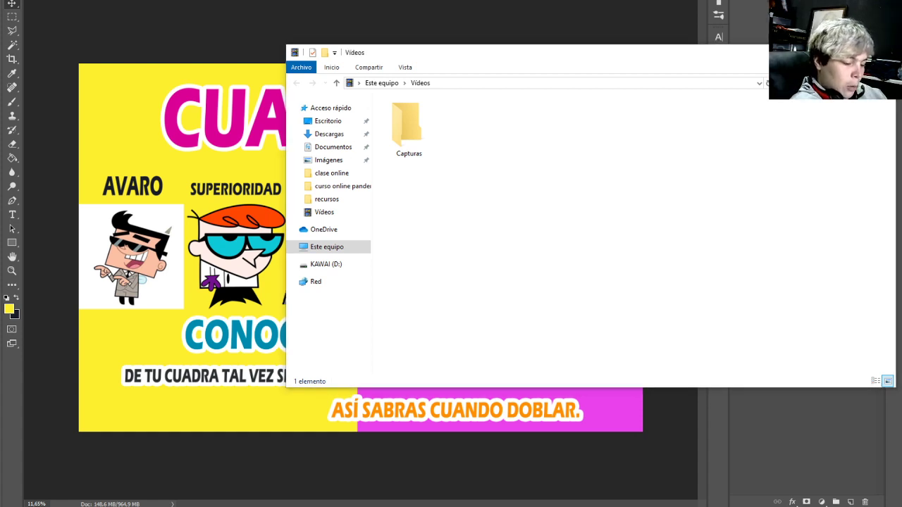
# Hide the "ASÍ SABRAS CUANDO DOBLAR." layer and add one new empty layer at the top of the layer stack
pyautogui.hotkey('alt', 'F4')
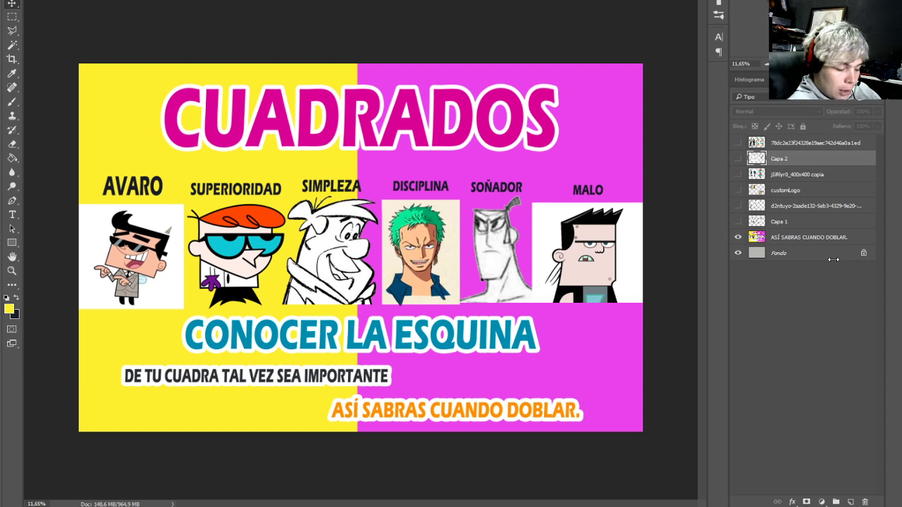
pyautogui.click(739, 237)
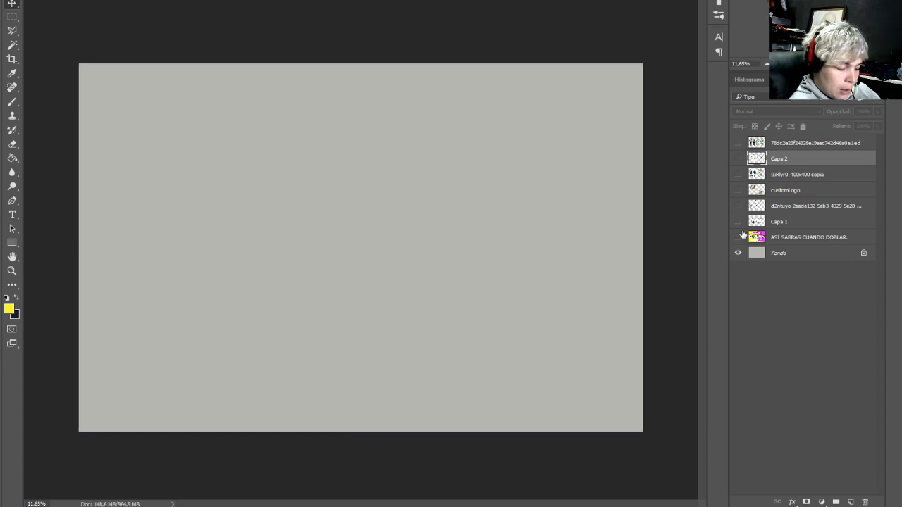
pyautogui.doubleClick(805, 144)
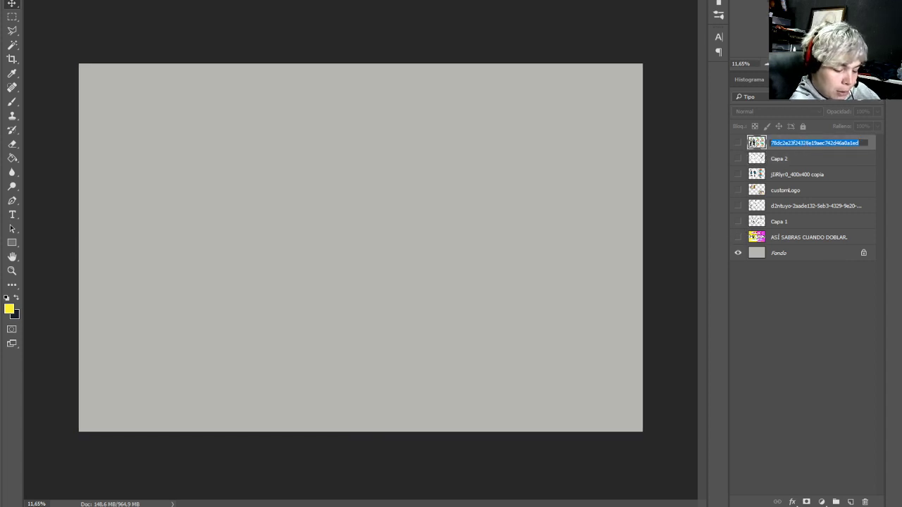
pyautogui.doubleClick(850, 501)
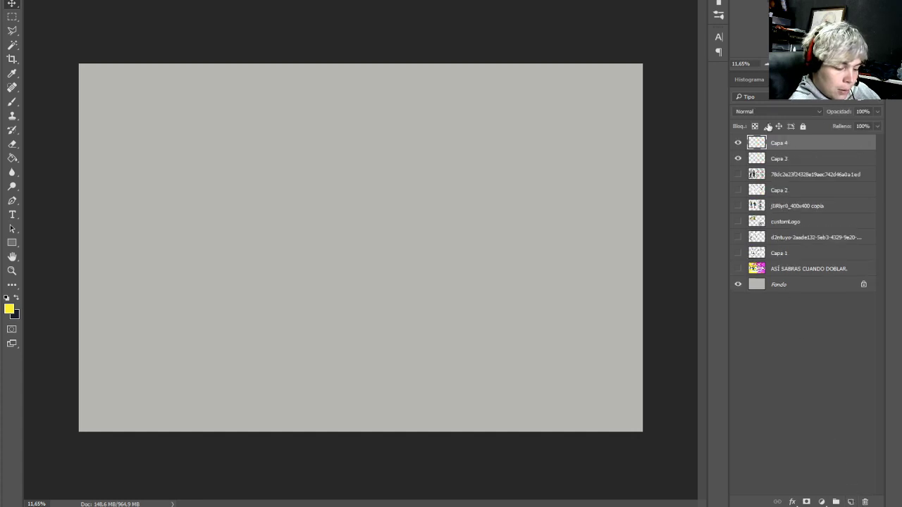
pyautogui.hotkey('ctrl', 'z')
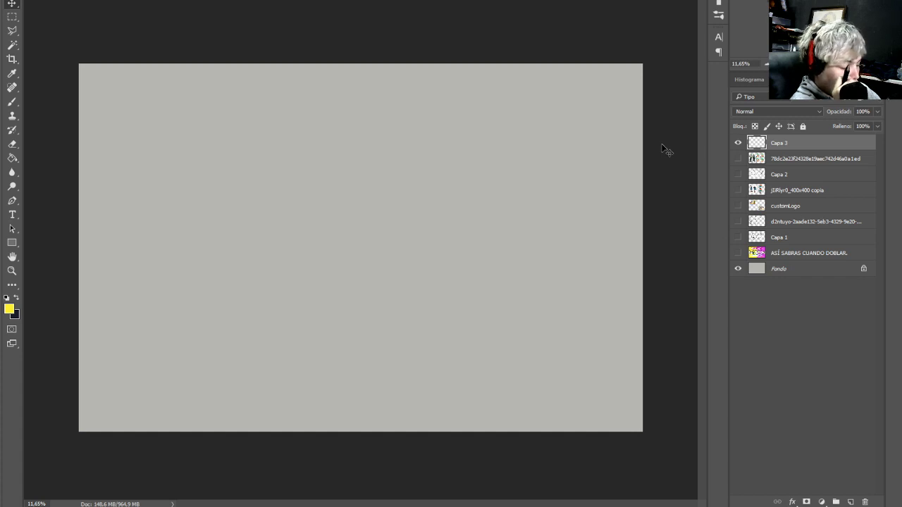
# Sketch a rough tilted wedge shape with a curved inner edge and a vertical inner line near the canvas centre, using the dark brush
pyautogui.click(12, 101)
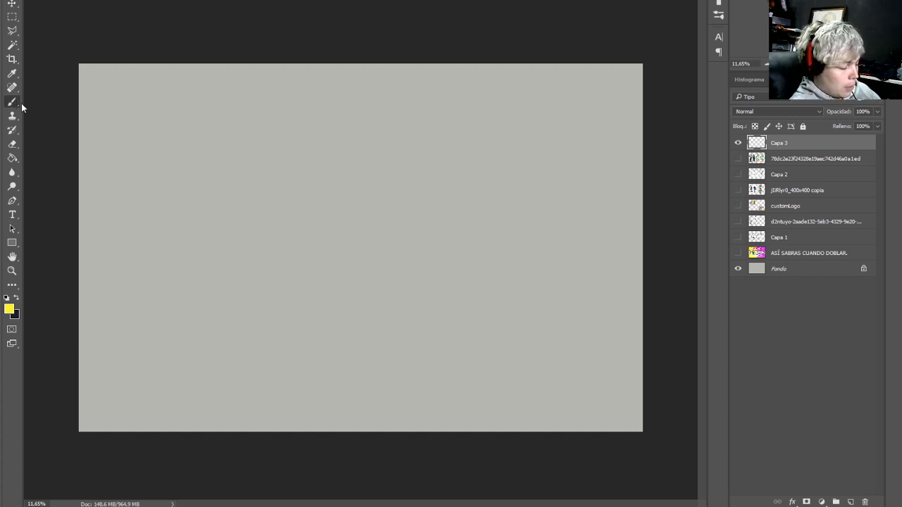
pyautogui.click(16, 298)
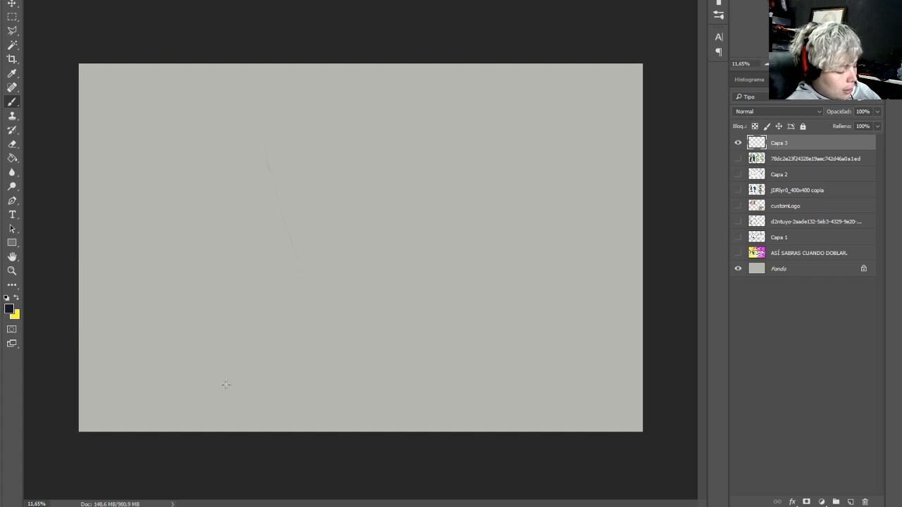
pyautogui.moveTo(295, 222); pyautogui.dragTo(301, 250)
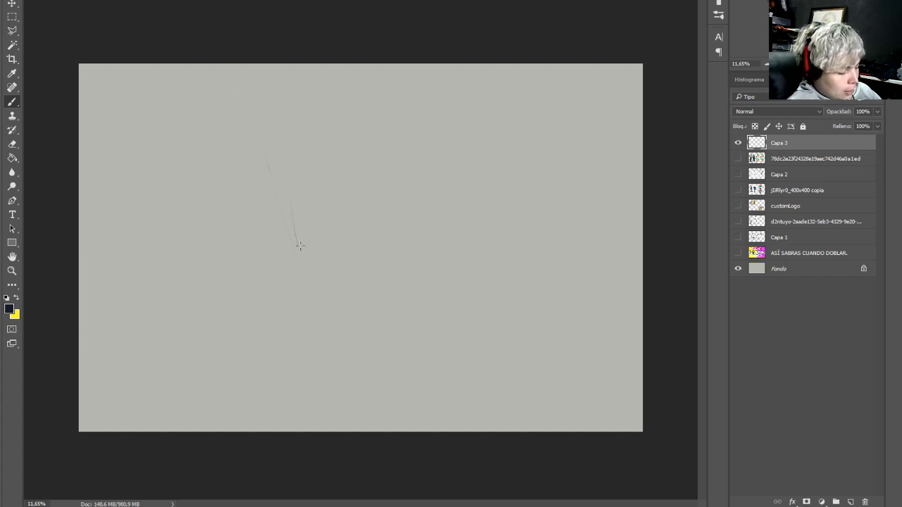
pyautogui.moveTo(322, 164)
pyautogui.mouseDown()
pyautogui.moveTo(384, 209)
pyautogui.moveTo(467, 161)
pyautogui.mouseUp()
pyautogui.hotkey('ctrl', 'z')
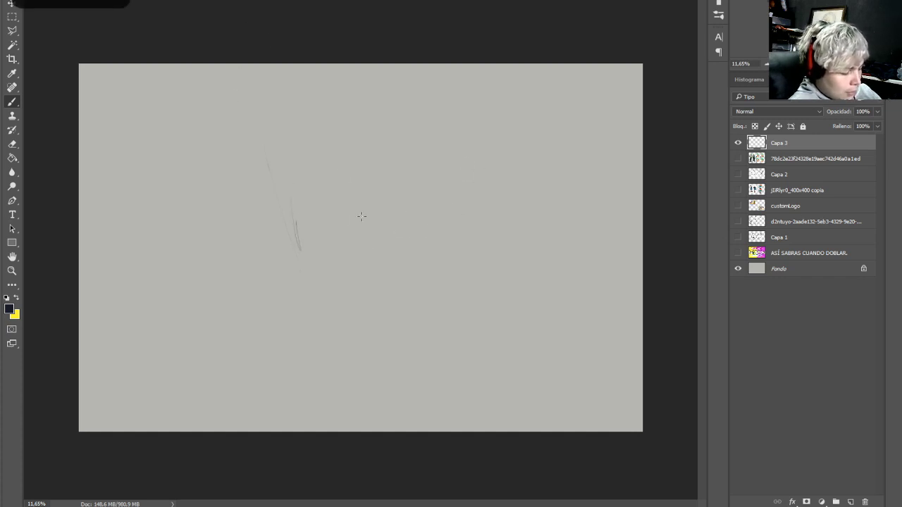
pyautogui.moveTo(358, 278); pyautogui.dragTo(303, 199)
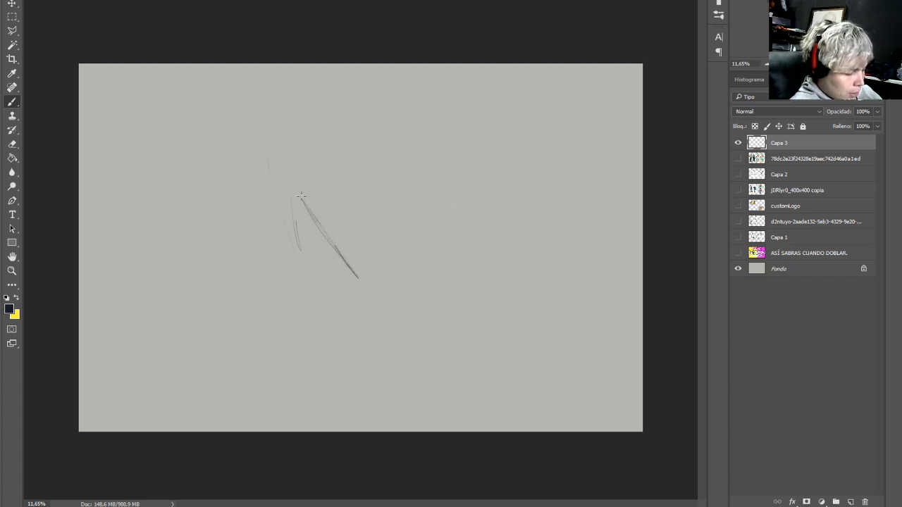
pyautogui.moveTo(305, 197); pyautogui.dragTo(281, 156)
pyautogui.moveTo(375, 188)
pyautogui.mouseDown()
pyautogui.moveTo(303, 164)
pyautogui.moveTo(401, 194)
pyautogui.mouseUp()
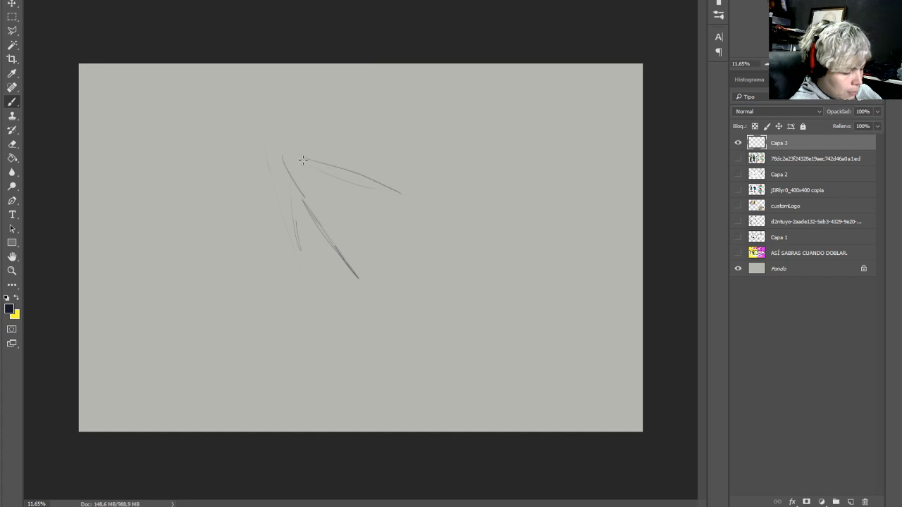
pyautogui.moveTo(317, 166)
pyautogui.mouseDown()
pyautogui.moveTo(380, 184)
pyautogui.moveTo(421, 196)
pyautogui.mouseUp()
pyautogui.moveTo(380, 183); pyautogui.dragTo(425, 211)
pyautogui.moveTo(366, 287)
pyautogui.mouseDown()
pyautogui.moveTo(437, 204)
pyautogui.moveTo(294, 153)
pyautogui.moveTo(314, 214)
pyautogui.moveTo(342, 264)
pyautogui.moveTo(360, 272)
pyautogui.moveTo(353, 239)
pyautogui.mouseUp()
pyautogui.moveTo(349, 182)
pyautogui.mouseDown()
pyautogui.moveTo(355, 241)
pyautogui.moveTo(414, 220)
pyautogui.mouseUp()
pyautogui.moveTo(284, 157); pyautogui.dragTo(354, 179)
pyautogui.moveTo(351, 185)
pyautogui.mouseDown()
pyautogui.moveTo(361, 274)
pyautogui.moveTo(352, 177)
pyautogui.moveTo(406, 228)
pyautogui.mouseUp()
pyautogui.moveTo(380, 191); pyautogui.dragTo(418, 240)
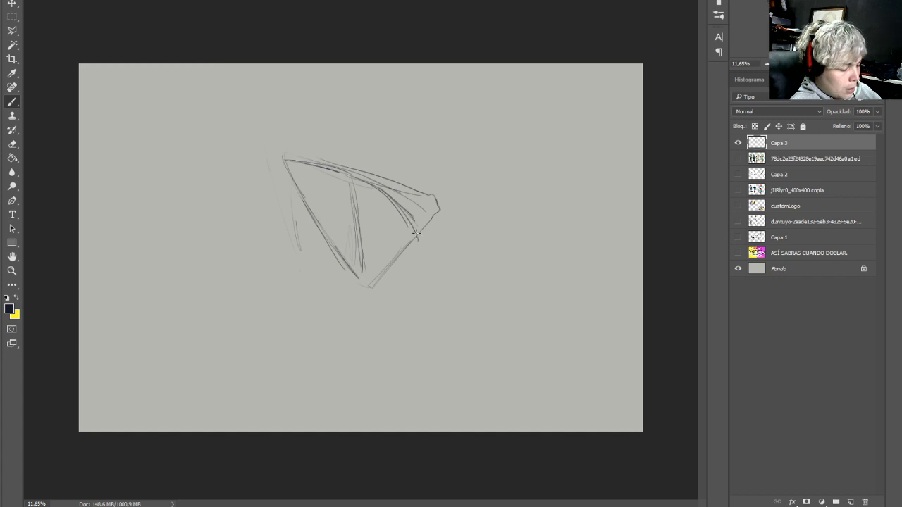
pyautogui.moveTo(372, 277)
pyautogui.mouseDown()
pyautogui.moveTo(397, 269)
pyautogui.moveTo(428, 236)
pyautogui.moveTo(434, 202)
pyautogui.mouseUp()
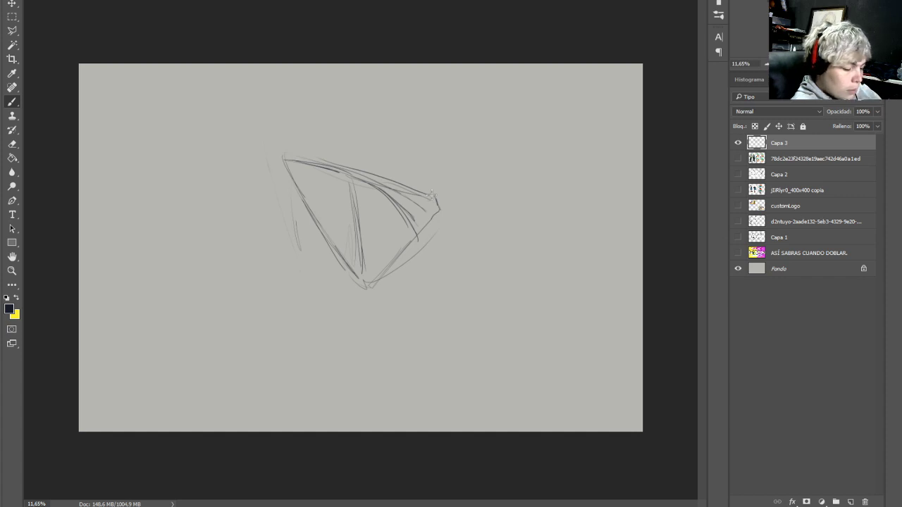
# Set the brush size to 67 px with Capa 3 visible and paint a short vertical mark above and right of the wedge sketch
pyautogui.click(737, 145)
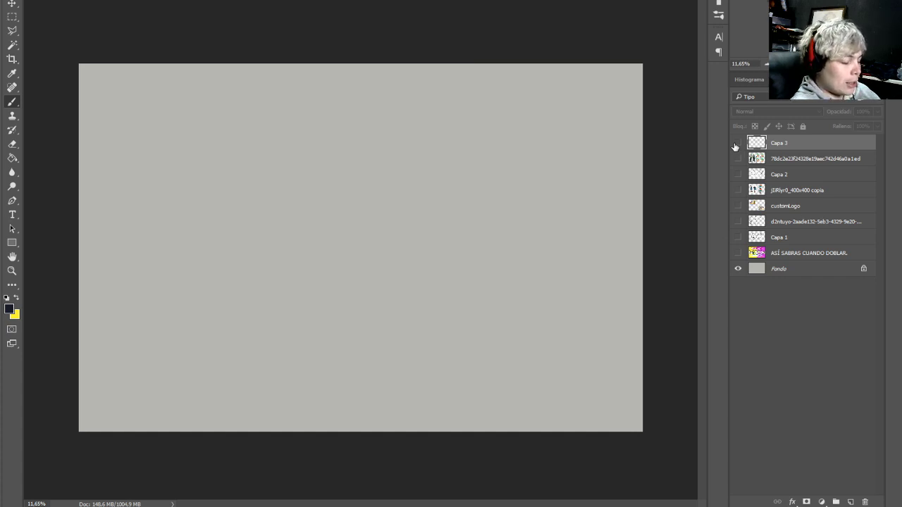
pyautogui.rightClick(434, 199)
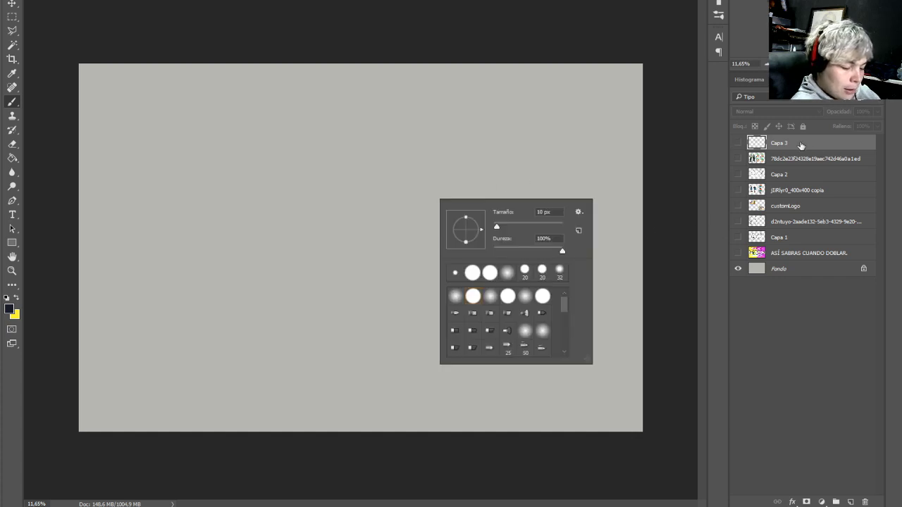
pyautogui.click(801, 147)
pyautogui.click(739, 142)
pyautogui.rightClick(509, 191)
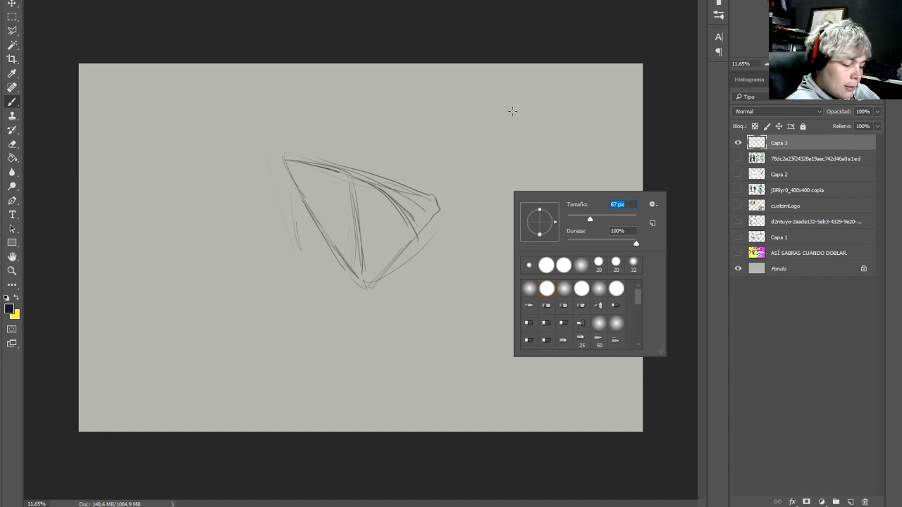
pyautogui.moveTo(498, 125); pyautogui.dragTo(499, 139)
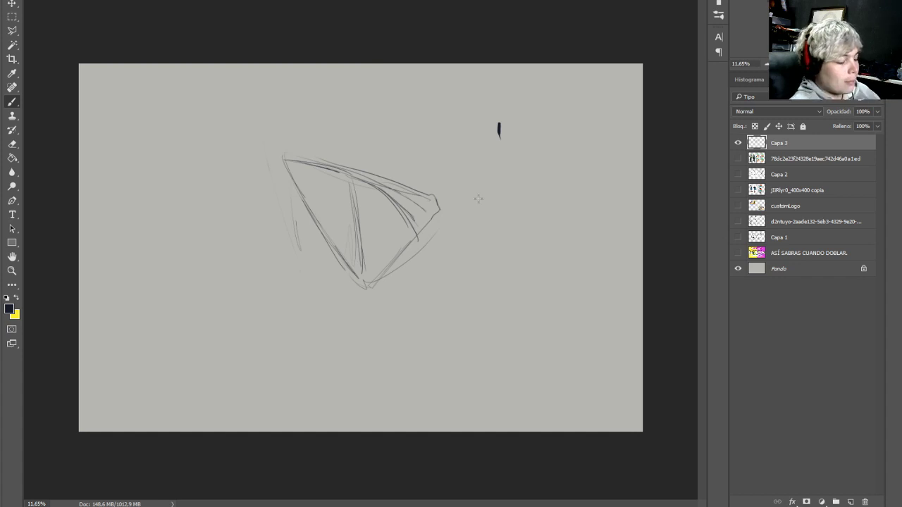
# Sketch a square head outline around the short mark, with a neck line starting below its lower edge
pyautogui.moveTo(468, 201)
pyautogui.mouseDown()
pyautogui.moveTo(463, 127)
pyautogui.moveTo(461, 156)
pyautogui.moveTo(468, 130)
pyautogui.moveTo(552, 116)
pyautogui.mouseUp()
pyautogui.moveTo(459, 115)
pyautogui.mouseDown()
pyautogui.moveTo(551, 117)
pyautogui.moveTo(570, 245)
pyautogui.mouseUp()
pyautogui.moveTo(581, 125); pyautogui.dragTo(564, 276)
pyautogui.moveTo(568, 177); pyautogui.dragTo(564, 237)
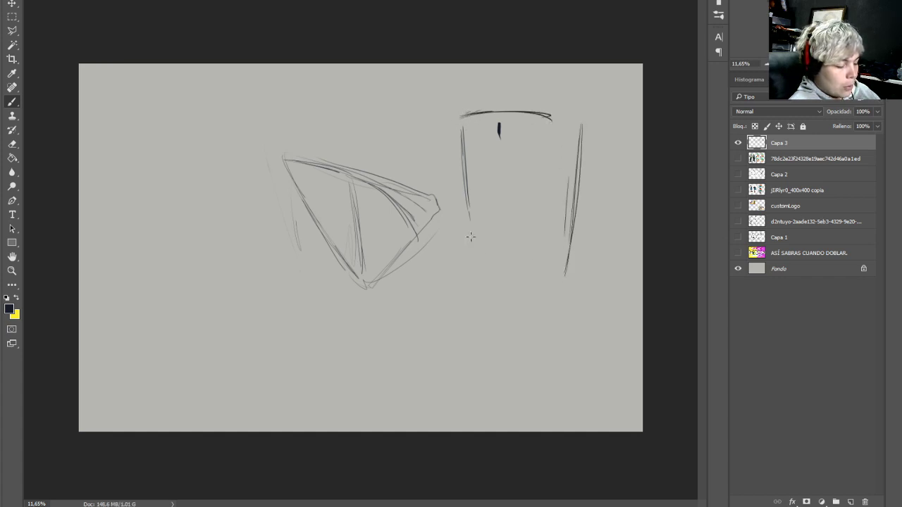
pyautogui.moveTo(471, 238)
pyautogui.mouseDown()
pyautogui.moveTo(524, 244)
pyautogui.moveTo(500, 243)
pyautogui.mouseUp()
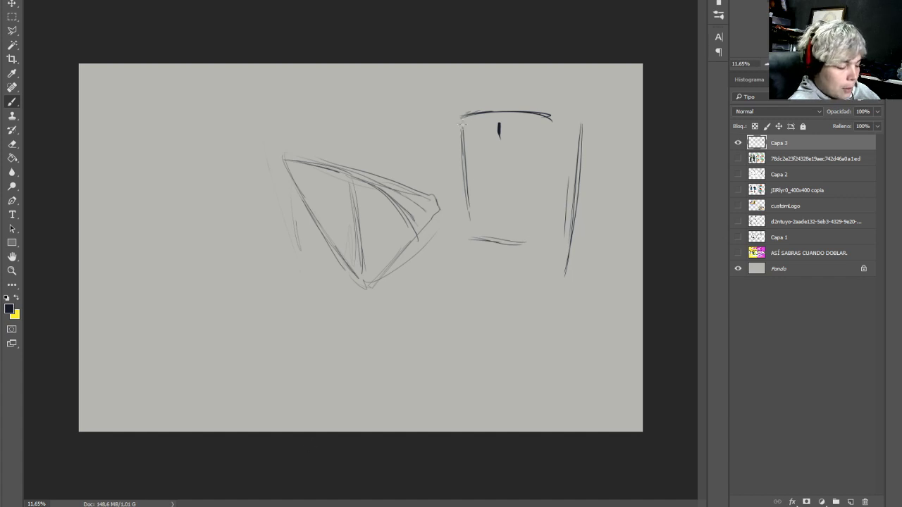
pyautogui.moveTo(462, 125)
pyautogui.mouseDown()
pyautogui.moveTo(470, 236)
pyautogui.moveTo(533, 241)
pyautogui.mouseUp()
pyautogui.moveTo(469, 238)
pyautogui.mouseDown()
pyautogui.moveTo(561, 237)
pyautogui.moveTo(538, 245)
pyautogui.moveTo(541, 271)
pyautogui.mouseUp()
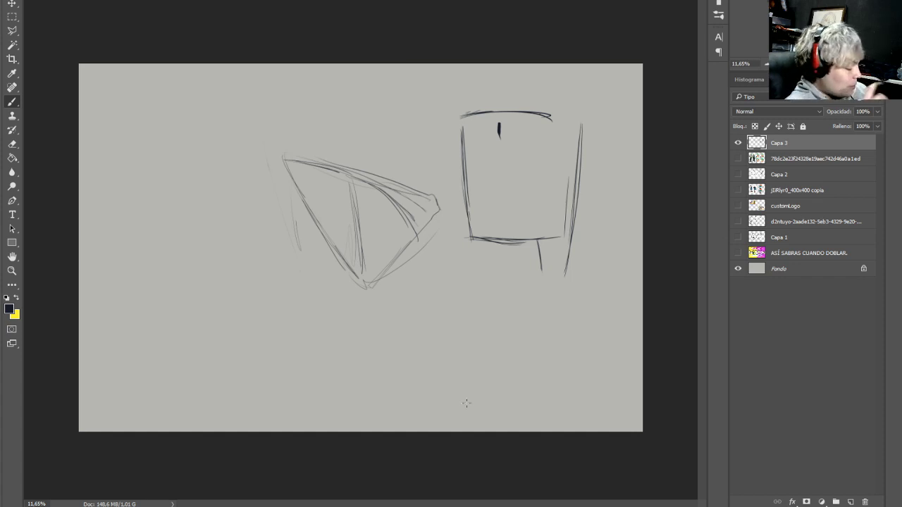
# Sketch the shirt collar, shoulders and a tapered boxy torso below the square head
pyautogui.moveTo(539, 269)
pyautogui.mouseDown()
pyautogui.moveTo(569, 265)
pyautogui.moveTo(555, 286)
pyautogui.moveTo(574, 267)
pyautogui.moveTo(536, 288)
pyautogui.moveTo(558, 287)
pyautogui.moveTo(582, 269)
pyautogui.moveTo(569, 262)
pyautogui.moveTo(579, 272)
pyautogui.moveTo(576, 265)
pyautogui.moveTo(513, 282)
pyautogui.moveTo(518, 333)
pyautogui.mouseUp()
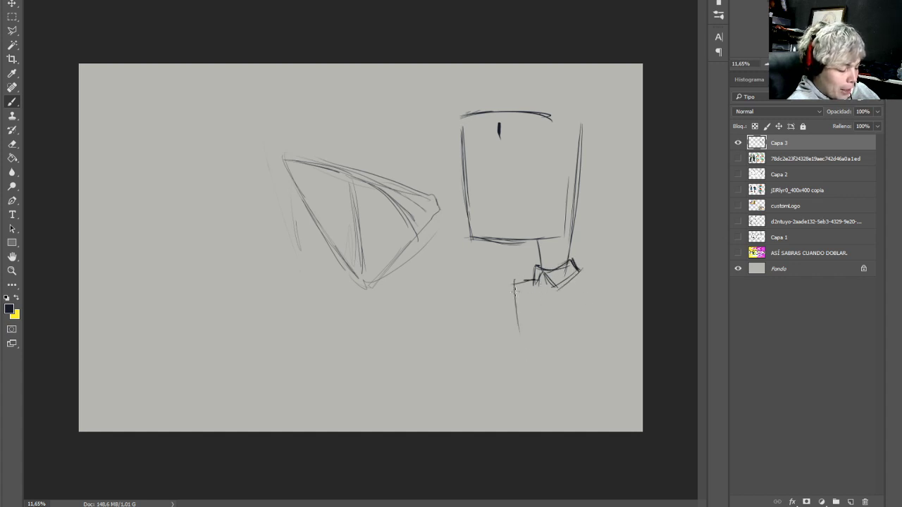
pyautogui.moveTo(514, 293); pyautogui.dragTo(518, 318)
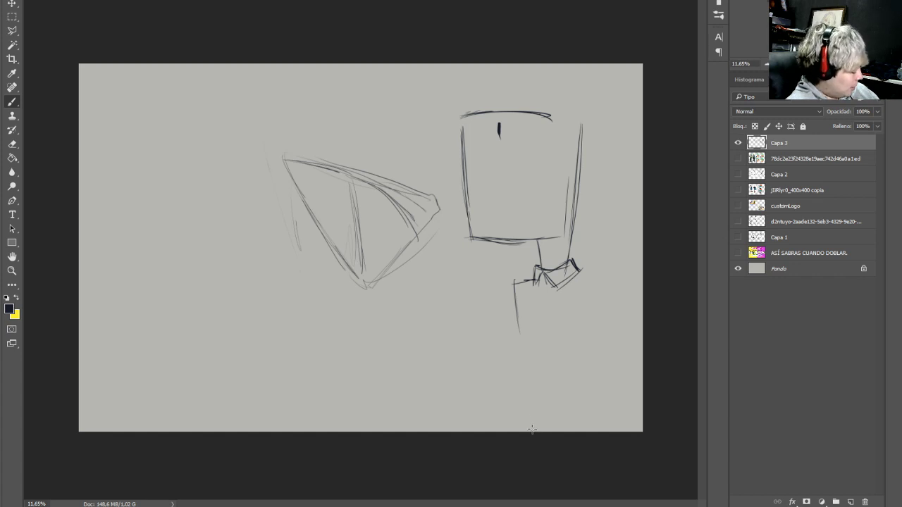
pyautogui.moveTo(514, 283); pyautogui.dragTo(607, 280)
pyautogui.moveTo(603, 292)
pyautogui.mouseDown()
pyautogui.moveTo(597, 332)
pyautogui.moveTo(608, 280)
pyautogui.moveTo(582, 393)
pyautogui.mouseUp()
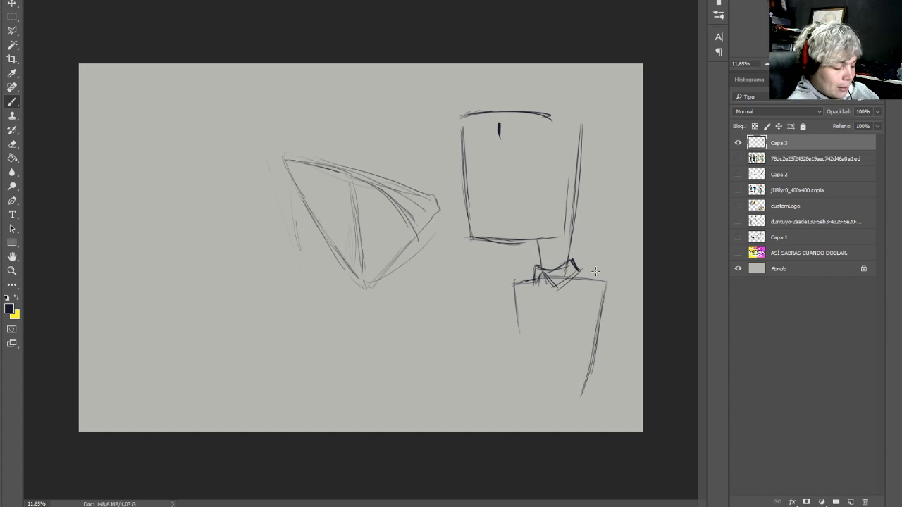
pyautogui.moveTo(525, 378); pyautogui.dragTo(596, 381)
pyautogui.moveTo(593, 388); pyautogui.dragTo(599, 344)
pyautogui.moveTo(602, 299); pyautogui.dragTo(593, 367)
pyautogui.moveTo(514, 290); pyautogui.dragTo(530, 388)
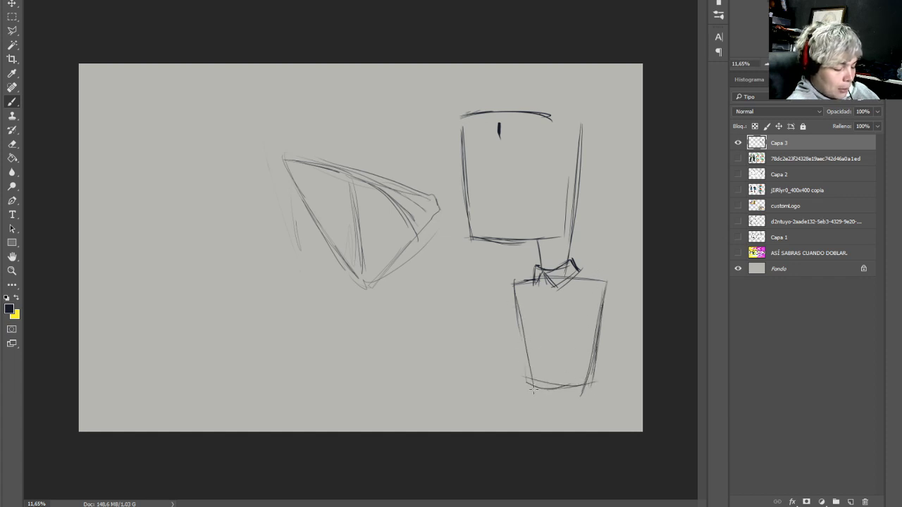
pyautogui.moveTo(519, 313)
pyautogui.mouseDown()
pyautogui.moveTo(529, 384)
pyautogui.moveTo(588, 387)
pyautogui.mouseUp()
# Sketch the angular bent legs and hip lines below the torso, down to the lower edge of the canvas
pyautogui.moveTo(537, 378)
pyautogui.mouseDown()
pyautogui.moveTo(481, 379)
pyautogui.moveTo(488, 374)
pyautogui.moveTo(498, 408)
pyautogui.mouseUp()
pyautogui.moveTo(570, 385); pyautogui.dragTo(507, 382)
pyautogui.moveTo(510, 380); pyautogui.dragTo(526, 423)
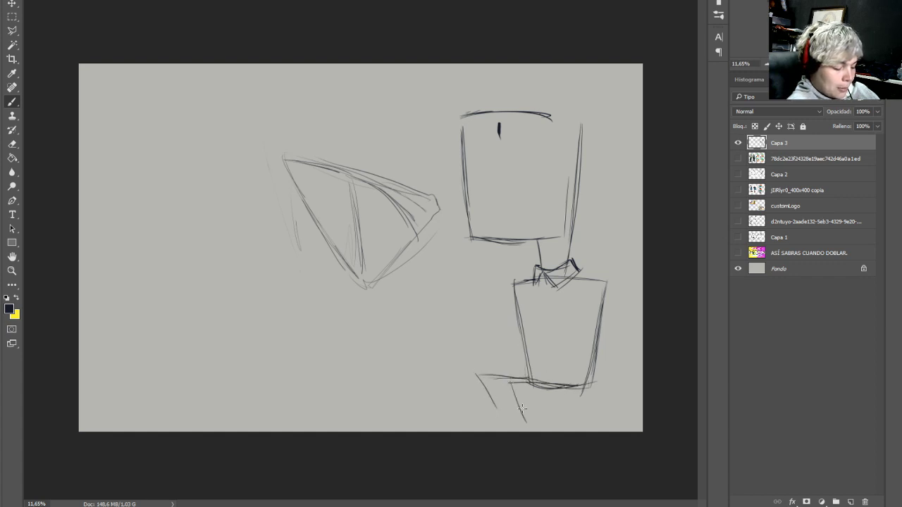
pyautogui.moveTo(477, 375)
pyautogui.mouseDown()
pyautogui.moveTo(496, 414)
pyautogui.moveTo(521, 423)
pyautogui.mouseUp()
pyautogui.moveTo(531, 424); pyautogui.dragTo(544, 424)
pyautogui.moveTo(539, 410)
pyautogui.mouseDown()
pyautogui.moveTo(543, 425)
pyautogui.moveTo(579, 407)
pyautogui.mouseUp()
pyautogui.moveTo(594, 366); pyautogui.dragTo(587, 399)
pyautogui.moveTo(599, 327); pyautogui.dragTo(587, 405)
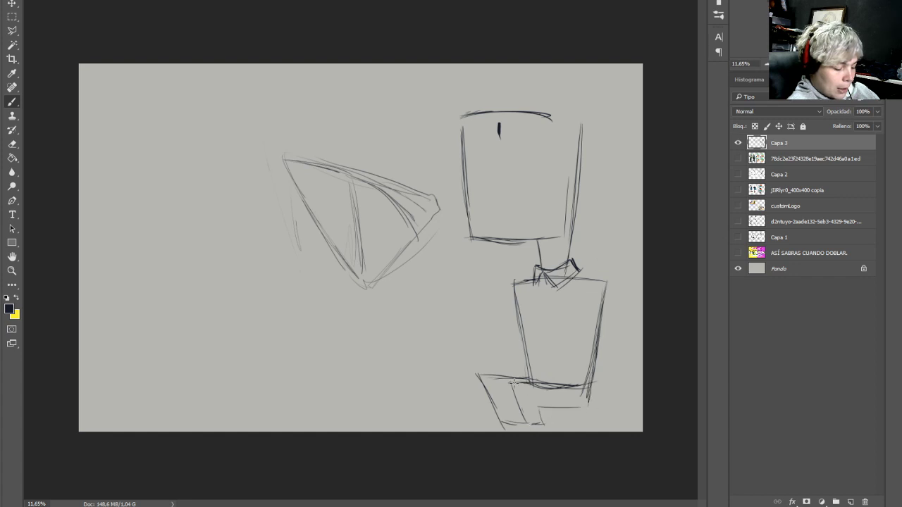
pyautogui.moveTo(510, 383); pyautogui.dragTo(524, 428)
pyautogui.moveTo(481, 380)
pyautogui.mouseDown()
pyautogui.moveTo(505, 431)
pyautogui.moveTo(495, 372)
pyautogui.moveTo(527, 383)
pyautogui.mouseUp()
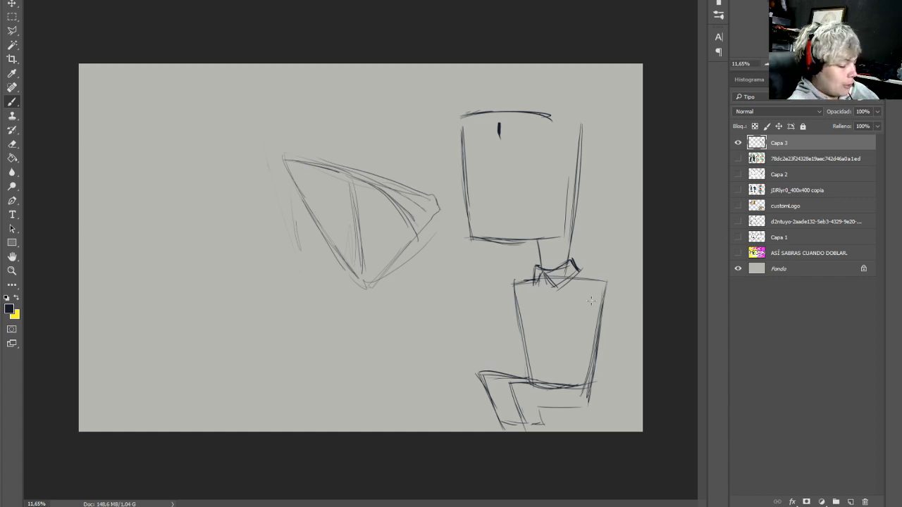
# Draw two half-closed oval eyes and an angular nose on the square head, plus a small hair tuft on top
pyautogui.moveTo(457, 163)
pyautogui.mouseDown()
pyautogui.moveTo(500, 163)
pyautogui.moveTo(452, 163)
pyautogui.moveTo(476, 162)
pyautogui.moveTo(470, 168)
pyautogui.moveTo(483, 143)
pyautogui.moveTo(457, 164)
pyautogui.moveTo(471, 143)
pyautogui.moveTo(465, 196)
pyautogui.mouseUp()
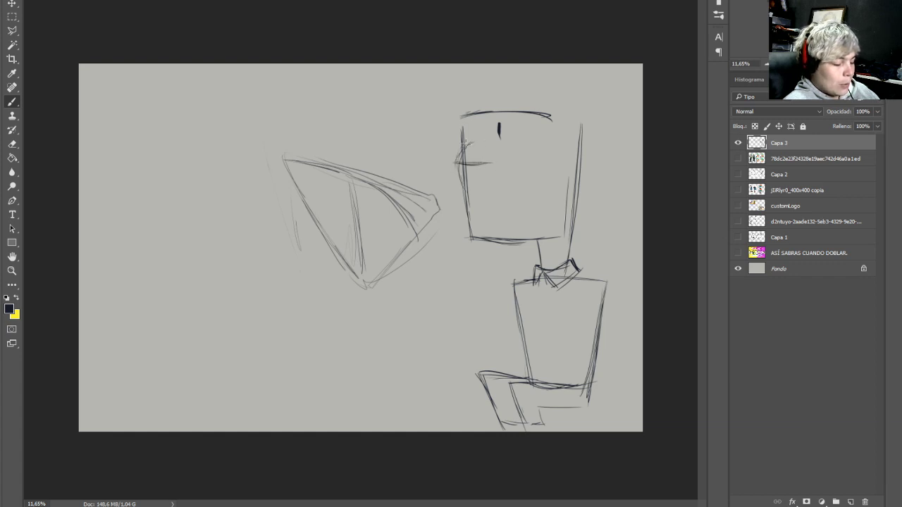
pyautogui.moveTo(472, 140)
pyautogui.mouseDown()
pyautogui.moveTo(458, 164)
pyautogui.moveTo(460, 193)
pyautogui.moveTo(492, 182)
pyautogui.moveTo(491, 160)
pyautogui.moveTo(469, 180)
pyautogui.moveTo(483, 190)
pyautogui.moveTo(479, 145)
pyautogui.moveTo(456, 177)
pyautogui.mouseUp()
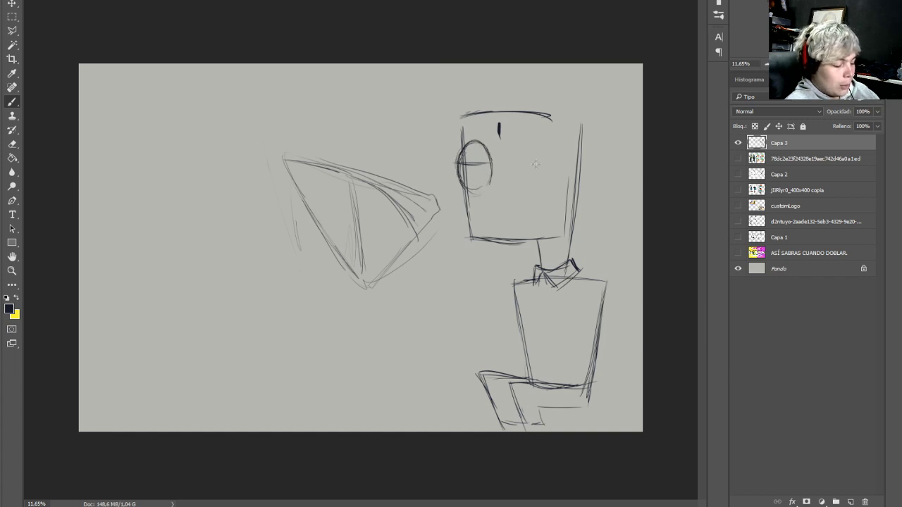
pyautogui.moveTo(502, 151)
pyautogui.mouseDown()
pyautogui.moveTo(520, 197)
pyautogui.moveTo(507, 145)
pyautogui.moveTo(539, 191)
pyautogui.moveTo(537, 163)
pyautogui.moveTo(552, 162)
pyautogui.moveTo(479, 194)
pyautogui.moveTo(480, 205)
pyautogui.moveTo(499, 205)
pyautogui.mouseUp()
pyautogui.click(479, 164)
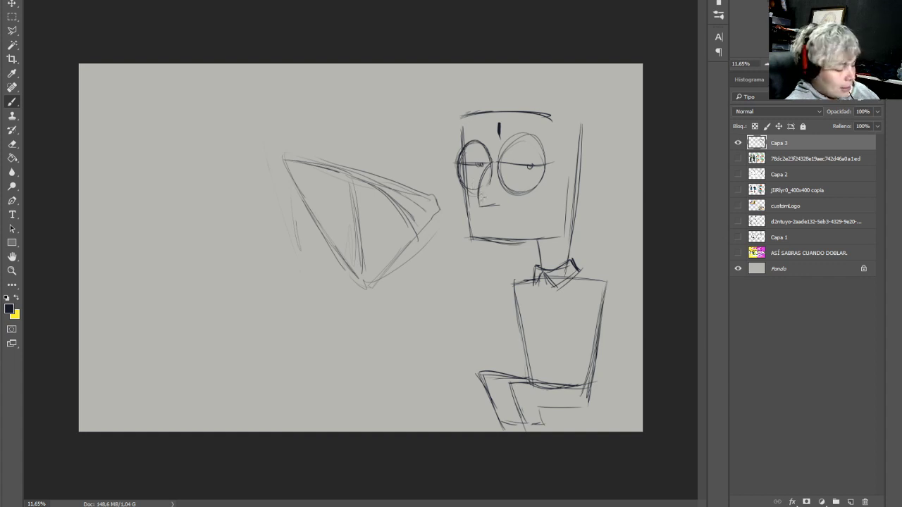
pyautogui.moveTo(563, 119)
pyautogui.mouseDown()
pyautogui.moveTo(554, 79)
pyautogui.moveTo(571, 114)
pyautogui.moveTo(599, 92)
pyautogui.moveTo(579, 120)
pyautogui.mouseUp()
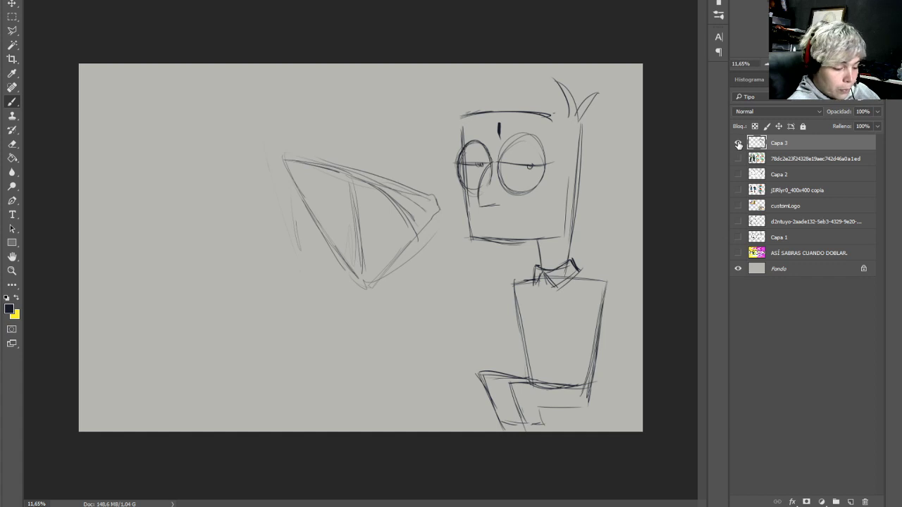
# Hide Capa 3, show the "ASÍ SABRAS CUANDO DOBLAR." poster layer, and replace it with Capa 1
pyautogui.click(738, 143)
pyautogui.click(737, 252)
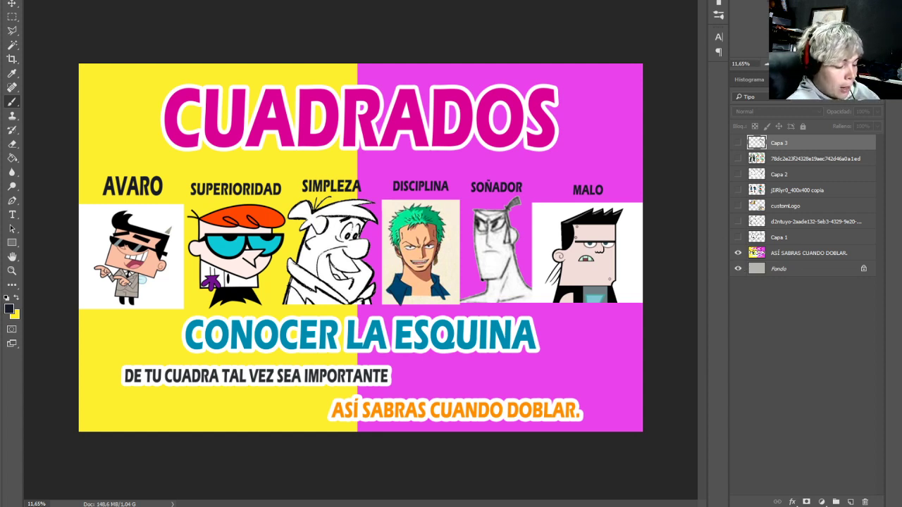
pyautogui.click(738, 253)
pyautogui.click(738, 237)
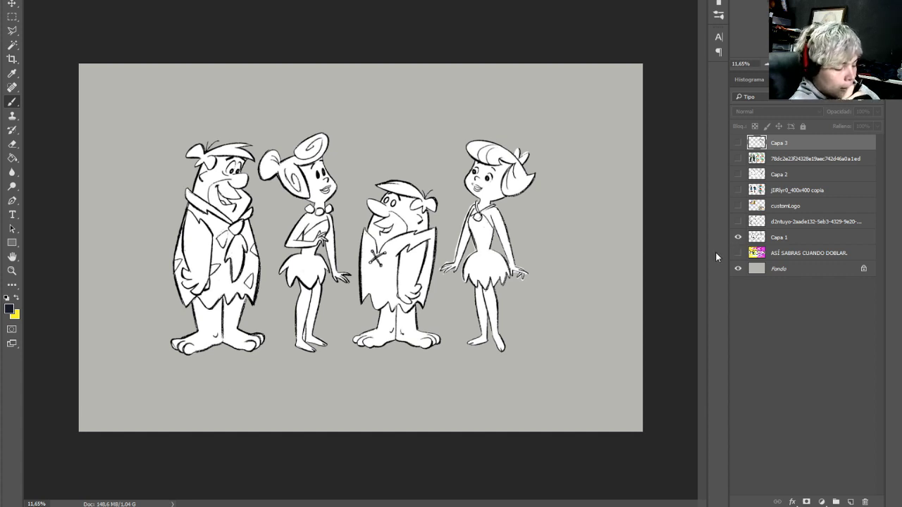
# Hide the Fondo background layer behind the enlarged Capa 1 cartoon line art
pyautogui.scroll(4, 283, 236)
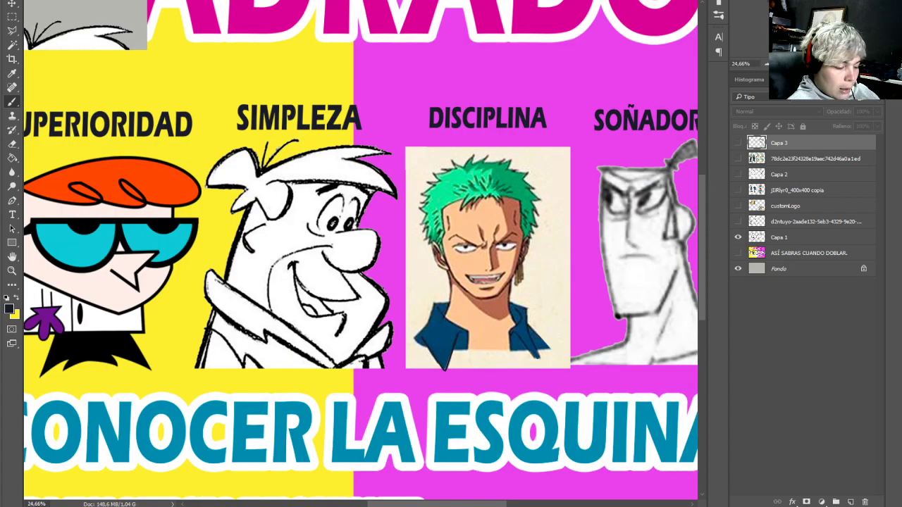
pyautogui.moveTo(282, 236); pyautogui.dragTo(325, 228)
pyautogui.click(738, 269)
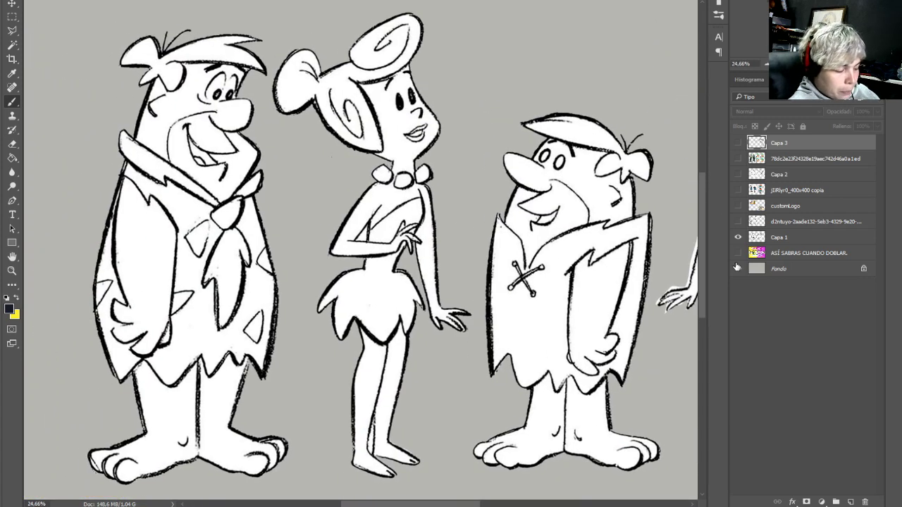
# Show the Fondo background layer behind the Capa 1 line art and fit all four cartoon characters in view
pyautogui.click(738, 268)
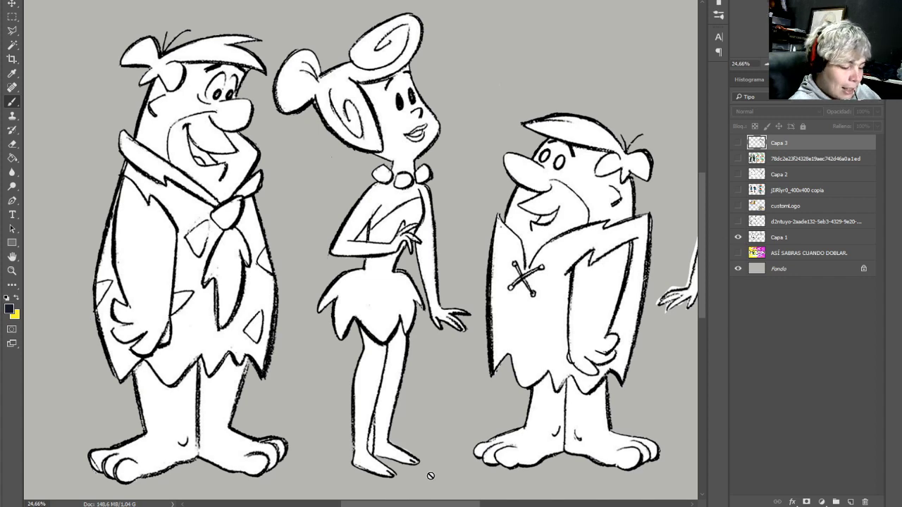
pyautogui.scroll(-3, 430, 476)
pyautogui.scroll(2, 366, 247)
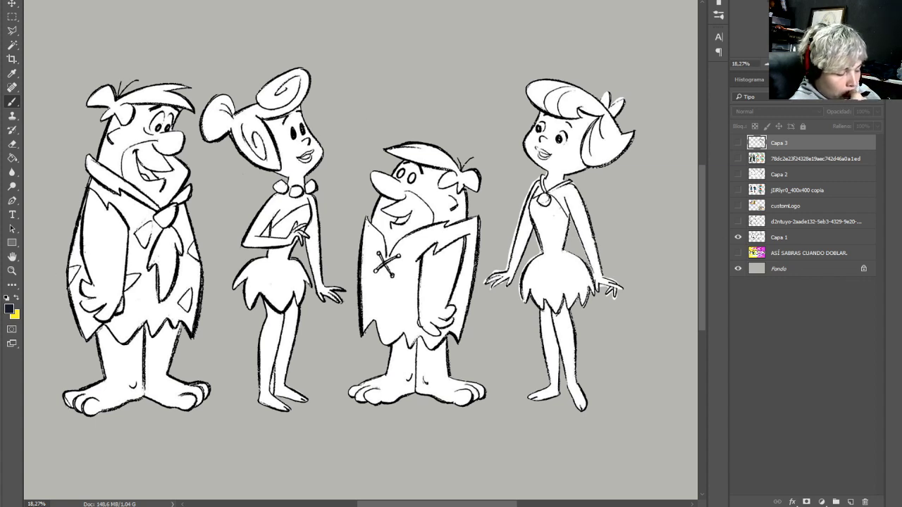
# Set the foreground colour to a strong blue, #1034e9
pyautogui.click(18, 299)
pyautogui.click(18, 298)
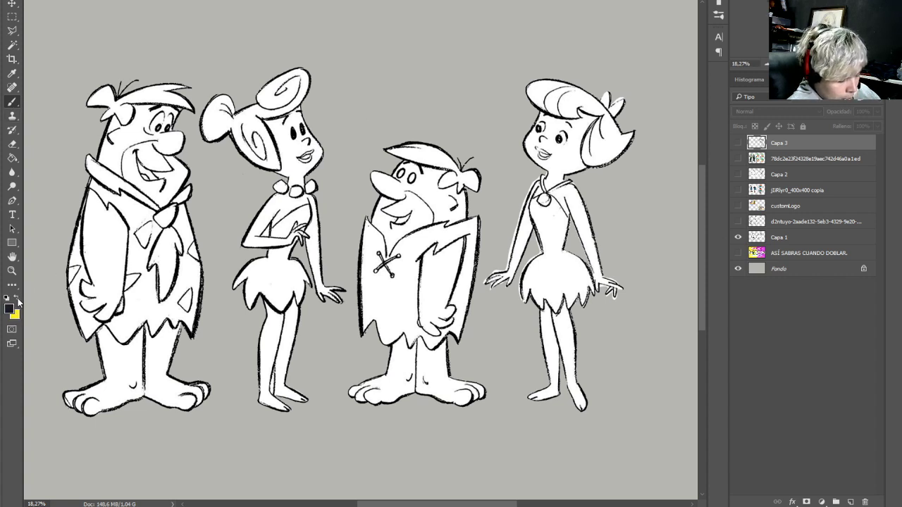
pyautogui.click(9, 308)
pyautogui.moveTo(642, 71); pyautogui.dragTo(640, 39)
pyautogui.click(755, 26)
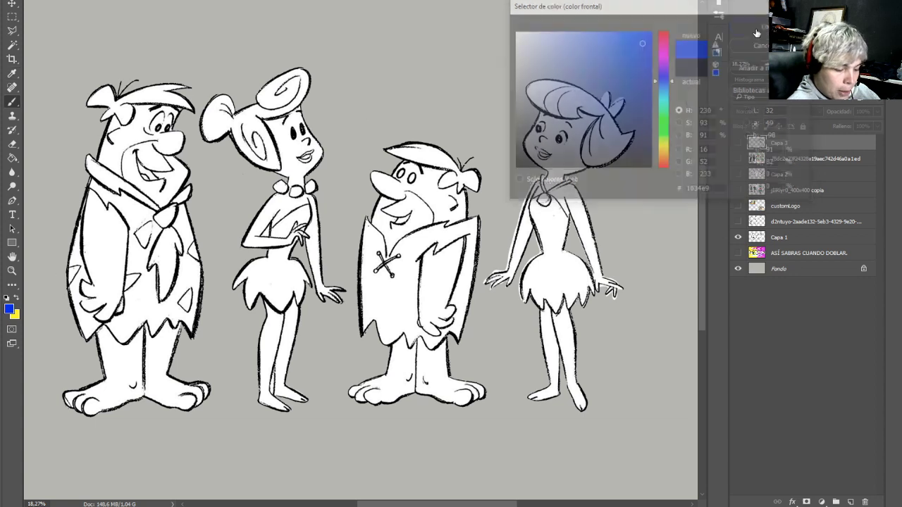
# Add a new layer above Capa 1 and outline the head of the woman with the hair bun with a tilted blue square
pyautogui.click(783, 238)
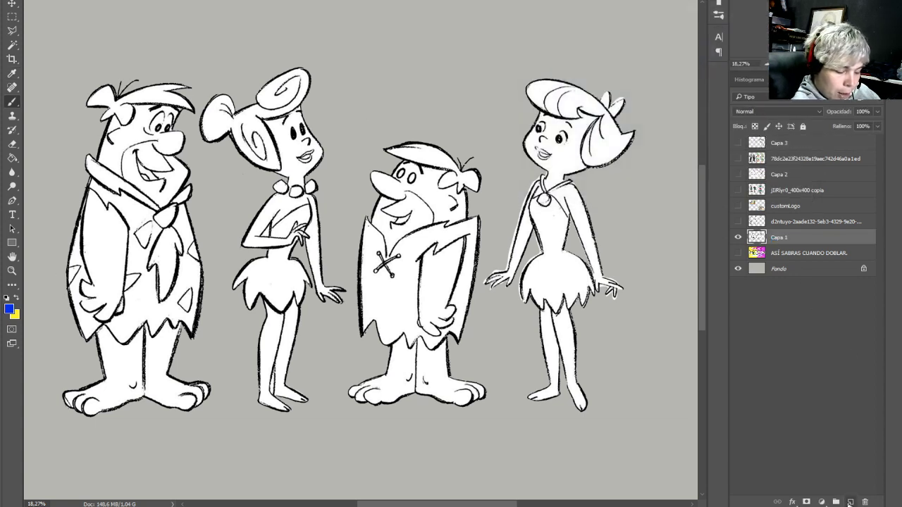
pyautogui.click(851, 502)
pyautogui.rightClick(272, 133)
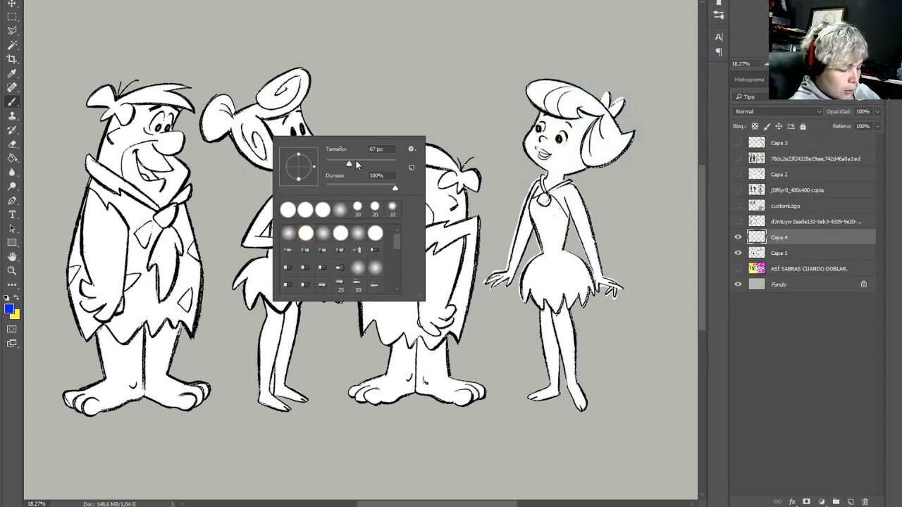
pyautogui.moveTo(243, 114)
pyautogui.mouseDown()
pyautogui.moveTo(280, 172)
pyautogui.moveTo(306, 128)
pyautogui.moveTo(282, 168)
pyautogui.mouseUp()
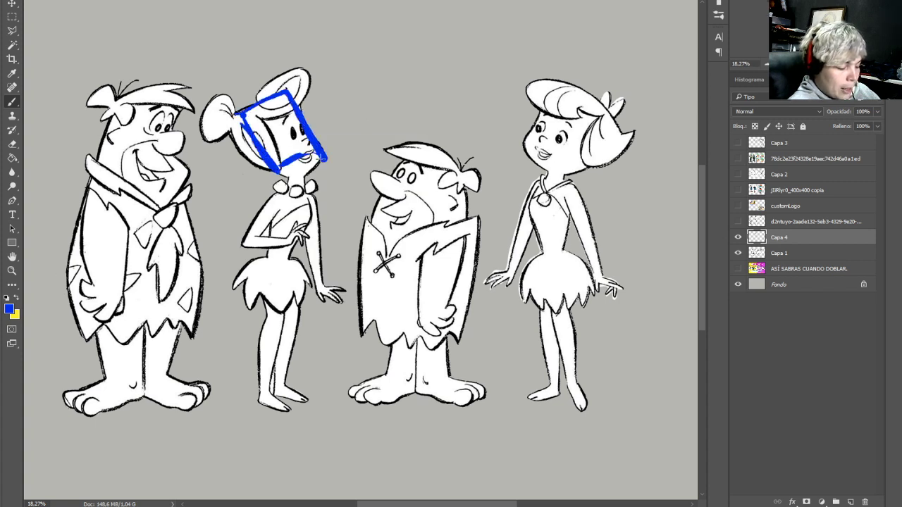
# Draw blue box guides over the short man's body and around the head of the woman beside him
pyautogui.moveTo(391, 184)
pyautogui.mouseDown()
pyautogui.moveTo(380, 317)
pyautogui.moveTo(465, 176)
pyautogui.mouseUp()
pyautogui.moveTo(461, 184); pyautogui.dragTo(459, 318)
pyautogui.moveTo(373, 328); pyautogui.dragTo(451, 338)
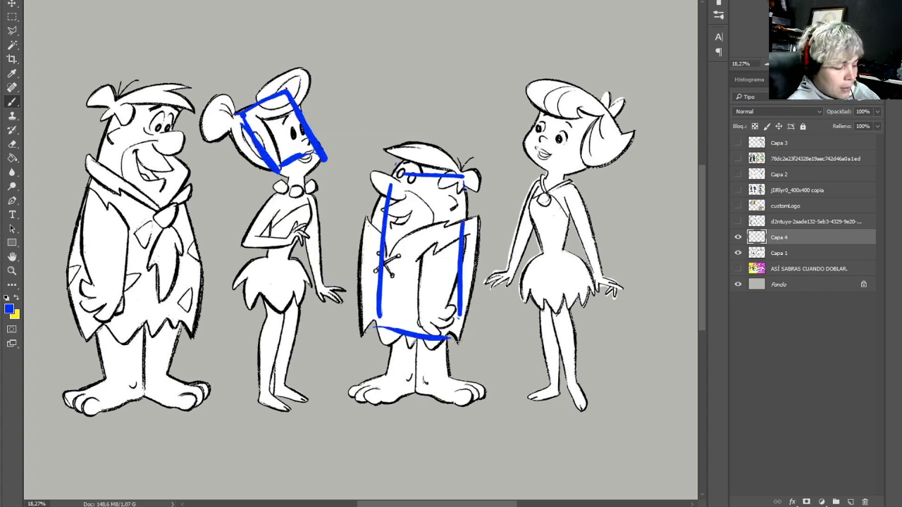
pyautogui.moveTo(534, 132)
pyautogui.mouseDown()
pyautogui.moveTo(589, 168)
pyautogui.moveTo(542, 87)
pyautogui.moveTo(524, 156)
pyautogui.mouseUp()
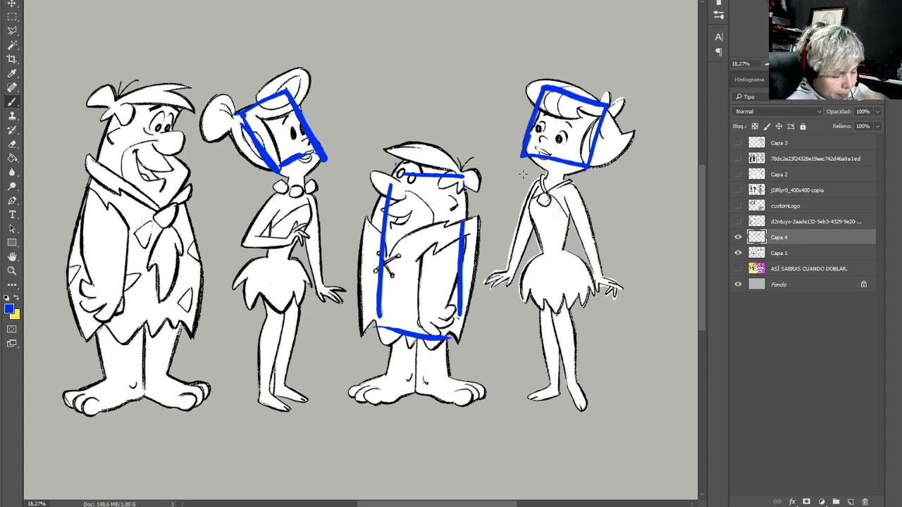
# Undo the blue guides on the short man and the woman beside him, plus the lower edge of the first head square
pyautogui.hotkey('ctrl', 'z')
pyautogui.hotkey('ctrl', 'z')
pyautogui.hotkey('ctrl', 'z')
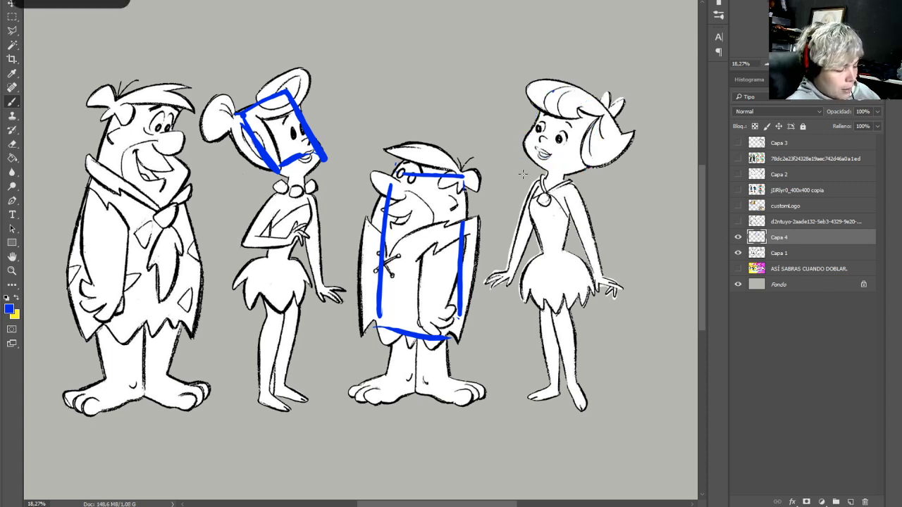
pyautogui.hotkey('ctrl', 'z')
pyautogui.hotkey('ctrl', 'z')
pyautogui.hotkey('ctrl', 'z')
pyautogui.hotkey('ctrl', 'z')
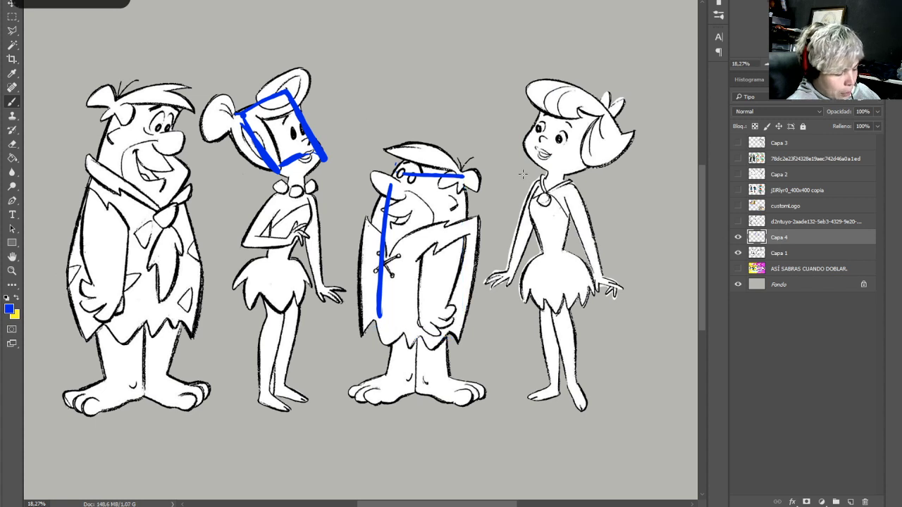
pyautogui.hotkey('ctrl', 'z')
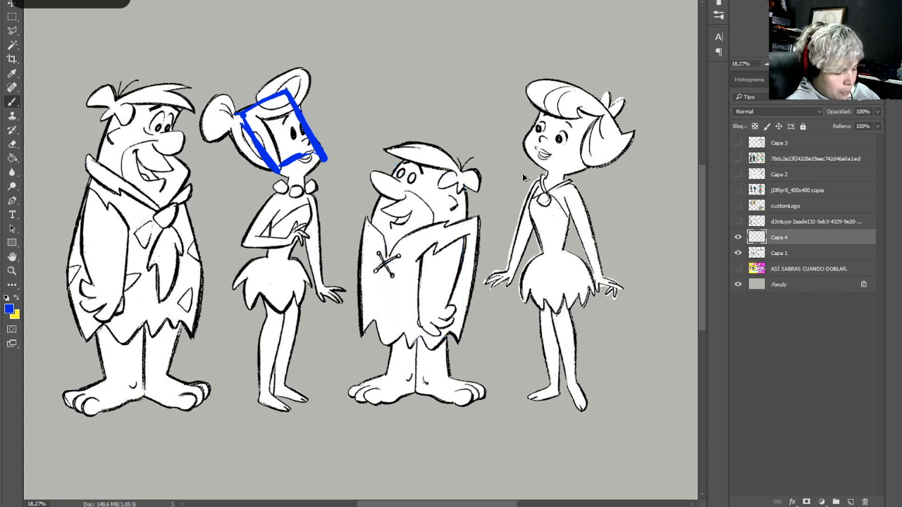
pyautogui.hotkey('ctrl', 'z')
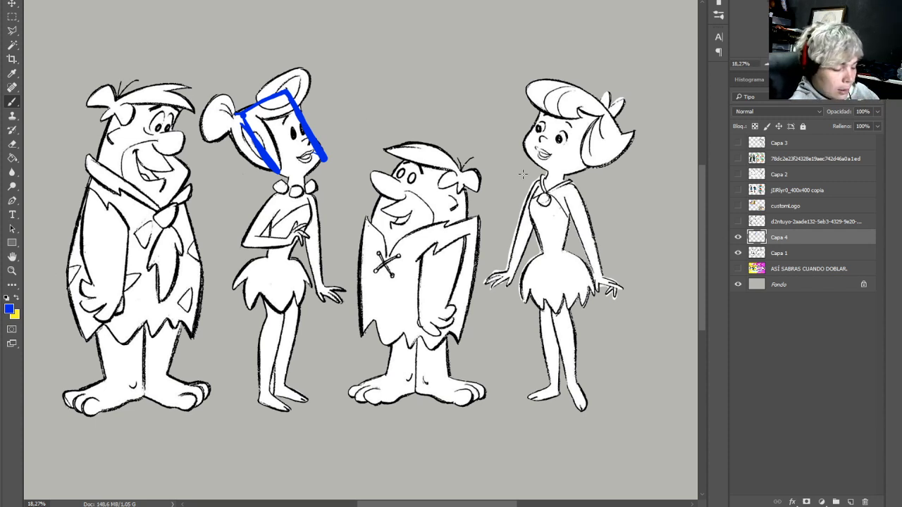
# Hide Capa 4 and Capa 1, show the customLogo layer, and frame its trio of characters wearing red scarves
pyautogui.click(739, 236)
pyautogui.click(738, 252)
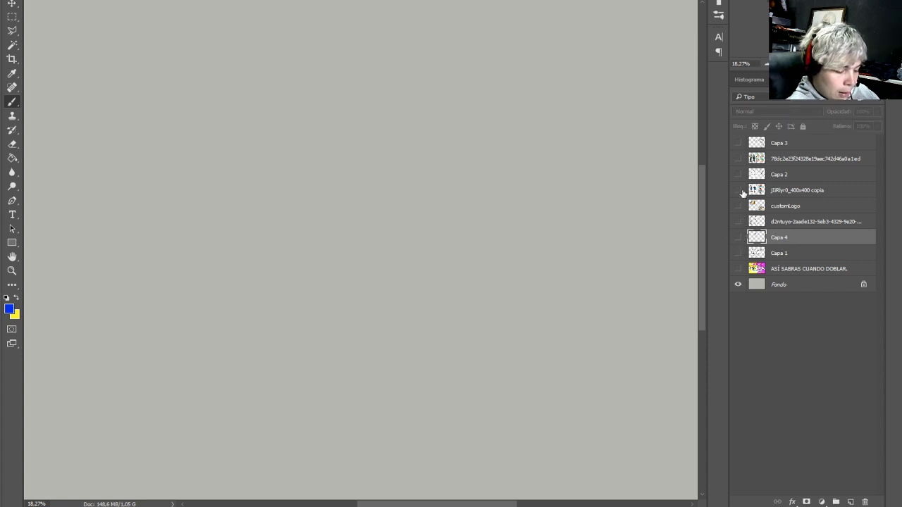
pyautogui.click(738, 191)
pyautogui.click(738, 190)
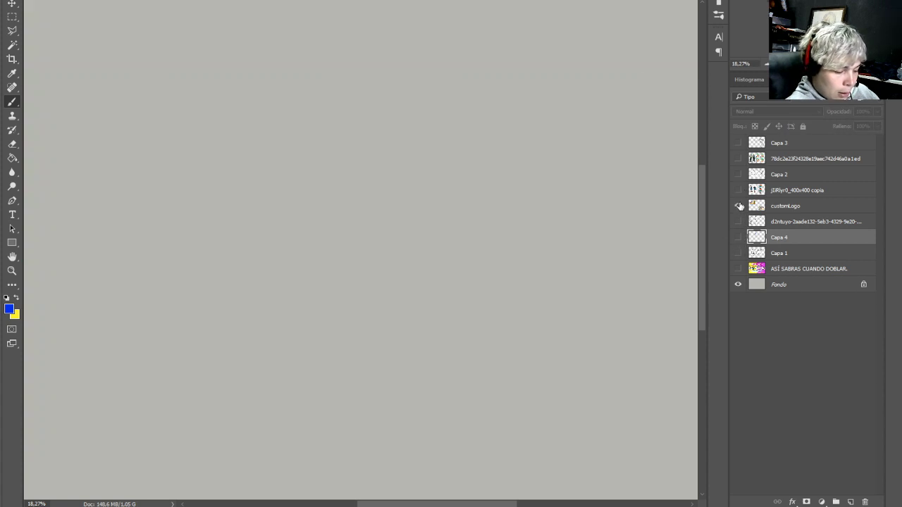
pyautogui.click(738, 206)
pyautogui.moveTo(803, 63); pyautogui.dragTo(821, 63)
pyautogui.moveTo(806, 29); pyautogui.dragTo(784, 17)
pyautogui.moveTo(821, 63)
pyautogui.mouseDown()
pyautogui.moveTo(802, 63)
pyautogui.moveTo(813, 64)
pyautogui.mouseUp()
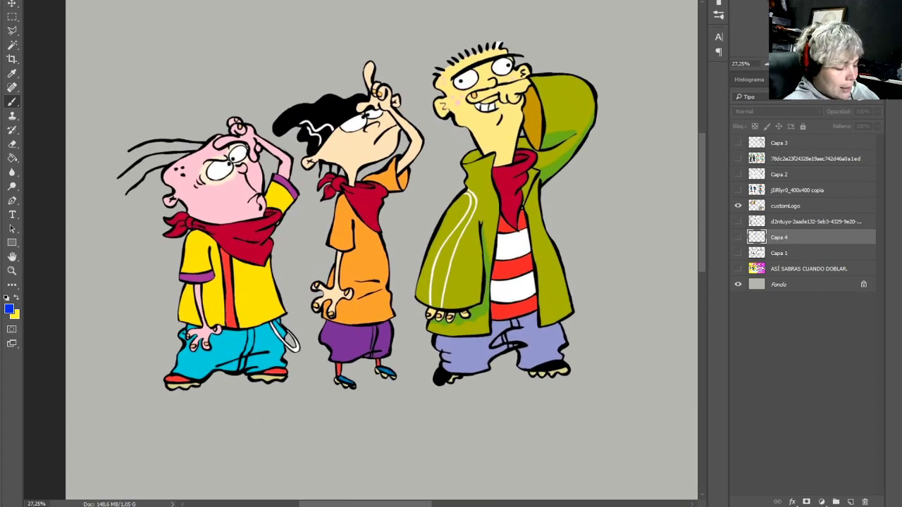
pyautogui.click(745, 83)
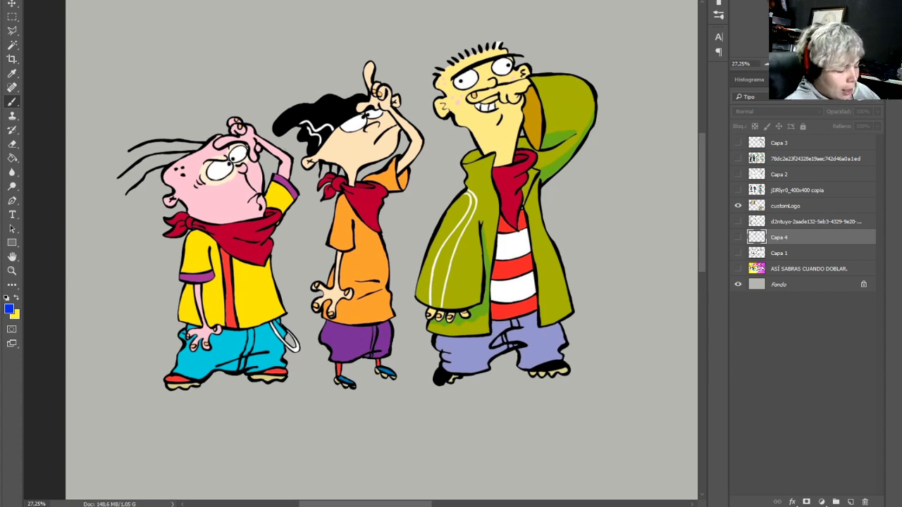
pyautogui.moveTo(669, 422)
pyautogui.mouseDown()
pyautogui.moveTo(627, 422)
pyautogui.moveTo(154, 99)
pyautogui.moveTo(29, 98)
pyautogui.mouseUp()
pyautogui.hscroll(2, 361, 250)
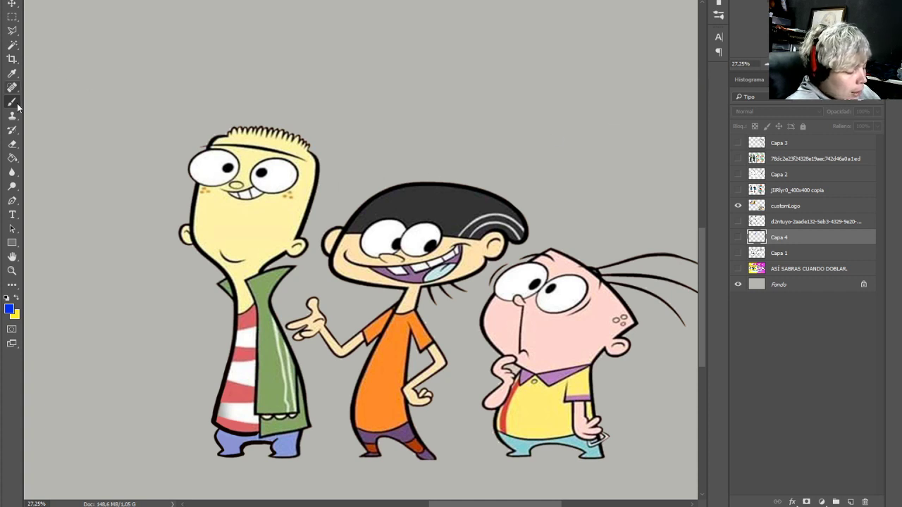
pyautogui.hscroll(-5, 180, 308)
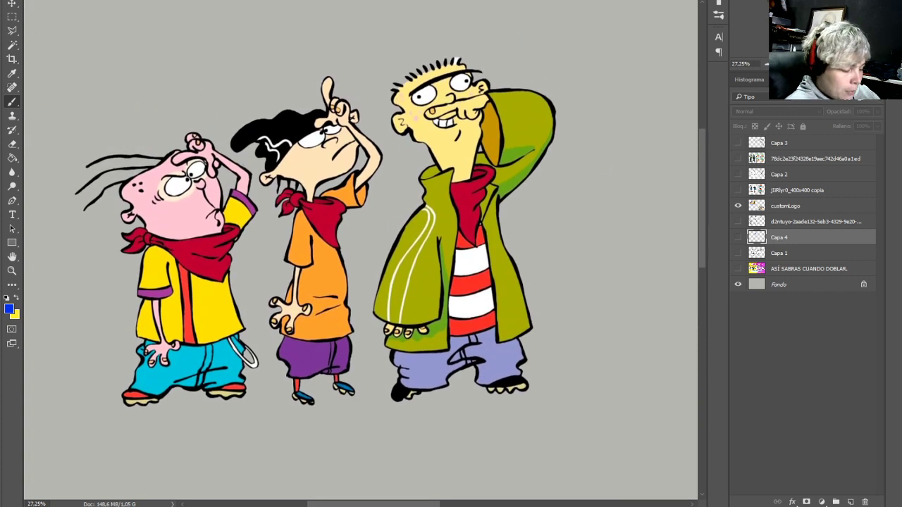
# Change the foreground colour to bright magenta-pink and return to the Brush tool
pyautogui.press('i')
pyautogui.click(9, 308)
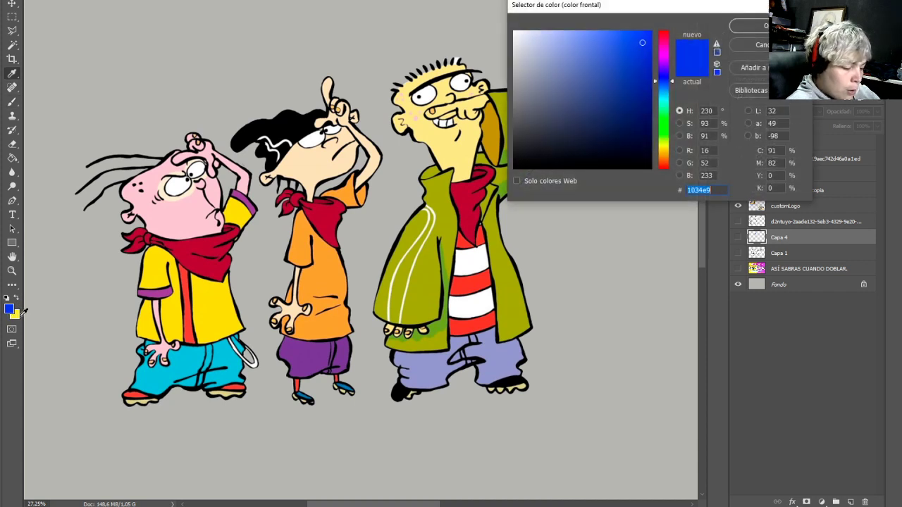
pyautogui.click(663, 44)
pyautogui.press('Return')
pyautogui.press('b')
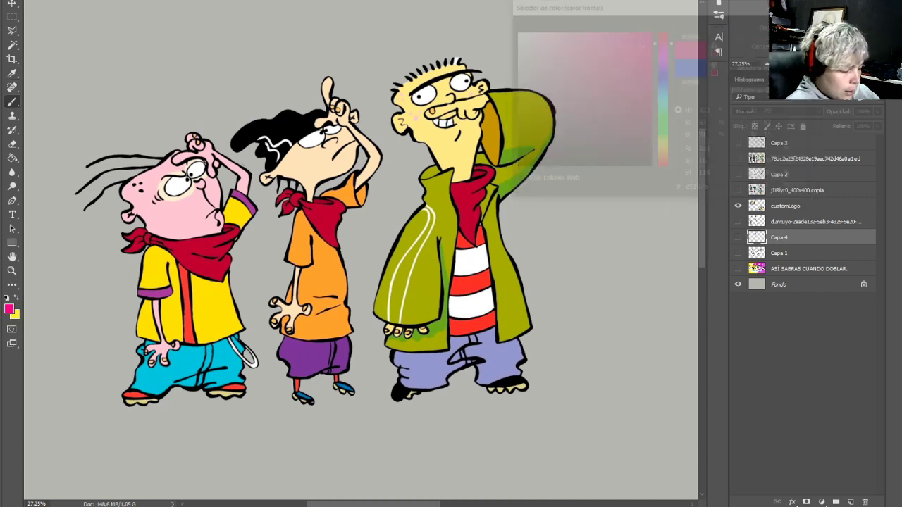
# Add a new layer above customLogo and draw a pink square around the pink-skinned character's head, with a line down his torso
pyautogui.doubleClick(778, 237)
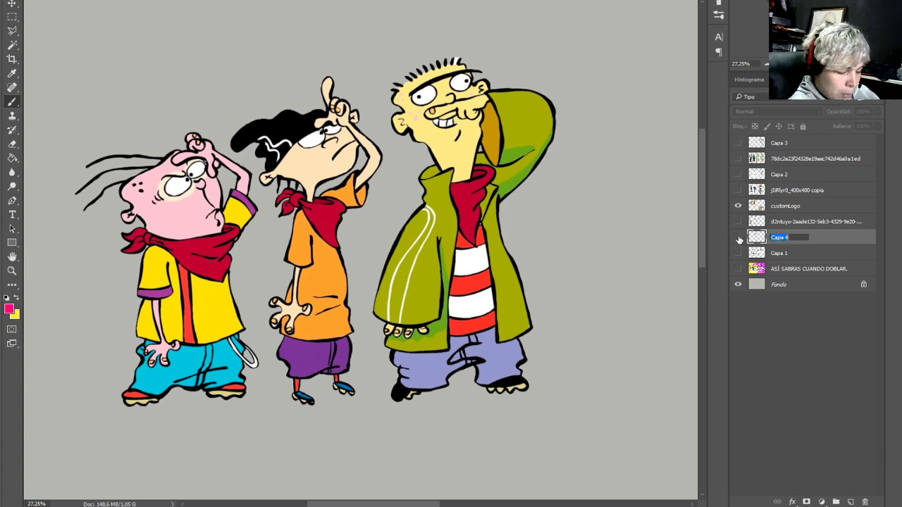
pyautogui.doubleClick(775, 205)
pyautogui.click(850, 502)
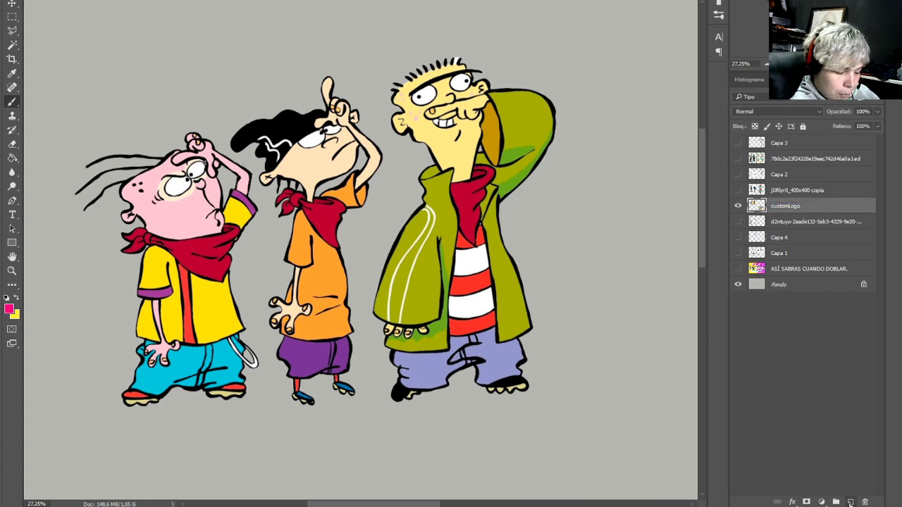
pyautogui.moveTo(135, 206)
pyautogui.mouseDown()
pyautogui.moveTo(162, 242)
pyautogui.moveTo(128, 189)
pyautogui.moveTo(204, 152)
pyautogui.moveTo(222, 229)
pyautogui.moveTo(154, 237)
pyautogui.moveTo(149, 346)
pyautogui.mouseUp()
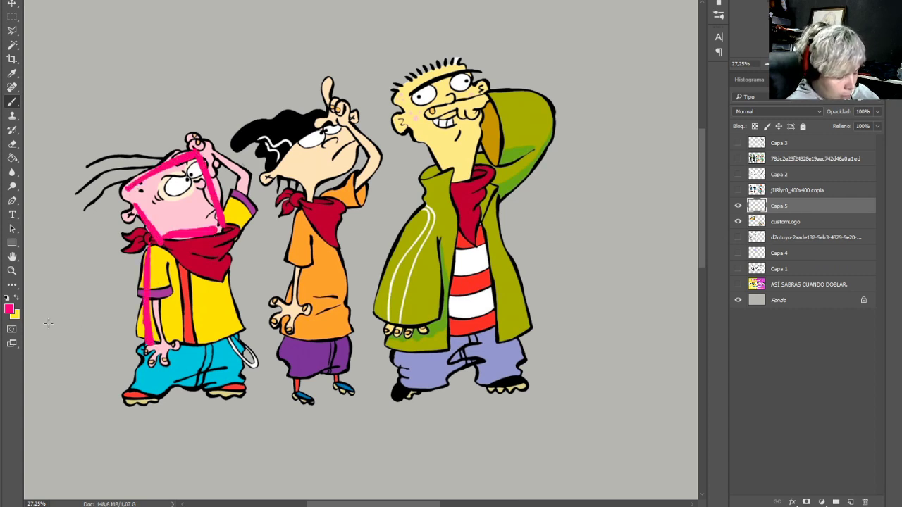
# Set the foreground colour to bright green, #10e91a
pyautogui.click(9, 308)
pyautogui.moveTo(660, 104); pyautogui.dragTo(665, 128)
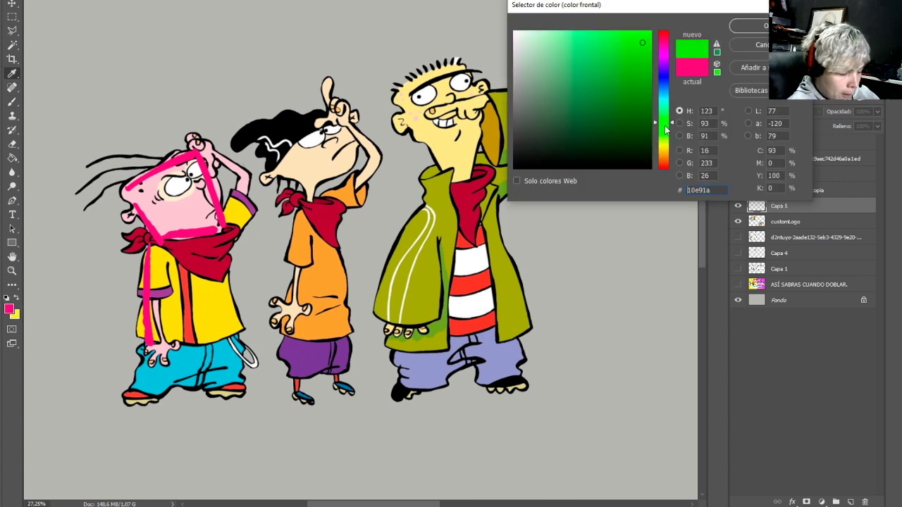
pyautogui.click(743, 29)
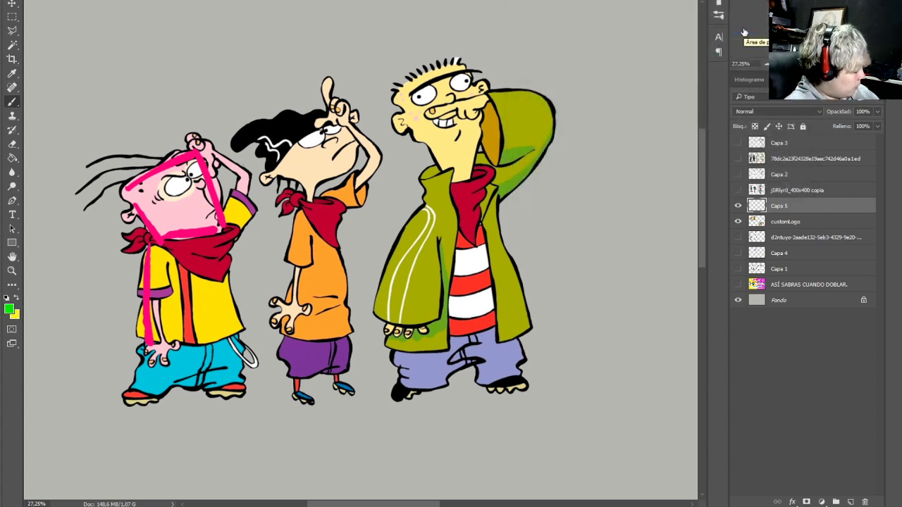
# Draw green boxes around the yellow-shirted character's torso and legs, and trace green edges over his head square
pyautogui.moveTo(150, 248)
pyautogui.mouseDown()
pyautogui.moveTo(150, 346)
pyautogui.moveTo(157, 246)
pyautogui.moveTo(226, 246)
pyautogui.moveTo(227, 345)
pyautogui.mouseUp()
pyautogui.moveTo(146, 345); pyautogui.dragTo(232, 346)
pyautogui.moveTo(137, 380)
pyautogui.mouseDown()
pyautogui.moveTo(130, 407)
pyautogui.moveTo(240, 398)
pyautogui.moveTo(144, 352)
pyautogui.mouseUp()
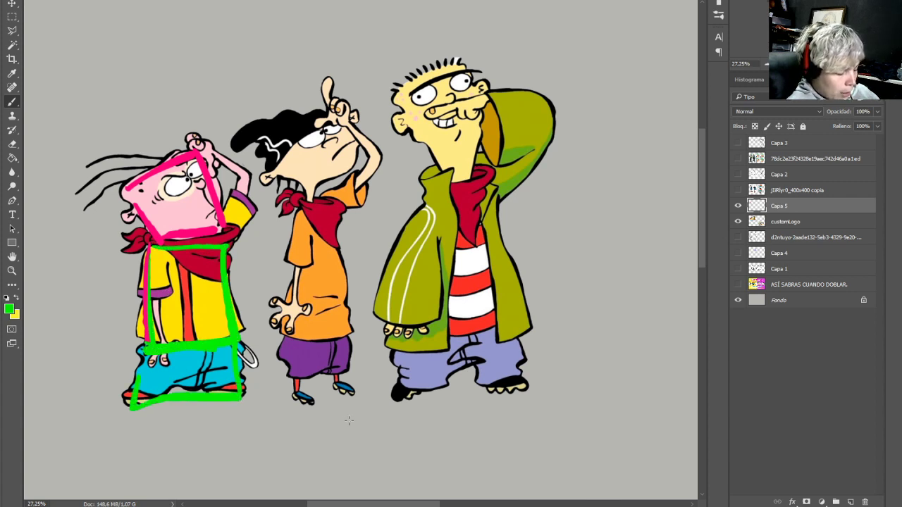
pyautogui.moveTo(227, 277)
pyautogui.mouseDown()
pyautogui.moveTo(237, 338)
pyautogui.moveTo(224, 236)
pyautogui.moveTo(155, 240)
pyautogui.moveTo(151, 324)
pyautogui.mouseUp()
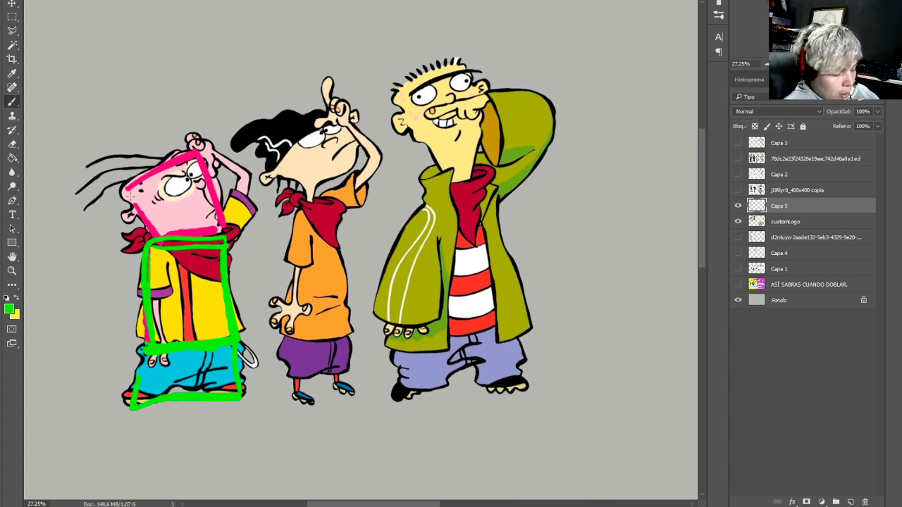
pyautogui.moveTo(148, 234)
pyautogui.mouseDown()
pyautogui.moveTo(192, 151)
pyautogui.moveTo(220, 224)
pyautogui.mouseUp()
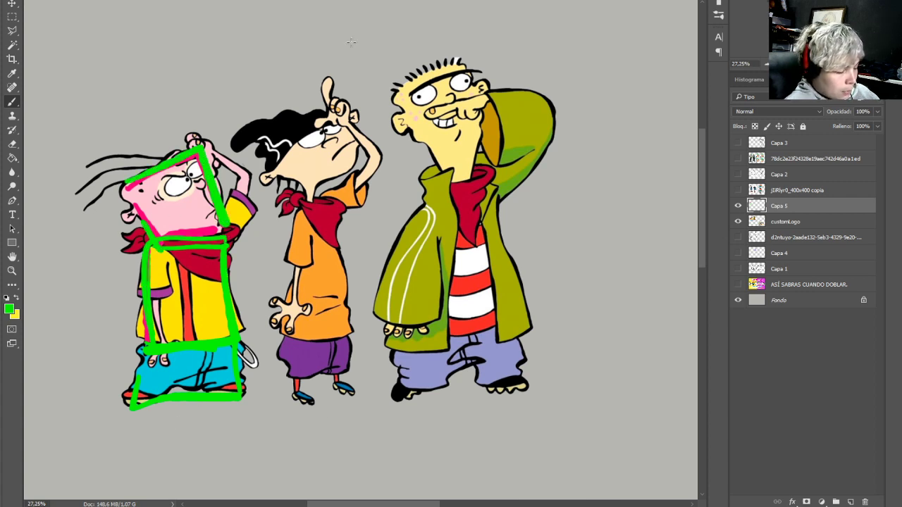
# Draw green box guides around the head, torso and legs of the orange-shirted character
pyautogui.moveTo(270, 175)
pyautogui.mouseDown()
pyautogui.moveTo(267, 138)
pyautogui.moveTo(335, 174)
pyautogui.moveTo(351, 172)
pyautogui.moveTo(354, 140)
pyautogui.moveTo(318, 119)
pyautogui.moveTo(268, 126)
pyautogui.mouseUp()
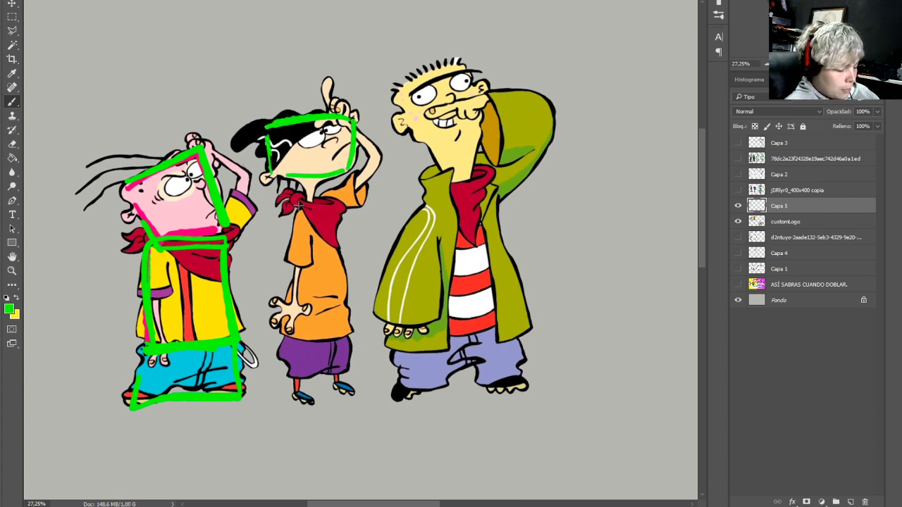
pyautogui.moveTo(299, 204)
pyautogui.mouseDown()
pyautogui.moveTo(292, 337)
pyautogui.moveTo(351, 337)
pyautogui.moveTo(326, 209)
pyautogui.moveTo(300, 204)
pyautogui.moveTo(327, 222)
pyautogui.moveTo(349, 335)
pyautogui.mouseUp()
pyautogui.moveTo(288, 325)
pyautogui.mouseDown()
pyautogui.moveTo(284, 400)
pyautogui.moveTo(340, 397)
pyautogui.moveTo(349, 346)
pyautogui.moveTo(303, 341)
pyautogui.mouseUp()
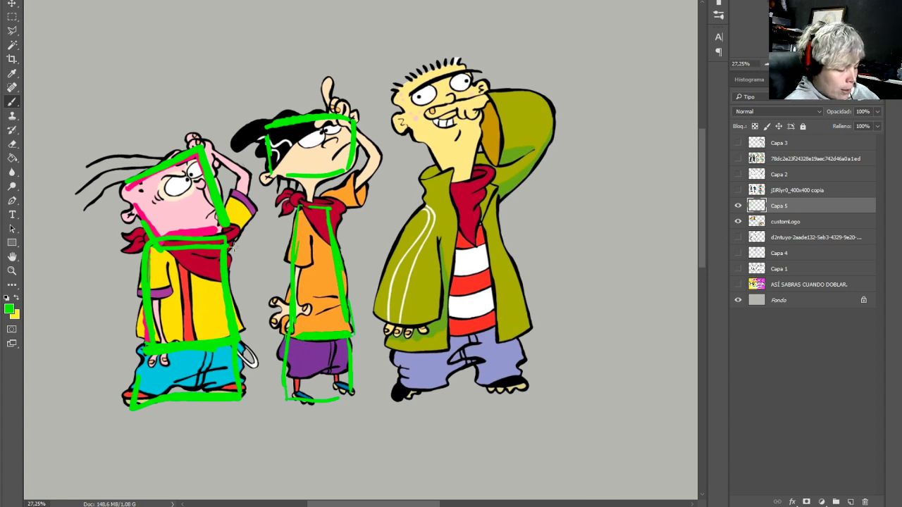
# Draw a green downward arrow above the head of each of the three characters
pyautogui.moveTo(157, 51); pyautogui.dragTo(162, 119)
pyautogui.moveTo(172, 98); pyautogui.dragTo(164, 118)
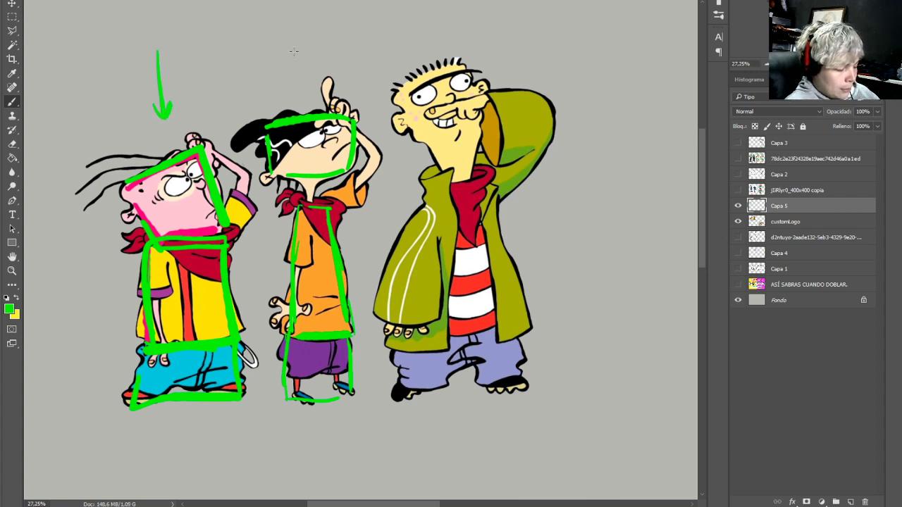
pyautogui.moveTo(289, 31); pyautogui.dragTo(293, 73)
pyautogui.moveTo(285, 59); pyautogui.dragTo(293, 74)
pyautogui.moveTo(302, 59); pyautogui.dragTo(293, 75)
pyautogui.moveTo(430, 10); pyautogui.dragTo(432, 51)
pyautogui.moveTo(422, 32); pyautogui.dragTo(431, 50)
pyautogui.moveTo(441, 31); pyautogui.dragTo(432, 51)
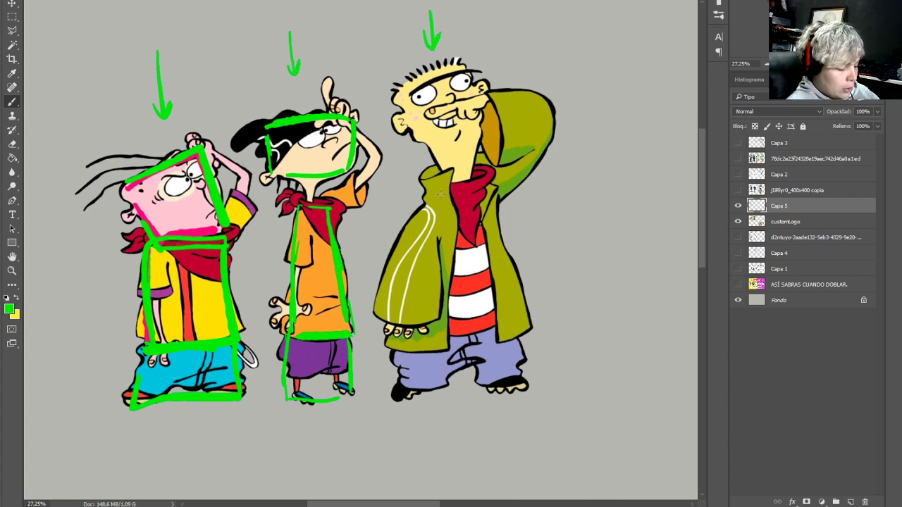
# Draw green guide lines along both sides and the base of the green-coated character's body, and down one side of his face
pyautogui.moveTo(440, 182)
pyautogui.mouseDown()
pyautogui.moveTo(388, 374)
pyautogui.moveTo(550, 360)
pyautogui.mouseUp()
pyautogui.moveTo(512, 316); pyautogui.dragTo(459, 182)
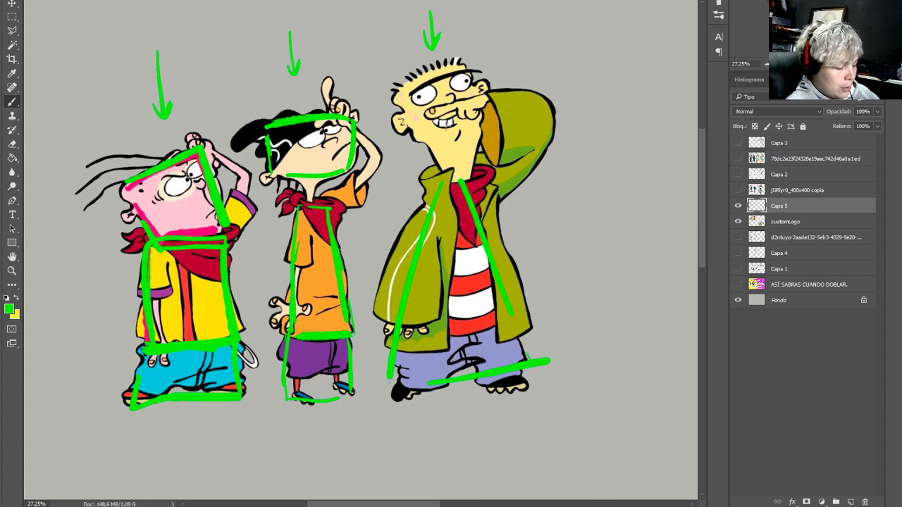
pyautogui.press('alt')
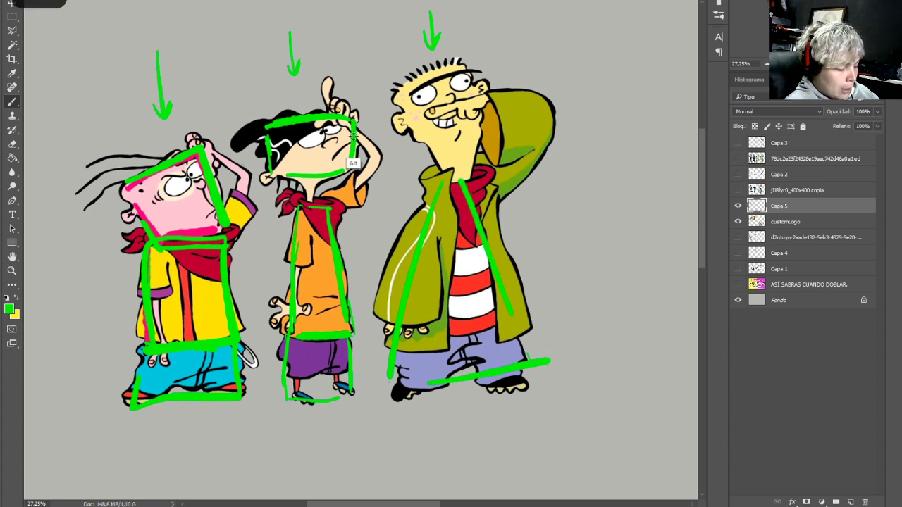
pyautogui.moveTo(407, 87); pyautogui.dragTo(423, 138)
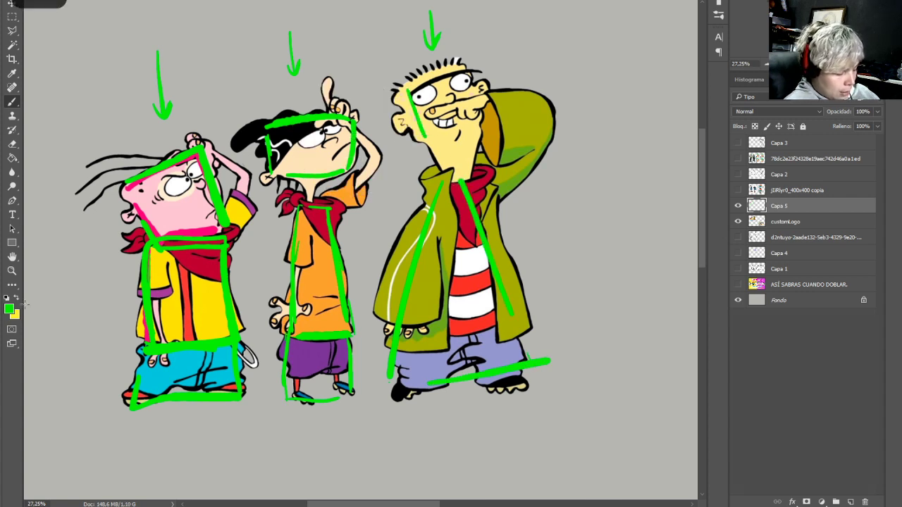
# Set the foreground colour to red, #e9101f, and draw red boxes around the green-coated character's head and legs
pyautogui.click(9, 309)
pyautogui.moveTo(665, 126); pyautogui.dragTo(665, 34)
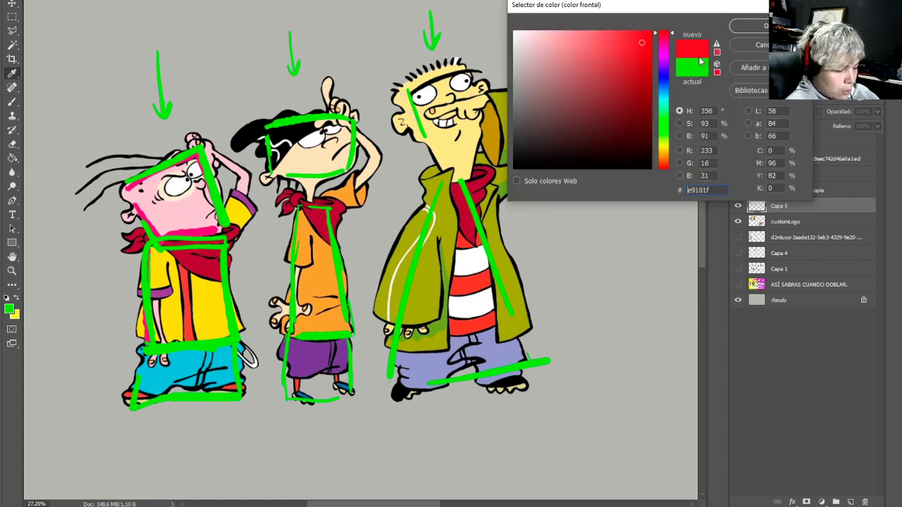
pyautogui.click(749, 26)
pyautogui.moveTo(421, 144)
pyautogui.mouseDown()
pyautogui.moveTo(402, 90)
pyautogui.moveTo(476, 63)
pyautogui.moveTo(476, 123)
pyautogui.mouseUp()
pyautogui.moveTo(400, 325)
pyautogui.mouseDown()
pyautogui.moveTo(400, 371)
pyautogui.moveTo(446, 331)
pyautogui.moveTo(507, 329)
pyautogui.moveTo(517, 398)
pyautogui.moveTo(402, 403)
pyautogui.mouseUp()
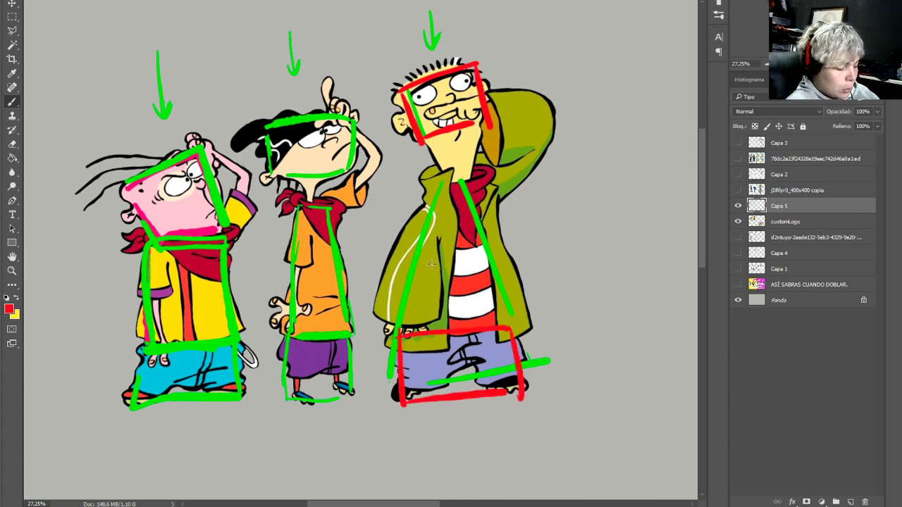
# Draw a red box guide around the green-coated character's torso and add a red neck guide linking it to the head box
pyautogui.moveTo(497, 185)
pyautogui.mouseDown()
pyautogui.moveTo(415, 206)
pyautogui.moveTo(395, 343)
pyautogui.moveTo(504, 325)
pyautogui.moveTo(512, 312)
pyautogui.moveTo(502, 183)
pyautogui.mouseUp()
pyautogui.moveTo(427, 206); pyautogui.dragTo(484, 198)
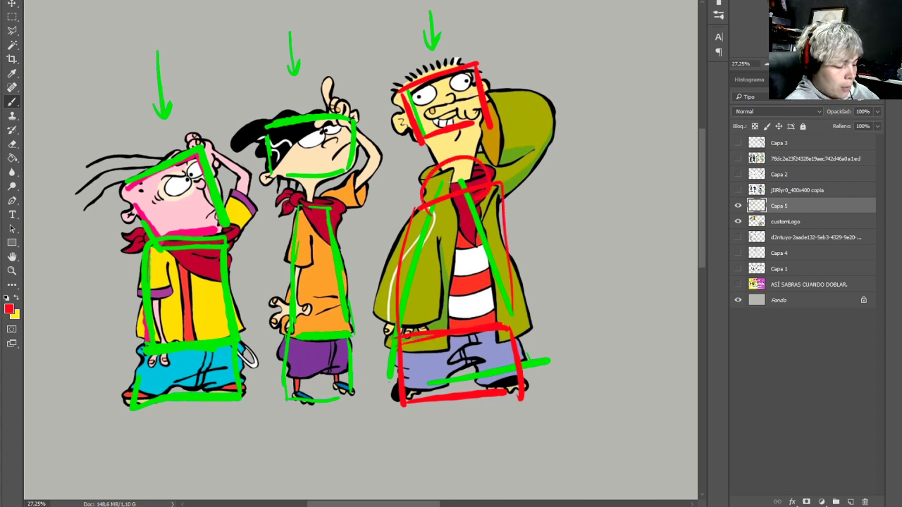
pyautogui.hotkey('ctrl', 'z')
pyautogui.moveTo(427, 205)
pyautogui.mouseDown()
pyautogui.moveTo(466, 162)
pyautogui.moveTo(484, 193)
pyautogui.moveTo(487, 186)
pyautogui.mouseUp()
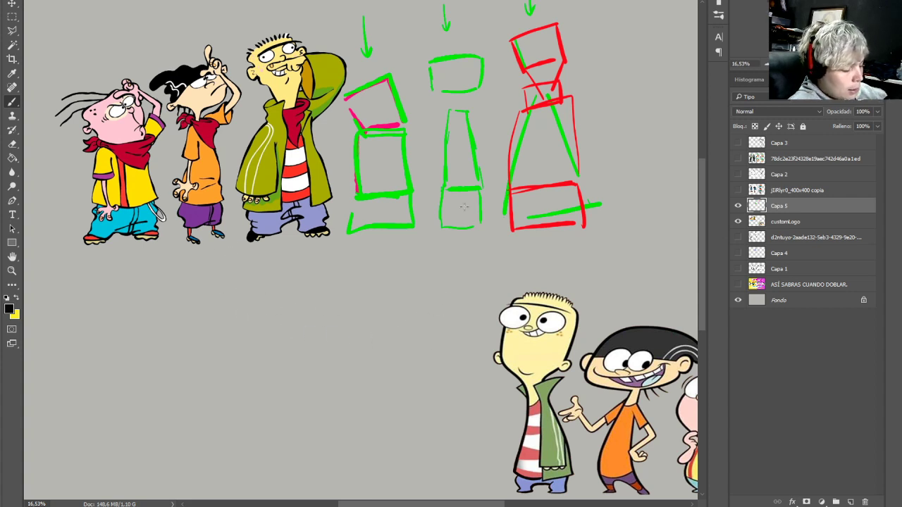
pyautogui.moveTo(346, 99); pyautogui.dragTo(364, 130)
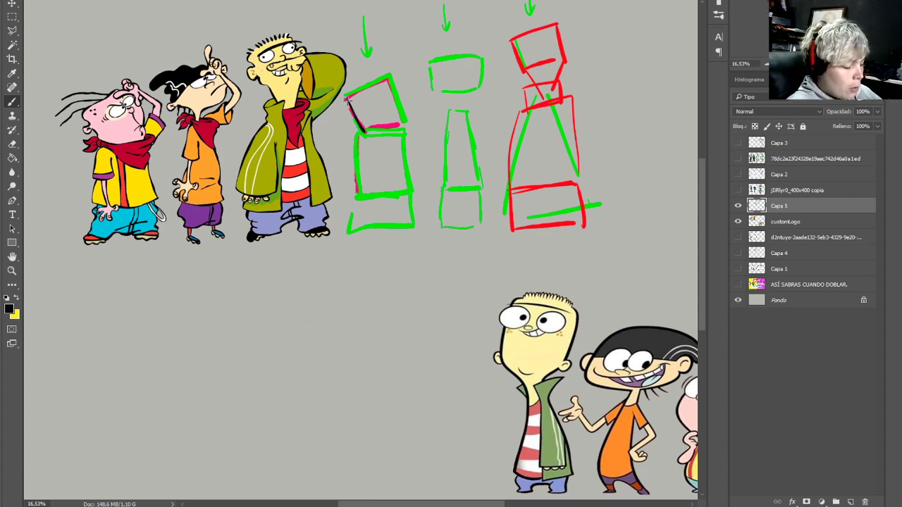
pyautogui.moveTo(347, 98)
pyautogui.mouseDown()
pyautogui.moveTo(398, 73)
pyautogui.moveTo(361, 132)
pyautogui.mouseUp()
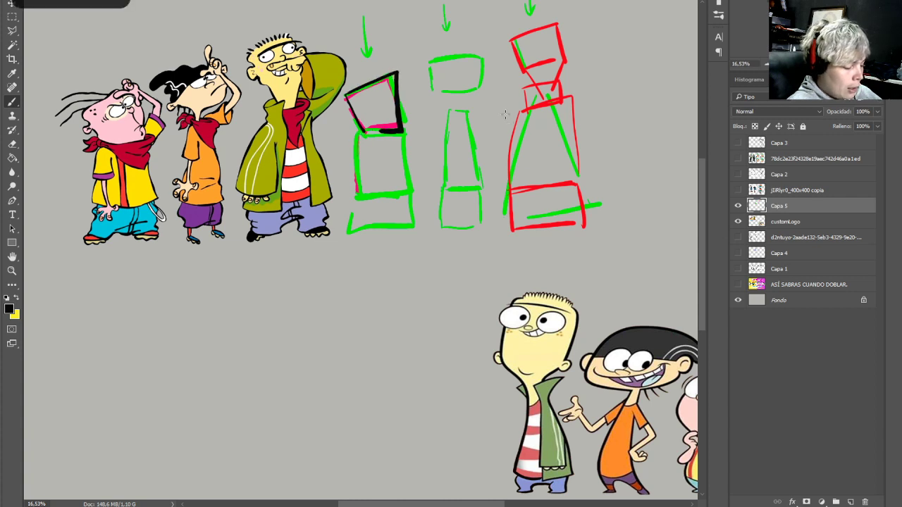
pyautogui.hotkey('ctrl', 'z')
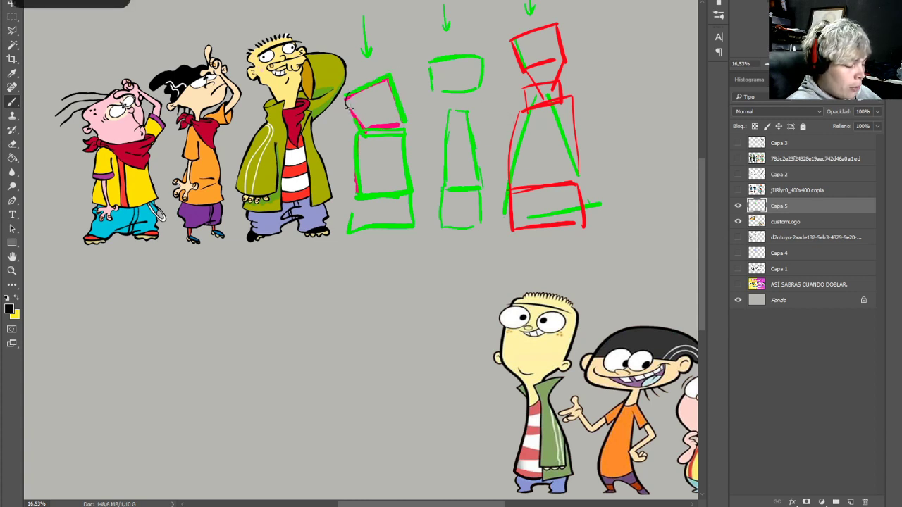
# Outline the head, ear, scarf and raised arm in black over the first box figure beside the trio
pyautogui.moveTo(348, 93); pyautogui.dragTo(385, 77)
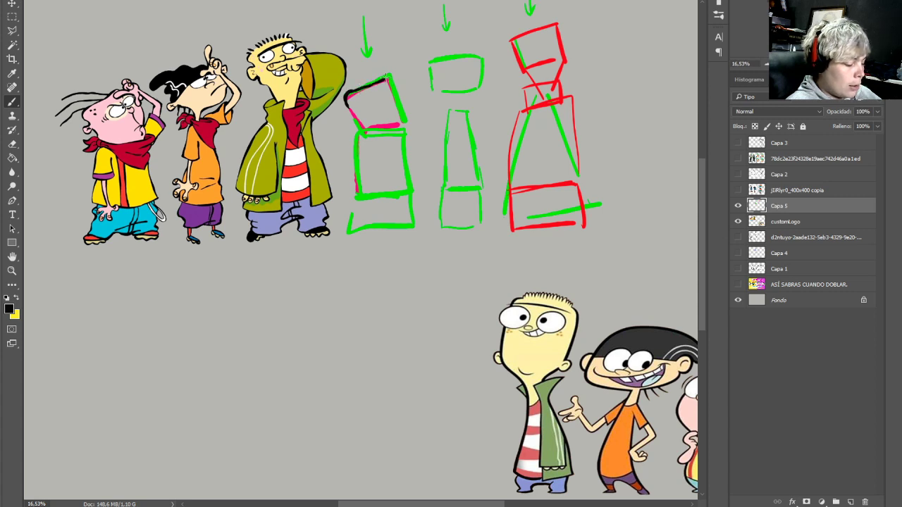
pyautogui.moveTo(395, 85)
pyautogui.mouseDown()
pyautogui.moveTo(400, 124)
pyautogui.moveTo(362, 125)
pyautogui.moveTo(352, 112)
pyautogui.moveTo(345, 120)
pyautogui.moveTo(354, 112)
pyautogui.moveTo(355, 131)
pyautogui.moveTo(396, 156)
pyautogui.mouseUp()
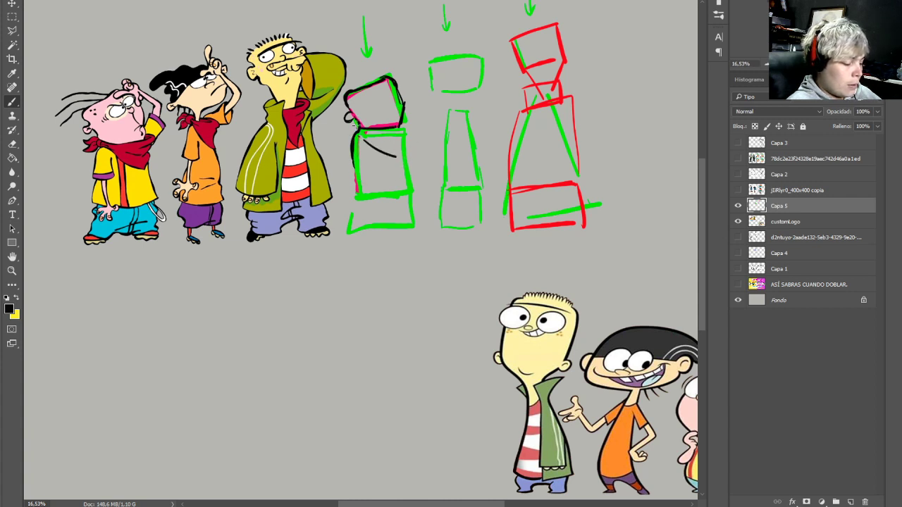
pyautogui.moveTo(356, 125)
pyautogui.mouseDown()
pyautogui.moveTo(408, 121)
pyautogui.moveTo(356, 127)
pyautogui.moveTo(392, 147)
pyautogui.moveTo(421, 105)
pyautogui.moveTo(412, 97)
pyautogui.moveTo(421, 105)
pyautogui.moveTo(412, 126)
pyautogui.moveTo(410, 101)
pyautogui.moveTo(415, 122)
pyautogui.mouseUp()
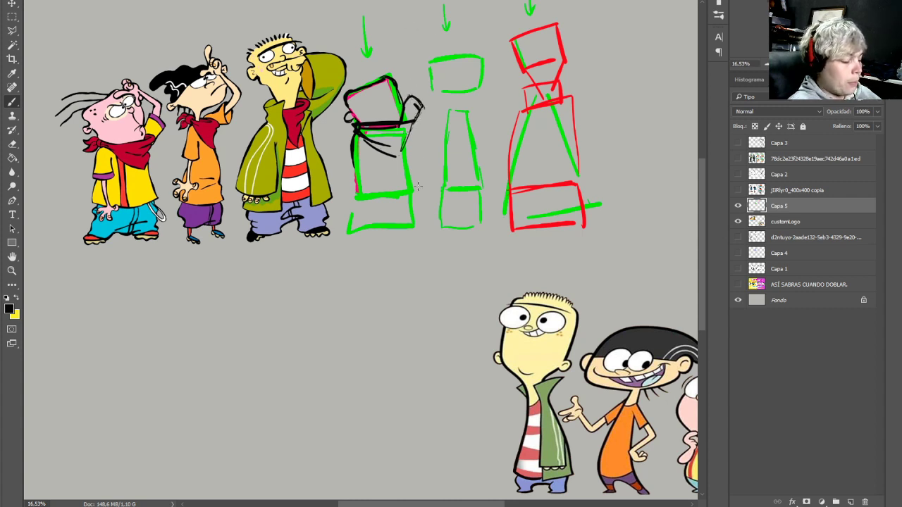
# Outline the torso and trousers in black over the first figure's green boxes
pyautogui.moveTo(353, 165); pyautogui.dragTo(355, 180)
pyautogui.moveTo(353, 143)
pyautogui.mouseDown()
pyautogui.moveTo(352, 195)
pyautogui.moveTo(413, 190)
pyautogui.moveTo(397, 194)
pyautogui.moveTo(416, 189)
pyautogui.moveTo(407, 129)
pyautogui.mouseUp()
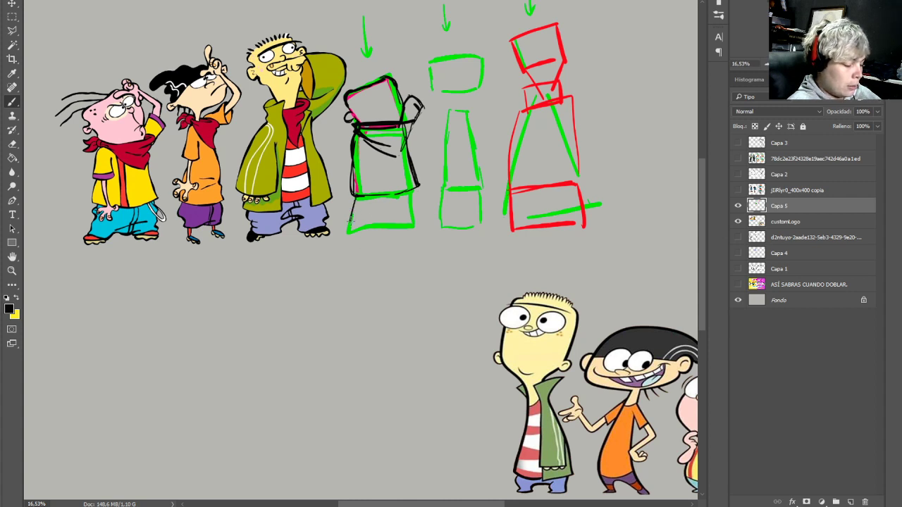
pyautogui.moveTo(349, 217)
pyautogui.mouseDown()
pyautogui.moveTo(385, 222)
pyautogui.moveTo(407, 231)
pyautogui.moveTo(398, 230)
pyautogui.moveTo(415, 227)
pyautogui.moveTo(409, 192)
pyautogui.mouseUp()
pyautogui.moveTo(409, 191); pyautogui.dragTo(412, 219)
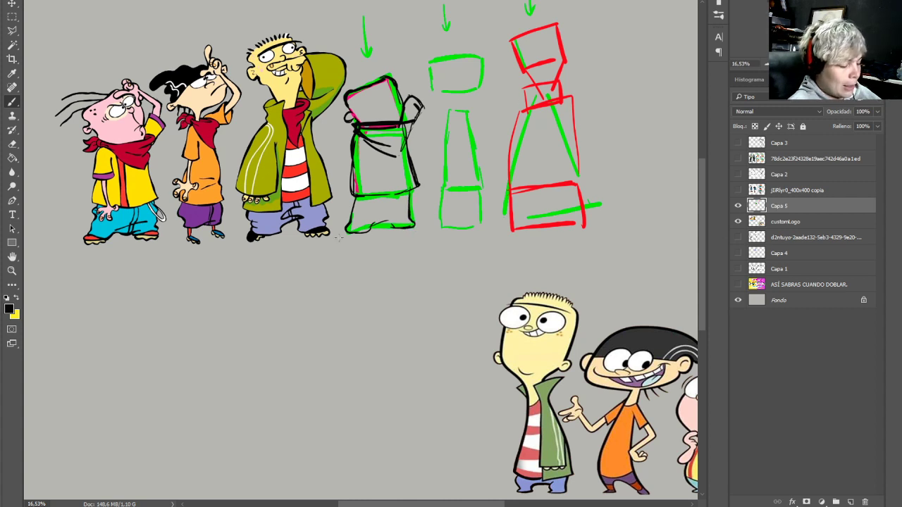
# Sketch three black hair strands, the eyes and the nose and mouth profile on the first figure's head
pyautogui.moveTo(364, 97)
pyautogui.mouseDown()
pyautogui.moveTo(381, 93)
pyautogui.moveTo(373, 103)
pyautogui.moveTo(370, 94)
pyautogui.moveTo(377, 103)
pyautogui.moveTo(393, 90)
pyautogui.moveTo(335, 48)
pyautogui.mouseUp()
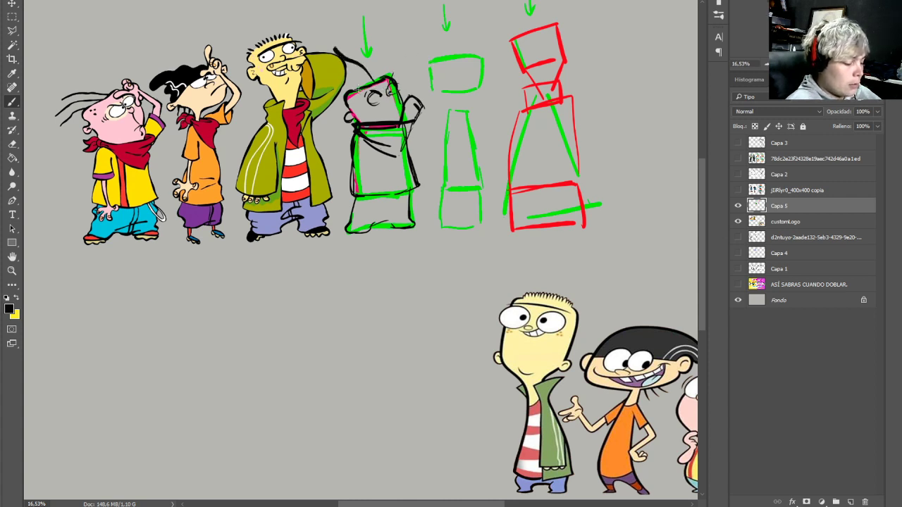
pyautogui.moveTo(363, 74); pyautogui.dragTo(310, 94)
pyautogui.moveTo(344, 97); pyautogui.dragTo(314, 107)
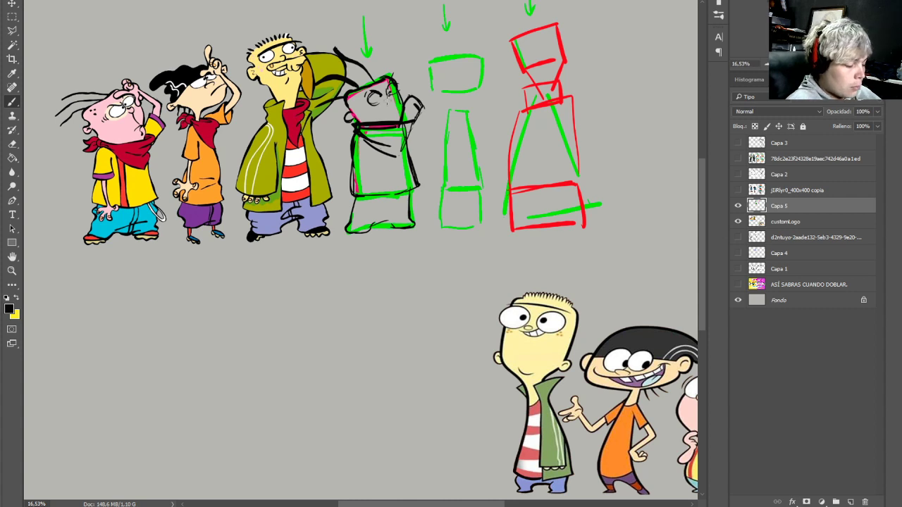
pyautogui.moveTo(389, 96)
pyautogui.mouseDown()
pyautogui.moveTo(400, 107)
pyautogui.moveTo(393, 115)
pyautogui.mouseUp()
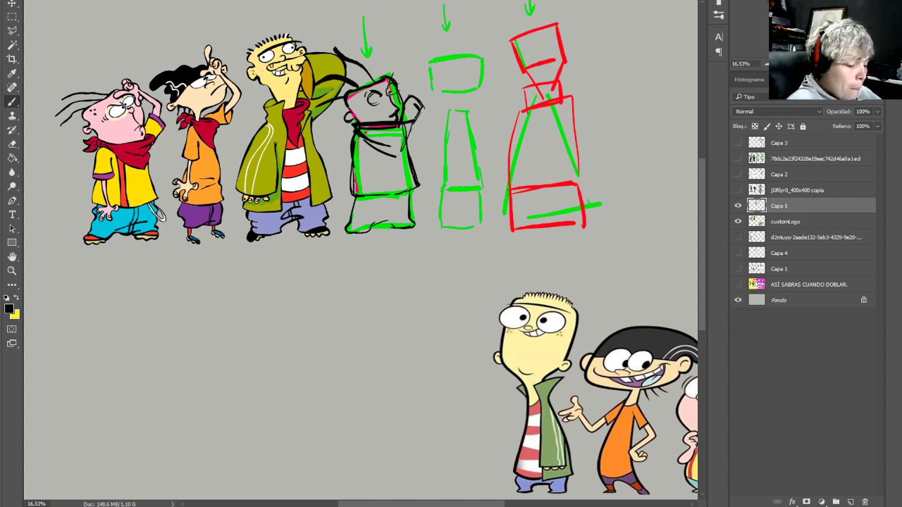
# Examine the lower group of three characters, including a close look at the yellow-shirted one
pyautogui.moveTo(451, 254); pyautogui.dragTo(324, 235)
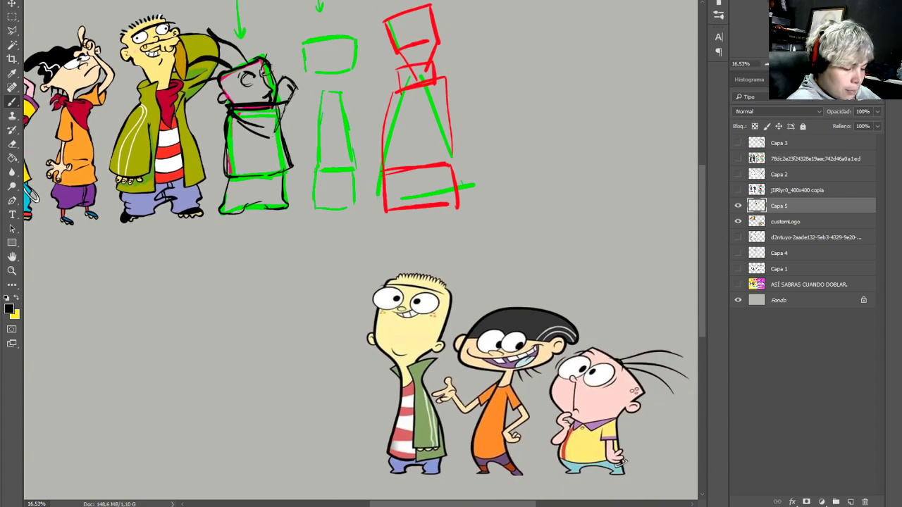
pyautogui.scroll(5, 358, 248)
pyautogui.moveTo(634, 479); pyautogui.dragTo(53, 28)
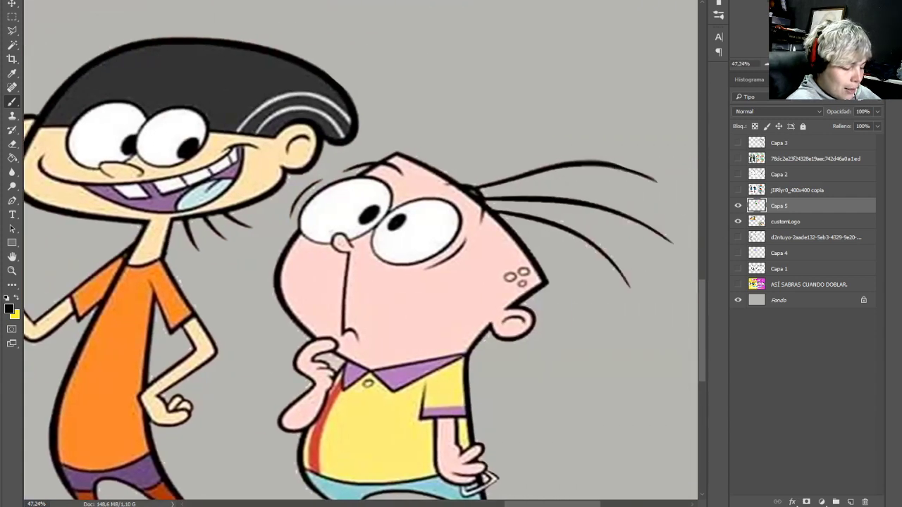
pyautogui.scroll(-1, 364, 253)
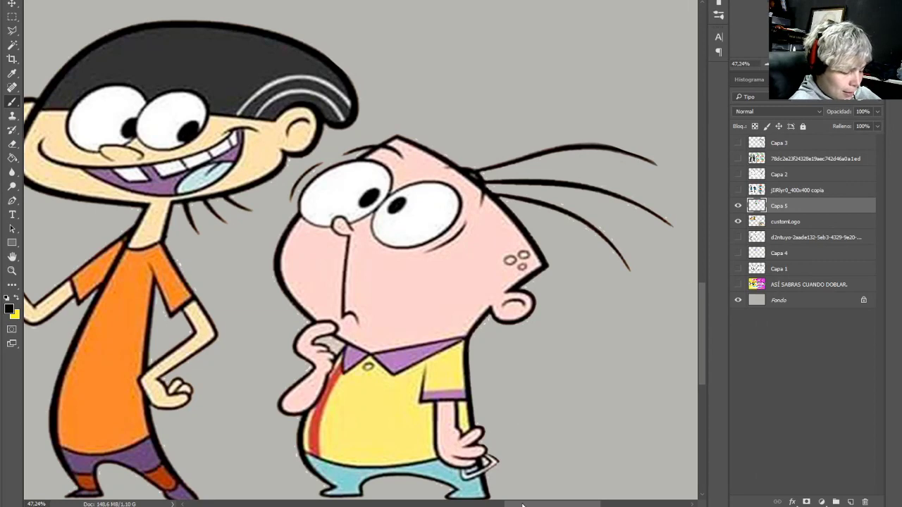
pyautogui.moveTo(522, 504); pyautogui.dragTo(532, 504)
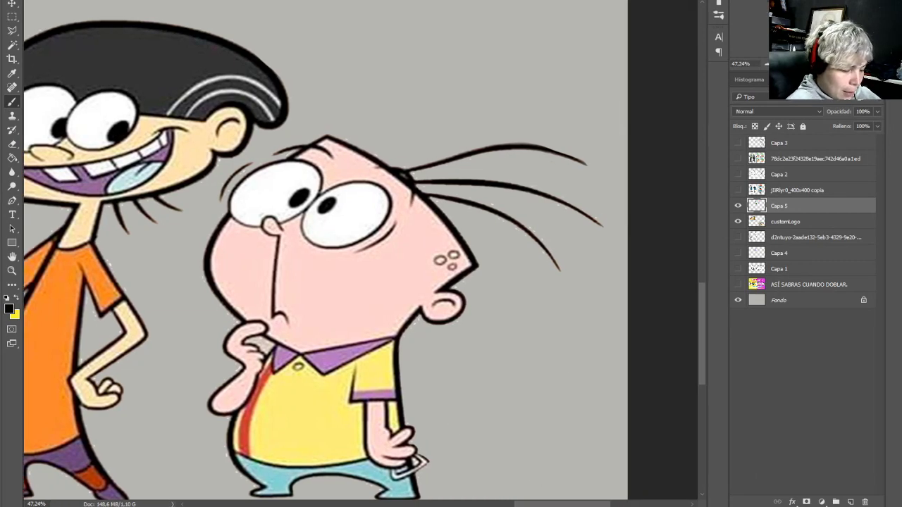
pyautogui.scroll(-6, 373, 233)
pyautogui.scroll(3, 373, 232)
pyautogui.hscroll(5, 701, 247)
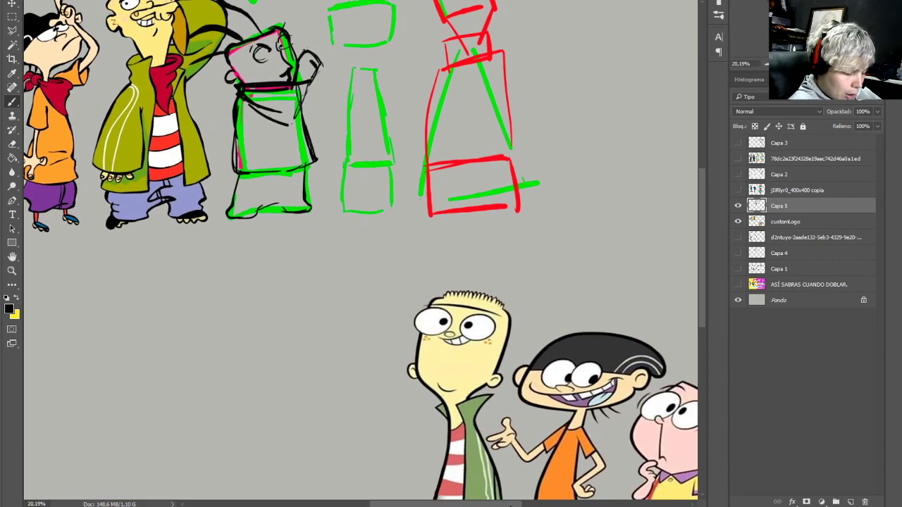
pyautogui.moveTo(701, 247); pyautogui.dragTo(682, 297)
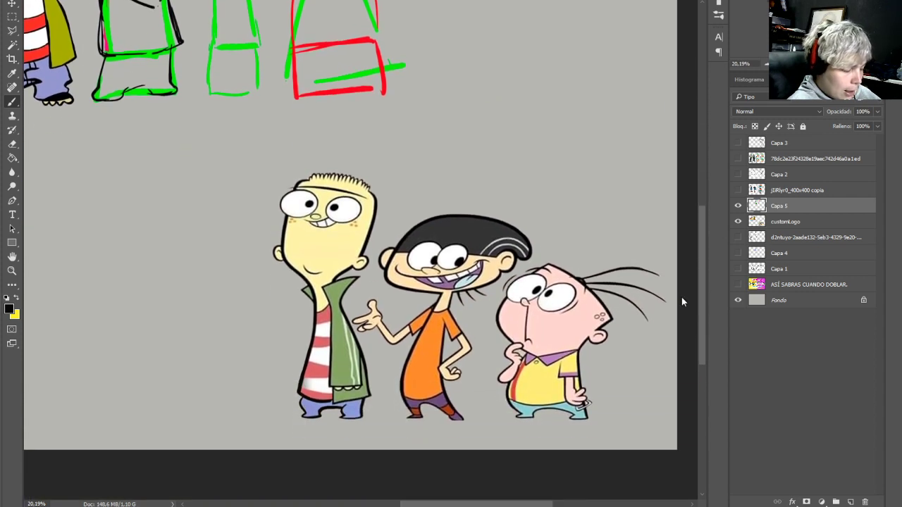
# Sample the green of the existing guides and draw boxes around the head, torso and legs of the lower group's yellow-shirted character
pyautogui.keyDown('alt'); pyautogui.click(172, 46); pyautogui.keyUp('alt')
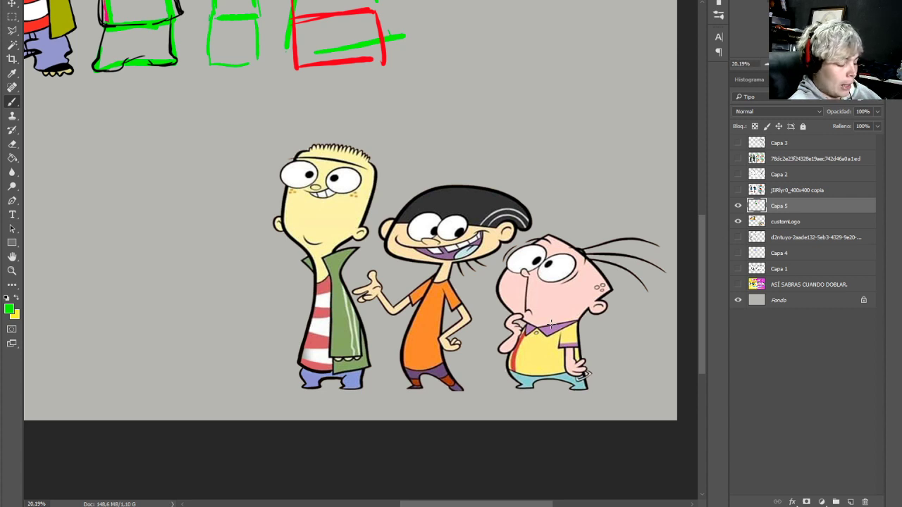
pyautogui.moveTo(574, 323); pyautogui.dragTo(612, 285)
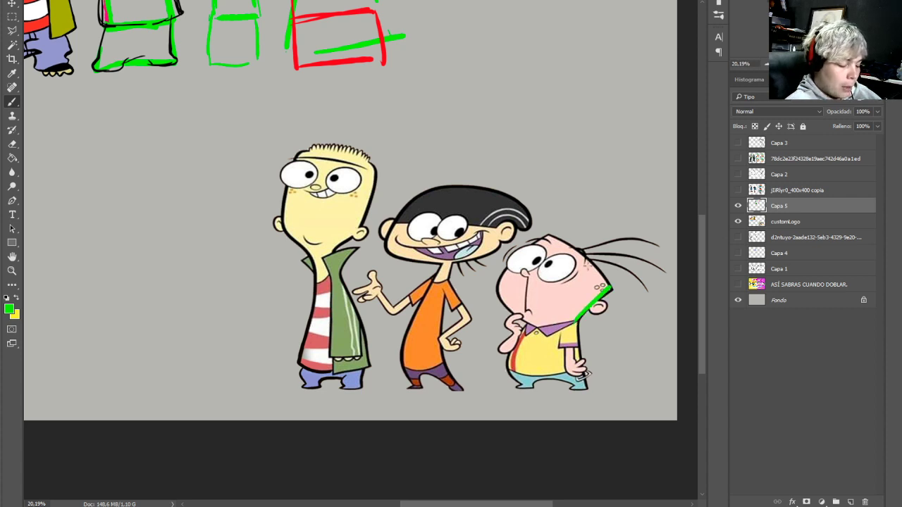
pyautogui.moveTo(548, 236)
pyautogui.mouseDown()
pyautogui.moveTo(610, 291)
pyautogui.moveTo(499, 285)
pyautogui.moveTo(496, 293)
pyautogui.moveTo(572, 323)
pyautogui.mouseUp()
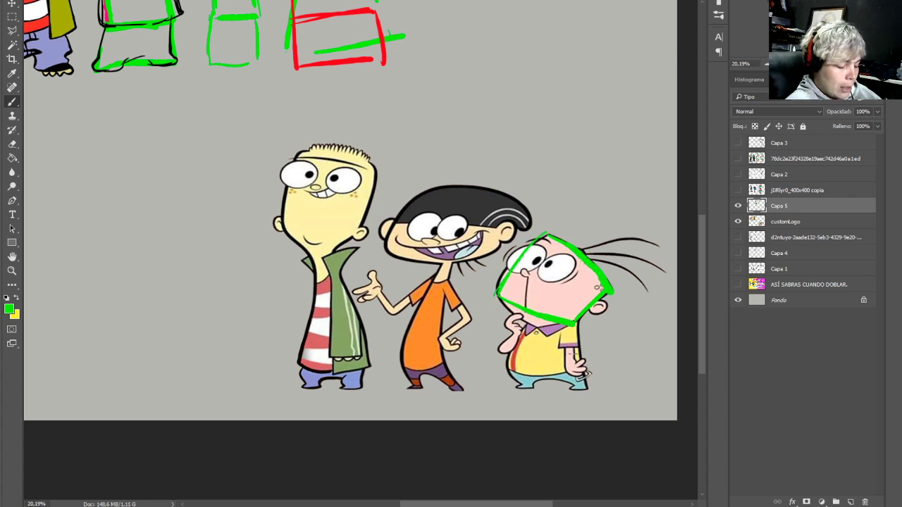
pyautogui.moveTo(518, 334)
pyautogui.mouseDown()
pyautogui.moveTo(508, 373)
pyautogui.moveTo(587, 372)
pyautogui.moveTo(574, 328)
pyautogui.moveTo(578, 373)
pyautogui.mouseUp()
pyautogui.moveTo(504, 375)
pyautogui.mouseDown()
pyautogui.moveTo(586, 389)
pyautogui.moveTo(583, 363)
pyautogui.mouseUp()
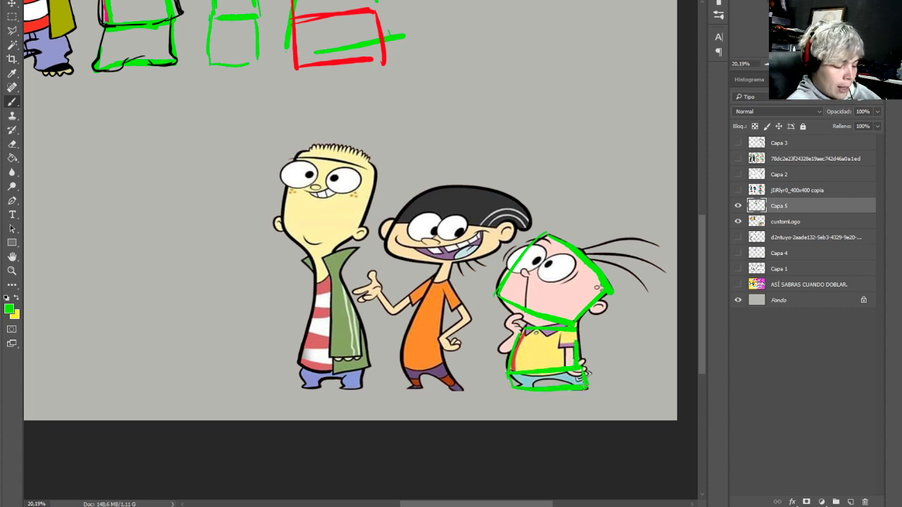
# Lasso the new green box guides, move them to the empty area beside the green-coated character in the lower group, and deselect
pyautogui.click(12, 30)
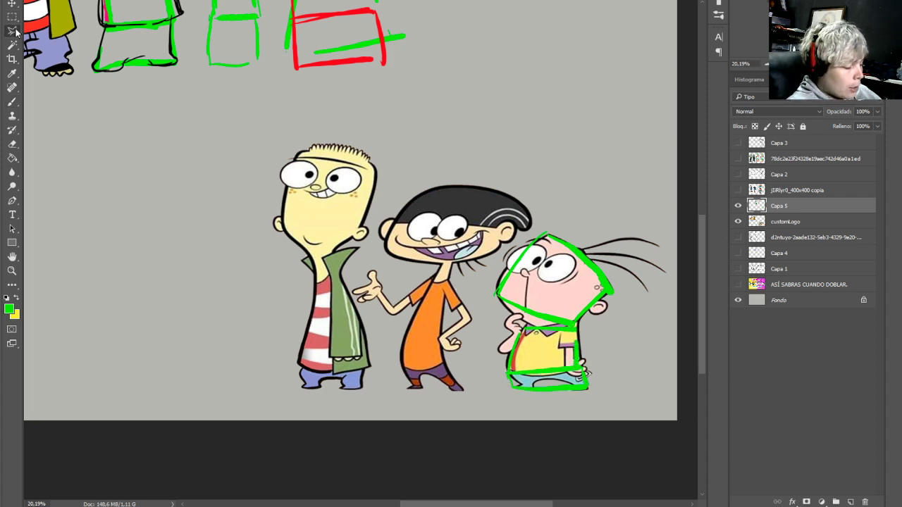
pyautogui.rightClick(12, 30)
pyautogui.click(49, 31)
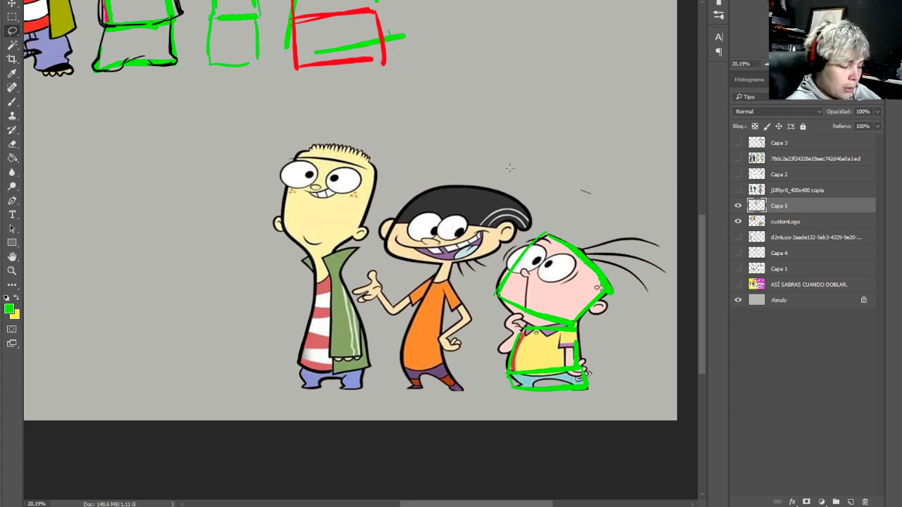
pyautogui.press('v')
pyautogui.moveTo(554, 326)
pyautogui.mouseDown()
pyautogui.moveTo(283, 306)
pyautogui.moveTo(237, 322)
pyautogui.moveTo(221, 313)
pyautogui.mouseUp()
pyautogui.hotkey('ctrl', 'alt', 'z')
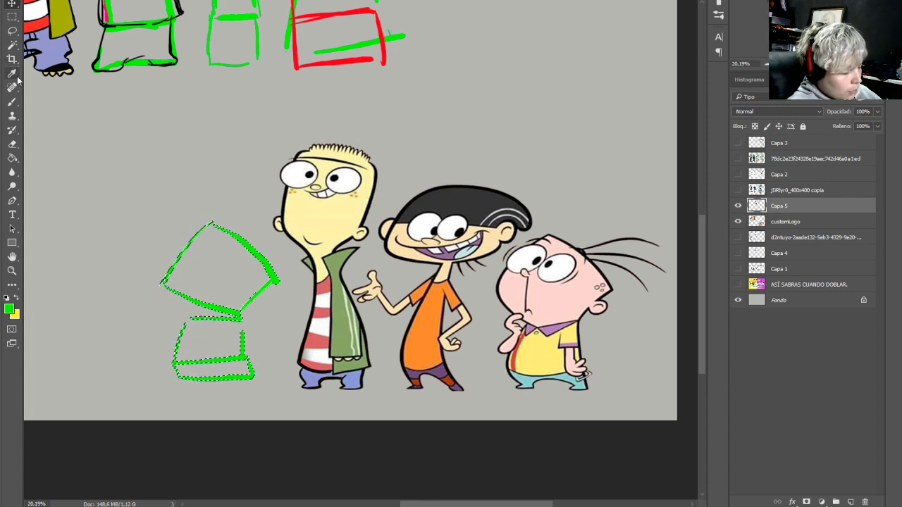
pyautogui.press('b')
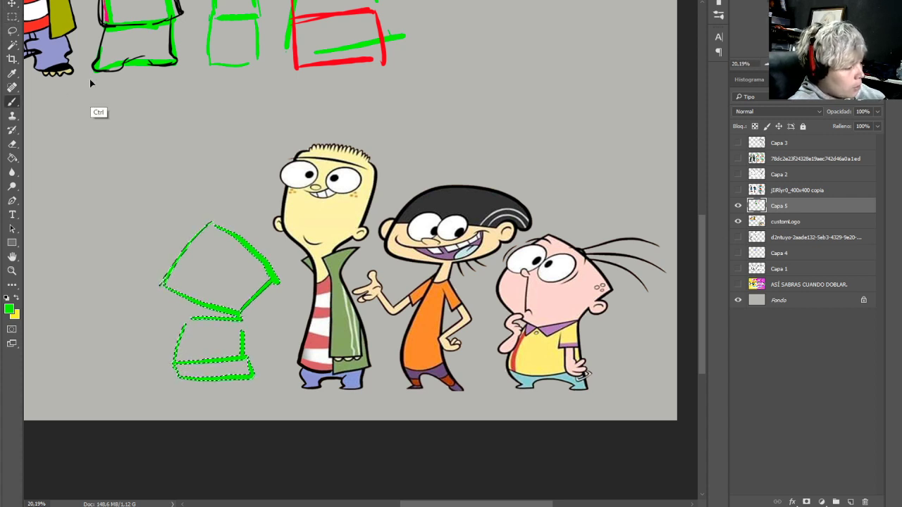
pyautogui.hotkey('ctrl', 'd')
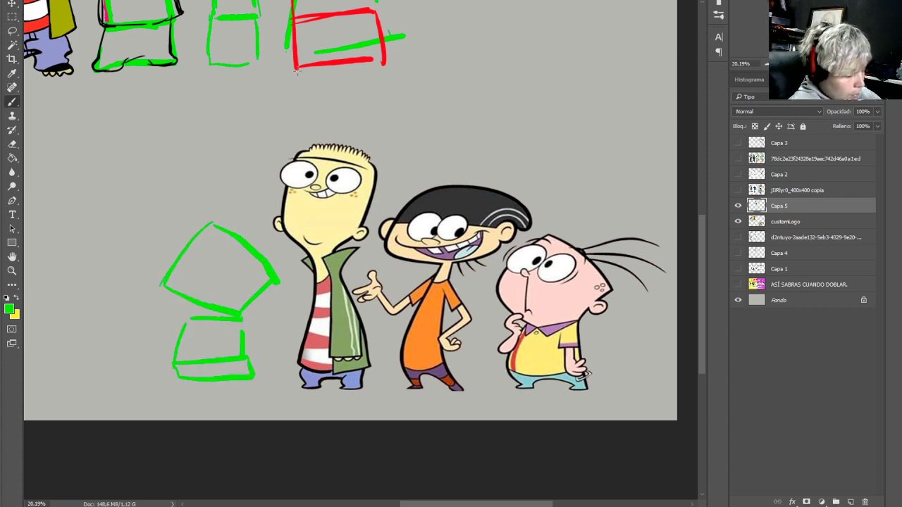
# Sample black from the existing outlines, try a rounded head outline over the green head guide, and undo it
pyautogui.keyDown('alt'); pyautogui.click(179, 12); pyautogui.keyUp('alt')
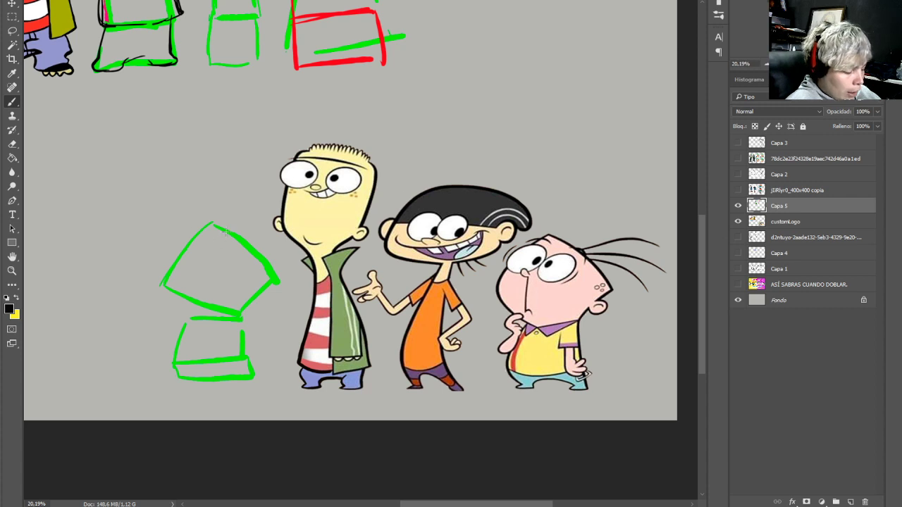
pyautogui.moveTo(248, 305)
pyautogui.mouseDown()
pyautogui.moveTo(274, 274)
pyautogui.moveTo(216, 223)
pyautogui.moveTo(194, 230)
pyautogui.moveTo(166, 271)
pyautogui.moveTo(163, 288)
pyautogui.moveTo(193, 321)
pyautogui.moveTo(243, 320)
pyautogui.moveTo(261, 285)
pyautogui.mouseUp()
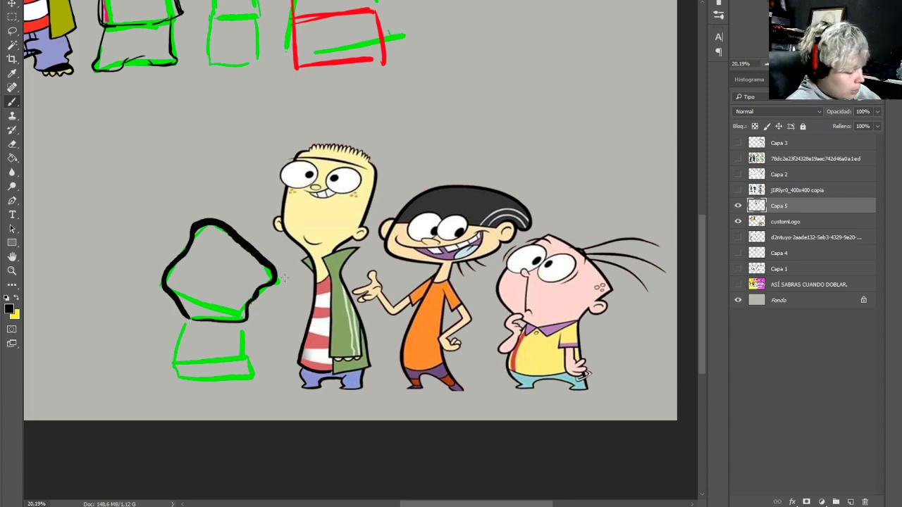
pyautogui.hotkey('ctrl', 'alt', 'z')
pyautogui.hotkey('ctrl', 'alt', 'z')
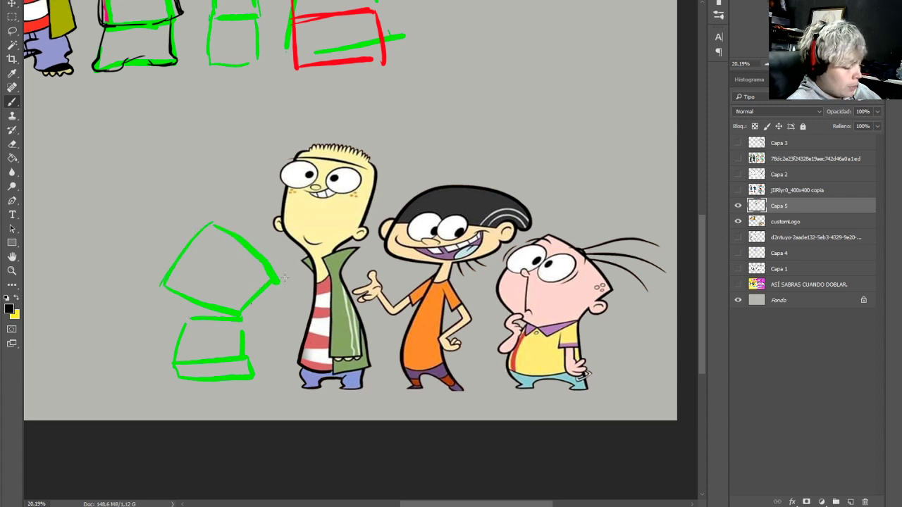
pyautogui.moveTo(532, 92); pyautogui.dragTo(498, 181)
pyautogui.moveTo(491, 148)
pyautogui.mouseDown()
pyautogui.moveTo(498, 181)
pyautogui.moveTo(510, 162)
pyautogui.mouseUp()
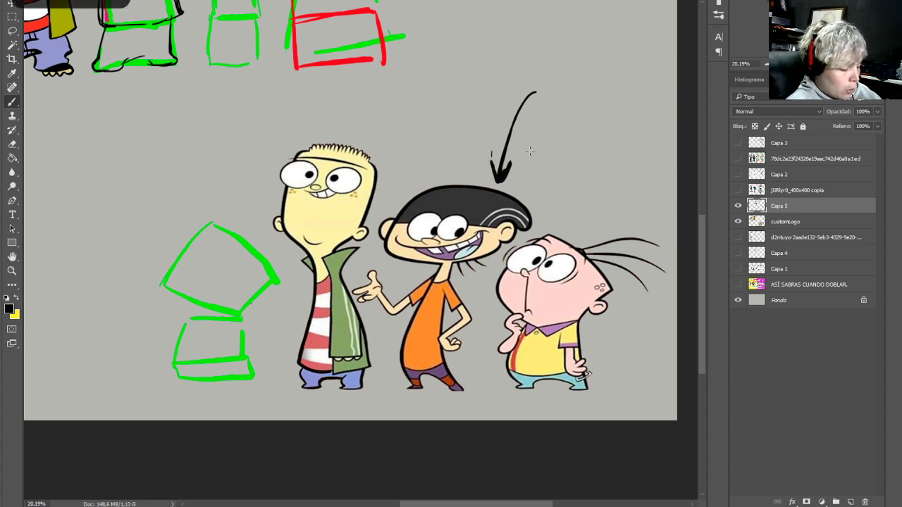
pyautogui.hotkey('ctrl', 'z')
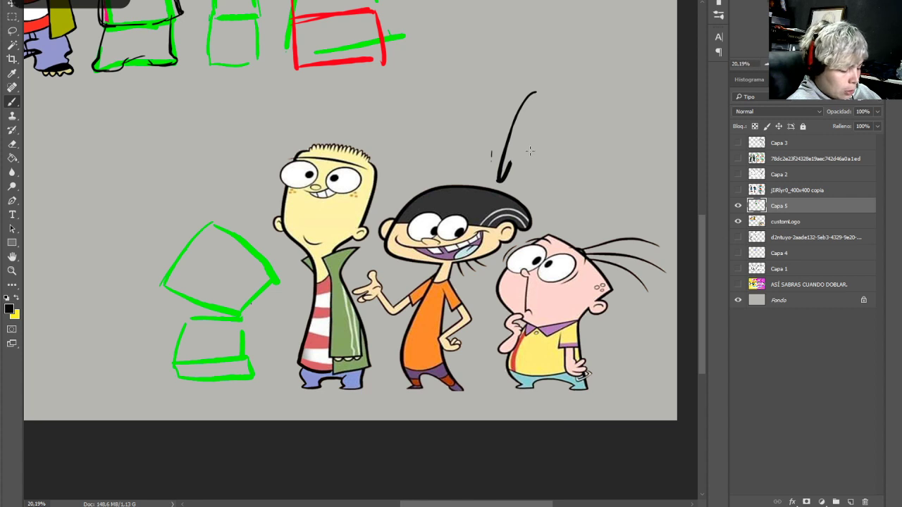
pyautogui.hotkey('ctrl', 'z')
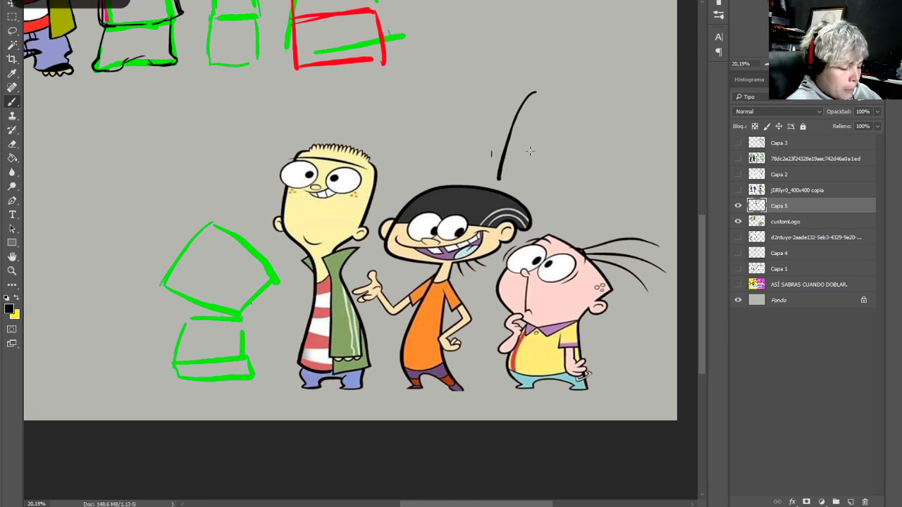
pyautogui.hotkey('ctrl', 'z')
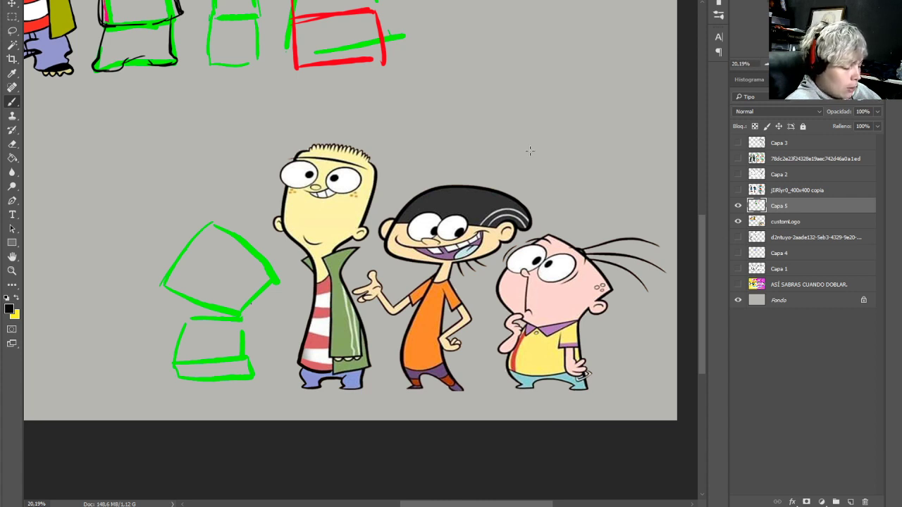
pyautogui.moveTo(212, 224)
pyautogui.mouseDown()
pyautogui.moveTo(162, 285)
pyautogui.moveTo(200, 318)
pyautogui.mouseUp()
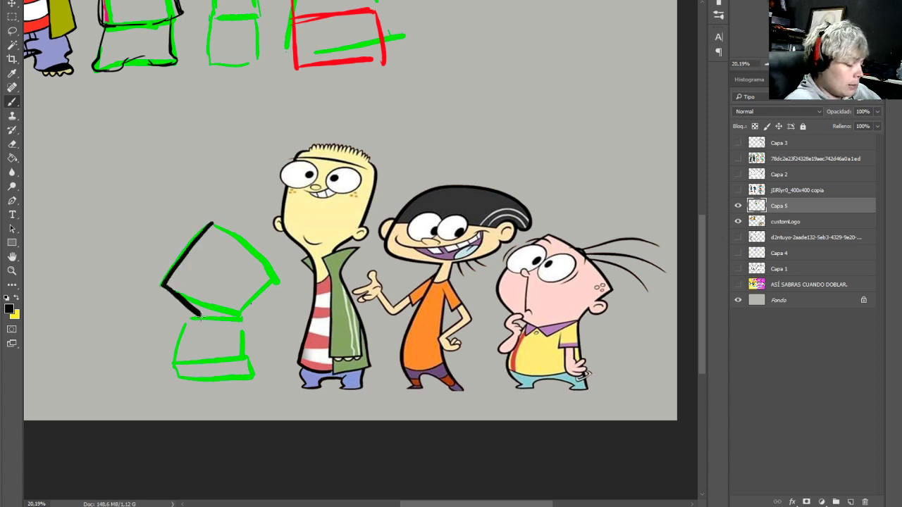
pyautogui.hotkey('ctrl', 'z')
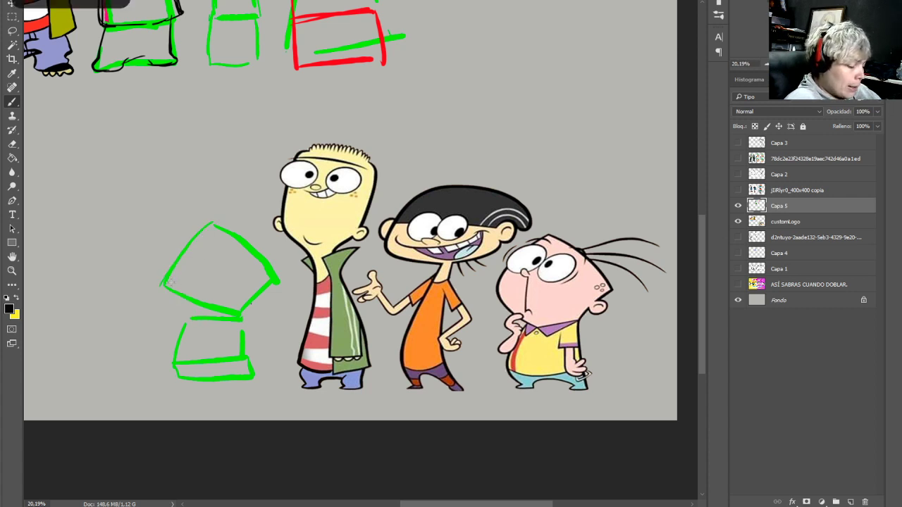
pyautogui.moveTo(166, 283); pyautogui.dragTo(165, 283)
pyautogui.hotkey('ctrl', 'z')
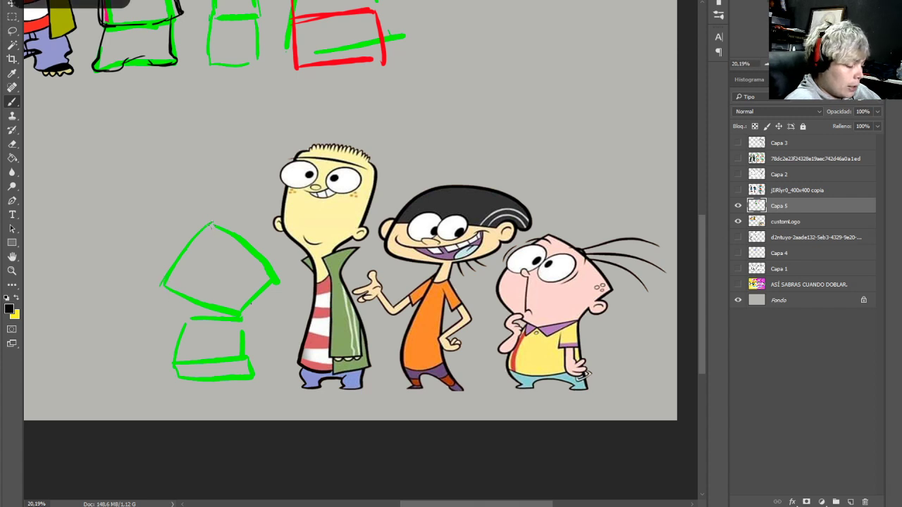
# Draw the curved face side of the head in black over the green guide, adding a vertical centre line and chin stroke
pyautogui.moveTo(210, 225)
pyautogui.mouseDown()
pyautogui.moveTo(167, 276)
pyautogui.moveTo(167, 291)
pyautogui.moveTo(192, 322)
pyautogui.moveTo(167, 278)
pyautogui.moveTo(194, 237)
pyautogui.mouseUp()
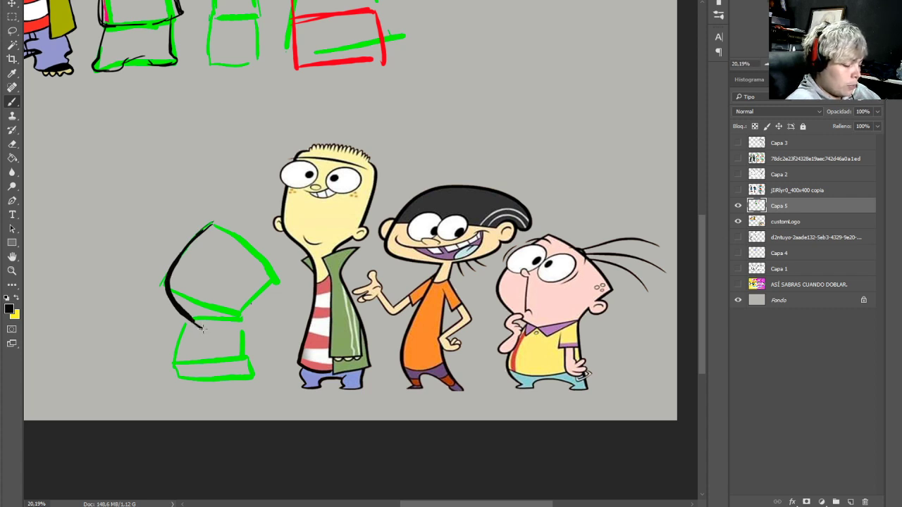
pyautogui.moveTo(544, 236); pyautogui.dragTo(543, 345)
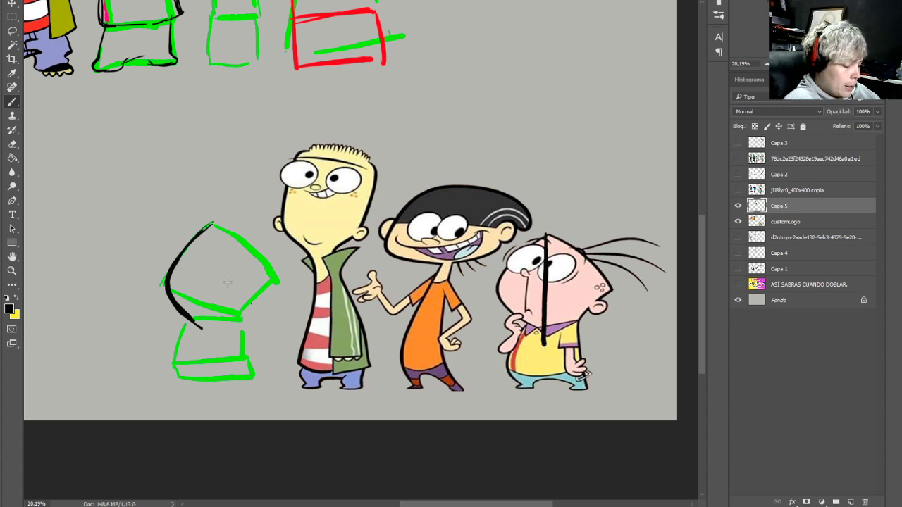
pyautogui.hotkey('ctrl', 'z')
pyautogui.moveTo(213, 224)
pyautogui.mouseDown()
pyautogui.moveTo(214, 328)
pyautogui.moveTo(238, 318)
pyautogui.mouseUp()
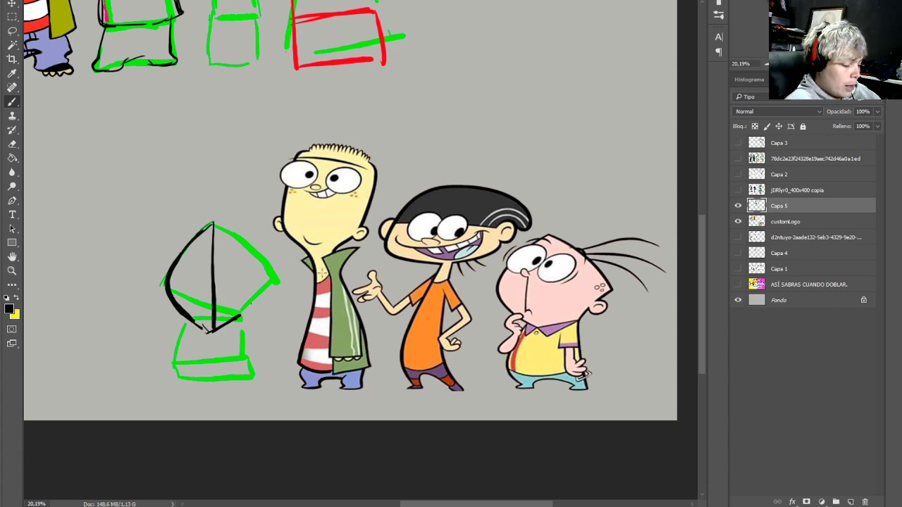
# Outline the back of the head and the jaw in black along the green guide, and sketch the ear
pyautogui.moveTo(212, 224); pyautogui.dragTo(272, 280)
pyautogui.hotkey('ctrl', 'alt', 'z')
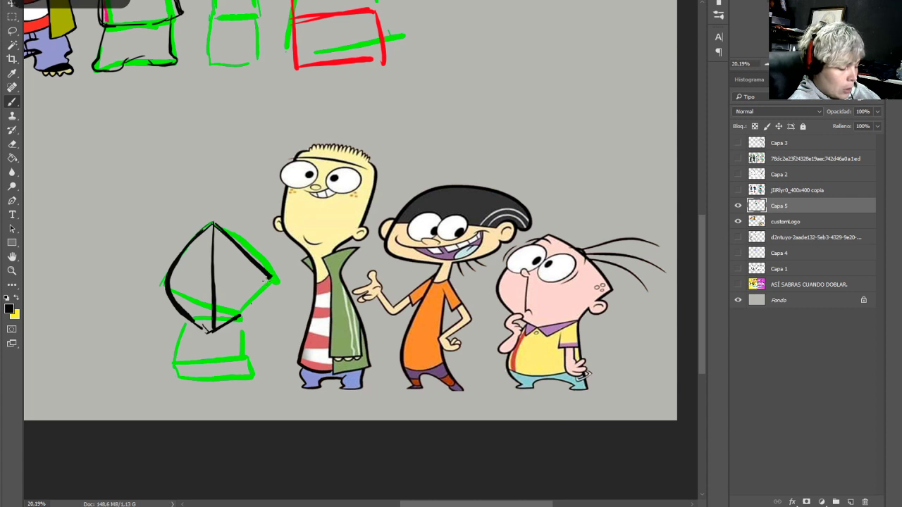
pyautogui.hotkey('ctrl', 'z')
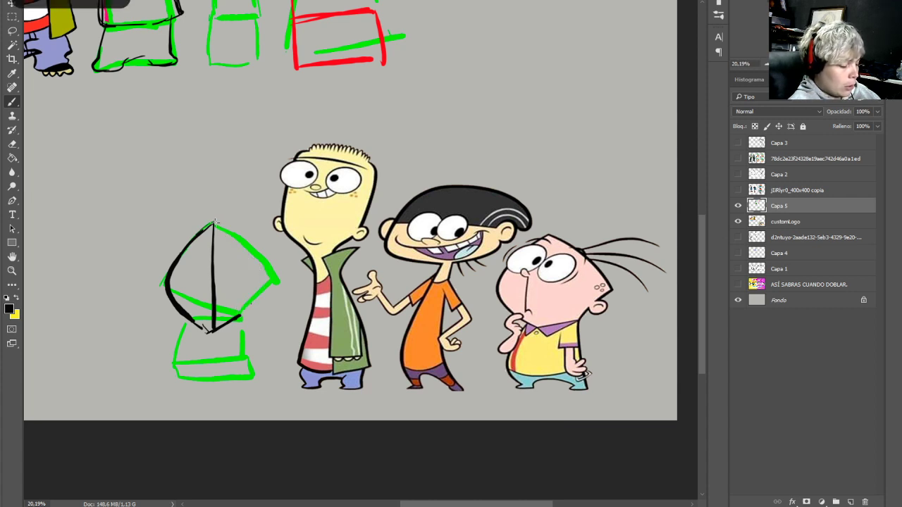
pyautogui.moveTo(214, 224); pyautogui.dragTo(276, 283)
pyautogui.hotkey('ctrl', 'z')
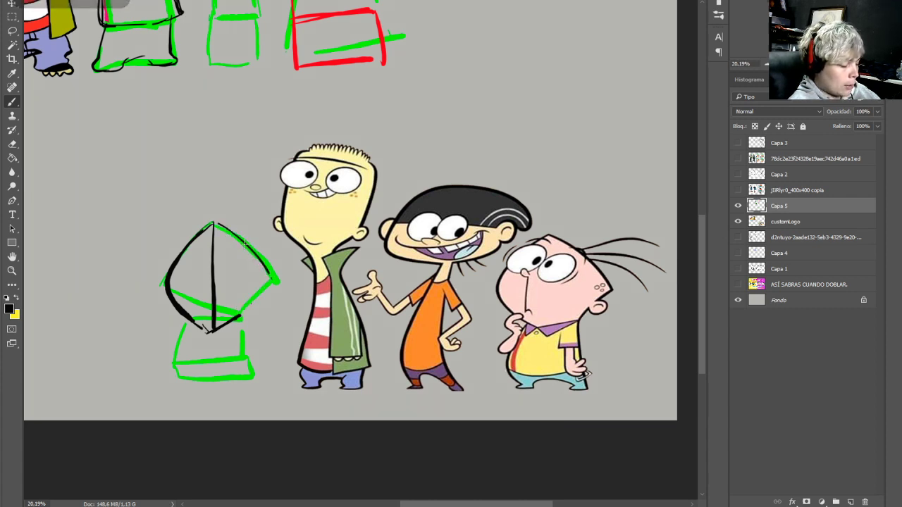
pyautogui.moveTo(215, 225); pyautogui.dragTo(272, 284)
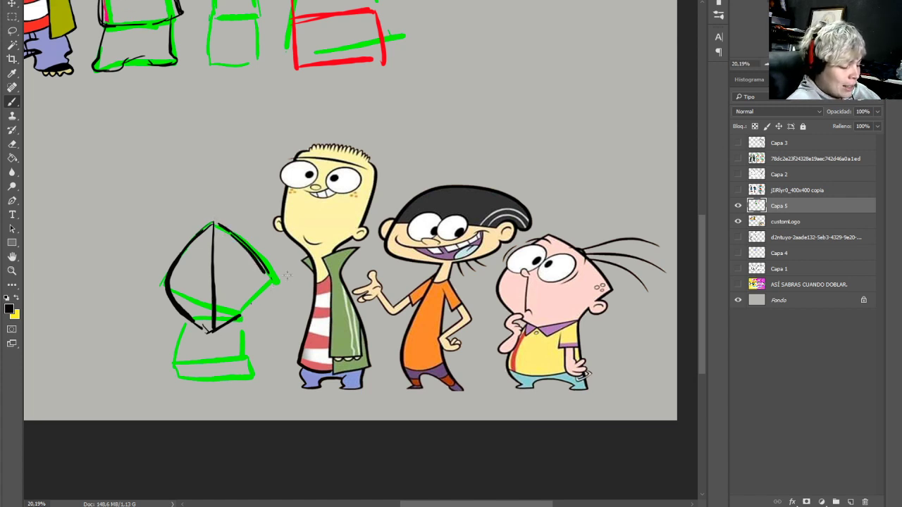
pyautogui.moveTo(244, 314)
pyautogui.mouseDown()
pyautogui.moveTo(270, 297)
pyautogui.moveTo(253, 305)
pyautogui.moveTo(273, 282)
pyautogui.mouseUp()
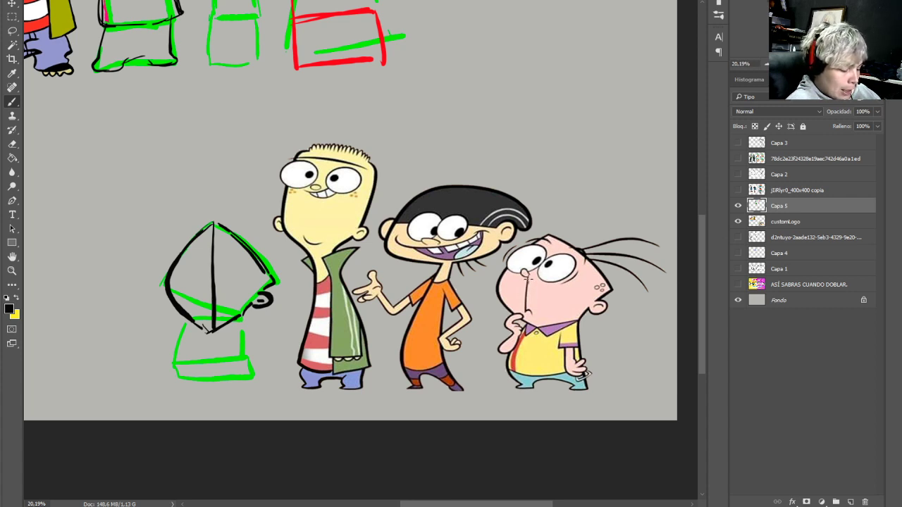
# Mark the vertical centre line on the yellow-shirted character in black, and redraw it in sampled red there and on the green guide figure
pyautogui.moveTo(526, 281)
pyautogui.mouseDown()
pyautogui.moveTo(526, 319)
pyautogui.moveTo(526, 283)
pyautogui.mouseUp()
pyautogui.hotkey('ctrl', 'z')
pyautogui.moveTo(548, 224)
pyautogui.mouseDown()
pyautogui.moveTo(546, 393)
pyautogui.moveTo(545, 369)
pyautogui.mouseUp()
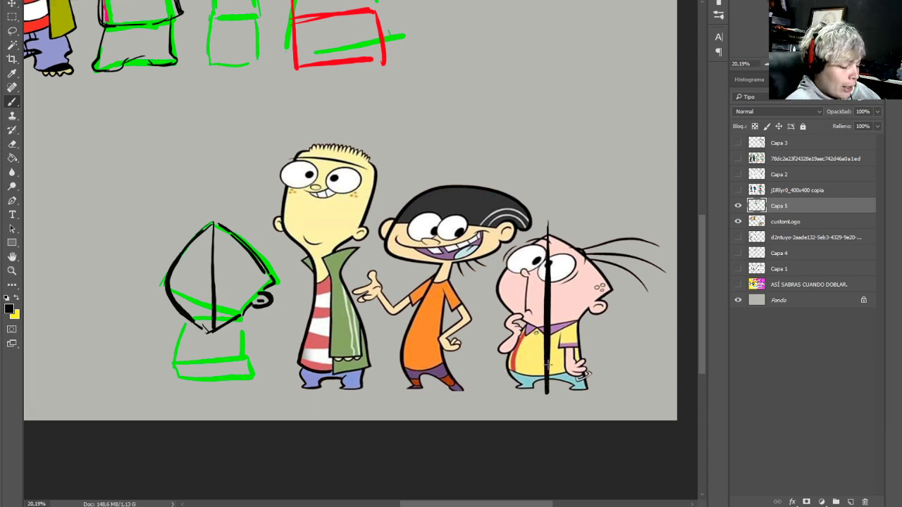
pyautogui.keyDown('alt'); pyautogui.click(296, 62); pyautogui.keyUp('alt')
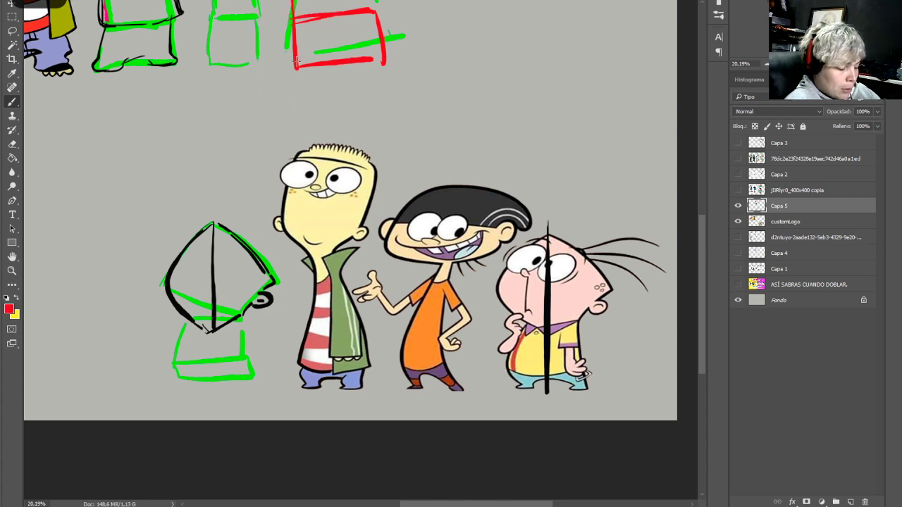
pyautogui.moveTo(547, 222); pyautogui.dragTo(549, 393)
pyautogui.moveTo(212, 218); pyautogui.dragTo(218, 372)
# Sample black and sketch the nose, mouth and eyes inside the guide figure's head, with a slanted stroke outside the face
pyautogui.keyDown('alt'); pyautogui.click(182, 331); pyautogui.keyUp('alt')
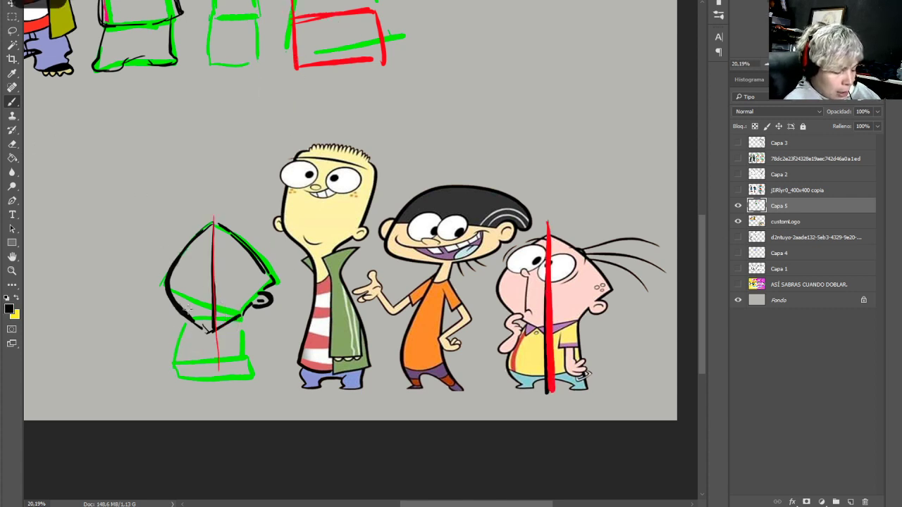
pyautogui.moveTo(197, 265)
pyautogui.mouseDown()
pyautogui.moveTo(194, 299)
pyautogui.moveTo(195, 289)
pyautogui.moveTo(207, 304)
pyautogui.mouseUp()
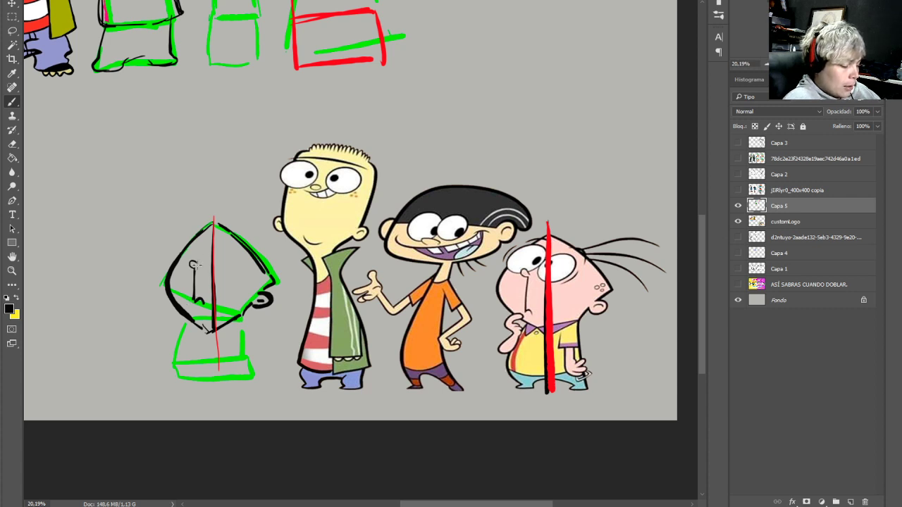
pyautogui.moveTo(155, 283); pyautogui.dragTo(222, 190)
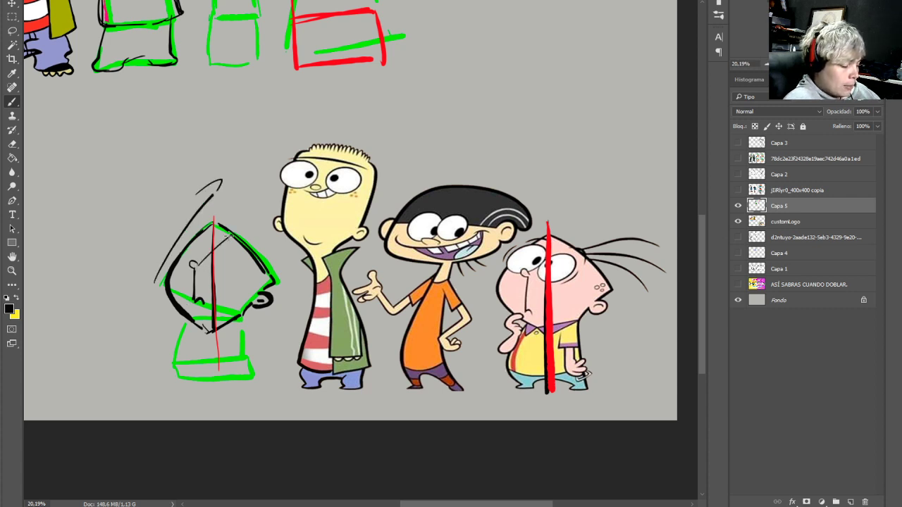
pyautogui.moveTo(187, 239)
pyautogui.mouseDown()
pyautogui.moveTo(199, 262)
pyautogui.moveTo(231, 271)
pyautogui.moveTo(242, 258)
pyautogui.moveTo(192, 247)
pyautogui.moveTo(245, 400)
pyautogui.moveTo(389, 448)
pyautogui.moveTo(515, 420)
pyautogui.moveTo(494, 409)
pyautogui.moveTo(480, 326)
pyautogui.moveTo(296, 329)
pyautogui.mouseUp()
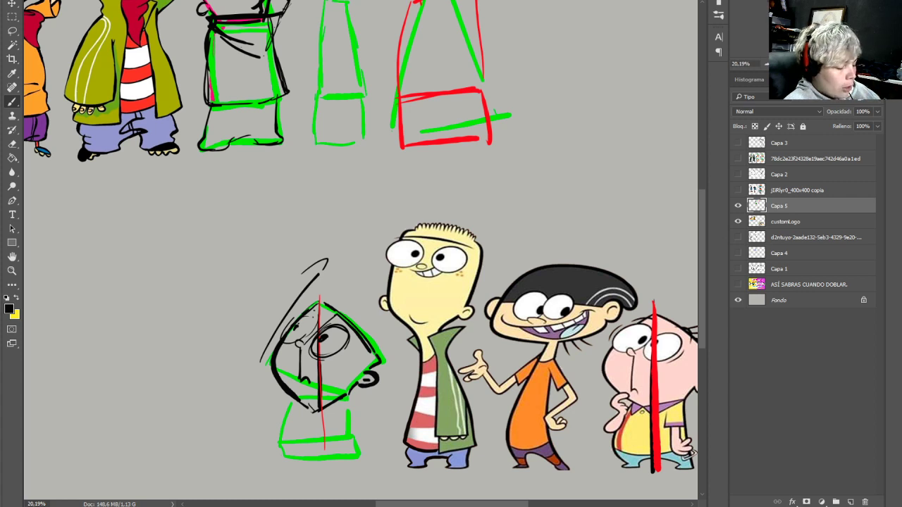
# Draw a black square in the empty area above the lower group's orange-shirted character
pyautogui.moveTo(564, 111)
pyautogui.mouseDown()
pyautogui.moveTo(563, 181)
pyautogui.moveTo(639, 110)
pyautogui.moveTo(647, 176)
pyautogui.mouseUp()
pyautogui.moveTo(563, 186); pyautogui.dragTo(637, 185)
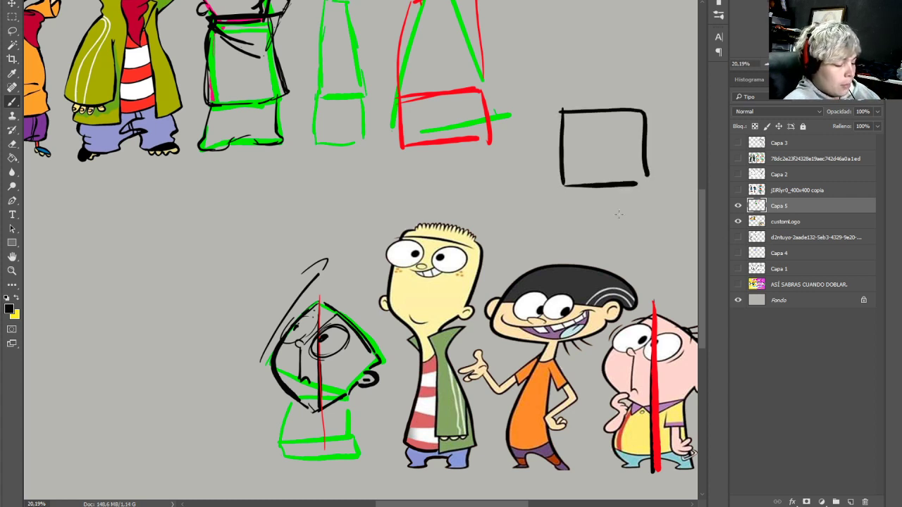
pyautogui.moveTo(690, 265); pyautogui.dragTo(606, 265)
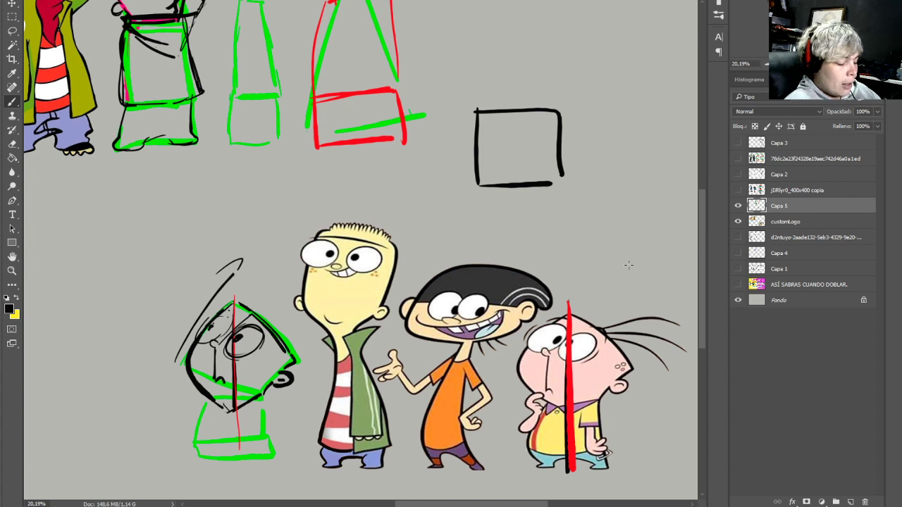
# Sketch a thin right-angled box corner in the empty area below the upper group of characters
pyautogui.hscroll(-10, 628, 265)
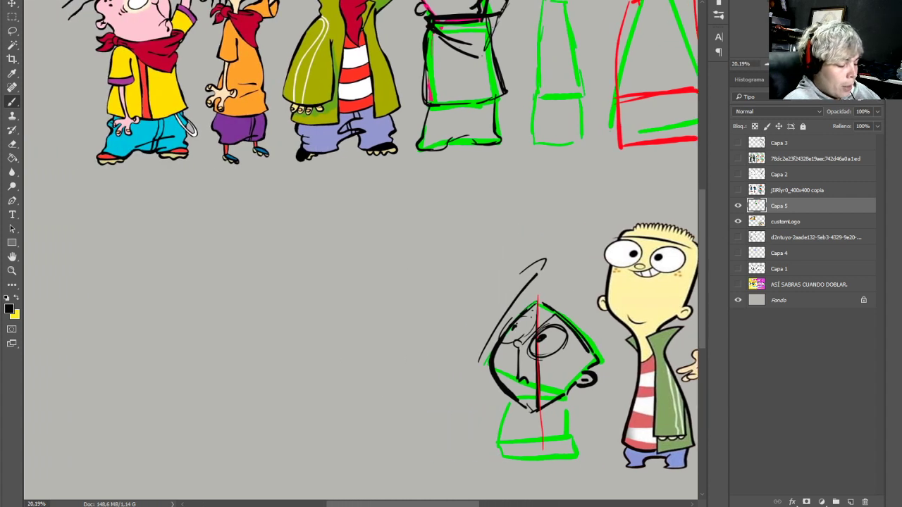
pyautogui.moveTo(334, 253); pyautogui.dragTo(243, 257)
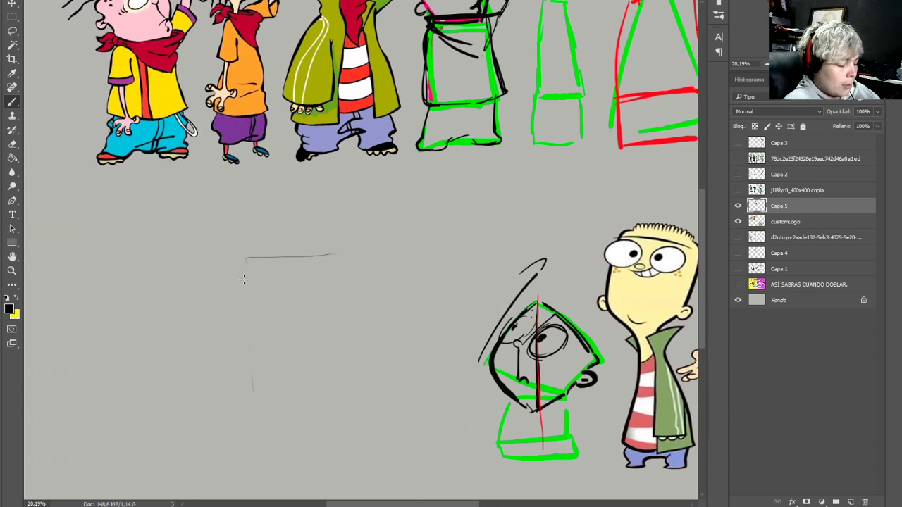
pyautogui.moveTo(248, 391)
pyautogui.mouseDown()
pyautogui.moveTo(244, 258)
pyautogui.moveTo(352, 257)
pyautogui.moveTo(279, 255)
pyautogui.moveTo(247, 288)
pyautogui.moveTo(252, 405)
pyautogui.mouseUp()
pyautogui.moveTo(340, 257)
pyautogui.mouseDown()
pyautogui.moveTo(279, 255)
pyautogui.moveTo(256, 416)
pyautogui.mouseUp()
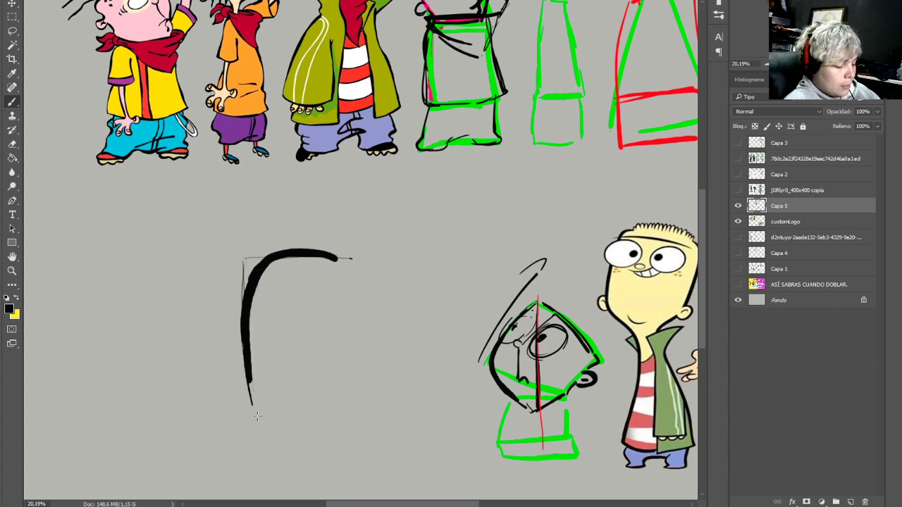
pyautogui.hotkey('ctrl', 'alt', 'z')
pyautogui.hotkey('ctrl', 'alt', 'z')
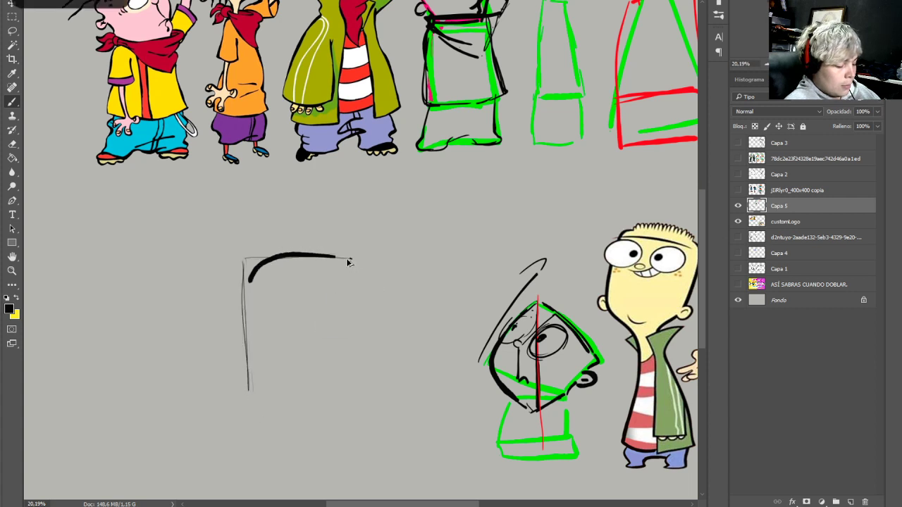
pyautogui.hotkey('ctrl', 'alt', 'z')
pyautogui.moveTo(250, 258)
pyautogui.mouseDown()
pyautogui.moveTo(248, 359)
pyautogui.moveTo(283, 255)
pyautogui.moveTo(327, 254)
pyautogui.moveTo(259, 261)
pyautogui.mouseUp()
pyautogui.hotkey('ctrl', 'alt', 'z')
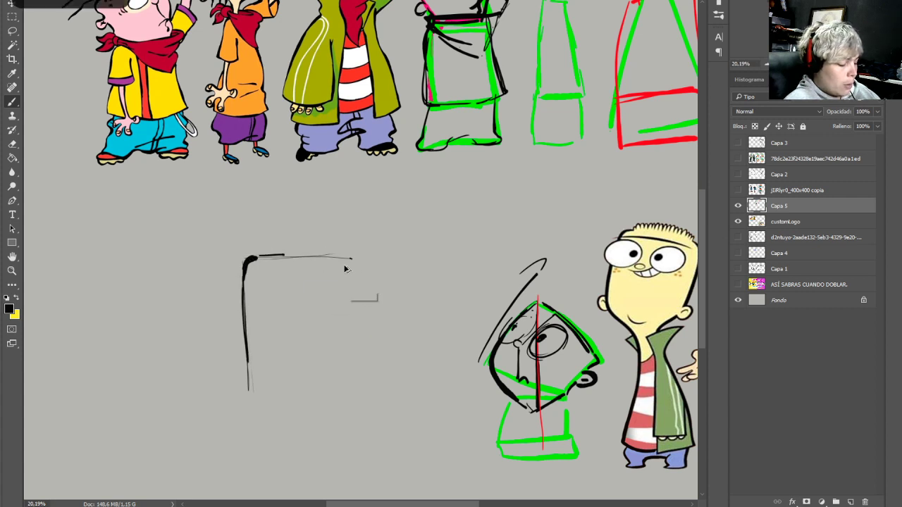
pyautogui.hotkey('ctrl', 'alt', 'z')
pyautogui.hotkey('ctrl', 'alt', 'z')
pyautogui.hotkey('ctrl', 'alt', 'z')
pyautogui.hotkey('ctrl', 'alt', 'z')
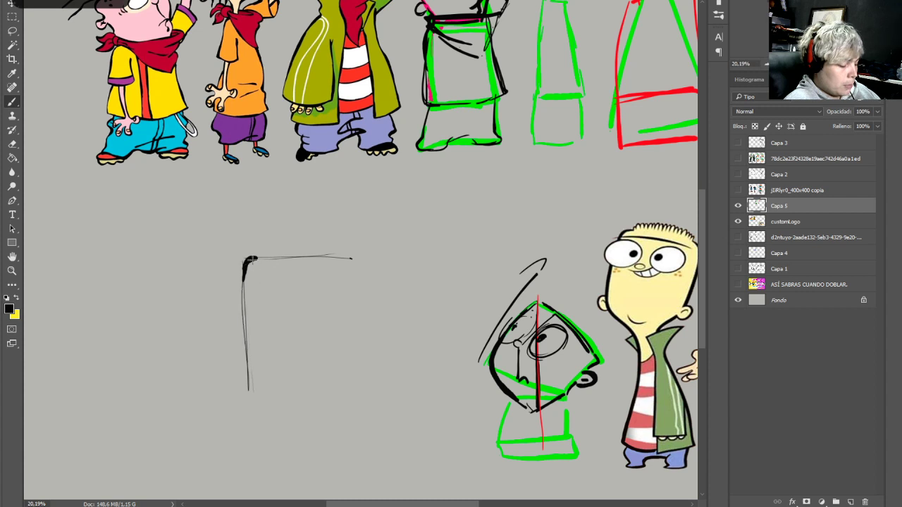
# Draw thick black curves bulging outward from both sides of the thin corner, and cross their meeting point with a diagonal stroke
pyautogui.moveTo(251, 259)
pyautogui.mouseDown()
pyautogui.moveTo(225, 330)
pyautogui.moveTo(245, 388)
pyautogui.mouseUp()
pyautogui.moveTo(227, 378)
pyautogui.mouseDown()
pyautogui.moveTo(223, 313)
pyautogui.moveTo(239, 262)
pyautogui.moveTo(326, 246)
pyautogui.moveTo(310, 243)
pyautogui.moveTo(244, 260)
pyautogui.moveTo(338, 252)
pyautogui.moveTo(246, 258)
pyautogui.mouseUp()
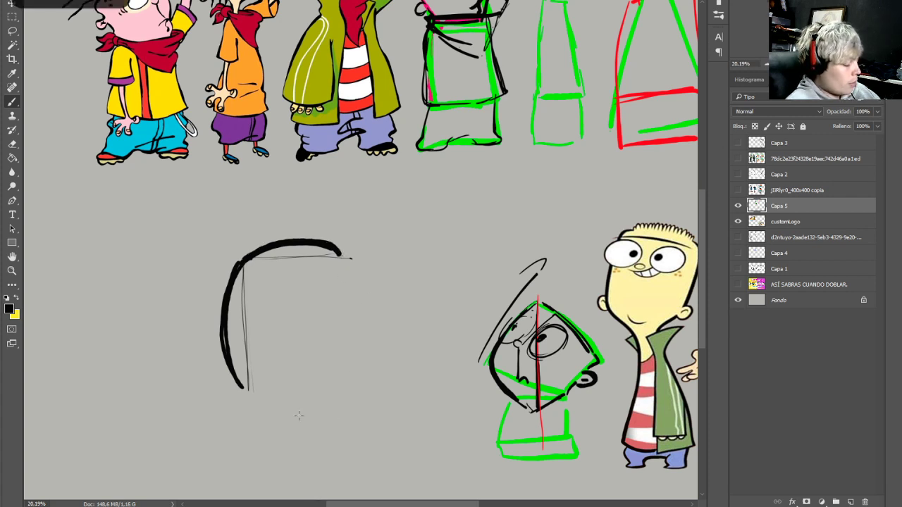
pyautogui.moveTo(223, 238); pyautogui.dragTo(274, 296)
pyautogui.hotkey('ctrl', 'z')
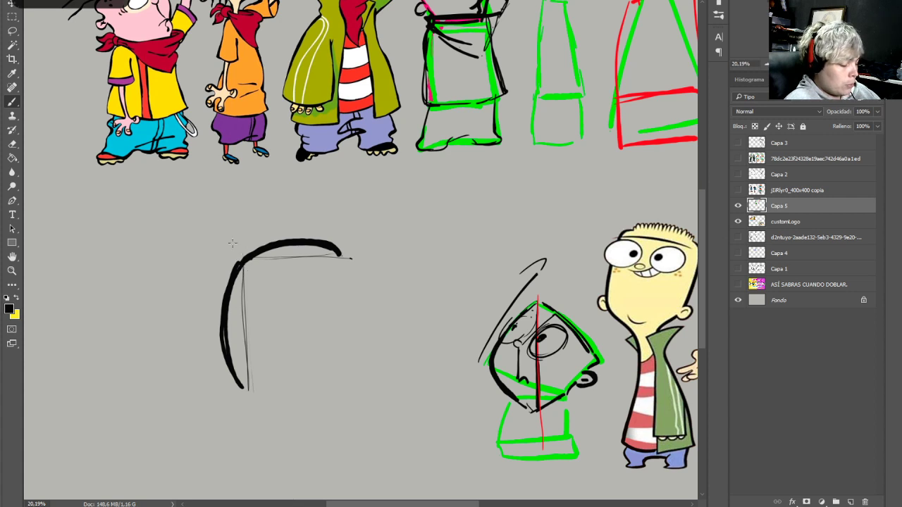
pyautogui.moveTo(232, 243); pyautogui.dragTo(273, 296)
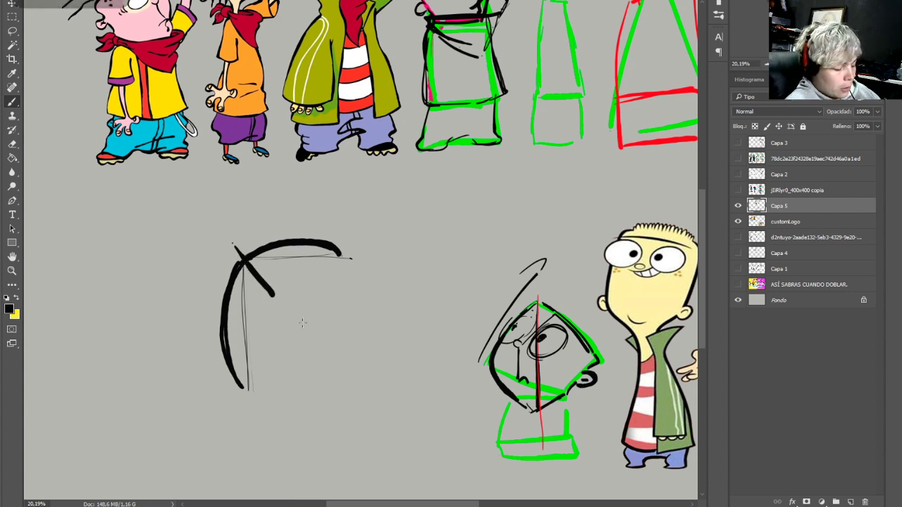
# Undo the long diagonal across the corner, thicken its upper curve, and add a shorter diagonal and outer curves beyond both sides
pyautogui.hotkey('ctrl', 'z')
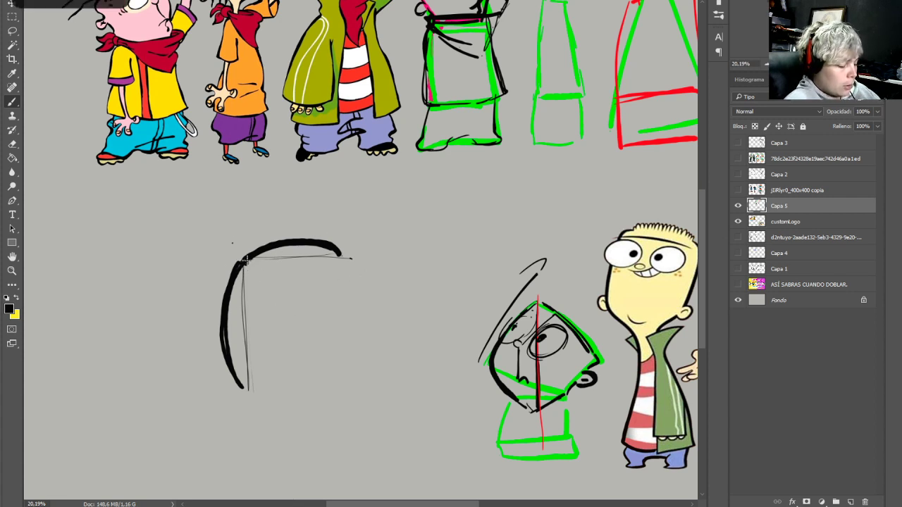
pyautogui.moveTo(244, 262); pyautogui.dragTo(337, 243)
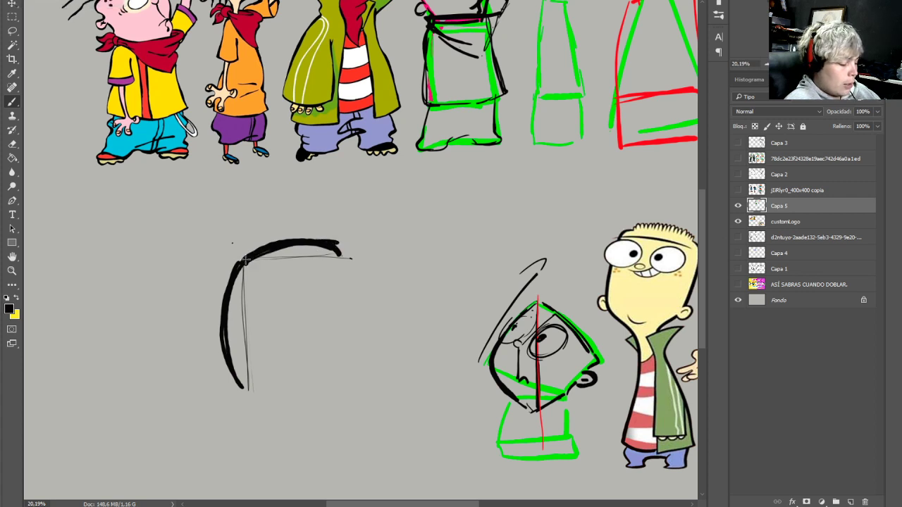
pyautogui.moveTo(221, 241)
pyautogui.mouseDown()
pyautogui.moveTo(262, 283)
pyautogui.moveTo(202, 350)
pyautogui.mouseUp()
pyautogui.moveTo(197, 318); pyautogui.dragTo(204, 366)
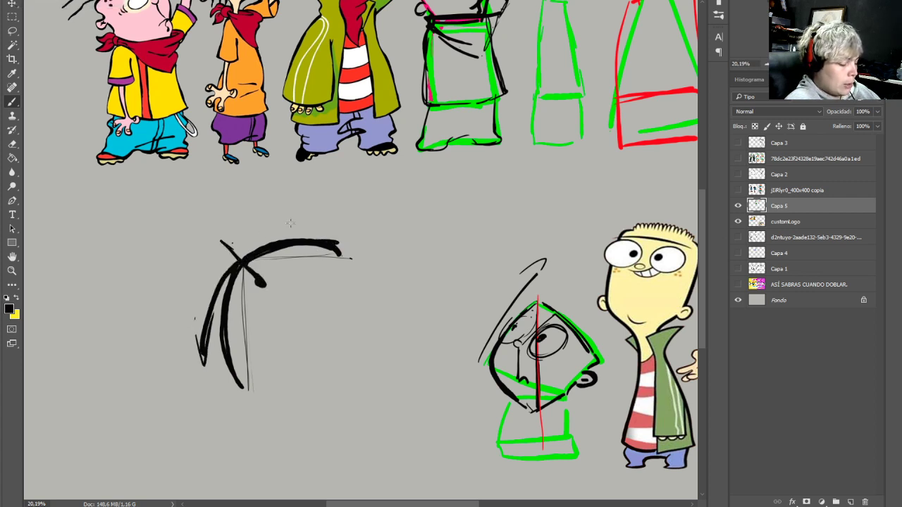
pyautogui.moveTo(250, 236)
pyautogui.mouseDown()
pyautogui.moveTo(323, 227)
pyautogui.moveTo(302, 238)
pyautogui.mouseUp()
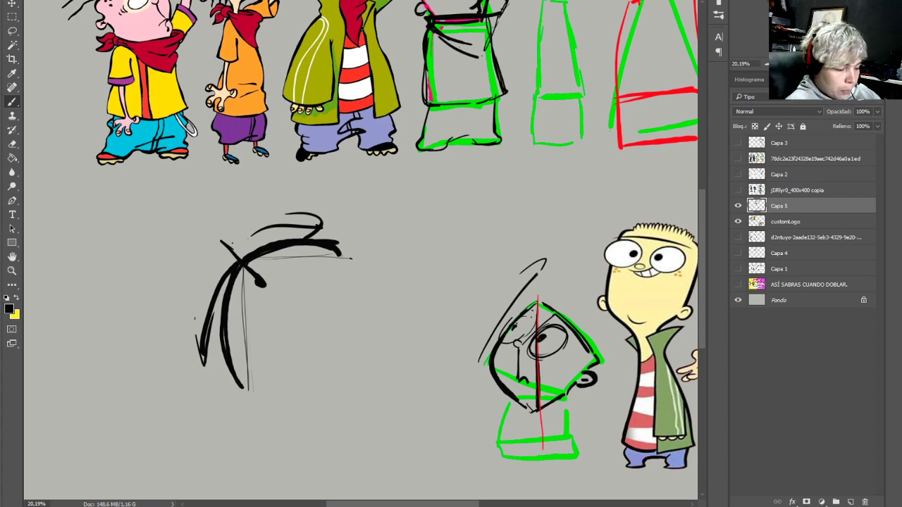
pyautogui.scroll(-5, 193, 319)
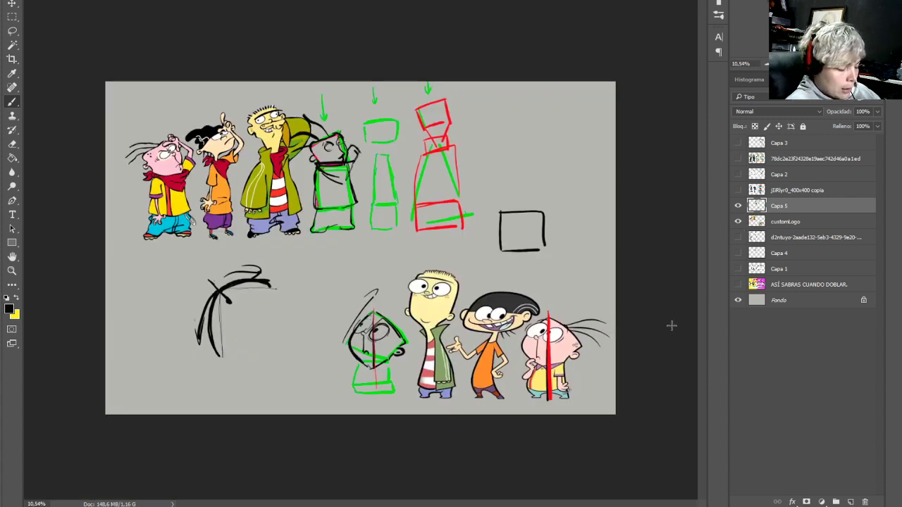
# Draw a curved double-headed arrow beside the corner sketch, and write 90 and 20 in red above the guide figures
pyautogui.moveTo(299, 280)
pyautogui.mouseDown()
pyautogui.moveTo(356, 290)
pyautogui.moveTo(457, 214)
pyautogui.moveTo(348, 305)
pyautogui.mouseUp()
pyautogui.keyDown('alt'); pyautogui.click(458, 212); pyautogui.keyUp('alt')
pyautogui.moveTo(362, 104)
pyautogui.mouseDown()
pyautogui.moveTo(366, 122)
pyautogui.moveTo(380, 106)
pyautogui.mouseUp()
pyautogui.moveTo(364, 265)
pyautogui.mouseDown()
pyautogui.moveTo(385, 280)
pyautogui.moveTo(396, 262)
pyautogui.mouseUp()
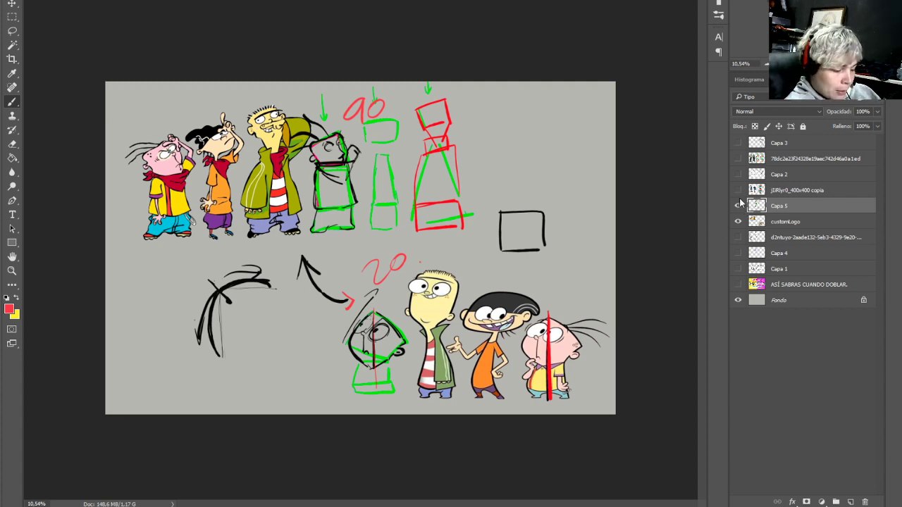
# Hide Capa 5 and customLogo and show the Flintstones line art on Capa 1, keeping Capa 4 hidden after checking it
pyautogui.moveTo(737, 205); pyautogui.dragTo(741, 270)
pyautogui.click(739, 268)
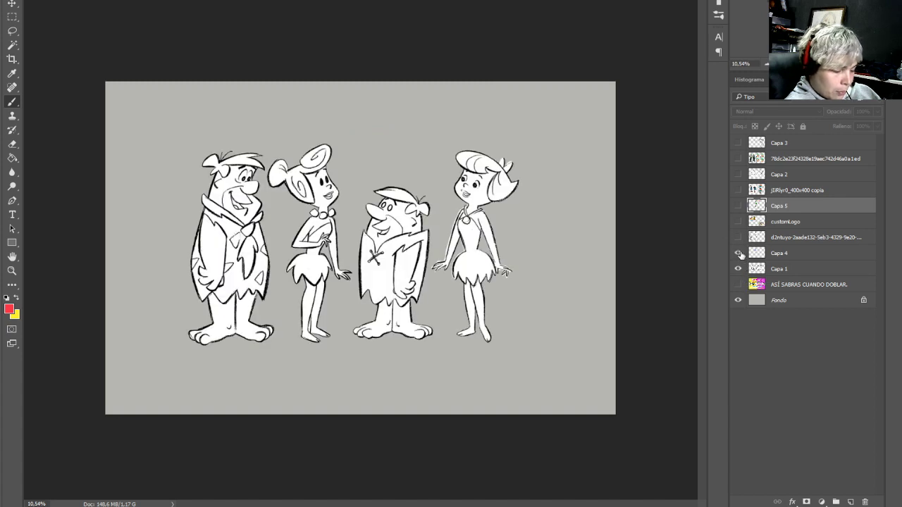
pyautogui.click(738, 253)
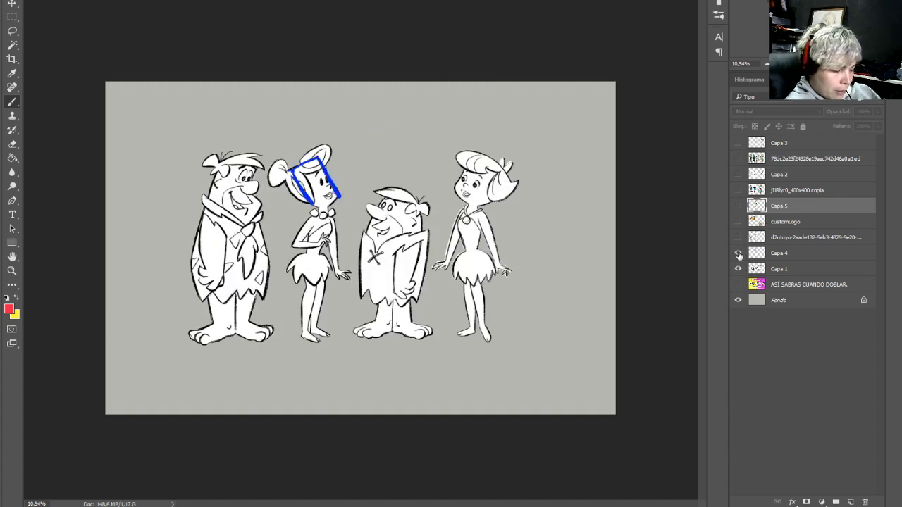
pyautogui.click(739, 253)
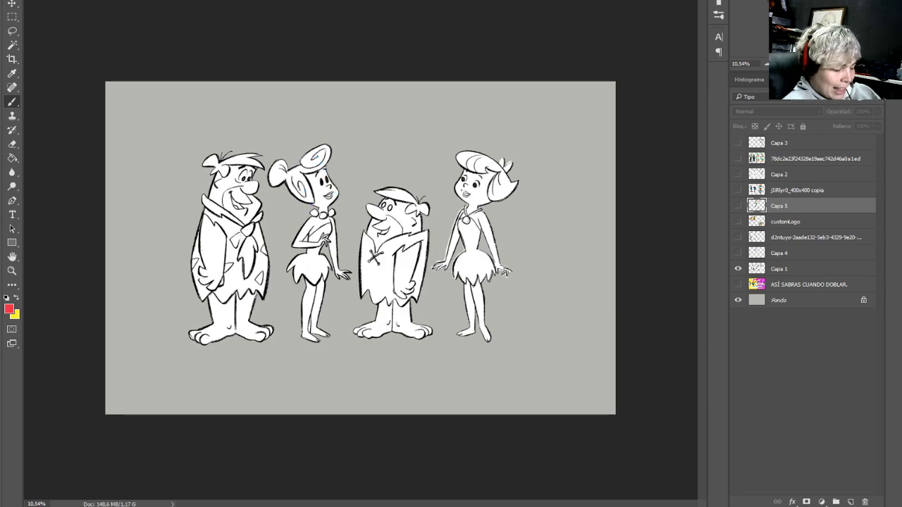
# Examine the body shapes of the large caveman and the woman beside him up close, from head to feet
pyautogui.hotkey('ctrl', '+')
pyautogui.hotkey('ctrl', '+')
pyautogui.hotkey('ctrl', '+')
pyautogui.hotkey('ctrl', '+')
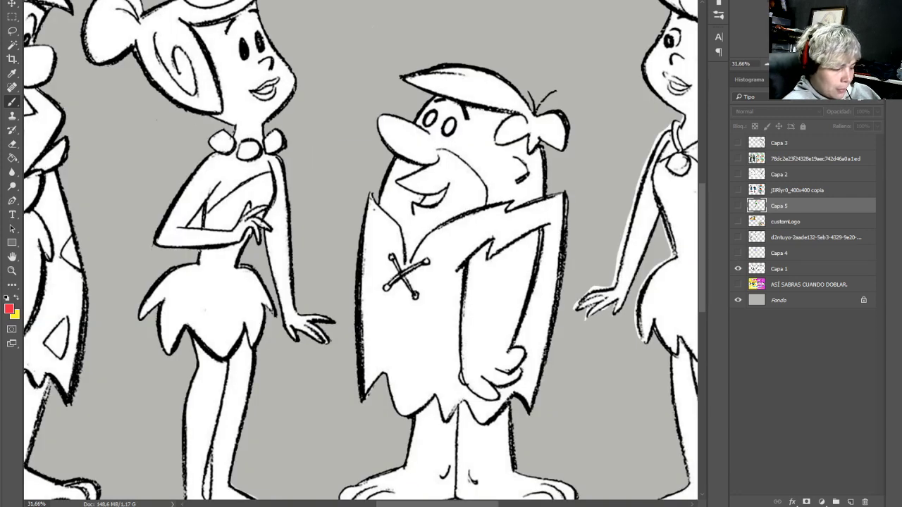
pyautogui.moveTo(232, 232); pyautogui.dragTo(660, 275)
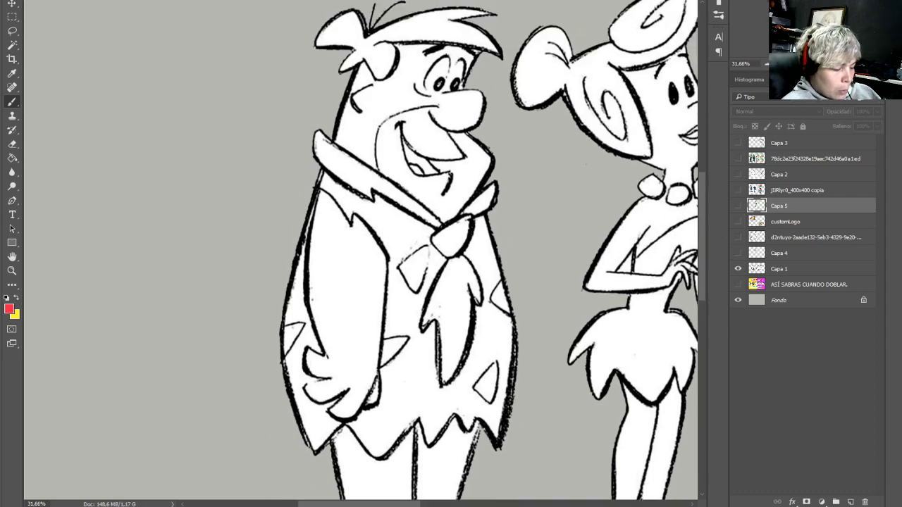
pyautogui.scroll(-5, 360, 253)
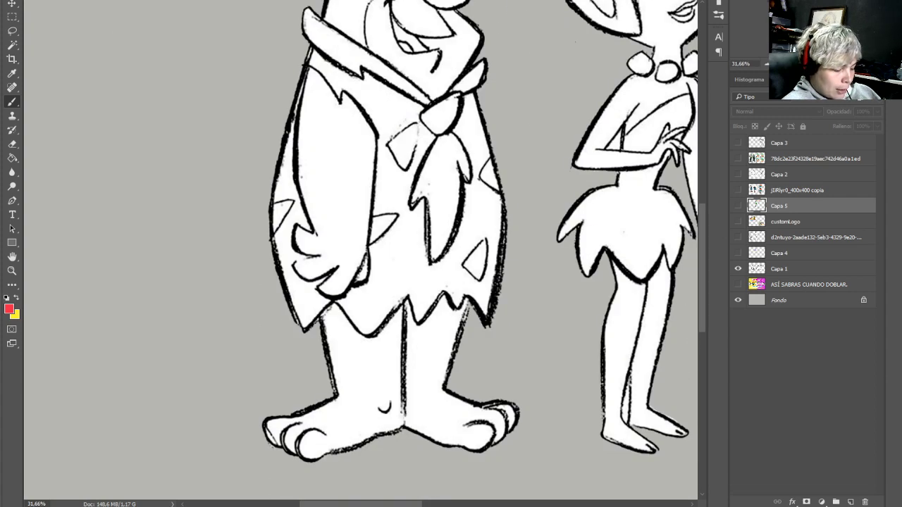
pyautogui.scroll(-3, 361, 250)
pyautogui.scroll(1, 361, 250)
pyautogui.hscroll(2, 360, 250)
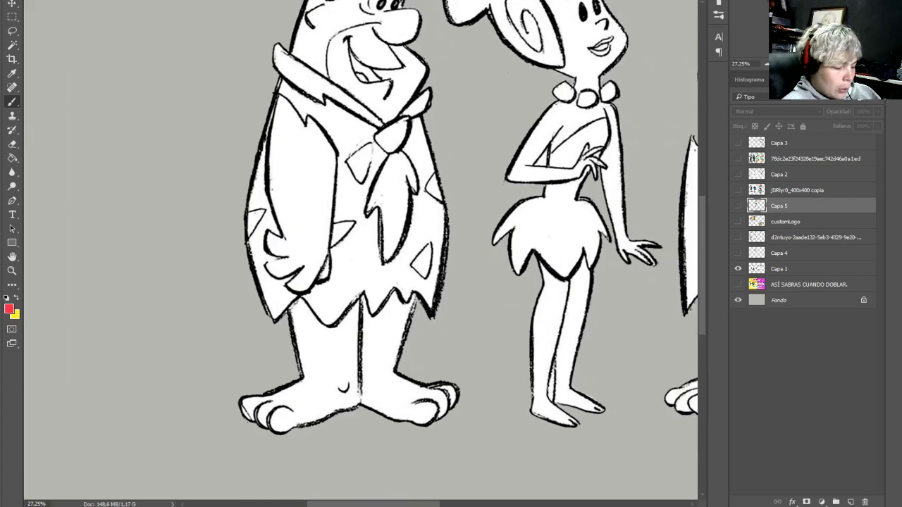
pyautogui.scroll(3, 361, 250)
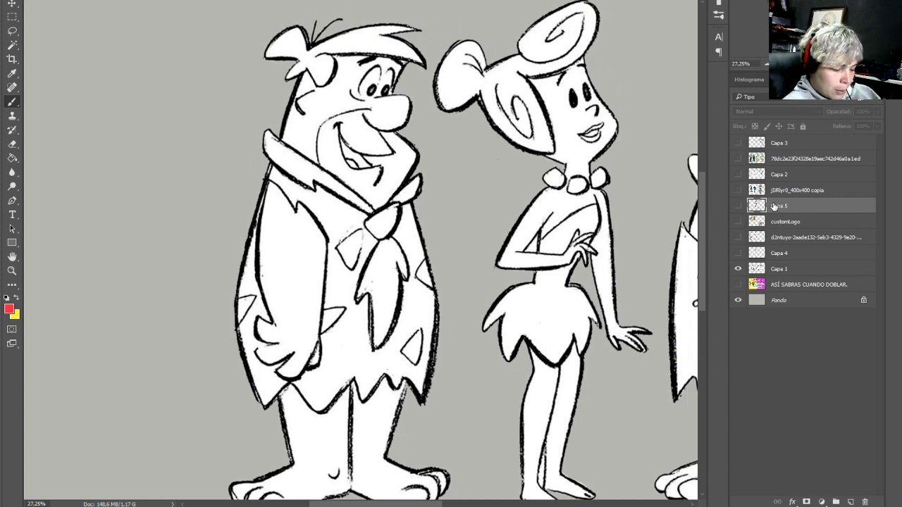
# Delete layer Capa 5, and make layer Capa 4 active and visible
pyautogui.press('Delete')
pyautogui.click(779, 237)
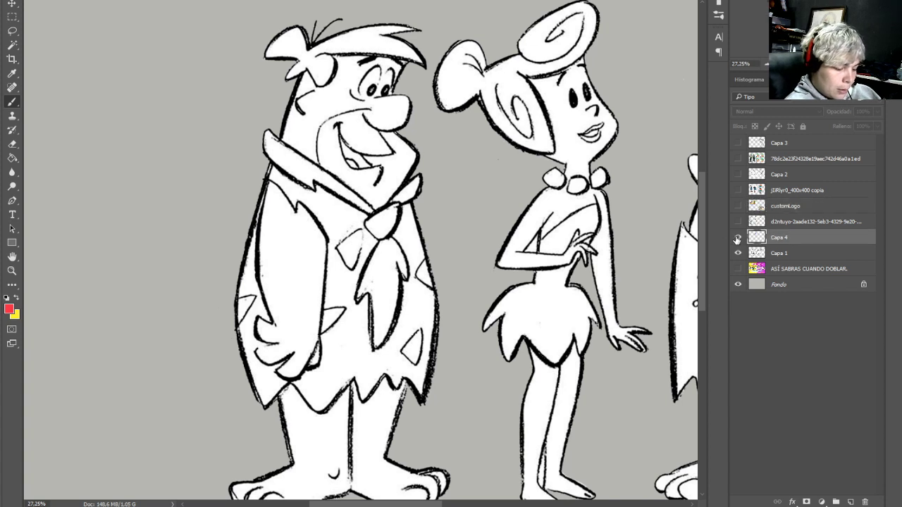
pyautogui.click(737, 239)
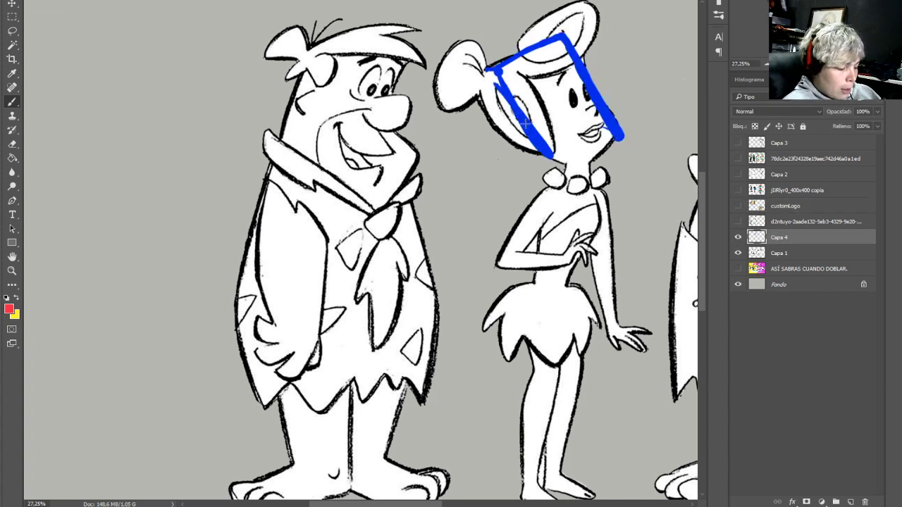
# Sample the blue guide colour and draw box guides over the large caveman's head, jaw, torso and legs
pyautogui.keyDown('alt'); pyautogui.click(529, 150); pyautogui.keyUp('alt')
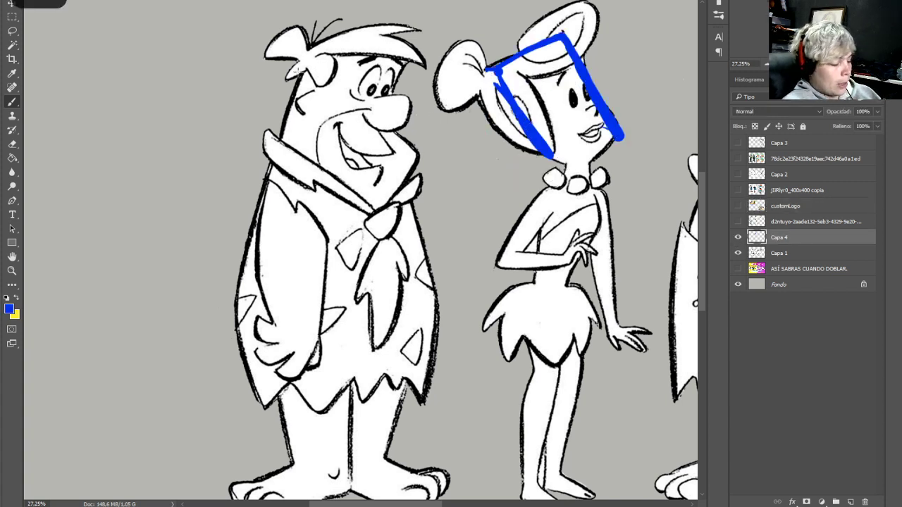
pyautogui.moveTo(281, 147)
pyautogui.mouseDown()
pyautogui.moveTo(310, 43)
pyautogui.moveTo(408, 42)
pyautogui.moveTo(362, 176)
pyautogui.mouseUp()
pyautogui.moveTo(281, 149); pyautogui.dragTo(368, 176)
pyautogui.moveTo(315, 98)
pyautogui.mouseDown()
pyautogui.moveTo(414, 141)
pyautogui.moveTo(386, 210)
pyautogui.mouseUp()
pyautogui.moveTo(293, 169); pyautogui.dragTo(387, 208)
pyautogui.moveTo(269, 181)
pyautogui.mouseDown()
pyautogui.moveTo(243, 345)
pyautogui.moveTo(432, 369)
pyautogui.moveTo(431, 205)
pyautogui.moveTo(295, 169)
pyautogui.mouseUp()
pyautogui.moveTo(280, 364)
pyautogui.mouseDown()
pyautogui.moveTo(288, 456)
pyautogui.moveTo(395, 437)
pyautogui.moveTo(273, 357)
pyautogui.mouseUp()
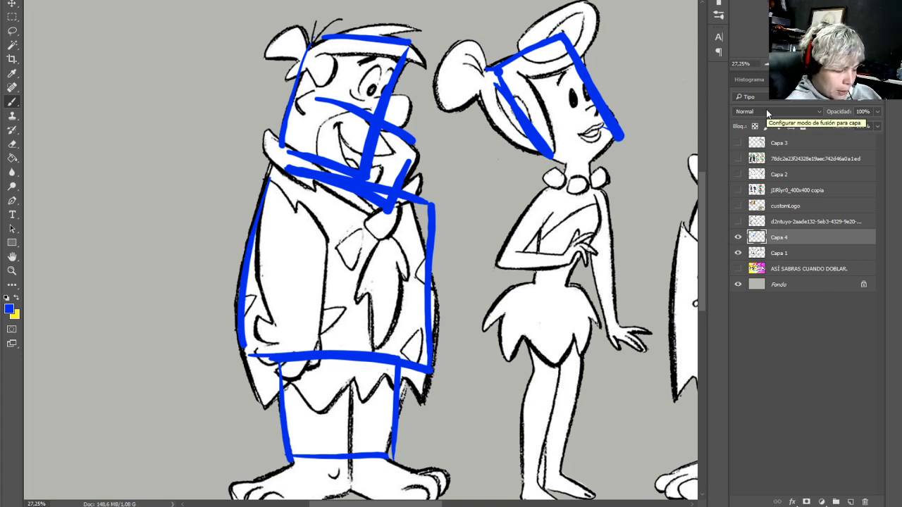
# Delete layer Capa 4 with its blue guides and add a new empty layer above Capa 1
pyautogui.scroll(-10, 361, 250)
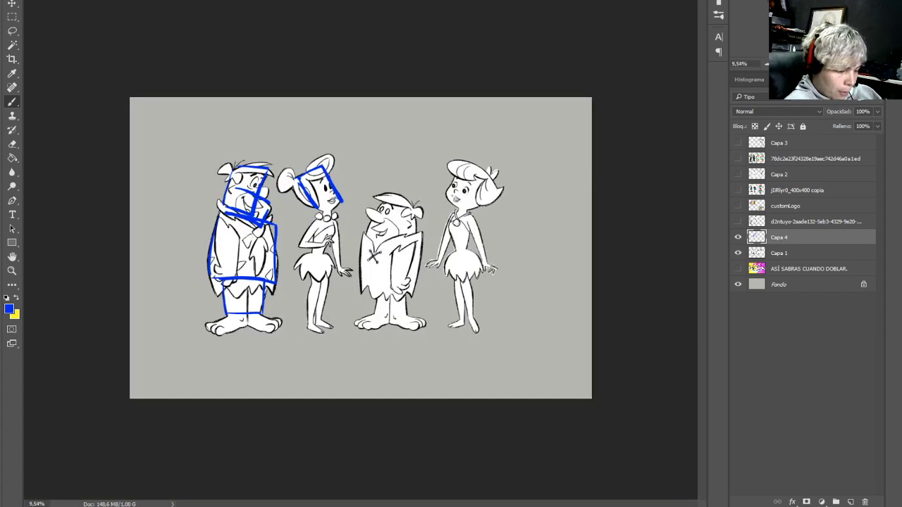
pyautogui.scroll(12, 360, 250)
pyautogui.moveTo(117, 283); pyautogui.dragTo(604, 218)
pyautogui.scroll(5, 361, 254)
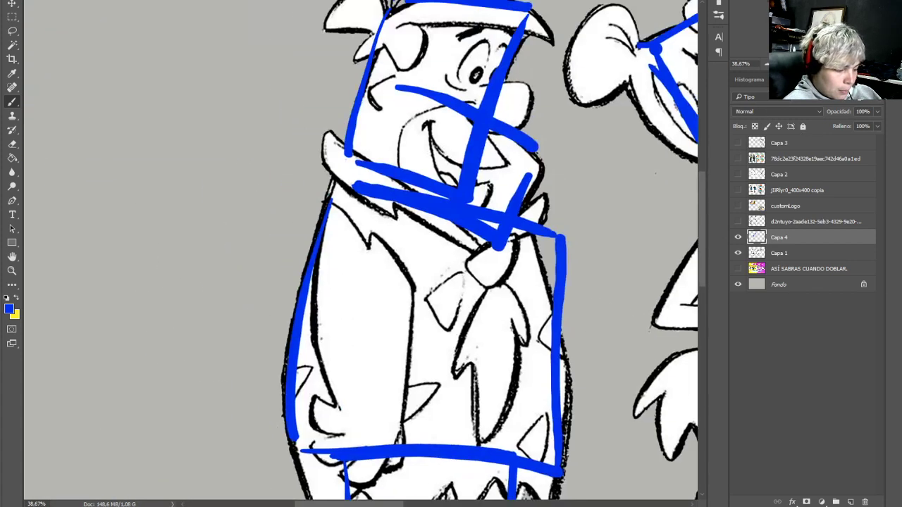
pyautogui.click(738, 238)
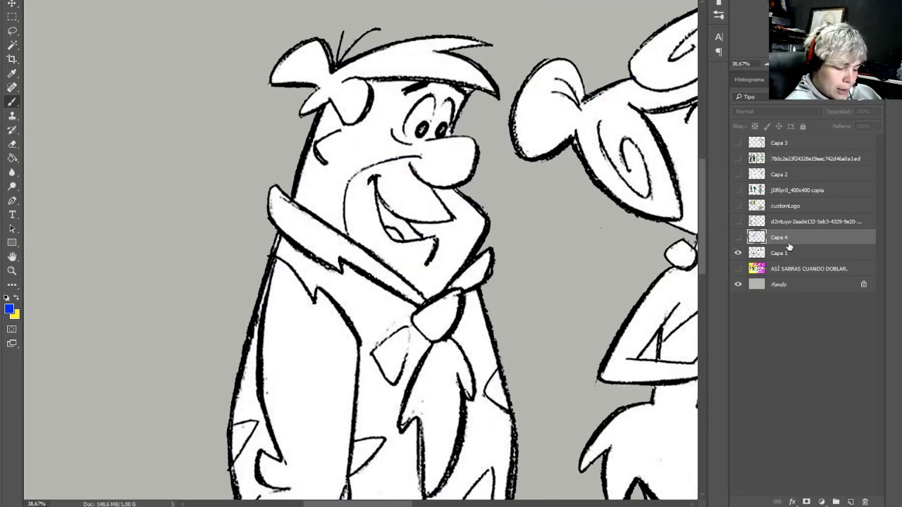
pyautogui.press('Delete')
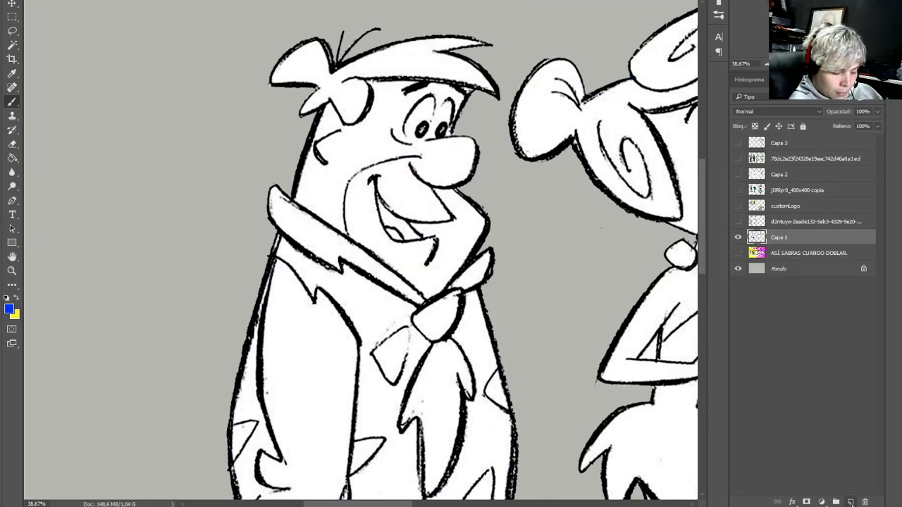
pyautogui.click(850, 502)
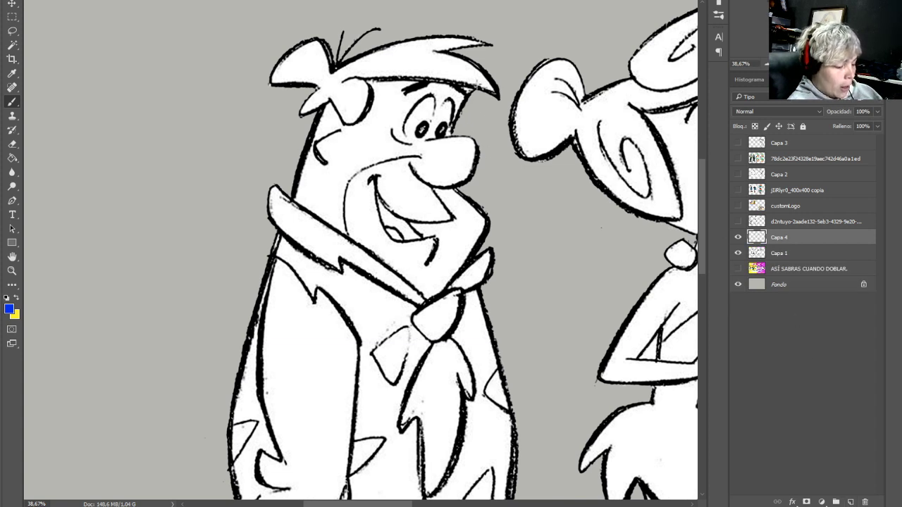
# Sample white and paint over the caveman's straight forehead and back-of-head outlines, bulging both areas outward
pyautogui.keyDown('alt'); pyautogui.click(459, 112); pyautogui.keyUp('alt')
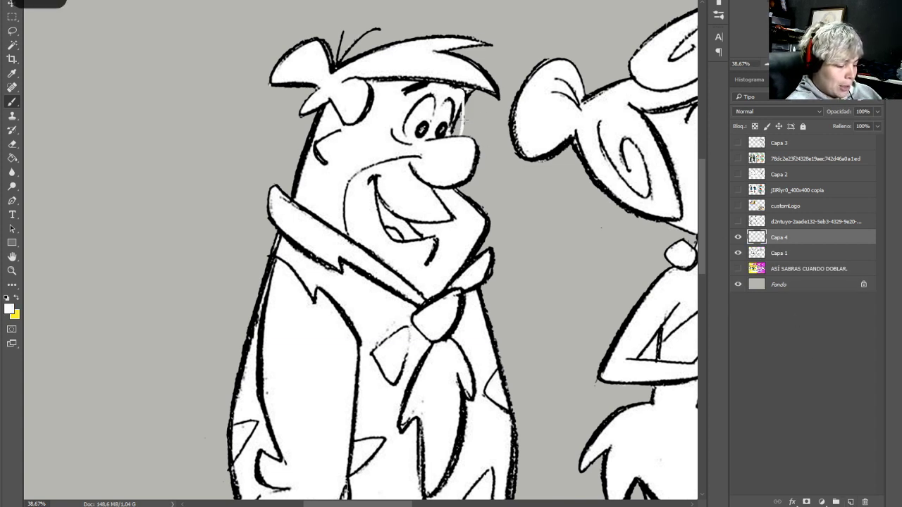
pyautogui.moveTo(459, 132); pyautogui.dragTo(451, 85)
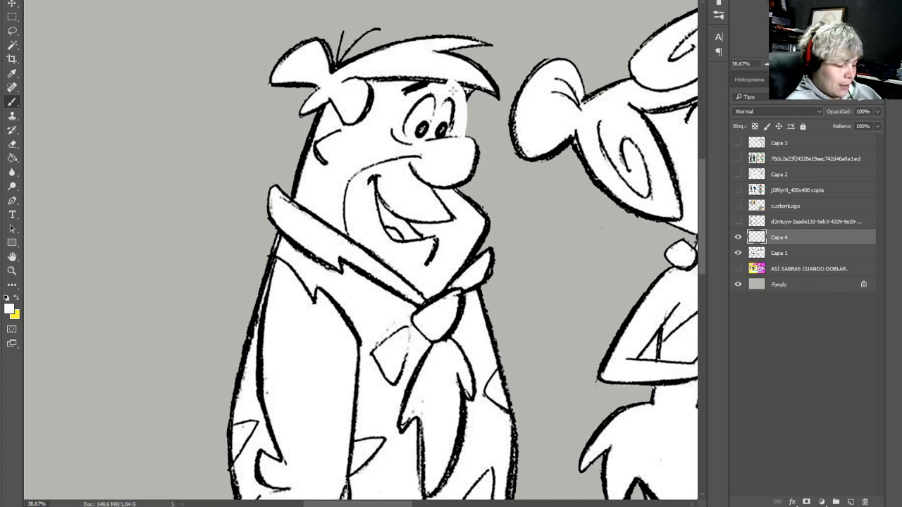
pyautogui.moveTo(305, 183)
pyautogui.mouseDown()
pyautogui.moveTo(297, 190)
pyautogui.moveTo(303, 127)
pyautogui.moveTo(317, 114)
pyautogui.moveTo(291, 180)
pyautogui.moveTo(293, 156)
pyautogui.mouseUp()
# Sample the dark line colour and draw rounded outlines along the caveman's back of head, forehead and cheek
pyautogui.keyDown('alt'); pyautogui.click(366, 112); pyautogui.keyUp('alt')
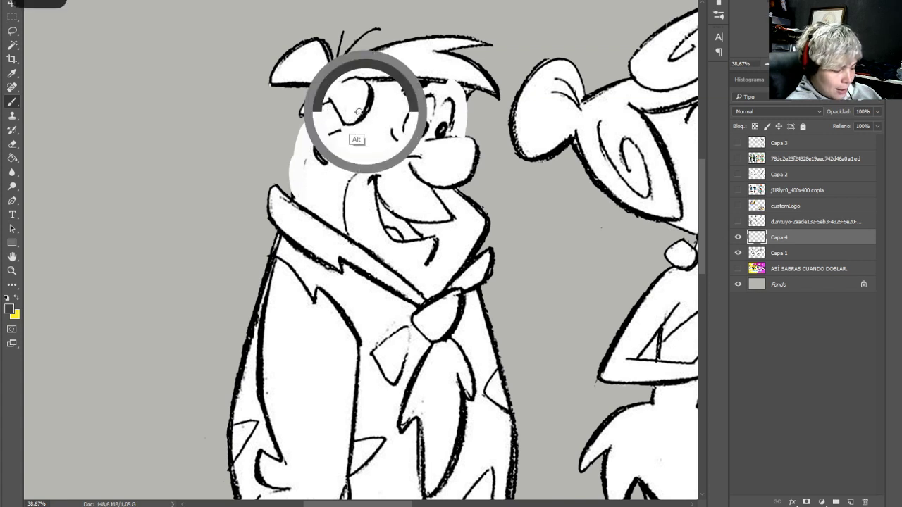
pyautogui.moveTo(304, 114)
pyautogui.mouseDown()
pyautogui.moveTo(290, 182)
pyautogui.moveTo(304, 118)
pyautogui.moveTo(294, 206)
pyautogui.moveTo(305, 213)
pyautogui.moveTo(295, 143)
pyautogui.moveTo(294, 196)
pyautogui.moveTo(322, 103)
pyautogui.mouseUp()
pyautogui.keyDown('alt'); pyautogui.click(294, 234); pyautogui.keyUp('alt')
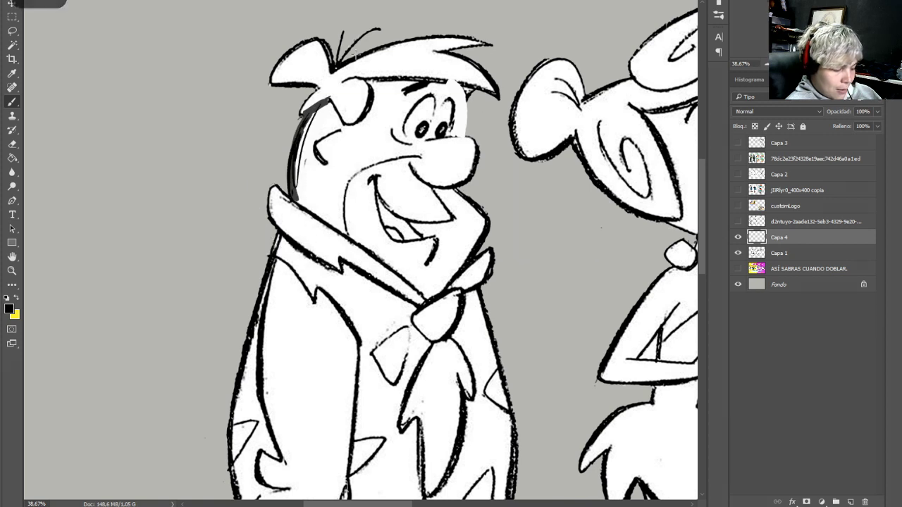
pyautogui.moveTo(464, 92)
pyautogui.mouseDown()
pyautogui.moveTo(469, 138)
pyautogui.moveTo(465, 90)
pyautogui.moveTo(469, 107)
pyautogui.mouseUp()
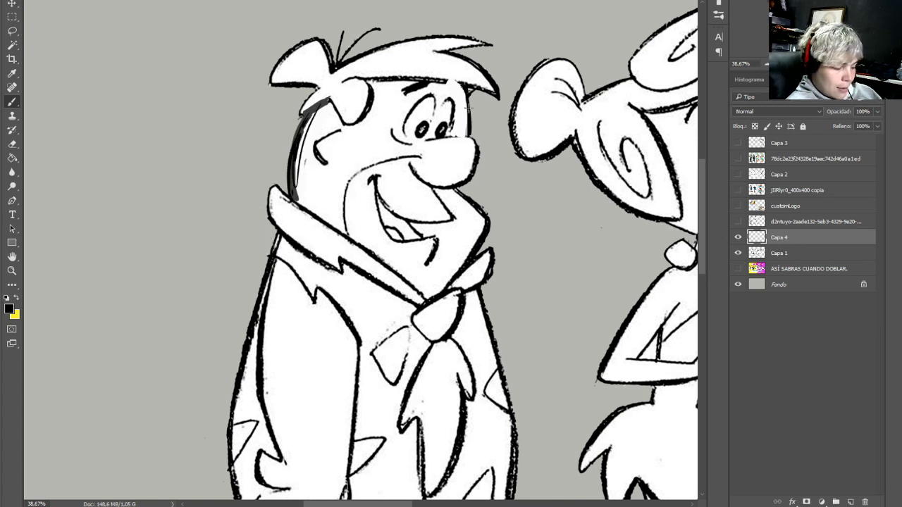
pyautogui.moveTo(477, 171)
pyautogui.mouseDown()
pyautogui.moveTo(486, 211)
pyautogui.moveTo(458, 276)
pyautogui.mouseUp()
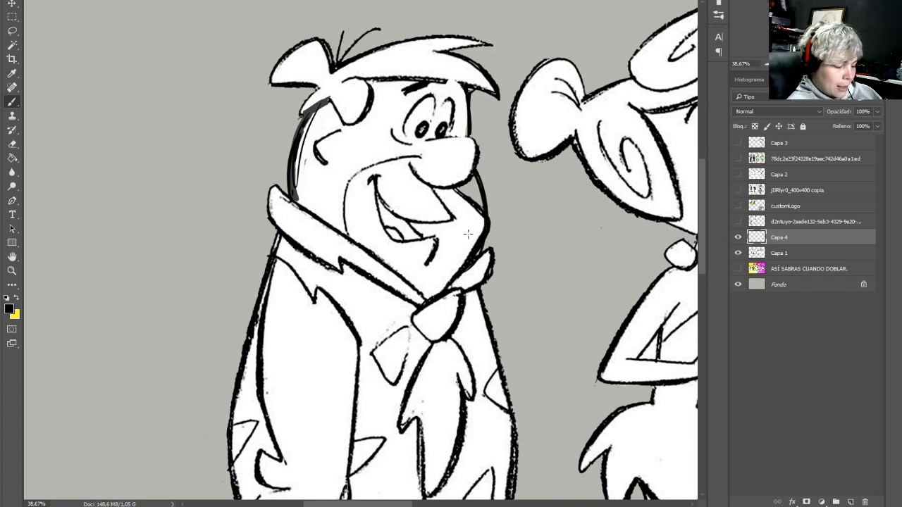
# Sample white and paint out the old angular cheek outline and the thin line around the caveman's muzzle
pyautogui.keyDown('alt'); pyautogui.click(467, 233); pyautogui.keyUp('alt')
pyautogui.moveTo(456, 192); pyautogui.dragTo(479, 215)
pyautogui.moveTo(415, 156)
pyautogui.mouseDown()
pyautogui.moveTo(371, 170)
pyautogui.moveTo(356, 218)
pyautogui.mouseUp()
# Redraw the caveman's muzzle as a thick black rounded curve, and round the upper corner of his mouth
pyautogui.press('x')
pyautogui.keyDown('alt'); pyautogui.rightClick(482, 240); pyautogui.keyUp('alt')
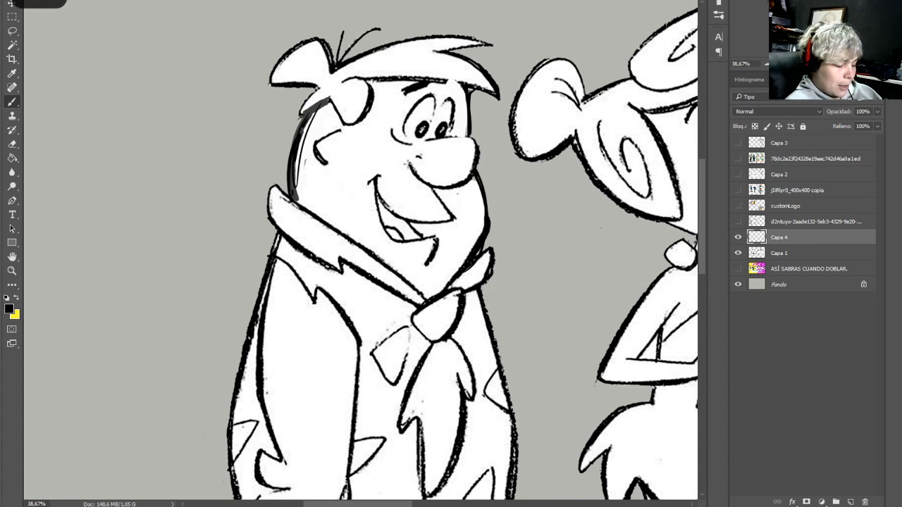
pyautogui.moveTo(407, 163)
pyautogui.mouseDown()
pyautogui.moveTo(332, 220)
pyautogui.moveTo(393, 157)
pyautogui.moveTo(332, 229)
pyautogui.moveTo(384, 161)
pyautogui.moveTo(417, 162)
pyautogui.mouseUp()
pyautogui.moveTo(457, 187)
pyautogui.mouseDown()
pyautogui.moveTo(465, 221)
pyautogui.moveTo(420, 224)
pyautogui.moveTo(464, 208)
pyautogui.moveTo(448, 208)
pyautogui.mouseUp()
# Sample white and paint out the old pointed mouth corner and the short line below the lower lip
pyautogui.keyDown('alt'); pyautogui.click(453, 197); pyautogui.keyUp('alt')
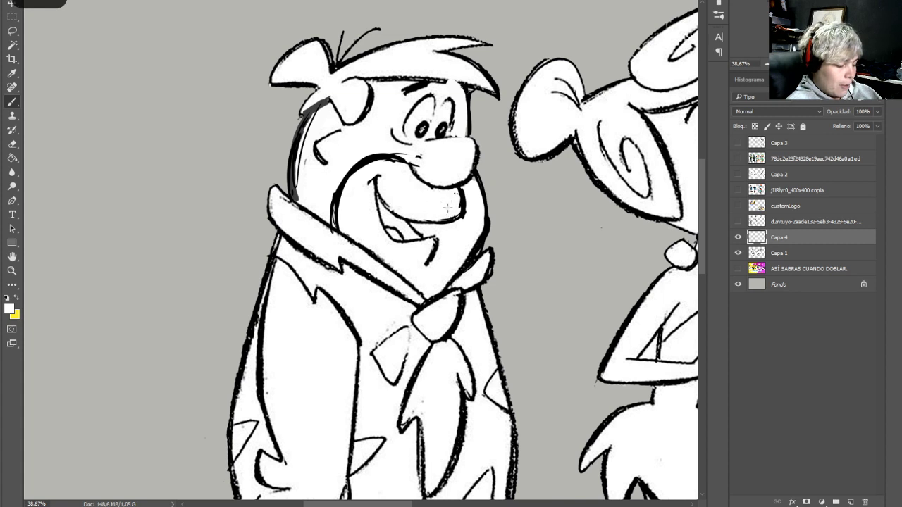
pyautogui.keyDown('alt'); pyautogui.click(419, 254); pyautogui.keyUp('alt')
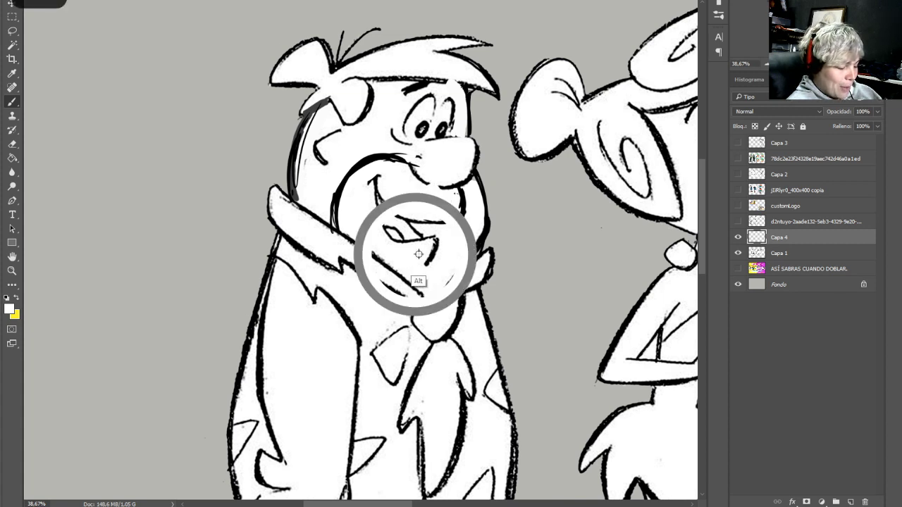
pyautogui.moveTo(434, 240)
pyautogui.mouseDown()
pyautogui.moveTo(421, 251)
pyautogui.moveTo(428, 265)
pyautogui.moveTo(441, 262)
pyautogui.mouseUp()
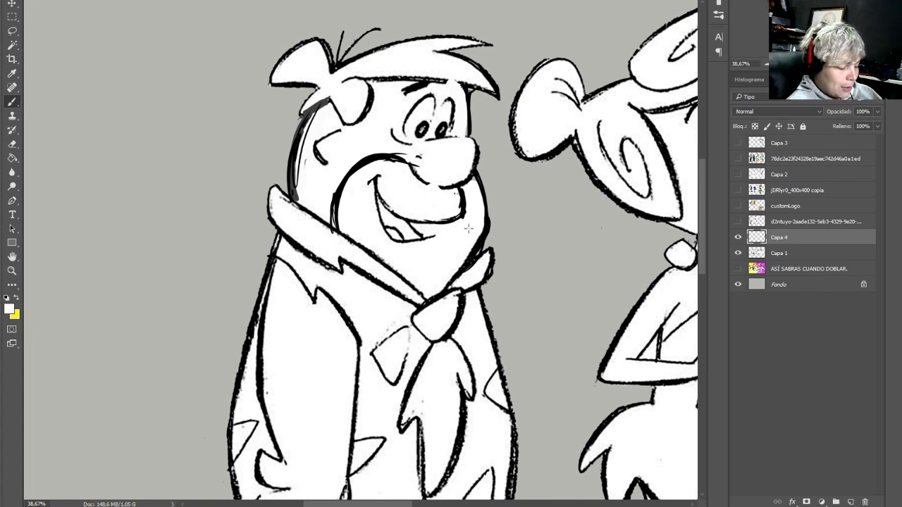
# Sample the line colour and draw a rounded lower lip curving down at its end, plus a wider curve around the near eye
pyautogui.keyDown('alt'); pyautogui.click(470, 264); pyautogui.keyUp('alt')
pyautogui.moveTo(431, 239)
pyautogui.mouseDown()
pyautogui.moveTo(446, 265)
pyautogui.moveTo(416, 239)
pyautogui.moveTo(394, 239)
pyautogui.moveTo(437, 233)
pyautogui.moveTo(442, 254)
pyautogui.mouseUp()
pyautogui.keyDown('alt'); pyautogui.click(471, 259); pyautogui.keyUp('alt')
pyautogui.moveTo(422, 222); pyautogui.dragTo(447, 220)
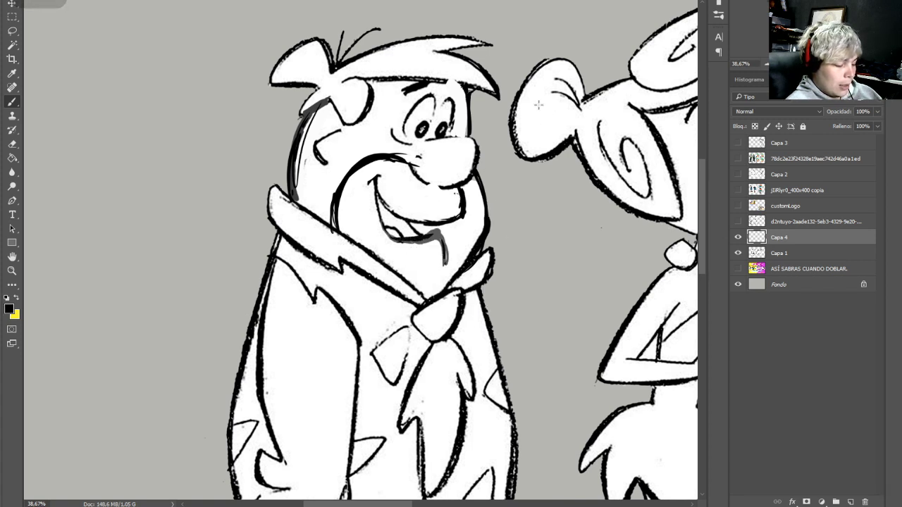
pyautogui.moveTo(391, 117); pyautogui.dragTo(395, 138)
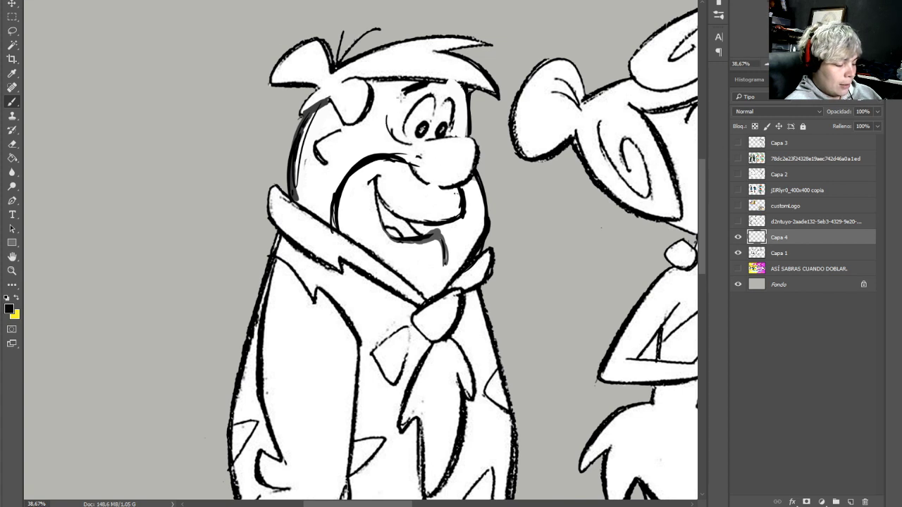
# Redraw the caveman's near eye as a larger black-outlined oval with a white interior and a bigger black pupil
pyautogui.moveTo(401, 99); pyautogui.dragTo(390, 123)
pyautogui.moveTo(401, 97); pyautogui.dragTo(389, 125)
pyautogui.moveTo(424, 90)
pyautogui.mouseDown()
pyautogui.moveTo(392, 135)
pyautogui.moveTo(398, 97)
pyautogui.moveTo(410, 117)
pyautogui.mouseUp()
pyautogui.keyDown('alt'); pyautogui.click(413, 147); pyautogui.keyUp('alt')
pyautogui.moveTo(415, 103)
pyautogui.mouseDown()
pyautogui.moveTo(400, 122)
pyautogui.moveTo(423, 131)
pyautogui.moveTo(425, 121)
pyautogui.moveTo(394, 111)
pyautogui.moveTo(417, 131)
pyautogui.mouseUp()
pyautogui.keyDown('alt'); pyautogui.click(396, 111); pyautogui.keyUp('alt')
pyautogui.hotkey('ctrl', 'z')
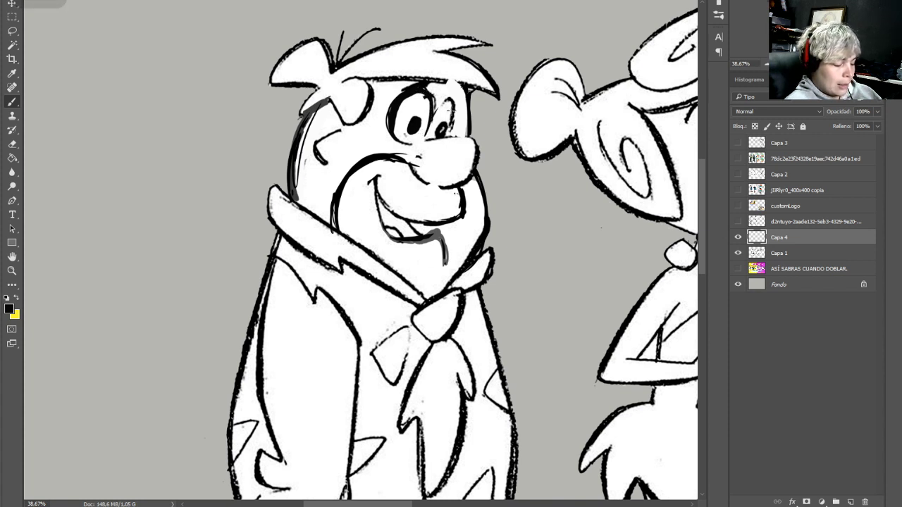
# Redraw the caveman's far eye with a thick rounded black outline and thicken the face edge beside it
pyautogui.keyDown('alt'); pyautogui.click(444, 109); pyautogui.keyUp('alt')
pyautogui.moveTo(442, 125)
pyautogui.mouseDown()
pyautogui.moveTo(453, 112)
pyautogui.moveTo(451, 124)
pyautogui.moveTo(457, 96)
pyautogui.moveTo(462, 139)
pyautogui.moveTo(465, 106)
pyautogui.moveTo(459, 135)
pyautogui.mouseUp()
pyautogui.press('x')
pyautogui.moveTo(443, 106); pyautogui.dragTo(462, 100)
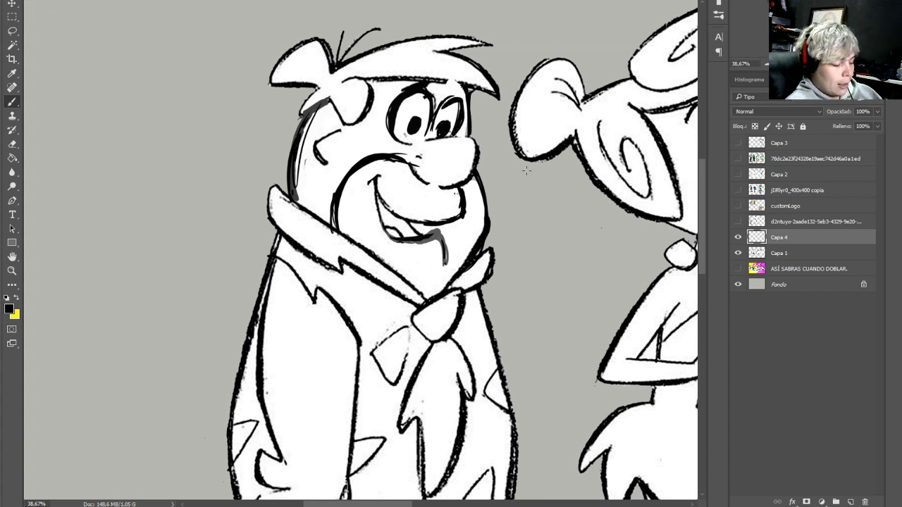
pyautogui.moveTo(464, 90)
pyautogui.mouseDown()
pyautogui.moveTo(471, 134)
pyautogui.moveTo(470, 100)
pyautogui.moveTo(481, 90)
pyautogui.mouseUp()
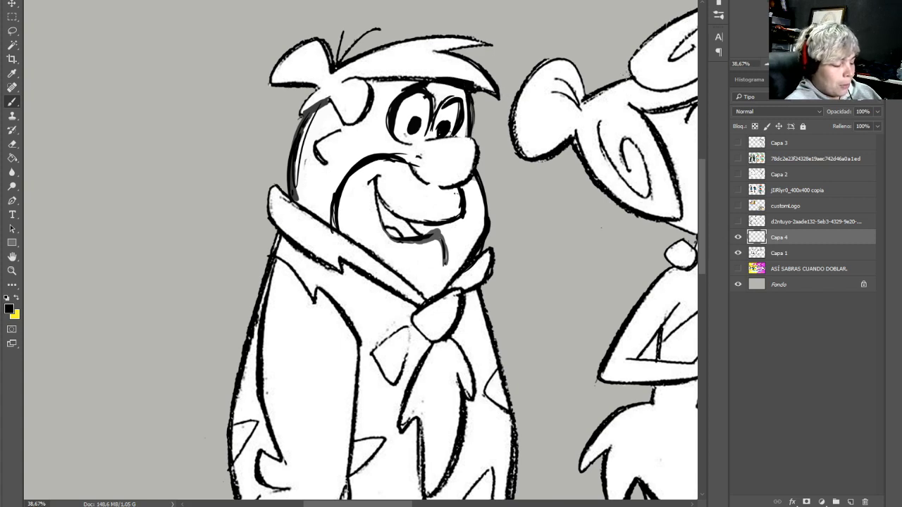
# Sample white and paint out the old straight back outline of the caveman's tunic from shoulder to hip
pyautogui.scroll(-2, 350, 246)
pyautogui.scroll(9, 350, 246)
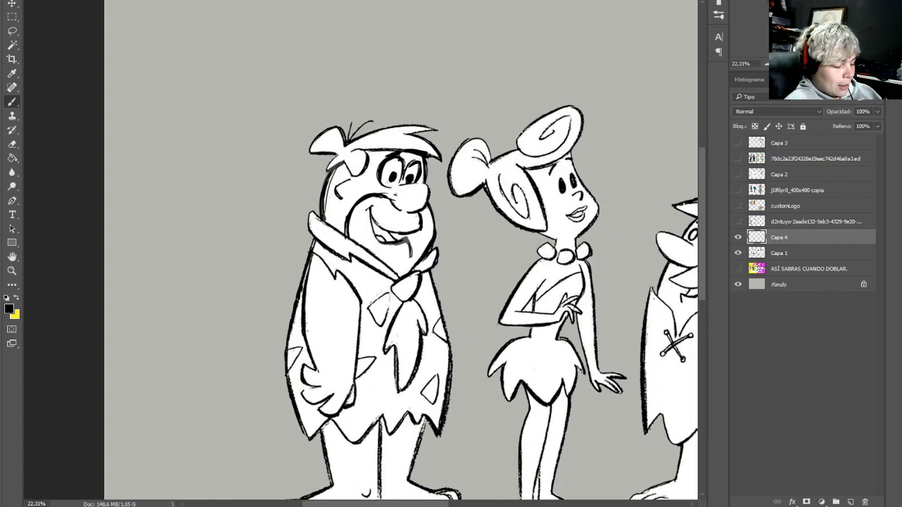
pyautogui.scroll(-6, 350, 246)
pyautogui.scroll(1, 350, 247)
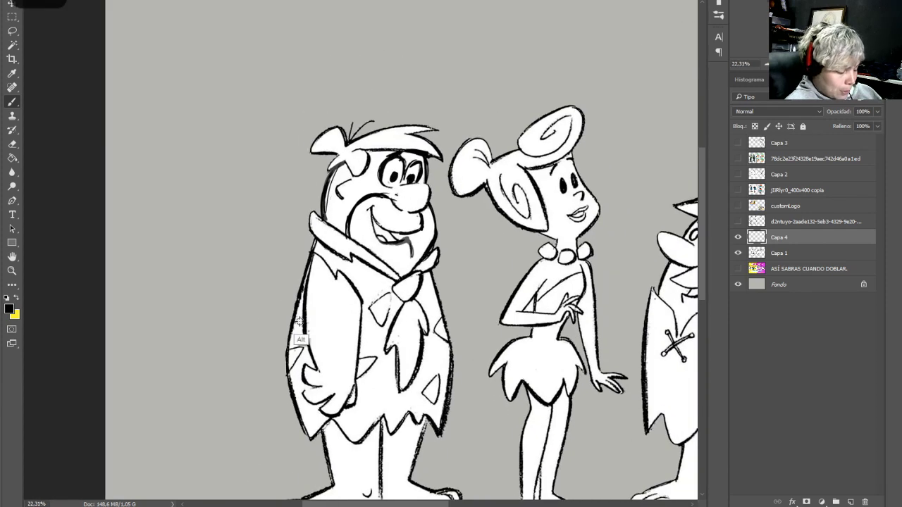
pyautogui.keyDown('alt'); pyautogui.click(296, 358); pyautogui.keyUp('alt')
pyautogui.moveTo(306, 265)
pyautogui.mouseDown()
pyautogui.moveTo(289, 345)
pyautogui.moveTo(316, 243)
pyautogui.moveTo(299, 275)
pyautogui.mouseUp()
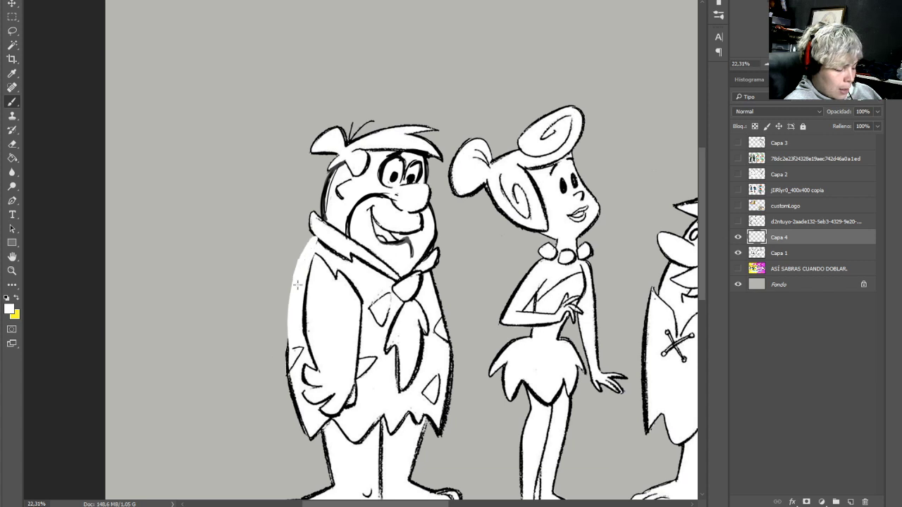
pyautogui.moveTo(288, 327); pyautogui.dragTo(291, 392)
# Sample the line colour and draw a wider rounded back outline from the caveman's collar down to his hip
pyautogui.keyDown('alt'); pyautogui.click(322, 214); pyautogui.keyUp('alt')
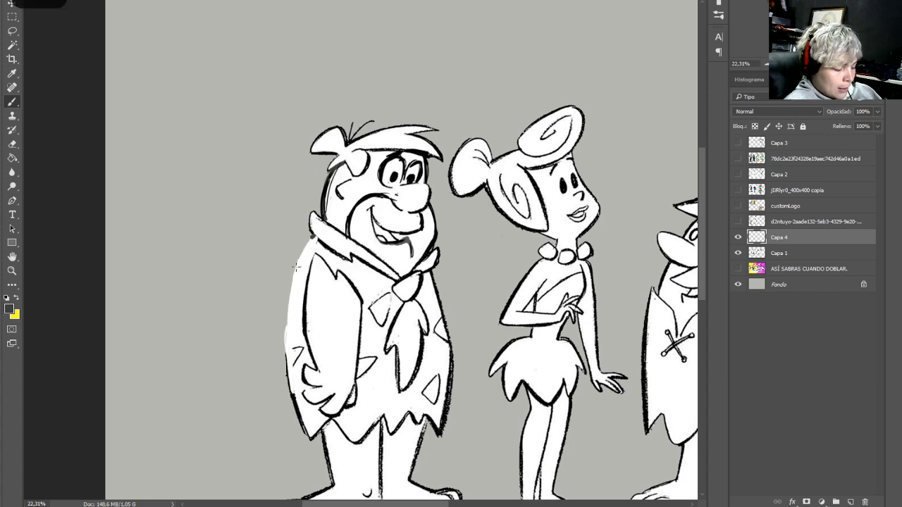
pyautogui.moveTo(314, 237); pyautogui.dragTo(291, 287)
pyautogui.moveTo(308, 246); pyautogui.dragTo(286, 384)
pyautogui.moveTo(283, 339); pyautogui.dragTo(296, 405)
pyautogui.moveTo(286, 361); pyautogui.dragTo(302, 417)
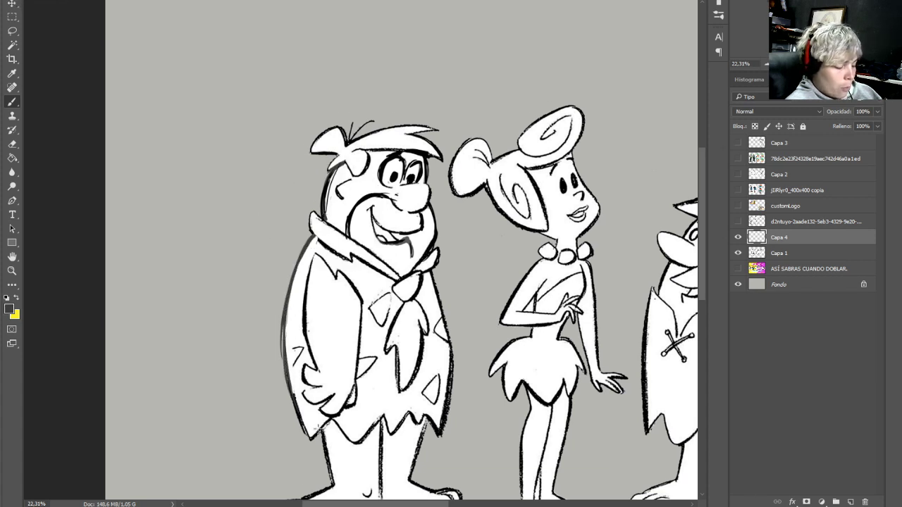
# Sample white and paint out the old front outline of the caveman's tunic from the collar to near the hem
pyautogui.keyDown('alt'); pyautogui.click(427, 327); pyautogui.keyUp('alt')
pyautogui.moveTo(430, 270); pyautogui.dragTo(445, 347)
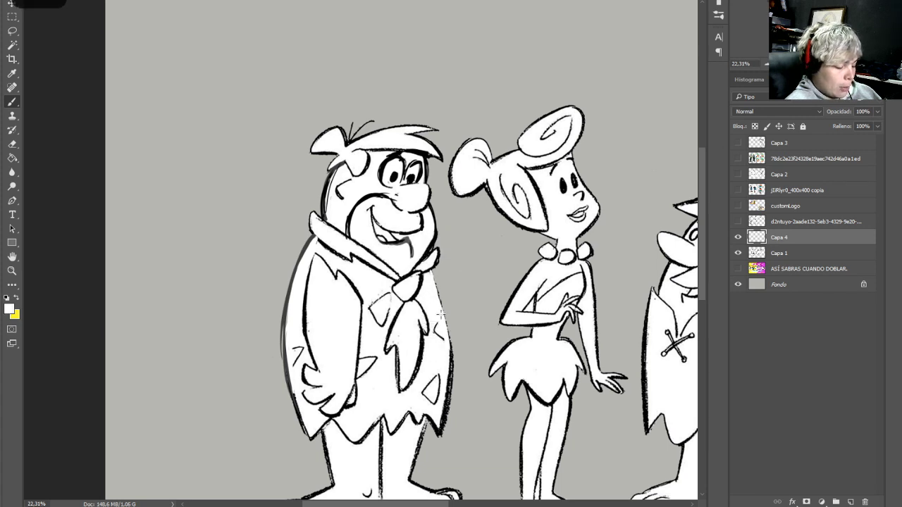
pyautogui.moveTo(438, 289)
pyautogui.mouseDown()
pyautogui.moveTo(448, 373)
pyautogui.moveTo(430, 269)
pyautogui.moveTo(443, 307)
pyautogui.mouseUp()
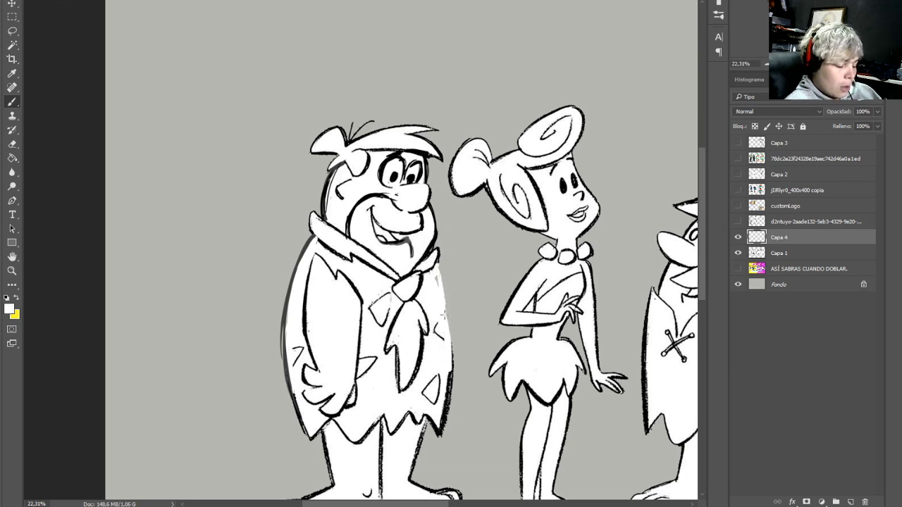
pyautogui.moveTo(435, 262)
pyautogui.mouseDown()
pyautogui.moveTo(441, 289)
pyautogui.moveTo(432, 272)
pyautogui.moveTo(428, 285)
pyautogui.mouseUp()
pyautogui.moveTo(448, 356); pyautogui.dragTo(443, 408)
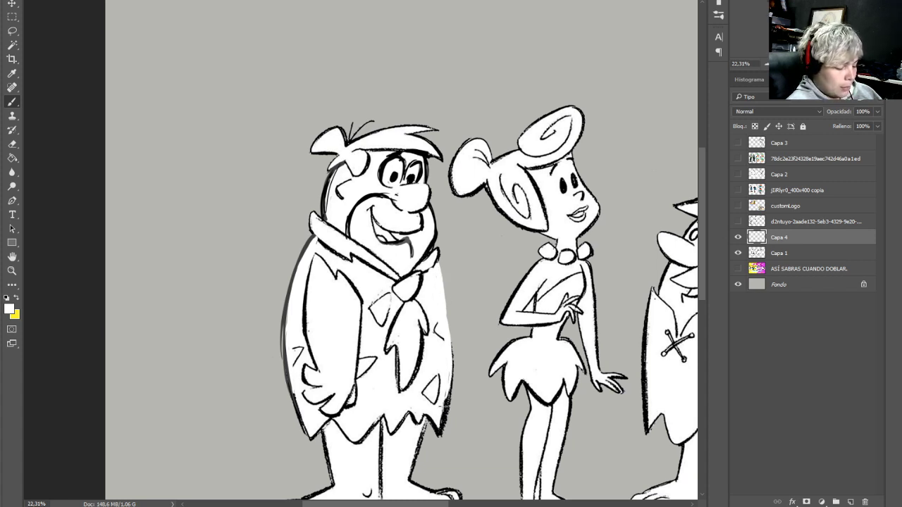
# Draw a fuller rounded black outline along the front of the caveman's tunic, from the collar to near the hem
pyautogui.press('x')
pyautogui.moveTo(437, 259); pyautogui.dragTo(446, 289)
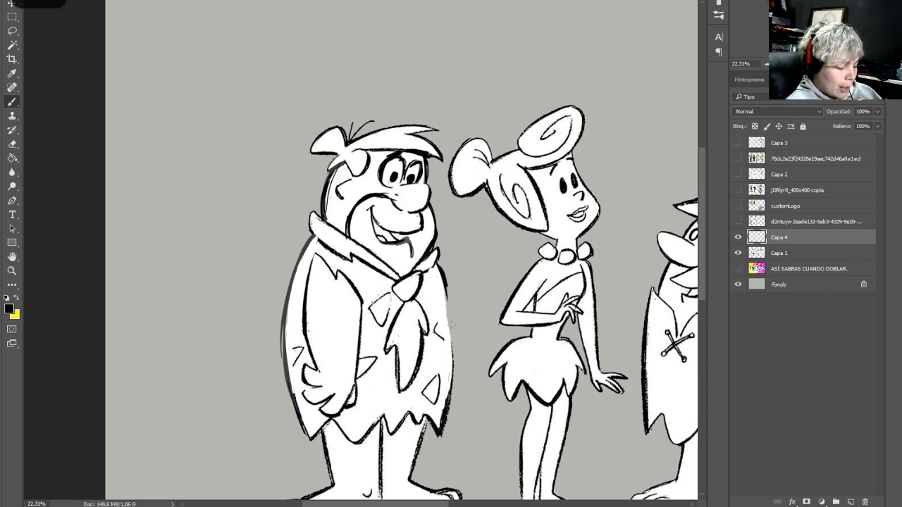
pyautogui.moveTo(450, 322); pyautogui.dragTo(455, 373)
pyautogui.moveTo(448, 304)
pyautogui.mouseDown()
pyautogui.moveTo(455, 355)
pyautogui.moveTo(438, 411)
pyautogui.mouseUp()
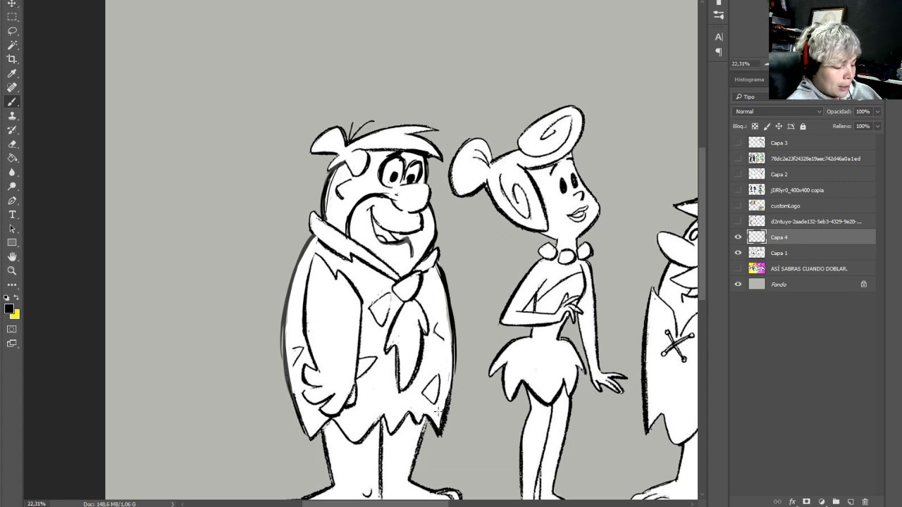
# Paint out the lower end of the caveman's arm line and the adjoining wrist lines in white
pyautogui.press('x')
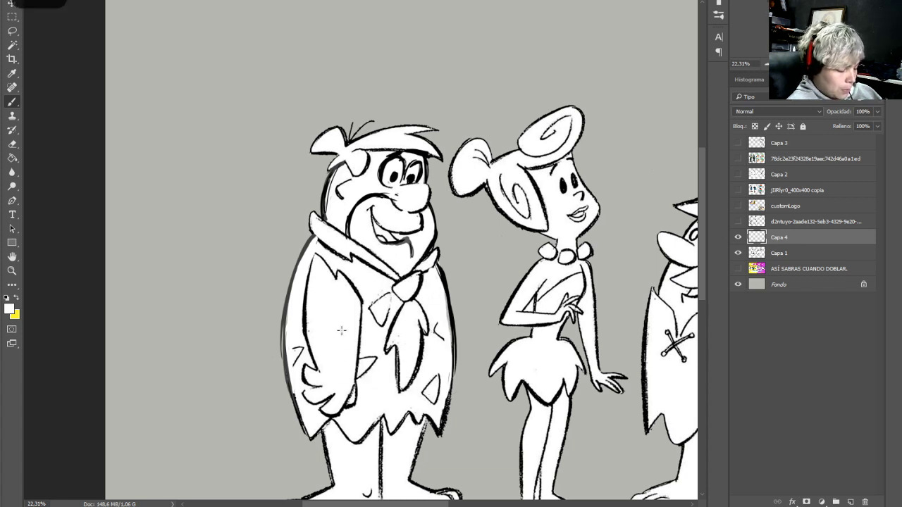
pyautogui.rightClick(308, 348)
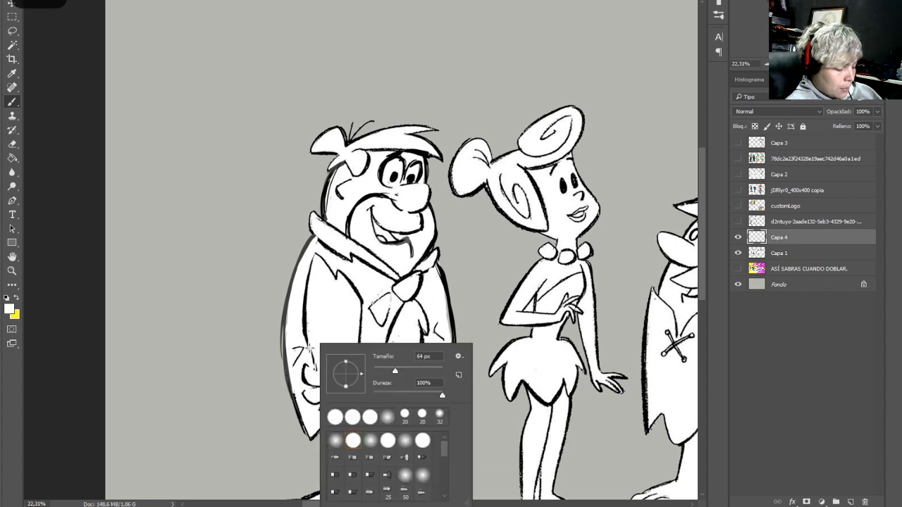
pyautogui.click(312, 351)
pyautogui.rightClick(319, 314)
pyautogui.moveTo(309, 340); pyautogui.dragTo(317, 369)
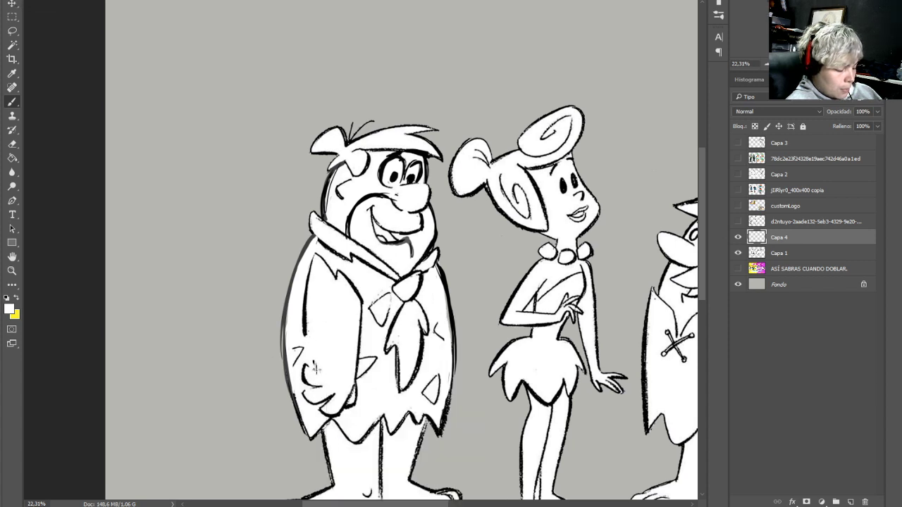
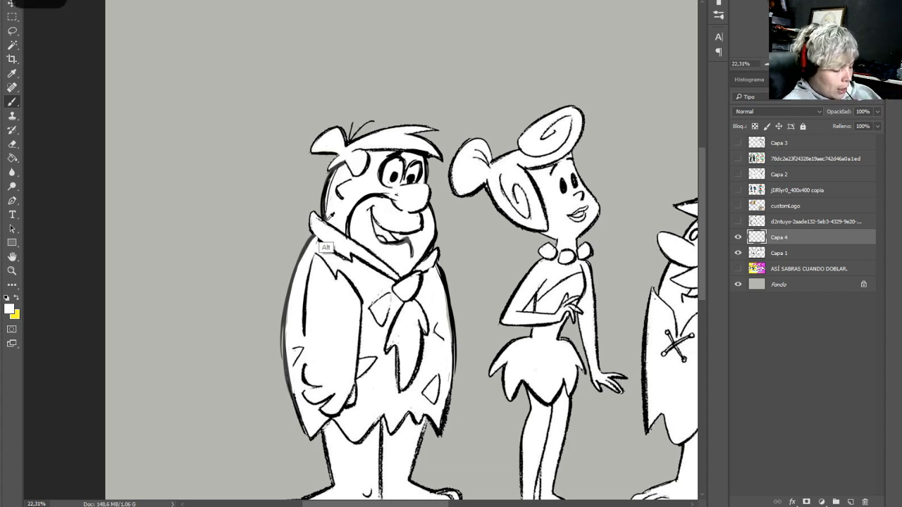
# Cover the pointed collar tip behind the caveman's neck with the background grey and redraw it as a thick rounded bump
pyautogui.keyDown('alt'); pyautogui.click(304, 228); pyautogui.keyUp('alt')
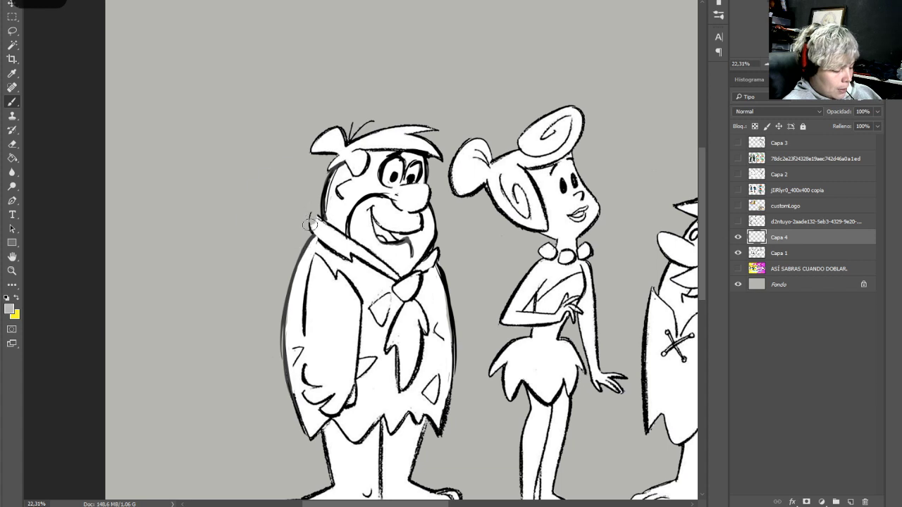
pyautogui.moveTo(312, 217)
pyautogui.mouseDown()
pyautogui.moveTo(308, 231)
pyautogui.moveTo(323, 221)
pyautogui.mouseUp()
pyautogui.keyDown('alt'); pyautogui.click(322, 219); pyautogui.keyUp('alt')
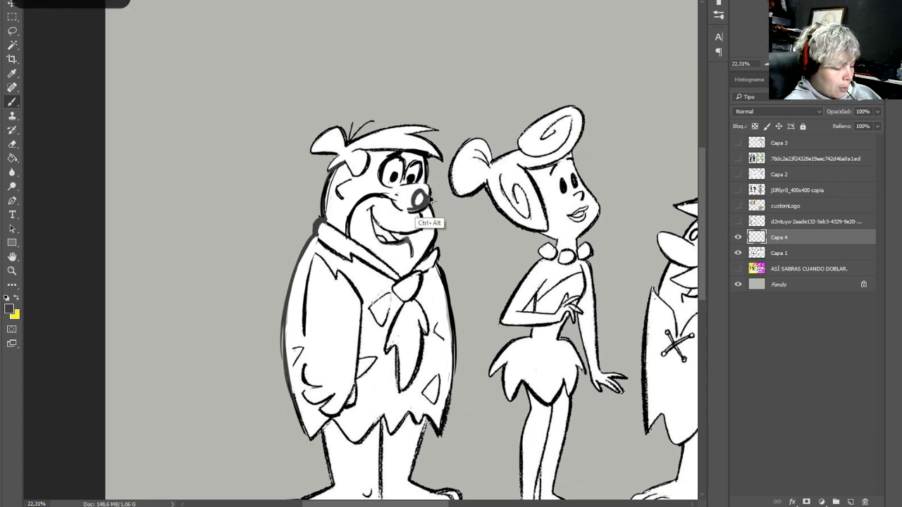
# Paint out the caveman's old elongated nose in white and replace it with a large black-outlined round nose
pyautogui.keyDown('alt'); pyautogui.click(410, 202); pyautogui.keyUp('alt')
pyautogui.keyDown('alt'); pyautogui.click(426, 189); pyautogui.keyUp('alt')
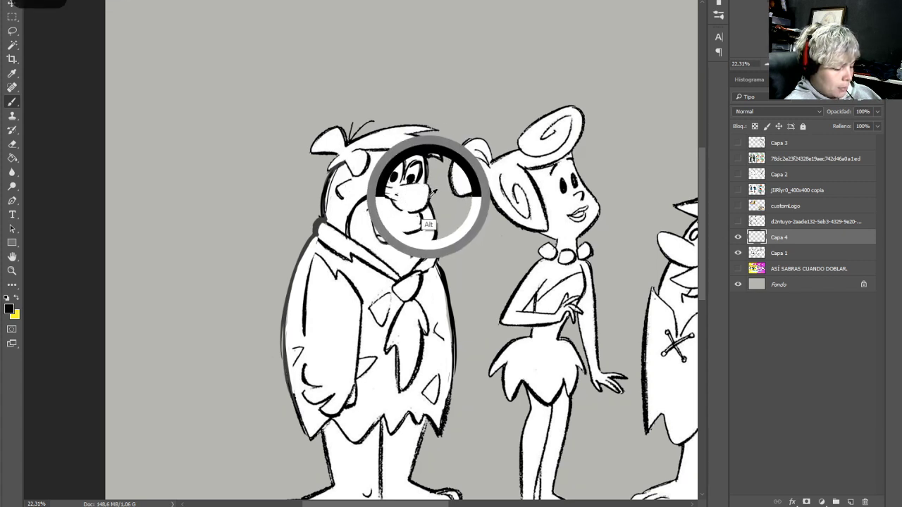
pyautogui.keyDown('alt'); pyautogui.click(428, 194); pyautogui.keyUp('alt')
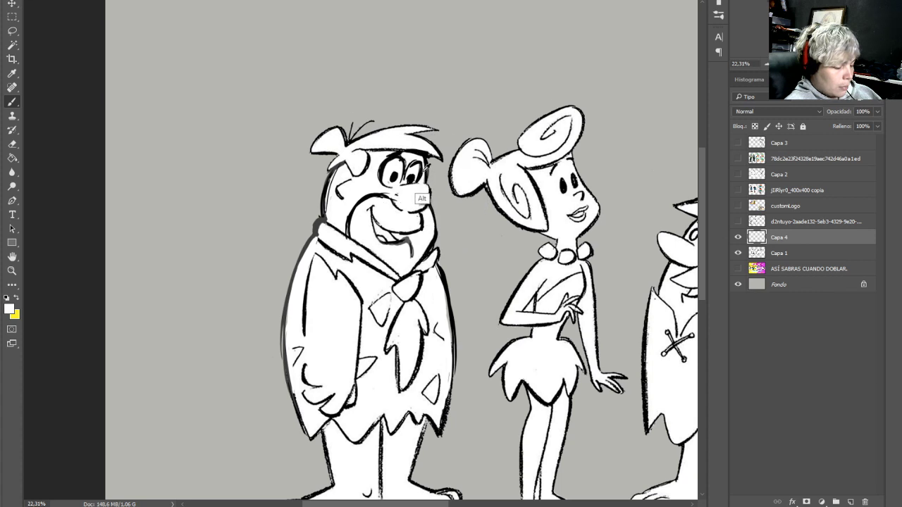
pyautogui.moveTo(421, 166); pyautogui.dragTo(429, 199)
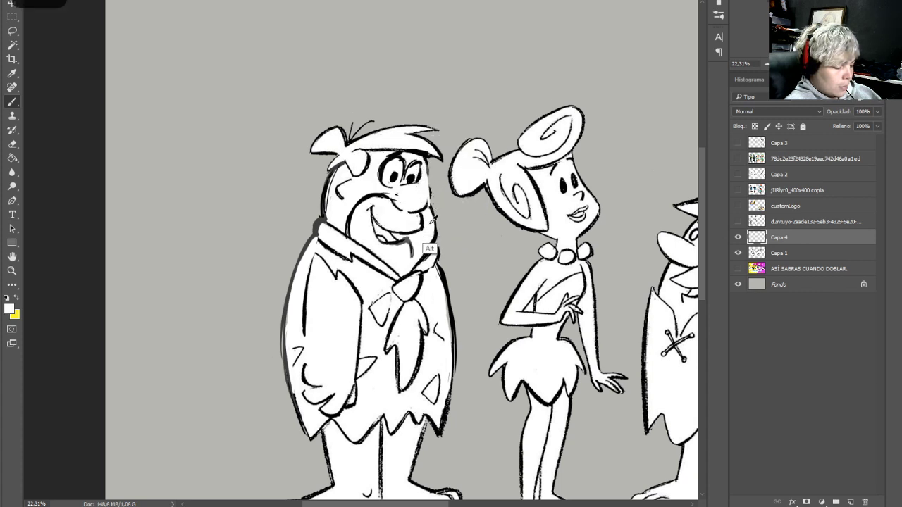
pyautogui.keyDown('alt'); pyautogui.click(423, 185); pyautogui.keyUp('alt')
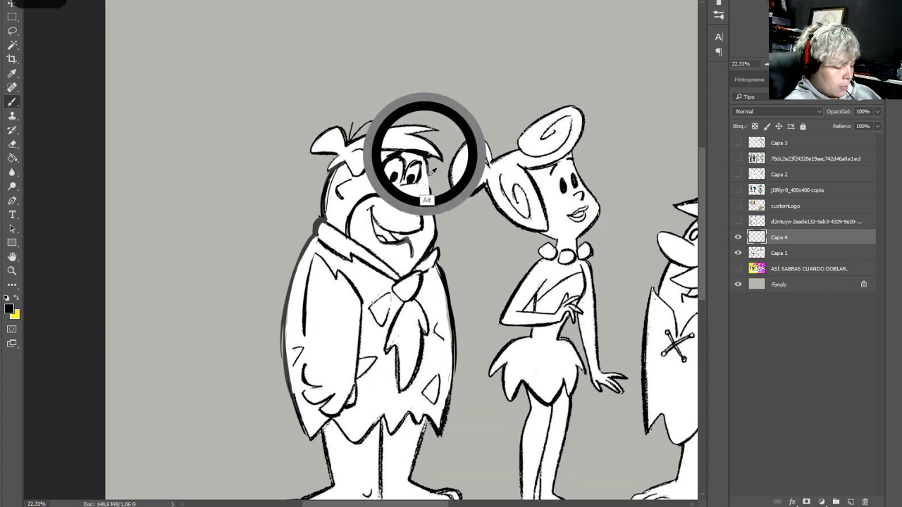
pyautogui.moveTo(408, 185)
pyautogui.mouseDown()
pyautogui.moveTo(426, 203)
pyautogui.moveTo(421, 189)
pyautogui.moveTo(404, 184)
pyautogui.moveTo(401, 210)
pyautogui.mouseUp()
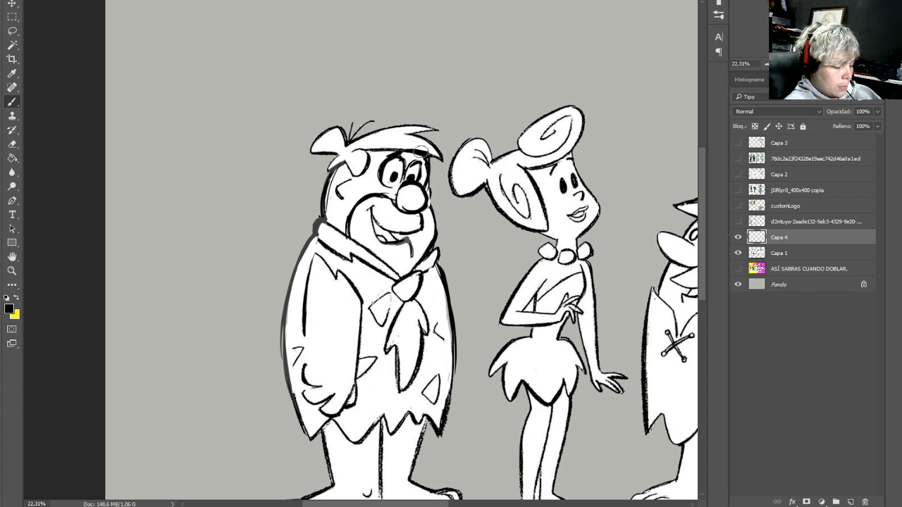
# Draw a rounded skull curve across the caveman's hair and replace the rear hair tuft with a round, black-rimmed white ear
pyautogui.moveTo(332, 173); pyautogui.dragTo(356, 141)
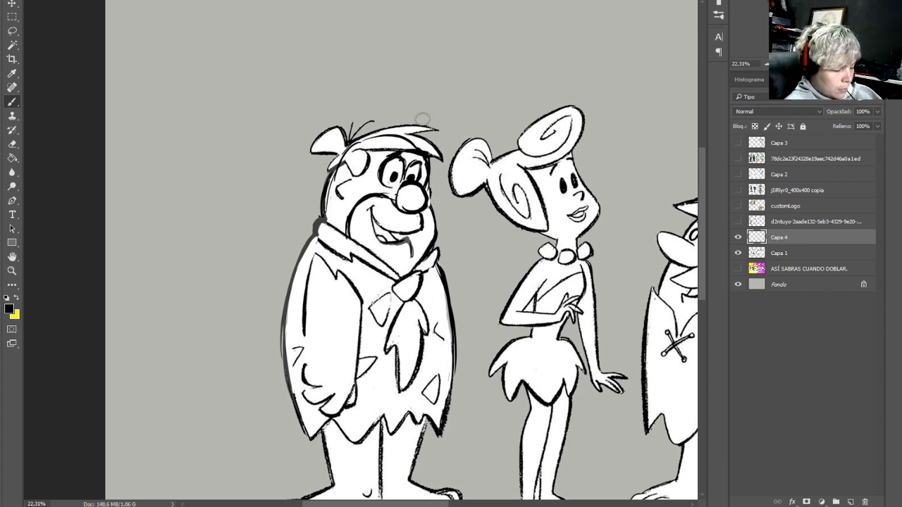
pyautogui.keyDown('alt'); pyautogui.click(342, 126); pyautogui.keyUp('alt')
pyautogui.moveTo(341, 130)
pyautogui.mouseDown()
pyautogui.moveTo(325, 149)
pyautogui.moveTo(313, 143)
pyautogui.moveTo(315, 152)
pyautogui.moveTo(341, 141)
pyautogui.moveTo(334, 134)
pyautogui.moveTo(317, 189)
pyautogui.moveTo(336, 125)
pyautogui.moveTo(332, 152)
pyautogui.mouseUp()
pyautogui.keyDown('alt'); pyautogui.click(336, 143); pyautogui.keyUp('alt')
pyautogui.keyDown('alt'); pyautogui.click(324, 189); pyautogui.keyUp('alt')
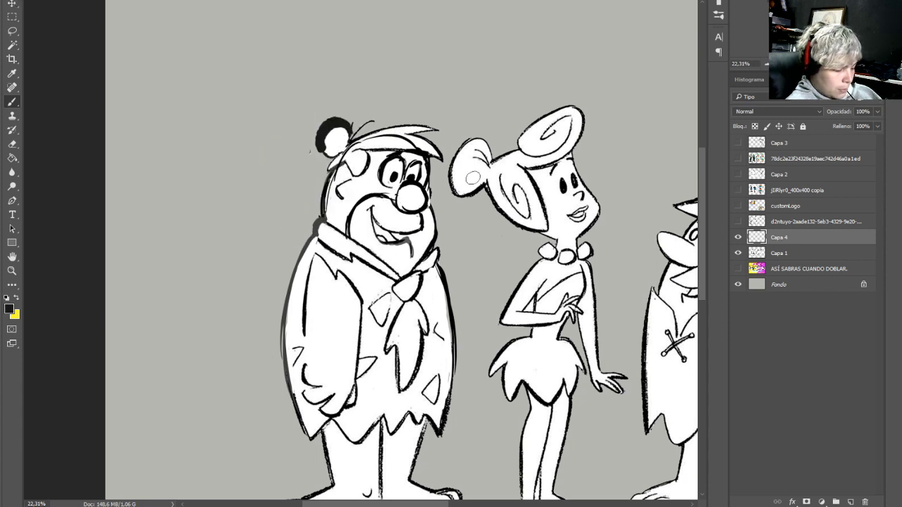
# Sample the background grey and paint out the toes and outer parts of both of the caveman's feet
pyautogui.moveTo(448, 302); pyautogui.dragTo(366, 295)
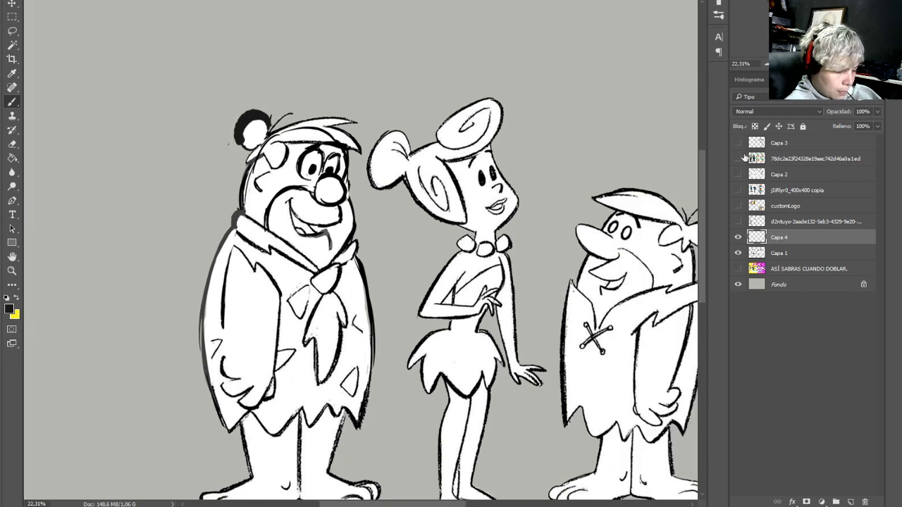
pyautogui.moveTo(703, 161); pyautogui.dragTo(702, 182)
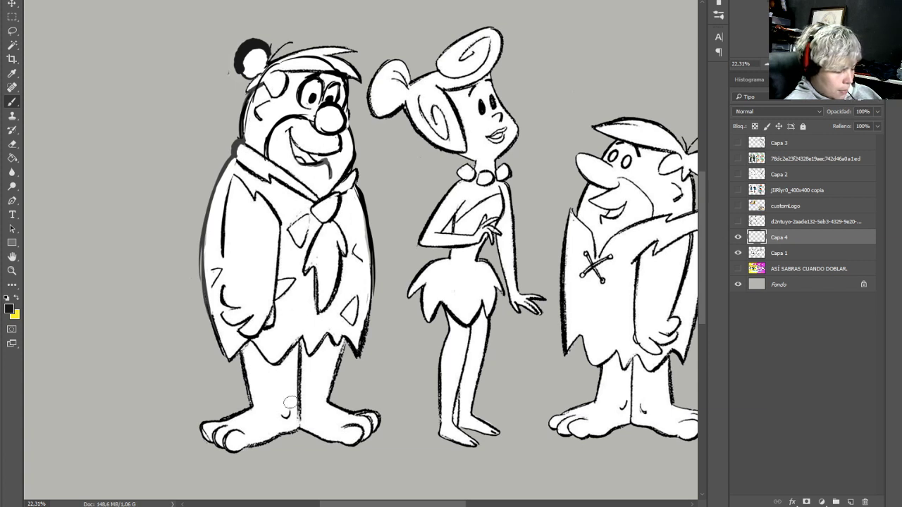
pyautogui.keyDown('alt'); pyautogui.click(246, 412); pyautogui.keyUp('alt')
pyautogui.moveTo(235, 403)
pyautogui.mouseDown()
pyautogui.moveTo(239, 426)
pyautogui.moveTo(224, 377)
pyautogui.moveTo(260, 472)
pyautogui.moveTo(218, 401)
pyautogui.moveTo(198, 409)
pyautogui.moveTo(227, 467)
pyautogui.mouseUp()
pyautogui.keyDown('alt'); pyautogui.click(220, 381); pyautogui.keyUp('alt')
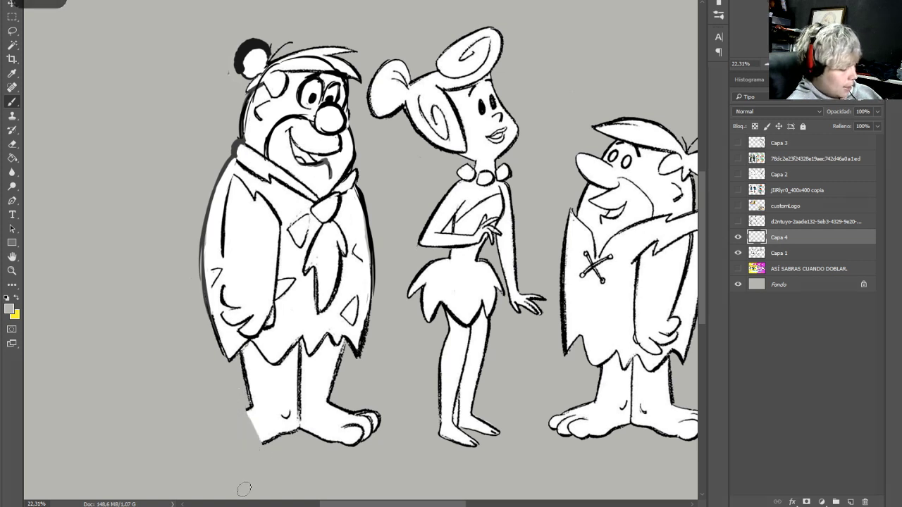
pyautogui.moveTo(359, 416)
pyautogui.mouseDown()
pyautogui.moveTo(349, 457)
pyautogui.moveTo(369, 416)
pyautogui.moveTo(355, 423)
pyautogui.moveTo(345, 406)
pyautogui.mouseUp()
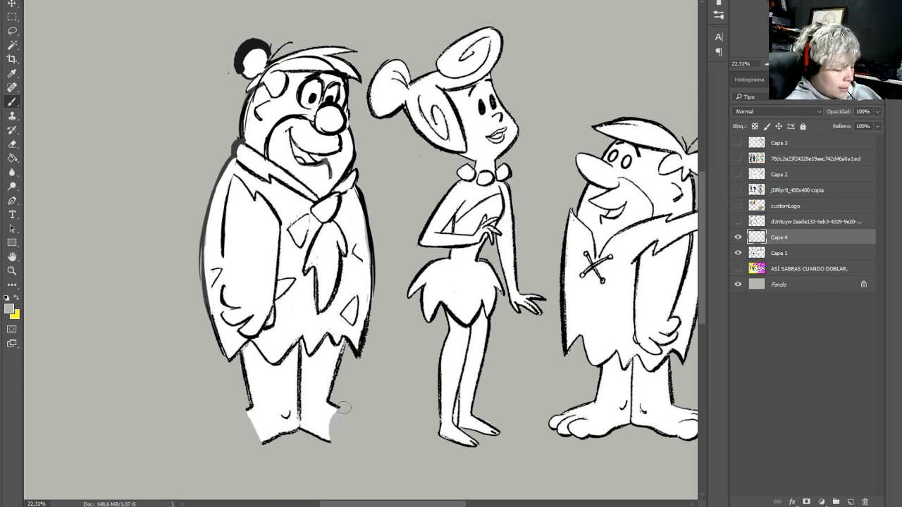
# Redraw the caveman's legs and feet with thick black strokes and fill the new feet with white
pyautogui.keyDown('alt'); pyautogui.click(244, 372); pyautogui.keyUp('alt')
pyautogui.keyDown('alt'); pyautogui.click(243, 369); pyautogui.keyUp('alt')
pyautogui.moveTo(240, 349); pyautogui.dragTo(253, 377)
pyautogui.moveTo(296, 344); pyautogui.dragTo(293, 419)
pyautogui.moveTo(247, 371)
pyautogui.mouseDown()
pyautogui.moveTo(250, 407)
pyautogui.moveTo(231, 419)
pyautogui.moveTo(245, 425)
pyautogui.moveTo(238, 439)
pyautogui.moveTo(266, 443)
pyautogui.moveTo(285, 432)
pyautogui.moveTo(267, 443)
pyautogui.moveTo(299, 421)
pyautogui.moveTo(336, 441)
pyautogui.mouseUp()
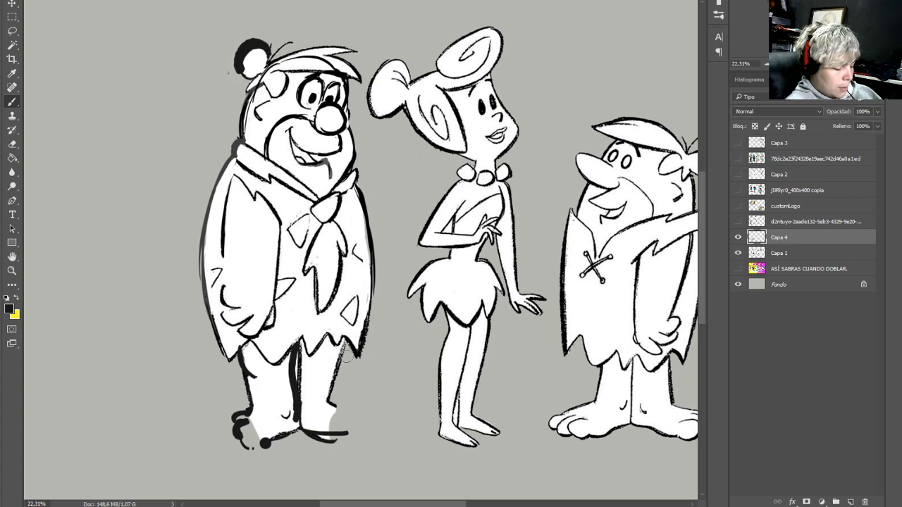
pyautogui.moveTo(344, 346)
pyautogui.mouseDown()
pyautogui.moveTo(326, 370)
pyautogui.moveTo(341, 359)
pyautogui.moveTo(336, 406)
pyautogui.moveTo(351, 410)
pyautogui.moveTo(359, 432)
pyautogui.moveTo(324, 408)
pyautogui.moveTo(338, 429)
pyautogui.moveTo(336, 417)
pyautogui.moveTo(363, 422)
pyautogui.moveTo(338, 415)
pyautogui.moveTo(354, 417)
pyautogui.moveTo(317, 419)
pyautogui.mouseUp()
pyautogui.keyDown('alt'); pyautogui.click(315, 409); pyautogui.keyUp('alt')
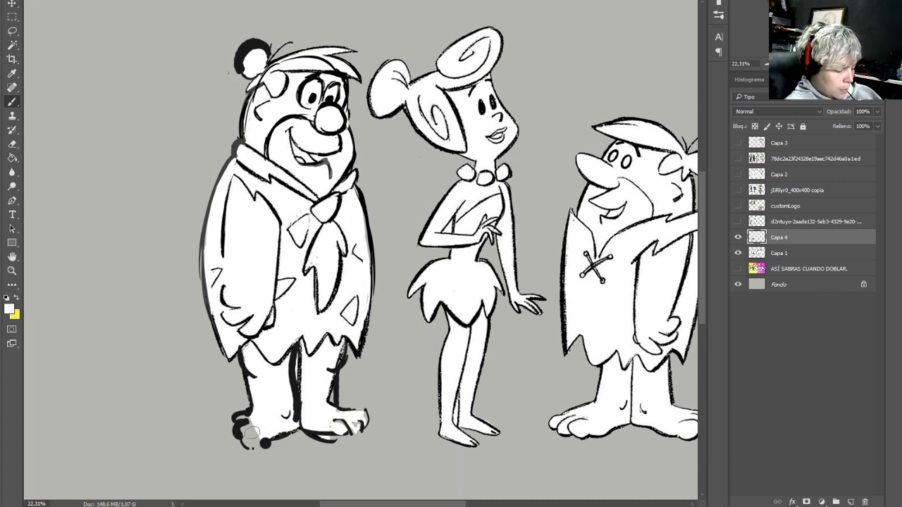
pyautogui.moveTo(253, 432)
pyautogui.mouseDown()
pyautogui.moveTo(258, 441)
pyautogui.moveTo(246, 416)
pyautogui.moveTo(241, 423)
pyautogui.mouseUp()
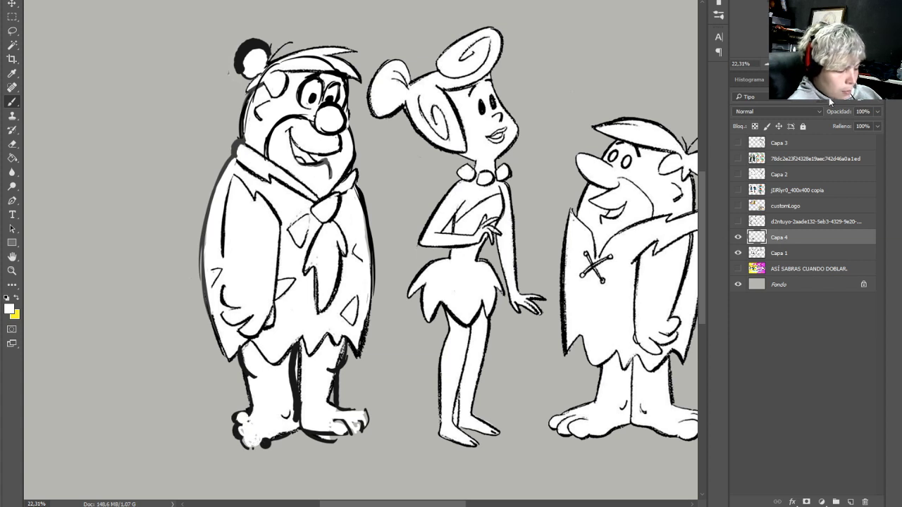
# Toggle the visibility of layer Capa 4 to compare the redrawn caveman with the original line art
pyautogui.click(737, 238)
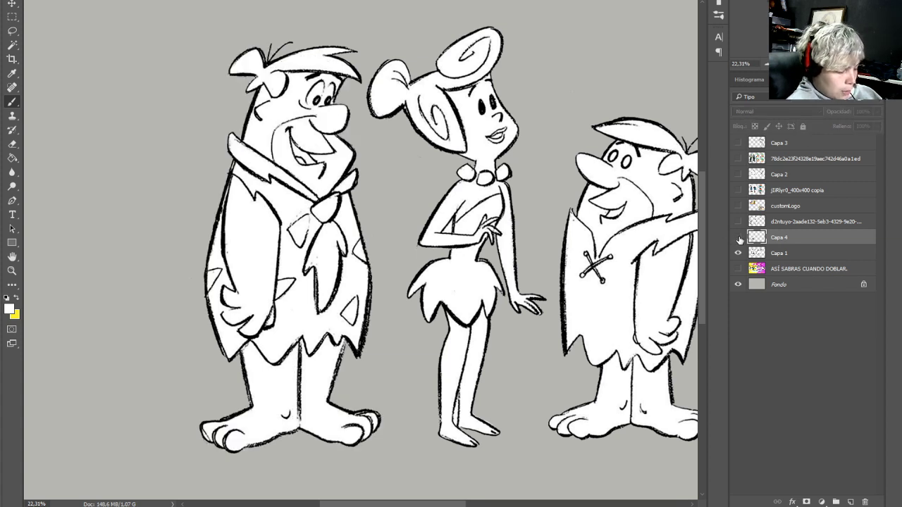
pyautogui.click(738, 238)
pyautogui.click(738, 238)
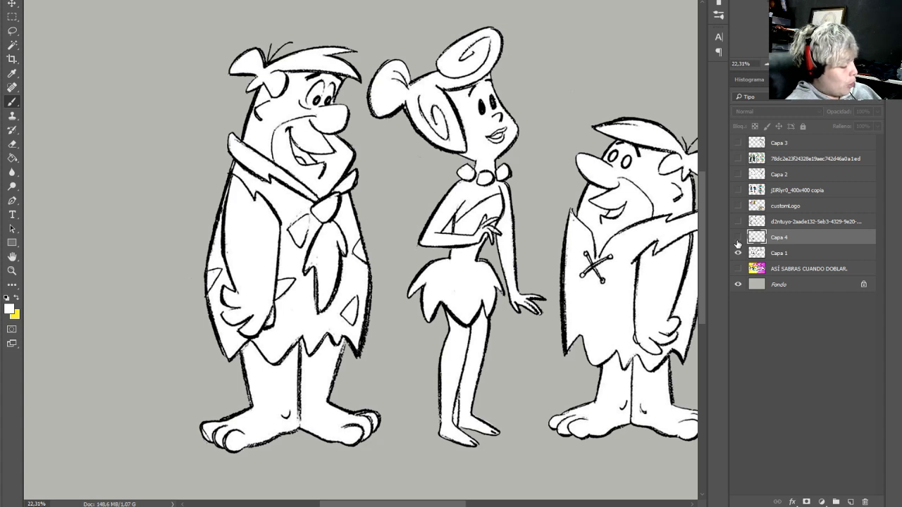
# Show layer Capa 4 again and flick it off and on to check the redrawn caveman against the original
pyautogui.click(737, 239)
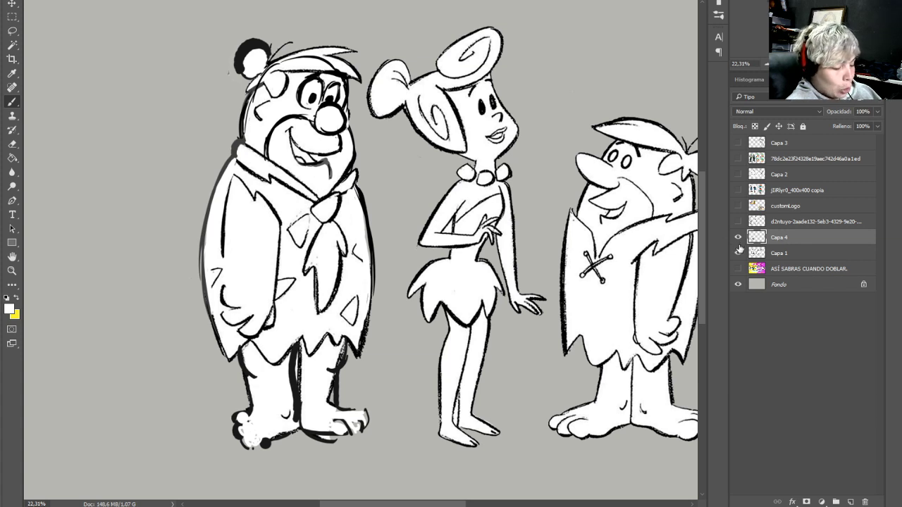
pyautogui.click(737, 237)
pyautogui.click(737, 237)
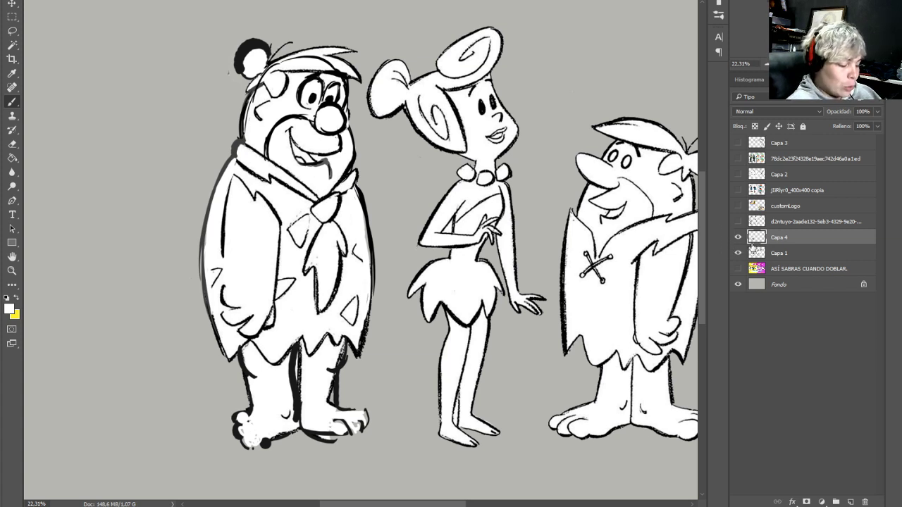
# Sample white from the red-carpet-style drawing's woman with the hair bun and paint out her eyes while rounding her forehead and cheek
pyautogui.moveTo(451, 253); pyautogui.dragTo(325, 246)
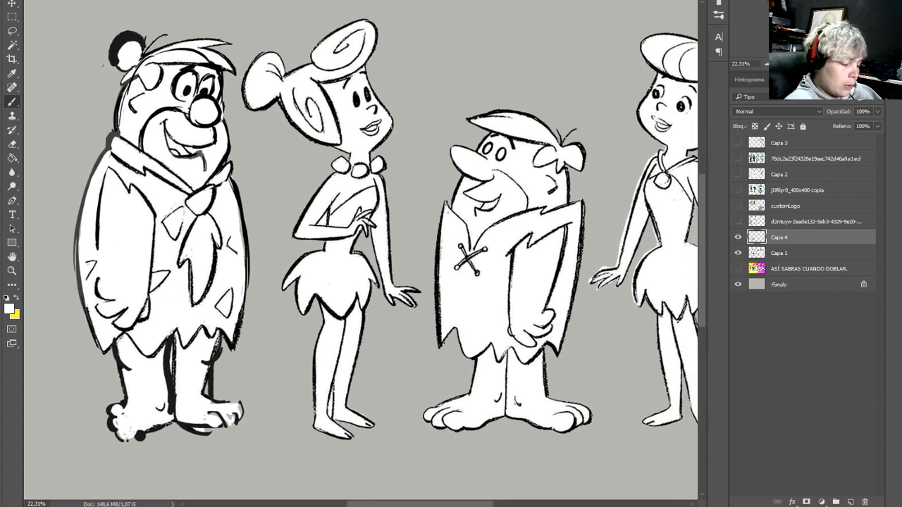
pyautogui.scroll(1, 386, 234)
pyautogui.moveTo(386, 235)
pyautogui.mouseDown()
pyautogui.moveTo(318, 257)
pyautogui.moveTo(339, 242)
pyautogui.mouseUp()
pyautogui.moveTo(360, 249); pyautogui.dragTo(367, 257)
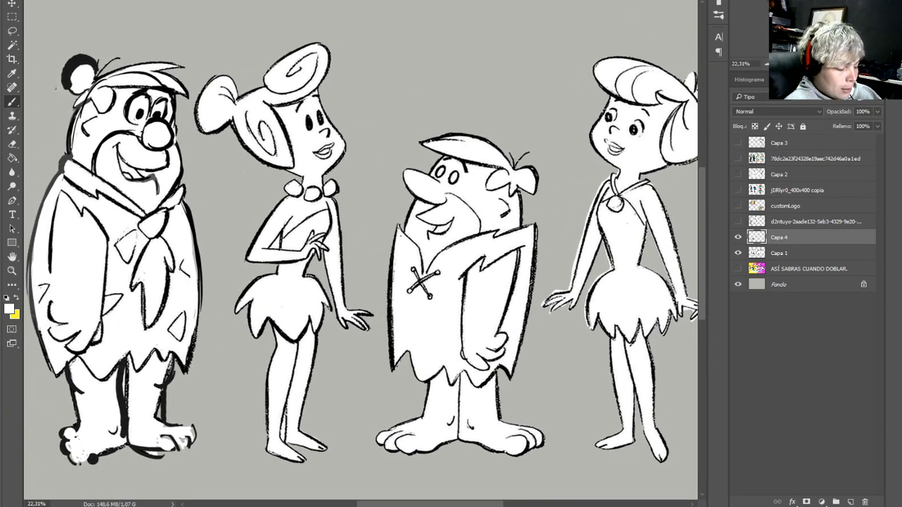
pyautogui.keyDown('alt'); pyautogui.click(296, 140); pyautogui.keyUp('alt')
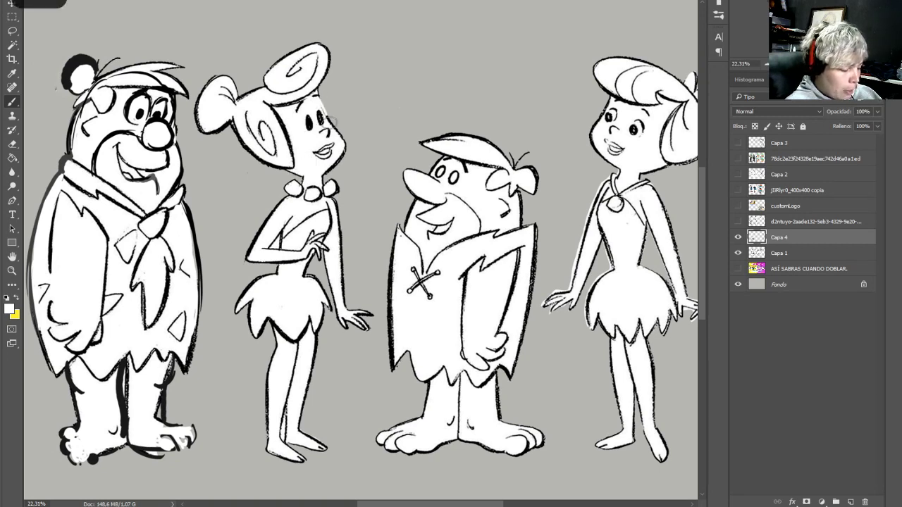
pyautogui.moveTo(329, 121)
pyautogui.mouseDown()
pyautogui.moveTo(321, 88)
pyautogui.moveTo(344, 121)
pyautogui.moveTo(341, 150)
pyautogui.moveTo(332, 103)
pyautogui.moveTo(339, 141)
pyautogui.moveTo(318, 90)
pyautogui.moveTo(336, 117)
pyautogui.moveTo(336, 149)
pyautogui.moveTo(342, 132)
pyautogui.moveTo(326, 111)
pyautogui.moveTo(353, 149)
pyautogui.moveTo(318, 116)
pyautogui.mouseUp()
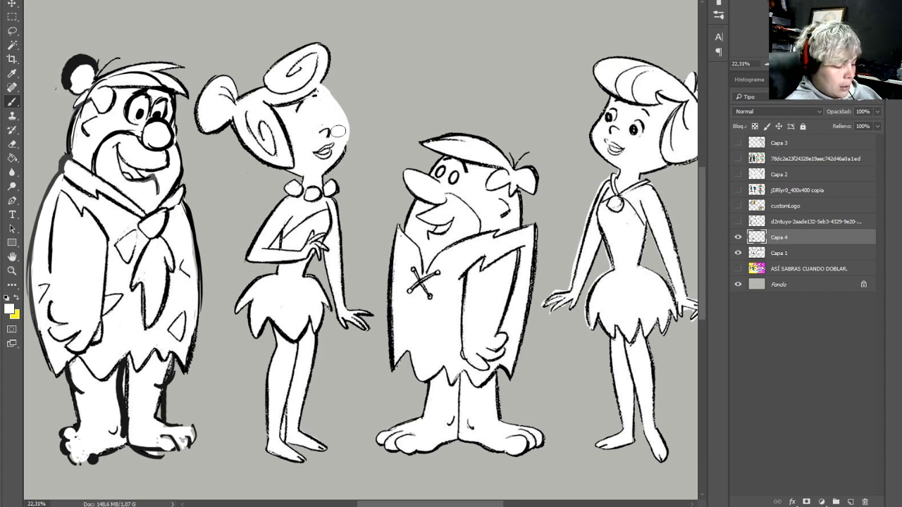
pyautogui.moveTo(337, 159); pyautogui.dragTo(288, 134)
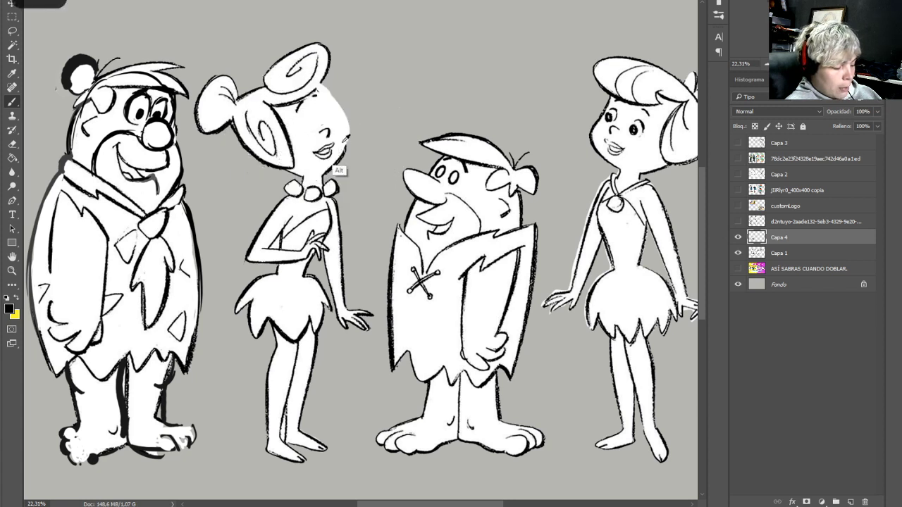
# Outline the bun-haired woman's rounded face with a thick black curve, redraw her eyes and brow, and extend the jaw line under her hair
pyautogui.moveTo(328, 169)
pyautogui.mouseDown()
pyautogui.moveTo(345, 157)
pyautogui.moveTo(349, 131)
pyautogui.moveTo(319, 85)
pyautogui.mouseUp()
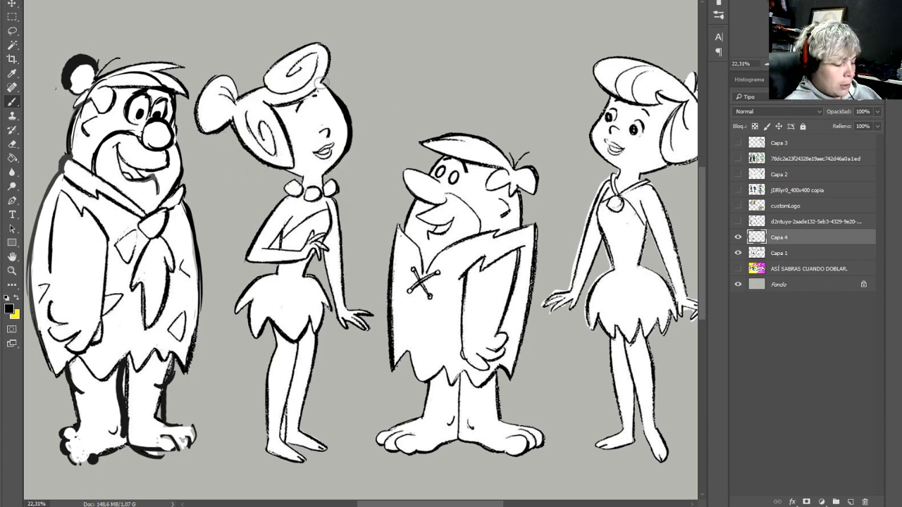
pyautogui.moveTo(324, 128)
pyautogui.mouseDown()
pyautogui.moveTo(315, 97)
pyautogui.moveTo(307, 121)
pyautogui.moveTo(324, 107)
pyautogui.moveTo(325, 116)
pyautogui.mouseUp()
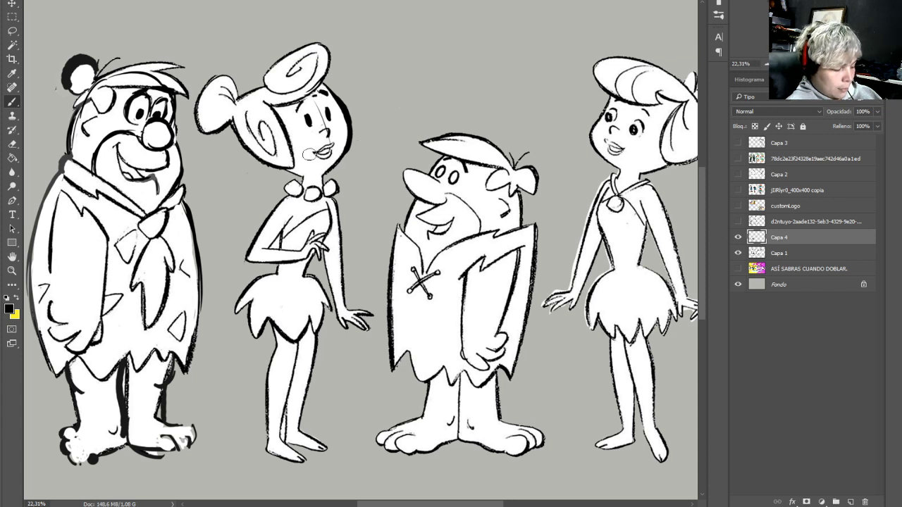
pyautogui.keyDown('alt'); pyautogui.click(302, 199); pyautogui.keyUp('alt')
pyautogui.moveTo(273, 167); pyautogui.dragTo(306, 180)
pyautogui.keyDown('alt'); pyautogui.click(327, 193); pyautogui.keyUp('alt')
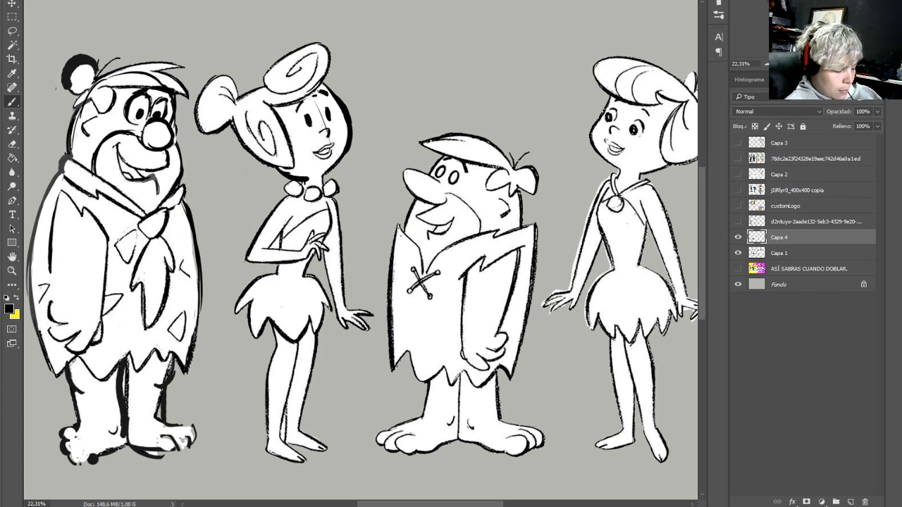
# Round the bun-haired woman's hips with white fill and a black contour, and paint the gap between her arm and waist grey
pyautogui.keyDown('alt'); pyautogui.click(268, 261); pyautogui.keyUp('alt')
pyautogui.moveTo(263, 251)
pyautogui.mouseDown()
pyautogui.moveTo(281, 232)
pyautogui.moveTo(273, 268)
pyautogui.moveTo(289, 269)
pyautogui.moveTo(281, 280)
pyautogui.moveTo(280, 262)
pyautogui.moveTo(257, 271)
pyautogui.moveTo(248, 290)
pyautogui.moveTo(280, 272)
pyautogui.moveTo(284, 243)
pyautogui.mouseUp()
pyautogui.hotkey('ctrl', 'z')
pyautogui.keyDown('alt'); pyautogui.click(279, 278); pyautogui.keyUp('alt')
pyautogui.keyDown('alt'); pyautogui.click(279, 243); pyautogui.keyUp('alt')
pyautogui.keyDown('alt'); pyautogui.click(250, 195); pyautogui.keyUp('alt')
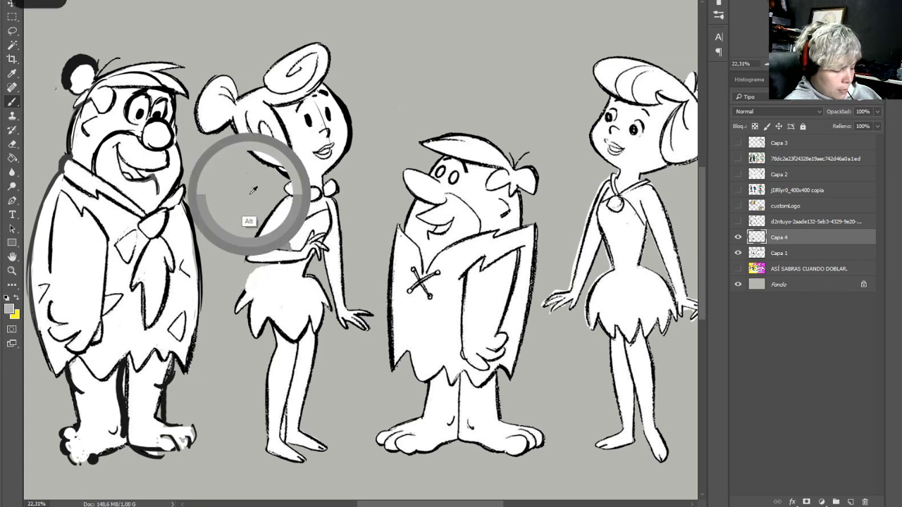
pyautogui.keyDown('alt'); pyautogui.click(348, 131); pyautogui.keyUp('alt')
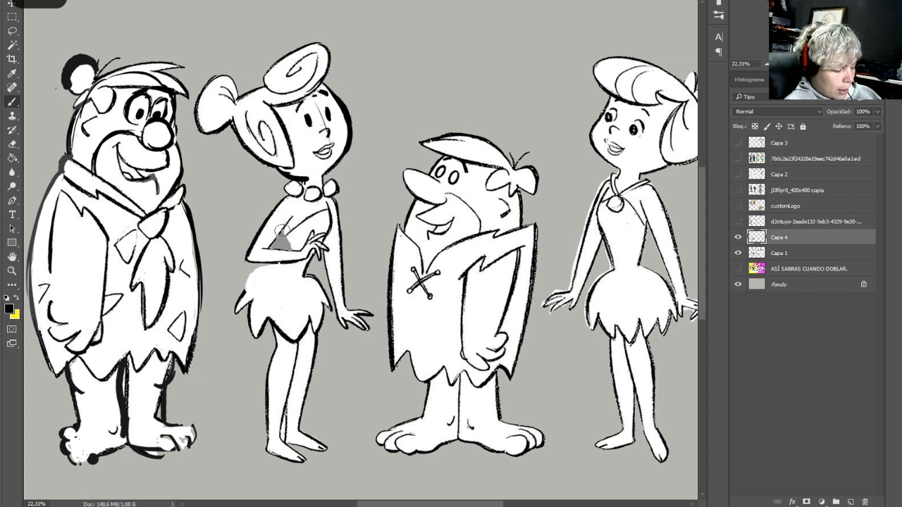
pyautogui.moveTo(285, 232)
pyautogui.mouseDown()
pyautogui.moveTo(290, 248)
pyautogui.moveTo(275, 249)
pyautogui.mouseUp()
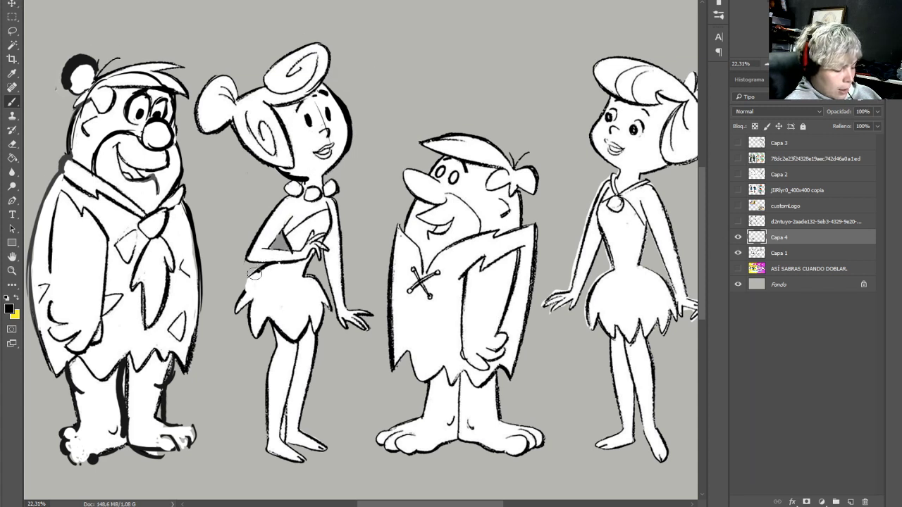
pyautogui.keyDown('alt'); pyautogui.click(312, 285); pyautogui.keyUp('alt')
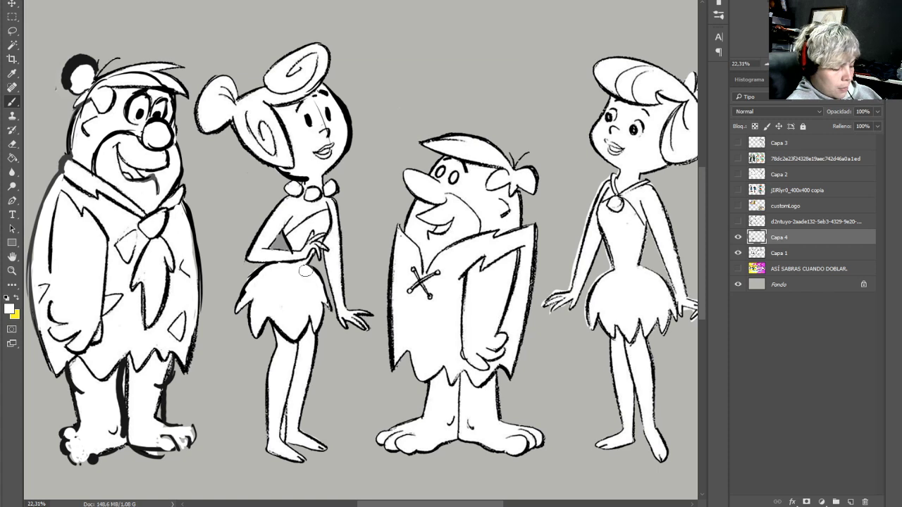
# Toggle layer Capa 4 repeatedly to compare the rounded caveman and bun-haired woman with their original line art
pyautogui.click(739, 238)
pyautogui.click(739, 238)
pyautogui.click(738, 238)
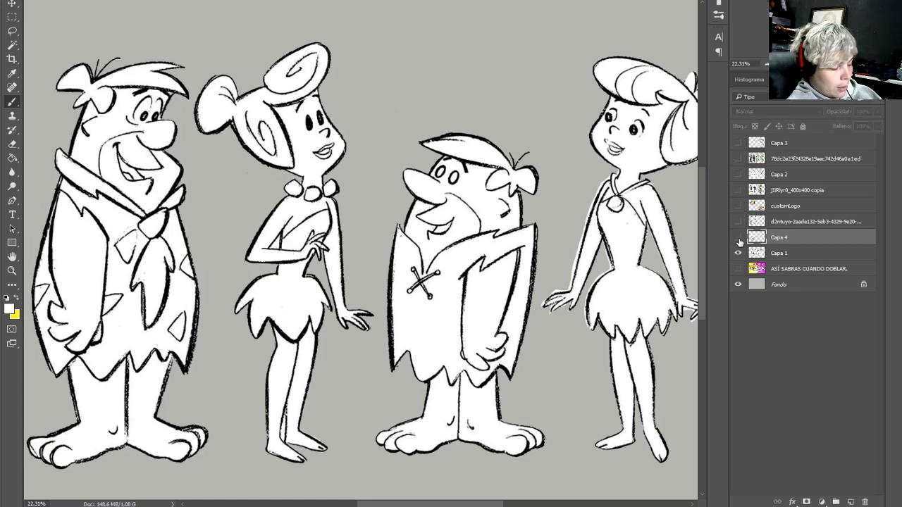
pyautogui.click(738, 238)
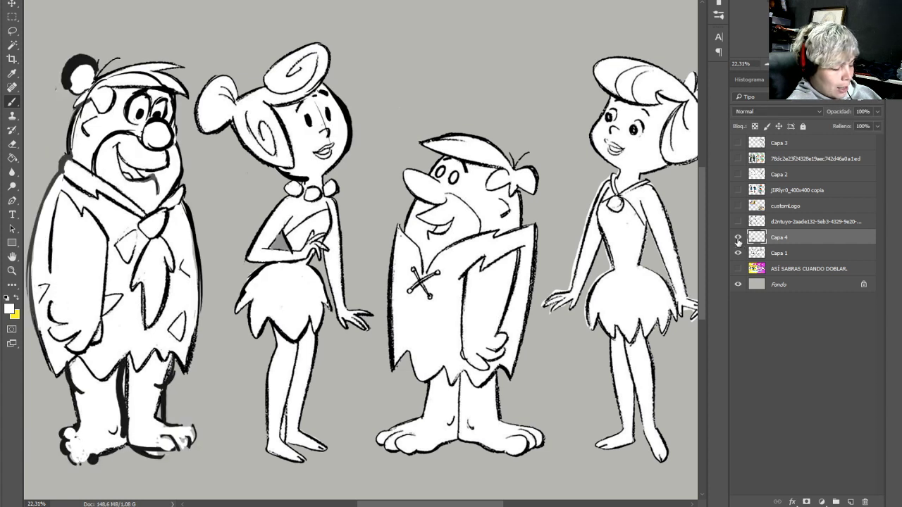
pyautogui.click(738, 238)
pyautogui.click(738, 238)
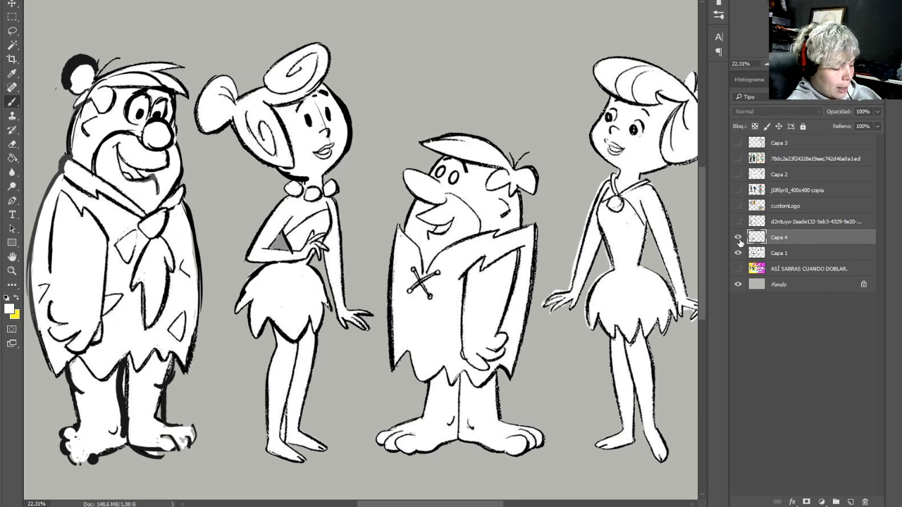
pyautogui.click(738, 238)
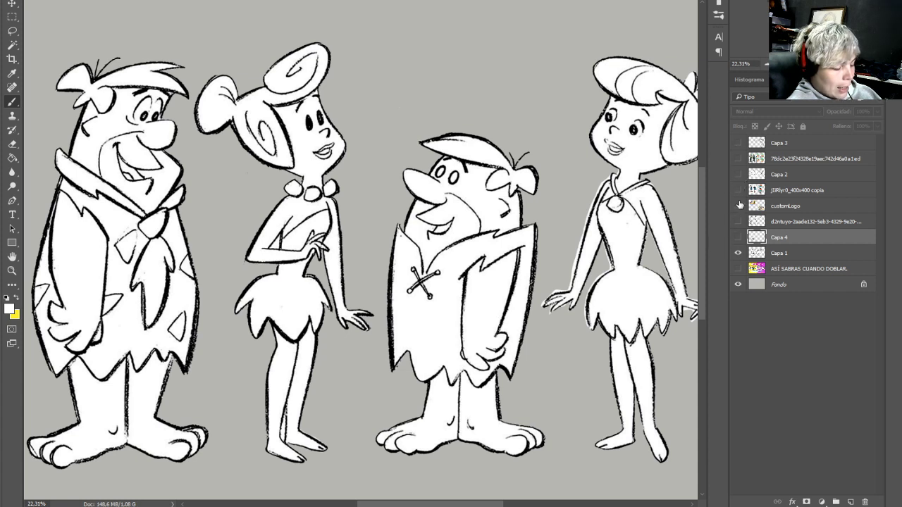
pyautogui.click(737, 253)
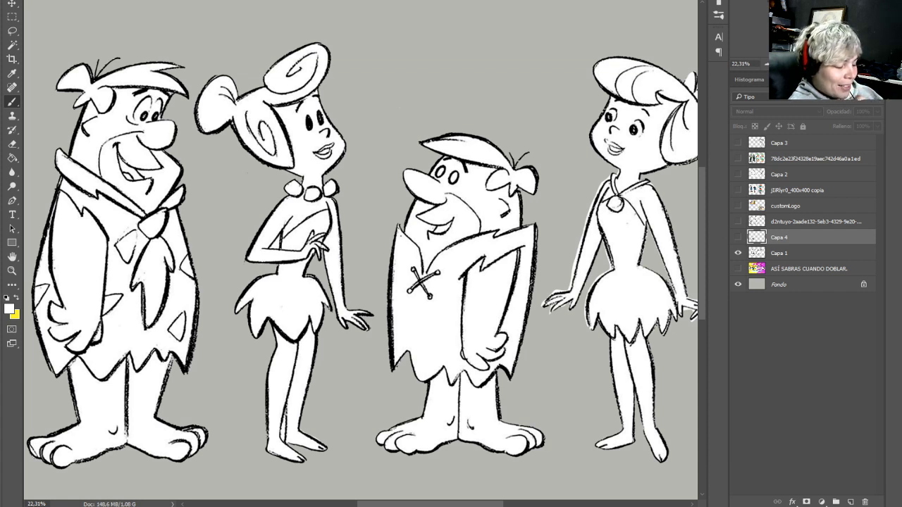
pyautogui.click(738, 238)
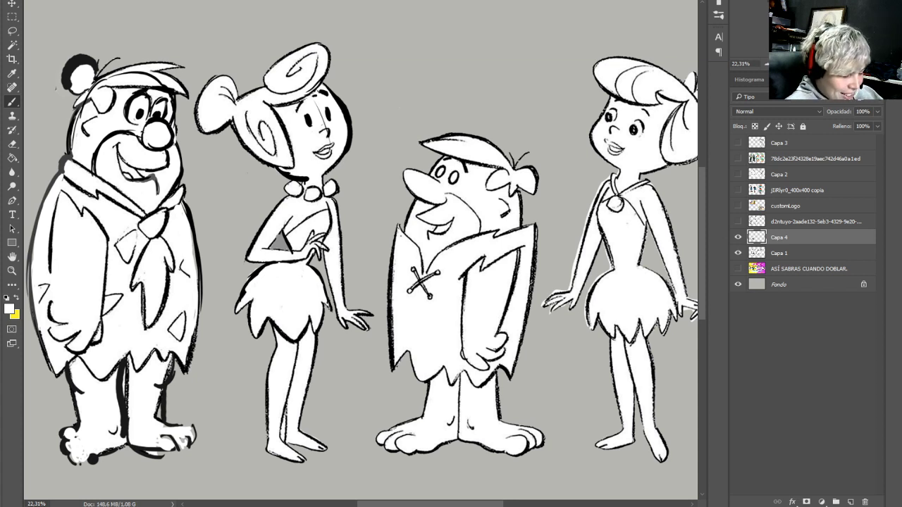
# Reshape the short man's head by filling the nape white and painting background grey around his jaw to round it off
pyautogui.moveTo(427, 258); pyautogui.dragTo(293, 234)
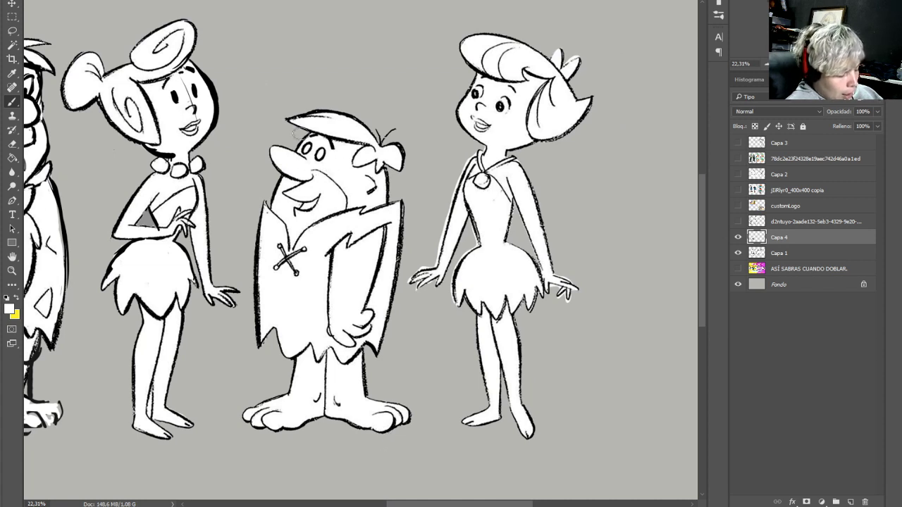
pyautogui.keyDown('alt'); pyautogui.click(272, 198); pyautogui.keyUp('alt')
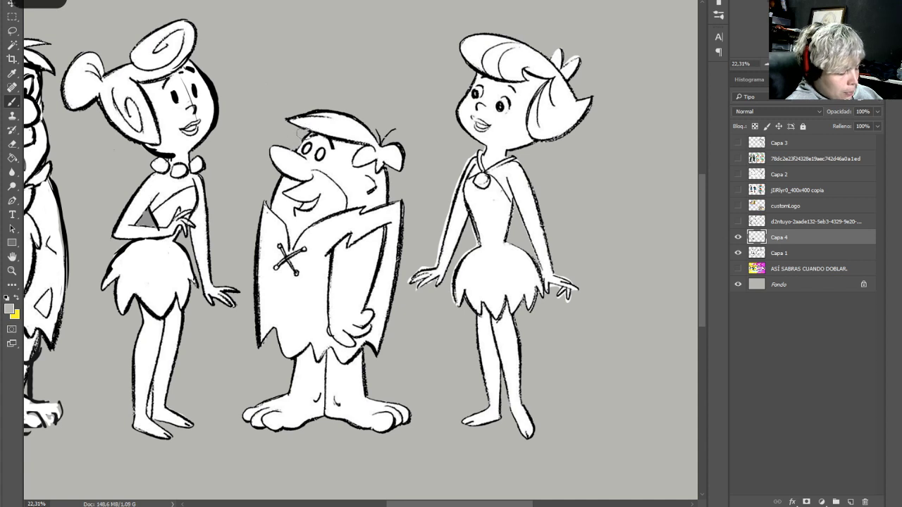
pyautogui.moveTo(285, 178)
pyautogui.mouseDown()
pyautogui.moveTo(287, 208)
pyautogui.moveTo(304, 223)
pyautogui.mouseUp()
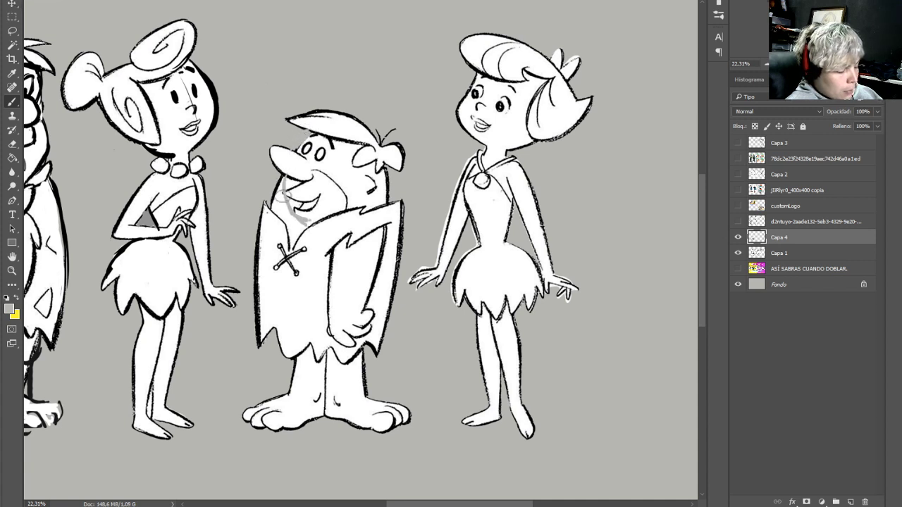
pyautogui.moveTo(387, 191)
pyautogui.mouseDown()
pyautogui.moveTo(382, 206)
pyautogui.moveTo(384, 173)
pyautogui.mouseUp()
pyautogui.keyDown('alt'); pyautogui.click(381, 222); pyautogui.keyUp('alt')
pyautogui.keyDown('alt'); pyautogui.click(269, 189); pyautogui.keyUp('alt')
pyautogui.moveTo(271, 210)
pyautogui.mouseDown()
pyautogui.moveTo(278, 175)
pyautogui.moveTo(280, 210)
pyautogui.moveTo(282, 203)
pyautogui.moveTo(299, 225)
pyautogui.moveTo(280, 203)
pyautogui.moveTo(287, 208)
pyautogui.mouseUp()
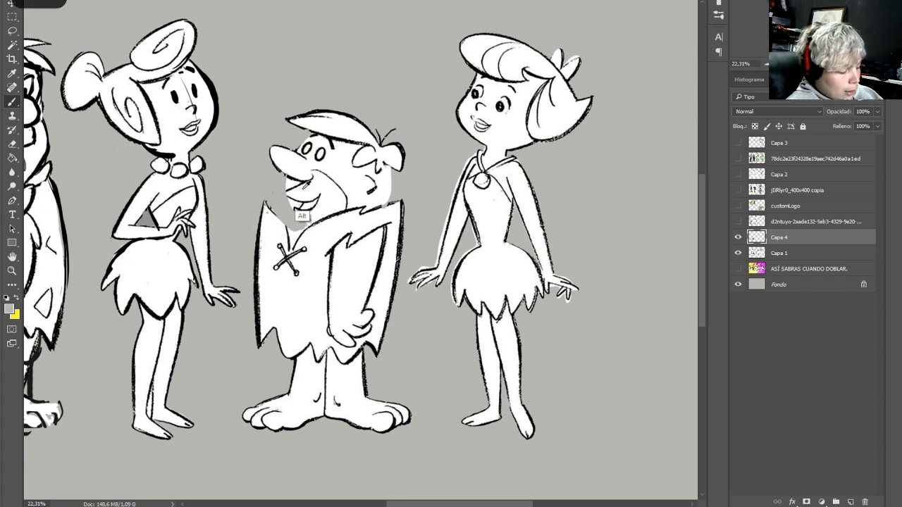
# Outline the short man's rounded head in black along the jaw, chin, nape and forehead
pyautogui.keyDown('alt'); pyautogui.click(328, 165); pyautogui.keyUp('alt')
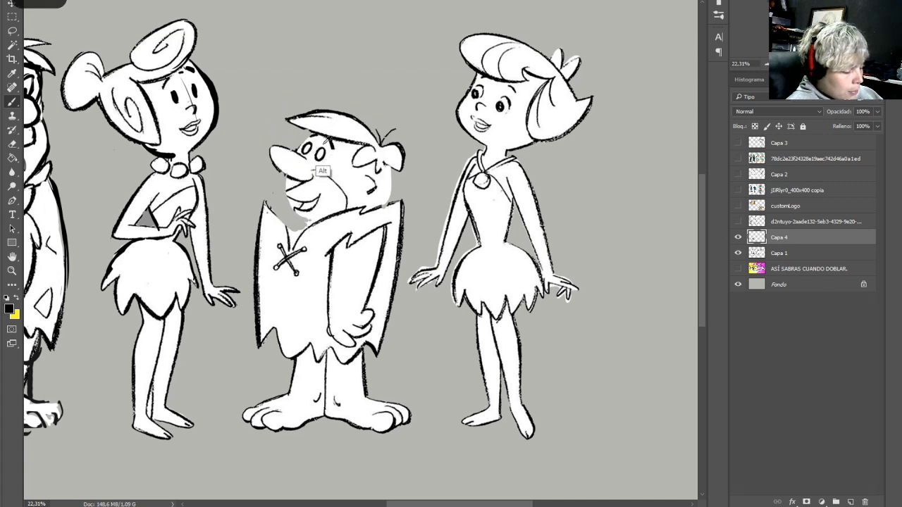
pyautogui.moveTo(289, 205); pyautogui.dragTo(310, 222)
pyautogui.moveTo(287, 176); pyautogui.dragTo(314, 221)
pyautogui.moveTo(380, 205); pyautogui.dragTo(388, 187)
pyautogui.moveTo(295, 147); pyautogui.dragTo(311, 134)
# Draw a rounded black chest curve on the short man and paint out the tunic's pointed shoulder corners with background grey
pyautogui.moveTo(298, 232)
pyautogui.mouseDown()
pyautogui.moveTo(271, 253)
pyautogui.moveTo(274, 243)
pyautogui.moveTo(259, 292)
pyautogui.mouseUp()
pyautogui.moveTo(269, 264)
pyautogui.mouseDown()
pyautogui.moveTo(304, 229)
pyautogui.moveTo(261, 290)
pyautogui.mouseUp()
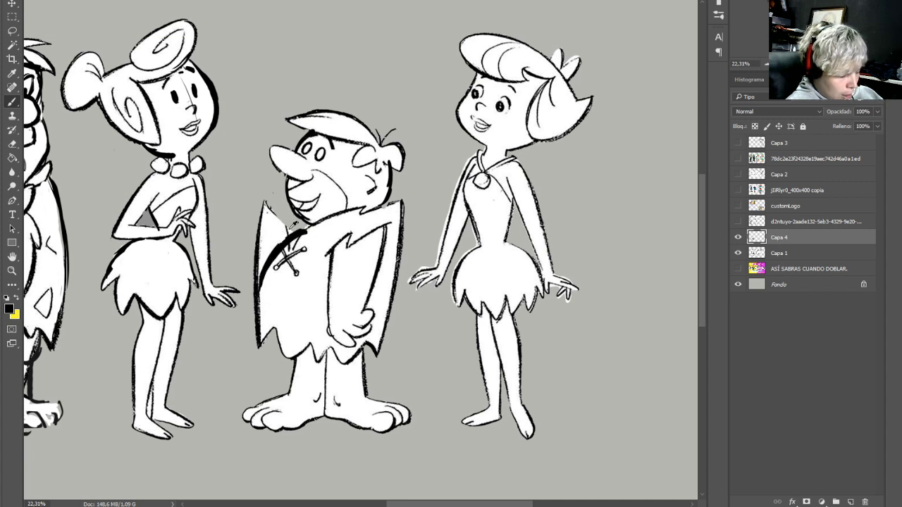
pyautogui.keyDown('alt'); pyautogui.click(293, 225); pyautogui.keyUp('alt')
pyautogui.moveTo(286, 236)
pyautogui.mouseDown()
pyautogui.moveTo(249, 282)
pyautogui.moveTo(262, 247)
pyautogui.mouseUp()
pyautogui.rightClick(261, 249)
pyautogui.moveTo(265, 209)
pyautogui.mouseDown()
pyautogui.moveTo(259, 250)
pyautogui.moveTo(268, 235)
pyautogui.mouseUp()
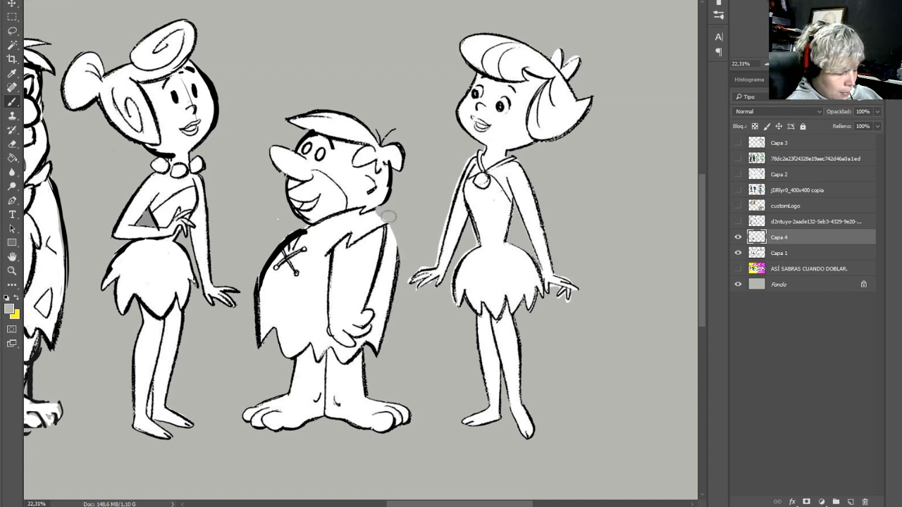
# Outline the short man's back with a rounded black stroke and paint out the old line behind his arm in white
pyautogui.keyDown('alt'); pyautogui.click(302, 262); pyautogui.keyUp('alt')
pyautogui.keyDown('alt'); pyautogui.click(255, 303); pyautogui.keyUp('alt')
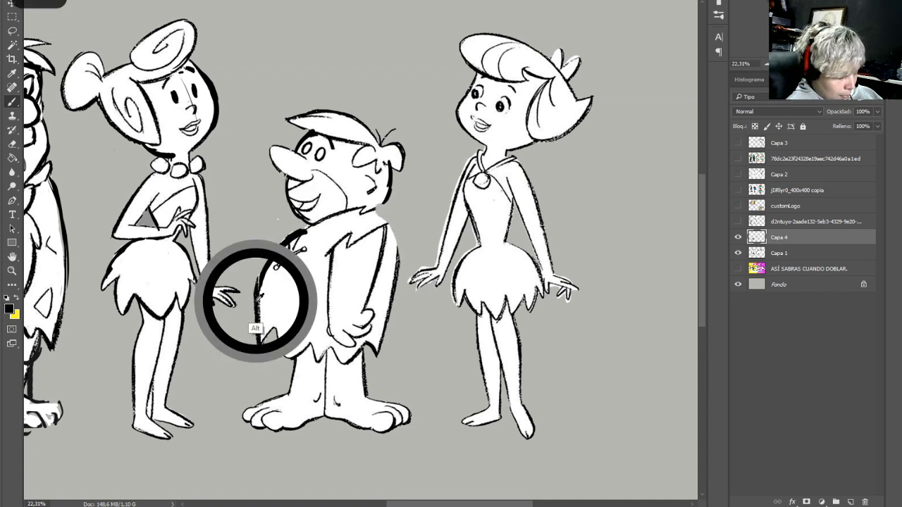
pyautogui.moveTo(386, 218); pyautogui.dragTo(396, 280)
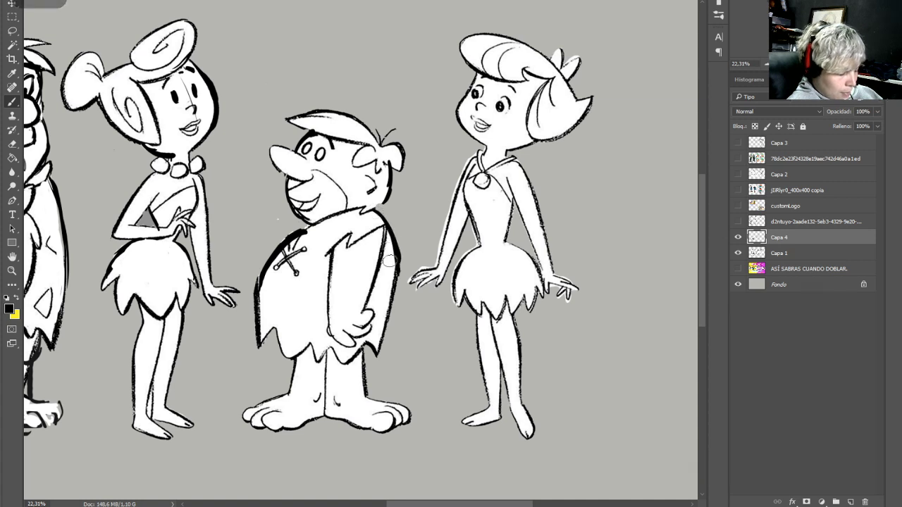
pyautogui.keyDown('alt'); pyautogui.click(386, 292); pyautogui.keyUp('alt')
pyautogui.moveTo(375, 233); pyautogui.dragTo(383, 258)
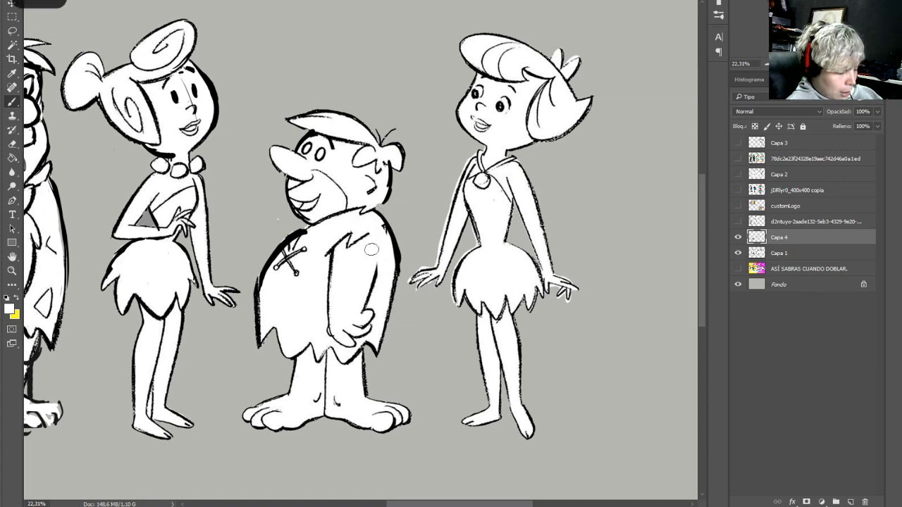
# Undo the thick black arc over the short man's torso and trace his back and shoulder curve in yellow
pyautogui.keyDown('alt'); pyautogui.click(392, 264); pyautogui.keyUp('alt')
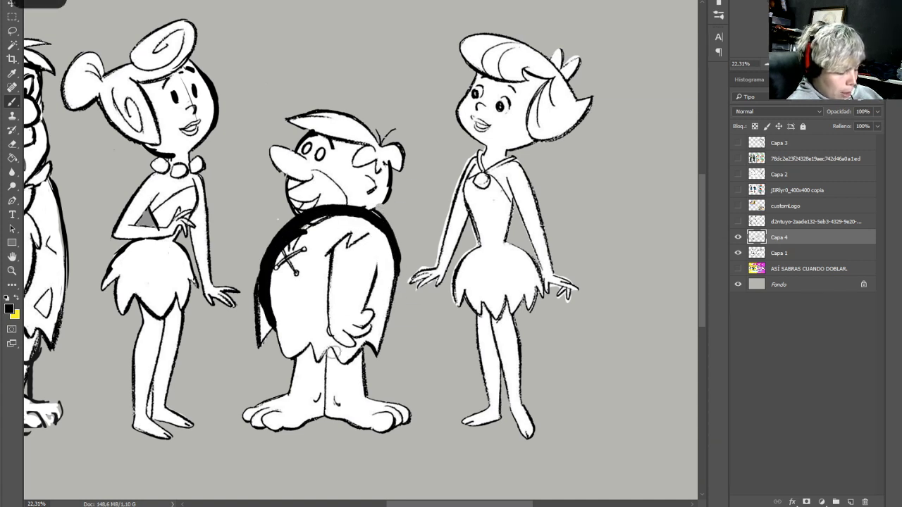
pyautogui.hotkey('ctrl', 'z')
pyautogui.click(19, 300)
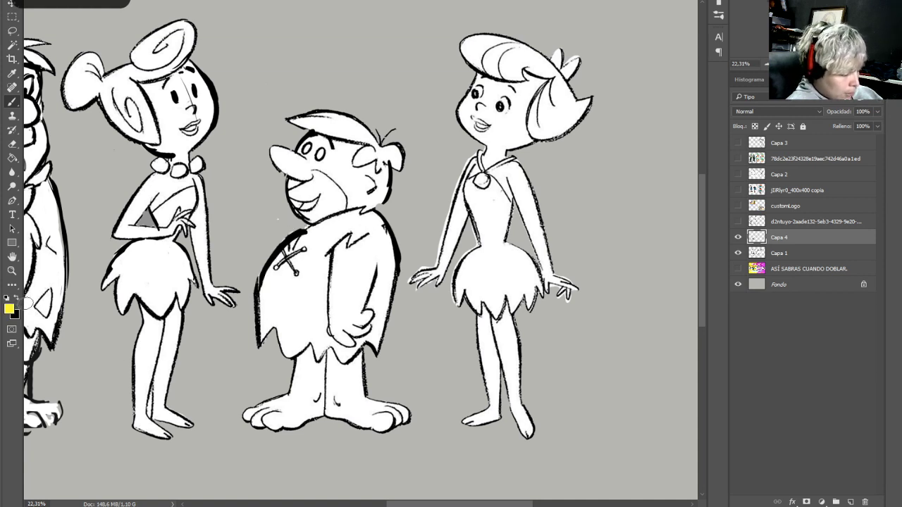
pyautogui.moveTo(387, 310); pyautogui.dragTo(302, 247)
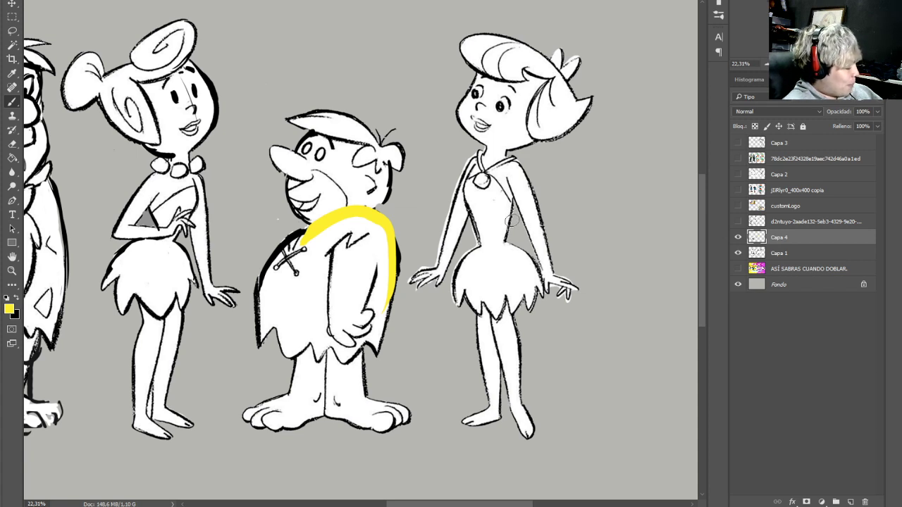
# Display the d2ntuyo layer with the pencil-sketched heads for reference, and hide it again
pyautogui.click(738, 222)
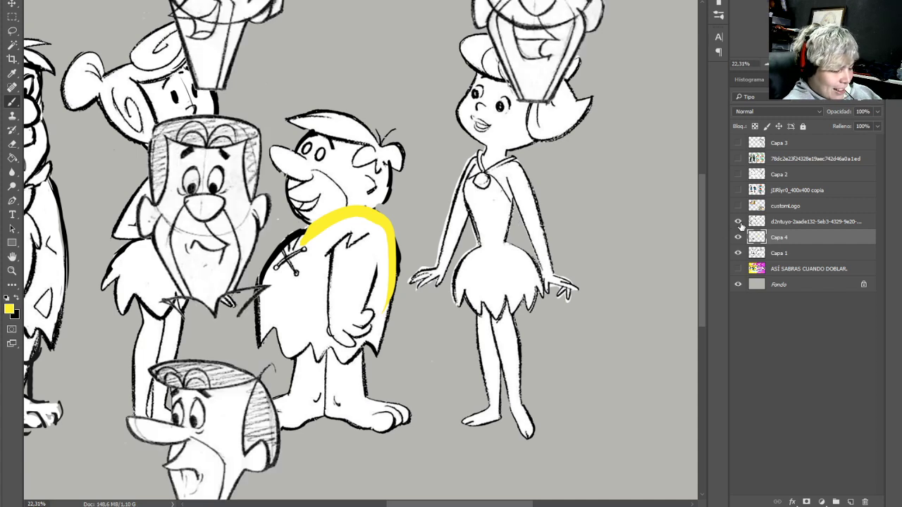
pyautogui.moveTo(360, 254); pyautogui.dragTo(407, 214)
pyautogui.click(738, 222)
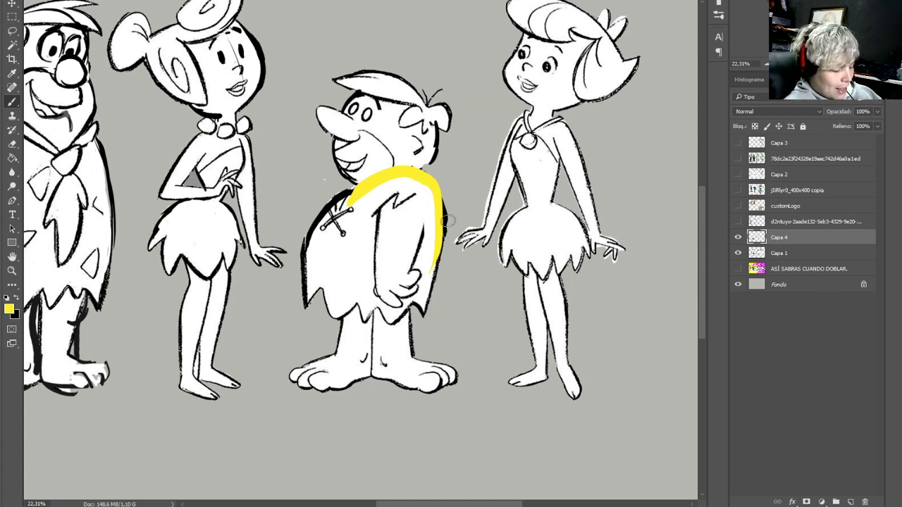
# Extend the yellow curve over the short man's shoulder and down his chest, and hide the Capa 4 layer
pyautogui.moveTo(424, 296)
pyautogui.mouseDown()
pyautogui.moveTo(436, 200)
pyautogui.moveTo(405, 171)
pyautogui.moveTo(323, 227)
pyautogui.mouseUp()
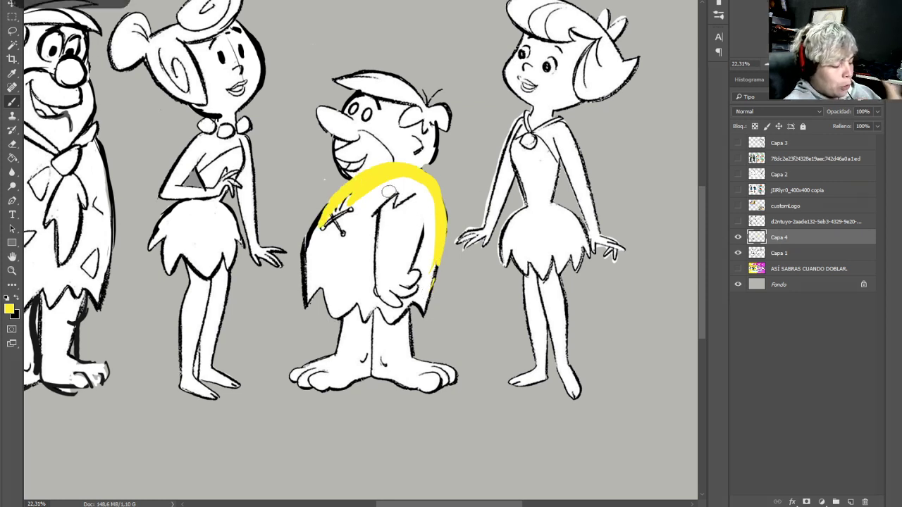
pyautogui.click(738, 237)
pyautogui.click(737, 238)
pyautogui.click(737, 238)
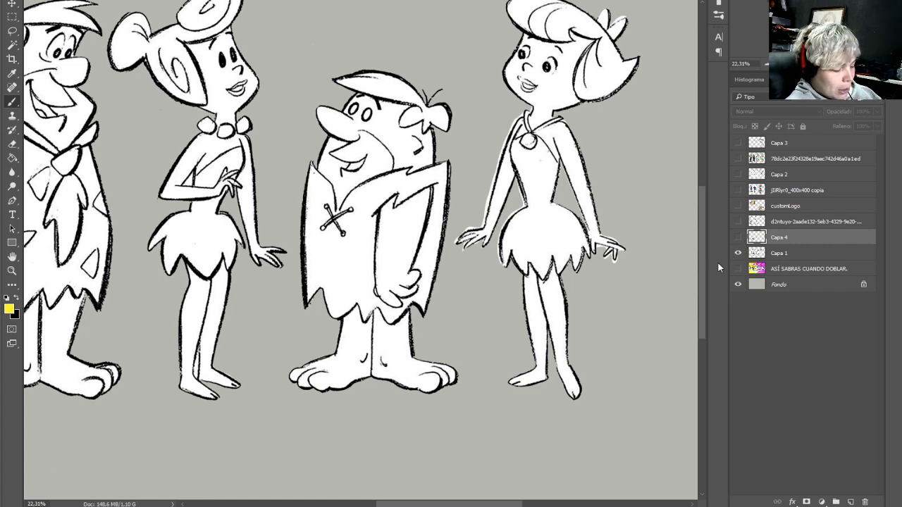
# Add a new layer above Capa 1 and draw a yellow box around the original short man's torso
pyautogui.click(778, 255)
pyautogui.click(850, 502)
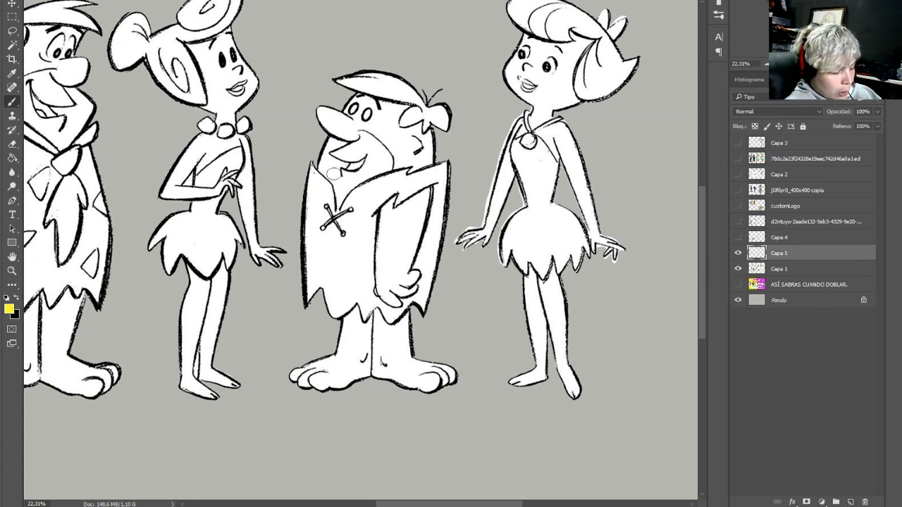
pyautogui.moveTo(314, 172)
pyautogui.mouseDown()
pyautogui.moveTo(449, 188)
pyautogui.moveTo(424, 302)
pyautogui.moveTo(318, 289)
pyautogui.moveTo(317, 180)
pyautogui.mouseUp()
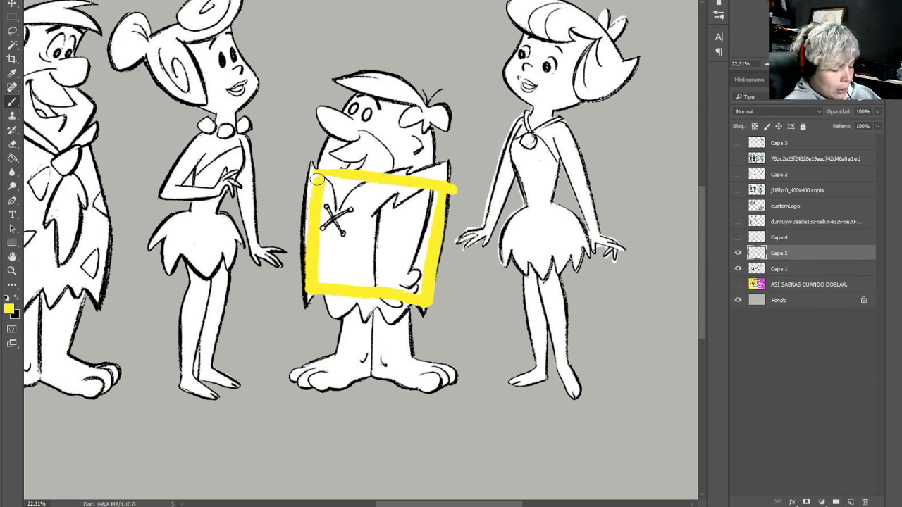
pyautogui.moveTo(341, 112); pyautogui.dragTo(409, 160)
pyautogui.hotkey('ctrl', 'z')
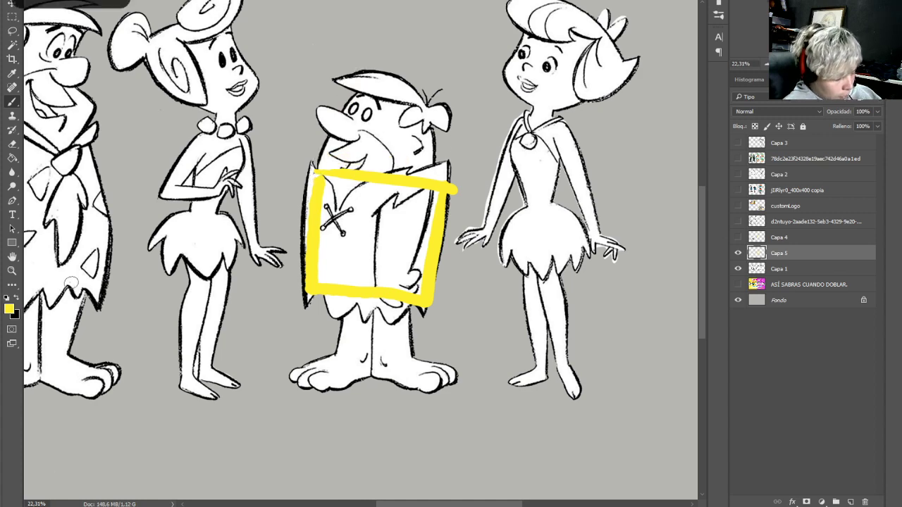
# Change the brush colour to pink #f948b4 and frame the short man's head with a four-sided block
pyautogui.click(9, 310)
pyautogui.click(662, 45)
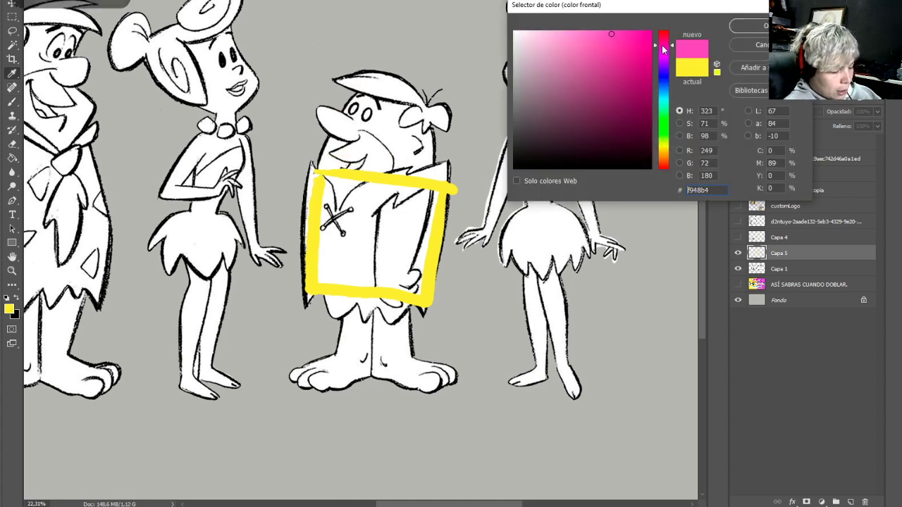
pyautogui.click(749, 25)
pyautogui.moveTo(310, 170)
pyautogui.mouseDown()
pyautogui.moveTo(356, 77)
pyautogui.moveTo(438, 95)
pyautogui.moveTo(424, 176)
pyautogui.mouseUp()
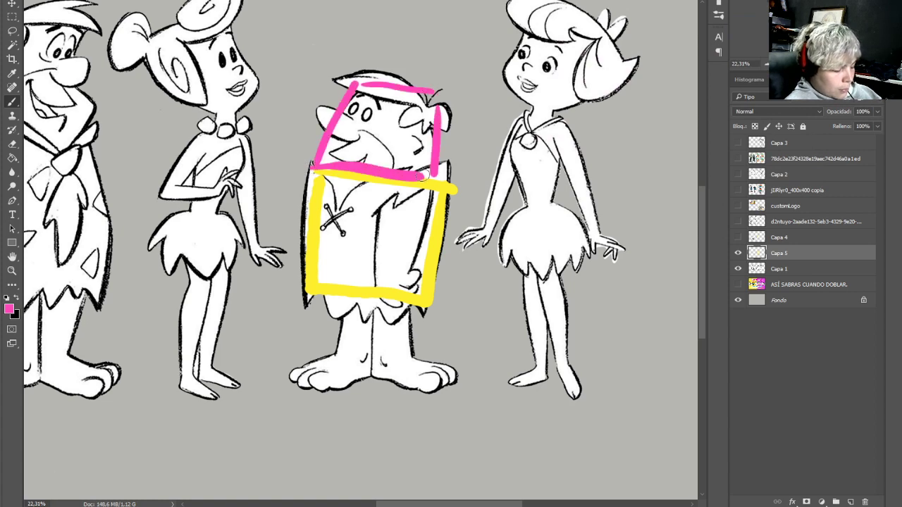
# Change the brush colour to blue and frame the short man's legs and feet with a box
pyautogui.click(9, 308)
pyautogui.click(666, 89)
pyautogui.press('Return')
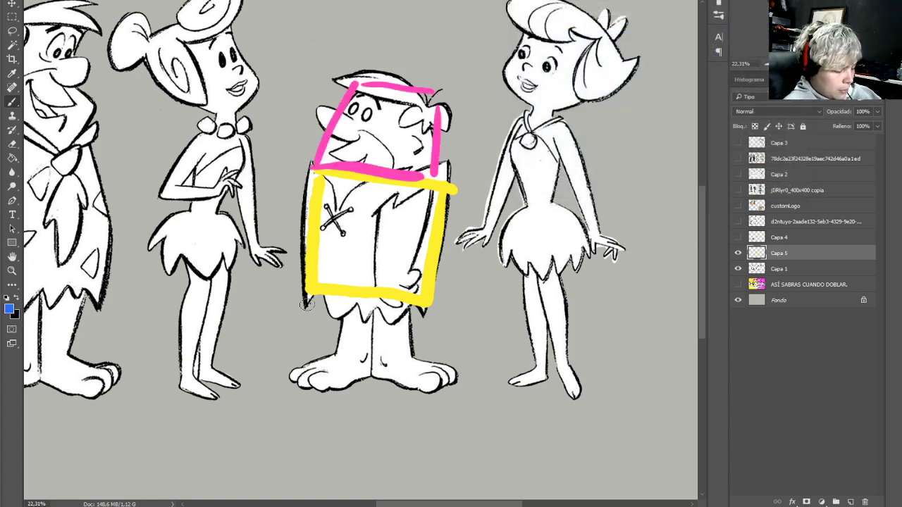
pyautogui.moveTo(306, 304)
pyautogui.mouseDown()
pyautogui.moveTo(298, 387)
pyautogui.moveTo(430, 382)
pyautogui.moveTo(433, 301)
pyautogui.mouseUp()
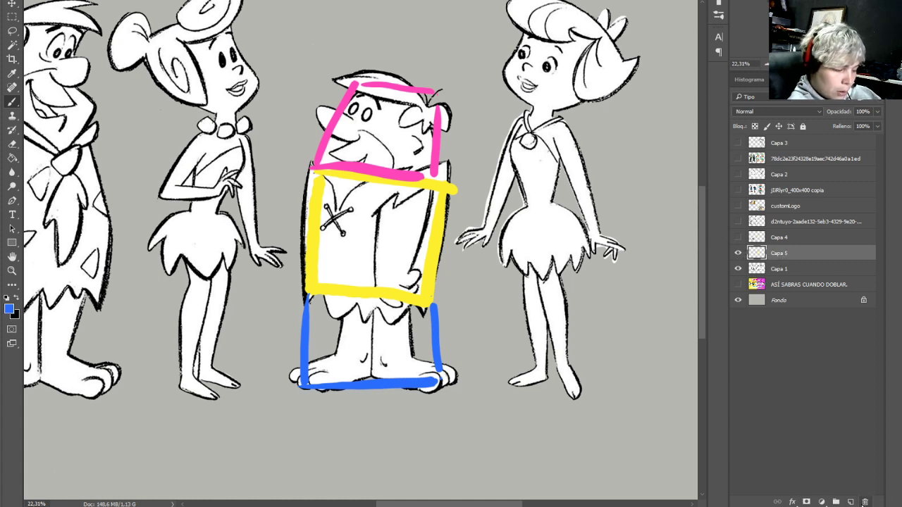
# Delete the Capa 5 layer with the coloured boxes and show the Capa 4 redraw again
pyautogui.click(864, 502)
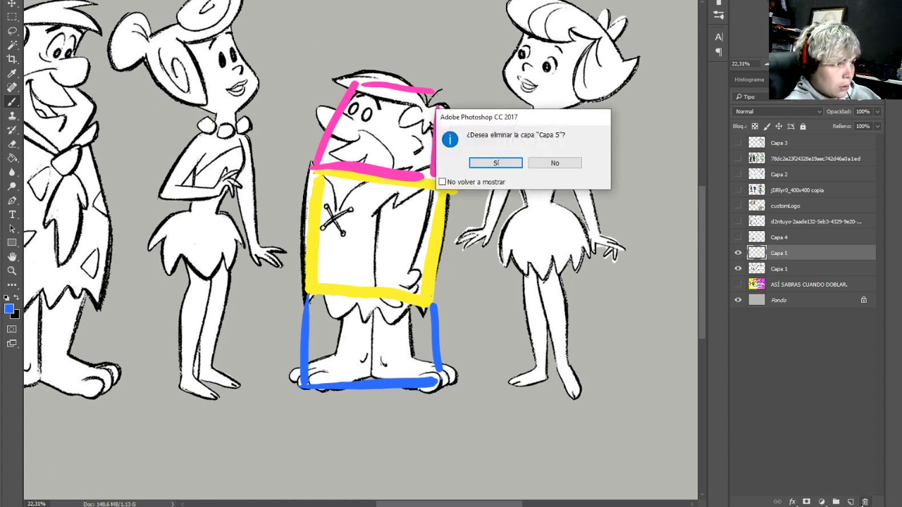
pyautogui.click(497, 164)
pyautogui.doubleClick(778, 252)
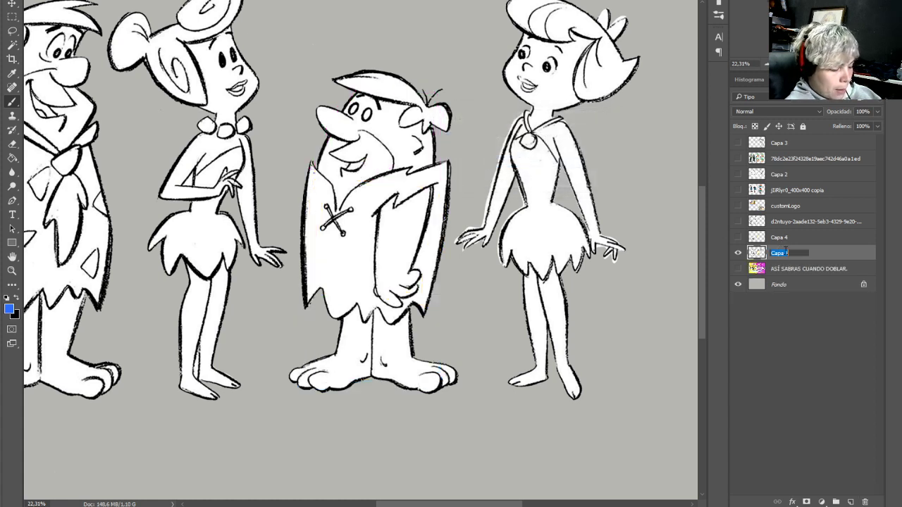
pyautogui.click(744, 238)
pyautogui.click(737, 237)
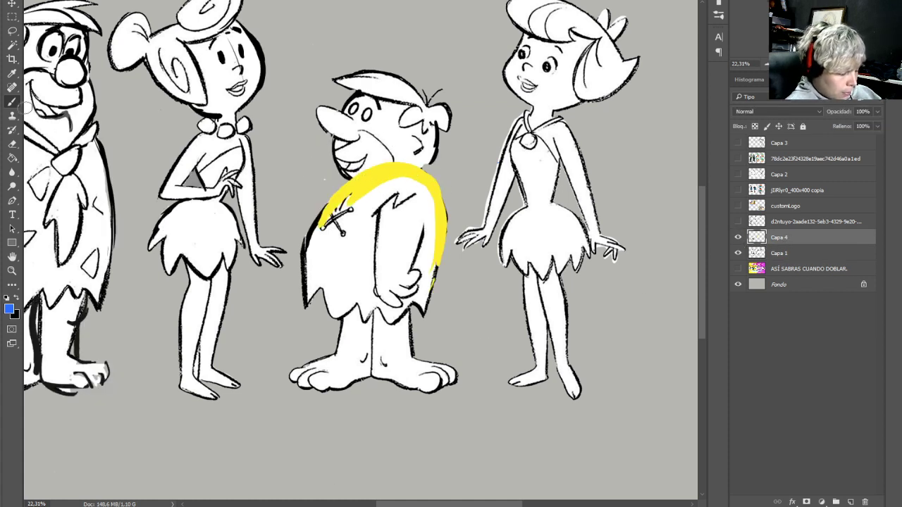
# Trace the short man's back, shoulder and neckline in black along the yellow guide on Capa 4
pyautogui.keyDown('alt'); pyautogui.click(412, 219); pyautogui.keyUp('alt')
pyautogui.keyDown('alt'); pyautogui.click(424, 236); pyautogui.keyUp('alt')
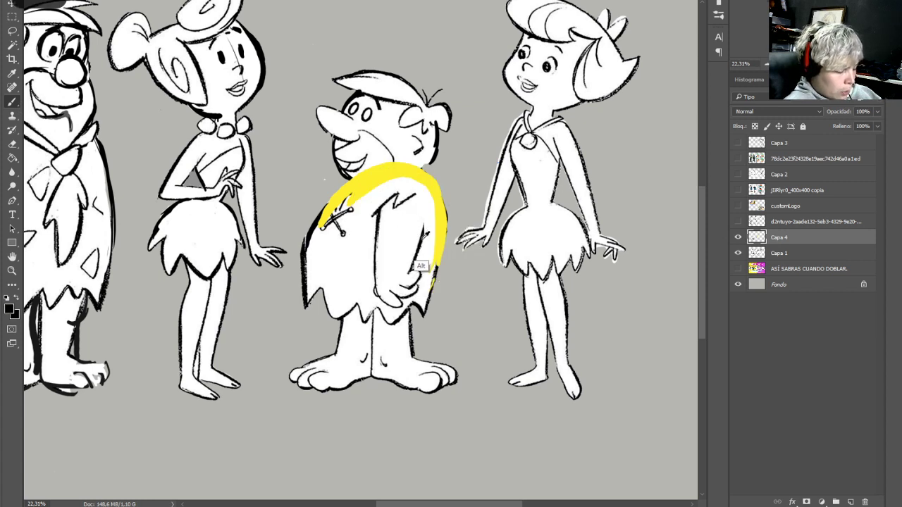
pyautogui.moveTo(431, 283); pyautogui.dragTo(444, 209)
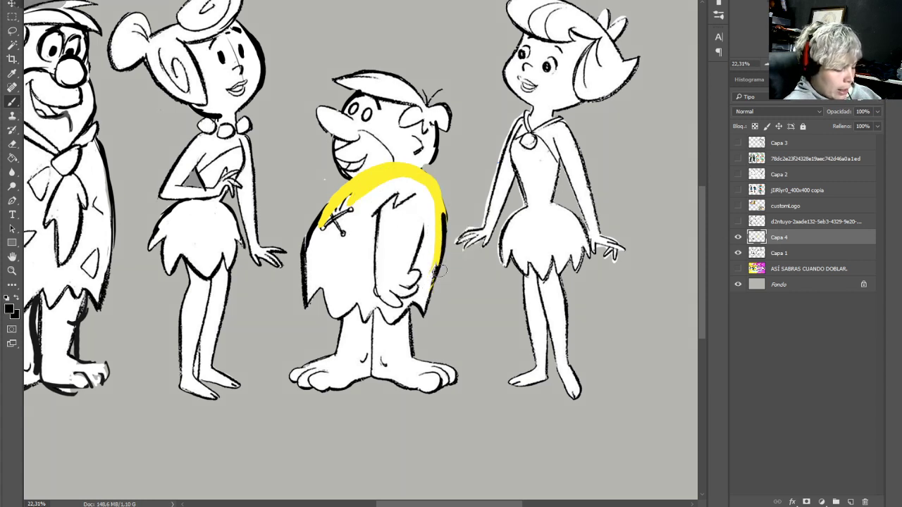
pyautogui.moveTo(434, 280)
pyautogui.mouseDown()
pyautogui.moveTo(444, 218)
pyautogui.moveTo(429, 180)
pyautogui.moveTo(402, 171)
pyautogui.moveTo(352, 182)
pyautogui.moveTo(337, 197)
pyautogui.moveTo(412, 165)
pyautogui.mouseUp()
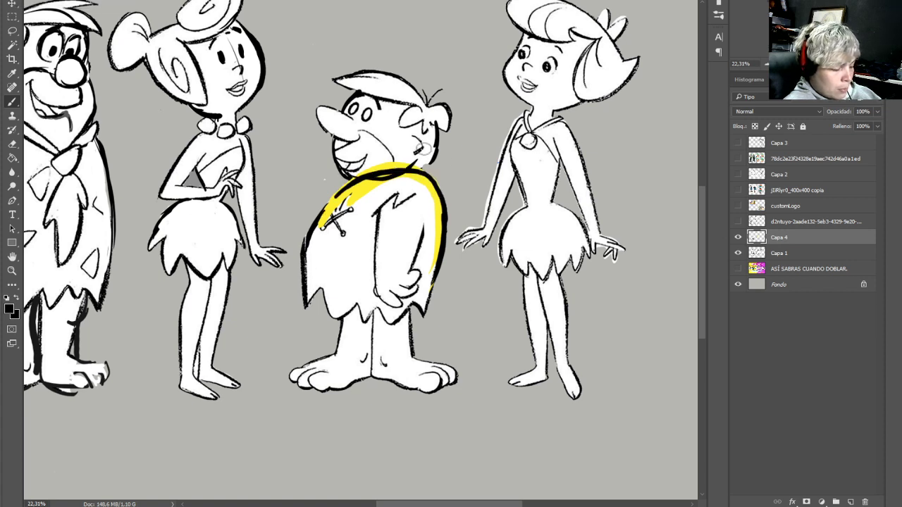
pyautogui.moveTo(354, 174)
pyautogui.mouseDown()
pyautogui.moveTo(374, 180)
pyautogui.moveTo(383, 211)
pyautogui.moveTo(395, 182)
pyautogui.moveTo(385, 192)
pyautogui.moveTo(412, 169)
pyautogui.moveTo(426, 153)
pyautogui.mouseUp()
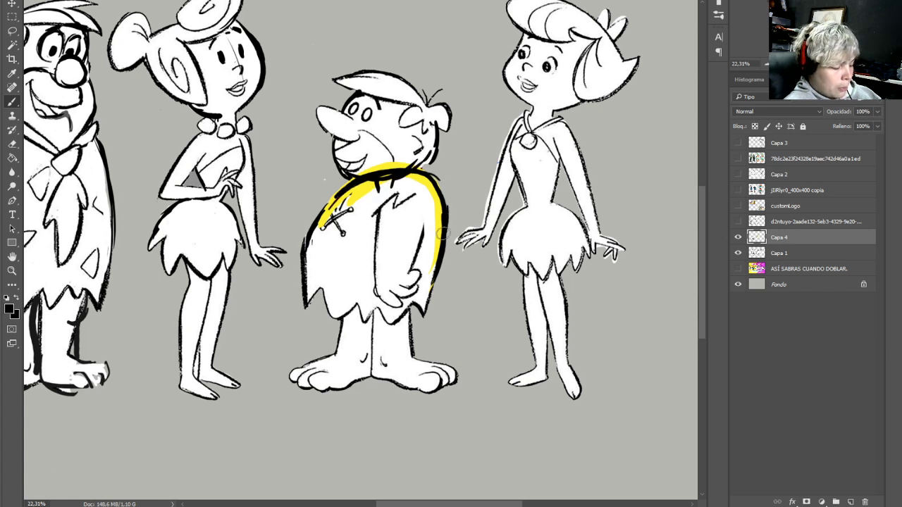
# Redraw the short man's arm with a thick black outline and a rounded shoulder
pyautogui.moveTo(427, 215); pyautogui.dragTo(468, 224)
pyautogui.hotkey('ctrl', 'z')
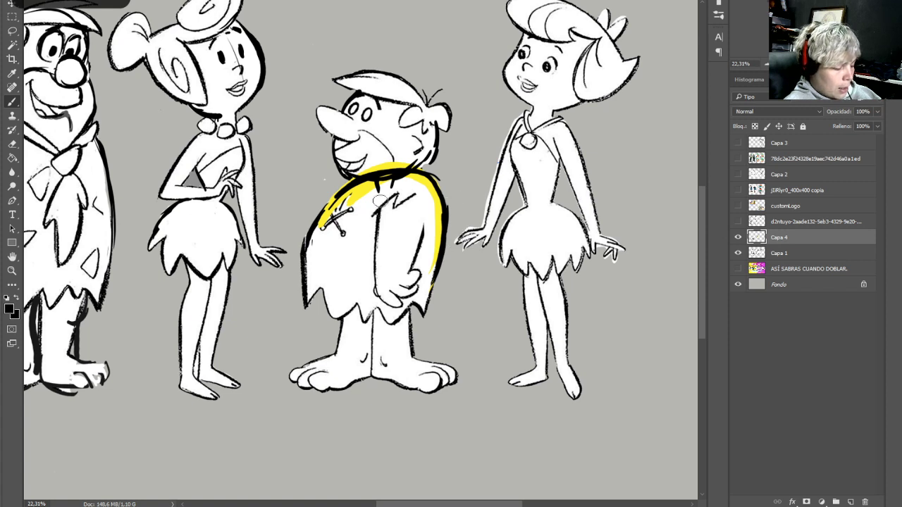
pyautogui.moveTo(422, 243)
pyautogui.mouseDown()
pyautogui.moveTo(420, 192)
pyautogui.moveTo(398, 184)
pyautogui.moveTo(379, 234)
pyautogui.mouseUp()
pyautogui.moveTo(376, 268)
pyautogui.mouseDown()
pyautogui.moveTo(380, 241)
pyautogui.moveTo(372, 285)
pyautogui.moveTo(380, 294)
pyautogui.moveTo(382, 231)
pyautogui.mouseUp()
# Paint the short man's front leg wider in white and separate the legs with a grey gap
pyautogui.press('x')
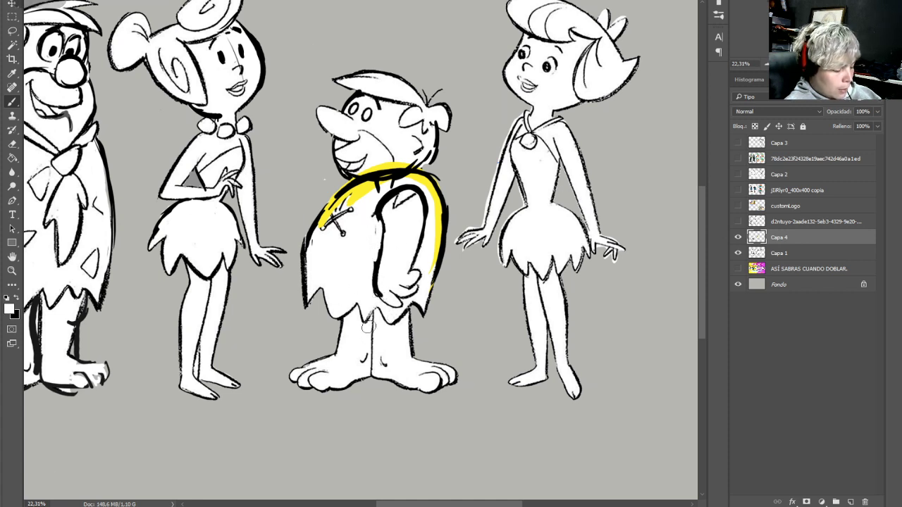
pyautogui.press('alt')
pyautogui.moveTo(310, 300)
pyautogui.mouseDown()
pyautogui.moveTo(320, 356)
pyautogui.moveTo(311, 317)
pyautogui.moveTo(333, 363)
pyautogui.mouseUp()
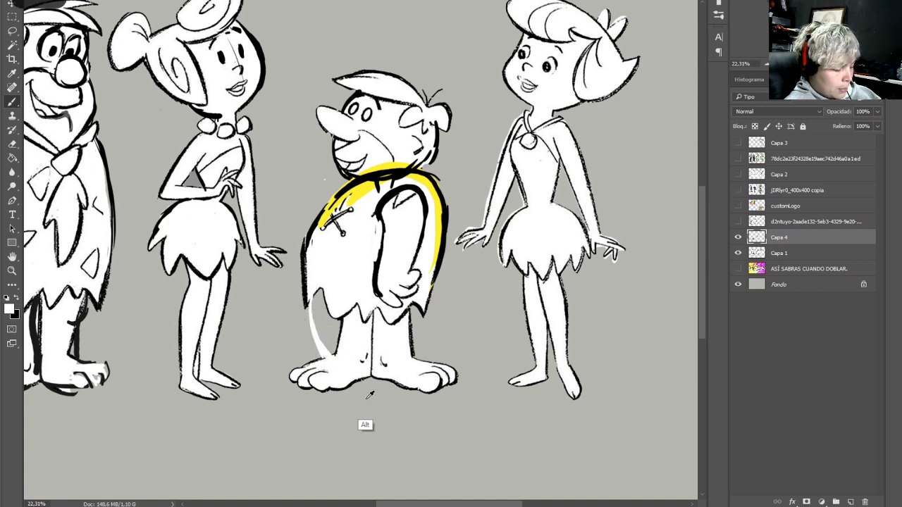
pyautogui.keyDown('alt'); pyautogui.click(358, 337); pyautogui.keyUp('alt')
pyautogui.moveTo(352, 311)
pyautogui.mouseDown()
pyautogui.moveTo(368, 352)
pyautogui.moveTo(324, 312)
pyautogui.moveTo(324, 335)
pyautogui.moveTo(317, 317)
pyautogui.moveTo(326, 345)
pyautogui.mouseUp()
pyautogui.keyDown('alt'); pyautogui.click(348, 372); pyautogui.keyUp('alt')
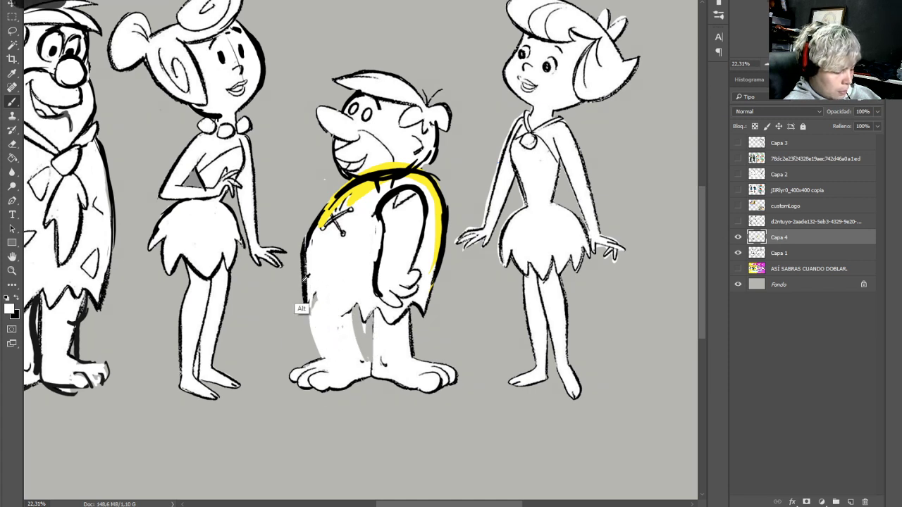
# Redraw the tunic's jagged hem in black and paint out the near foot's toes with background grey
pyautogui.keyDown('alt'); pyautogui.click(305, 297); pyautogui.keyUp('alt')
pyautogui.moveTo(314, 291)
pyautogui.mouseDown()
pyautogui.moveTo(331, 317)
pyautogui.moveTo(346, 286)
pyautogui.moveTo(366, 319)
pyautogui.moveTo(376, 301)
pyautogui.moveTo(385, 313)
pyautogui.moveTo(428, 320)
pyautogui.moveTo(369, 345)
pyautogui.mouseUp()
pyautogui.keyDown('alt'); pyautogui.click(387, 348); pyautogui.keyUp('alt')
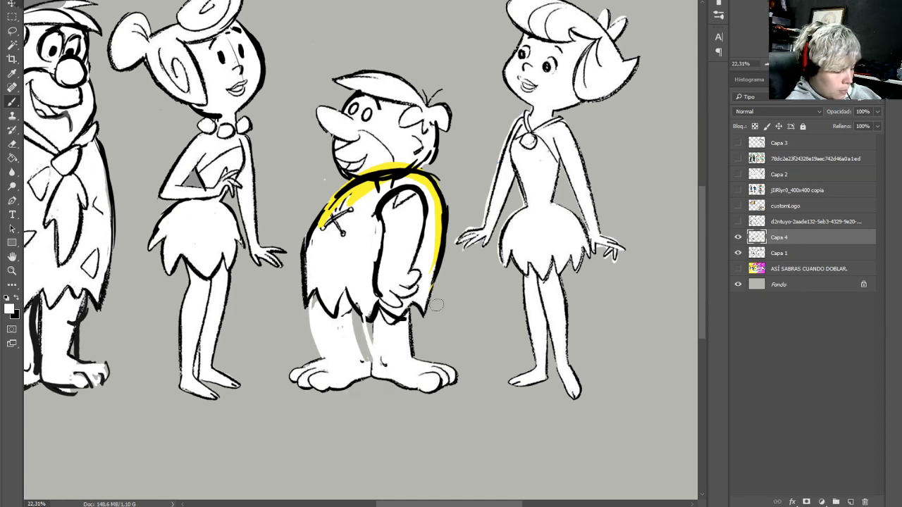
pyautogui.keyDown('alt'); pyautogui.click(441, 331); pyautogui.keyUp('alt')
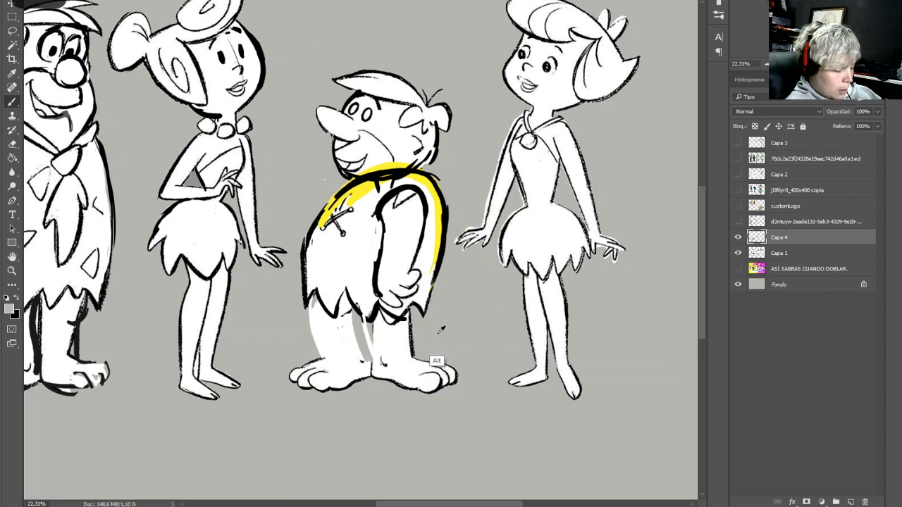
pyautogui.moveTo(442, 331)
pyautogui.mouseDown()
pyautogui.moveTo(446, 358)
pyautogui.moveTo(431, 343)
pyautogui.moveTo(413, 386)
pyautogui.moveTo(422, 380)
pyautogui.mouseUp()
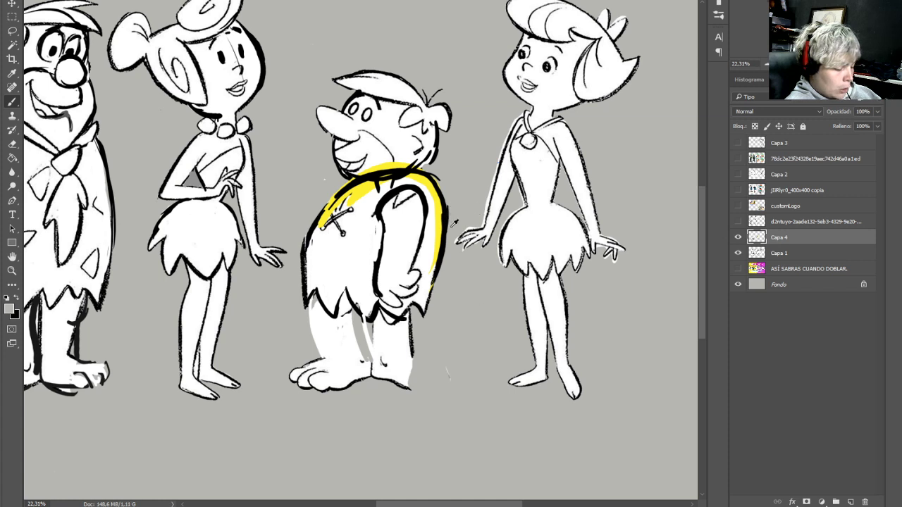
# Outline the short man's near leg and a rounded foot with thick black strokes
pyautogui.press('x')
pyautogui.moveTo(465, 372)
pyautogui.mouseDown()
pyautogui.moveTo(527, 296)
pyautogui.moveTo(461, 373)
pyautogui.mouseUp()
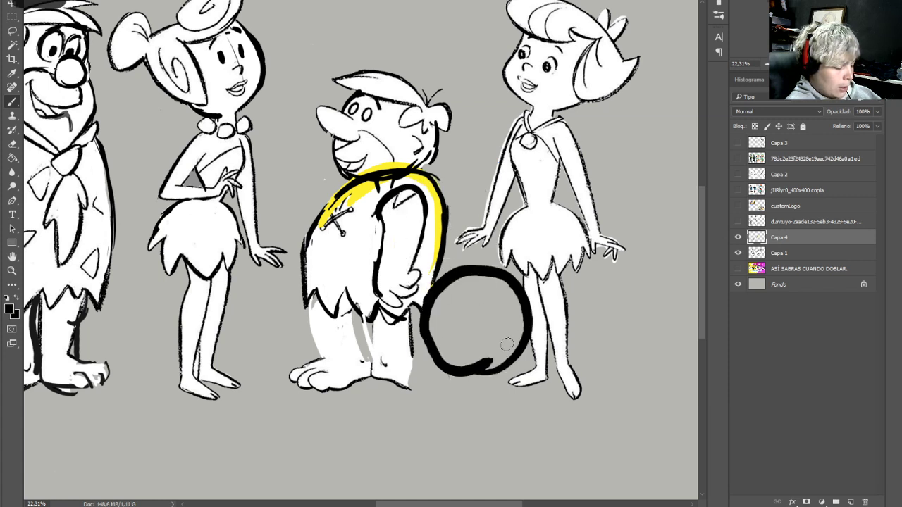
pyautogui.hotkey('ctrl', 'z')
pyautogui.moveTo(362, 310); pyautogui.dragTo(380, 356)
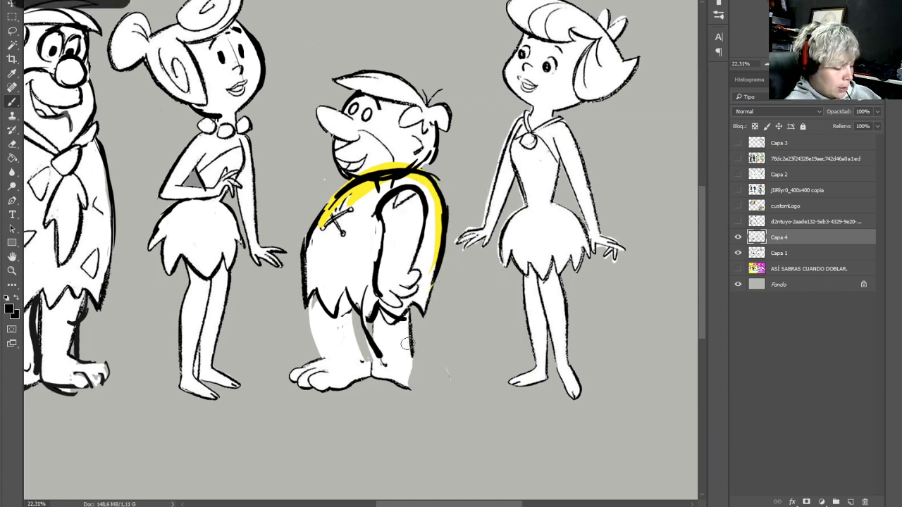
pyautogui.moveTo(408, 315); pyautogui.dragTo(420, 358)
pyautogui.moveTo(398, 313)
pyautogui.mouseDown()
pyautogui.moveTo(421, 377)
pyautogui.moveTo(416, 364)
pyautogui.moveTo(422, 371)
pyautogui.moveTo(394, 396)
pyautogui.moveTo(352, 392)
pyautogui.mouseUp()
pyautogui.moveTo(360, 363)
pyautogui.mouseDown()
pyautogui.moveTo(371, 376)
pyautogui.moveTo(389, 358)
pyautogui.mouseUp()
pyautogui.moveTo(381, 338)
pyautogui.mouseDown()
pyautogui.moveTo(369, 350)
pyautogui.moveTo(386, 374)
pyautogui.moveTo(374, 354)
pyautogui.moveTo(362, 374)
pyautogui.moveTo(370, 399)
pyautogui.moveTo(428, 392)
pyautogui.mouseUp()
pyautogui.moveTo(420, 357); pyautogui.dragTo(427, 391)
# Clean up the gap between the legs and outline the short man's far leg and foot in black
pyautogui.moveTo(385, 364)
pyautogui.mouseDown()
pyautogui.moveTo(357, 377)
pyautogui.moveTo(375, 391)
pyautogui.moveTo(381, 379)
pyautogui.moveTo(373, 386)
pyautogui.moveTo(411, 388)
pyautogui.moveTo(413, 351)
pyautogui.moveTo(351, 309)
pyautogui.mouseUp()
pyautogui.keyDown('alt'); pyautogui.click(402, 343); pyautogui.keyUp('alt')
pyautogui.keyDown('alt'); pyautogui.click(375, 356); pyautogui.keyUp('alt')
pyautogui.moveTo(351, 309); pyautogui.dragTo(365, 362)
pyautogui.moveTo(311, 298)
pyautogui.mouseDown()
pyautogui.moveTo(320, 349)
pyautogui.moveTo(307, 326)
pyautogui.moveTo(334, 368)
pyautogui.moveTo(325, 360)
pyautogui.moveTo(296, 365)
pyautogui.moveTo(296, 383)
pyautogui.moveTo(326, 393)
pyautogui.moveTo(355, 385)
pyautogui.mouseUp()
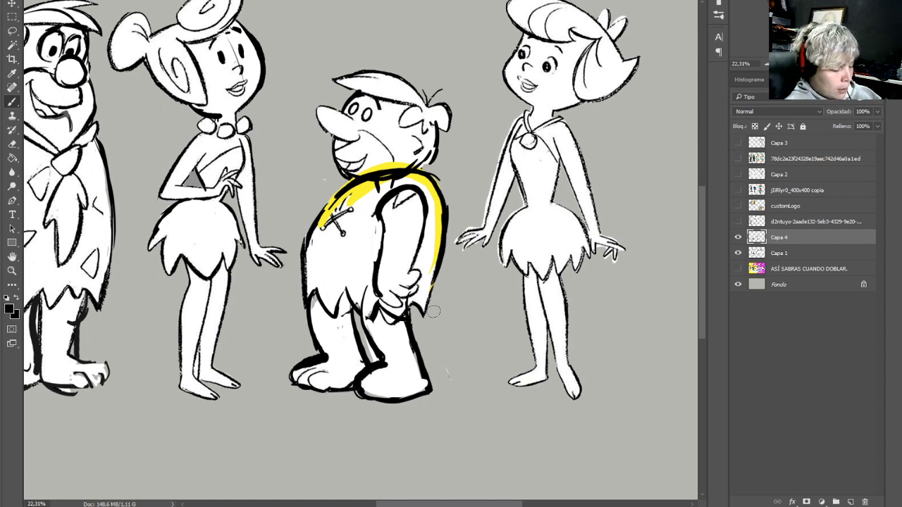
# Paint a bulging light grey muzzle on the short man with a black outline and an open mouth
pyautogui.keyDown('alt'); pyautogui.click(351, 147); pyautogui.keyUp('alt')
pyautogui.moveTo(352, 145)
pyautogui.mouseDown()
pyautogui.moveTo(337, 147)
pyautogui.moveTo(354, 163)
pyautogui.moveTo(323, 149)
pyautogui.moveTo(371, 148)
pyautogui.moveTo(336, 172)
pyautogui.moveTo(370, 146)
pyautogui.mouseUp()
pyautogui.keyDown('alt'); pyautogui.click(326, 157); pyautogui.keyUp('alt')
pyautogui.press('x')
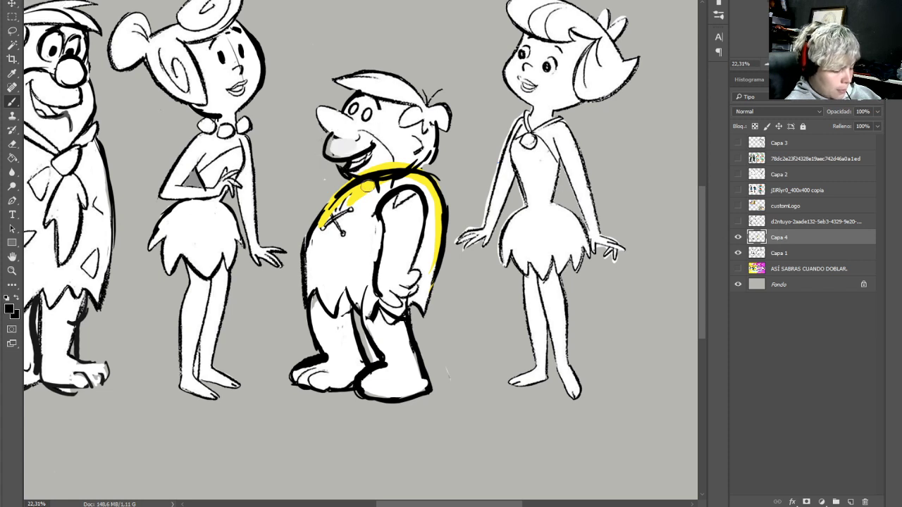
# Paint out the yellow under the short man's chin in white and redraw his cheek and neck lines
pyautogui.keyDown('alt'); pyautogui.click(396, 160); pyautogui.keyUp('alt')
pyautogui.moveTo(396, 186)
pyautogui.mouseDown()
pyautogui.moveTo(366, 173)
pyautogui.moveTo(398, 162)
pyautogui.moveTo(380, 165)
pyautogui.moveTo(396, 160)
pyautogui.moveTo(378, 151)
pyautogui.mouseUp()
pyautogui.keyDown('alt'); pyautogui.click(396, 202); pyautogui.keyUp('alt')
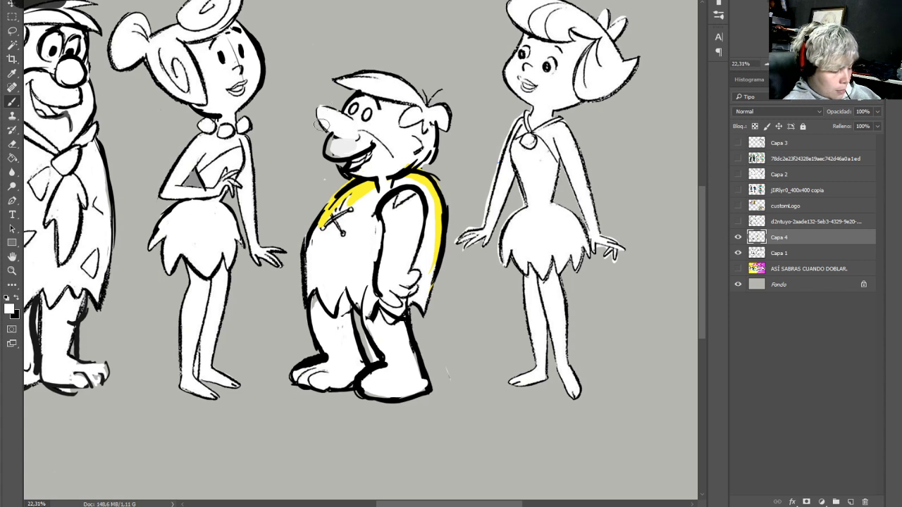
# Redraw the short man's nose larger and rounder with a black outline, and draw the collar line below his neck
pyautogui.moveTo(327, 103)
pyautogui.mouseDown()
pyautogui.moveTo(322, 127)
pyautogui.moveTo(346, 156)
pyautogui.moveTo(317, 112)
pyautogui.mouseUp()
pyautogui.keyDown('alt'); pyautogui.click(348, 158); pyautogui.keyUp('alt')
pyautogui.keyDown('alt'); pyautogui.click(349, 156); pyautogui.keyUp('alt')
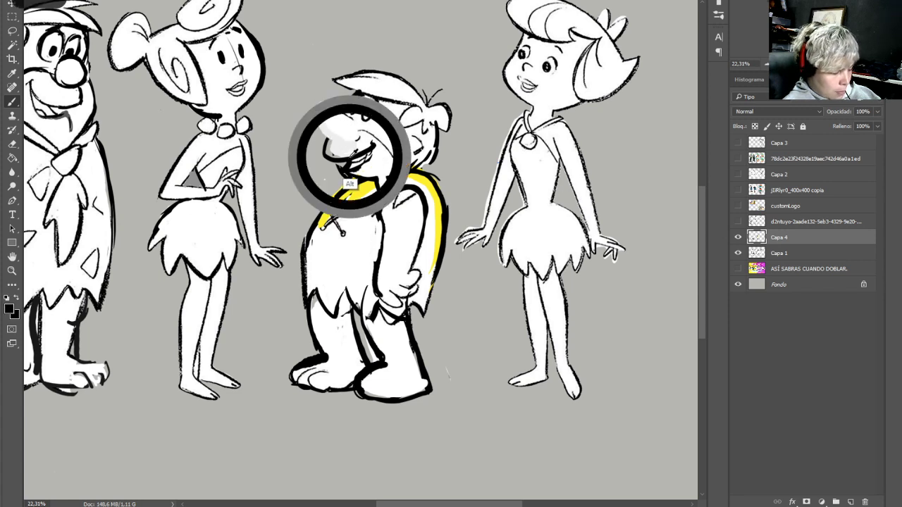
pyautogui.moveTo(321, 103)
pyautogui.mouseDown()
pyautogui.moveTo(327, 136)
pyautogui.moveTo(339, 142)
pyautogui.moveTo(352, 103)
pyautogui.moveTo(349, 121)
pyautogui.mouseUp()
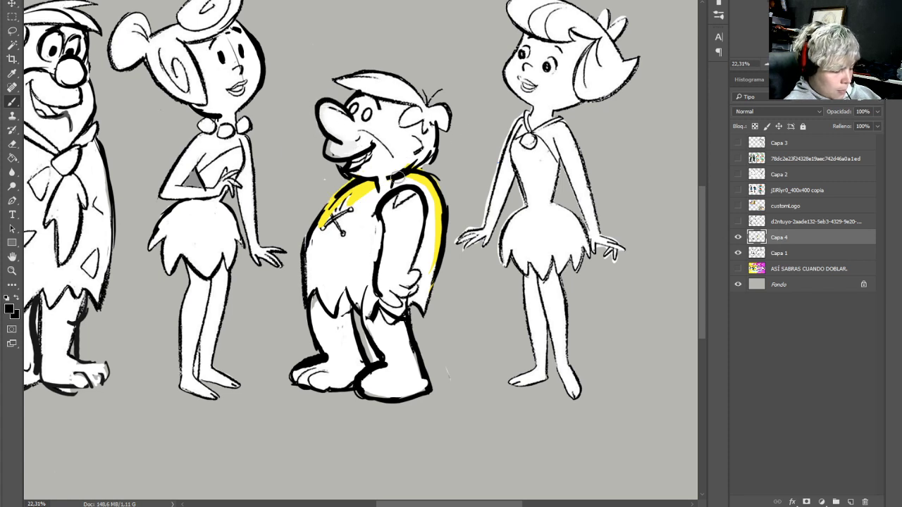
pyautogui.moveTo(367, 184)
pyautogui.mouseDown()
pyautogui.moveTo(373, 193)
pyautogui.moveTo(423, 175)
pyautogui.moveTo(426, 185)
pyautogui.mouseUp()
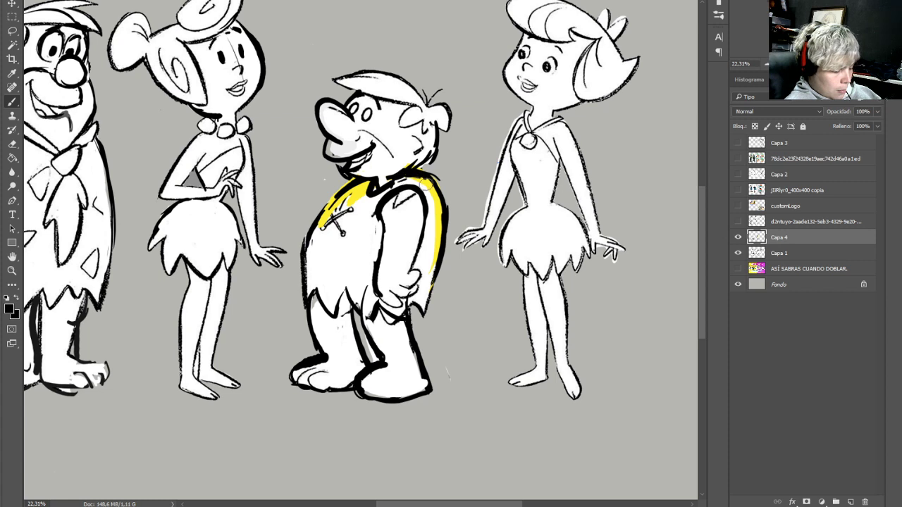
# Draw rounded toes in black on the short man's near foot
pyautogui.keyDown('alt'); pyautogui.click(443, 339); pyautogui.keyUp('alt')
pyautogui.keyDown('alt'); pyautogui.click(321, 387); pyautogui.keyUp('alt')
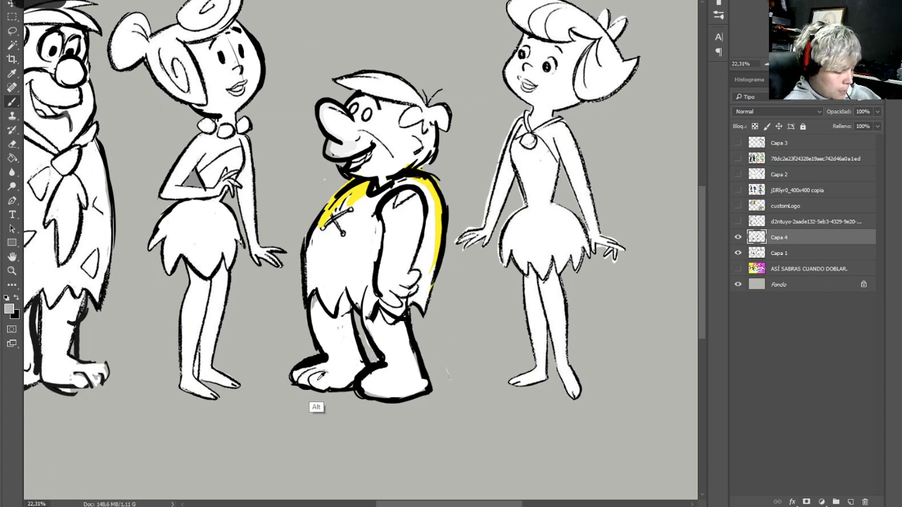
pyautogui.keyDown('alt'); pyautogui.click(357, 390); pyautogui.keyUp('alt')
pyautogui.keyDown('alt'); pyautogui.click(392, 393); pyautogui.keyUp('alt')
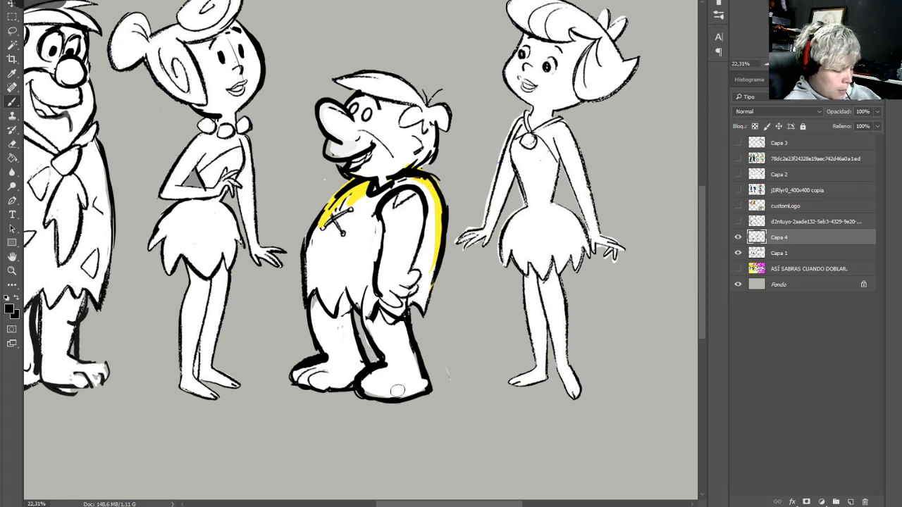
pyautogui.click(393, 386)
pyautogui.click(385, 397)
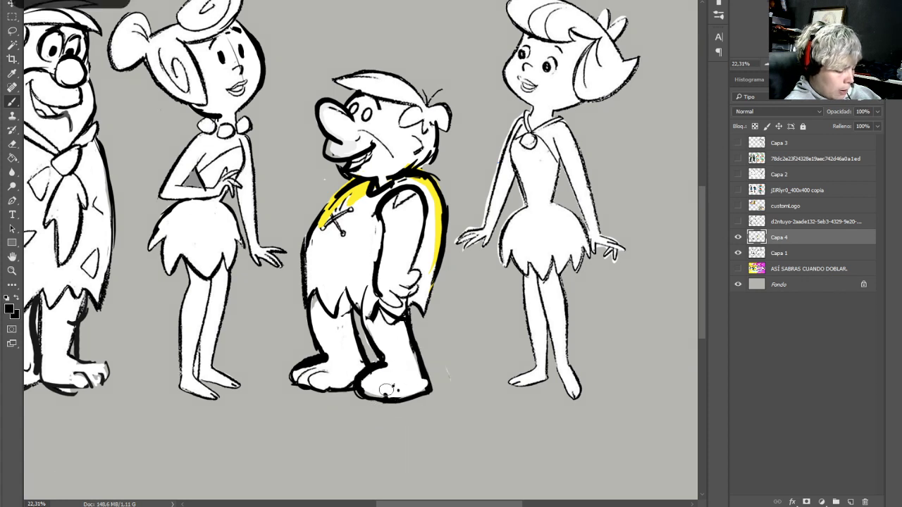
pyautogui.moveTo(390, 380)
pyautogui.mouseDown()
pyautogui.moveTo(373, 392)
pyautogui.moveTo(377, 399)
pyautogui.moveTo(365, 384)
pyautogui.mouseUp()
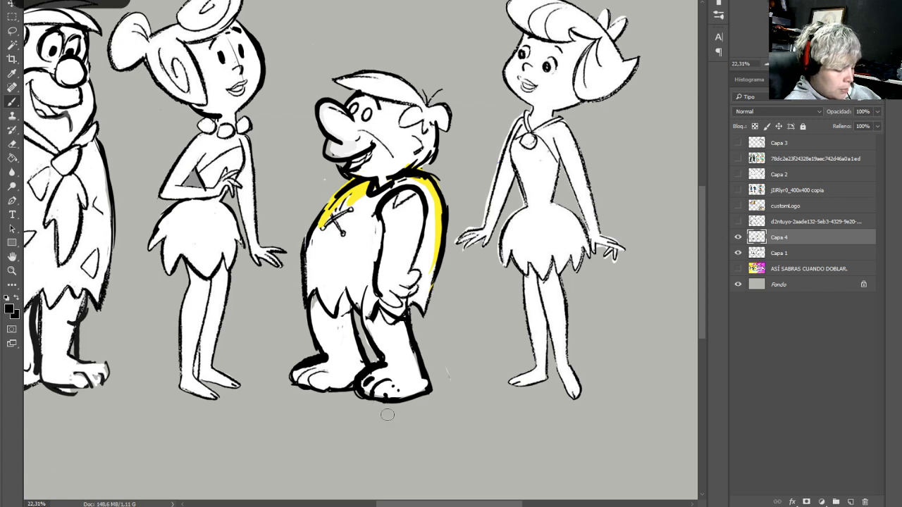
# Paint out most of the yellow on the short man's chest in white, around the stitched cross
pyautogui.press('x')
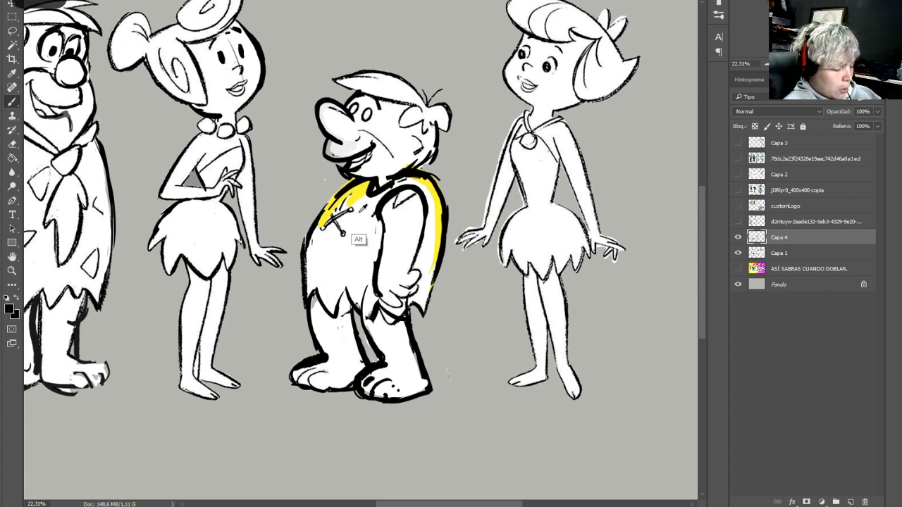
pyautogui.moveTo(340, 206)
pyautogui.mouseDown()
pyautogui.moveTo(364, 187)
pyautogui.moveTo(323, 231)
pyautogui.mouseUp()
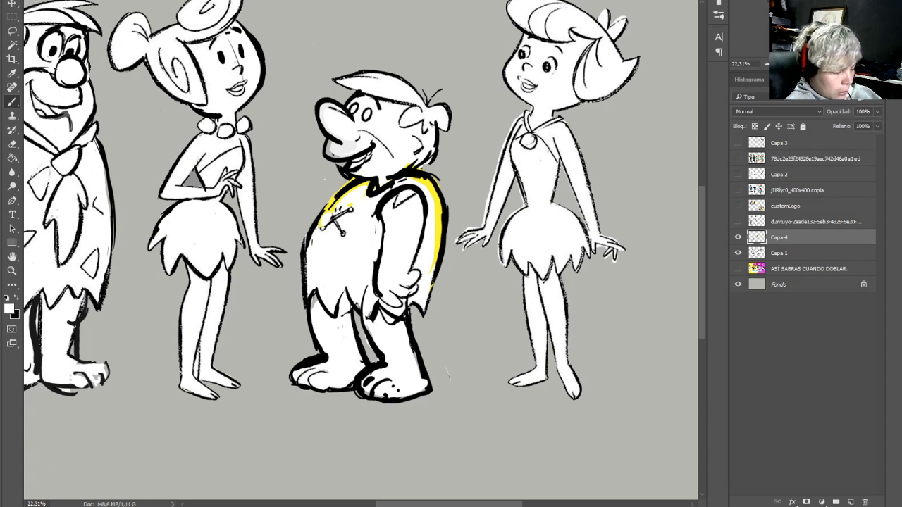
pyautogui.scroll(-3, 363, 249)
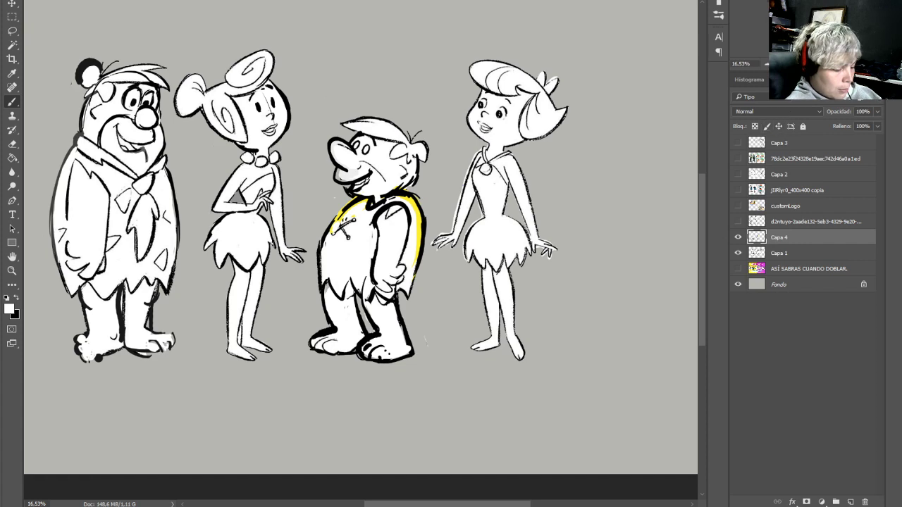
# Redraw the short man's nose as a much larger round bulb in black and thicken his curved cheek line
pyautogui.scroll(1, 355, 241)
pyautogui.scroll(2, 361, 249)
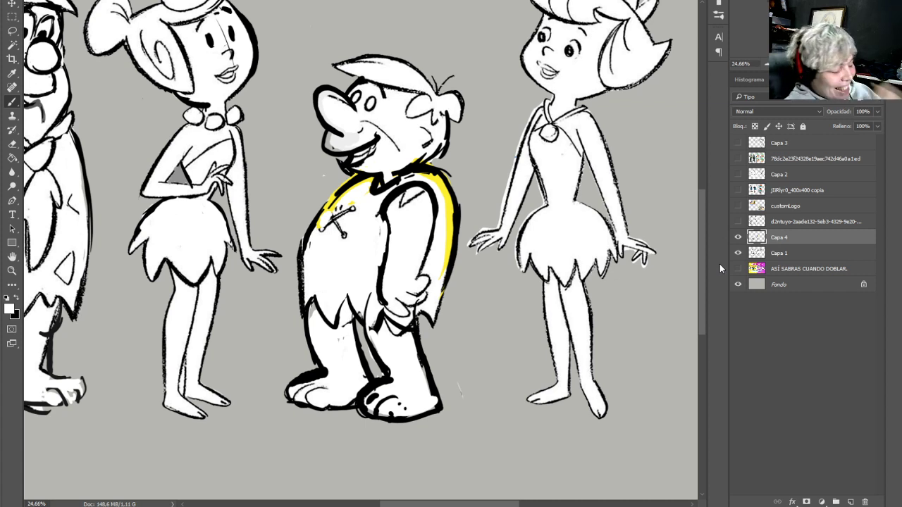
pyautogui.moveTo(314, 93)
pyautogui.mouseDown()
pyautogui.moveTo(343, 126)
pyautogui.moveTo(349, 113)
pyautogui.moveTo(317, 85)
pyautogui.moveTo(327, 118)
pyautogui.moveTo(325, 92)
pyautogui.moveTo(344, 122)
pyautogui.moveTo(312, 111)
pyautogui.moveTo(371, 143)
pyautogui.moveTo(356, 169)
pyautogui.moveTo(340, 131)
pyautogui.moveTo(325, 134)
pyautogui.moveTo(301, 104)
pyautogui.moveTo(321, 81)
pyautogui.mouseUp()
pyautogui.press('x')
pyautogui.hotkey('ctrl', 'alt', 'z')
pyautogui.moveTo(356, 111)
pyautogui.mouseDown()
pyautogui.moveTo(317, 77)
pyautogui.moveTo(302, 108)
pyautogui.moveTo(315, 128)
pyautogui.moveTo(410, 108)
pyautogui.moveTo(411, 120)
pyautogui.moveTo(358, 124)
pyautogui.moveTo(357, 115)
pyautogui.moveTo(375, 115)
pyautogui.moveTo(405, 148)
pyautogui.mouseUp()
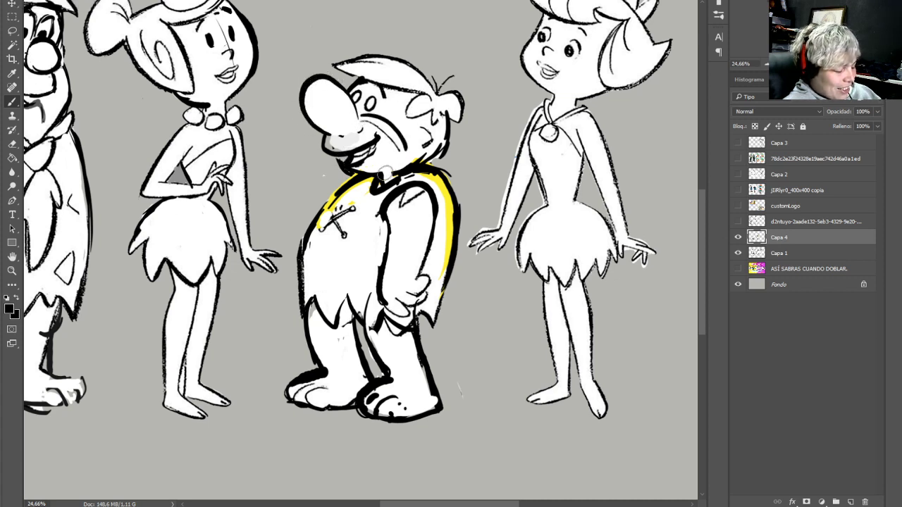
# Clean up the short man's mouth in white and redraw it as a wider open smile with a black outline
pyautogui.press('x')
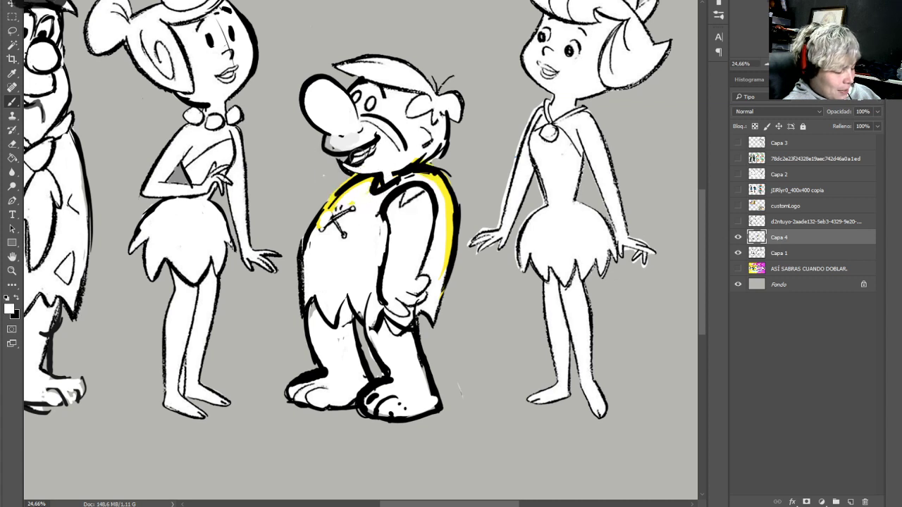
pyautogui.keyDown('alt'); pyautogui.click(355, 189); pyautogui.keyUp('alt')
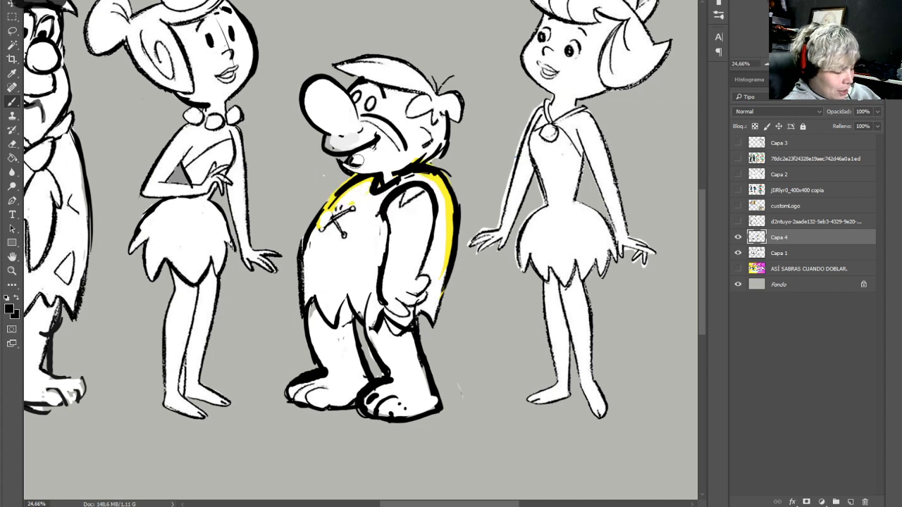
pyautogui.keyDown('alt'); pyautogui.click(380, 177); pyautogui.keyUp('alt')
pyautogui.moveTo(346, 171)
pyautogui.mouseDown()
pyautogui.moveTo(370, 174)
pyautogui.moveTo(357, 164)
pyautogui.moveTo(381, 133)
pyautogui.moveTo(385, 148)
pyautogui.mouseUp()
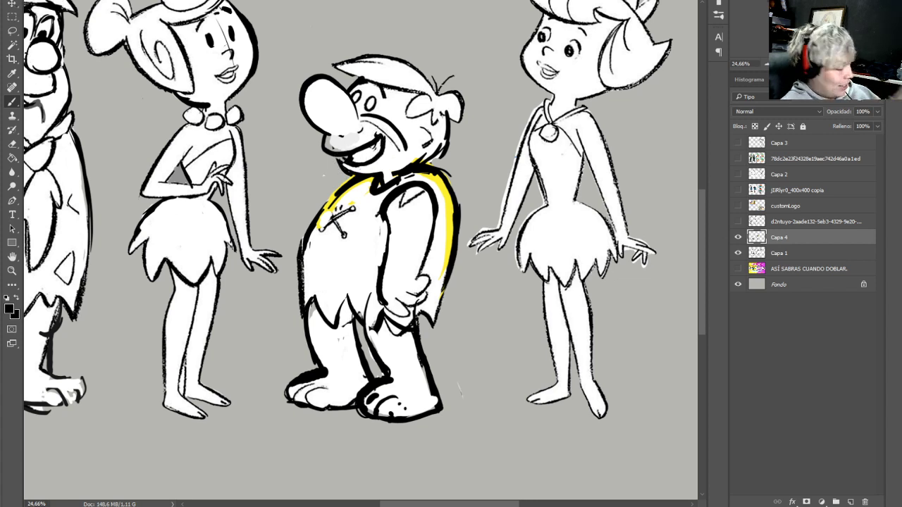
# Paint out the short man's ear and side hair in white, and draw a large round ear on top and a rounded back of the head
pyautogui.moveTo(415, 71)
pyautogui.mouseDown()
pyautogui.moveTo(452, 100)
pyautogui.moveTo(452, 111)
pyautogui.moveTo(401, 113)
pyautogui.moveTo(423, 106)
pyautogui.moveTo(438, 117)
pyautogui.moveTo(433, 135)
pyautogui.moveTo(441, 130)
pyautogui.mouseUp()
pyautogui.press('x')
pyautogui.keyDown('alt'); pyautogui.click(410, 120); pyautogui.keyUp('alt')
pyautogui.keyDown('alt'); pyautogui.click(458, 173); pyautogui.keyUp('alt')
pyautogui.moveTo(431, 167)
pyautogui.mouseDown()
pyautogui.moveTo(440, 141)
pyautogui.moveTo(447, 157)
pyautogui.moveTo(427, 154)
pyautogui.moveTo(444, 110)
pyautogui.moveTo(442, 119)
pyautogui.moveTo(434, 57)
pyautogui.moveTo(441, 79)
pyautogui.moveTo(450, 62)
pyautogui.moveTo(445, 72)
pyautogui.mouseUp()
pyautogui.keyDown('alt'); pyautogui.click(429, 199); pyautogui.keyUp('alt')
pyautogui.keyDown('alt'); pyautogui.click(427, 82); pyautogui.keyUp('alt')
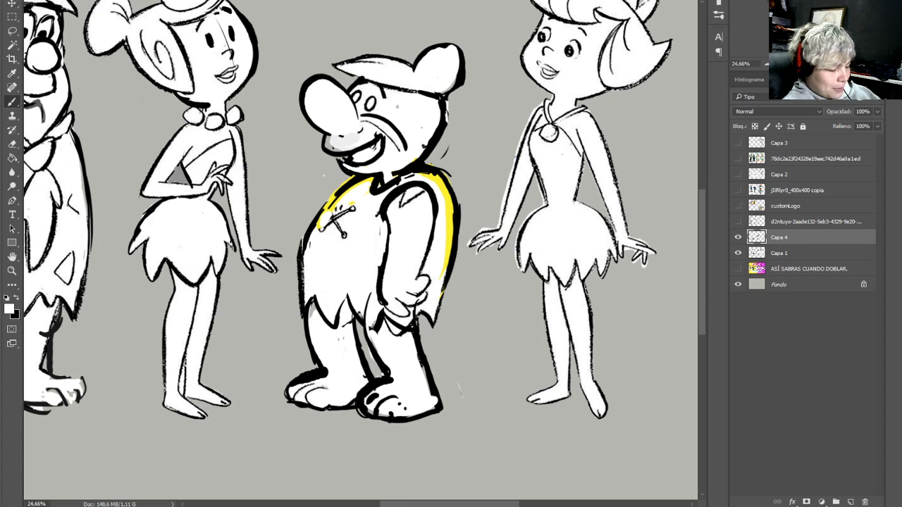
# Hide the layer Capa 4 to compare the rounded redraws with the original characters
pyautogui.scroll(-5, 445, 72)
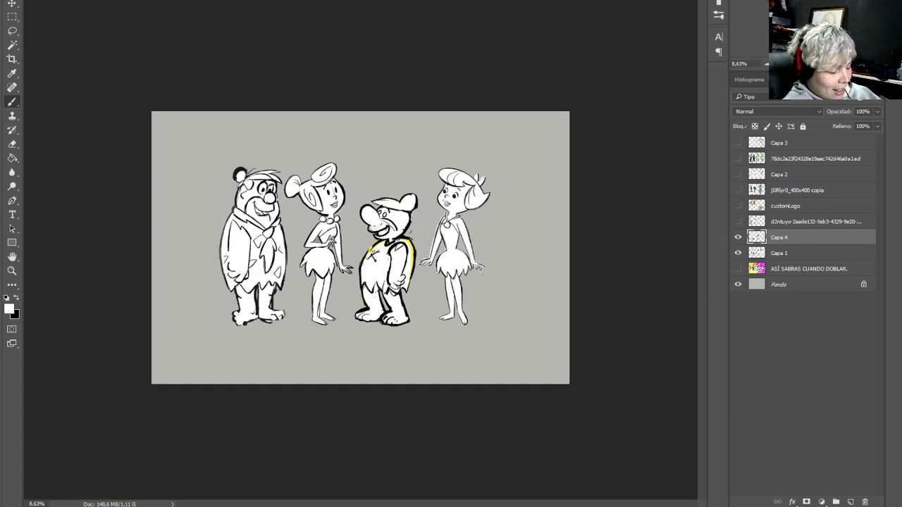
pyautogui.scroll(4, 357, 248)
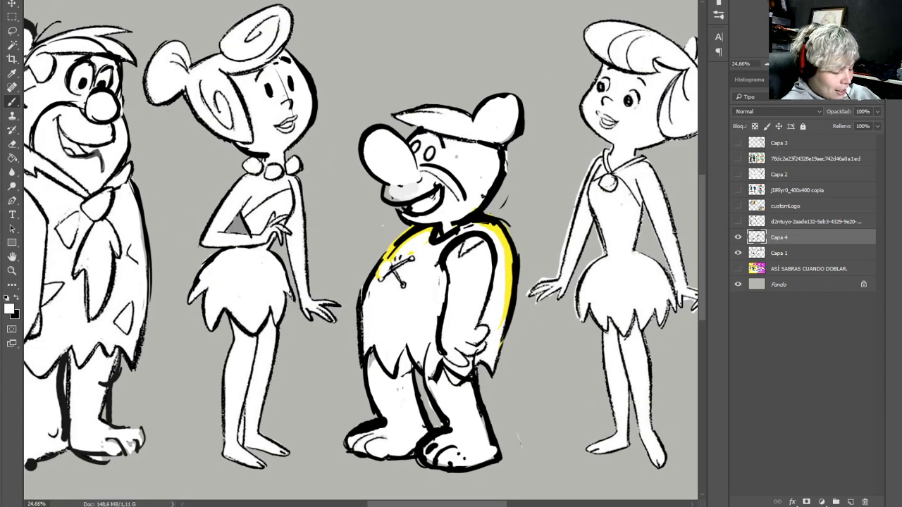
pyautogui.scroll(-1, 357, 248)
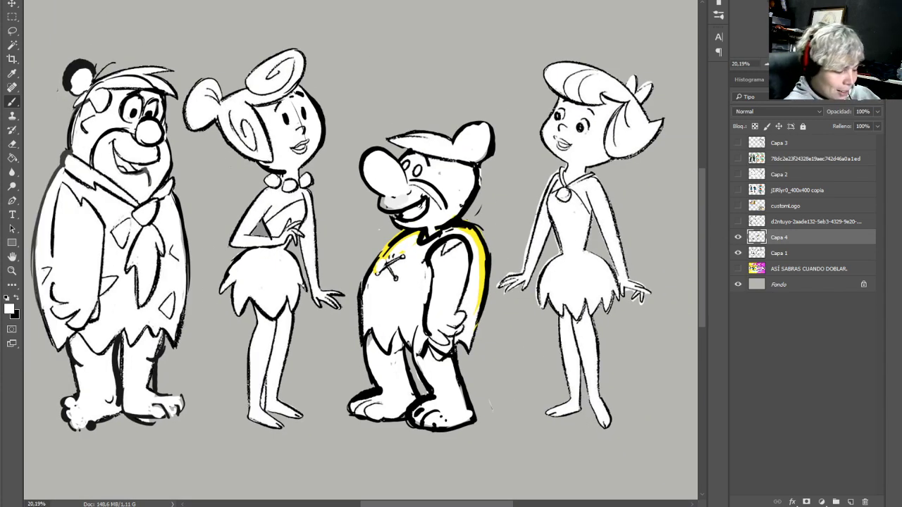
pyautogui.moveTo(360, 253)
pyautogui.mouseDown()
pyautogui.moveTo(318, 225)
pyautogui.moveTo(360, 254)
pyautogui.mouseUp()
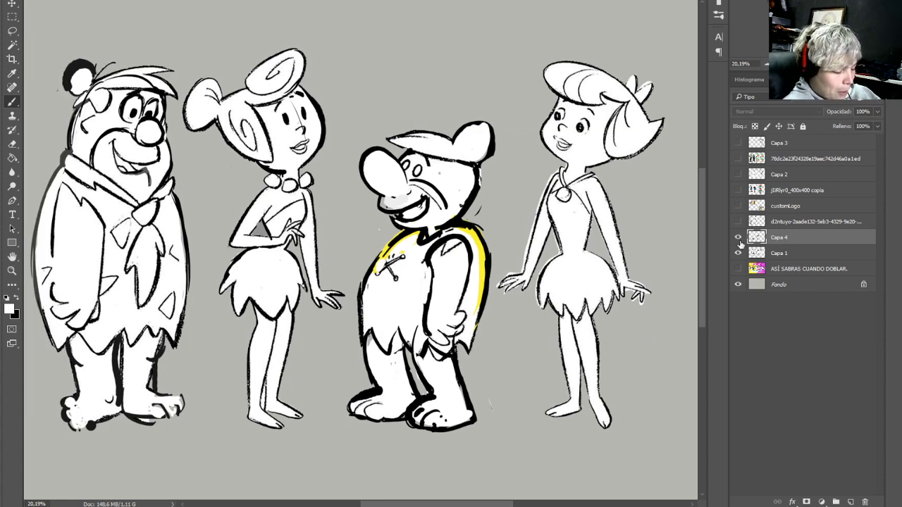
pyautogui.click(737, 238)
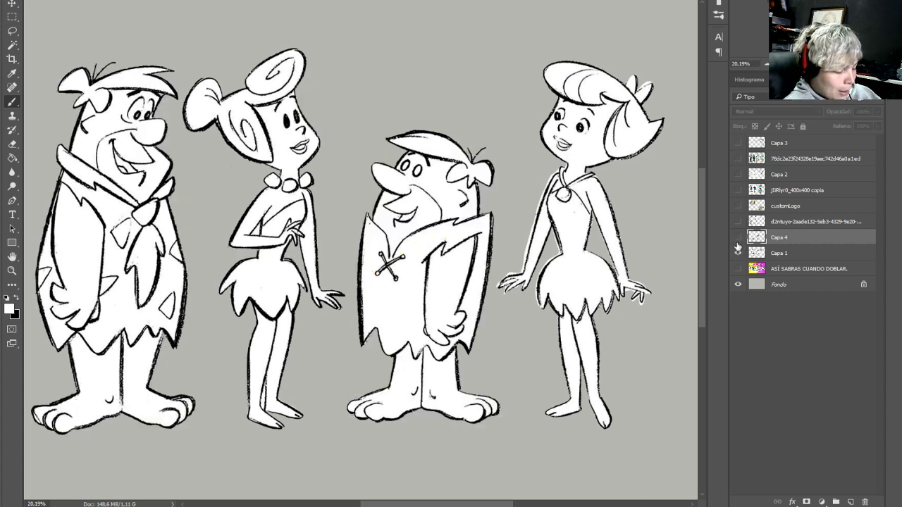
# Toggle the visibility of layer Capa 4 to compare the redraw with the original sketch, leaving it shown
pyautogui.click(738, 239)
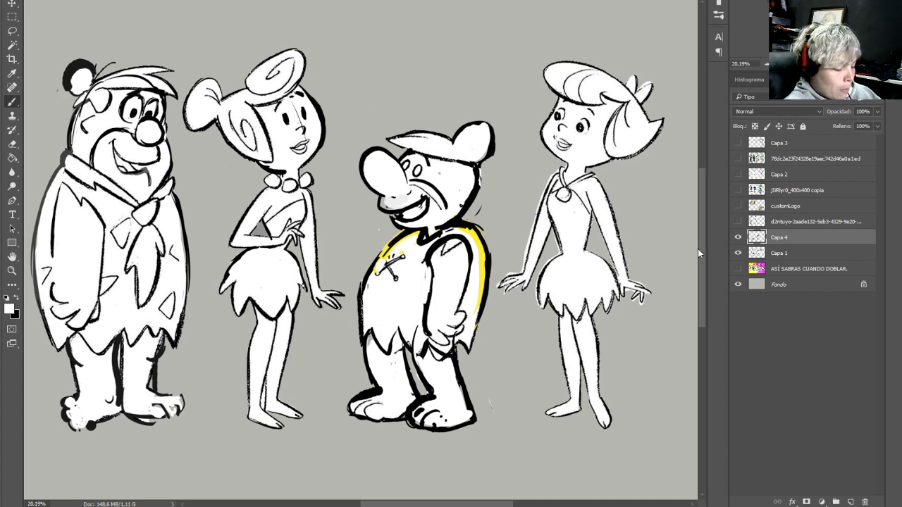
pyautogui.click(737, 237)
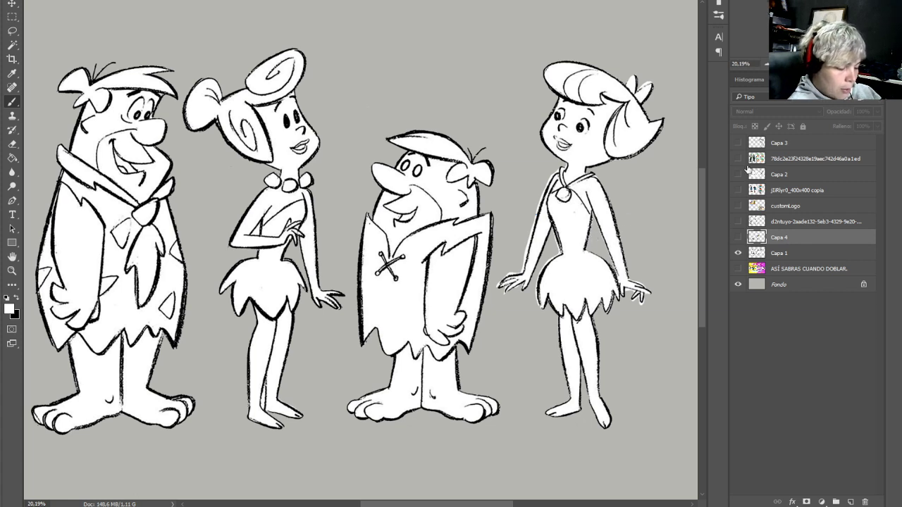
pyautogui.click(738, 237)
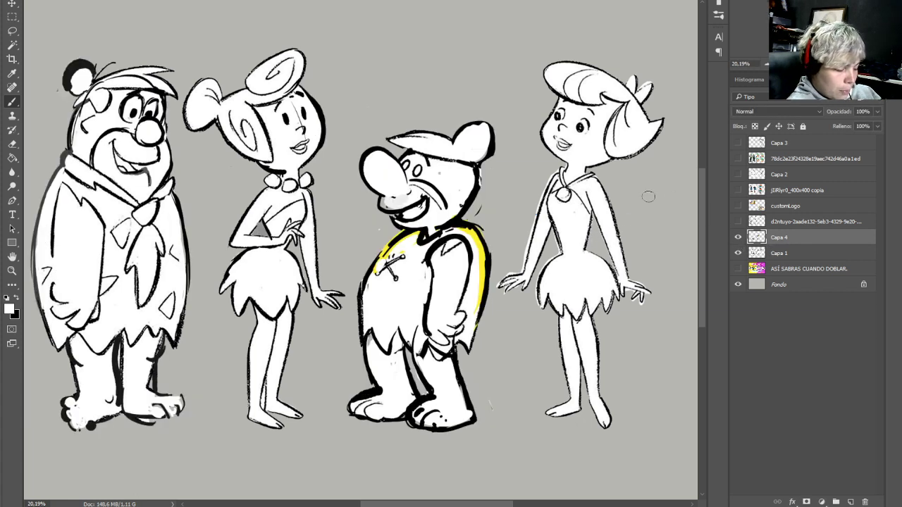
# Narrow the rightmost woman's waist by painting background grey over the torso sides and retouching the hips in white
pyautogui.moveTo(589, 224)
pyautogui.mouseDown()
pyautogui.moveTo(579, 232)
pyautogui.moveTo(587, 217)
pyautogui.moveTo(576, 239)
pyautogui.moveTo(586, 245)
pyautogui.mouseUp()
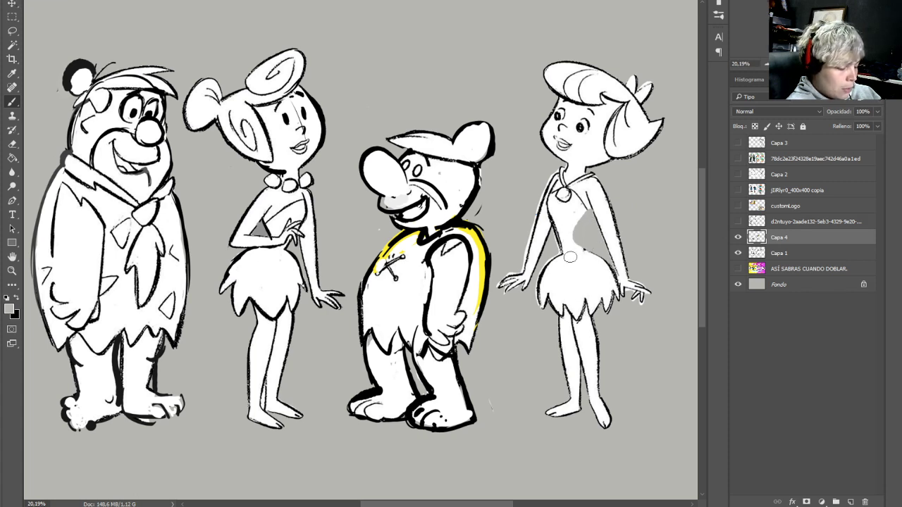
pyautogui.keyDown('alt'); pyautogui.click(573, 292); pyautogui.keyUp('alt')
pyautogui.moveTo(564, 257); pyautogui.dragTo(556, 255)
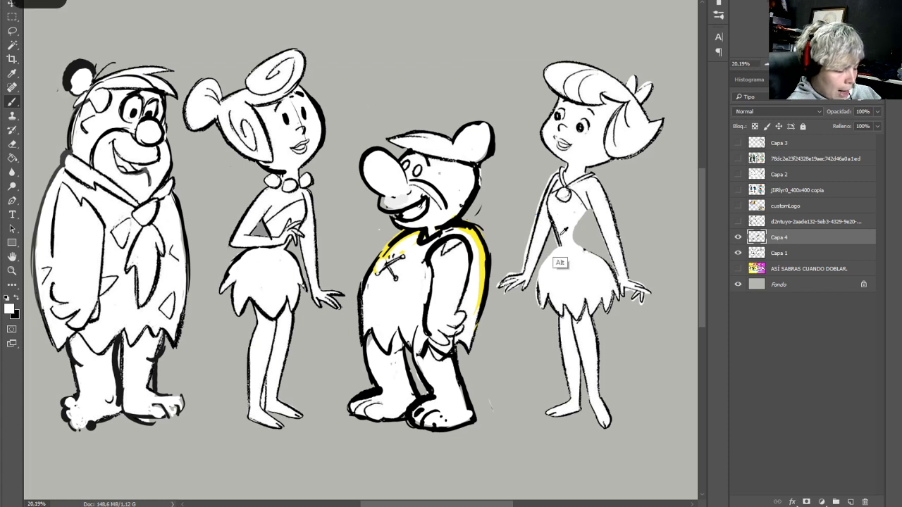
# Redraw the rightmost woman's chest with bolder black contours and clean its interior with sampled white
pyautogui.keyDown('alt'); pyautogui.click(555, 232); pyautogui.keyUp('alt')
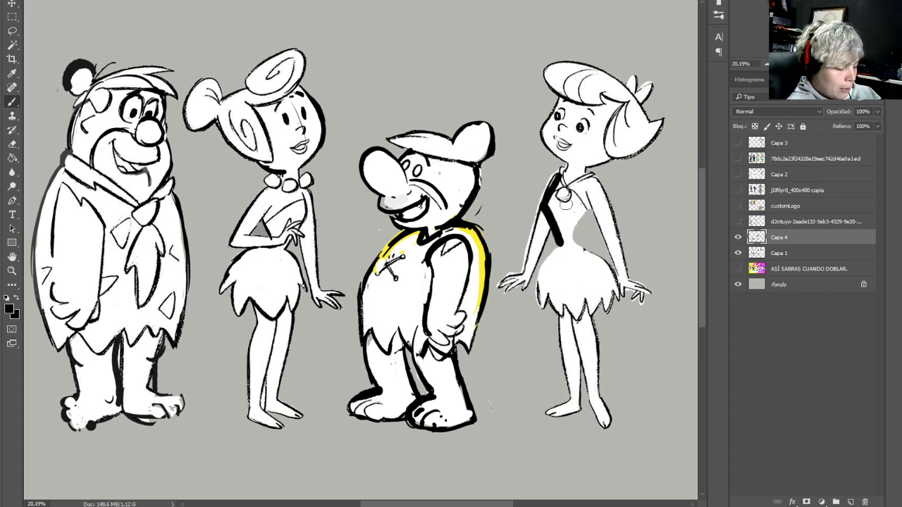
pyautogui.moveTo(555, 179)
pyautogui.mouseDown()
pyautogui.moveTo(531, 204)
pyautogui.moveTo(543, 216)
pyautogui.moveTo(540, 191)
pyautogui.moveTo(549, 219)
pyautogui.moveTo(540, 194)
pyautogui.moveTo(565, 224)
pyautogui.moveTo(581, 211)
pyautogui.moveTo(578, 200)
pyautogui.moveTo(544, 189)
pyautogui.moveTo(584, 206)
pyautogui.moveTo(579, 223)
pyautogui.moveTo(567, 215)
pyautogui.moveTo(591, 189)
pyautogui.moveTo(574, 204)
pyautogui.moveTo(564, 194)
pyautogui.moveTo(582, 207)
pyautogui.moveTo(574, 194)
pyautogui.moveTo(572, 209)
pyautogui.moveTo(546, 210)
pyautogui.moveTo(544, 200)
pyautogui.moveTo(608, 230)
pyautogui.moveTo(596, 217)
pyautogui.moveTo(597, 265)
pyautogui.moveTo(580, 225)
pyautogui.moveTo(597, 211)
pyautogui.moveTo(594, 189)
pyautogui.moveTo(561, 192)
pyautogui.moveTo(597, 198)
pyautogui.moveTo(569, 189)
pyautogui.moveTo(569, 230)
pyautogui.moveTo(548, 210)
pyautogui.moveTo(586, 222)
pyautogui.mouseUp()
pyautogui.press('x')
pyautogui.keyDown('alt'); pyautogui.click(573, 195); pyautogui.keyUp('alt')
pyautogui.keyDown('alt'); pyautogui.click(580, 252); pyautogui.keyUp('alt')
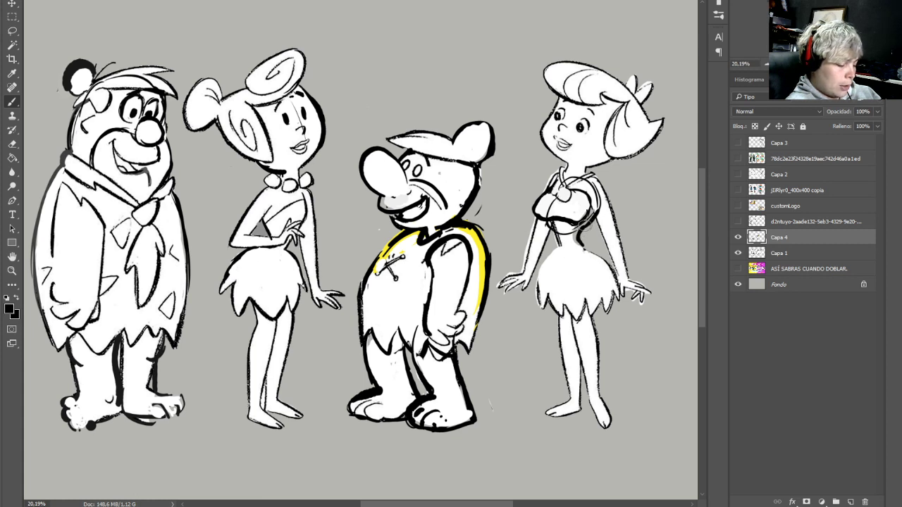
# Brush thick black curves around the rightmost woman's waist and both hips to widen the hip silhouette
pyautogui.moveTo(583, 244)
pyautogui.mouseDown()
pyautogui.moveTo(606, 250)
pyautogui.moveTo(616, 283)
pyautogui.moveTo(598, 254)
pyautogui.mouseUp()
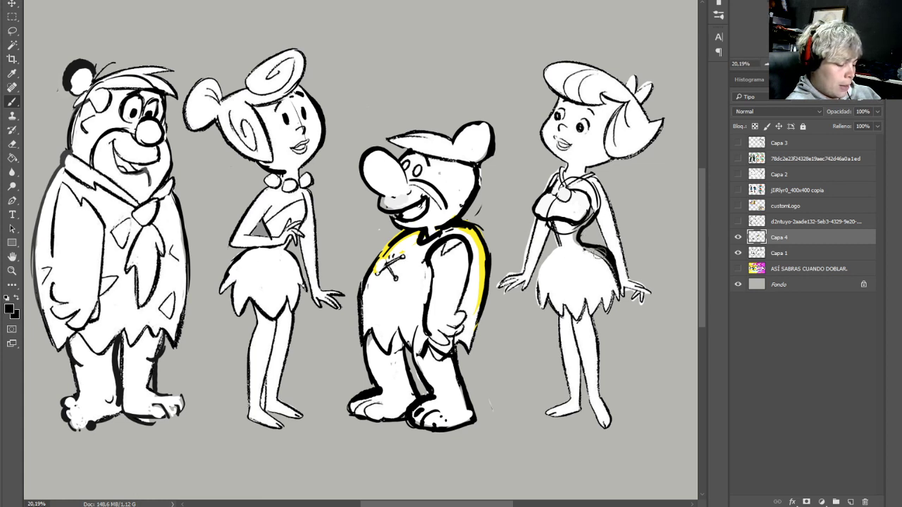
pyautogui.moveTo(558, 230)
pyautogui.mouseDown()
pyautogui.moveTo(535, 283)
pyautogui.moveTo(548, 220)
pyautogui.moveTo(572, 235)
pyautogui.moveTo(595, 206)
pyautogui.mouseUp()
pyautogui.press('x')
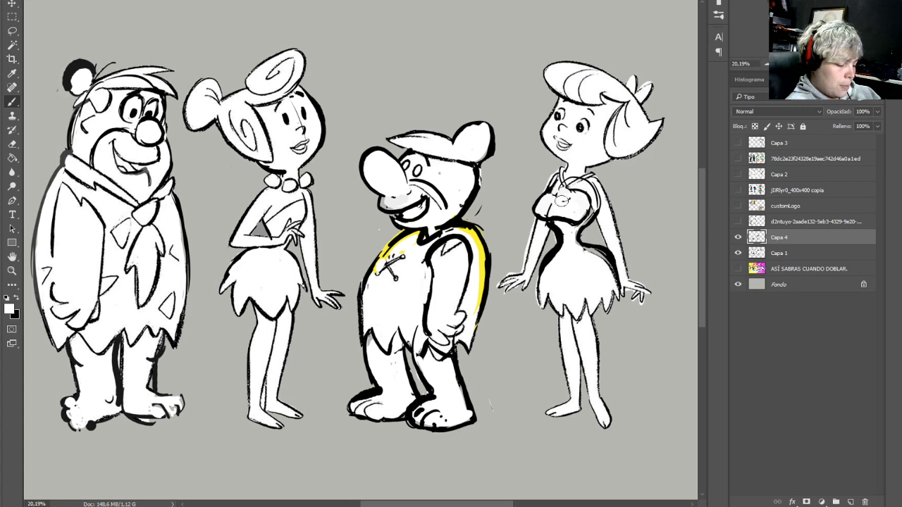
# Clean up the rightmost woman's chest in white and redraw the round pendant and its cord in black
pyautogui.keyDown('alt'); pyautogui.click(568, 224); pyautogui.keyUp('alt')
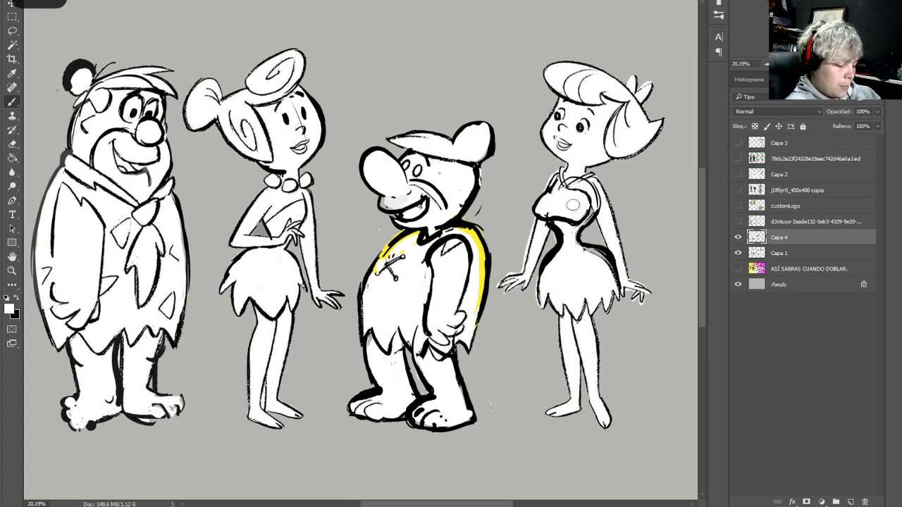
pyautogui.keyDown('alt'); pyautogui.click(563, 219); pyautogui.keyUp('alt')
pyautogui.moveTo(551, 190)
pyautogui.mouseDown()
pyautogui.moveTo(588, 191)
pyautogui.moveTo(591, 203)
pyautogui.moveTo(594, 180)
pyautogui.moveTo(595, 207)
pyautogui.moveTo(580, 179)
pyautogui.moveTo(559, 187)
pyautogui.moveTo(586, 174)
pyautogui.moveTo(557, 194)
pyautogui.moveTo(568, 186)
pyautogui.moveTo(557, 204)
pyautogui.moveTo(559, 172)
pyautogui.moveTo(555, 200)
pyautogui.mouseUp()
# Refine the rightmost woman's hip outline and paint white over the stray lines inside it
pyautogui.keyDown('alt'); pyautogui.click(604, 245); pyautogui.keyUp('alt')
pyautogui.keyDown('alt'); pyautogui.click(552, 256); pyautogui.keyUp('alt')
pyautogui.press('x')
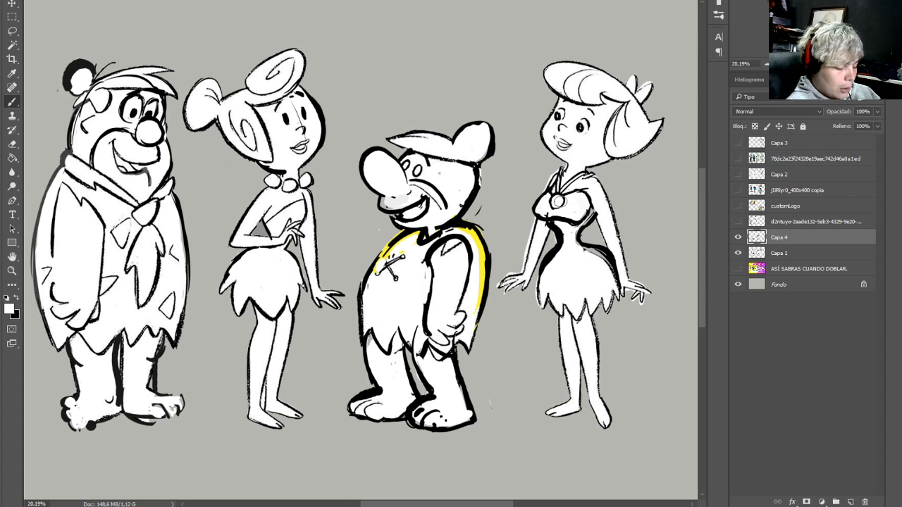
pyautogui.moveTo(572, 241)
pyautogui.mouseDown()
pyautogui.moveTo(605, 261)
pyautogui.moveTo(610, 279)
pyautogui.moveTo(623, 278)
pyautogui.mouseUp()
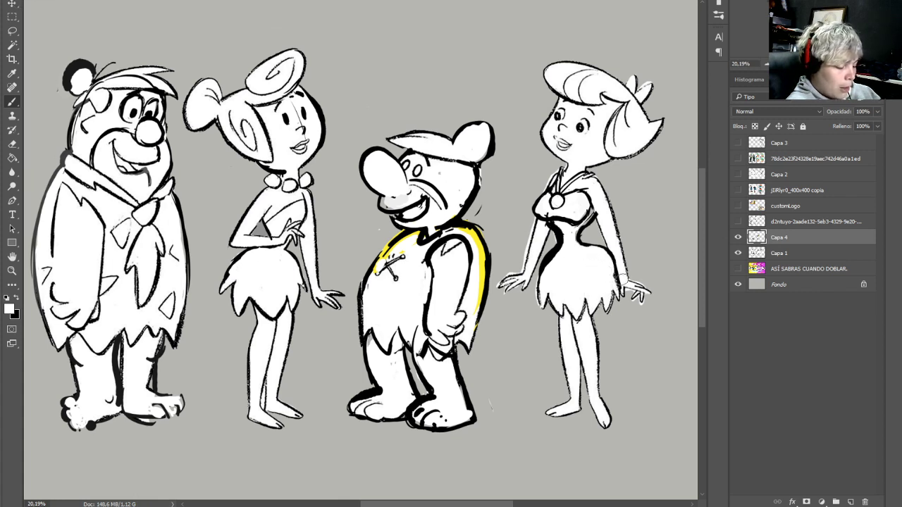
# Block in a bent leg in white beneath the rightmost woman's skirt, covering the outer contour of the old leg
pyautogui.keyDown('alt'); pyautogui.click(561, 279); pyautogui.keyUp('alt')
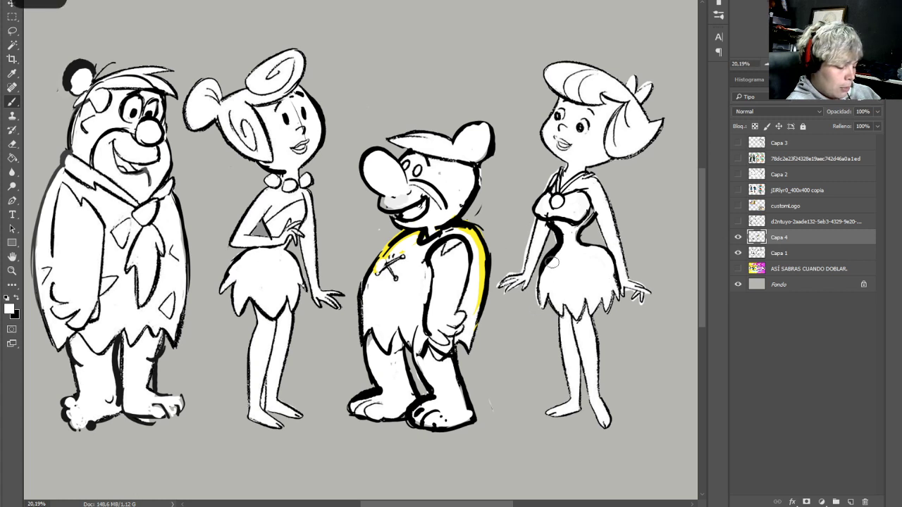
pyautogui.moveTo(552, 294)
pyautogui.mouseDown()
pyautogui.moveTo(541, 332)
pyautogui.moveTo(547, 325)
pyautogui.moveTo(570, 376)
pyautogui.mouseUp()
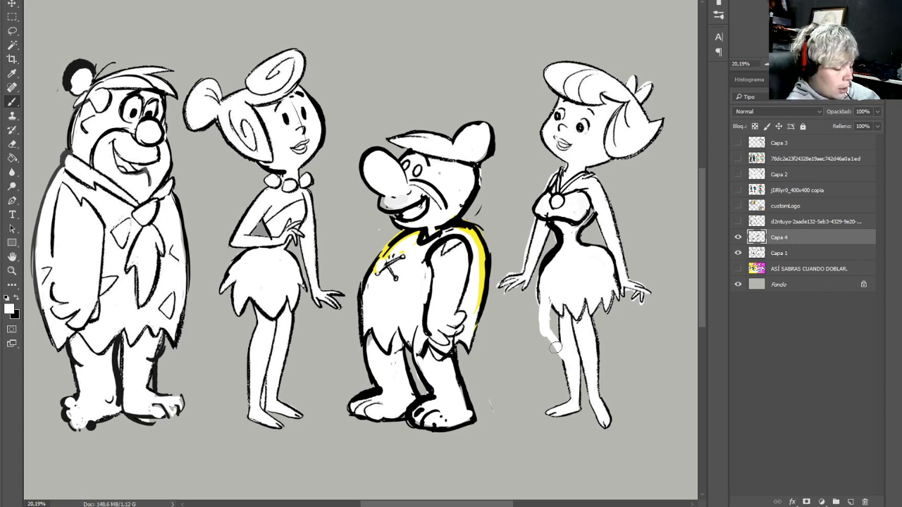
pyautogui.moveTo(546, 327)
pyautogui.mouseDown()
pyautogui.moveTo(543, 341)
pyautogui.moveTo(540, 331)
pyautogui.moveTo(564, 386)
pyautogui.moveTo(543, 344)
pyautogui.moveTo(573, 384)
pyautogui.moveTo(547, 343)
pyautogui.mouseUp()
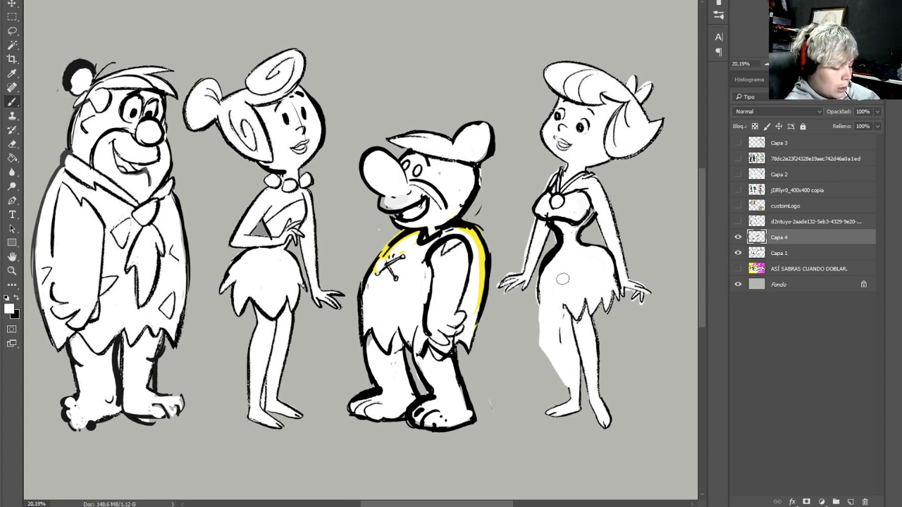
# Outline the rightmost woman's skirt and jagged hem in thick black, and trim the bent leg's inner edge with background grey
pyautogui.keyDown('alt'); pyautogui.click(551, 255); pyautogui.keyUp('alt')
pyautogui.moveTo(552, 256)
pyautogui.mouseDown()
pyautogui.moveTo(541, 310)
pyautogui.moveTo(552, 296)
pyautogui.moveTo(558, 312)
pyautogui.moveTo(569, 289)
pyautogui.moveTo(593, 317)
pyautogui.moveTo(606, 290)
pyautogui.moveTo(609, 313)
pyautogui.moveTo(624, 294)
pyautogui.moveTo(610, 300)
pyautogui.mouseUp()
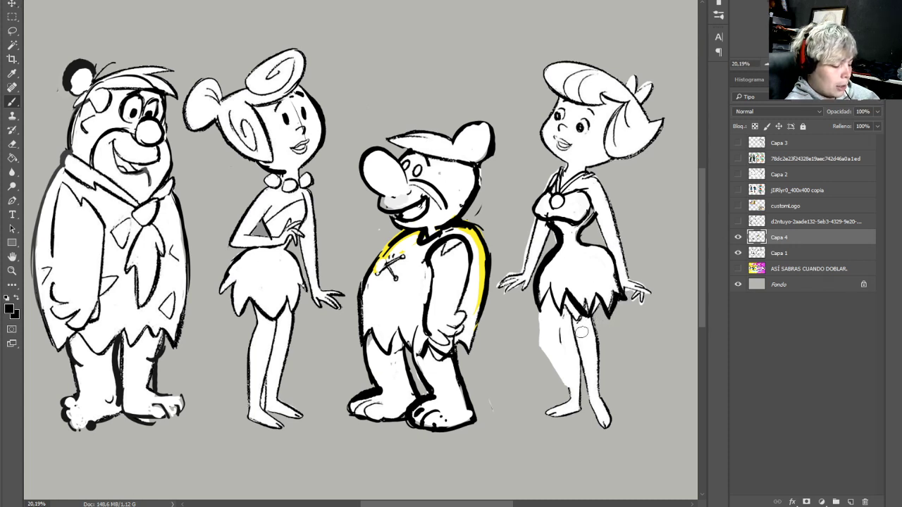
pyautogui.keyDown('alt'); pyautogui.click(581, 392); pyautogui.keyUp('alt')
pyautogui.moveTo(582, 396)
pyautogui.mouseDown()
pyautogui.moveTo(562, 342)
pyautogui.moveTo(566, 315)
pyautogui.moveTo(572, 354)
pyautogui.mouseUp()
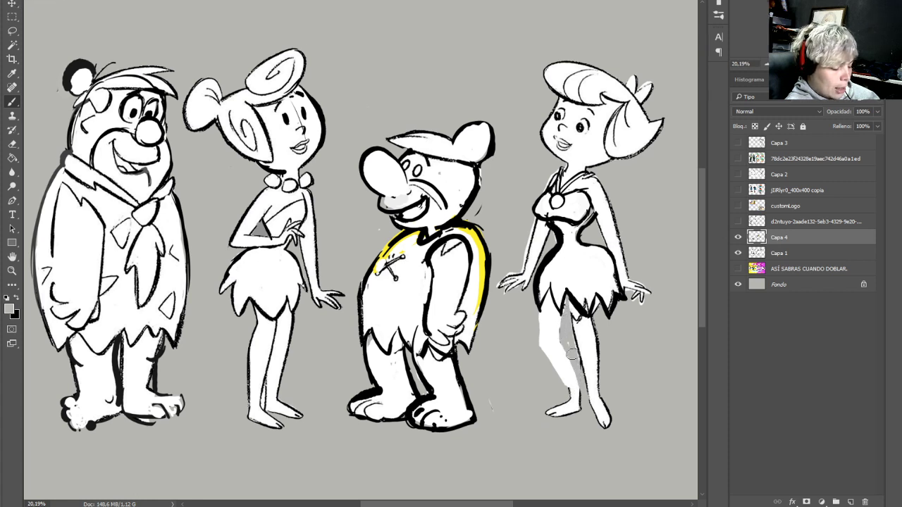
# Outline the rightmost woman's bent leg in black and paint background grey between her legs
pyautogui.keyDown('alt'); pyautogui.click(579, 307); pyautogui.keyUp('alt')
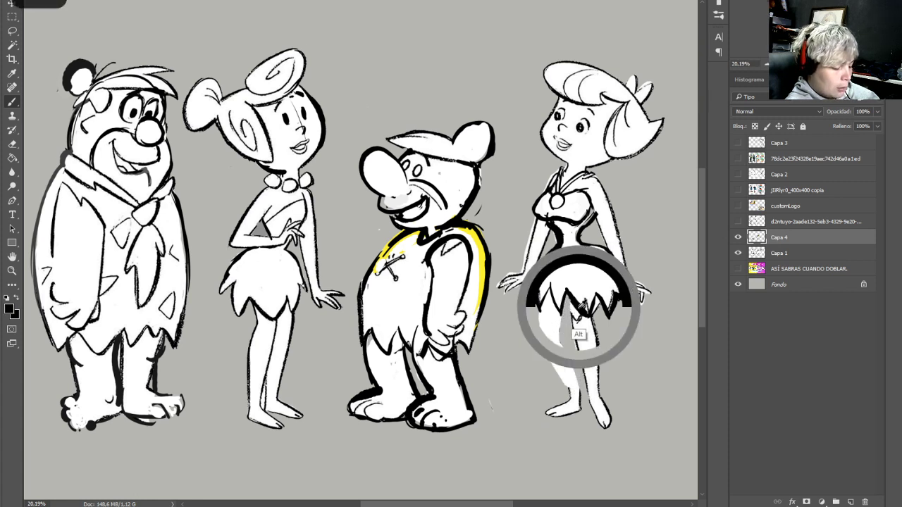
pyautogui.moveTo(540, 303)
pyautogui.mouseDown()
pyautogui.moveTo(537, 347)
pyautogui.moveTo(573, 401)
pyautogui.moveTo(559, 310)
pyautogui.moveTo(573, 342)
pyautogui.mouseUp()
pyautogui.keyDown('alt'); pyautogui.click(568, 357); pyautogui.keyUp('alt')
pyautogui.moveTo(570, 302)
pyautogui.mouseDown()
pyautogui.moveTo(583, 380)
pyautogui.moveTo(598, 405)
pyautogui.moveTo(586, 307)
pyautogui.mouseUp()
pyautogui.press('x')
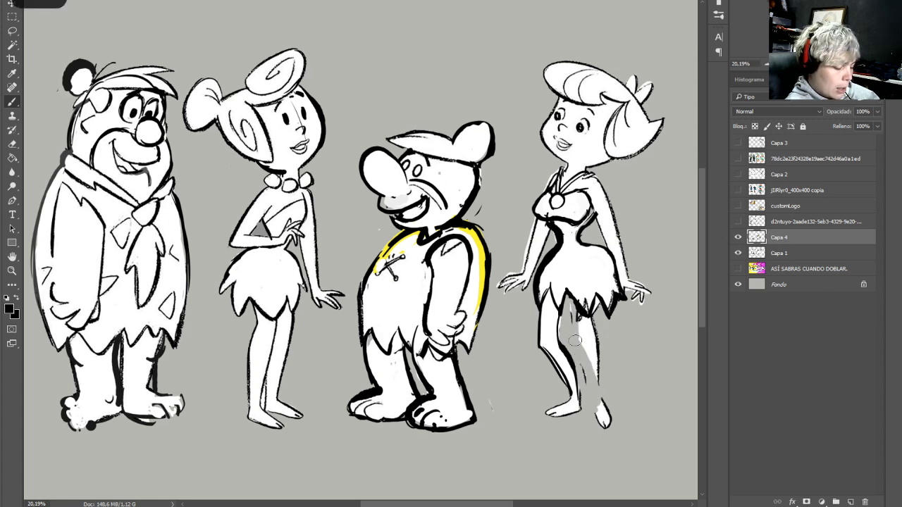
# Redraw the rightmost woman's other leg and foot with a curved black outline, trimming the old lines with background grey
pyautogui.moveTo(576, 338)
pyautogui.mouseDown()
pyautogui.moveTo(576, 301)
pyautogui.moveTo(592, 369)
pyautogui.moveTo(587, 423)
pyautogui.moveTo(603, 415)
pyautogui.moveTo(595, 324)
pyautogui.moveTo(603, 289)
pyautogui.mouseUp()
pyautogui.keyDown('alt'); pyautogui.click(585, 338); pyautogui.keyUp('alt')
pyautogui.moveTo(596, 325)
pyautogui.mouseDown()
pyautogui.moveTo(594, 304)
pyautogui.moveTo(605, 418)
pyautogui.mouseUp()
pyautogui.keyDown('alt'); pyautogui.click(619, 438); pyautogui.keyUp('alt')
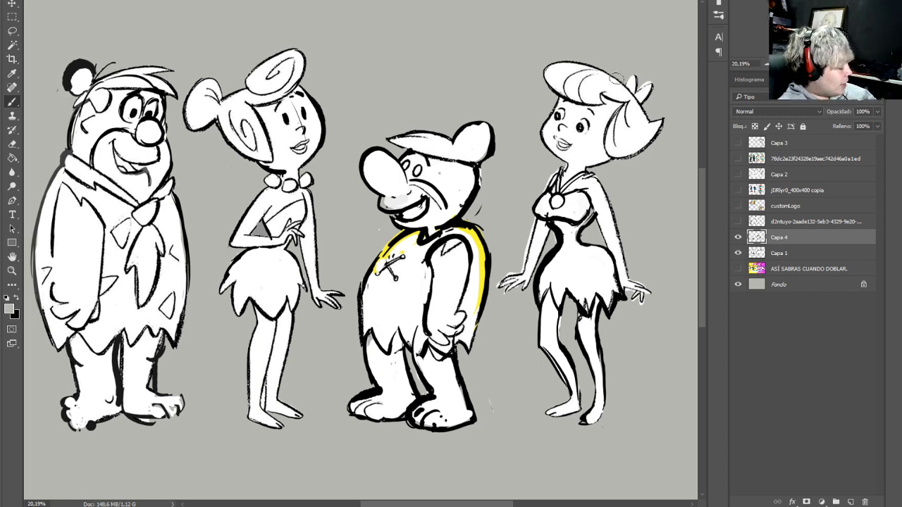
# Touch up the white areas and black hem points where the rightmost woman's skirt meets her legs
pyautogui.moveTo(612, 91); pyautogui.dragTo(603, 102)
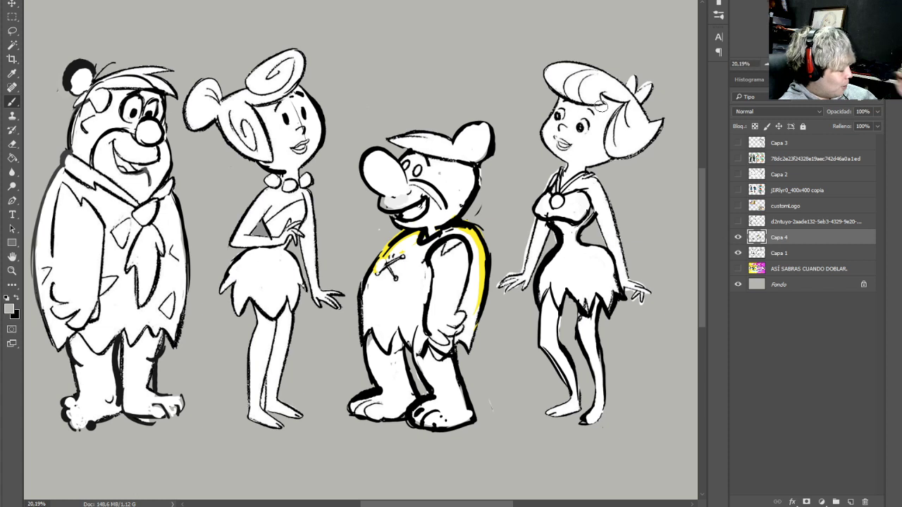
pyautogui.keyDown('alt'); pyautogui.click(585, 330); pyautogui.keyUp('alt')
pyautogui.moveTo(580, 322); pyautogui.dragTo(586, 301)
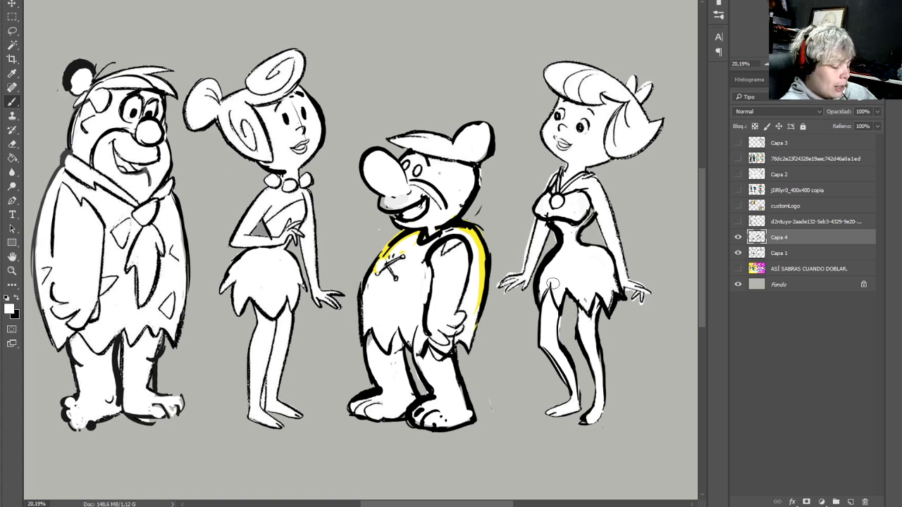
pyautogui.keyDown('alt'); pyautogui.click(559, 311); pyautogui.keyUp('alt')
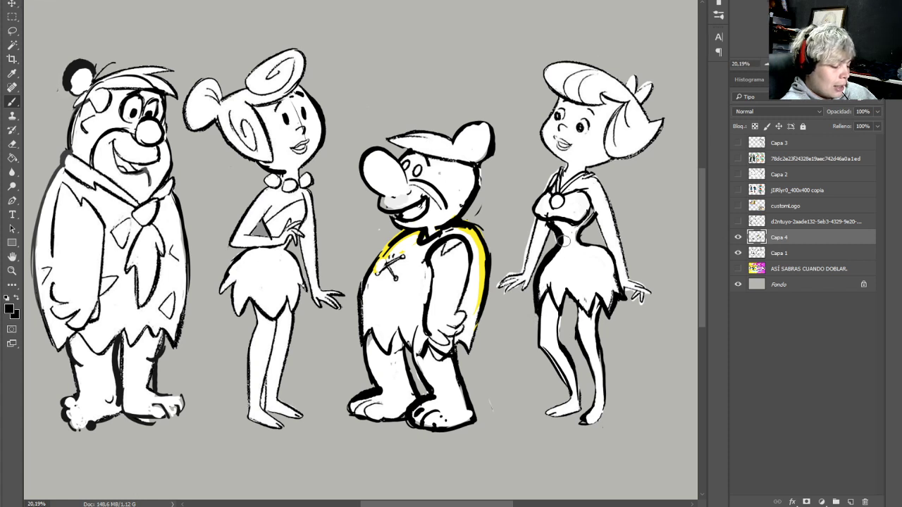
# Rework the outer side of the rightmost woman's skirt beside her lowered hand with white and black strokes
pyautogui.press('x')
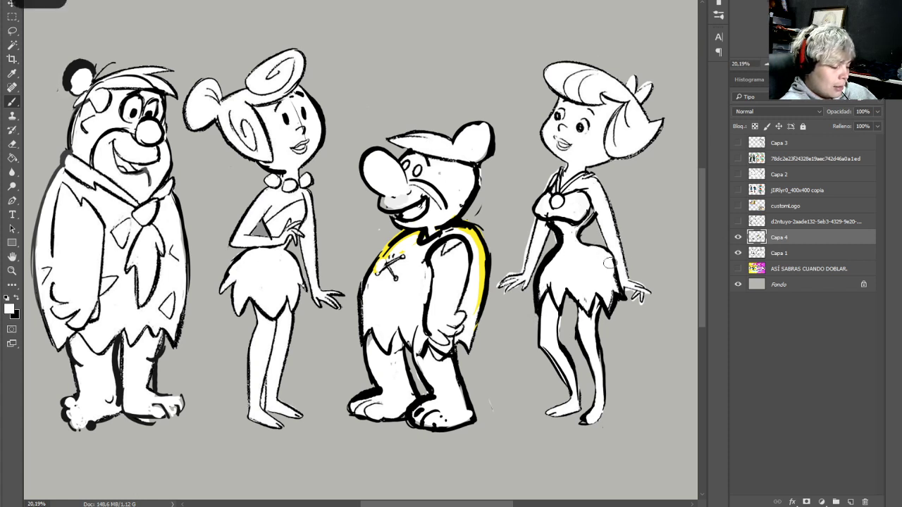
pyautogui.moveTo(610, 263); pyautogui.dragTo(624, 293)
pyautogui.keyDown('alt'); pyautogui.click(621, 296); pyautogui.keyUp('alt')
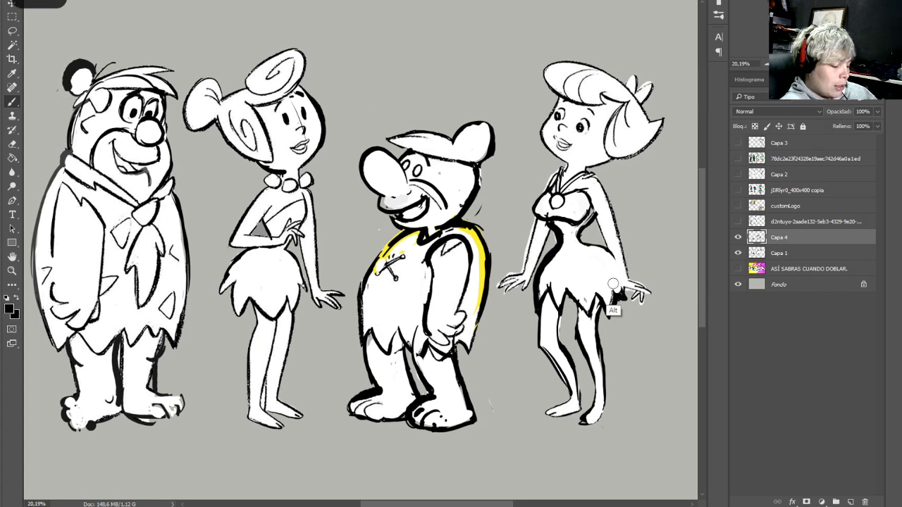
pyautogui.keyDown('alt'); pyautogui.click(614, 276); pyautogui.keyUp('alt')
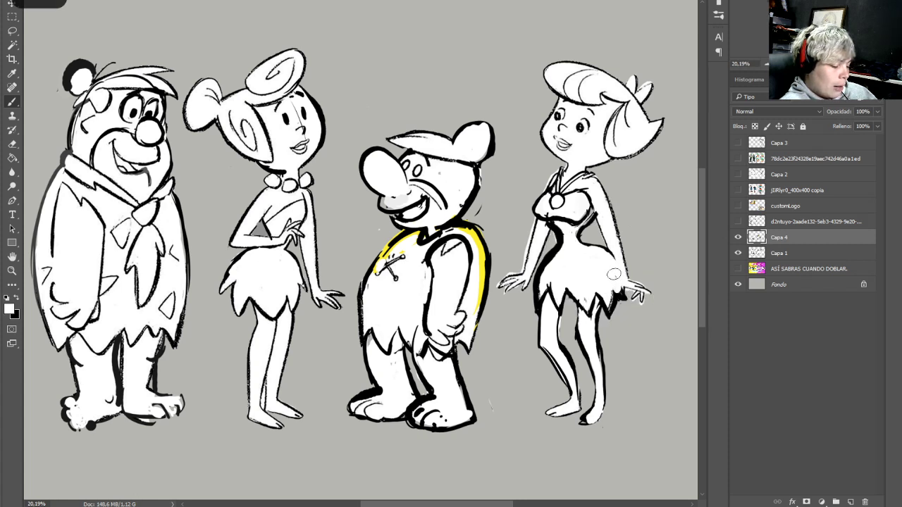
pyautogui.keyDown('alt'); pyautogui.click(620, 303); pyautogui.keyUp('alt')
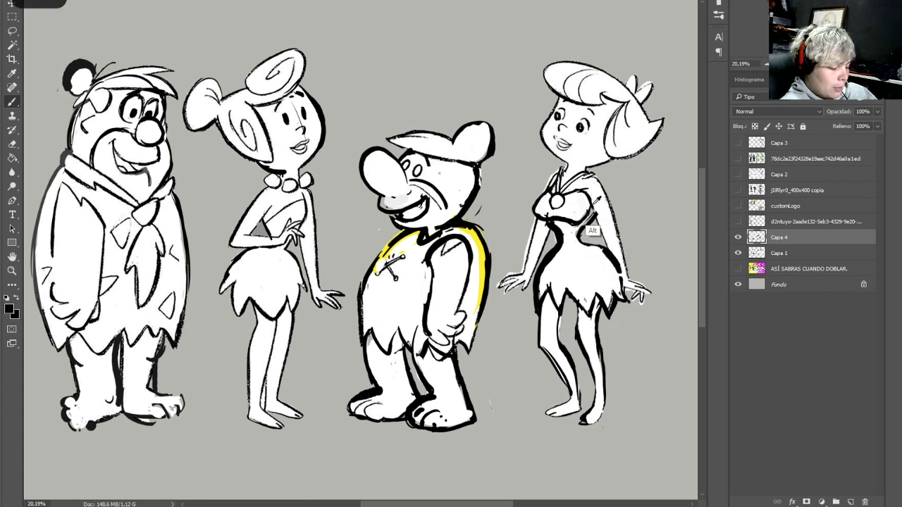
# Replace the rightmost woman's lowered arm beside the skirt with a raised forearm and open hand in black and white
pyautogui.keyDown('alt'); pyautogui.click(607, 255); pyautogui.keyUp('alt')
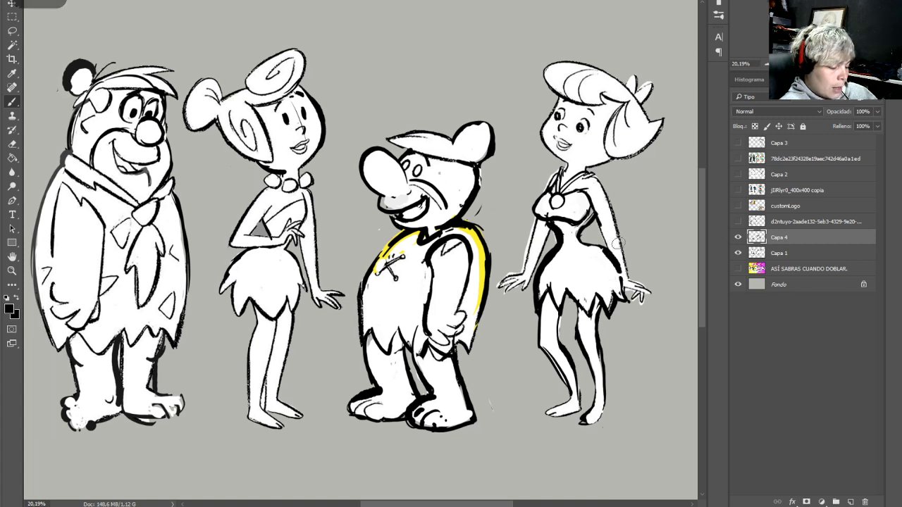
pyautogui.moveTo(613, 236); pyautogui.dragTo(644, 213)
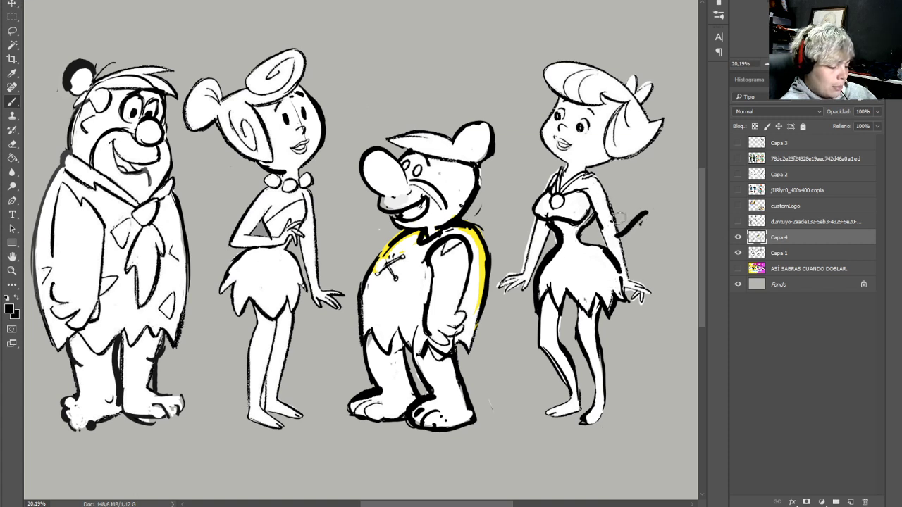
pyautogui.moveTo(638, 203)
pyautogui.mouseDown()
pyautogui.moveTo(656, 215)
pyautogui.moveTo(636, 215)
pyautogui.moveTo(636, 199)
pyautogui.moveTo(609, 224)
pyautogui.moveTo(595, 213)
pyautogui.moveTo(612, 226)
pyautogui.moveTo(658, 203)
pyautogui.mouseUp()
pyautogui.keyDown('alt'); pyautogui.click(602, 212); pyautogui.keyUp('alt')
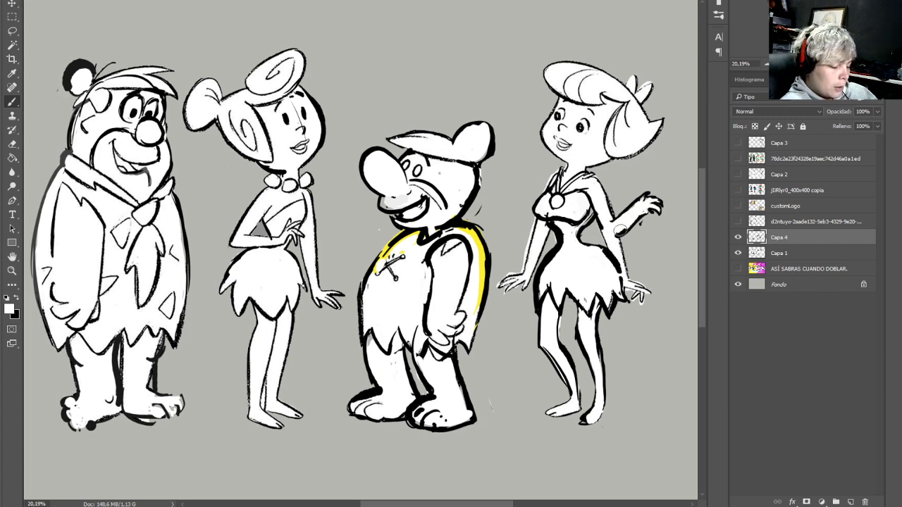
pyautogui.moveTo(619, 241)
pyautogui.mouseDown()
pyautogui.moveTo(607, 236)
pyautogui.moveTo(636, 279)
pyautogui.mouseUp()
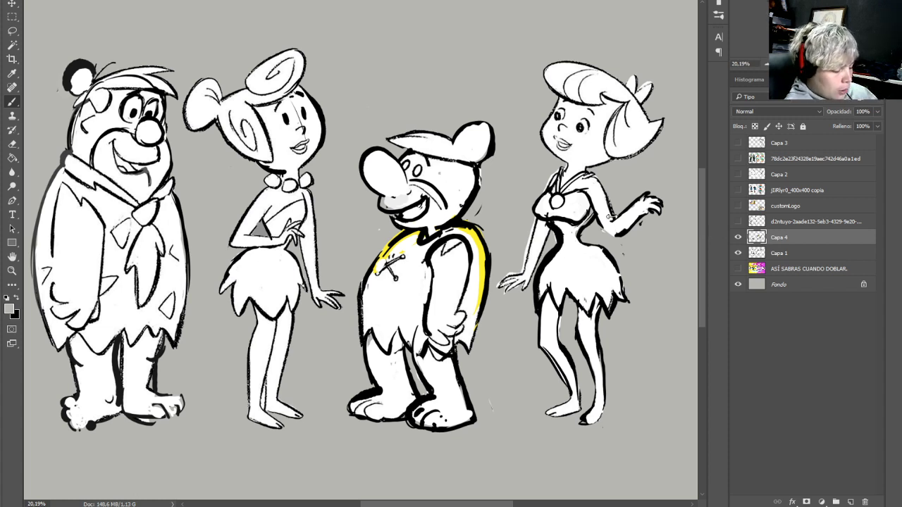
# Redraw the rightmost woman's outer hip and skirt edge in thick black where the old arm was
pyautogui.keyDown('alt'); pyautogui.click(606, 253); pyautogui.keyUp('alt')
pyautogui.moveTo(581, 240)
pyautogui.mouseDown()
pyautogui.moveTo(614, 260)
pyautogui.moveTo(627, 303)
pyautogui.mouseUp()
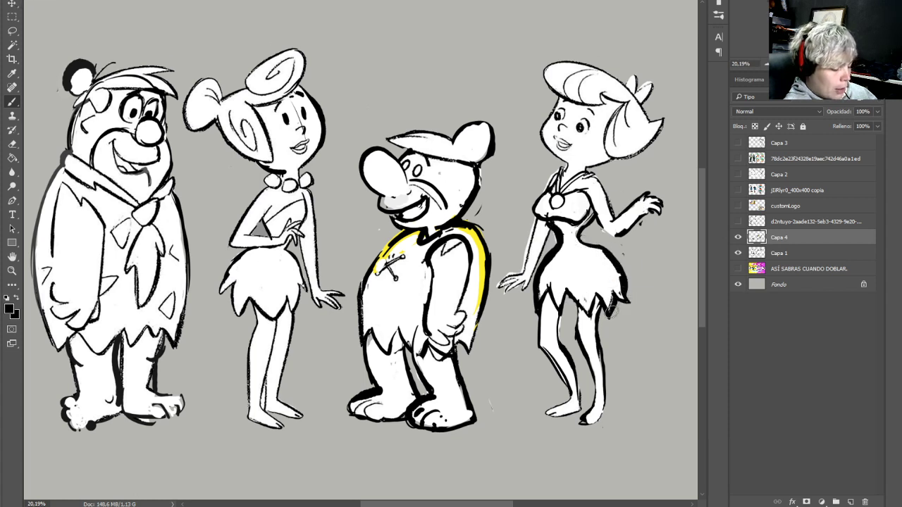
pyautogui.press('x')
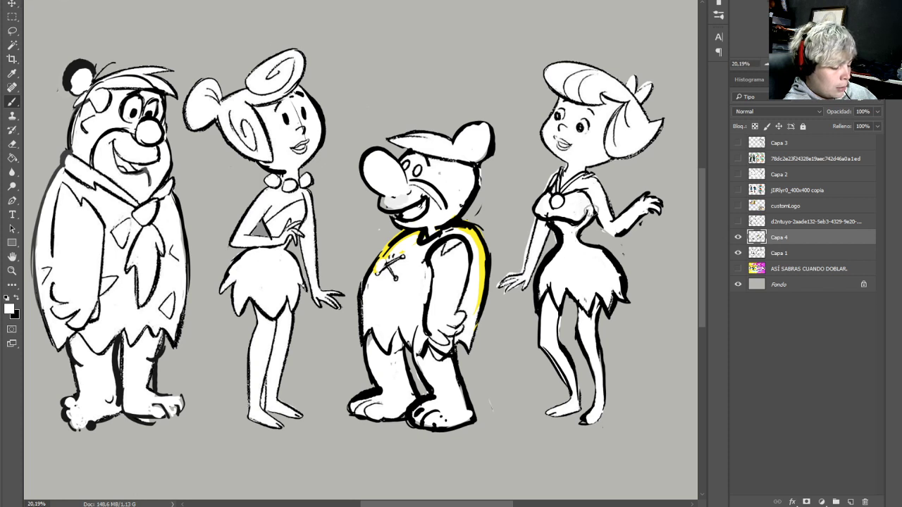
# Reshape the rightmost woman's face contour from forehead to chin and strengthen the jaw and neck outline in black
pyautogui.press('x')
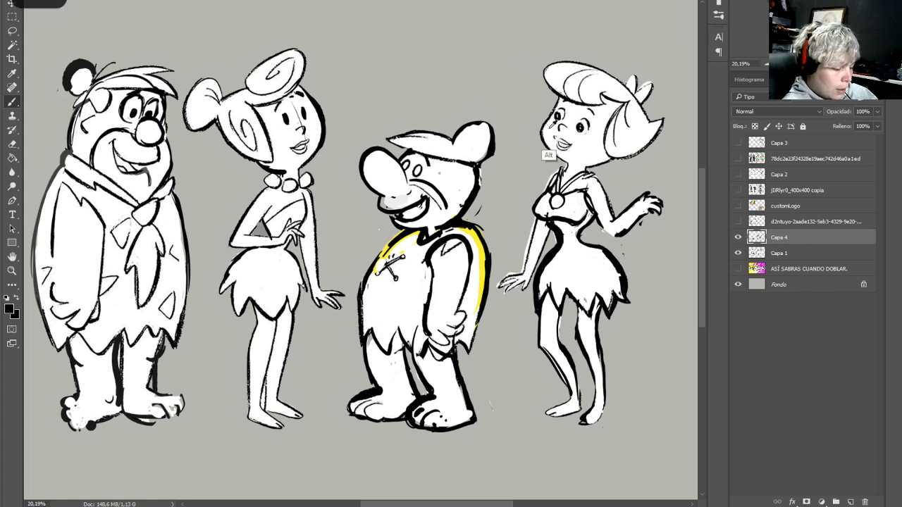
pyautogui.keyDown('alt'); pyautogui.click(548, 154); pyautogui.keyUp('alt')
pyautogui.moveTo(559, 100)
pyautogui.mouseDown()
pyautogui.moveTo(548, 117)
pyautogui.moveTo(552, 104)
pyautogui.moveTo(551, 148)
pyautogui.moveTo(541, 131)
pyautogui.moveTo(554, 148)
pyautogui.mouseUp()
pyautogui.press('x')
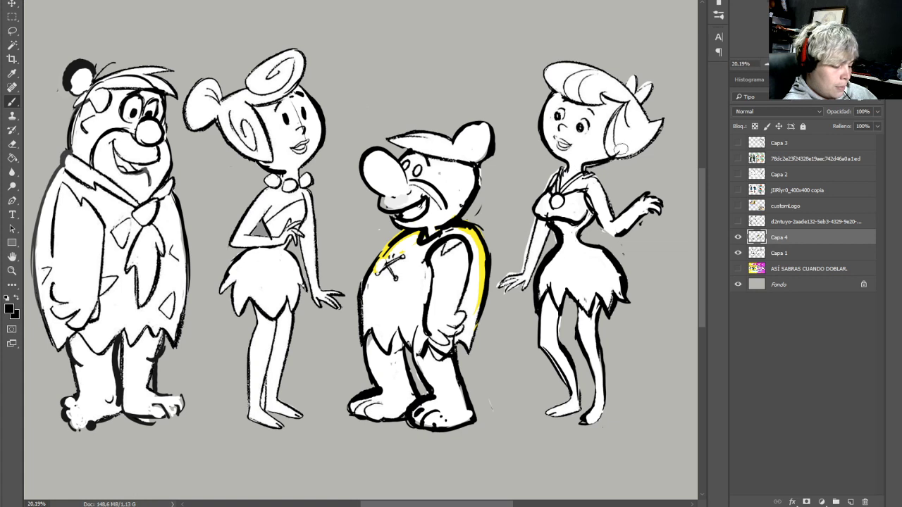
# Paint over the rightmost woman's fringe and back hair in white, building a taller, rounder hair mass
pyautogui.press('x')
pyautogui.moveTo(556, 91)
pyautogui.mouseDown()
pyautogui.moveTo(549, 68)
pyautogui.moveTo(561, 54)
pyautogui.moveTo(589, 47)
pyautogui.moveTo(630, 74)
pyautogui.moveTo(570, 62)
pyautogui.moveTo(588, 53)
pyautogui.moveTo(600, 71)
pyautogui.moveTo(595, 61)
pyautogui.moveTo(620, 68)
pyautogui.moveTo(580, 58)
pyautogui.moveTo(598, 65)
pyautogui.moveTo(573, 82)
pyautogui.mouseUp()
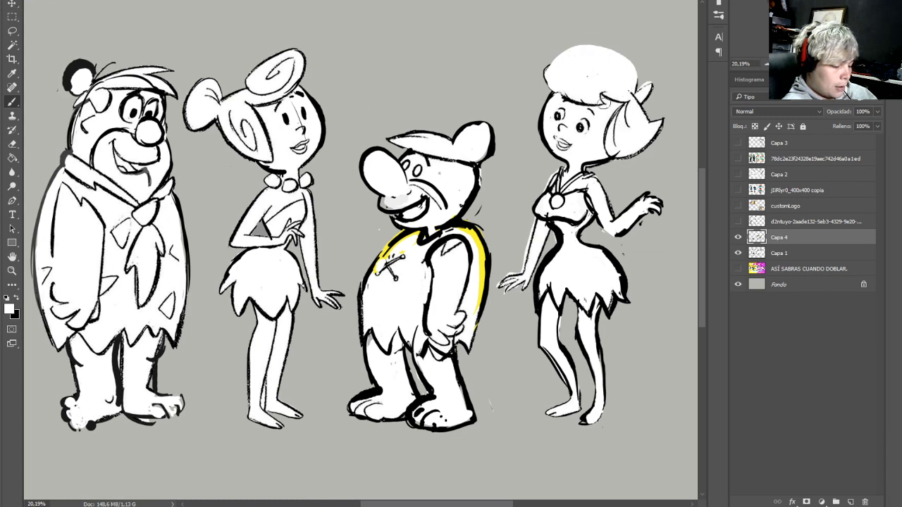
pyautogui.keyDown('alt'); pyautogui.click(636, 108); pyautogui.keyUp('alt')
pyautogui.moveTo(631, 101)
pyautogui.mouseDown()
pyautogui.moveTo(645, 118)
pyautogui.moveTo(629, 90)
pyautogui.moveTo(646, 119)
pyautogui.moveTo(641, 99)
pyautogui.moveTo(620, 126)
pyautogui.mouseUp()
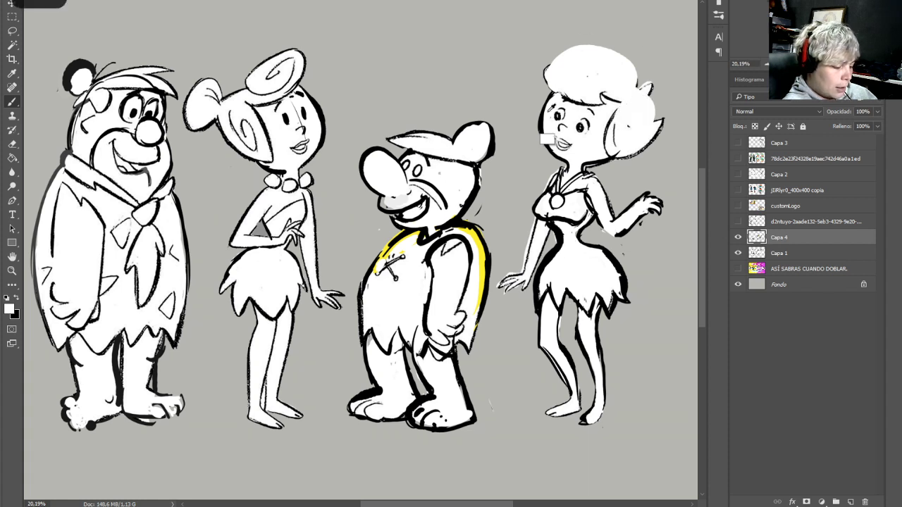
# Outline the rightmost woman's rounded hair in black and add curved strands to the fringe and back section
pyautogui.press('x')
pyautogui.moveTo(550, 87)
pyautogui.mouseDown()
pyautogui.moveTo(569, 99)
pyautogui.moveTo(546, 64)
pyautogui.moveTo(611, 47)
pyautogui.moveTo(641, 95)
pyautogui.moveTo(607, 133)
pyautogui.mouseUp()
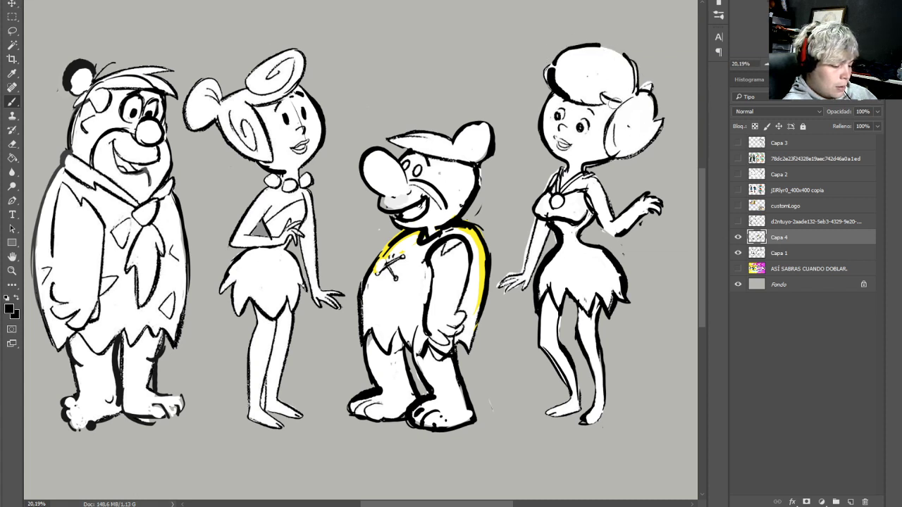
pyautogui.moveTo(570, 97)
pyautogui.mouseDown()
pyautogui.moveTo(609, 102)
pyautogui.moveTo(604, 88)
pyautogui.mouseUp()
pyautogui.moveTo(568, 60)
pyautogui.mouseDown()
pyautogui.moveTo(572, 102)
pyautogui.moveTo(629, 96)
pyautogui.moveTo(610, 154)
pyautogui.mouseUp()
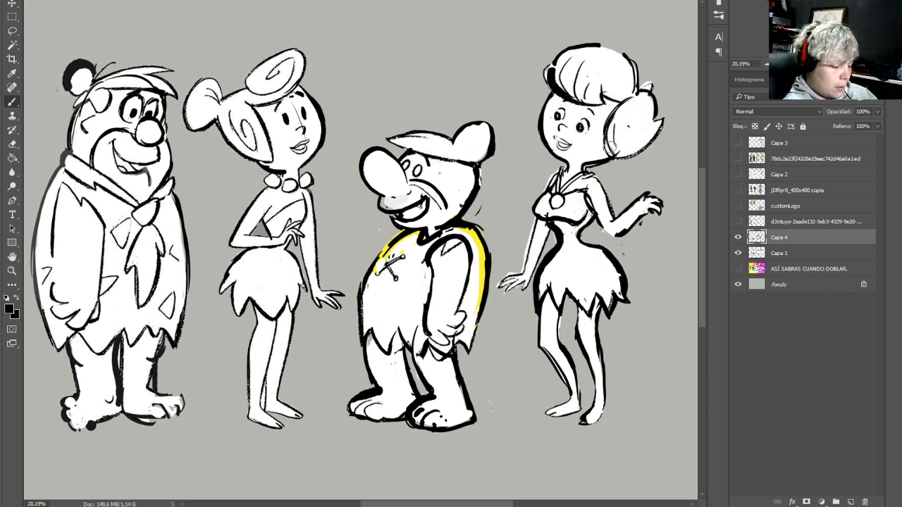
# Cover the rightmost woman's old eyes in white, redraw them with brows in black, and touch up the neck under her chin
pyautogui.keyDown('alt'); pyautogui.click(586, 138); pyautogui.keyUp('alt')
pyautogui.click(582, 126)
pyautogui.moveTo(582, 121)
pyautogui.mouseDown()
pyautogui.moveTo(582, 134)
pyautogui.moveTo(561, 120)
pyautogui.mouseUp()
pyautogui.keyDown('alt'); pyautogui.click(565, 129); pyautogui.keyUp('alt')
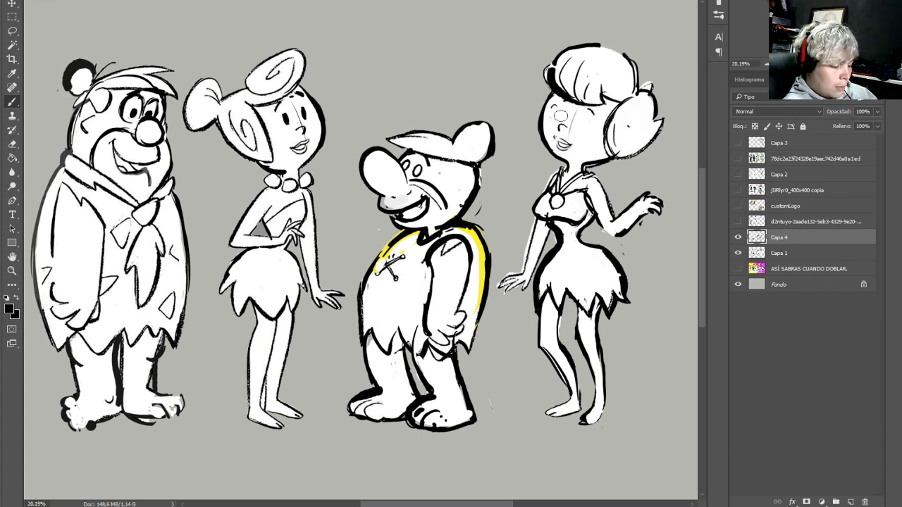
pyautogui.moveTo(553, 108)
pyautogui.mouseDown()
pyautogui.moveTo(585, 130)
pyautogui.moveTo(577, 120)
pyautogui.moveTo(590, 120)
pyautogui.moveTo(555, 117)
pyautogui.moveTo(562, 107)
pyautogui.mouseUp()
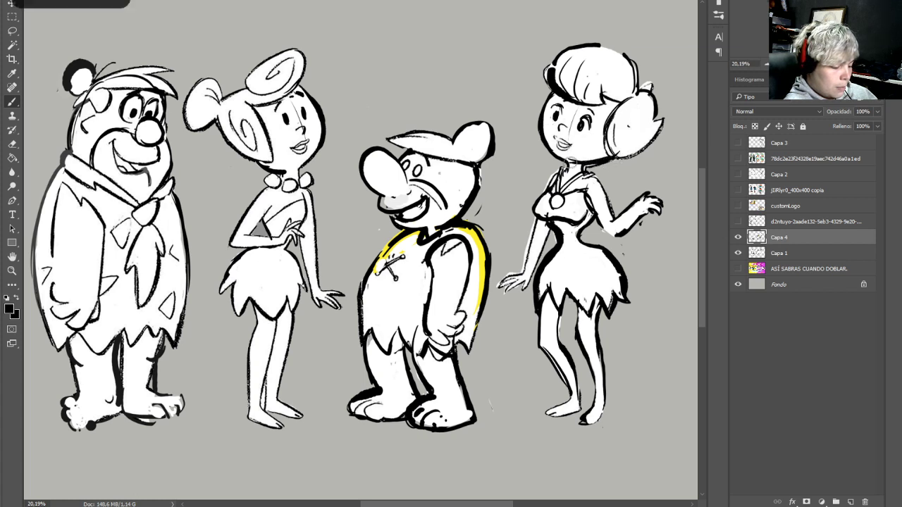
pyautogui.moveTo(572, 164); pyautogui.dragTo(564, 171)
pyautogui.keyDown('alt'); pyautogui.click(601, 169); pyautogui.keyUp('alt')
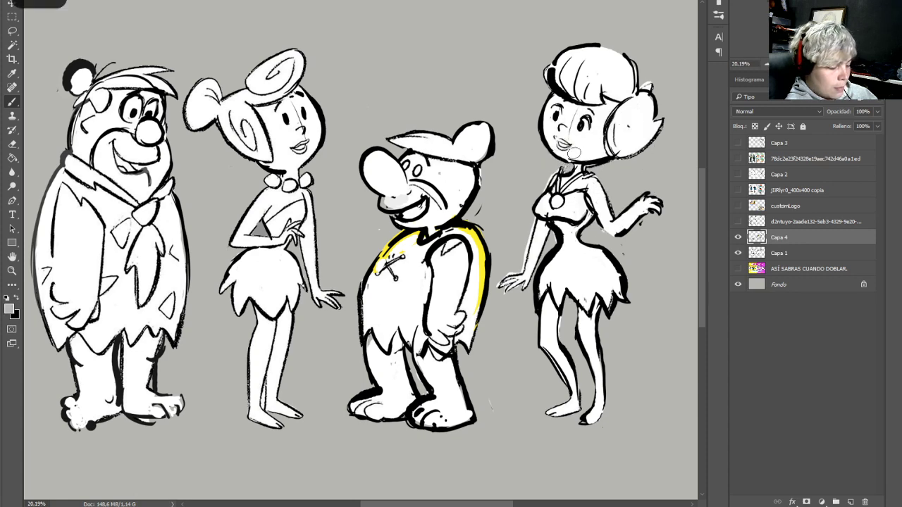
# Compare the reworked characters with the original sketch by toggling the visibility of layer Capa 4
pyautogui.click(738, 238)
pyautogui.click(738, 238)
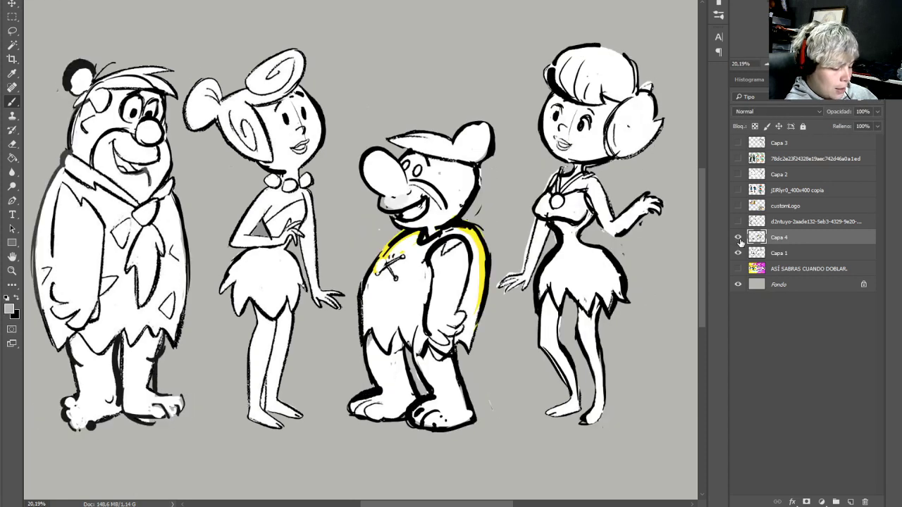
pyautogui.click(739, 238)
pyautogui.click(738, 238)
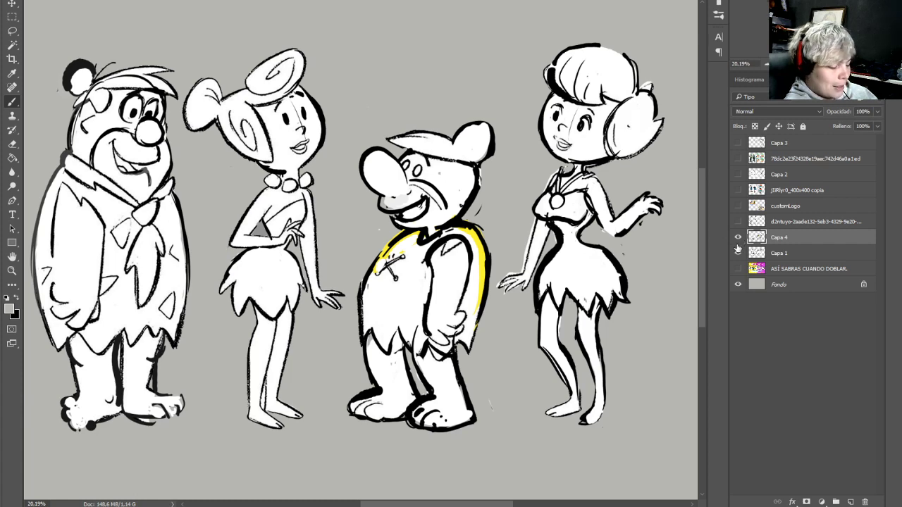
pyautogui.click(737, 238)
pyautogui.click(737, 238)
pyautogui.click(738, 238)
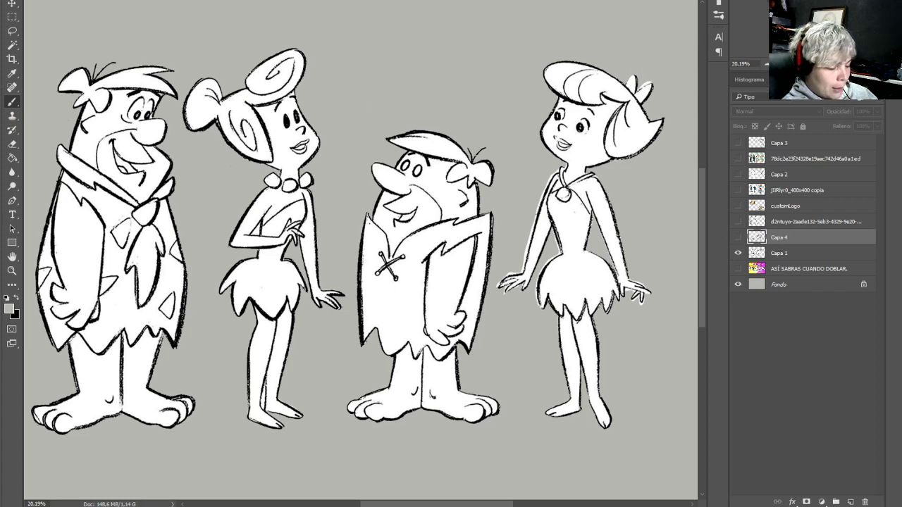
pyautogui.scroll(-6, 361, 251)
pyautogui.scroll(7, 361, 250)
pyautogui.scroll(-1, 366, 240)
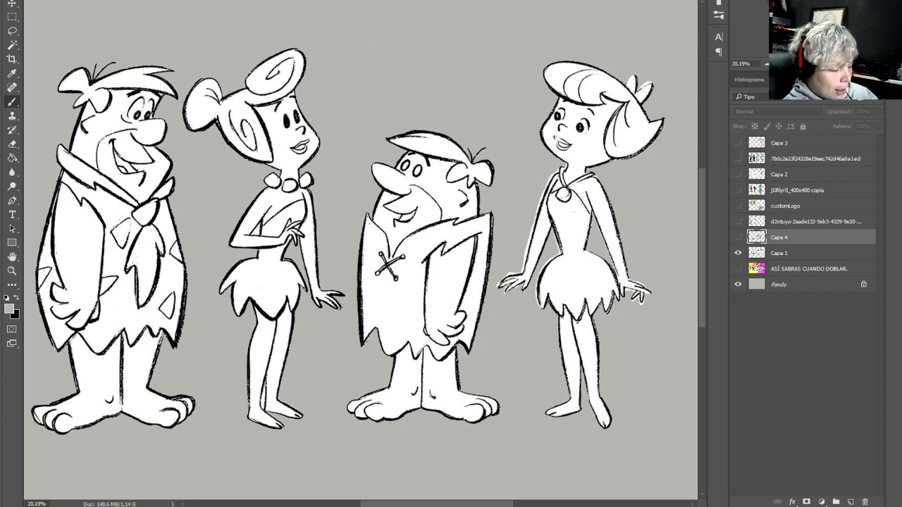
# Save the document, then hide Capa 4 and Capa 1 and show the d2ntuyo layer of head sketches
pyautogui.click(39, 0)
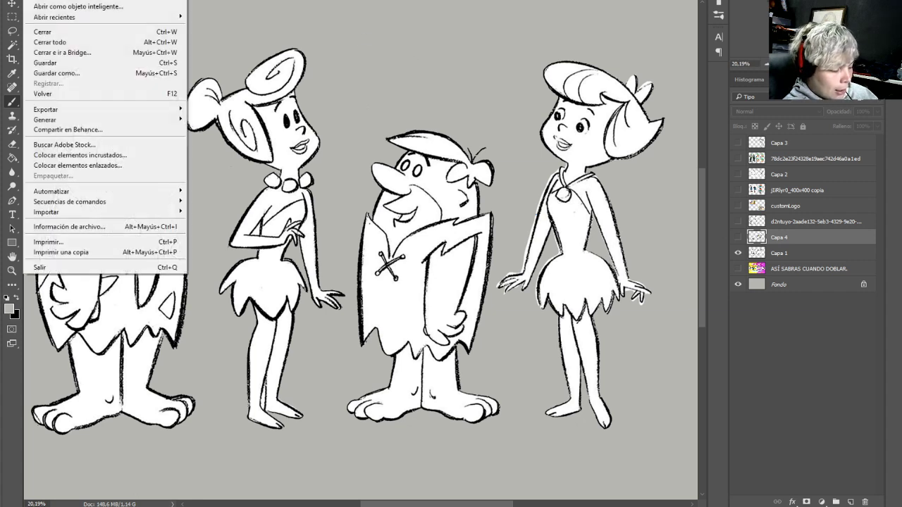
pyautogui.click(47, 63)
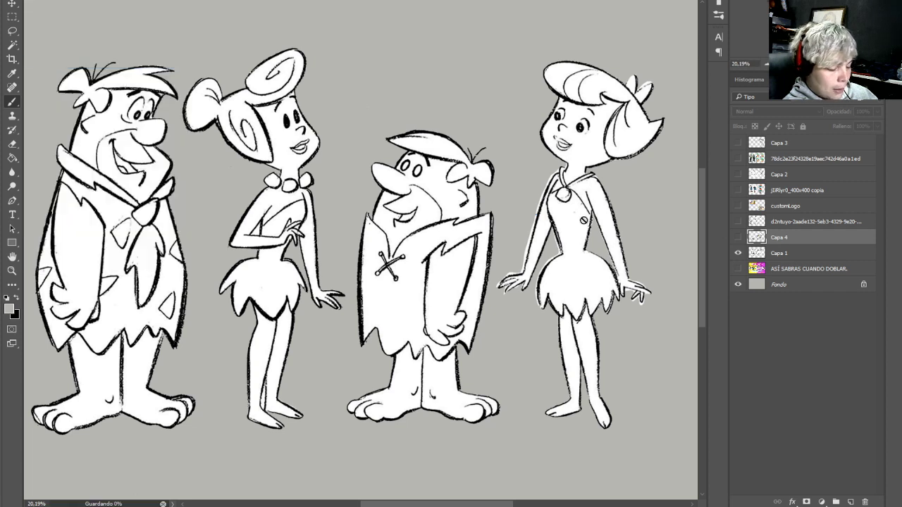
pyautogui.click(738, 237)
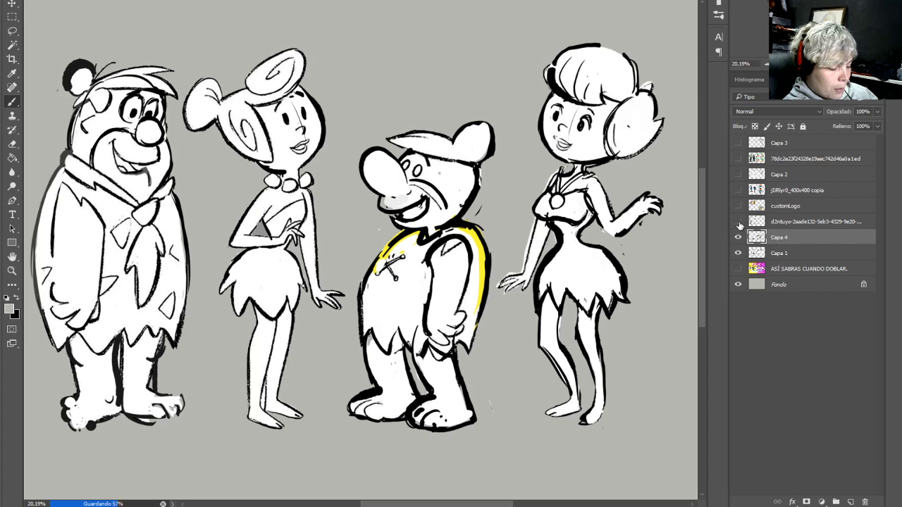
pyautogui.click(737, 222)
pyautogui.click(737, 238)
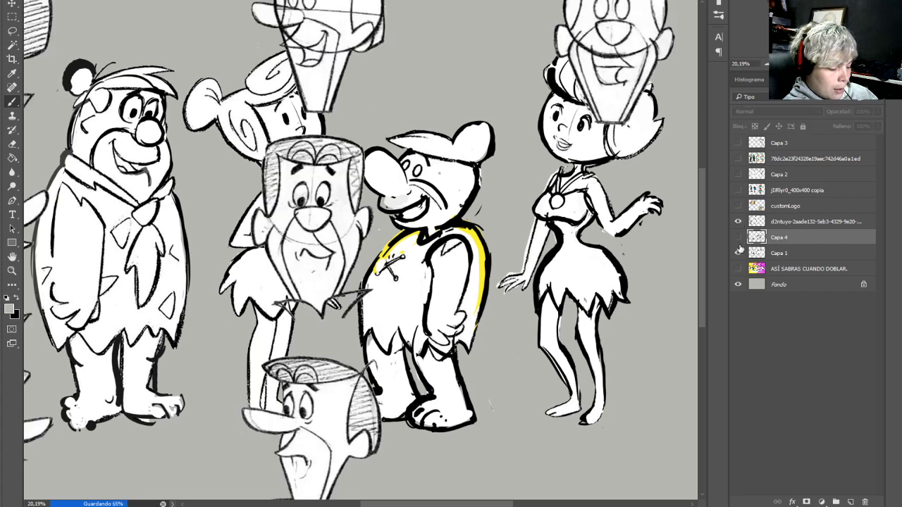
pyautogui.click(737, 253)
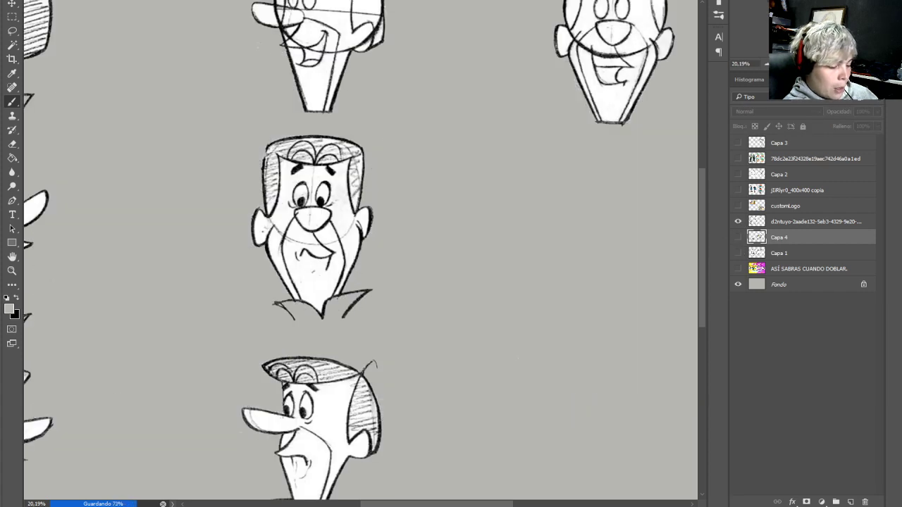
# Look over the sheet of cartoon head sketches, from the side views to the front-facing head
pyautogui.scroll(5, 360, 249)
pyautogui.scroll(-7, 360, 249)
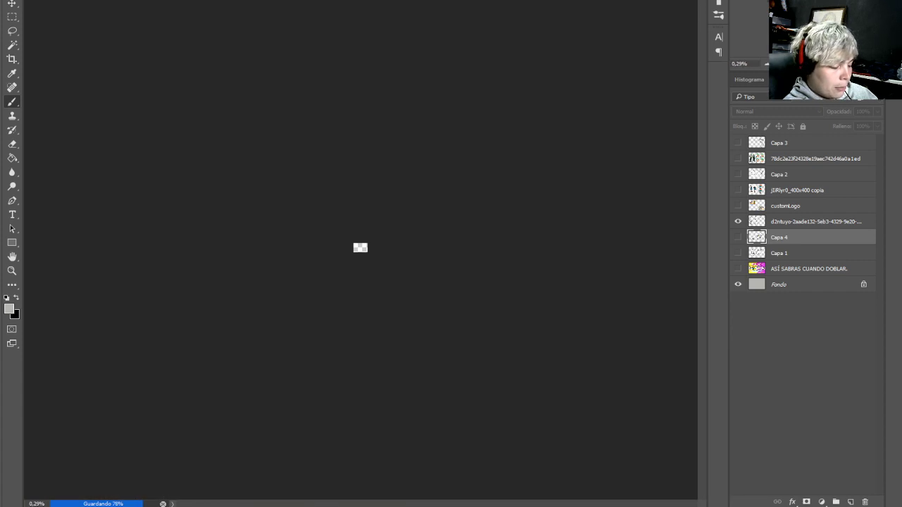
pyautogui.scroll(4, 360, 250)
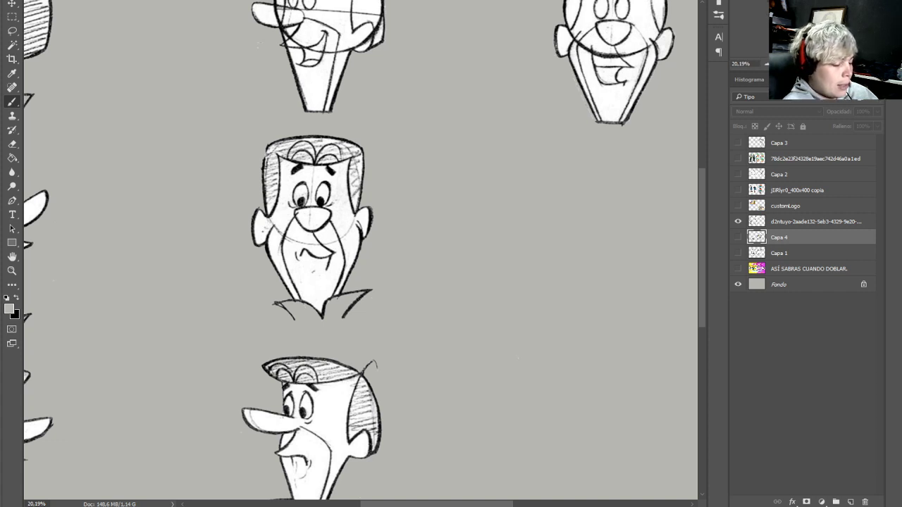
pyautogui.scroll(-5, 360, 249)
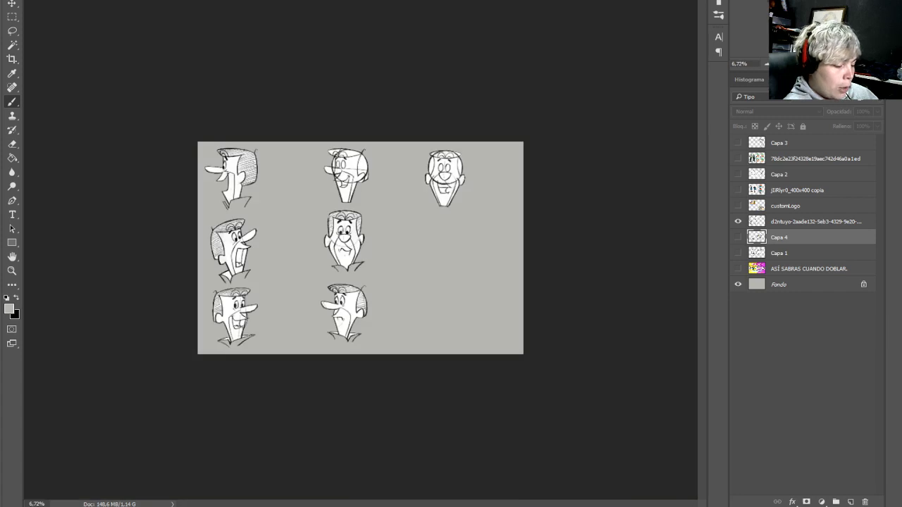
pyautogui.scroll(5, 360, 250)
pyautogui.moveTo(360, 249)
pyautogui.mouseDown()
pyautogui.moveTo(459, 257)
pyautogui.moveTo(458, 284)
pyautogui.mouseUp()
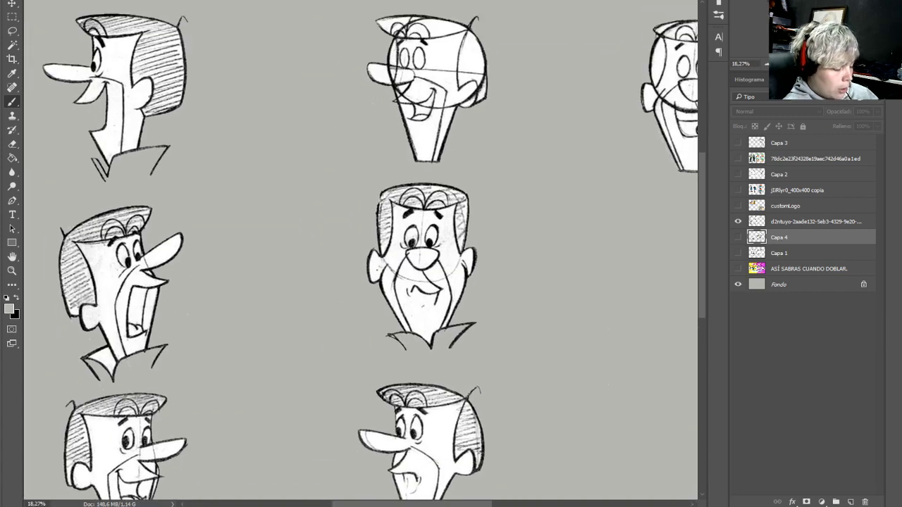
pyautogui.hscroll(4, 360, 249)
pyautogui.hscroll(-4, 360, 249)
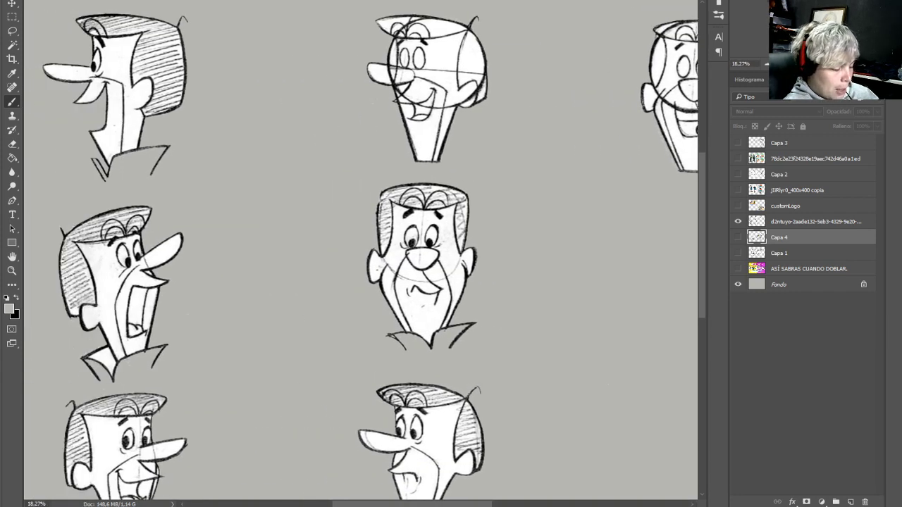
pyautogui.hscroll(5, 612, 105)
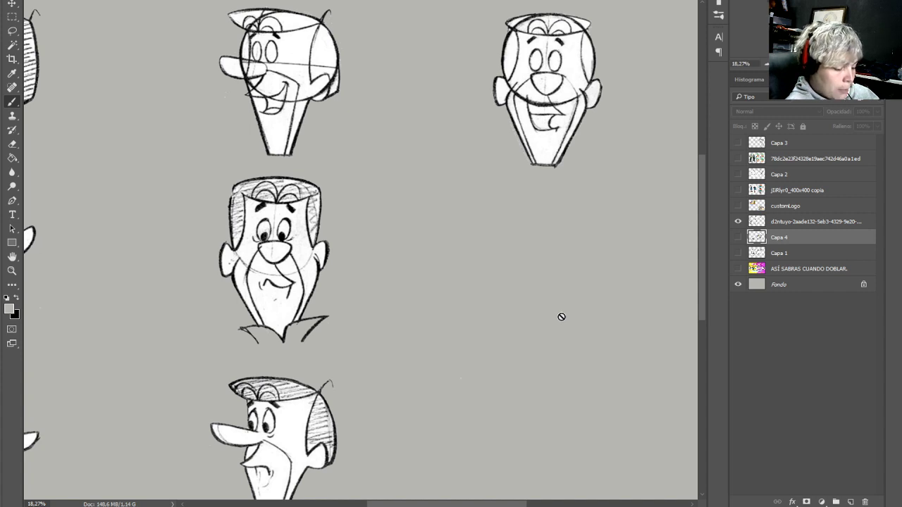
# Select the d2ntuyo head-sketch layer and set the foreground colour to magenta cd0f7f
pyautogui.click(794, 223)
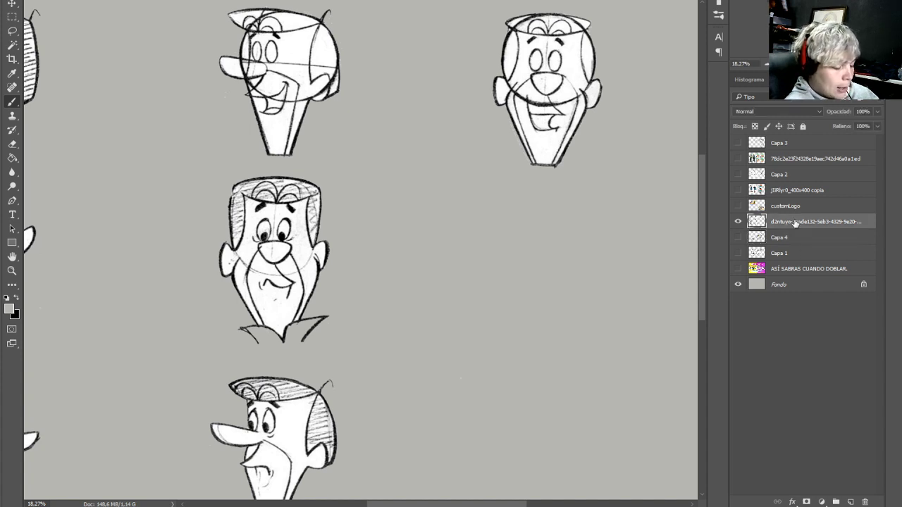
pyautogui.click(9, 308)
pyautogui.click(668, 58)
pyautogui.click(758, 26)
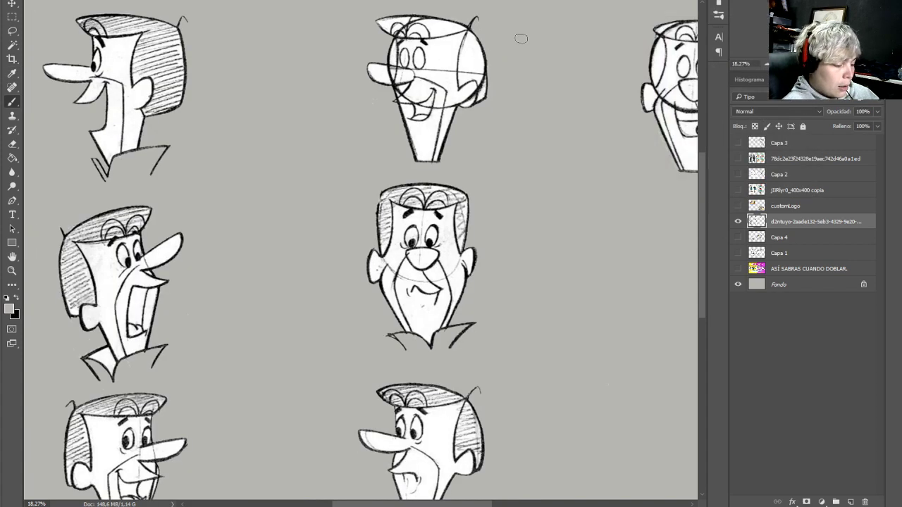
pyautogui.moveTo(760, 24); pyautogui.dragTo(784, 25)
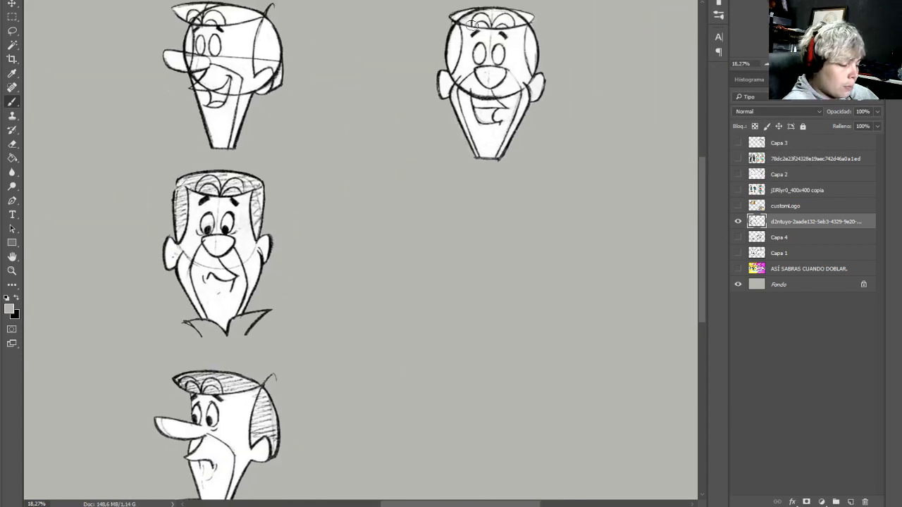
pyautogui.click(9, 309)
pyautogui.click(674, 46)
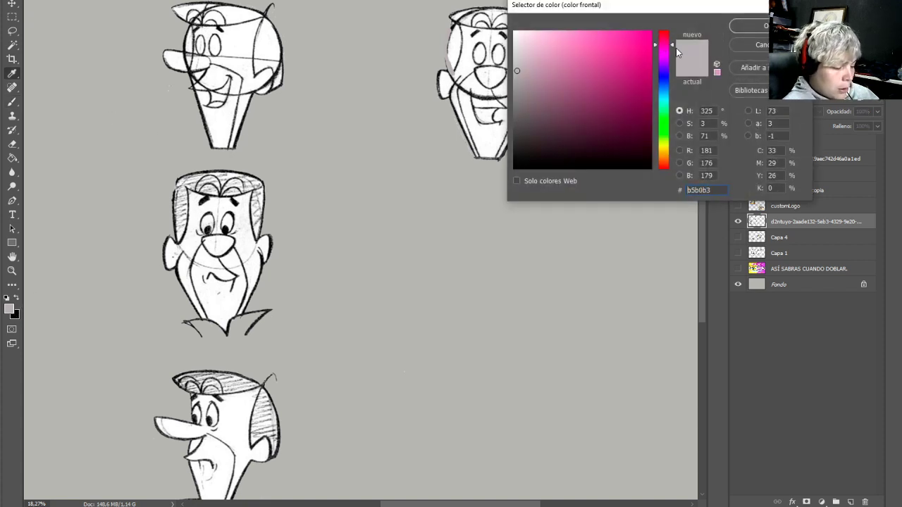
pyautogui.click(763, 26)
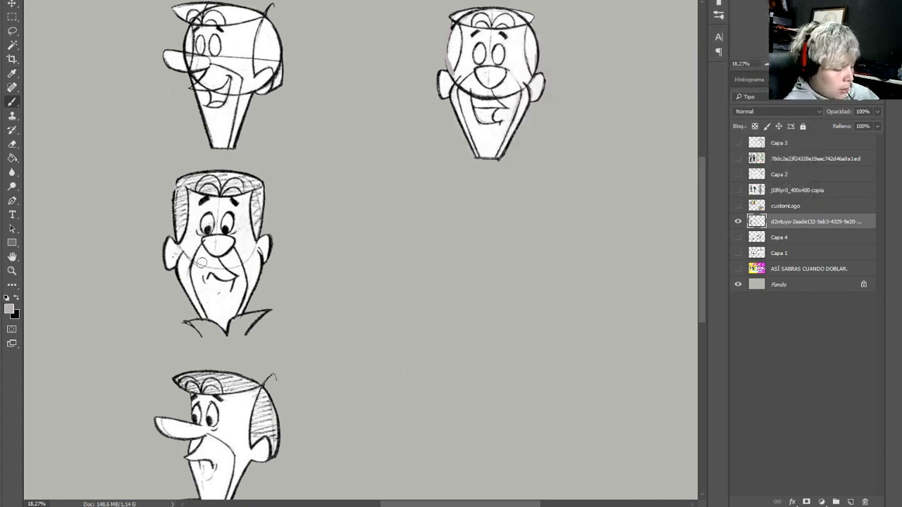
pyautogui.click(11, 308)
pyautogui.click(640, 60)
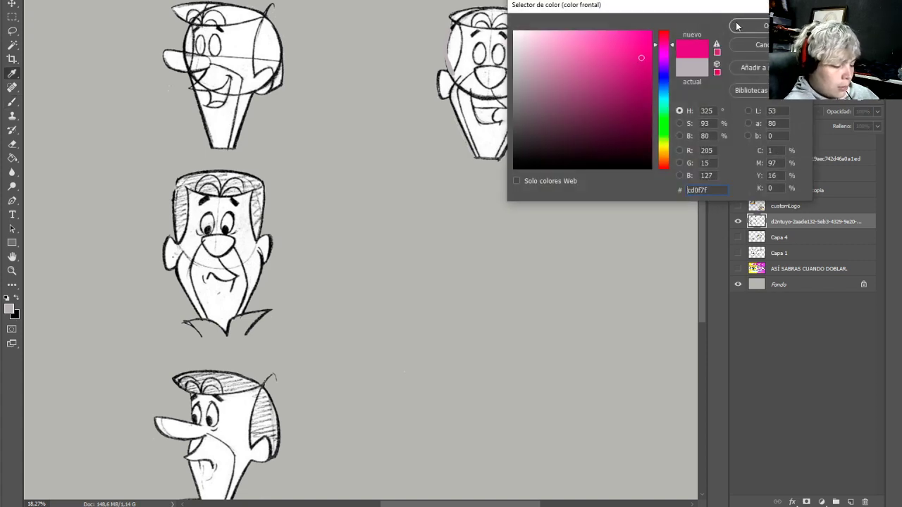
pyautogui.click(738, 26)
# Circle the front-facing head's cranium in thick magenta and mark the flattened areas above and below the circle
pyautogui.moveTo(273, 10)
pyautogui.mouseDown()
pyautogui.moveTo(476, 23)
pyautogui.moveTo(444, 41)
pyautogui.moveTo(442, 94)
pyautogui.moveTo(476, 110)
pyautogui.moveTo(528, 89)
pyautogui.moveTo(534, 50)
pyautogui.moveTo(483, 16)
pyautogui.moveTo(448, 40)
pyautogui.moveTo(438, 79)
pyautogui.moveTo(479, 111)
pyautogui.moveTo(514, 107)
pyautogui.moveTo(526, 95)
pyautogui.mouseUp()
pyautogui.hscroll(3, 450, 212)
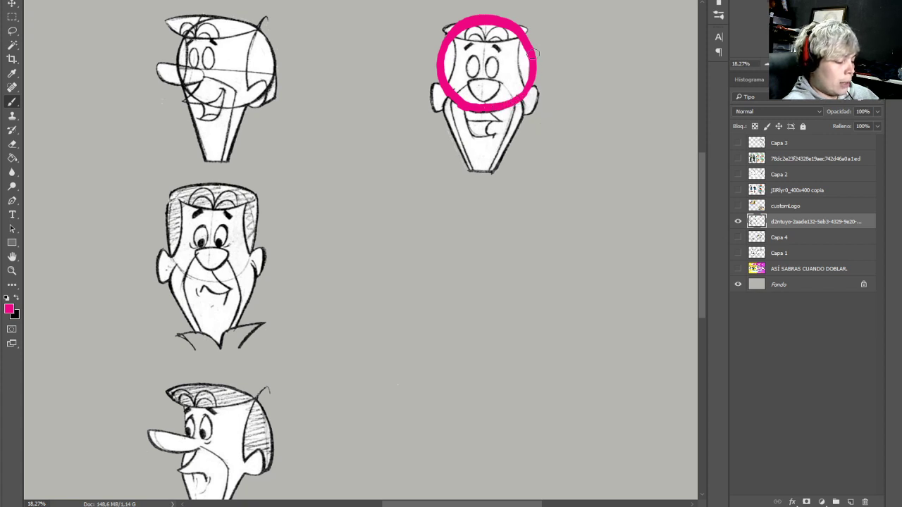
pyautogui.moveTo(483, 3); pyautogui.dragTo(493, 2)
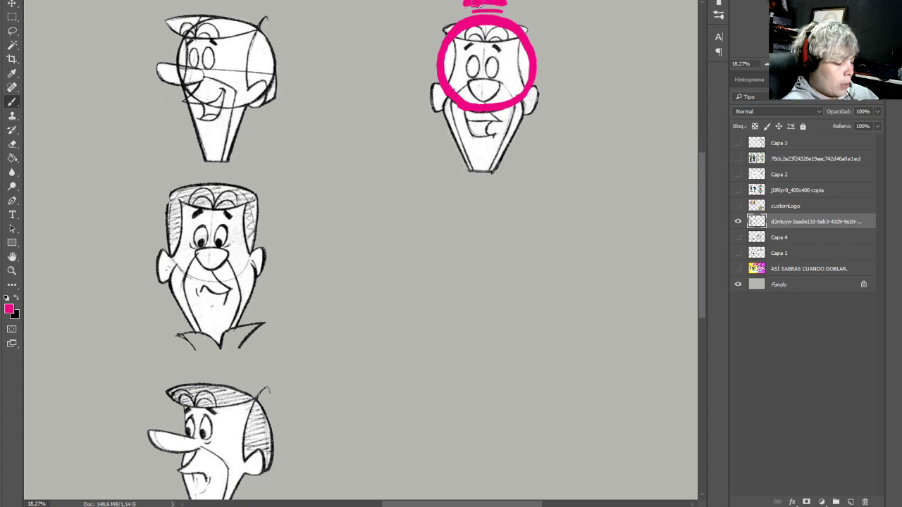
pyautogui.moveTo(466, 114); pyautogui.dragTo(506, 112)
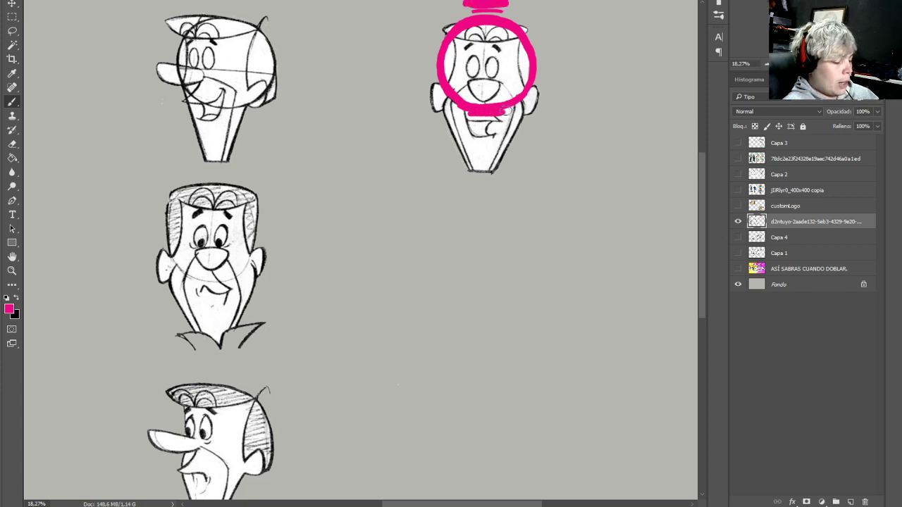
pyautogui.hotkey('ctrl', 'alt', 'z')
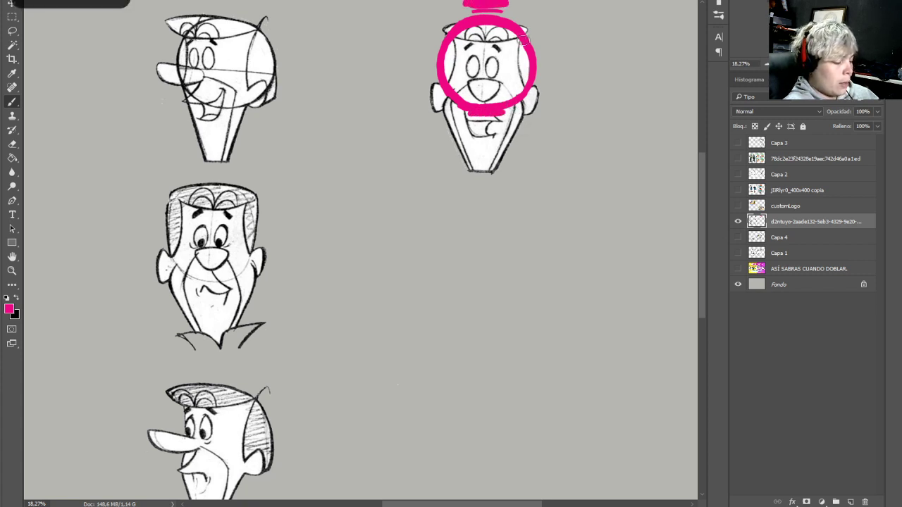
# Sketch a large magenta construction circle below the front-facing head, with a tilted side oval divided by two crossing lines
pyautogui.moveTo(536, 192)
pyautogui.mouseDown()
pyautogui.moveTo(505, 196)
pyautogui.moveTo(448, 262)
pyautogui.moveTo(468, 222)
pyautogui.moveTo(572, 322)
pyautogui.moveTo(562, 248)
pyautogui.mouseUp()
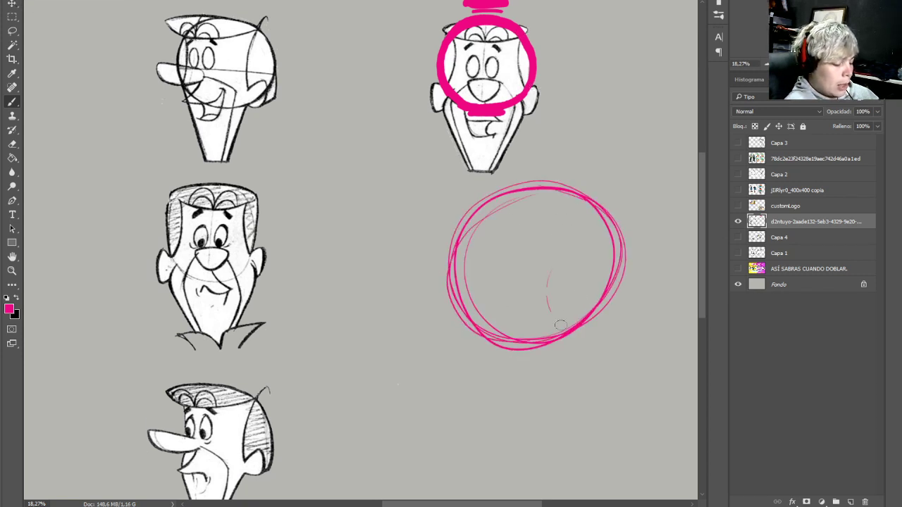
pyautogui.moveTo(560, 325)
pyautogui.mouseDown()
pyautogui.moveTo(576, 238)
pyautogui.moveTo(625, 255)
pyautogui.moveTo(564, 338)
pyautogui.moveTo(543, 330)
pyautogui.moveTo(560, 261)
pyautogui.moveTo(598, 228)
pyautogui.moveTo(558, 329)
pyautogui.mouseUp()
pyautogui.moveTo(611, 289)
pyautogui.mouseDown()
pyautogui.moveTo(545, 334)
pyautogui.moveTo(626, 280)
pyautogui.mouseUp()
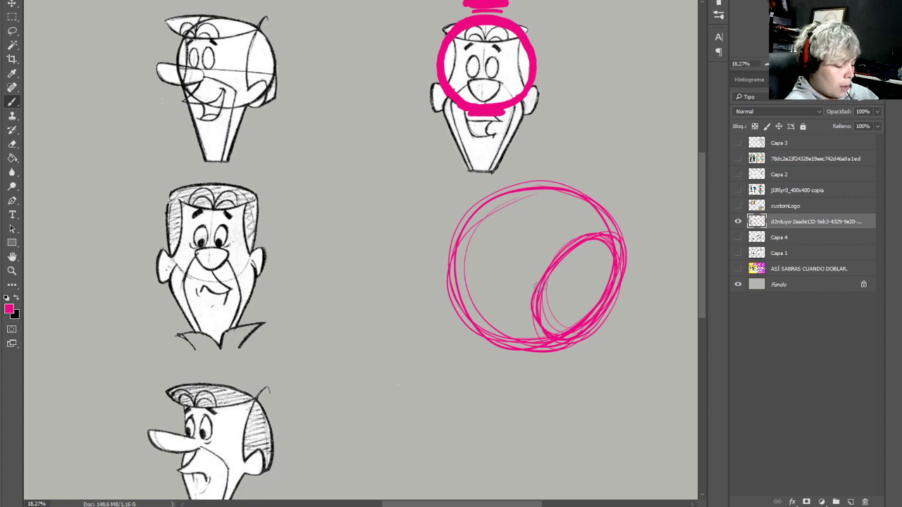
pyautogui.moveTo(541, 317)
pyautogui.mouseDown()
pyautogui.moveTo(604, 265)
pyautogui.moveTo(564, 328)
pyautogui.mouseUp()
pyautogui.moveTo(599, 239); pyautogui.dragTo(562, 329)
pyautogui.moveTo(546, 295)
pyautogui.mouseDown()
pyautogui.moveTo(606, 288)
pyautogui.moveTo(596, 296)
pyautogui.mouseUp()
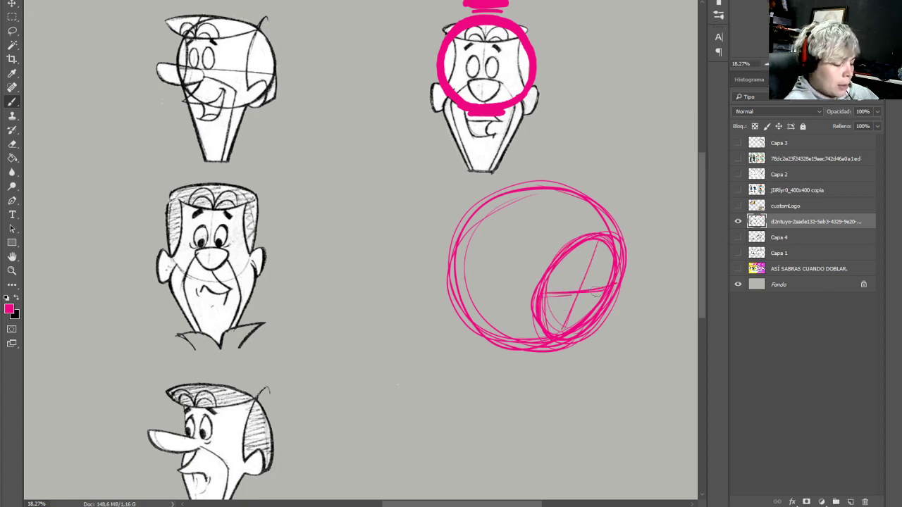
# Hatch the side oval of the magenta construction head and sketch the hairline, curved centre line and face edge guidelines
pyautogui.moveTo(538, 282)
pyautogui.mouseDown()
pyautogui.moveTo(571, 336)
pyautogui.moveTo(578, 301)
pyautogui.mouseUp()
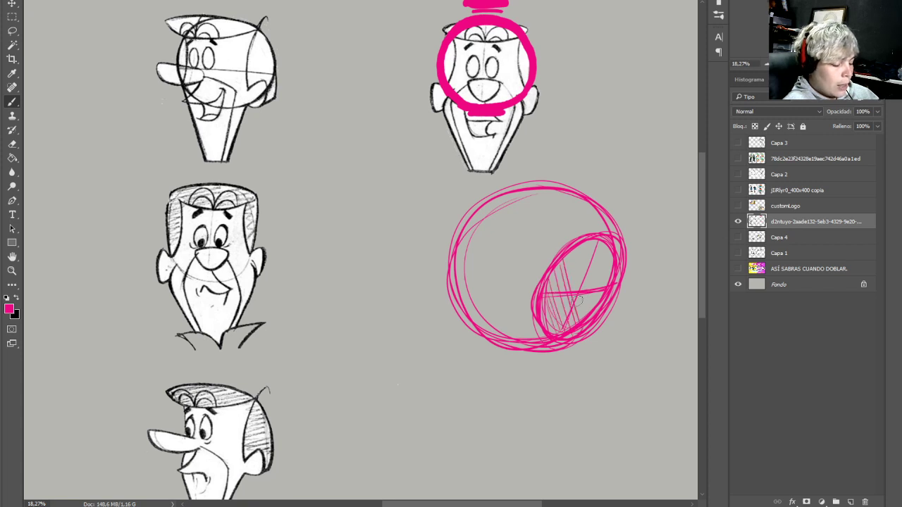
pyautogui.moveTo(578, 238); pyautogui.dragTo(603, 270)
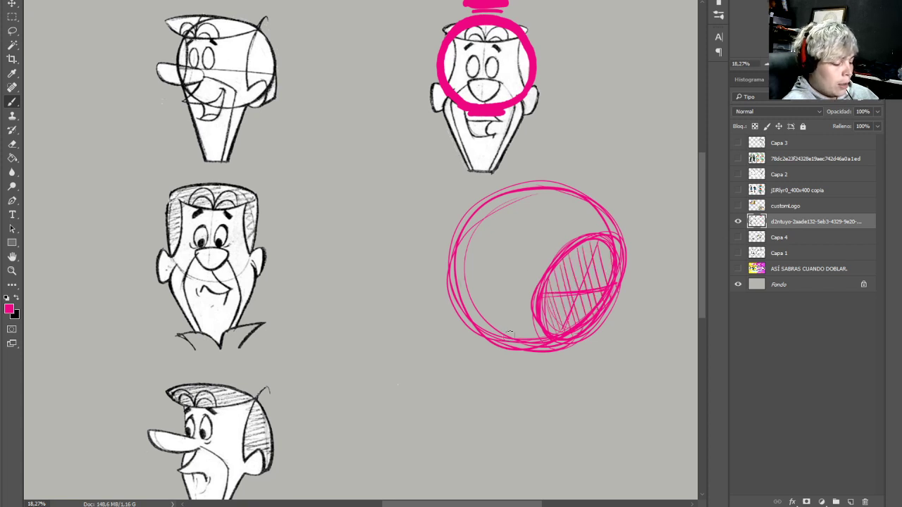
pyautogui.moveTo(570, 196)
pyautogui.mouseDown()
pyautogui.moveTo(514, 211)
pyautogui.moveTo(605, 233)
pyautogui.mouseUp()
pyautogui.moveTo(586, 196)
pyautogui.mouseDown()
pyautogui.moveTo(500, 204)
pyautogui.moveTo(610, 235)
pyautogui.moveTo(527, 213)
pyautogui.moveTo(496, 255)
pyautogui.mouseUp()
pyautogui.moveTo(511, 226); pyautogui.dragTo(481, 303)
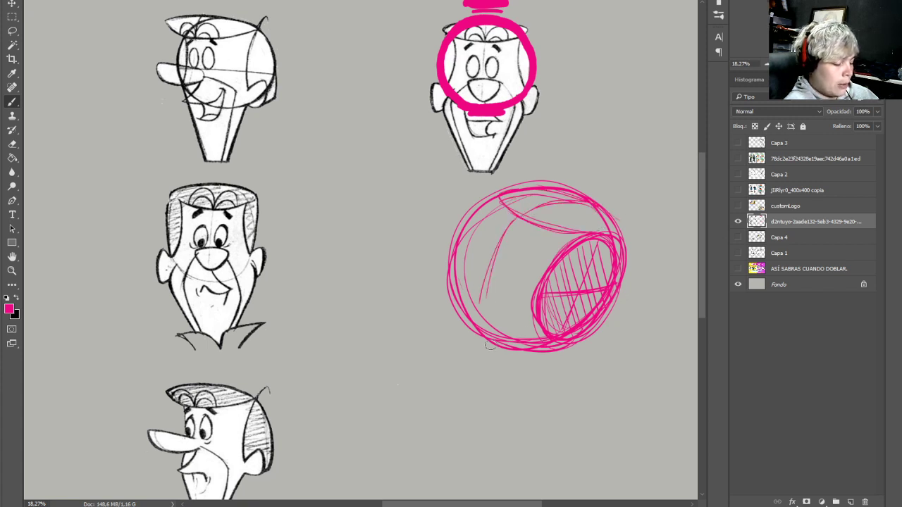
pyautogui.moveTo(505, 216); pyautogui.dragTo(476, 358)
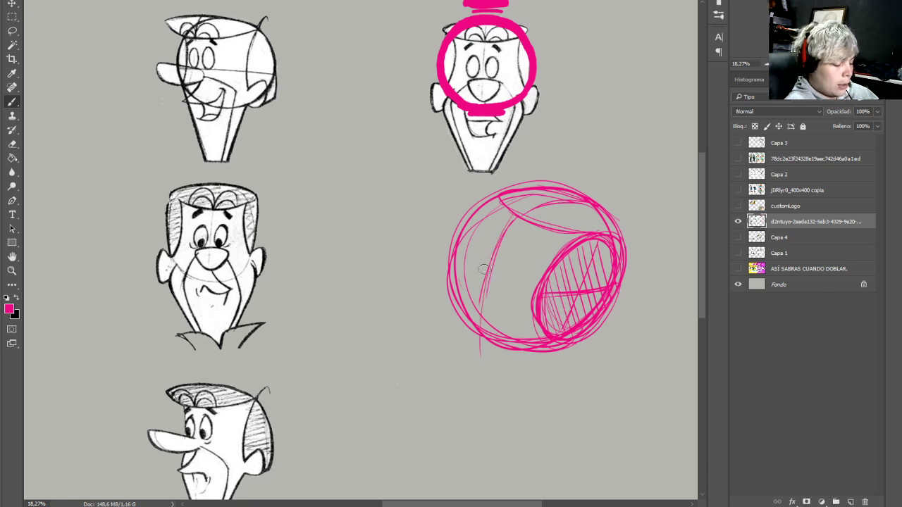
pyautogui.moveTo(491, 261); pyautogui.dragTo(471, 369)
pyautogui.moveTo(458, 224)
pyautogui.mouseDown()
pyautogui.moveTo(440, 321)
pyautogui.moveTo(442, 314)
pyautogui.mouseUp()
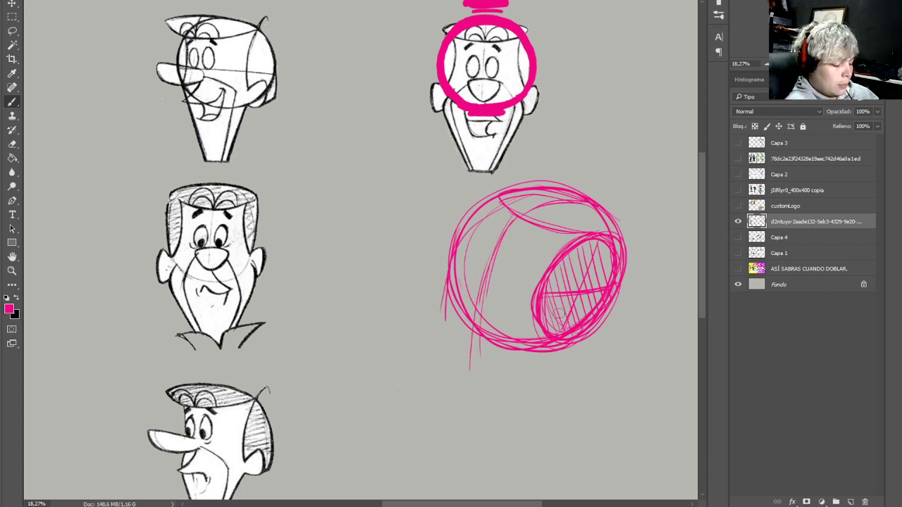
# Sketch the construction head's narrow jaw, chin and neck in magenta, plus simple eyes, brows, nose and mouth
pyautogui.moveTo(524, 351)
pyautogui.mouseDown()
pyautogui.moveTo(475, 402)
pyautogui.moveTo(489, 401)
pyautogui.moveTo(459, 386)
pyautogui.moveTo(459, 302)
pyautogui.moveTo(453, 381)
pyautogui.mouseUp()
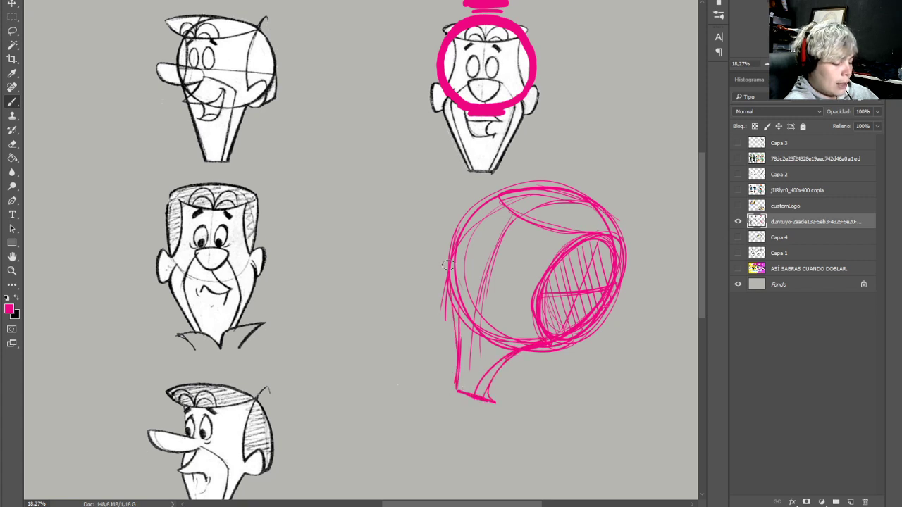
pyautogui.moveTo(453, 274)
pyautogui.mouseDown()
pyautogui.moveTo(456, 388)
pyautogui.moveTo(493, 406)
pyautogui.moveTo(551, 382)
pyautogui.moveTo(557, 350)
pyautogui.mouseUp()
pyautogui.moveTo(546, 386); pyautogui.dragTo(554, 348)
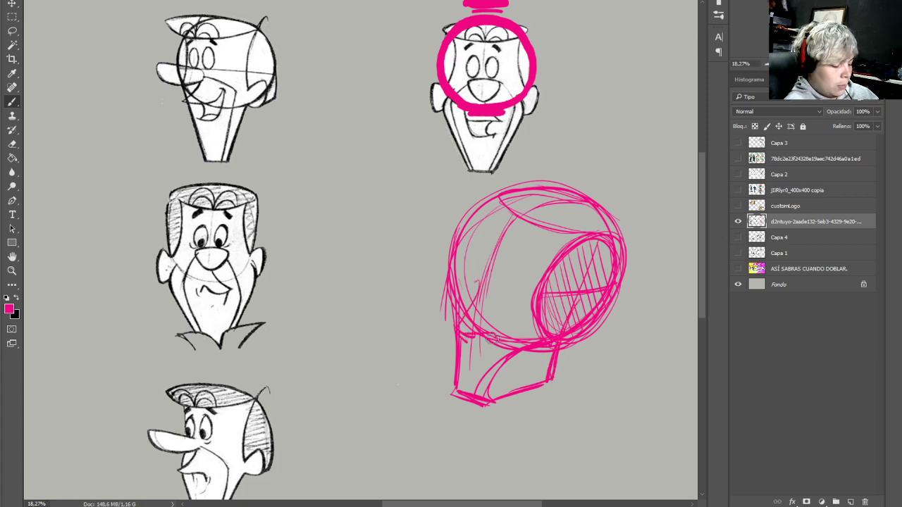
pyautogui.moveTo(481, 338); pyautogui.dragTo(455, 336)
pyautogui.moveTo(456, 276); pyautogui.dragTo(474, 325)
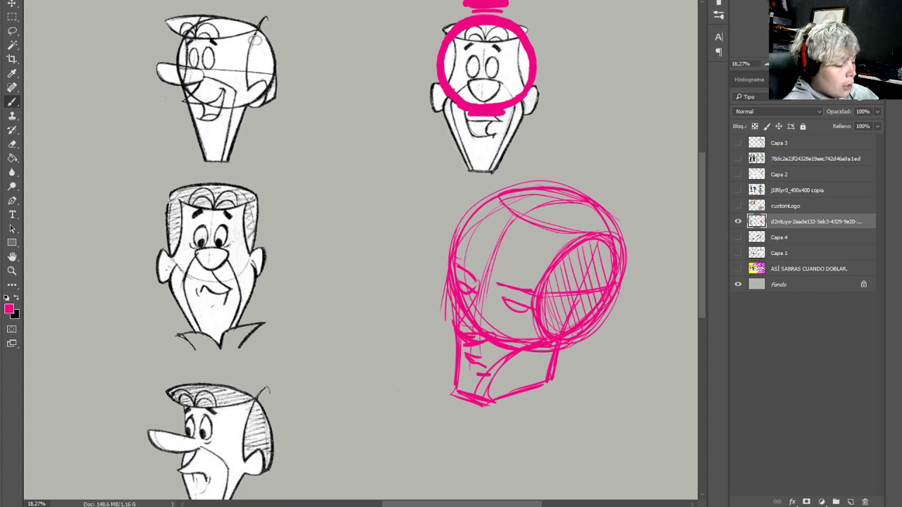
# Mark the side planes with magenta ovals on the upper three-quarter head and both sides of the front-facing moustached head
pyautogui.moveTo(259, 26)
pyautogui.mouseDown()
pyautogui.moveTo(246, 83)
pyautogui.moveTo(269, 30)
pyautogui.moveTo(251, 89)
pyautogui.moveTo(238, 71)
pyautogui.moveTo(259, 99)
pyautogui.mouseUp()
pyautogui.moveTo(169, 194); pyautogui.dragTo(174, 255)
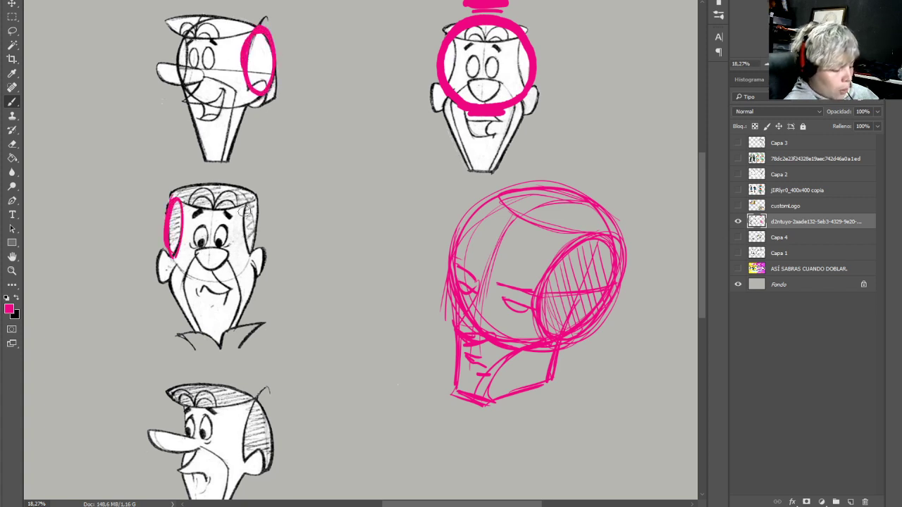
pyautogui.moveTo(244, 210)
pyautogui.mouseDown()
pyautogui.moveTo(261, 214)
pyautogui.moveTo(253, 248)
pyautogui.moveTo(238, 211)
pyautogui.mouseUp()
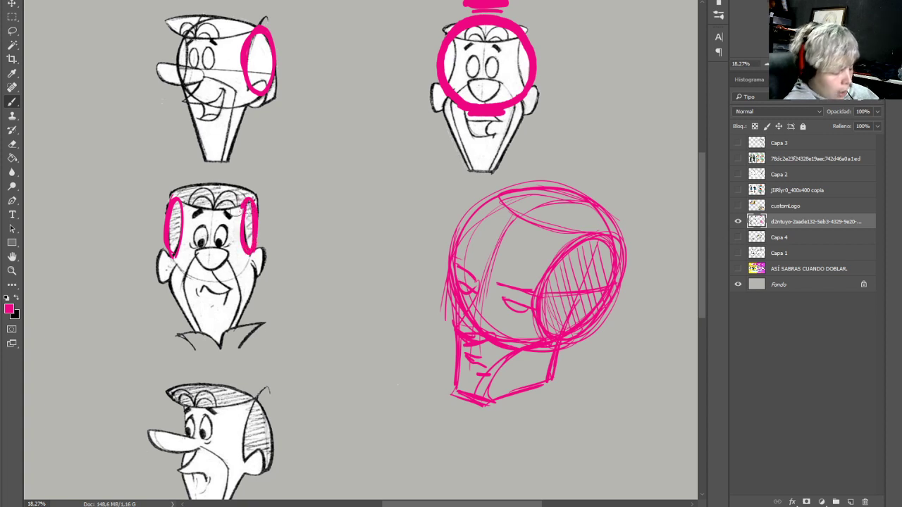
# Change the foreground colour to a dark blue with a hue of 236°
pyautogui.click(14, 310)
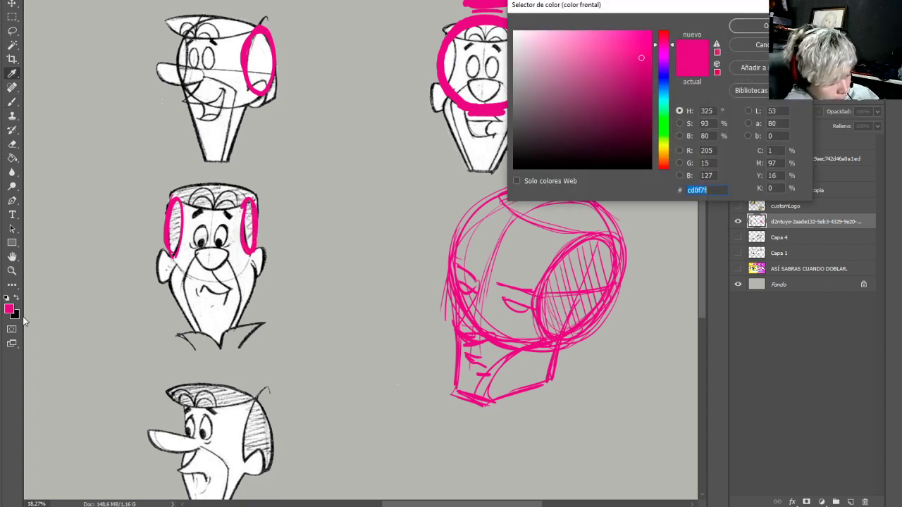
pyautogui.click(662, 74)
pyautogui.click(664, 78)
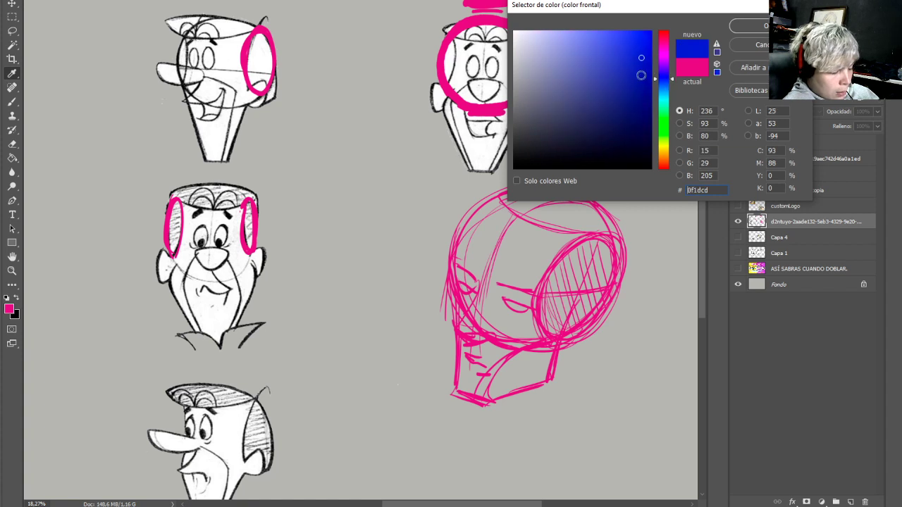
pyautogui.click(642, 76)
pyautogui.click(761, 28)
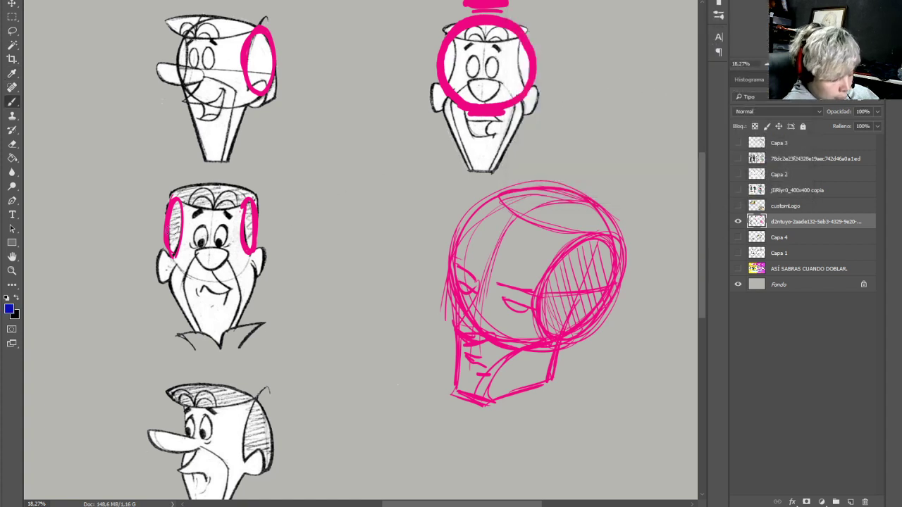
# Trace the moustached head's cranium arc and lower edge in blue, and outline the face shape of the upper front-facing head
pyautogui.moveTo(173, 259)
pyautogui.mouseDown()
pyautogui.moveTo(164, 211)
pyautogui.moveTo(188, 187)
pyautogui.moveTo(243, 188)
pyautogui.moveTo(256, 238)
pyautogui.mouseUp()
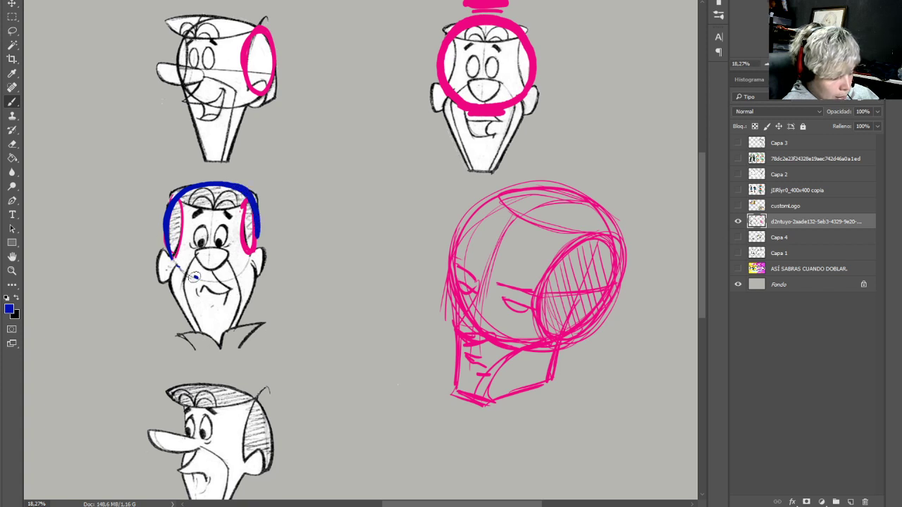
pyautogui.moveTo(195, 277); pyautogui.dragTo(229, 285)
pyautogui.moveTo(513, 40); pyautogui.dragTo(522, 96)
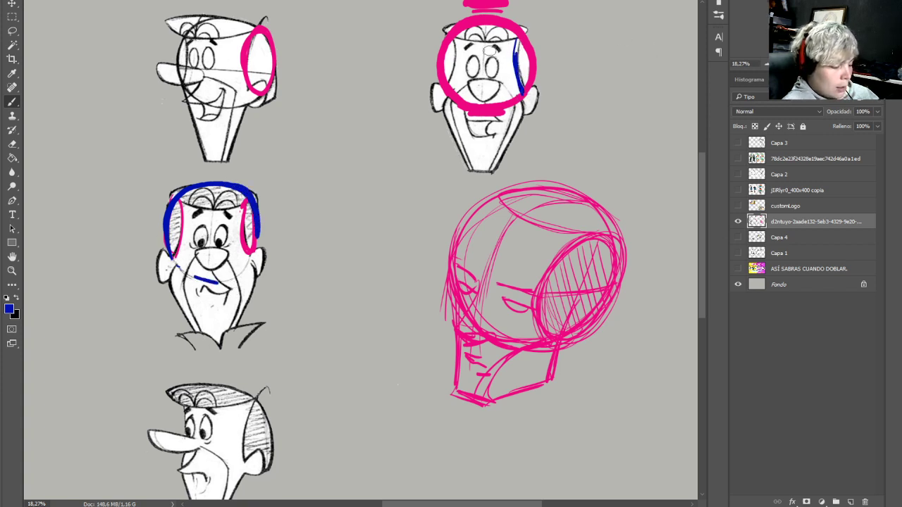
pyautogui.moveTo(453, 37)
pyautogui.mouseDown()
pyautogui.moveTo(447, 127)
pyautogui.moveTo(477, 174)
pyautogui.moveTo(522, 107)
pyautogui.moveTo(515, 42)
pyautogui.moveTo(445, 34)
pyautogui.mouseUp()
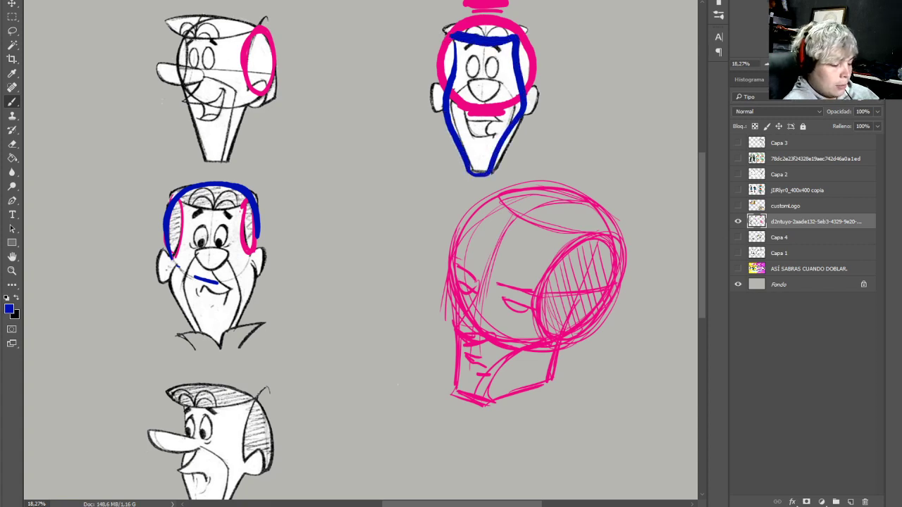
# Draw blue cranium circles with side ovals on the two upper side-view heads, and retrace the moustached front head's side ovals
pyautogui.moveTo(398, 385)
pyautogui.mouseDown()
pyautogui.moveTo(584, 348)
pyautogui.moveTo(609, 378)
pyautogui.mouseUp()
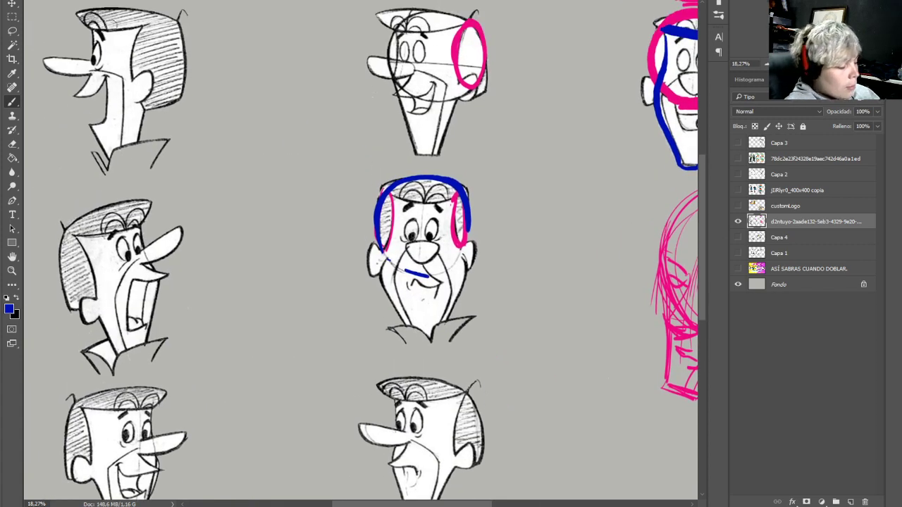
pyautogui.moveTo(114, 10)
pyautogui.mouseDown()
pyautogui.moveTo(99, 63)
pyautogui.moveTo(116, 88)
pyautogui.moveTo(159, 90)
pyautogui.moveTo(187, 54)
pyautogui.moveTo(177, 23)
pyautogui.moveTo(126, 5)
pyautogui.moveTo(90, 33)
pyautogui.moveTo(105, 78)
pyautogui.mouseUp()
pyautogui.moveTo(152, 11)
pyautogui.mouseDown()
pyautogui.moveTo(133, 62)
pyautogui.moveTo(176, 44)
pyautogui.moveTo(184, 67)
pyautogui.moveTo(169, 82)
pyautogui.moveTo(185, 29)
pyautogui.moveTo(129, 46)
pyautogui.mouseUp()
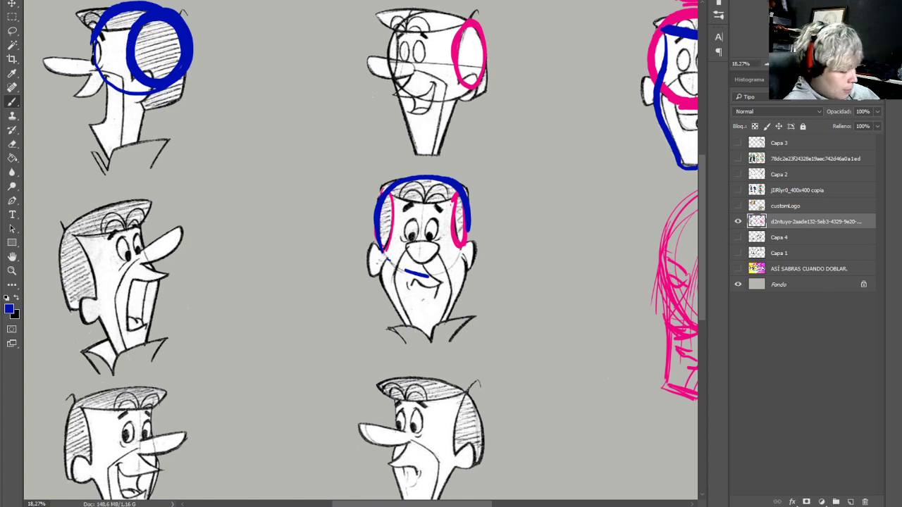
pyautogui.moveTo(105, 218)
pyautogui.mouseDown()
pyautogui.moveTo(70, 300)
pyautogui.moveTo(145, 248)
pyautogui.moveTo(55, 259)
pyautogui.moveTo(99, 314)
pyautogui.mouseUp()
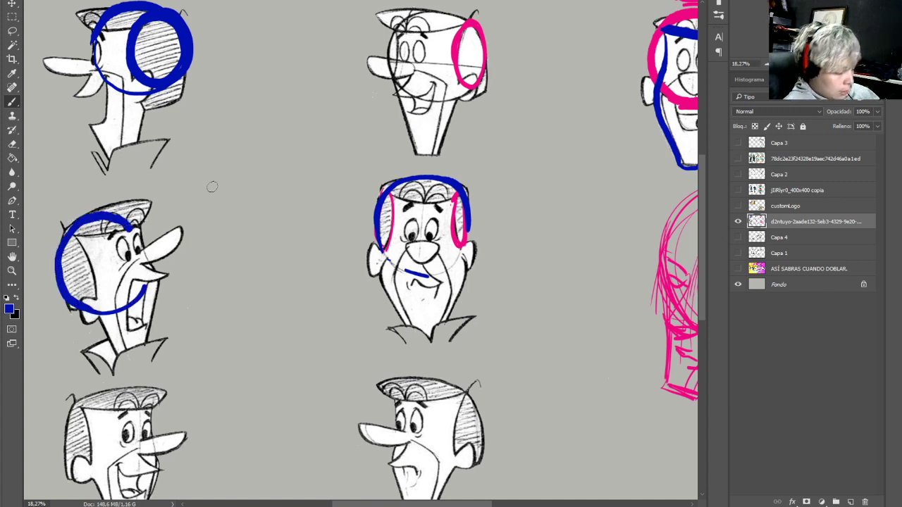
pyautogui.moveTo(129, 229); pyautogui.dragTo(144, 284)
pyautogui.moveTo(127, 225); pyautogui.dragTo(151, 262)
pyautogui.moveTo(61, 242); pyautogui.dragTo(76, 242)
pyautogui.moveTo(67, 299); pyautogui.dragTo(57, 237)
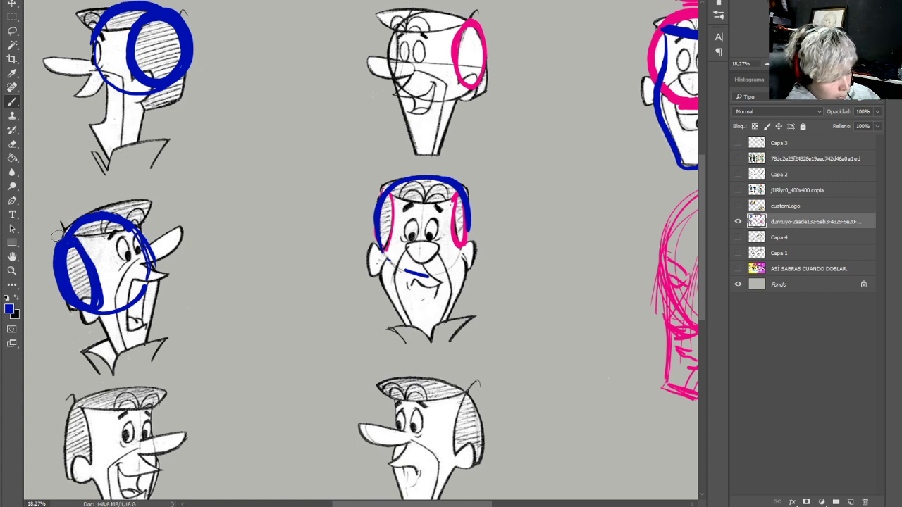
pyautogui.moveTo(386, 191); pyautogui.dragTo(393, 246)
pyautogui.moveTo(457, 193)
pyautogui.mouseDown()
pyautogui.moveTo(456, 248)
pyautogui.moveTo(466, 252)
pyautogui.mouseUp()
# Draw a blue square divided into four quadrants beside the moustached front head, with a dot and short stroke above it
pyautogui.scroll(-2, 361, 250)
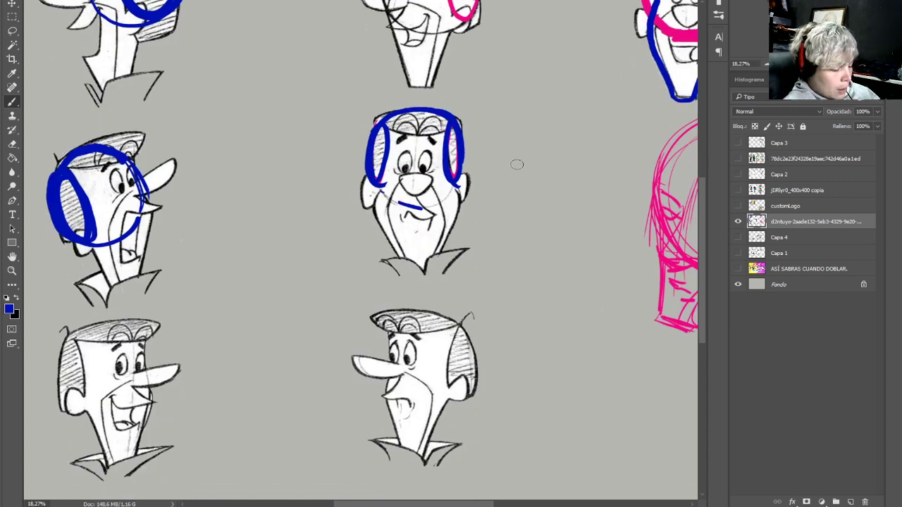
pyautogui.moveTo(512, 110)
pyautogui.mouseDown()
pyautogui.moveTo(513, 186)
pyautogui.moveTo(520, 114)
pyautogui.moveTo(548, 107)
pyautogui.moveTo(506, 110)
pyautogui.moveTo(593, 109)
pyautogui.mouseUp()
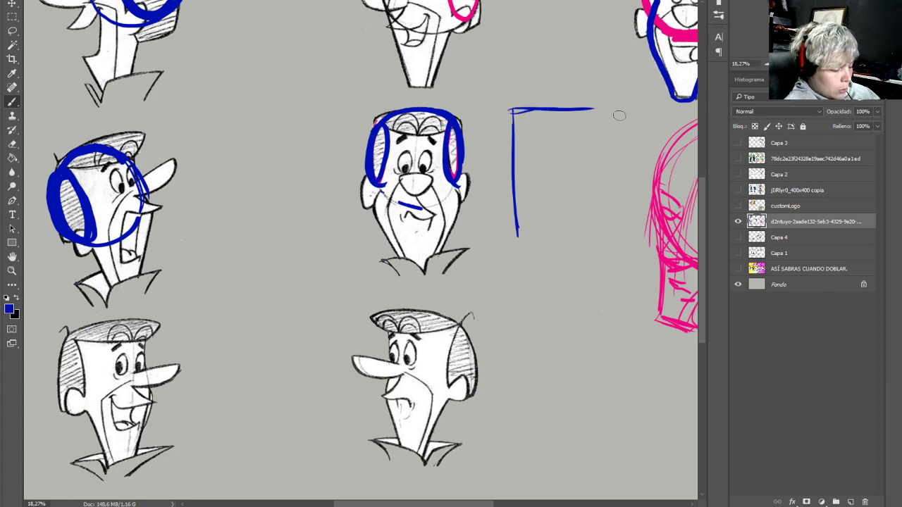
pyautogui.moveTo(513, 109)
pyautogui.mouseDown()
pyautogui.moveTo(627, 120)
pyautogui.moveTo(627, 231)
pyautogui.mouseUp()
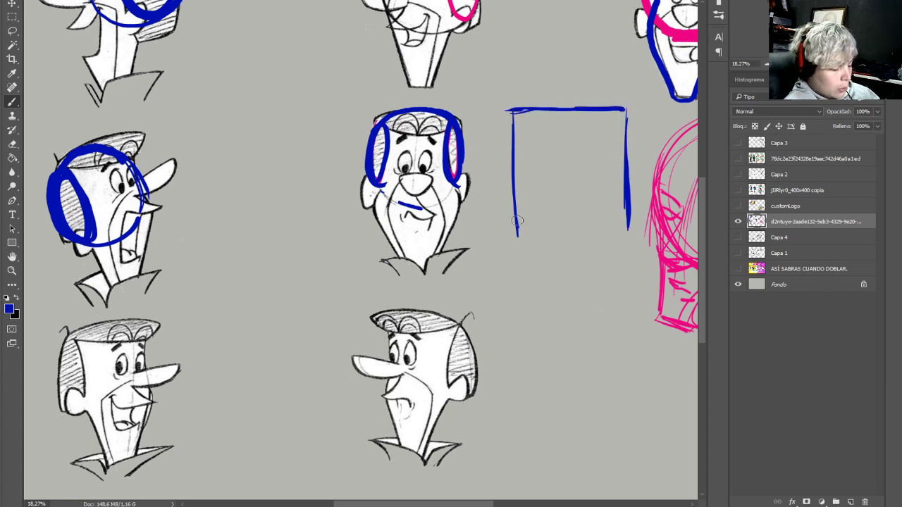
pyautogui.moveTo(516, 226); pyautogui.dragTo(624, 224)
pyautogui.moveTo(567, 113); pyautogui.dragTo(567, 205)
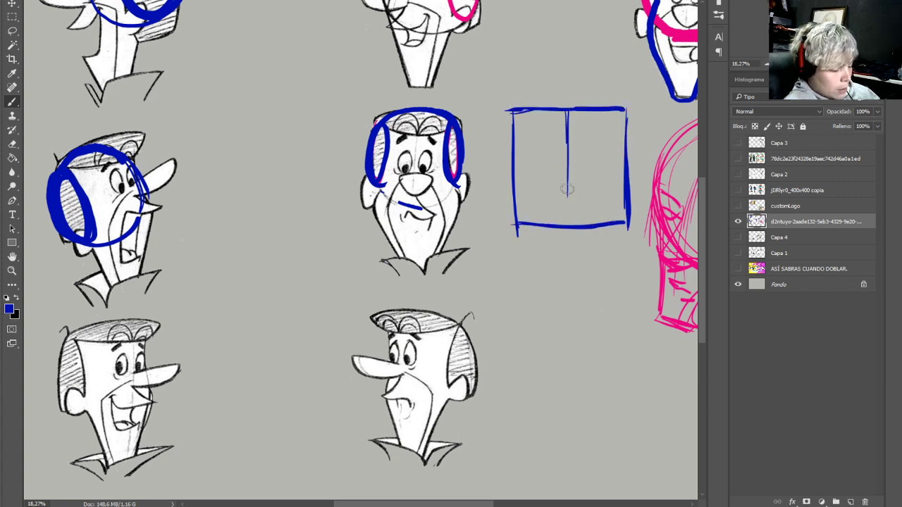
pyautogui.moveTo(566, 137); pyautogui.dragTo(567, 223)
pyautogui.moveTo(559, 169)
pyautogui.mouseDown()
pyautogui.moveTo(530, 170)
pyautogui.moveTo(622, 162)
pyautogui.mouseUp()
pyautogui.moveTo(524, 61); pyautogui.dragTo(530, 94)
pyautogui.click(515, 75)
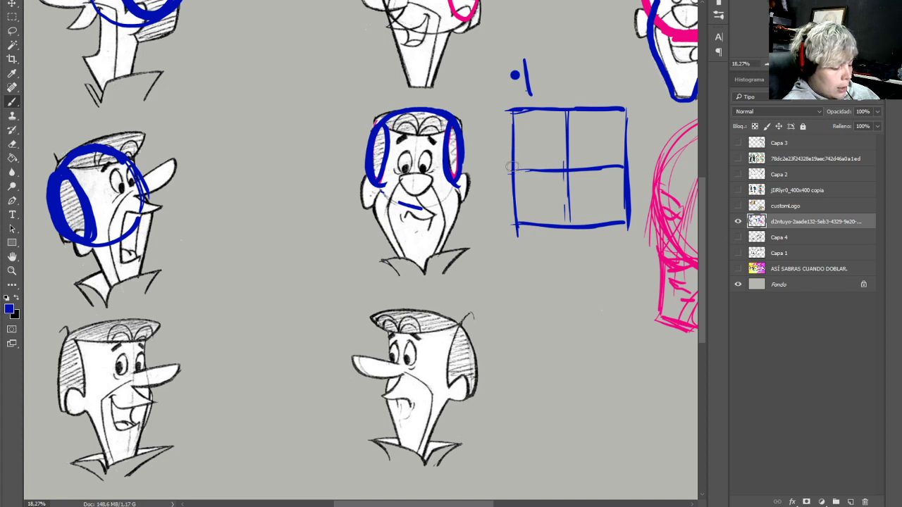
# Sample the sketch's magenta, dot the midpoints of the square's four sides and draw a circle in arcs through them
pyautogui.keyDown('alt'); pyautogui.click(662, 286); pyautogui.keyUp('alt')
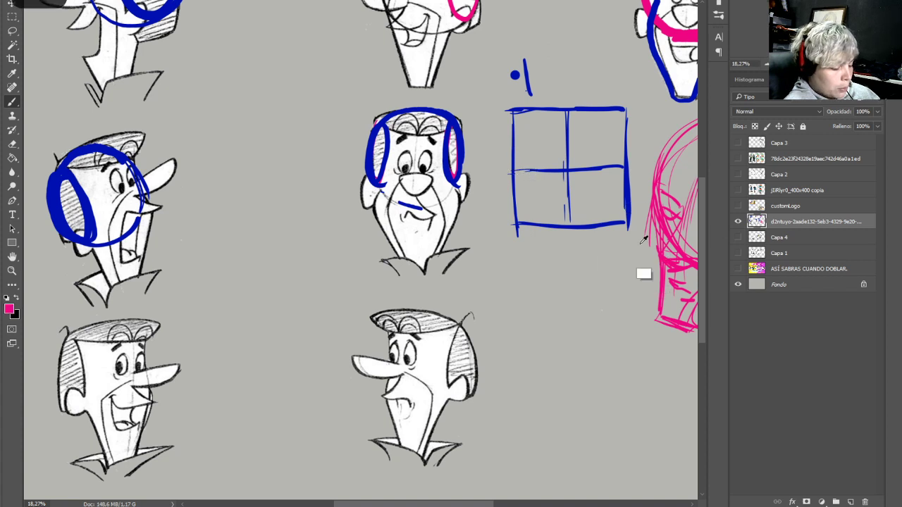
pyautogui.click(565, 112)
pyautogui.click(624, 167)
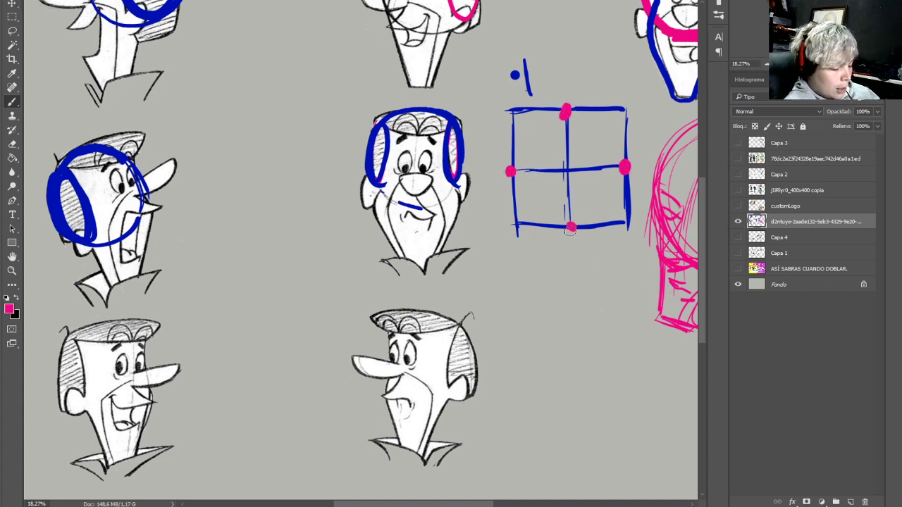
pyautogui.click(570, 226)
pyautogui.moveTo(510, 170)
pyautogui.mouseDown()
pyautogui.moveTo(564, 109)
pyautogui.moveTo(511, 167)
pyautogui.mouseUp()
pyautogui.moveTo(530, 124)
pyautogui.mouseDown()
pyautogui.moveTo(519, 166)
pyautogui.moveTo(560, 226)
pyautogui.mouseUp()
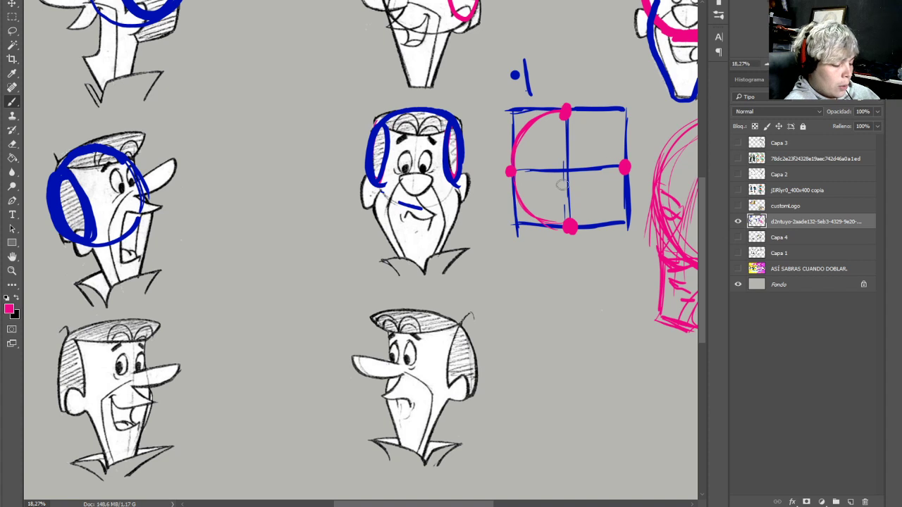
pyautogui.moveTo(619, 143)
pyautogui.mouseDown()
pyautogui.moveTo(569, 111)
pyautogui.moveTo(625, 170)
pyautogui.mouseUp()
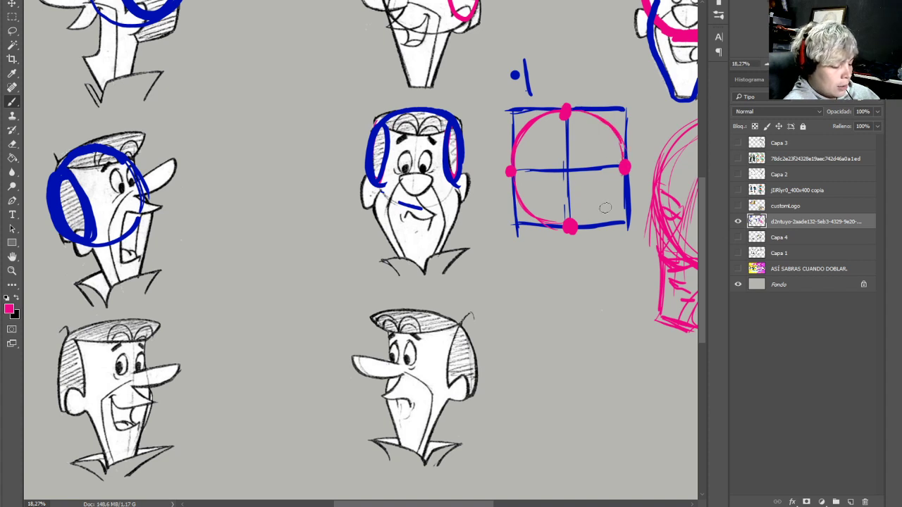
pyautogui.moveTo(608, 208); pyautogui.dragTo(604, 212)
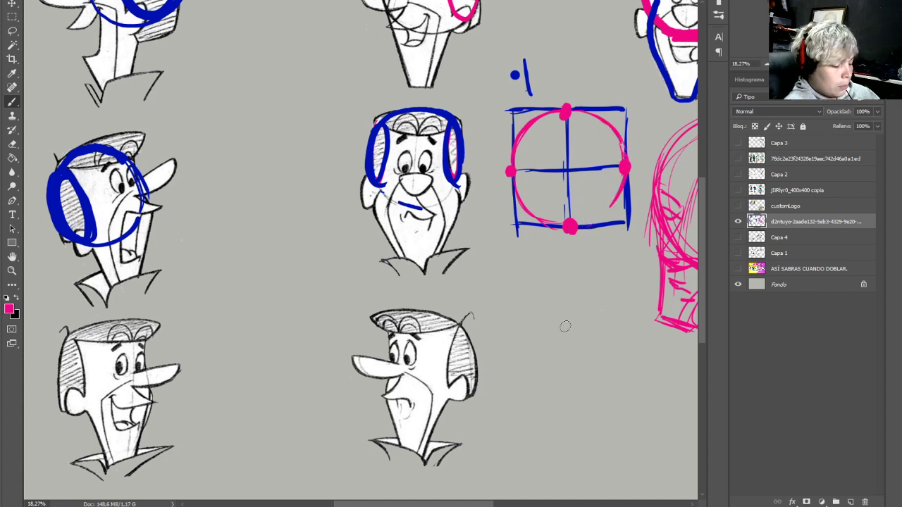
# Sample black and try boxy and rounded arcs over the circle's upper quadrants, undoing the last strokes
pyautogui.scroll(7, 362, 248)
pyautogui.moveTo(574, 107); pyautogui.dragTo(354, 154)
pyautogui.keyDown('alt'); pyautogui.click(332, 204); pyautogui.keyUp('alt')
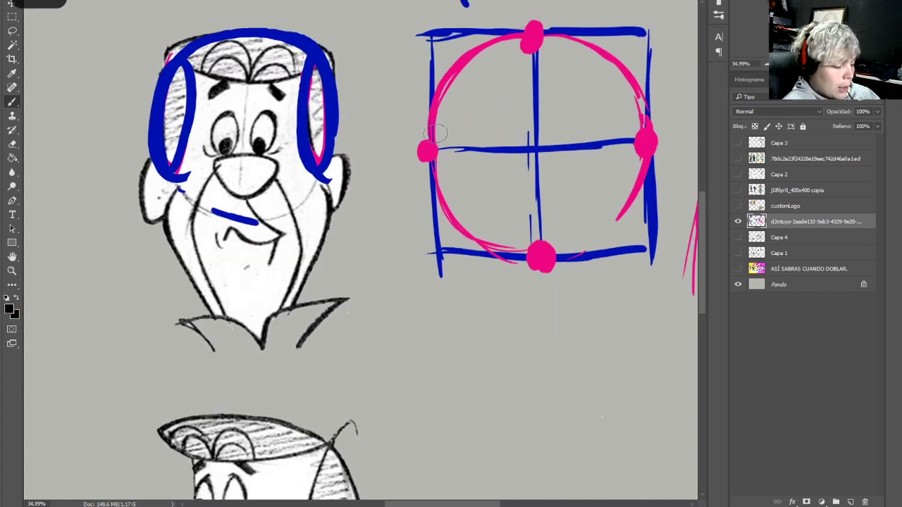
pyautogui.moveTo(438, 88)
pyautogui.mouseDown()
pyautogui.moveTo(435, 140)
pyautogui.moveTo(438, 62)
pyautogui.moveTo(473, 39)
pyautogui.moveTo(438, 72)
pyautogui.moveTo(472, 37)
pyautogui.moveTo(518, 33)
pyautogui.mouseUp()
pyautogui.moveTo(437, 65)
pyautogui.mouseDown()
pyautogui.moveTo(433, 83)
pyautogui.moveTo(501, 34)
pyautogui.mouseUp()
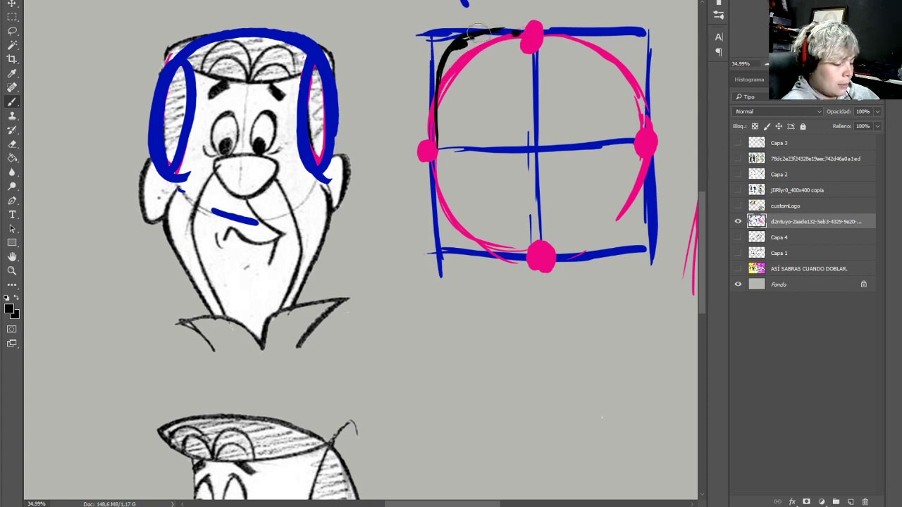
pyautogui.moveTo(590, 29)
pyautogui.mouseDown()
pyautogui.moveTo(630, 33)
pyautogui.moveTo(646, 74)
pyautogui.moveTo(636, 51)
pyautogui.moveTo(643, 137)
pyautogui.mouseUp()
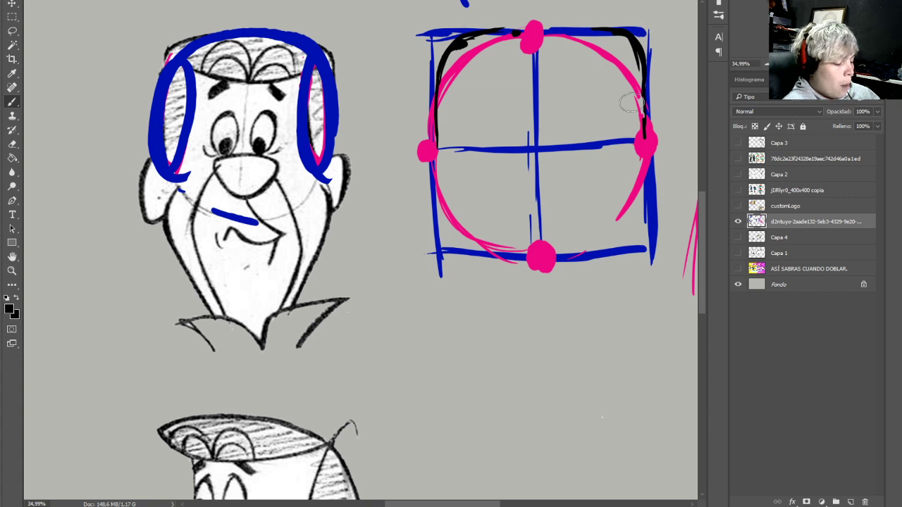
pyautogui.moveTo(546, 31)
pyautogui.mouseDown()
pyautogui.moveTo(617, 74)
pyautogui.moveTo(527, 28)
pyautogui.moveTo(616, 67)
pyautogui.moveTo(642, 139)
pyautogui.mouseUp()
pyautogui.hotkey('ctrl', 'z')
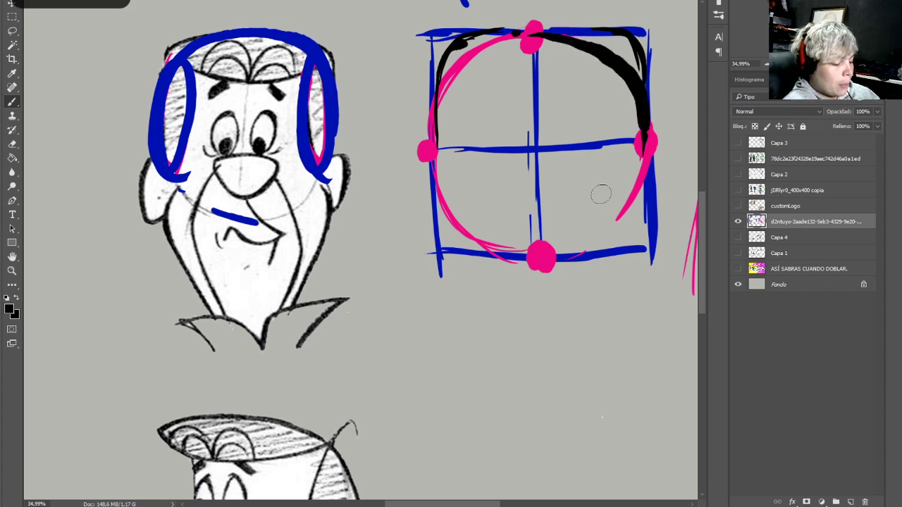
pyautogui.hotkey('ctrl', 'z')
# Sample the sketch's magenta and draw a square with a vertical centre line beside the lowest side-view head
pyautogui.moveTo(441, 443)
pyautogui.mouseDown()
pyautogui.moveTo(409, 214)
pyautogui.moveTo(416, 162)
pyautogui.mouseUp()
pyautogui.keyDown('alt'); pyautogui.click(692, 106); pyautogui.keyUp('alt')
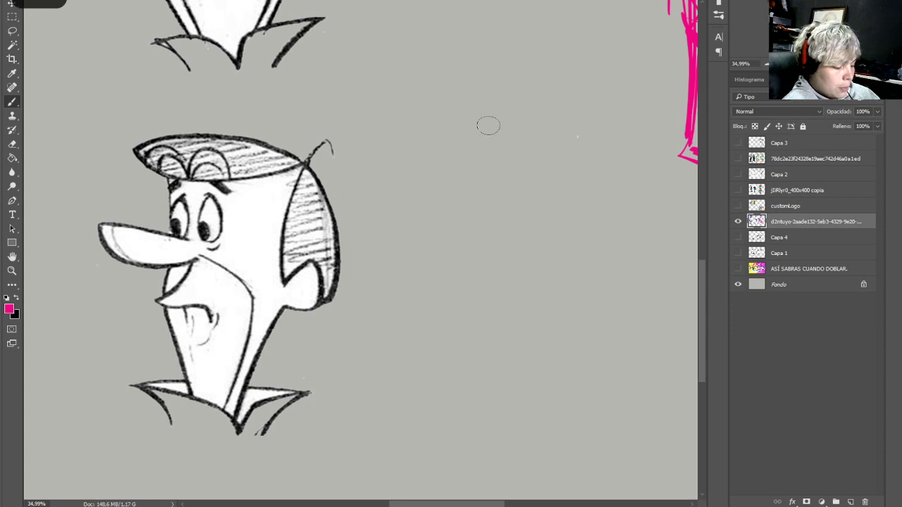
pyautogui.moveTo(410, 105)
pyautogui.mouseDown()
pyautogui.moveTo(419, 247)
pyautogui.moveTo(573, 95)
pyautogui.moveTo(586, 244)
pyautogui.mouseUp()
pyautogui.moveTo(424, 274); pyautogui.dragTo(550, 267)
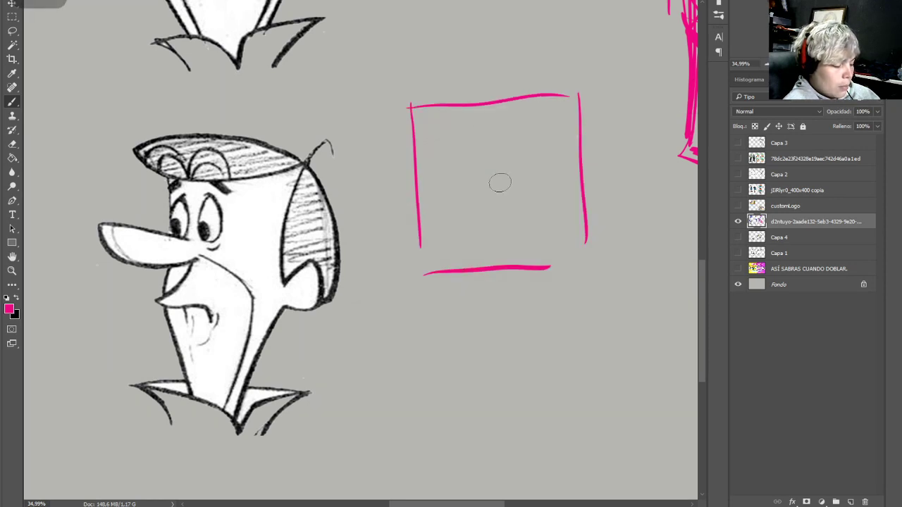
pyautogui.moveTo(490, 107); pyautogui.dragTo(502, 272)
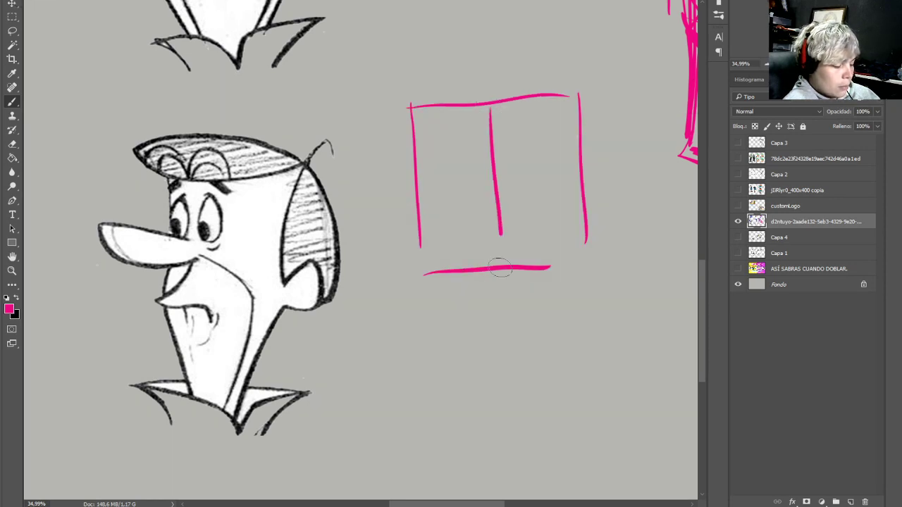
# Sample black and draw a boxy rounded corner over the magenta square's upper-left corner
pyautogui.keyDown('alt'); pyautogui.click(324, 285); pyautogui.keyUp('alt')
pyautogui.moveTo(413, 114); pyautogui.dragTo(415, 179)
pyautogui.moveTo(415, 110)
pyautogui.mouseDown()
pyautogui.moveTo(412, 134)
pyautogui.moveTo(434, 105)
pyautogui.moveTo(584, 98)
pyautogui.moveTo(578, 128)
pyautogui.mouseUp()
# Draw black box guides around the moustached front head's cranium, with a vertical centre line and horizontal strokes at eye level
pyautogui.press('space')
pyautogui.moveTo(296, 127); pyautogui.dragTo(578, 337)
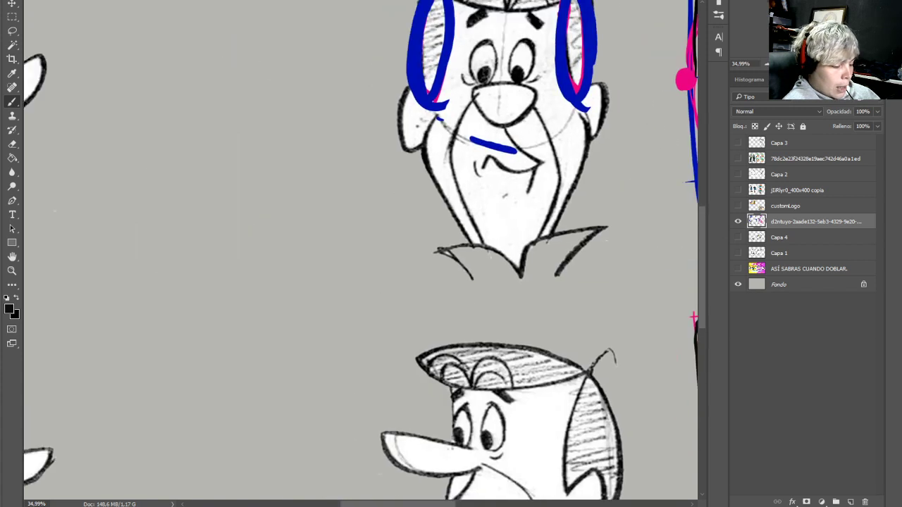
pyautogui.moveTo(445, 49); pyautogui.dragTo(422, 156)
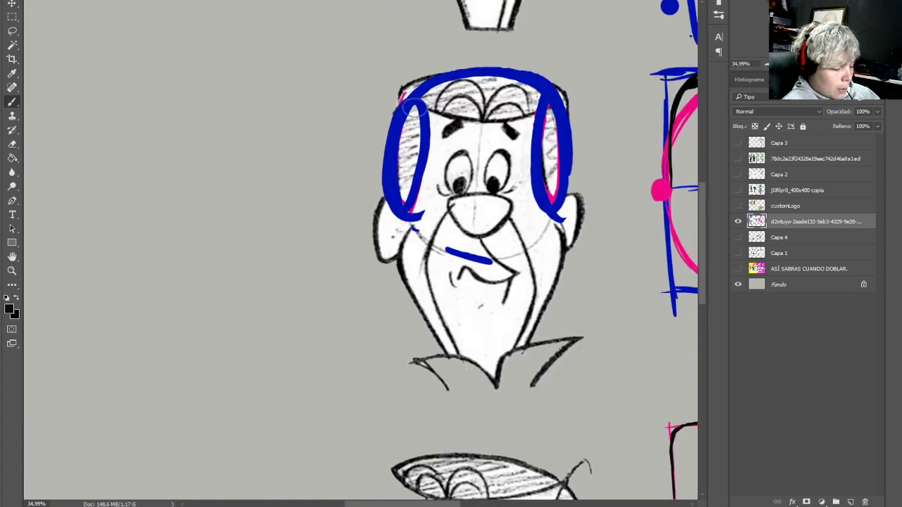
pyautogui.moveTo(480, 67); pyautogui.dragTo(480, 120)
pyautogui.moveTo(474, 165); pyautogui.dragTo(481, 262)
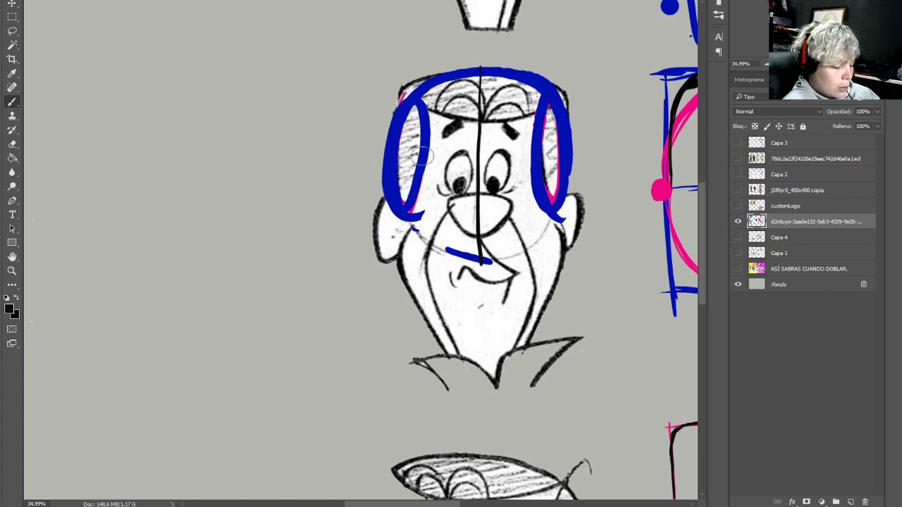
pyautogui.moveTo(384, 166); pyautogui.dragTo(584, 157)
pyautogui.moveTo(493, 69)
pyautogui.mouseDown()
pyautogui.moveTo(392, 77)
pyautogui.moveTo(389, 210)
pyautogui.mouseUp()
pyautogui.moveTo(466, 66)
pyautogui.mouseDown()
pyautogui.moveTo(574, 69)
pyautogui.moveTo(570, 208)
pyautogui.mouseUp()
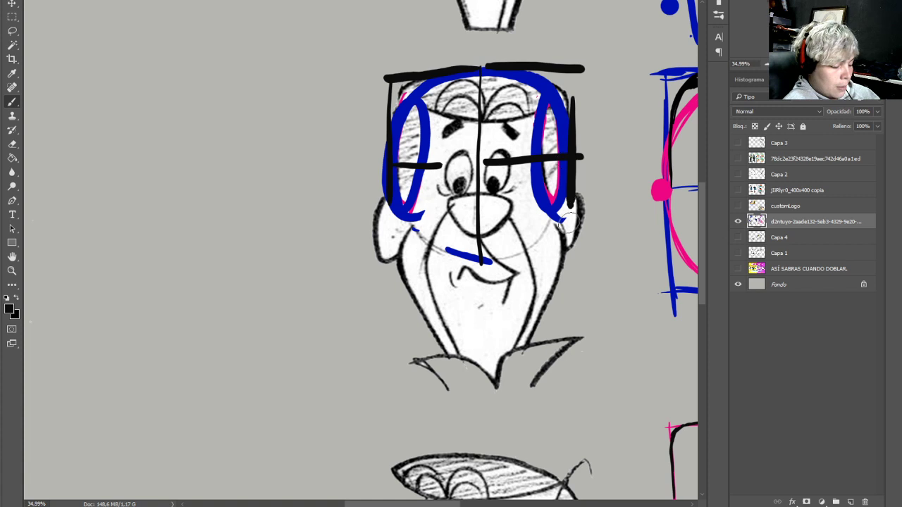
# Toggle the head-sketch layer's visibility off and back on to check what it contains
pyautogui.click(739, 223)
pyautogui.click(739, 223)
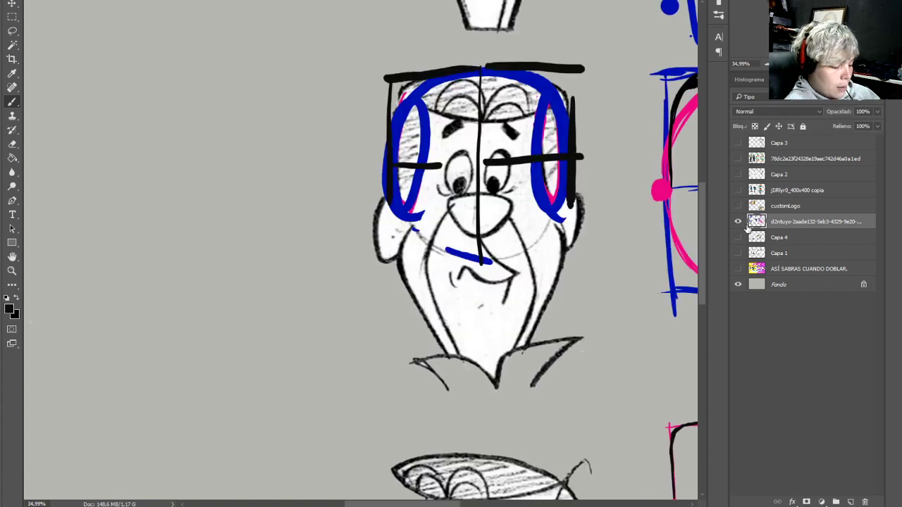
pyautogui.click(739, 223)
pyautogui.click(739, 223)
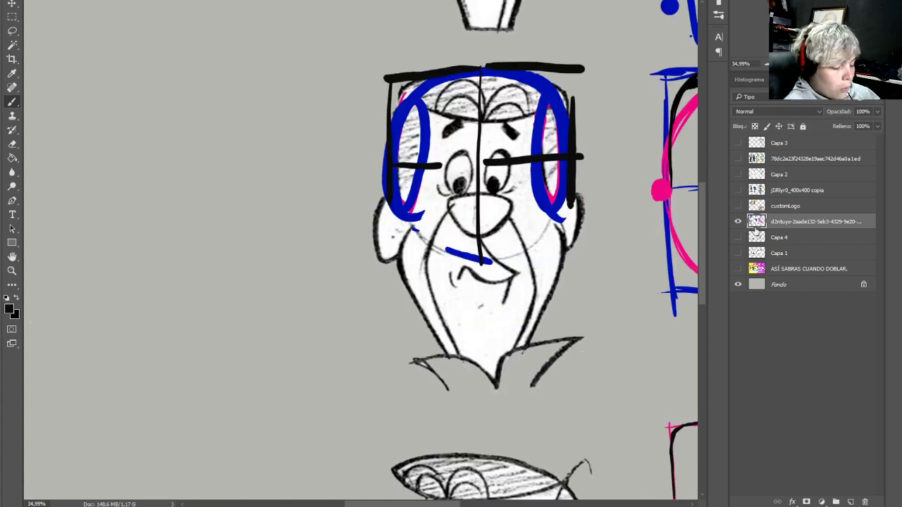
# Sample a dark grey, retrace the inner edge of the moustached head's left side oval and undo the last stroke
pyautogui.keyDown('alt'); pyautogui.click(386, 232); pyautogui.keyUp('alt')
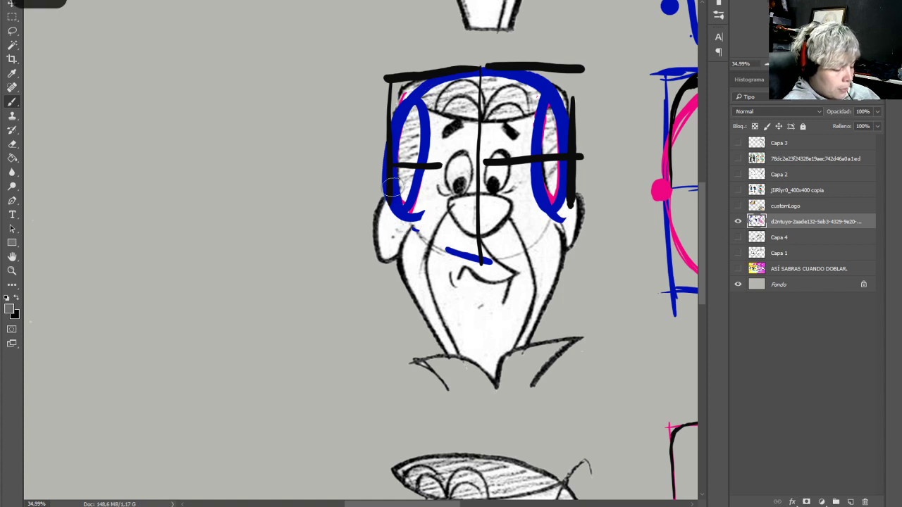
pyautogui.click(392, 199)
pyautogui.moveTo(410, 210)
pyautogui.mouseDown()
pyautogui.moveTo(401, 112)
pyautogui.moveTo(395, 196)
pyautogui.moveTo(395, 132)
pyautogui.mouseUp()
pyautogui.press('x')
pyautogui.hotkey('ctrl', 'z')
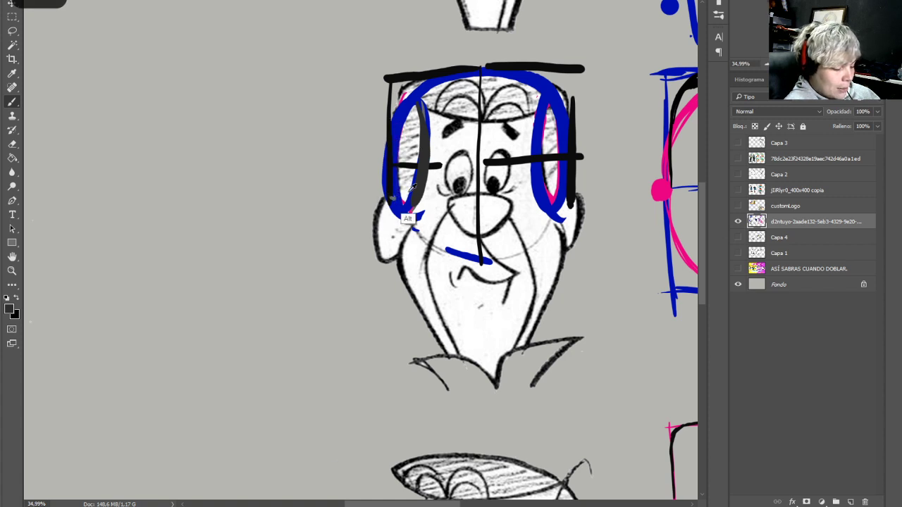
# Sample magenta, try round arcs over the moustached head's crown, undo them and draw a boxier arc along its upper-left side
pyautogui.keyDown('alt'); pyautogui.click(662, 192); pyautogui.keyUp('alt')
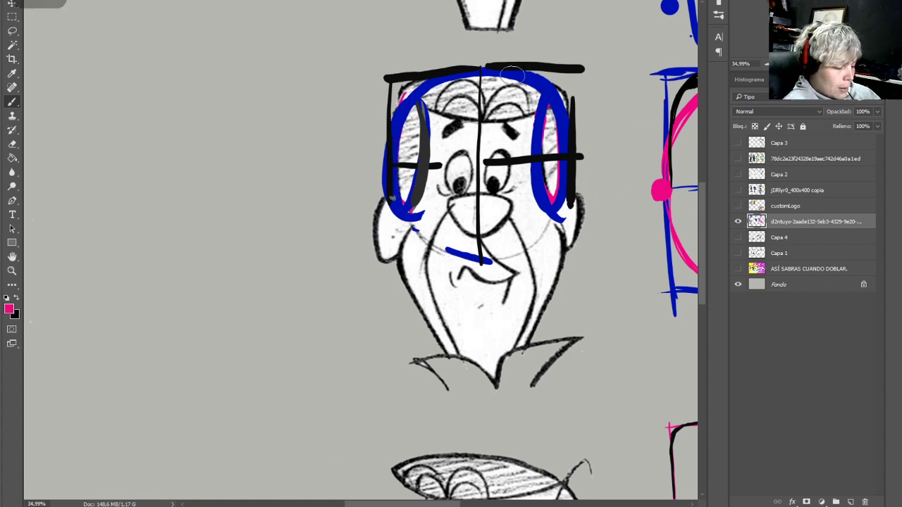
pyautogui.moveTo(512, 74); pyautogui.dragTo(416, 79)
pyautogui.moveTo(507, 71)
pyautogui.mouseDown()
pyautogui.moveTo(419, 76)
pyautogui.moveTo(387, 187)
pyautogui.mouseUp()
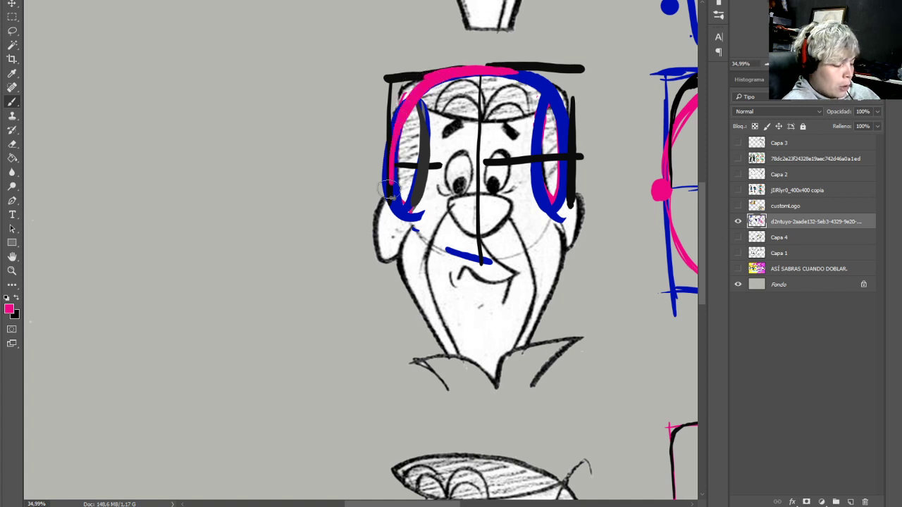
pyautogui.moveTo(507, 67)
pyautogui.mouseDown()
pyautogui.moveTo(563, 120)
pyautogui.moveTo(573, 170)
pyautogui.mouseUp()
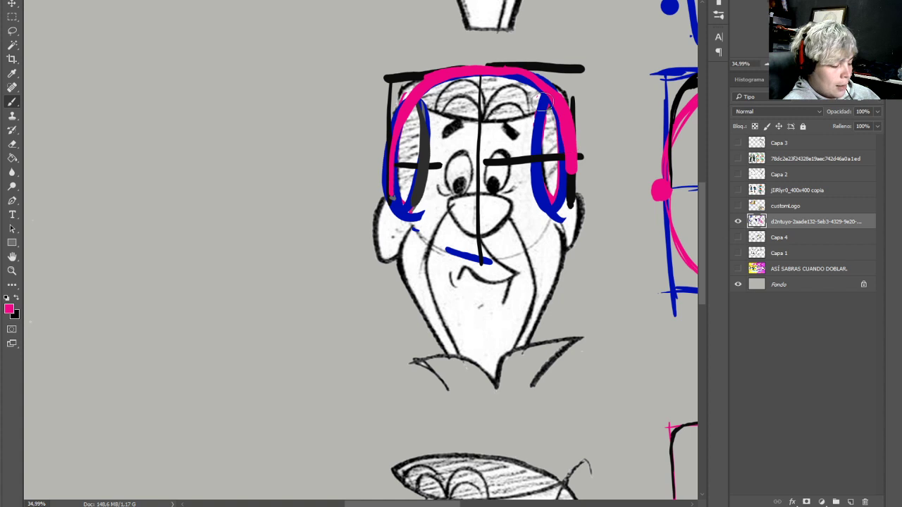
pyautogui.hotkey('ctrl', 'z')
pyautogui.hotkey('ctrl', 'z')
pyautogui.moveTo(491, 71)
pyautogui.mouseDown()
pyautogui.moveTo(400, 78)
pyautogui.moveTo(388, 175)
pyautogui.moveTo(392, 222)
pyautogui.mouseUp()
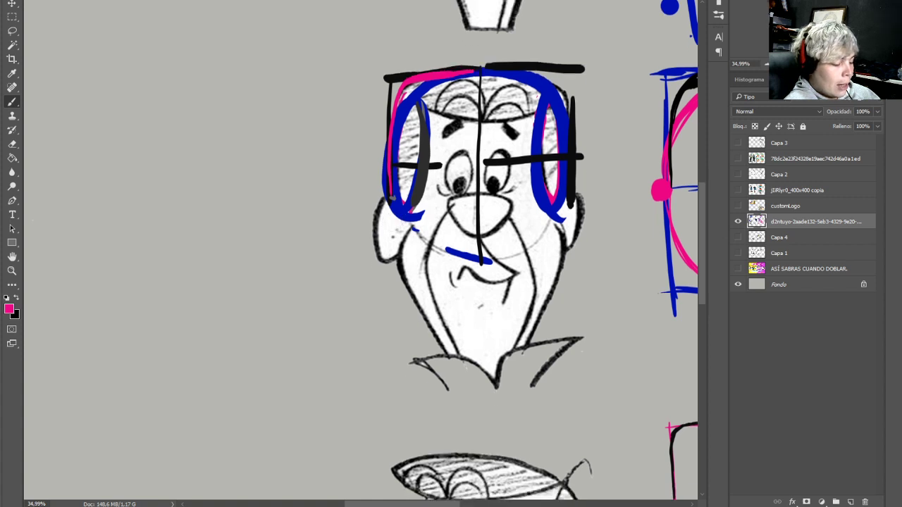
# Add a new layer and draw a magenta square with a vertical centre line and an inscribed circle over the lowest side-view head
pyautogui.scroll(-5, 392, 222)
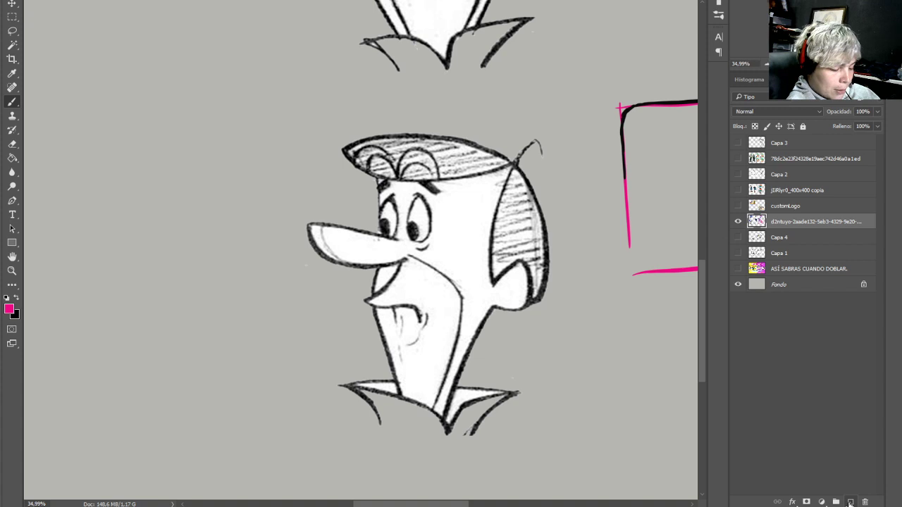
pyautogui.click(849, 502)
pyautogui.moveTo(412, 150)
pyautogui.mouseDown()
pyautogui.moveTo(381, 232)
pyautogui.moveTo(365, 203)
pyautogui.moveTo(391, 161)
pyautogui.mouseUp()
pyautogui.moveTo(364, 239)
pyautogui.mouseDown()
pyautogui.moveTo(439, 154)
pyautogui.moveTo(500, 175)
pyautogui.moveTo(462, 148)
pyautogui.moveTo(533, 225)
pyautogui.moveTo(540, 218)
pyautogui.moveTo(531, 279)
pyautogui.moveTo(524, 189)
pyautogui.moveTo(428, 147)
pyautogui.moveTo(373, 182)
pyautogui.moveTo(383, 288)
pyautogui.moveTo(473, 299)
pyautogui.moveTo(519, 287)
pyautogui.moveTo(539, 259)
pyautogui.moveTo(449, 184)
pyautogui.moveTo(452, 306)
pyautogui.mouseUp()
pyautogui.moveTo(364, 153)
pyautogui.mouseDown()
pyautogui.moveTo(364, 292)
pyautogui.moveTo(431, 133)
pyautogui.moveTo(538, 143)
pyautogui.moveTo(541, 258)
pyautogui.mouseUp()
pyautogui.moveTo(541, 156)
pyautogui.mouseDown()
pyautogui.moveTo(545, 259)
pyautogui.moveTo(456, 144)
pyautogui.mouseUp()
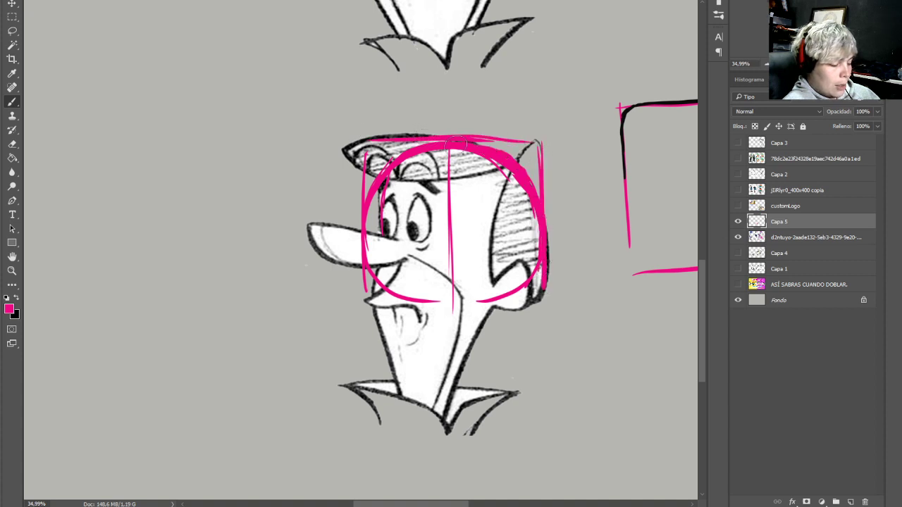
pyautogui.moveTo(512, 157); pyautogui.dragTo(538, 308)
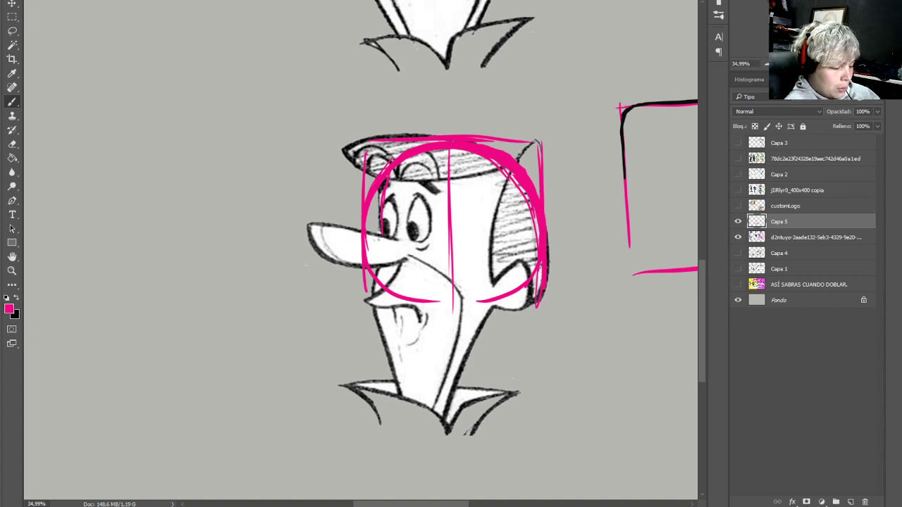
# Sample blue and trace fuller arcs over the upper quadrants of the lowest head's circle, undoing and redrawing the left arc
pyautogui.moveTo(493, 106)
pyautogui.mouseDown()
pyautogui.moveTo(604, 205)
pyautogui.moveTo(640, 304)
pyautogui.moveTo(634, 289)
pyautogui.moveTo(164, 107)
pyautogui.moveTo(493, 168)
pyautogui.moveTo(469, 131)
pyautogui.mouseUp()
pyautogui.keyDown('alt'); pyautogui.click(637, 65); pyautogui.keyUp('alt')
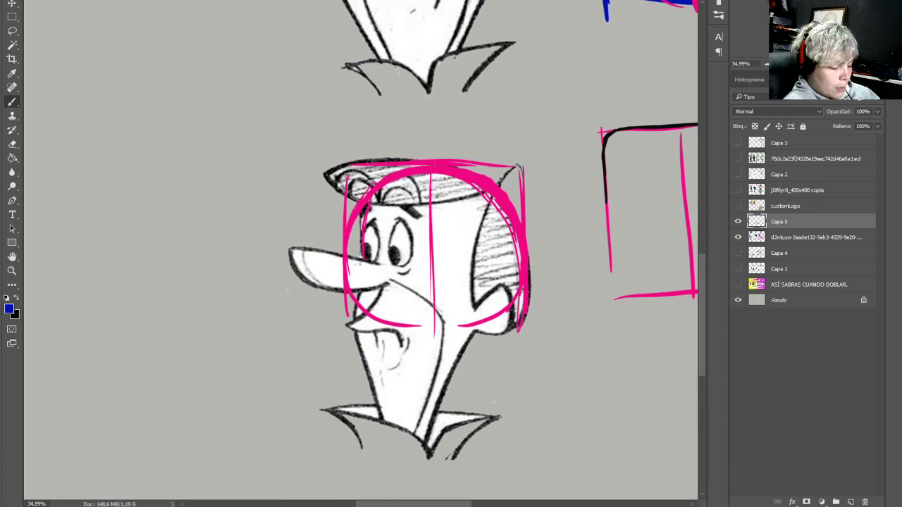
pyautogui.moveTo(437, 170)
pyautogui.mouseDown()
pyautogui.moveTo(509, 200)
pyautogui.moveTo(524, 269)
pyautogui.mouseUp()
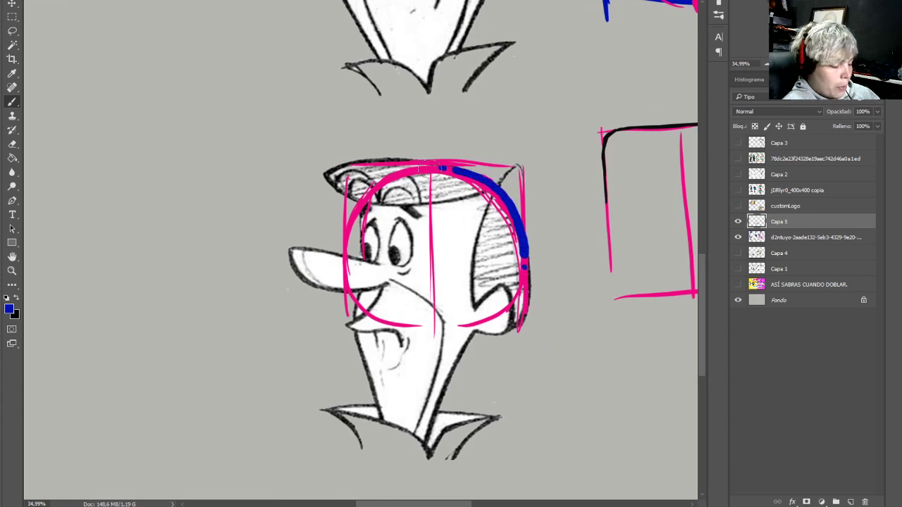
pyautogui.click(431, 168)
pyautogui.moveTo(383, 170)
pyautogui.mouseDown()
pyautogui.moveTo(347, 176)
pyautogui.moveTo(340, 199)
pyautogui.moveTo(350, 251)
pyautogui.mouseUp()
pyautogui.hotkey('ctrl', 'z')
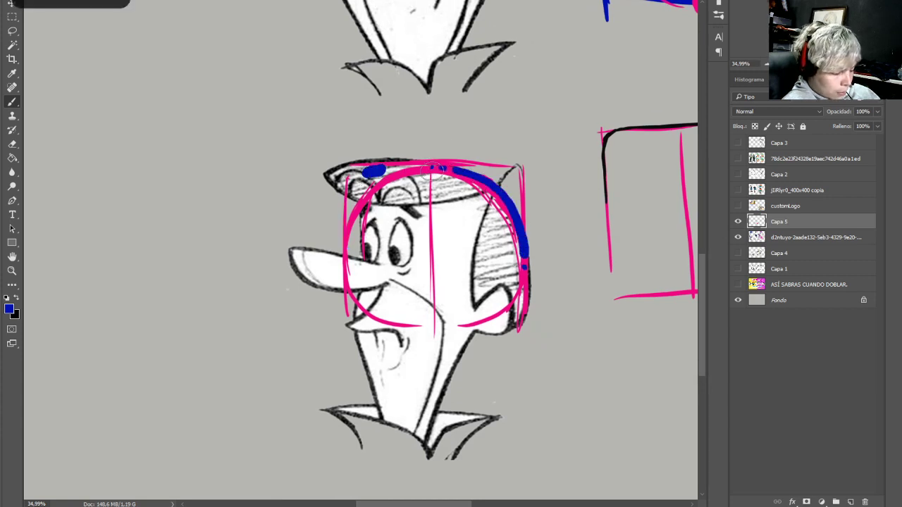
pyautogui.moveTo(420, 163)
pyautogui.mouseDown()
pyautogui.moveTo(381, 160)
pyautogui.moveTo(346, 224)
pyautogui.mouseUp()
# Examine the construction overlays on the other heads and the square-guided circle, ending at the upper front-view head
pyautogui.moveTo(353, 263); pyautogui.dragTo(730, 251)
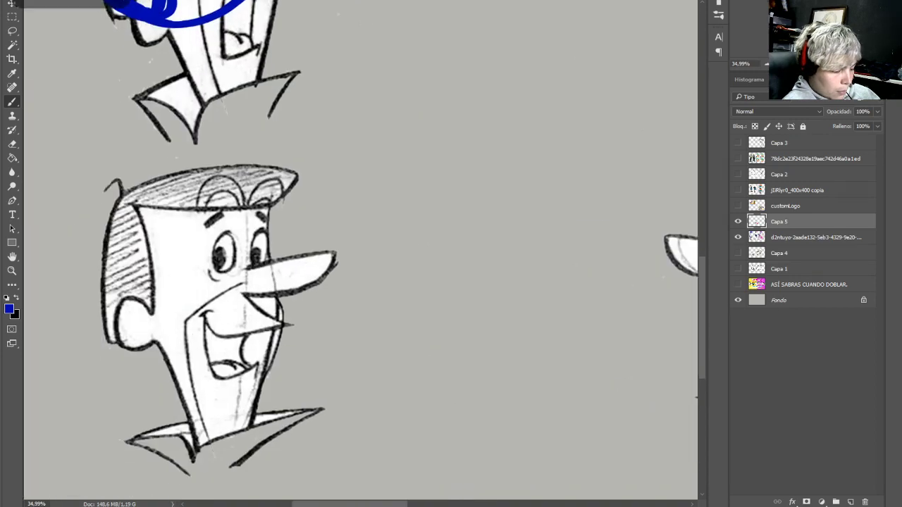
pyautogui.scroll(12, 360, 250)
pyautogui.hscroll(8, 360, 250)
pyautogui.scroll(-1, 360, 250)
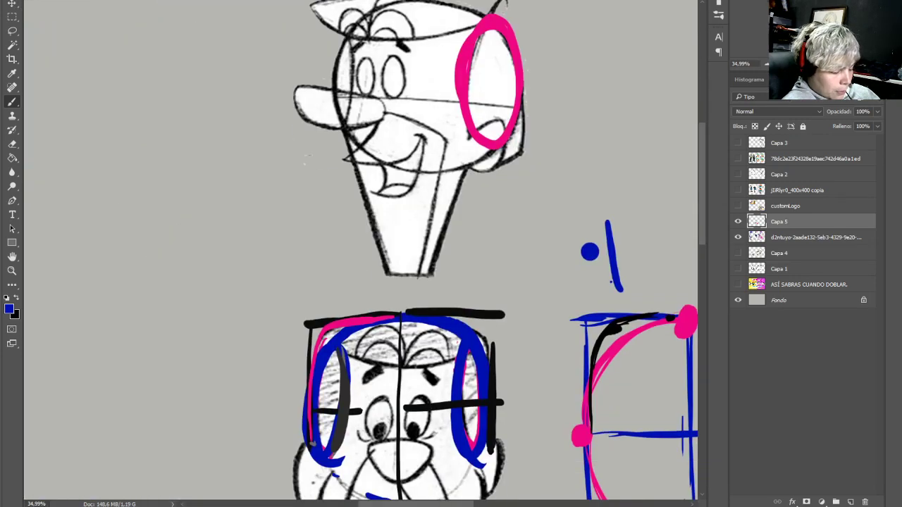
pyautogui.scroll(-3, 361, 254)
pyautogui.hscroll(5, 361, 253)
pyautogui.scroll(4, 361, 253)
pyautogui.hscroll(2, 361, 254)
pyautogui.hscroll(-2, 361, 253)
pyautogui.scroll(1, 361, 254)
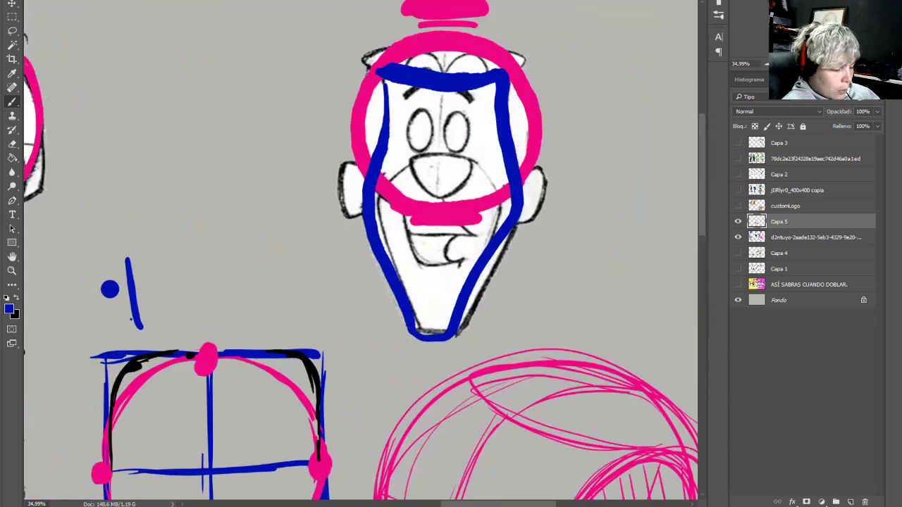
pyautogui.hscroll(-1, 360, 254)
pyautogui.hscroll(-6, 360, 253)
pyautogui.scroll(-3, 361, 253)
pyautogui.hscroll(1, 360, 253)
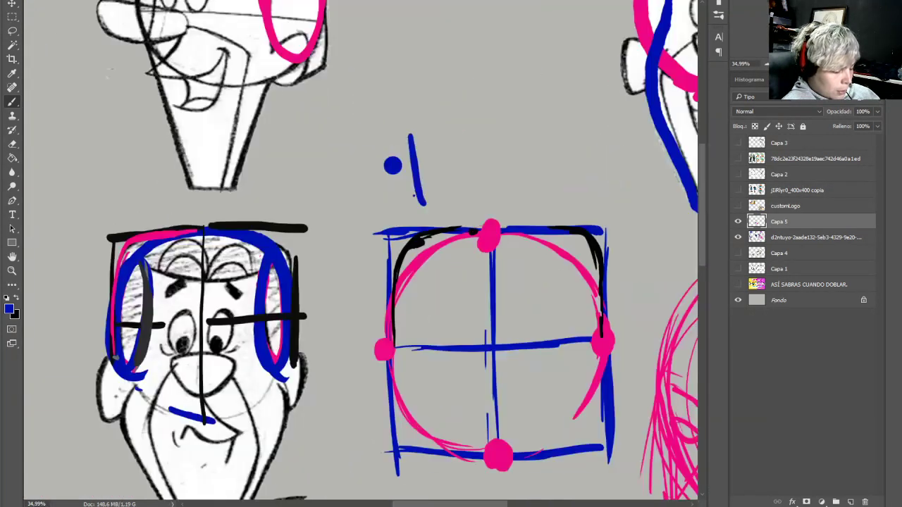
pyautogui.hscroll(6, 361, 253)
pyautogui.scroll(3, 360, 254)
pyautogui.hscroll(-1, 360, 253)
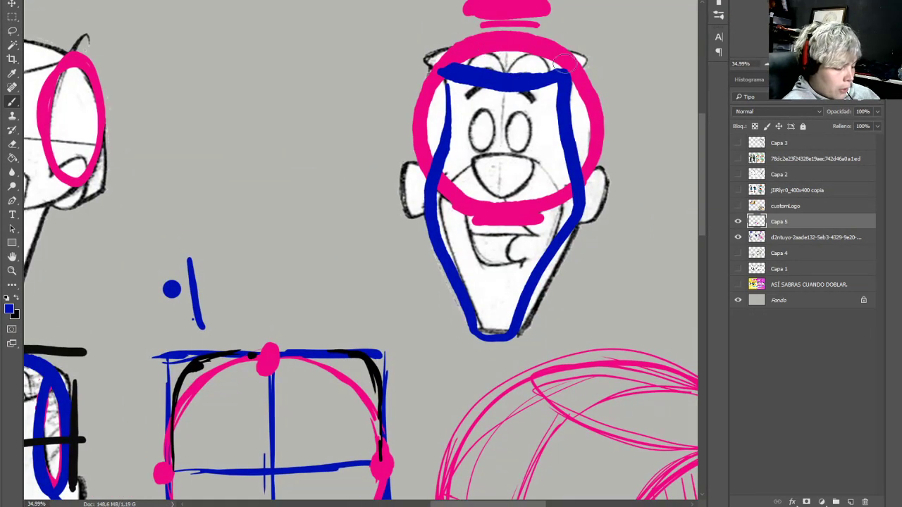
# Sample black and outline the boxy top and both sides of the upper front-view head's cranium
pyautogui.press('alt')
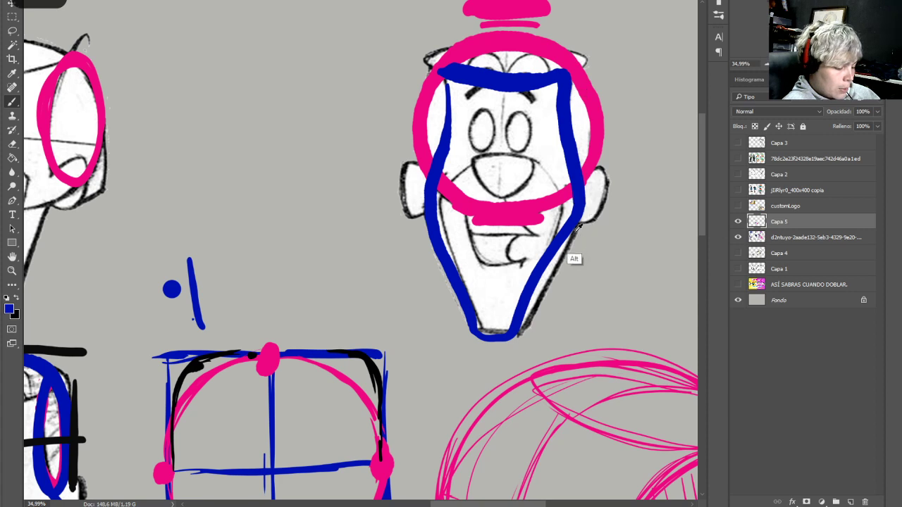
pyautogui.keyDown('alt'); pyautogui.click(405, 165); pyautogui.keyUp('alt')
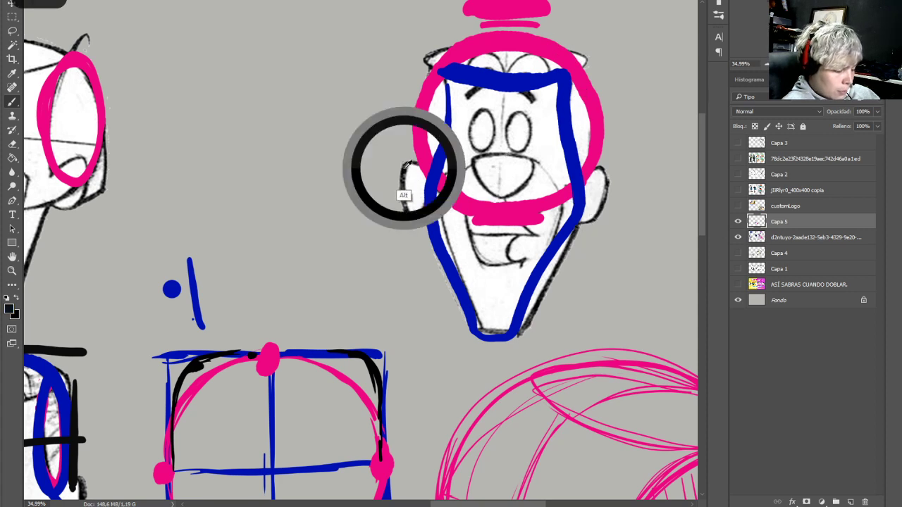
pyautogui.moveTo(448, 48)
pyautogui.mouseDown()
pyautogui.moveTo(425, 51)
pyautogui.moveTo(422, 63)
pyautogui.moveTo(426, 162)
pyautogui.mouseUp()
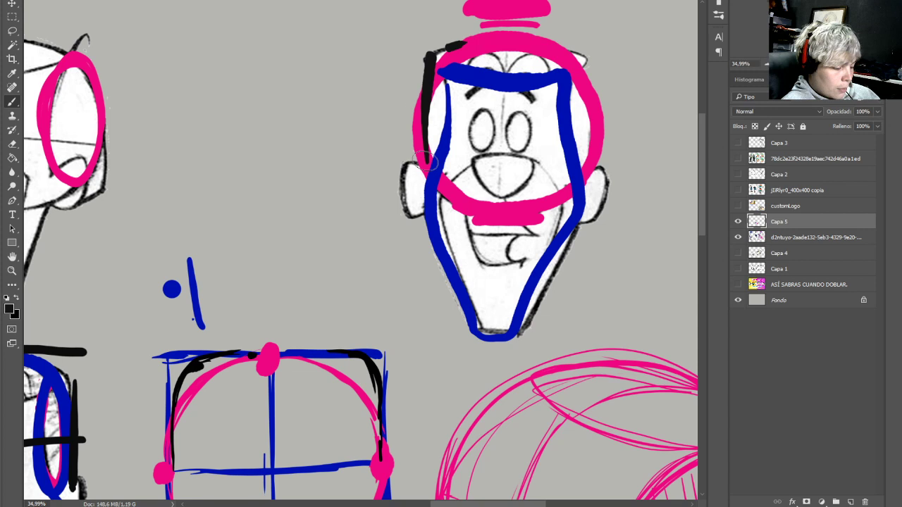
pyautogui.moveTo(425, 56)
pyautogui.mouseDown()
pyautogui.moveTo(448, 45)
pyautogui.moveTo(520, 44)
pyautogui.mouseUp()
pyautogui.moveTo(458, 42); pyautogui.dragTo(479, 41)
pyautogui.moveTo(564, 49); pyautogui.dragTo(585, 52)
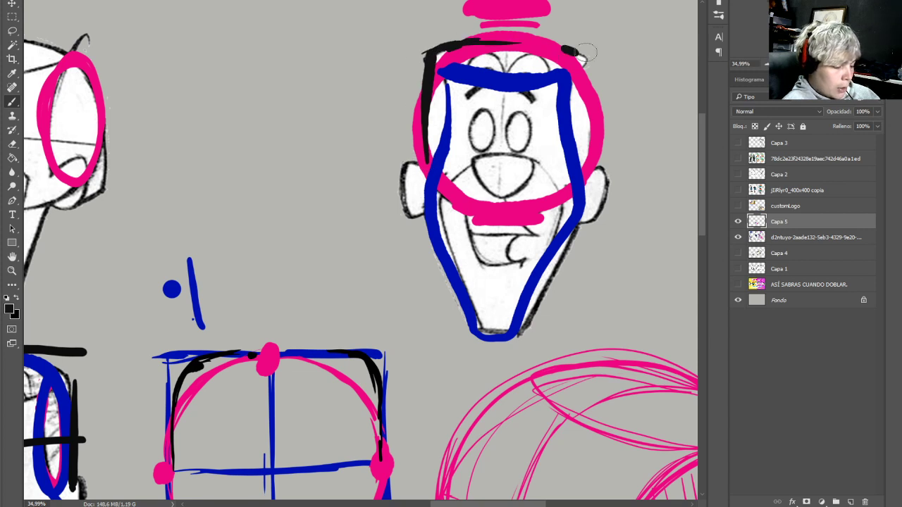
pyautogui.moveTo(504, 39)
pyautogui.mouseDown()
pyautogui.moveTo(583, 52)
pyautogui.moveTo(589, 128)
pyautogui.mouseUp()
pyautogui.moveTo(581, 69); pyautogui.dragTo(589, 160)
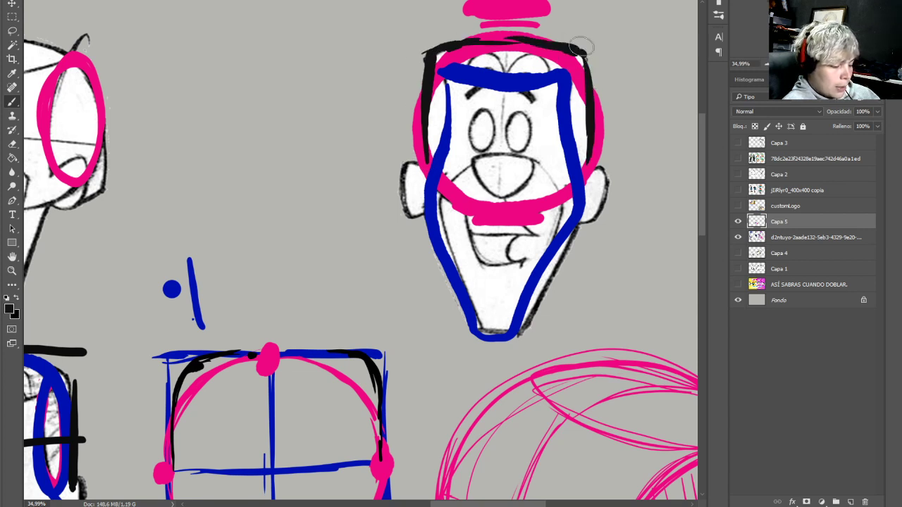
# Close the black cranium box along its bottom edge, add a vertical centre line and thicken its sides
pyautogui.moveTo(582, 46)
pyautogui.mouseDown()
pyautogui.moveTo(588, 176)
pyautogui.moveTo(582, 56)
pyautogui.moveTo(476, 43)
pyautogui.moveTo(430, 50)
pyautogui.moveTo(422, 215)
pyautogui.mouseUp()
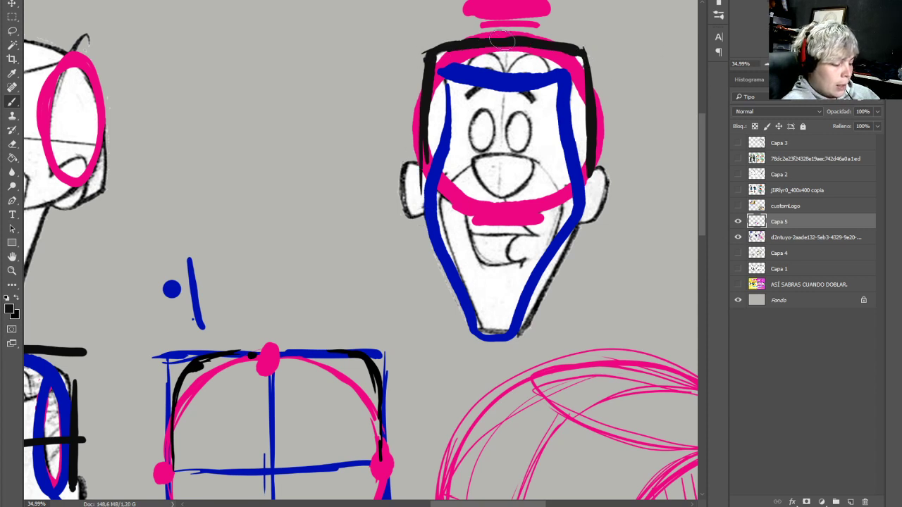
pyautogui.moveTo(498, 38); pyautogui.dragTo(503, 220)
pyautogui.moveTo(424, 56)
pyautogui.mouseDown()
pyautogui.moveTo(422, 194)
pyautogui.moveTo(564, 220)
pyautogui.moveTo(582, 210)
pyautogui.moveTo(591, 101)
pyautogui.moveTo(591, 49)
pyautogui.moveTo(567, 40)
pyautogui.moveTo(427, 48)
pyautogui.moveTo(421, 211)
pyautogui.mouseUp()
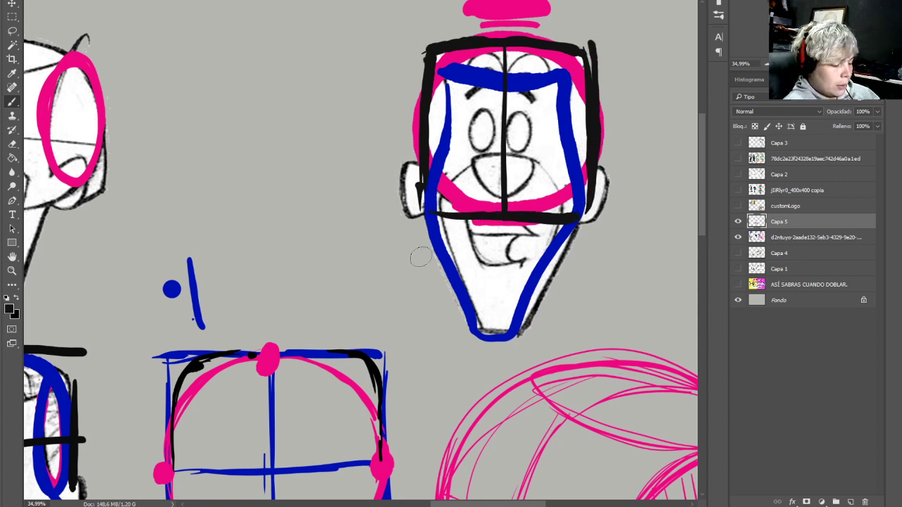
# Draw a thick black egg-shaped outline around the circle in the four-quadrant blue square
pyautogui.scroll(-3, 421, 257)
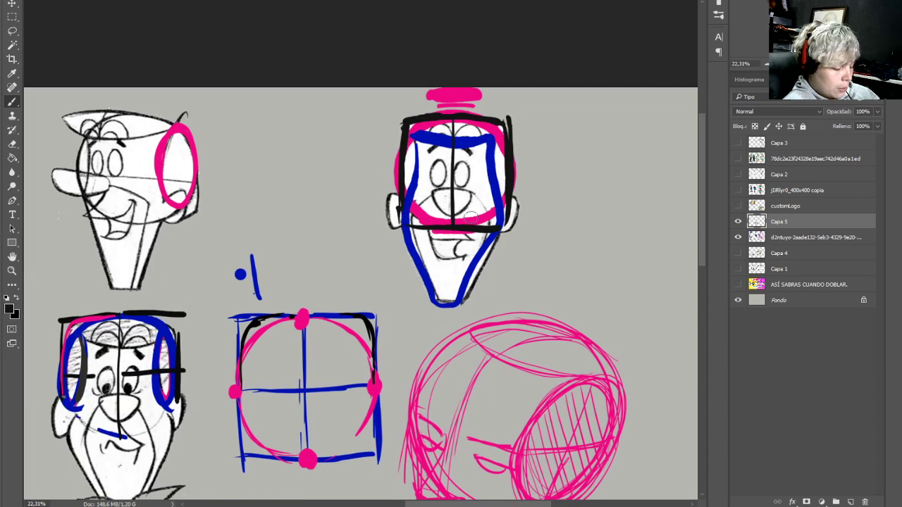
pyautogui.moveTo(299, 278); pyautogui.dragTo(335, 464)
pyautogui.moveTo(376, 426); pyautogui.dragTo(251, 429)
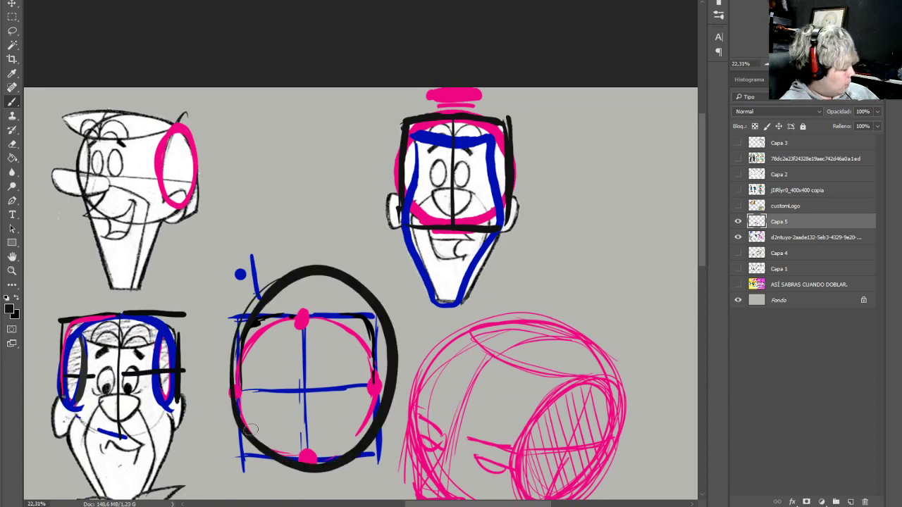
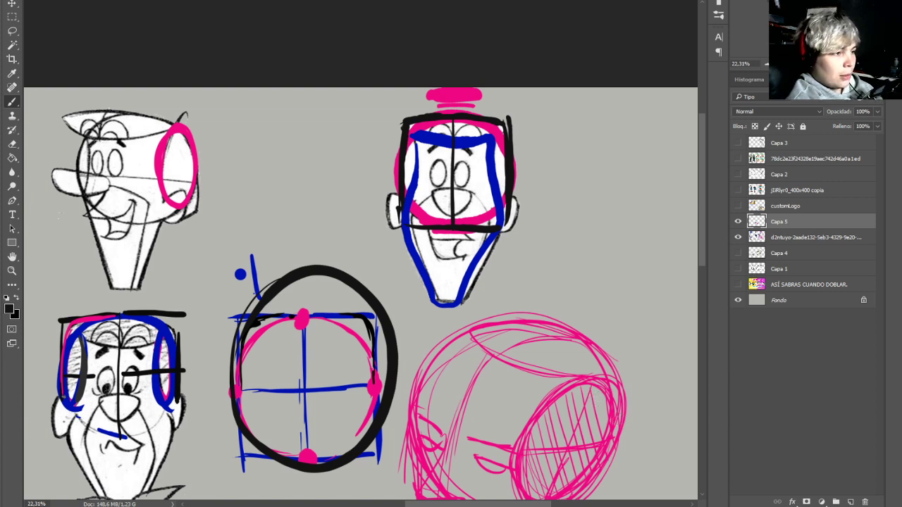
pyautogui.press('super+d')
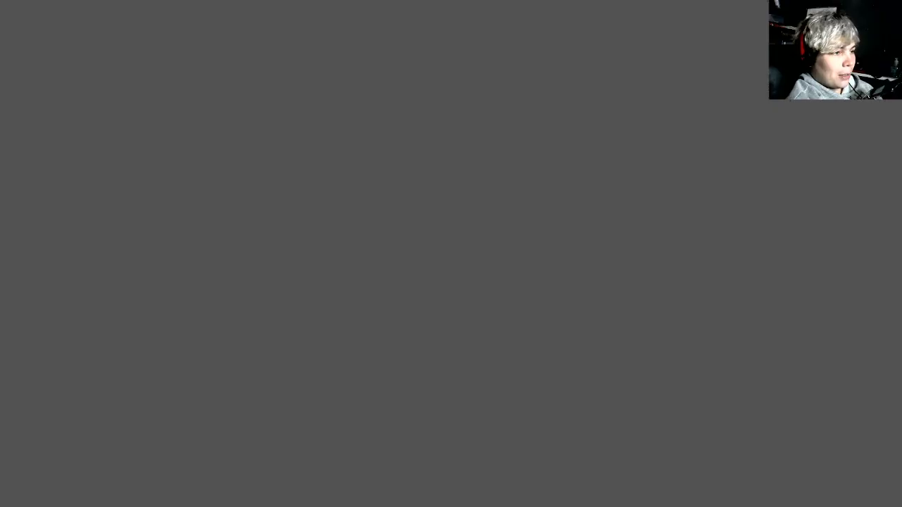
pyautogui.press('super+d')
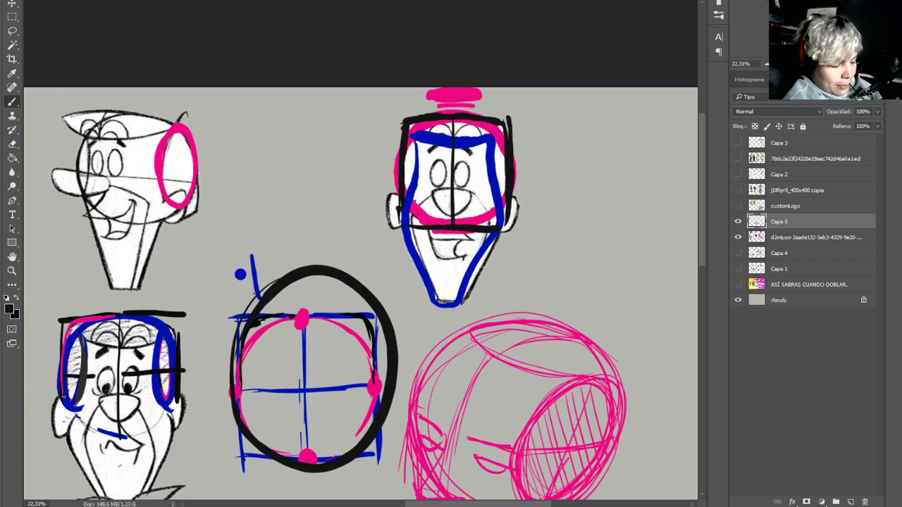
# Draw a black square with a vertical centre line below the large pink head, and sample the pink of that head
pyautogui.scroll(-10, 361, 248)
pyautogui.scroll(8, 360, 247)
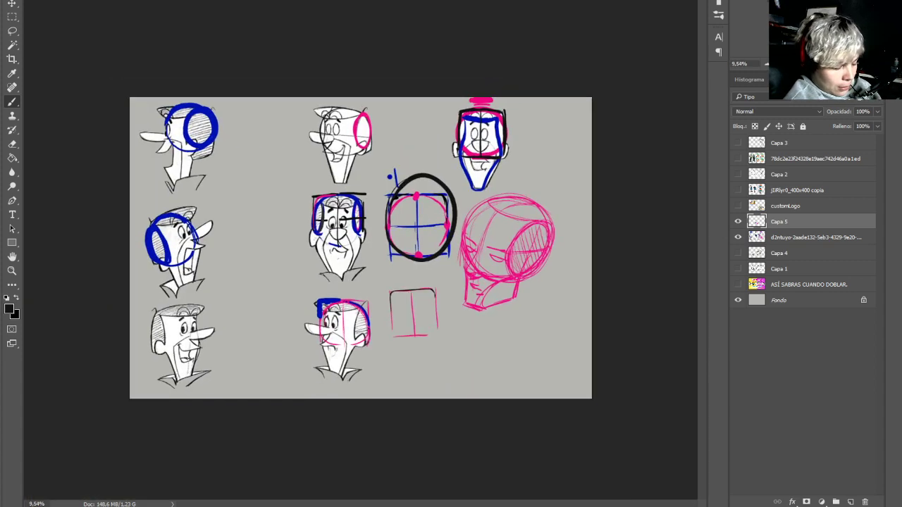
pyautogui.scroll(-2, 359, 253)
pyautogui.scroll(2, 361, 229)
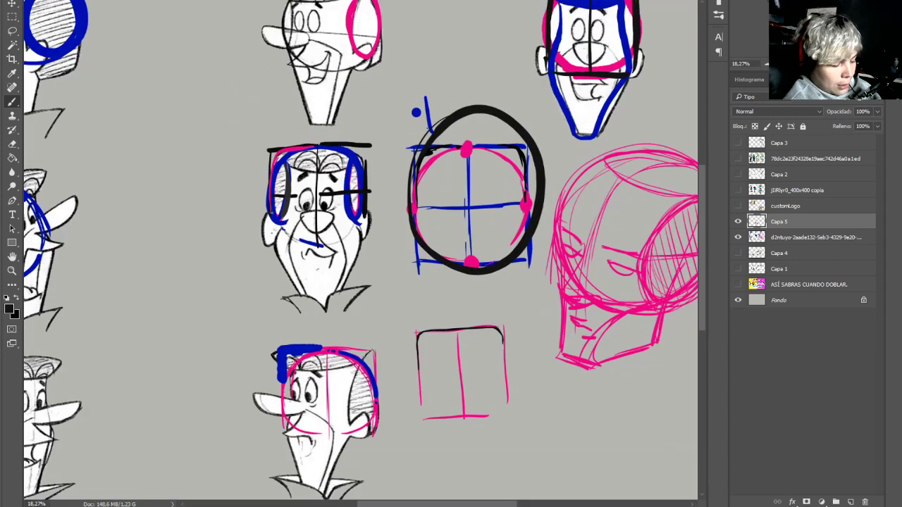
pyautogui.scroll(-2, 362, 229)
pyautogui.moveTo(537, 338); pyautogui.dragTo(540, 409)
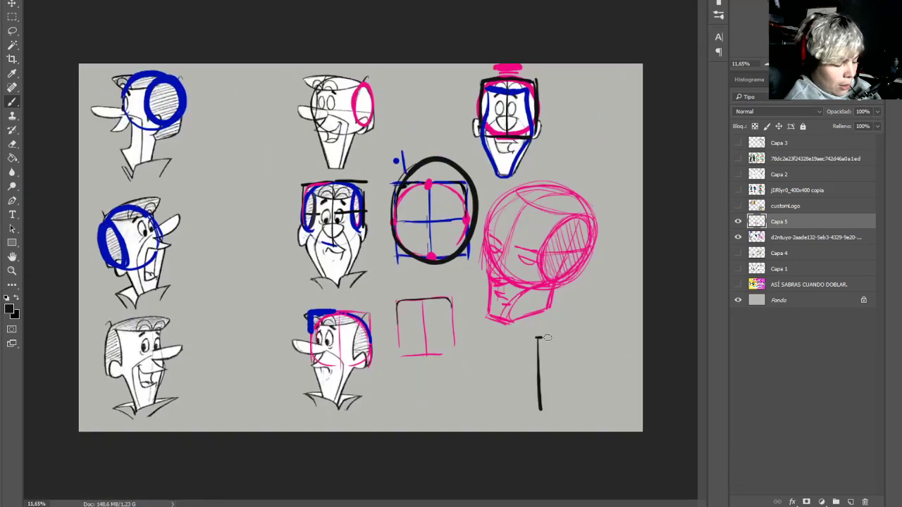
pyautogui.moveTo(566, 338)
pyautogui.mouseDown()
pyautogui.moveTo(613, 338)
pyautogui.moveTo(613, 402)
pyautogui.mouseUp()
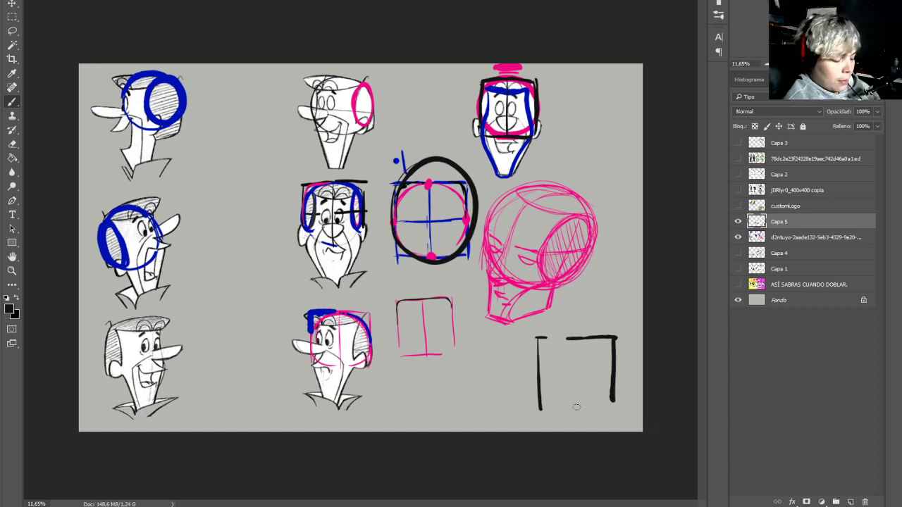
pyautogui.moveTo(547, 413); pyautogui.dragTo(610, 416)
pyautogui.moveTo(575, 339); pyautogui.dragTo(575, 416)
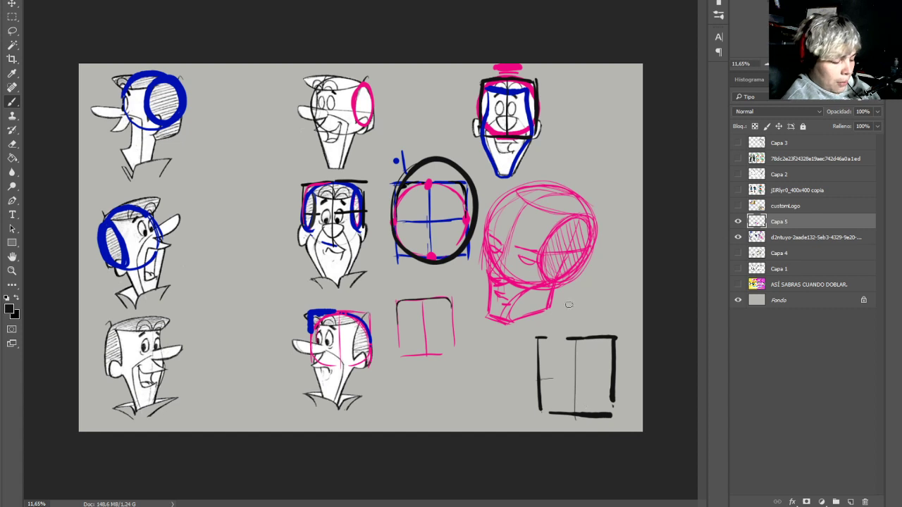
pyautogui.press('alt')
pyautogui.keyDown('alt'); pyautogui.click(555, 280); pyautogui.keyUp('alt')
# Try a full-height pink triangle with a thick base inside the black square, and undo its strokes
pyautogui.moveTo(539, 414)
pyautogui.mouseDown()
pyautogui.moveTo(620, 415)
pyautogui.moveTo(539, 416)
pyautogui.mouseUp()
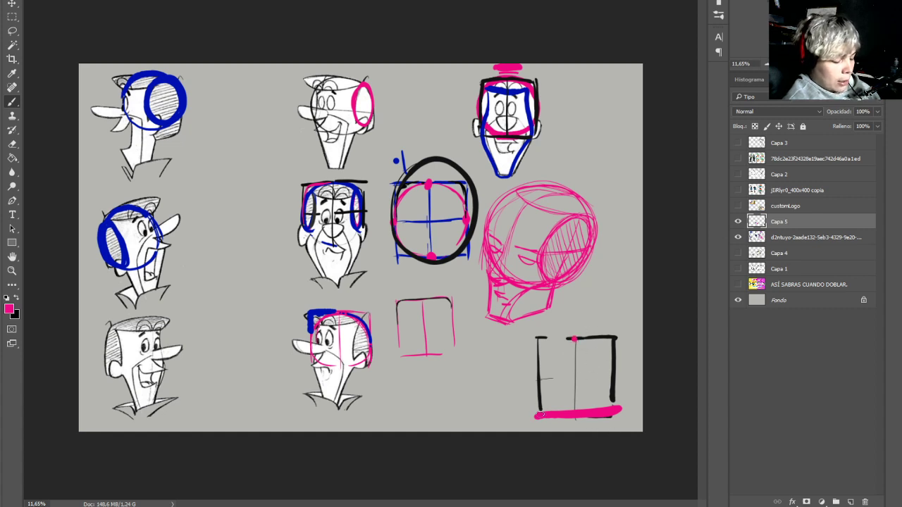
pyautogui.moveTo(573, 341); pyautogui.dragTo(540, 413)
pyautogui.moveTo(574, 341); pyautogui.dragTo(607, 405)
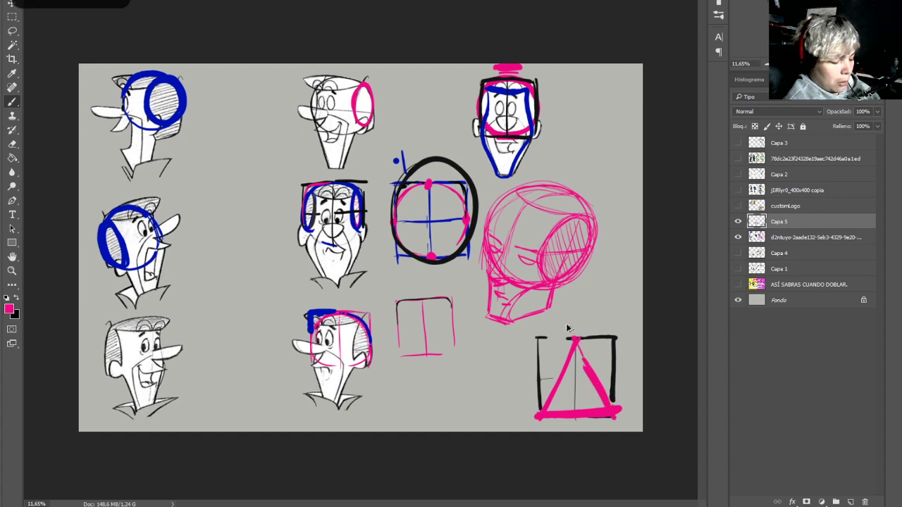
pyautogui.hotkey('ctrl', 'z')
pyautogui.hotkey('ctrl', 'z')
pyautogui.hotkey('ctrl', 'z')
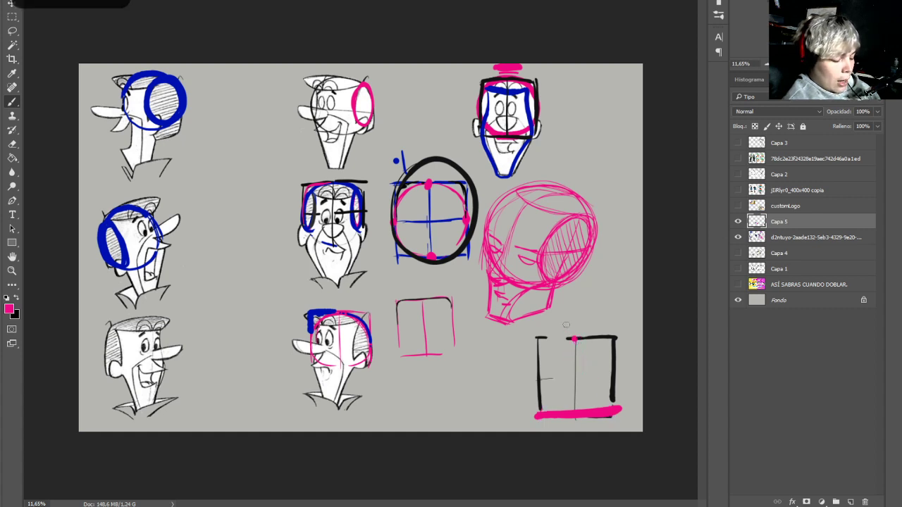
pyautogui.hotkey('ctrl', 'alt', 'z')
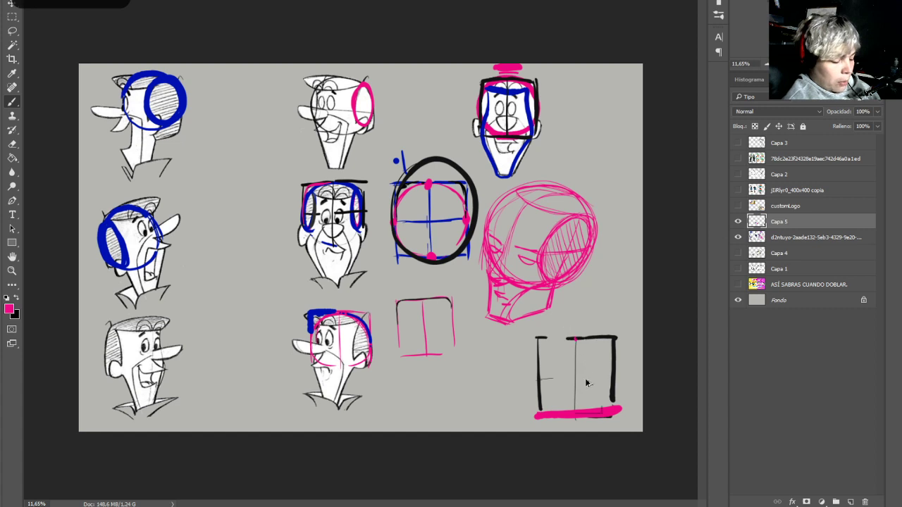
pyautogui.hotkey('ctrl', 'z')
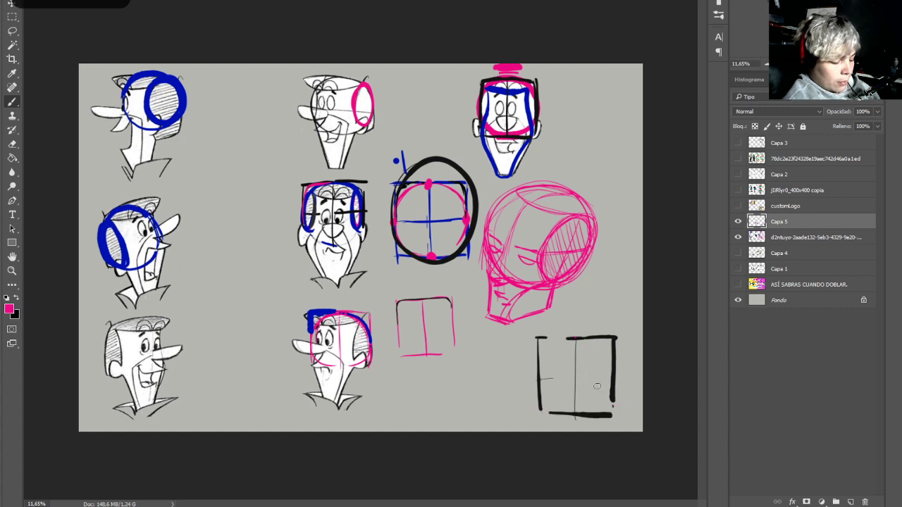
# Divide the black square with pink vertical and horizontal centre lines, undoing a trial diagonal and edge strokes
pyautogui.moveTo(575, 341); pyautogui.dragTo(575, 416)
pyautogui.moveTo(535, 378); pyautogui.dragTo(607, 379)
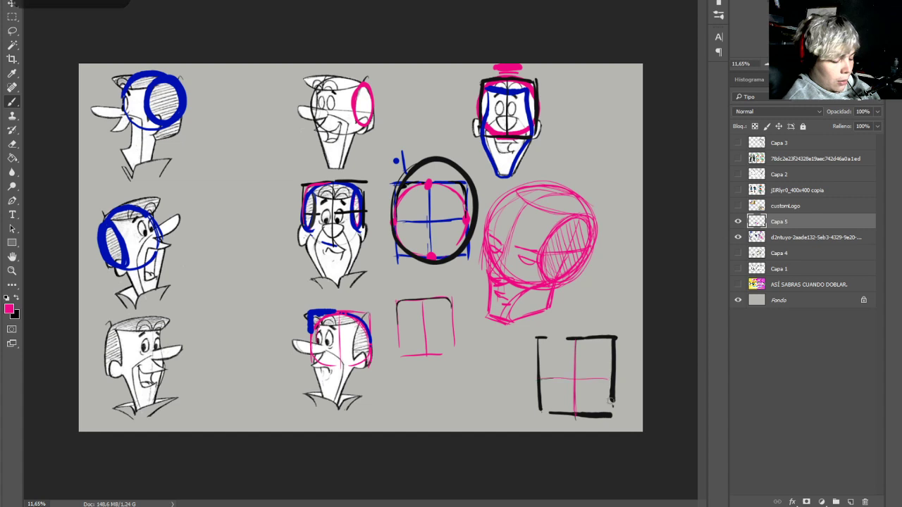
pyautogui.hotkey('ctrl', 'z')
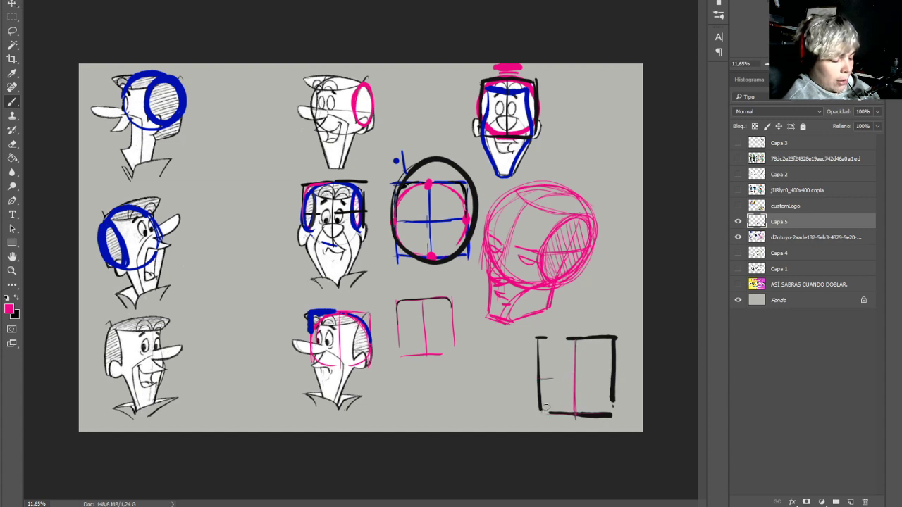
pyautogui.moveTo(576, 338)
pyautogui.mouseDown()
pyautogui.moveTo(545, 413)
pyautogui.moveTo(575, 338)
pyautogui.moveTo(548, 337)
pyautogui.moveTo(538, 350)
pyautogui.moveTo(542, 412)
pyautogui.moveTo(578, 343)
pyautogui.moveTo(541, 417)
pyautogui.moveTo(539, 337)
pyautogui.moveTo(585, 338)
pyautogui.mouseUp()
pyautogui.hotkey('ctrl', 'z')
pyautogui.hotkey('ctrl', 'z')
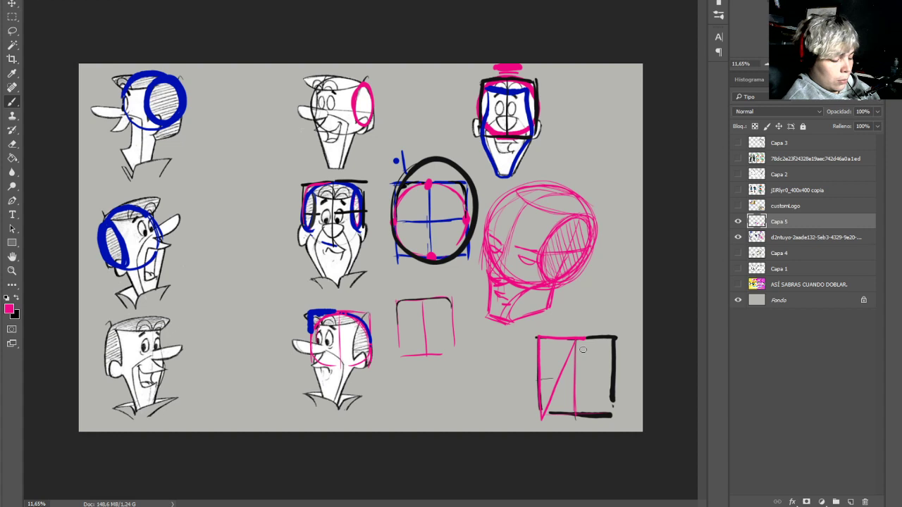
pyautogui.hotkey('ctrl', 'z')
pyautogui.moveTo(538, 381); pyautogui.dragTo(610, 378)
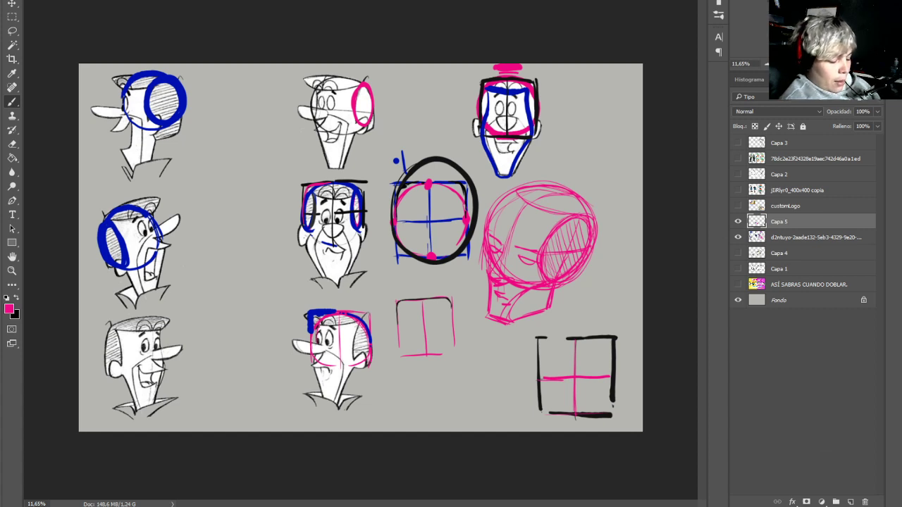
# Sample blue, draw a triangle in the square's upper half, and add three small triangles of differing proportions beside the square
pyautogui.keyDown('alt'); pyautogui.click(314, 317); pyautogui.keyUp('alt')
pyautogui.moveTo(541, 380)
pyautogui.mouseDown()
pyautogui.moveTo(580, 347)
pyautogui.moveTo(611, 378)
pyautogui.moveTo(541, 379)
pyautogui.mouseUp()
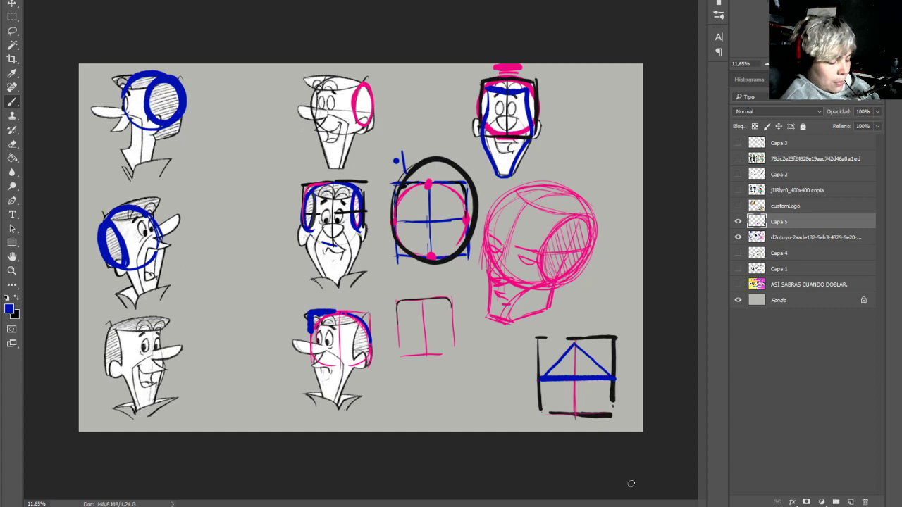
pyautogui.moveTo(432, 370); pyautogui.dragTo(432, 416)
pyautogui.moveTo(431, 371)
pyautogui.mouseDown()
pyautogui.moveTo(452, 370)
pyautogui.moveTo(432, 415)
pyautogui.mouseUp()
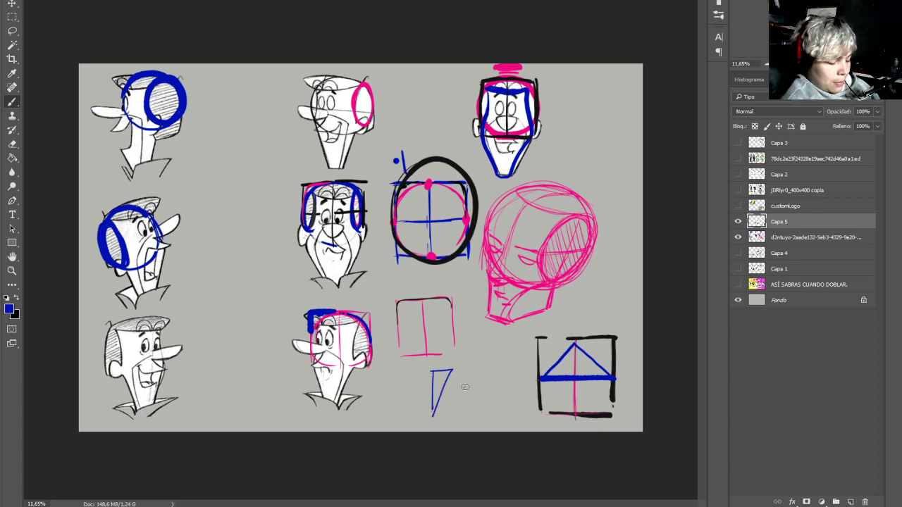
pyautogui.moveTo(462, 387)
pyautogui.mouseDown()
pyautogui.moveTo(492, 372)
pyautogui.moveTo(459, 392)
pyautogui.mouseUp()
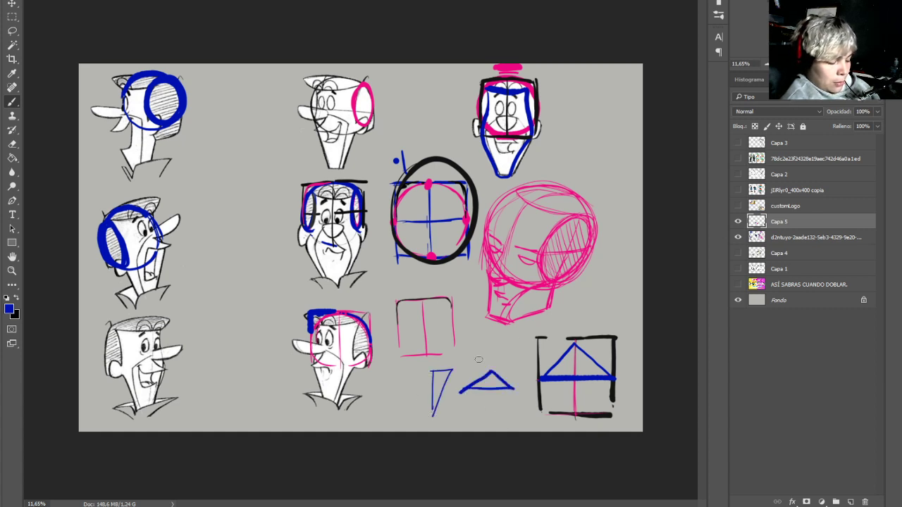
pyautogui.moveTo(512, 365)
pyautogui.mouseDown()
pyautogui.moveTo(489, 325)
pyautogui.moveTo(468, 363)
pyautogui.moveTo(513, 368)
pyautogui.mouseUp()
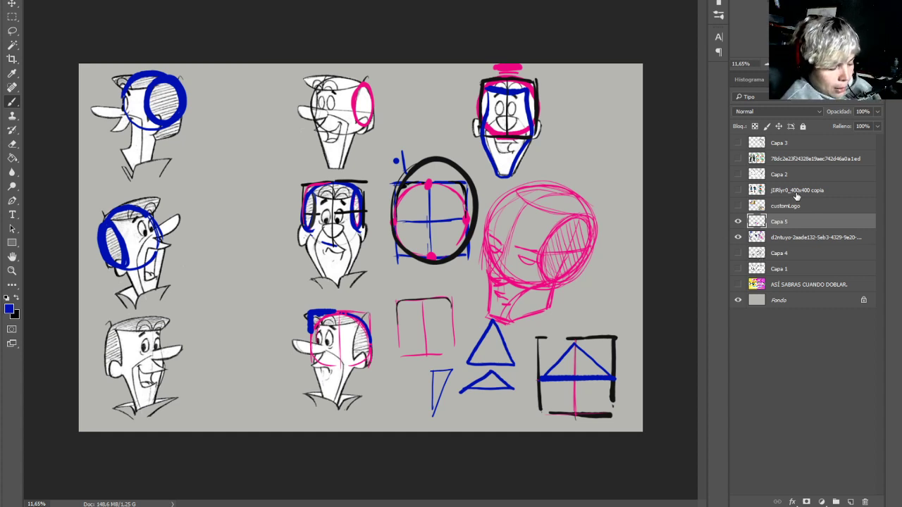
# Set the brush colour to bright green and draw a trapezoid inside a box over the upper front-view head's cranium
pyautogui.click(9, 308)
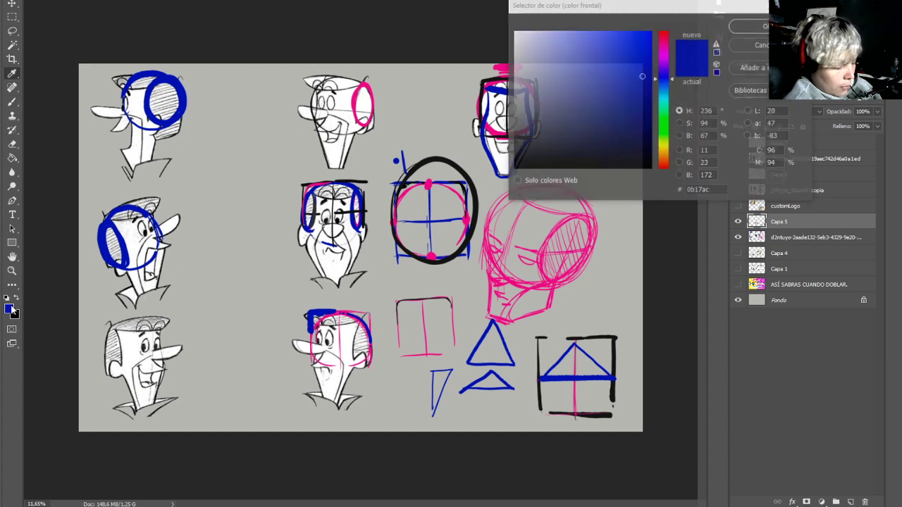
pyautogui.moveTo(666, 91); pyautogui.dragTo(666, 141)
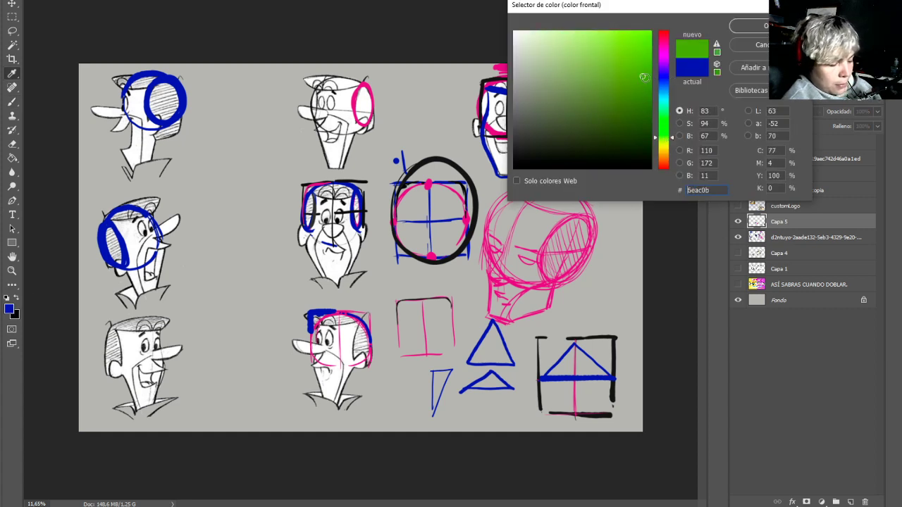
pyautogui.click(646, 35)
pyautogui.click(748, 25)
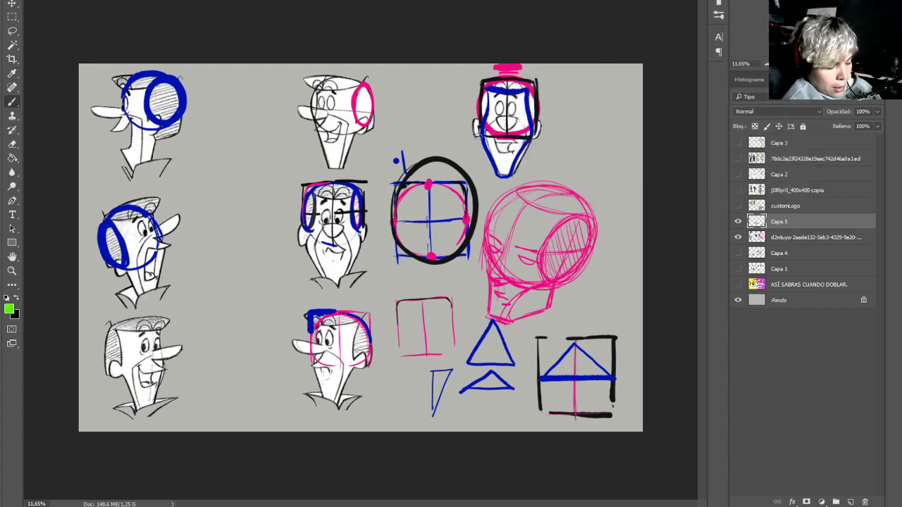
pyautogui.moveTo(475, 134)
pyautogui.mouseDown()
pyautogui.moveTo(539, 131)
pyautogui.moveTo(486, 152)
pyautogui.moveTo(538, 130)
pyautogui.moveTo(473, 134)
pyautogui.moveTo(532, 130)
pyautogui.moveTo(489, 124)
pyautogui.moveTo(493, 86)
pyautogui.mouseUp()
pyautogui.hotkey('ctrl', 'z')
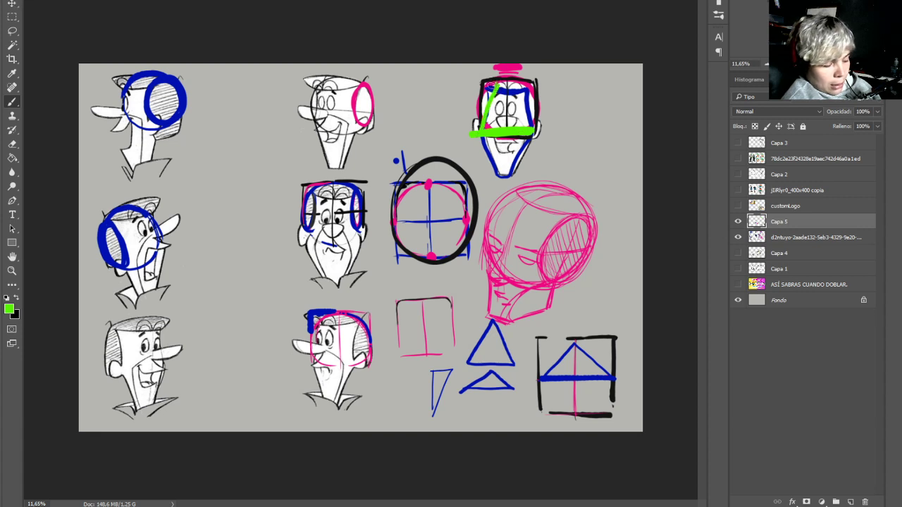
pyautogui.moveTo(532, 139)
pyautogui.mouseDown()
pyautogui.moveTo(493, 86)
pyautogui.moveTo(480, 131)
pyautogui.mouseUp()
pyautogui.moveTo(480, 77)
pyautogui.mouseDown()
pyautogui.moveTo(536, 75)
pyautogui.moveTo(535, 137)
pyautogui.mouseUp()
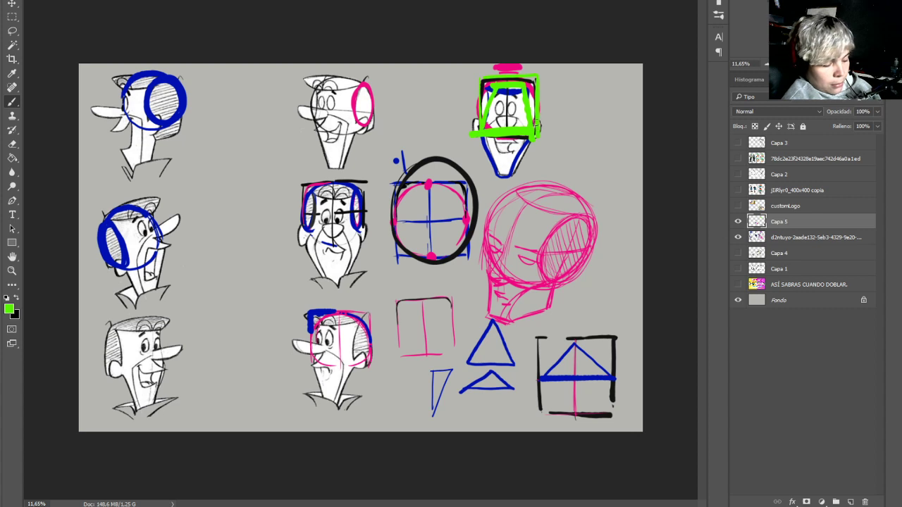
# Draw an open green box beside the upper front-view head, then sample black and outline it as a closed box
pyautogui.moveTo(560, 85); pyautogui.dragTo(560, 128)
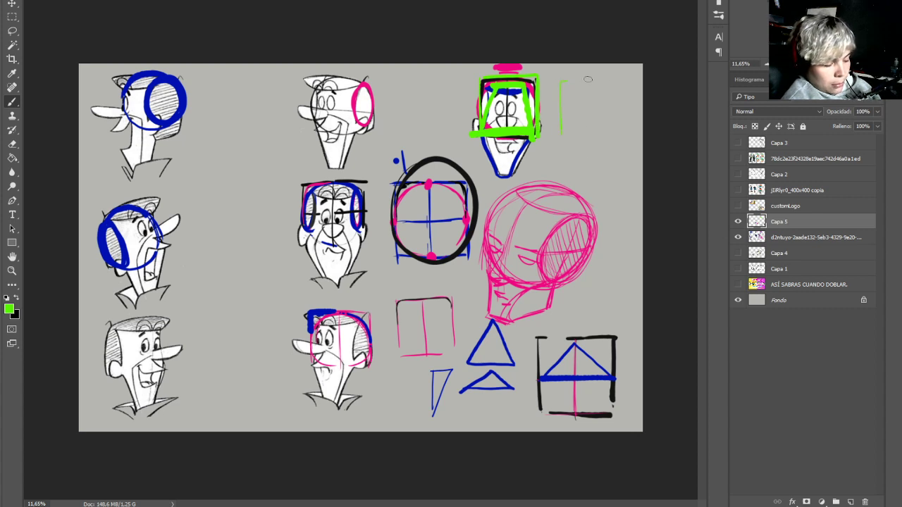
pyautogui.moveTo(588, 79)
pyautogui.mouseDown()
pyautogui.moveTo(613, 79)
pyautogui.moveTo(619, 132)
pyautogui.mouseUp()
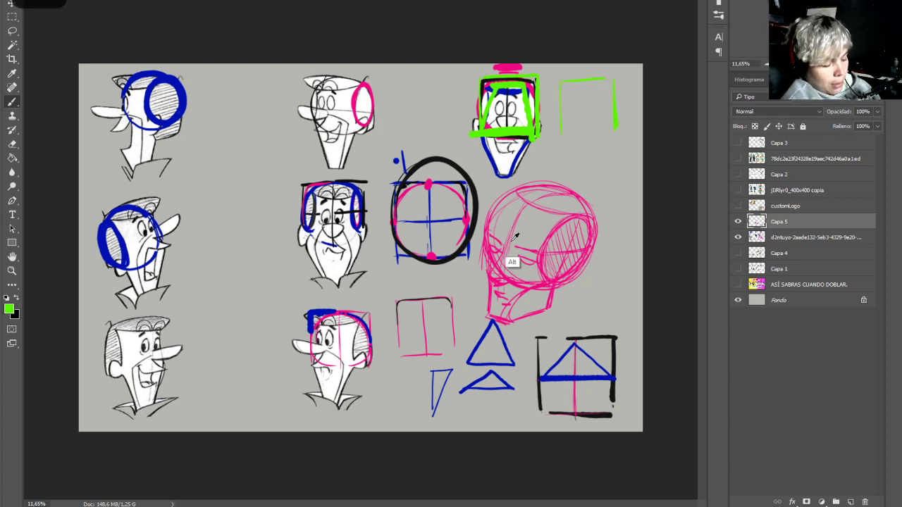
pyautogui.keyDown('alt'); pyautogui.click(468, 254); pyautogui.keyUp('alt')
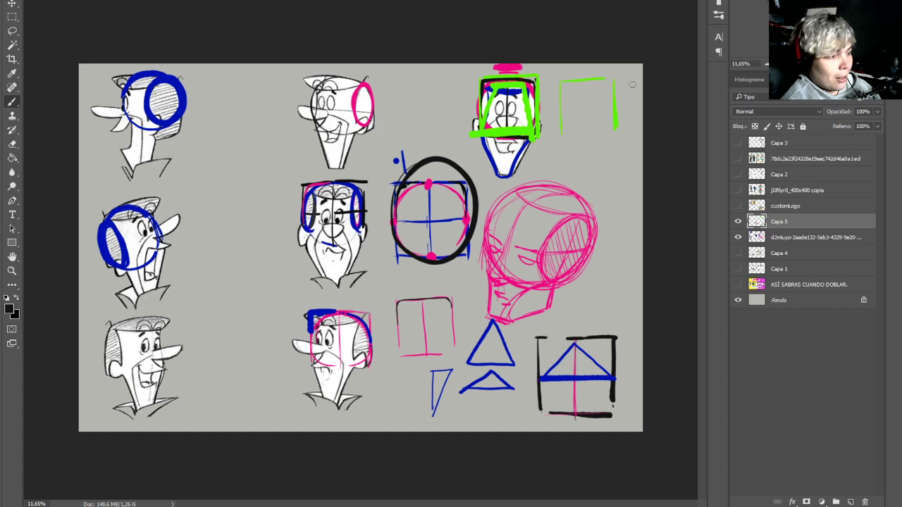
pyautogui.moveTo(555, 82)
pyautogui.mouseDown()
pyautogui.moveTo(556, 131)
pyautogui.moveTo(559, 81)
pyautogui.moveTo(588, 78)
pyautogui.moveTo(561, 76)
pyautogui.moveTo(606, 79)
pyautogui.moveTo(614, 133)
pyautogui.mouseUp()
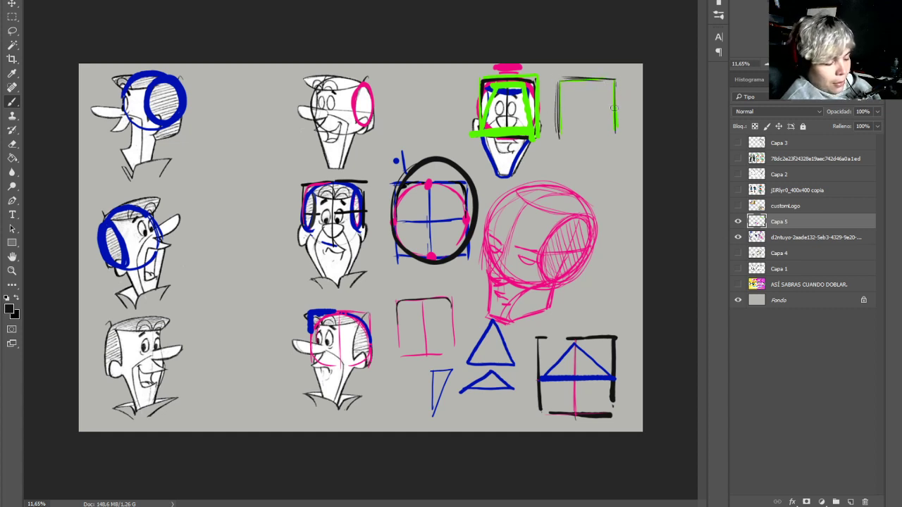
pyautogui.moveTo(614, 80); pyautogui.dragTo(614, 133)
pyautogui.moveTo(557, 137); pyautogui.dragTo(605, 135)
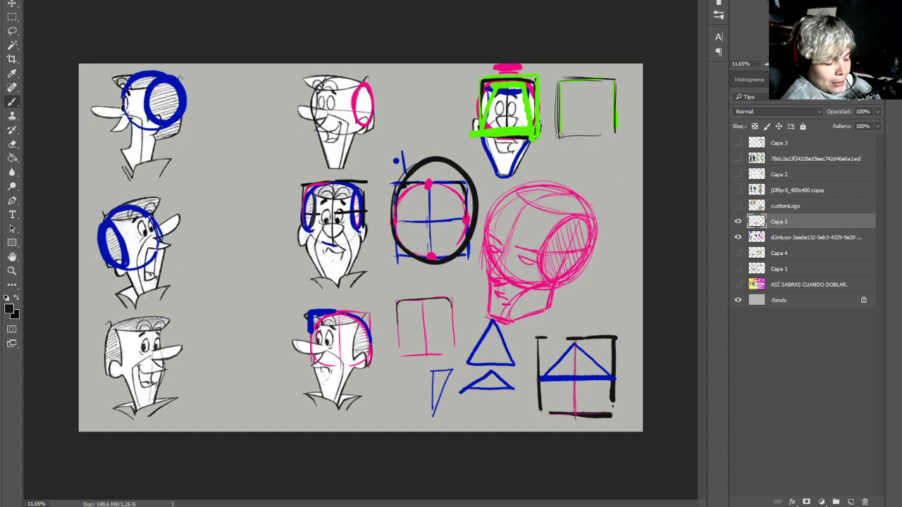
# Sketch a black trapezoid inside the new box and a tapered jaw with a narrow chin below it
pyautogui.moveTo(573, 79); pyautogui.dragTo(562, 135)
pyautogui.moveTo(568, 102); pyautogui.dragTo(560, 137)
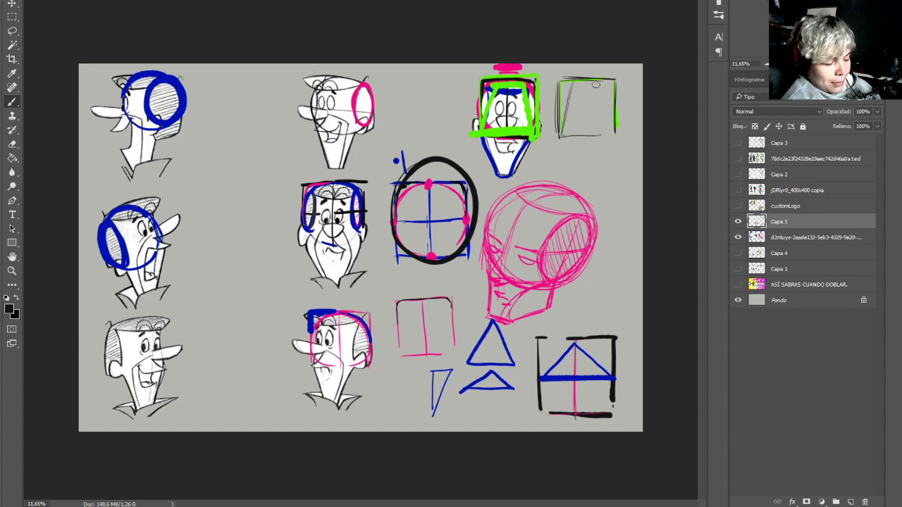
pyautogui.moveTo(595, 84); pyautogui.dragTo(611, 134)
pyautogui.moveTo(570, 85); pyautogui.dragTo(605, 87)
pyautogui.moveTo(565, 139); pyautogui.dragTo(587, 182)
pyautogui.moveTo(610, 131); pyautogui.dragTo(584, 179)
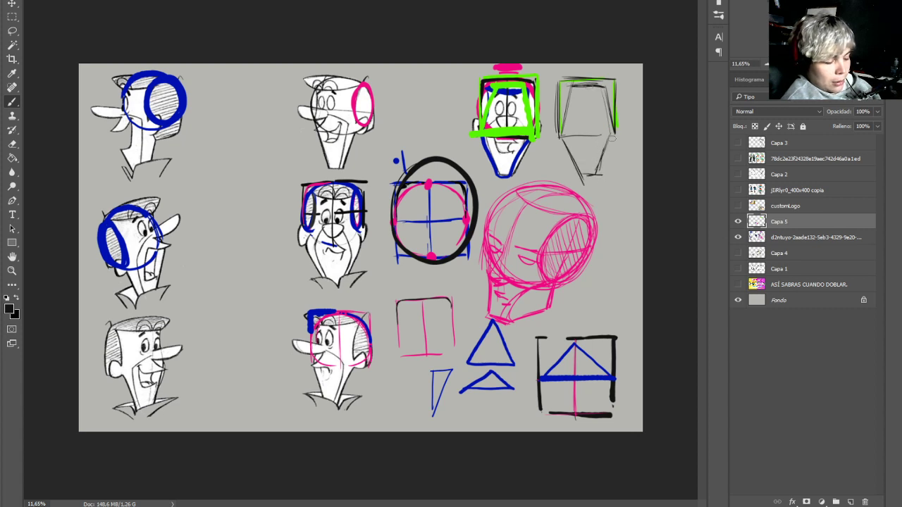
pyautogui.moveTo(615, 137); pyautogui.dragTo(596, 176)
pyautogui.moveTo(610, 141); pyautogui.dragTo(597, 177)
# Add ears and a lower arc to the box head, and draw a heavy black circle inside the box
pyautogui.moveTo(563, 134)
pyautogui.mouseDown()
pyautogui.moveTo(586, 118)
pyautogui.moveTo(612, 131)
pyautogui.moveTo(604, 122)
pyautogui.moveTo(563, 136)
pyautogui.mouseUp()
pyautogui.moveTo(615, 117); pyautogui.dragTo(610, 137)
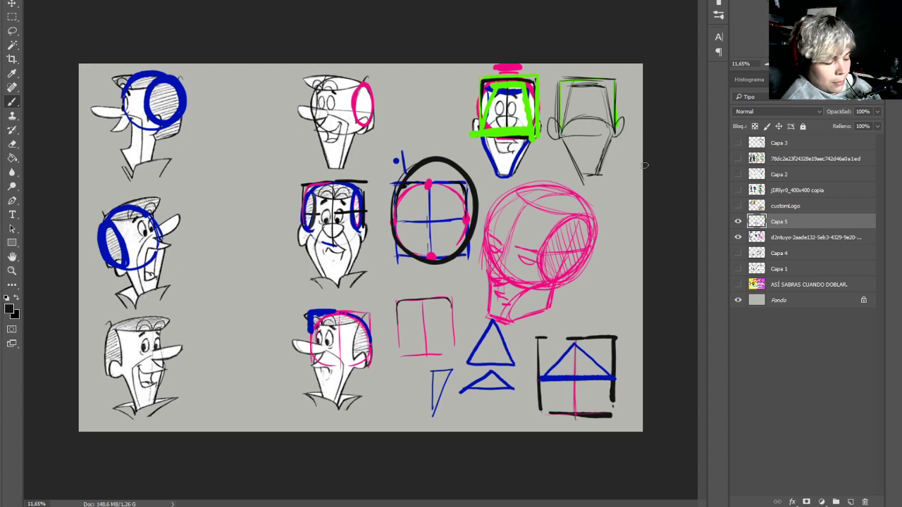
pyautogui.moveTo(589, 82)
pyautogui.mouseDown()
pyautogui.moveTo(591, 139)
pyautogui.moveTo(563, 111)
pyautogui.moveTo(588, 81)
pyautogui.moveTo(610, 92)
pyautogui.moveTo(613, 117)
pyautogui.moveTo(576, 137)
pyautogui.moveTo(576, 81)
pyautogui.mouseUp()
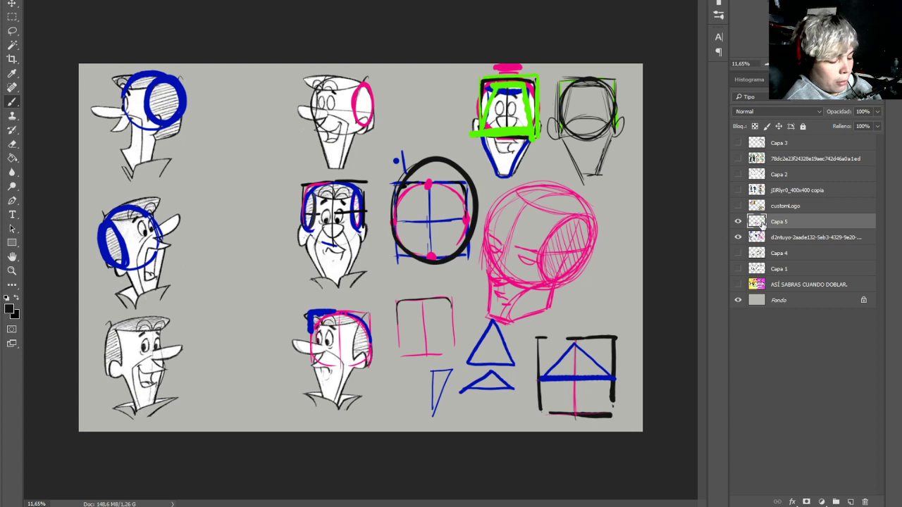
# Hide the head construction layers and show the 400x400 copia layer with the square-jawed and red-haired cartoon characters
pyautogui.click(739, 224)
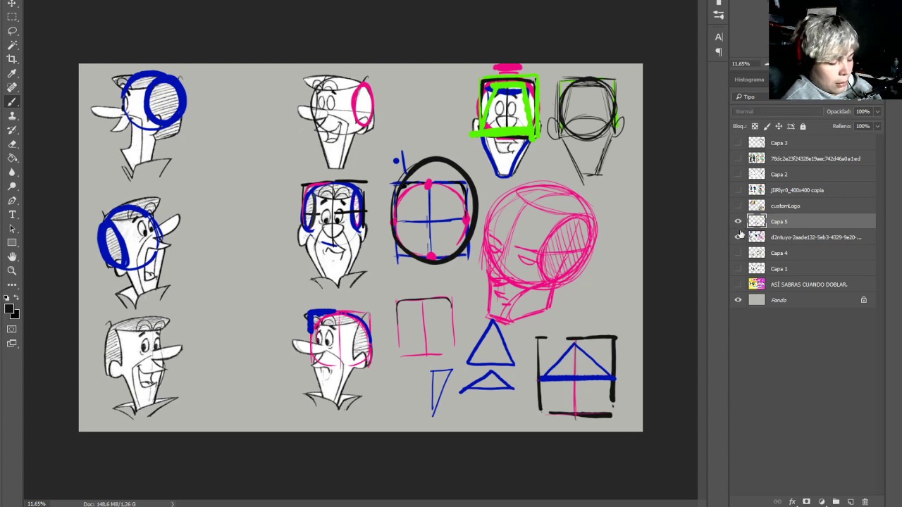
pyautogui.click(737, 237)
pyautogui.click(738, 222)
pyautogui.click(738, 206)
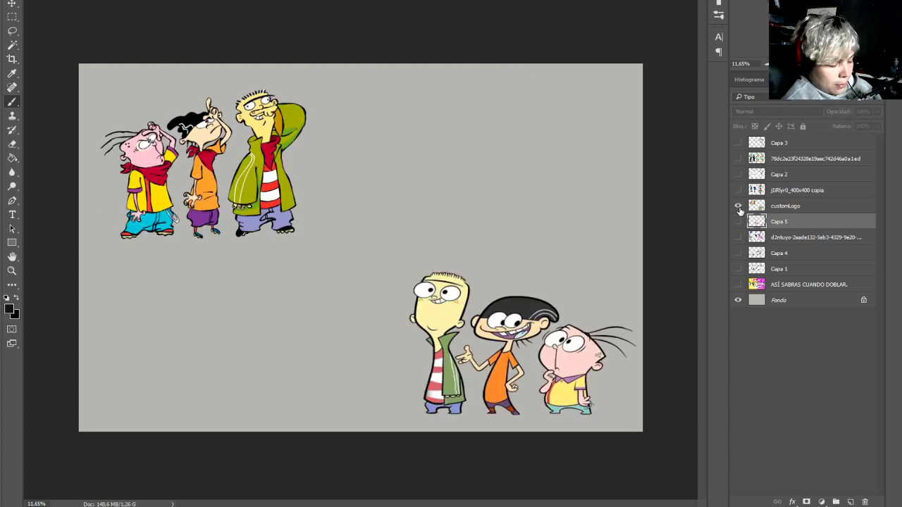
pyautogui.click(737, 206)
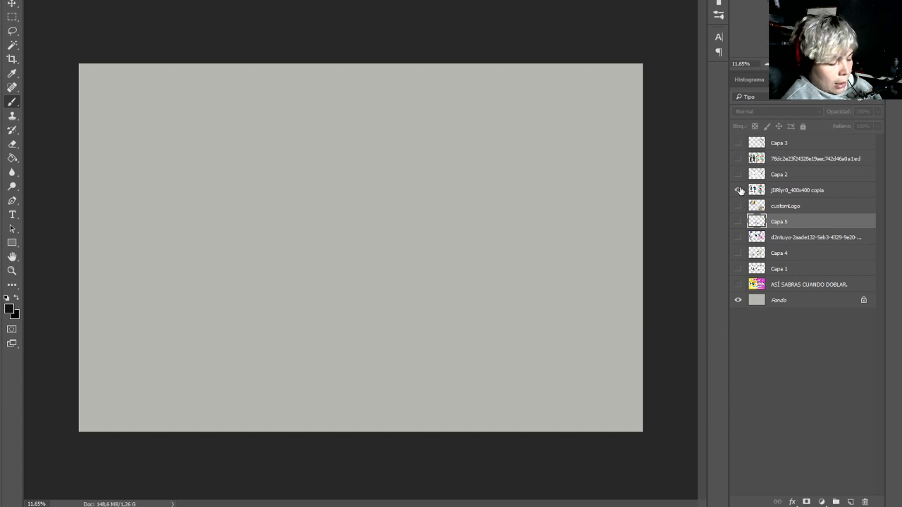
pyautogui.click(739, 189)
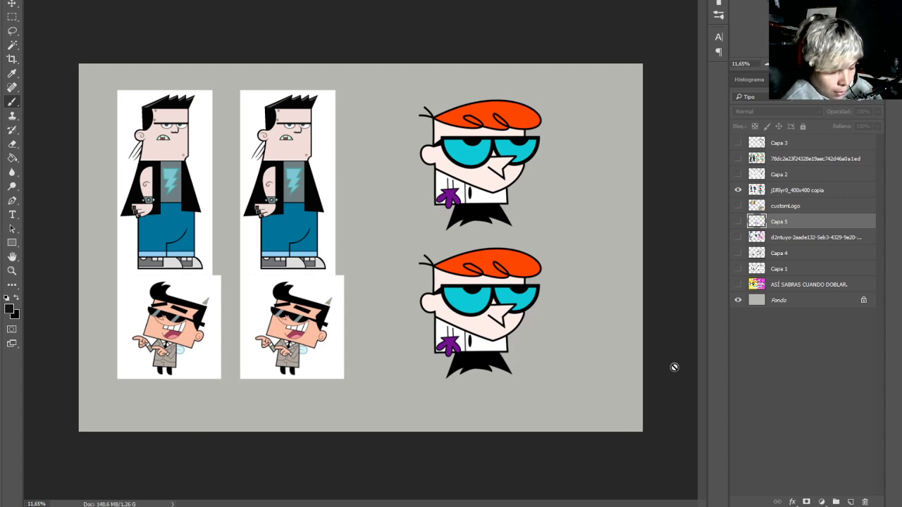
# Add two empty layers above the character reference layer and repaint the lower red-haired head's glasses as black sunglasses with turquoise glints
pyautogui.scroll(3, 361, 250)
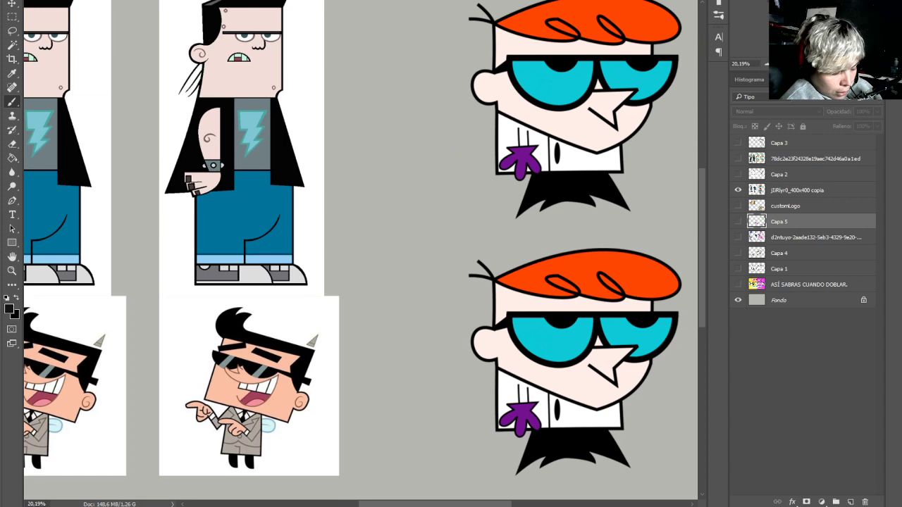
pyautogui.scroll(-2, 360, 250)
pyautogui.hscroll(3, 360, 250)
pyautogui.hscroll(-3, 360, 250)
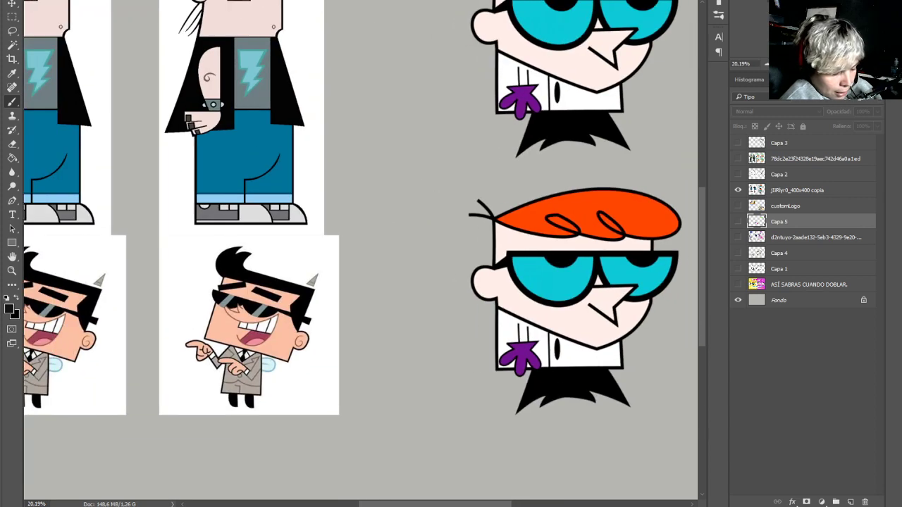
pyautogui.hscroll(-2, 361, 251)
pyautogui.moveTo(677, 262); pyautogui.dragTo(585, 263)
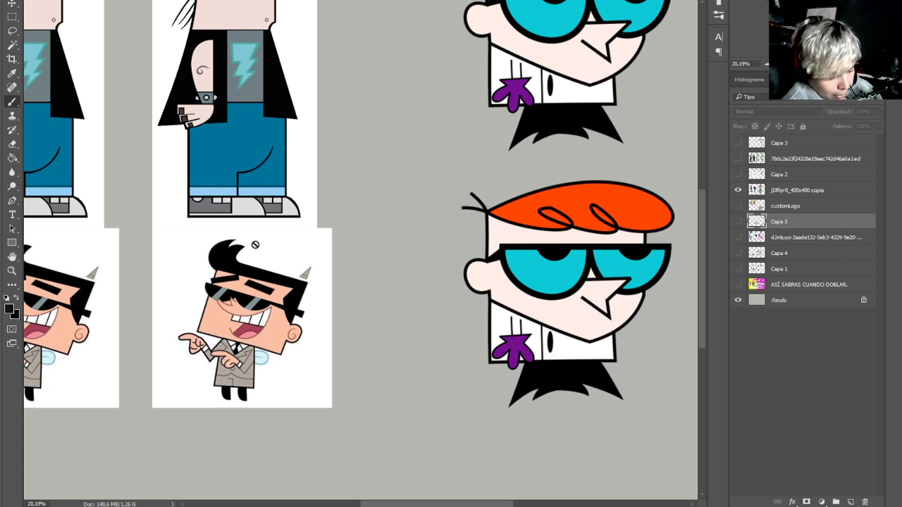
pyautogui.click(14, 104)
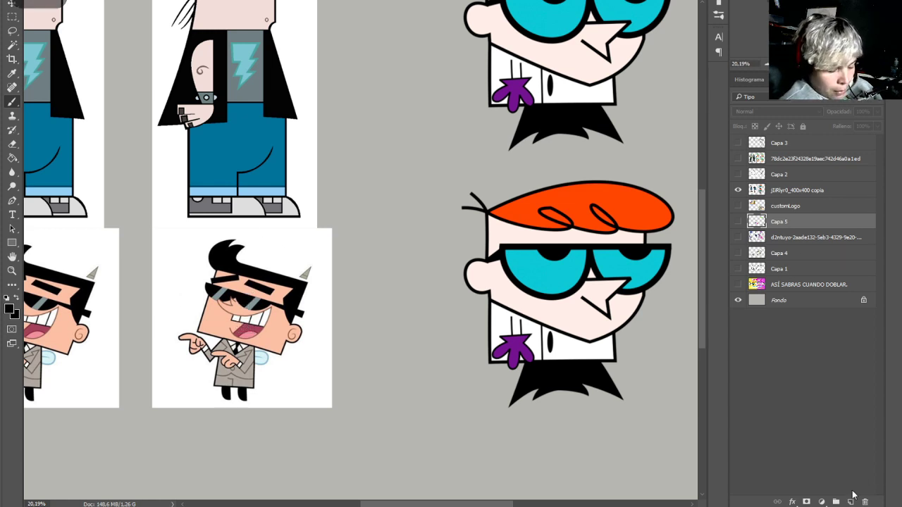
pyautogui.click(773, 190)
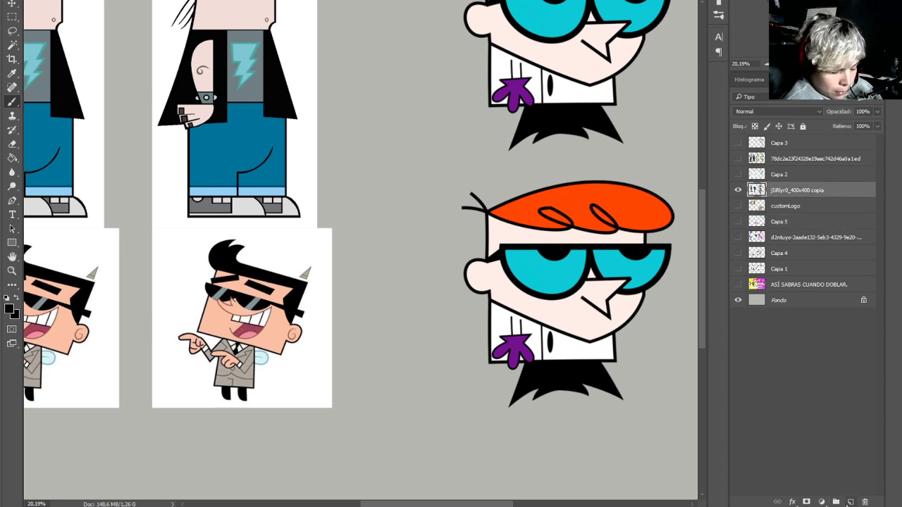
pyautogui.click(850, 501)
pyautogui.click(851, 501)
pyautogui.moveTo(509, 252)
pyautogui.mouseDown()
pyautogui.moveTo(524, 280)
pyautogui.moveTo(504, 252)
pyautogui.moveTo(521, 272)
pyautogui.moveTo(572, 254)
pyautogui.moveTo(510, 251)
pyautogui.moveTo(578, 271)
pyautogui.moveTo(578, 254)
pyautogui.moveTo(578, 264)
pyautogui.moveTo(541, 260)
pyautogui.moveTo(550, 281)
pyautogui.moveTo(538, 255)
pyautogui.moveTo(511, 251)
pyautogui.moveTo(532, 289)
pyautogui.moveTo(550, 293)
pyautogui.moveTo(543, 257)
pyautogui.moveTo(561, 251)
pyautogui.moveTo(570, 269)
pyautogui.moveTo(566, 253)
pyautogui.moveTo(581, 256)
pyautogui.moveTo(561, 290)
pyautogui.moveTo(514, 277)
pyautogui.moveTo(561, 289)
pyautogui.moveTo(554, 253)
pyautogui.moveTo(536, 252)
pyautogui.moveTo(551, 286)
pyautogui.moveTo(516, 251)
pyautogui.moveTo(537, 289)
pyautogui.moveTo(620, 259)
pyautogui.moveTo(593, 255)
pyautogui.moveTo(604, 276)
pyautogui.moveTo(589, 253)
pyautogui.moveTo(641, 258)
pyautogui.moveTo(592, 250)
pyautogui.moveTo(617, 271)
pyautogui.moveTo(613, 251)
pyautogui.moveTo(620, 254)
pyautogui.moveTo(623, 278)
pyautogui.moveTo(615, 247)
pyautogui.moveTo(632, 273)
pyautogui.moveTo(624, 288)
pyautogui.moveTo(643, 261)
pyautogui.moveTo(651, 279)
pyautogui.moveTo(649, 256)
pyautogui.moveTo(658, 255)
pyautogui.moveTo(643, 252)
pyautogui.moveTo(656, 270)
pyautogui.moveTo(622, 266)
pyautogui.moveTo(617, 253)
pyautogui.moveTo(594, 260)
pyautogui.moveTo(599, 270)
pyautogui.moveTo(591, 254)
pyautogui.moveTo(645, 271)
pyautogui.moveTo(617, 314)
pyautogui.moveTo(667, 328)
pyautogui.moveTo(646, 362)
pyautogui.moveTo(603, 363)
pyautogui.mouseUp()
# Extend the upper red-haired head's chin into a square jaw in sampled skin colour, outlined in black
pyautogui.keyDown('alt'); pyautogui.click(623, 159); pyautogui.keyUp('alt')
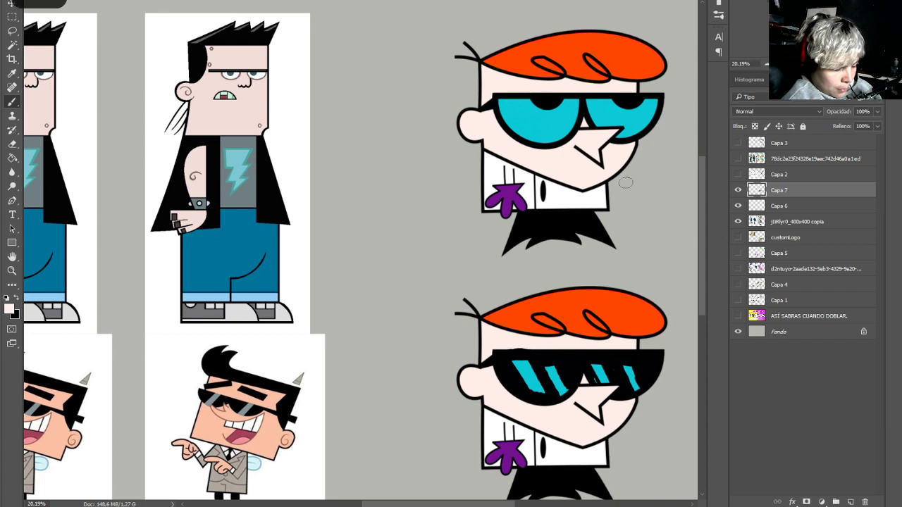
pyautogui.moveTo(602, 183)
pyautogui.mouseDown()
pyautogui.moveTo(632, 175)
pyautogui.moveTo(631, 144)
pyautogui.moveTo(614, 188)
pyautogui.moveTo(604, 188)
pyautogui.moveTo(634, 174)
pyautogui.moveTo(635, 141)
pyautogui.mouseUp()
pyautogui.keyDown('alt'); pyautogui.click(596, 250); pyautogui.keyUp('alt')
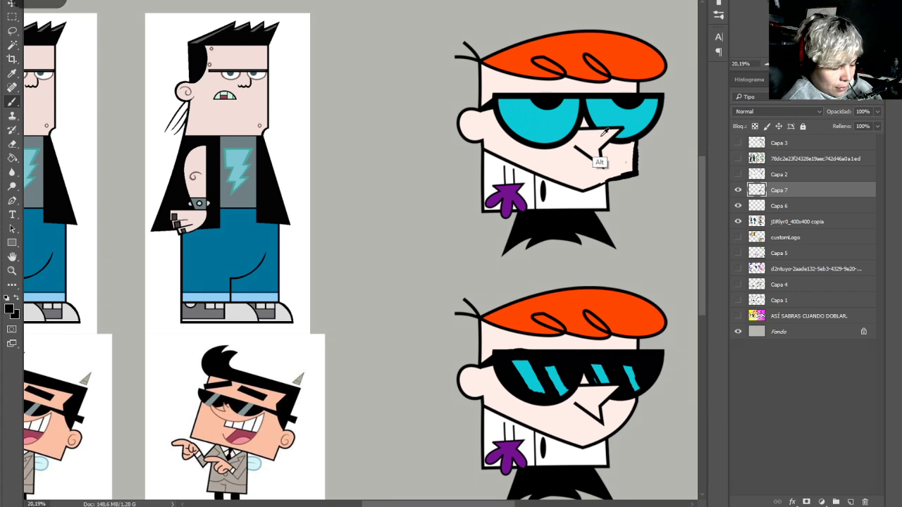
# Cover the nose tip over the upper head's right lens with sampled turquoise and redraw the lens's black lower rim
pyautogui.keyDown('alt'); pyautogui.click(598, 151); pyautogui.keyUp('alt')
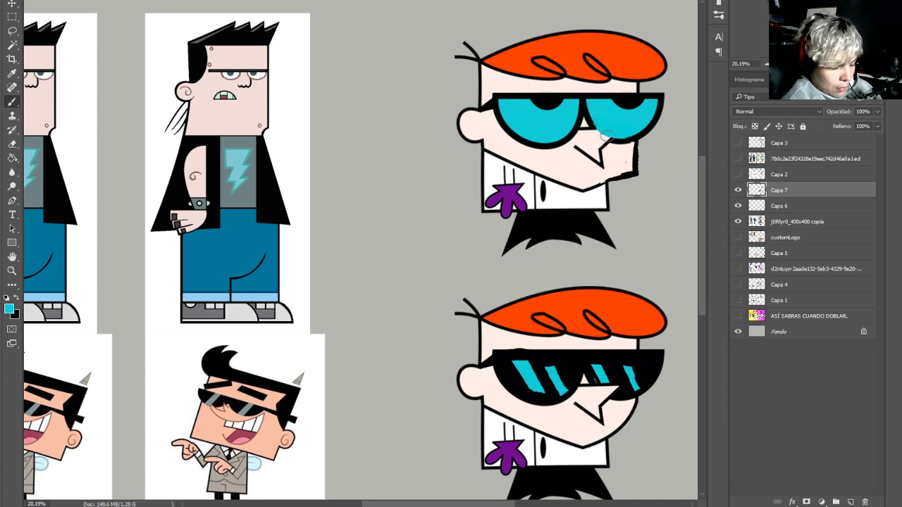
pyautogui.keyDown('alt'); pyautogui.click(584, 124); pyautogui.keyUp('alt')
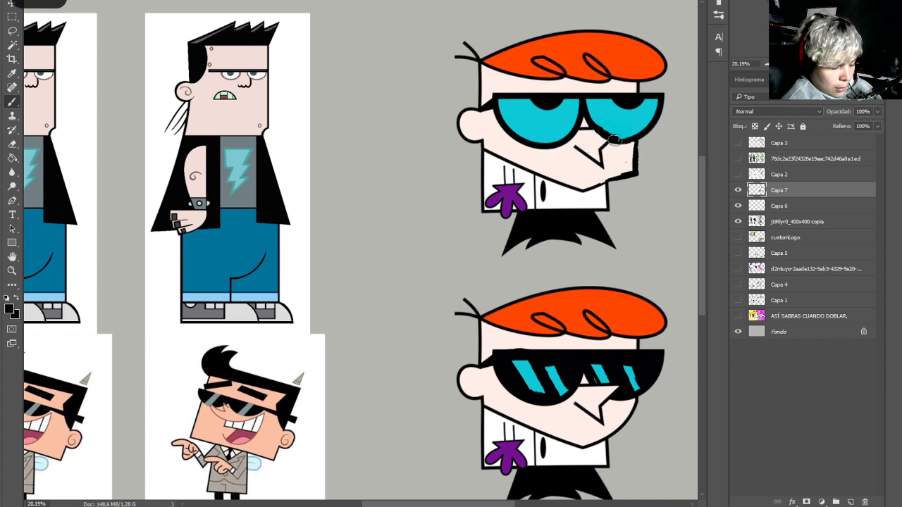
pyautogui.press('x')
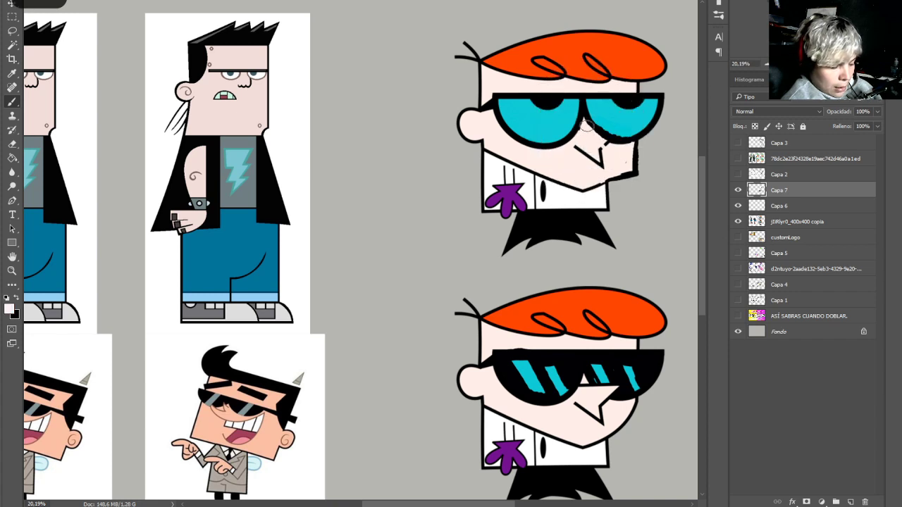
# Paint out the upper head's pointed nose with skin colour and draw a small angular nose in black
pyautogui.keyDown('alt'); pyautogui.click(601, 162); pyautogui.keyUp('alt')
pyautogui.keyDown('alt'); pyautogui.click(596, 157); pyautogui.keyUp('alt')
pyautogui.moveTo(596, 145)
pyautogui.mouseDown()
pyautogui.moveTo(599, 156)
pyautogui.moveTo(582, 149)
pyautogui.mouseUp()
pyautogui.keyDown('alt'); pyautogui.click(603, 166); pyautogui.keyUp('alt')
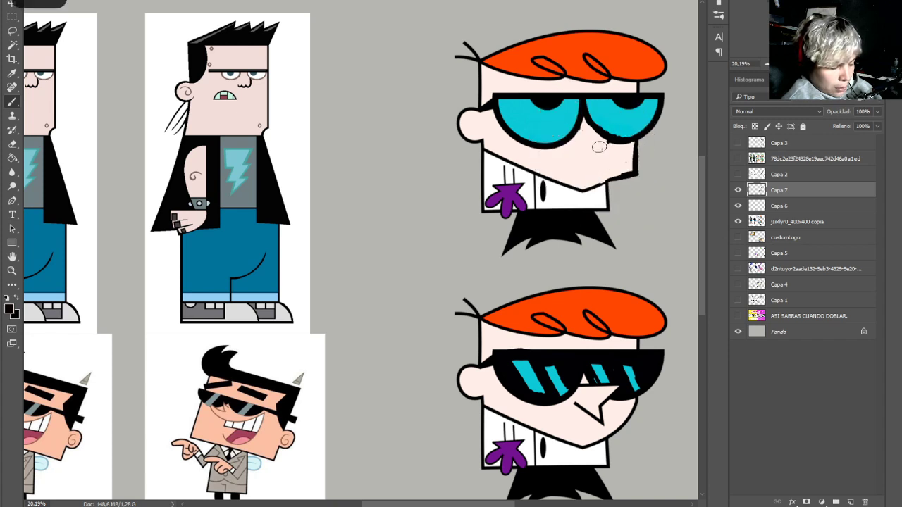
pyautogui.moveTo(576, 150)
pyautogui.mouseDown()
pyautogui.moveTo(593, 148)
pyautogui.moveTo(598, 135)
pyautogui.moveTo(589, 123)
pyautogui.mouseUp()
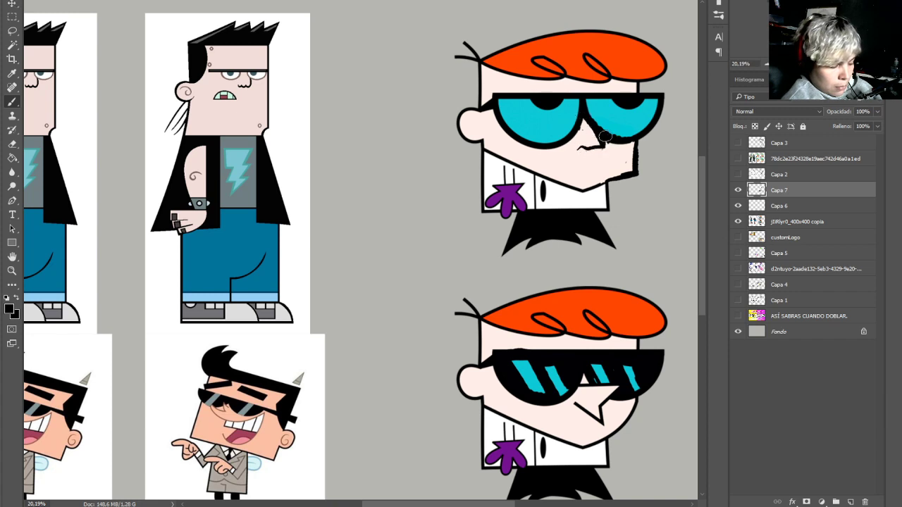
# Draw a small open mouth on the upper head with a black outline, mint-green teeth and a dark gap, using colours sampled from the tough character
pyautogui.moveTo(548, 166)
pyautogui.mouseDown()
pyautogui.moveTo(575, 169)
pyautogui.moveTo(568, 173)
pyautogui.mouseUp()
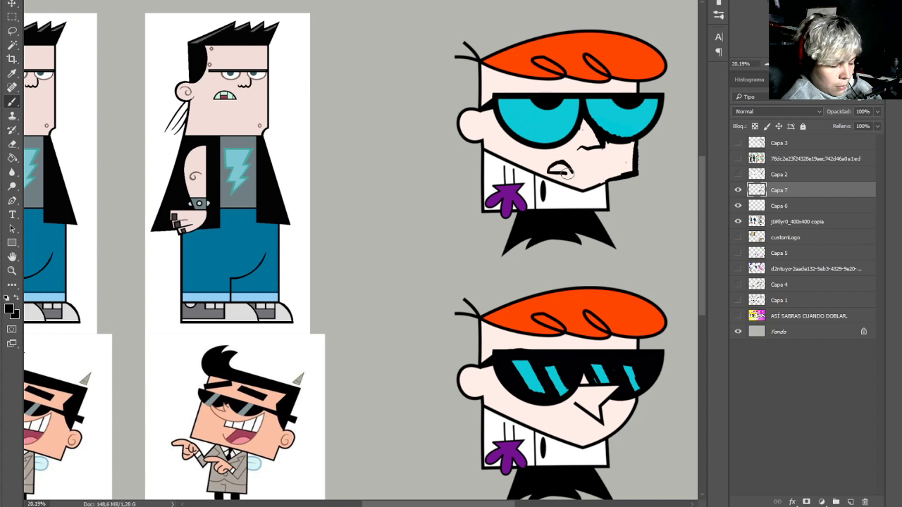
pyautogui.keyDown('alt'); pyautogui.click(225, 96); pyautogui.keyUp('alt')
pyautogui.moveTo(556, 168); pyautogui.dragTo(567, 168)
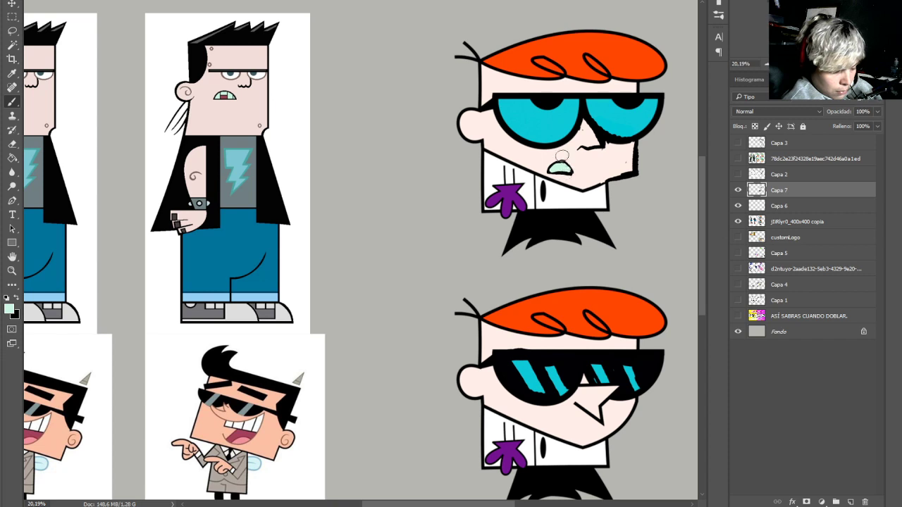
pyautogui.keyDown('alt'); pyautogui.click(224, 96); pyautogui.keyUp('alt')
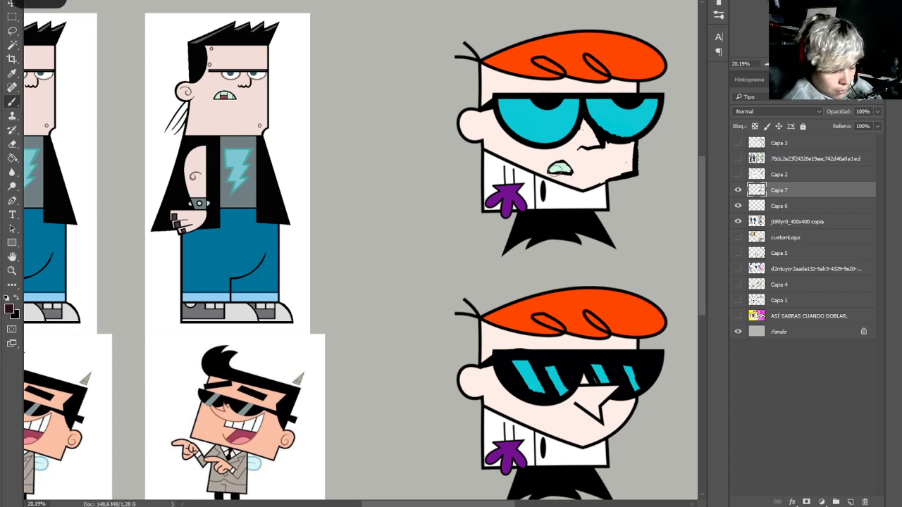
pyautogui.moveTo(555, 171)
pyautogui.mouseDown()
pyautogui.moveTo(562, 162)
pyautogui.moveTo(568, 177)
pyautogui.mouseUp()
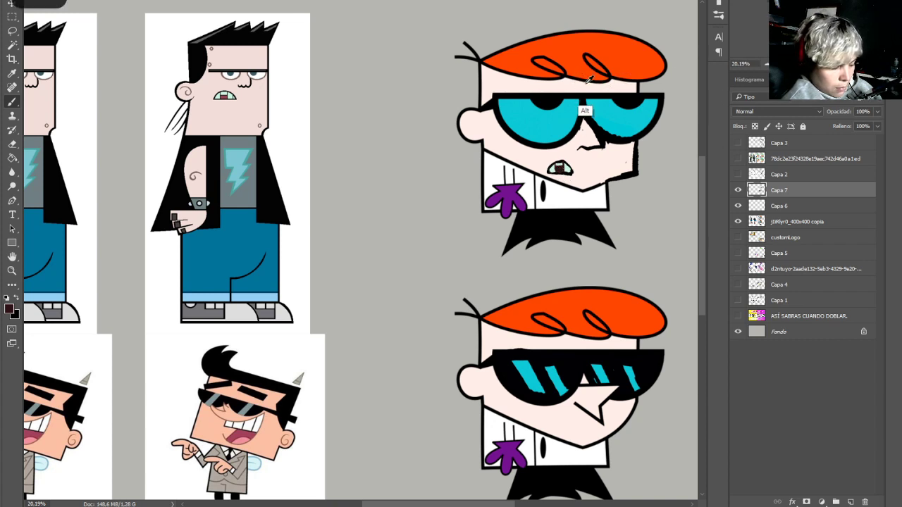
# Paint an orange sideburn down the upper head's temple using the sampled hair colour
pyautogui.keyDown('alt'); pyautogui.click(580, 119); pyautogui.keyUp('alt')
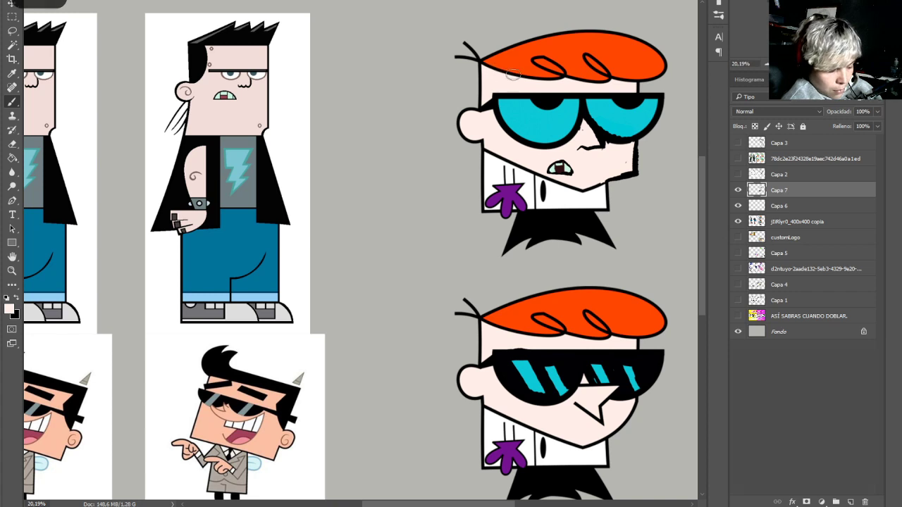
pyautogui.keyDown('alt'); pyautogui.click(504, 67); pyautogui.keyUp('alt')
pyautogui.moveTo(493, 76)
pyautogui.mouseDown()
pyautogui.moveTo(483, 70)
pyautogui.moveTo(486, 85)
pyautogui.mouseUp()
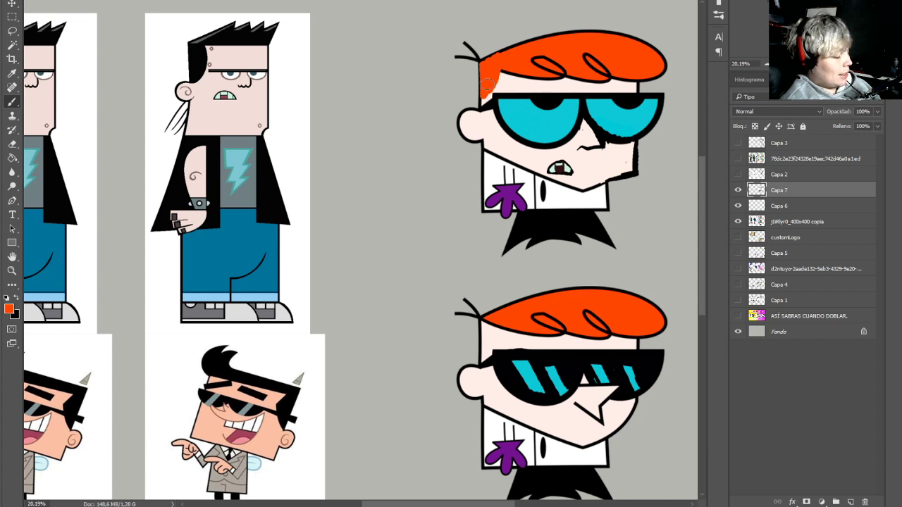
# Cover the upper head's curly fringe with a square skin-coloured forehead and outline the straight hairline in black
pyautogui.keyDown('alt'); pyautogui.click(512, 86); pyautogui.keyUp('alt')
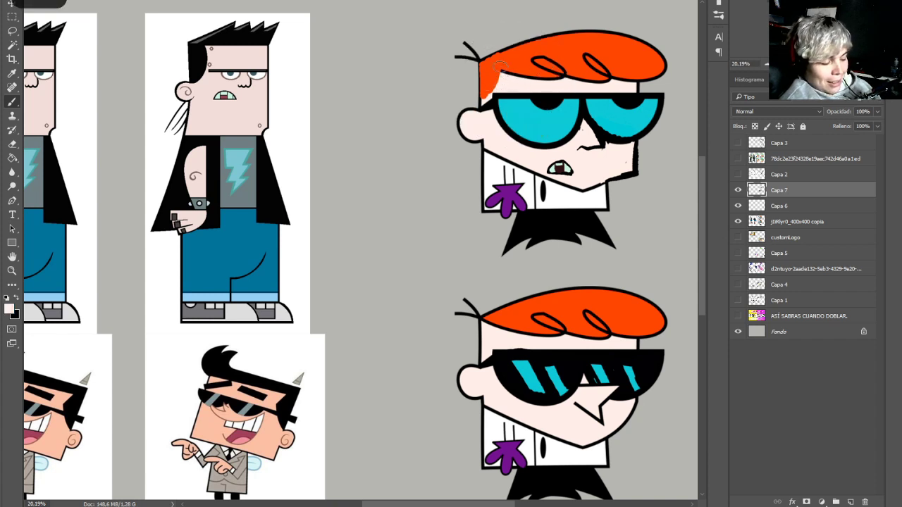
pyautogui.moveTo(505, 80)
pyautogui.mouseDown()
pyautogui.moveTo(504, 71)
pyautogui.moveTo(487, 96)
pyautogui.moveTo(519, 79)
pyautogui.mouseUp()
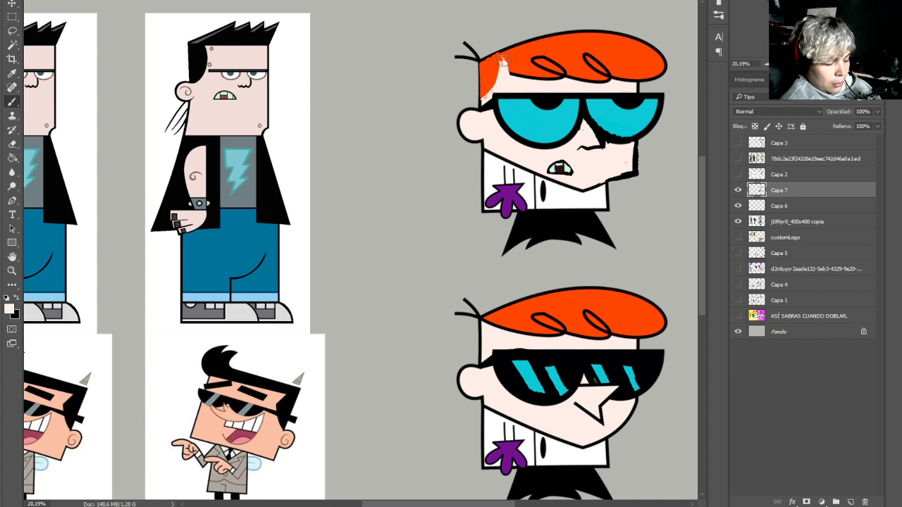
pyautogui.moveTo(501, 62)
pyautogui.mouseDown()
pyautogui.moveTo(631, 67)
pyautogui.moveTo(630, 82)
pyautogui.moveTo(631, 71)
pyautogui.moveTo(622, 82)
pyautogui.moveTo(507, 70)
pyautogui.mouseUp()
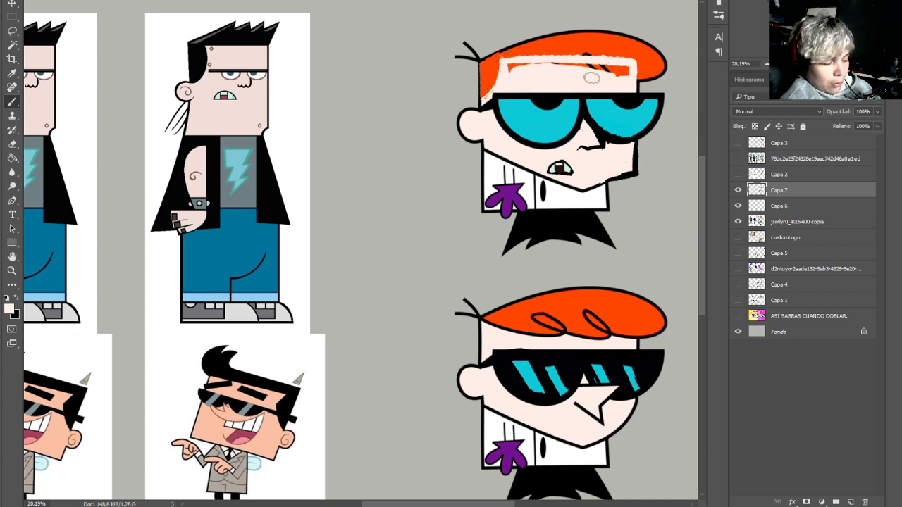
pyautogui.moveTo(591, 78)
pyautogui.mouseDown()
pyautogui.moveTo(501, 65)
pyautogui.moveTo(587, 67)
pyautogui.moveTo(622, 80)
pyautogui.moveTo(655, 56)
pyautogui.moveTo(646, 65)
pyautogui.moveTo(497, 57)
pyautogui.moveTo(485, 93)
pyautogui.moveTo(474, 58)
pyautogui.moveTo(481, 106)
pyautogui.mouseUp()
pyautogui.keyDown('alt'); pyautogui.click(645, 95); pyautogui.keyUp('alt')
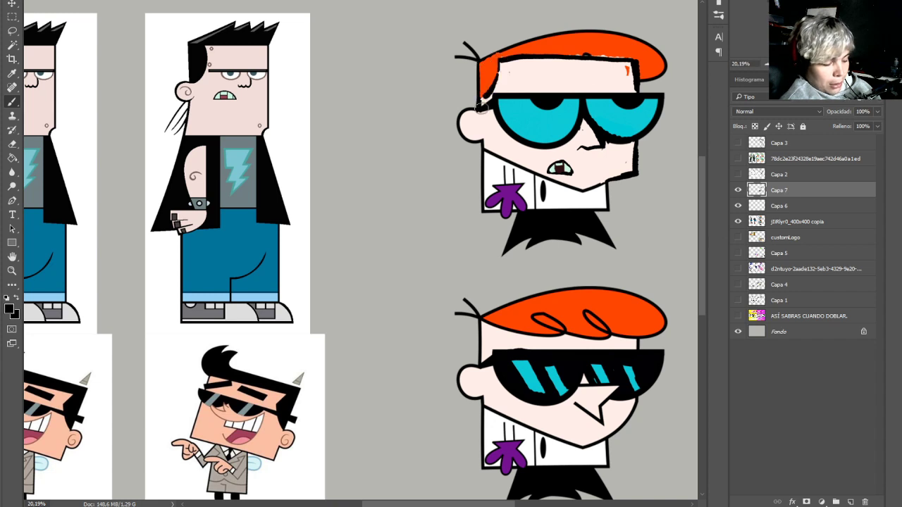
# Turn the upper head's hair into forward-pointing spikes outlined in black and filled with sampled orange
pyautogui.keyDown('alt'); pyautogui.click(562, 69); pyautogui.keyUp('alt')
pyautogui.moveTo(535, 37)
pyautogui.mouseDown()
pyautogui.moveTo(591, 12)
pyautogui.moveTo(594, 19)
pyautogui.moveTo(631, 10)
pyautogui.moveTo(627, 29)
pyautogui.moveTo(668, 17)
pyautogui.moveTo(663, 45)
pyautogui.mouseUp()
pyautogui.keyDown('alt'); pyautogui.click(665, 83); pyautogui.keyUp('alt')
pyautogui.moveTo(646, 81)
pyautogui.mouseDown()
pyautogui.moveTo(639, 67)
pyautogui.moveTo(653, 59)
pyautogui.moveTo(654, 72)
pyautogui.moveTo(646, 80)
pyautogui.moveTo(671, 15)
pyautogui.moveTo(637, 22)
pyautogui.moveTo(631, 5)
pyautogui.moveTo(523, 40)
pyautogui.moveTo(573, 23)
pyautogui.mouseUp()
pyautogui.keyDown('alt'); pyautogui.click(636, 89); pyautogui.keyUp('alt')
pyautogui.keyDown('alt'); pyautogui.click(614, 51); pyautogui.keyUp('alt')
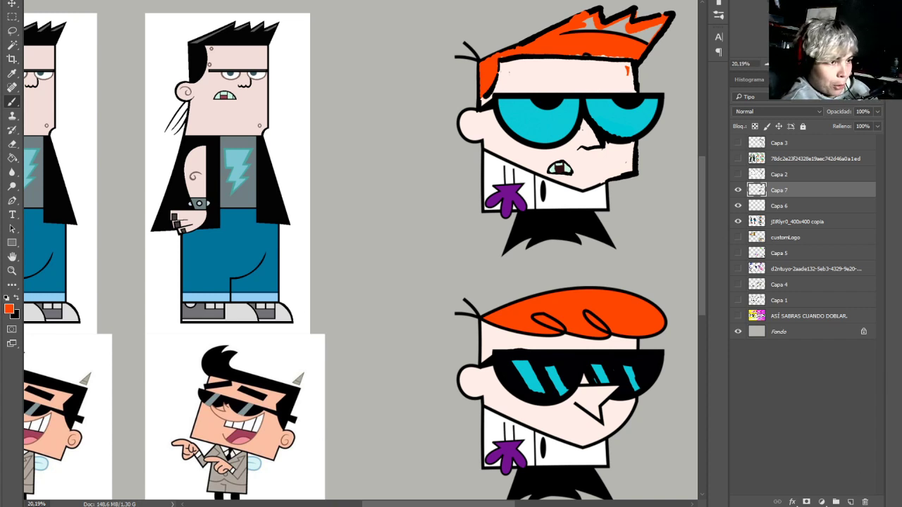
pyautogui.keyDown('alt'); pyautogui.click(610, 42); pyautogui.keyUp('alt')
pyautogui.moveTo(579, 32)
pyautogui.mouseDown()
pyautogui.moveTo(572, 25)
pyautogui.moveTo(643, 35)
pyautogui.mouseUp()
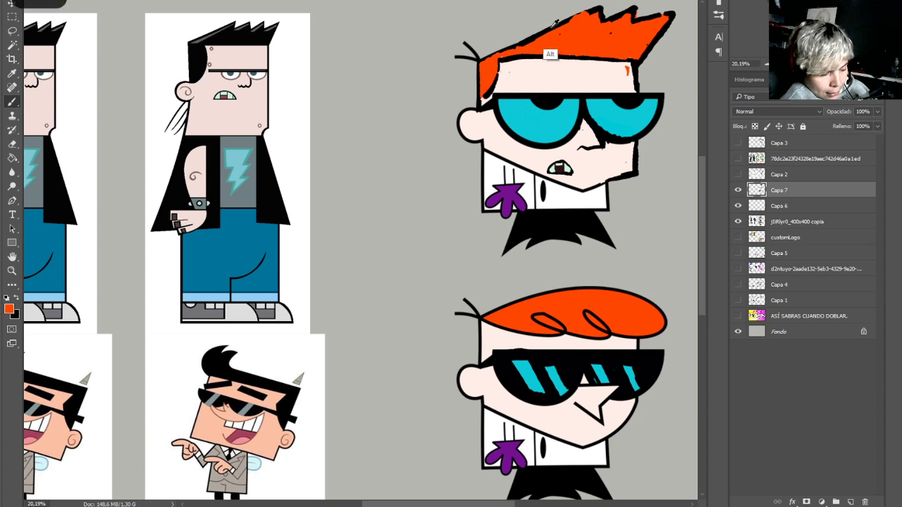
# Clean the edges of the spiky hair with the grey background colour and redraw its black outline and the sideburn edge
pyautogui.keyDown('alt'); pyautogui.click(586, 8); pyautogui.keyUp('alt')
pyautogui.moveTo(555, 23); pyautogui.dragTo(604, 7)
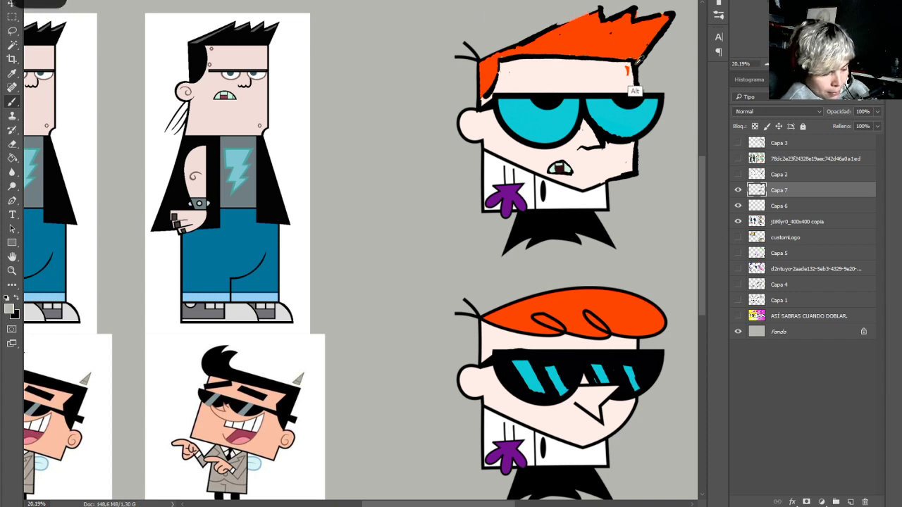
pyautogui.keyDown('alt'); pyautogui.click(635, 88); pyautogui.keyUp('alt')
pyautogui.moveTo(542, 29); pyautogui.dragTo(595, 8)
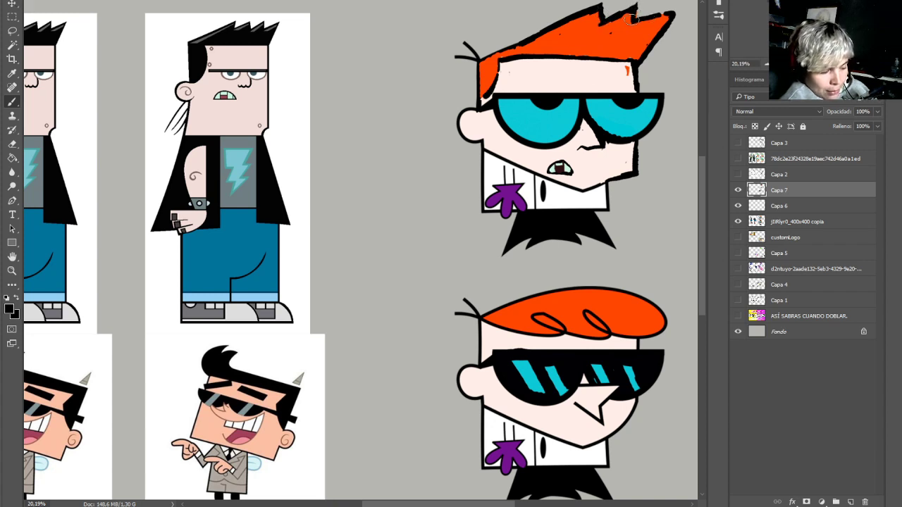
pyautogui.moveTo(631, 19); pyautogui.dragTo(673, 11)
pyautogui.moveTo(476, 60); pyautogui.dragTo(526, 32)
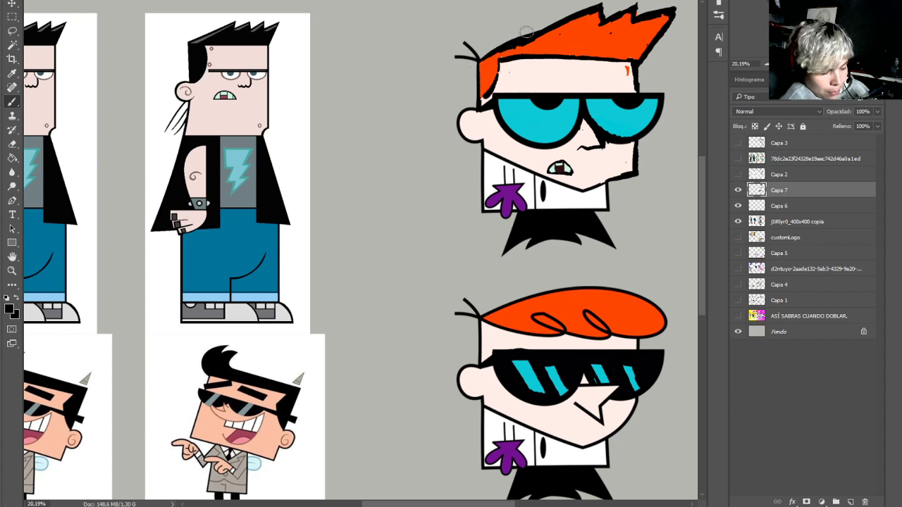
pyautogui.moveTo(485, 106); pyautogui.dragTo(502, 64)
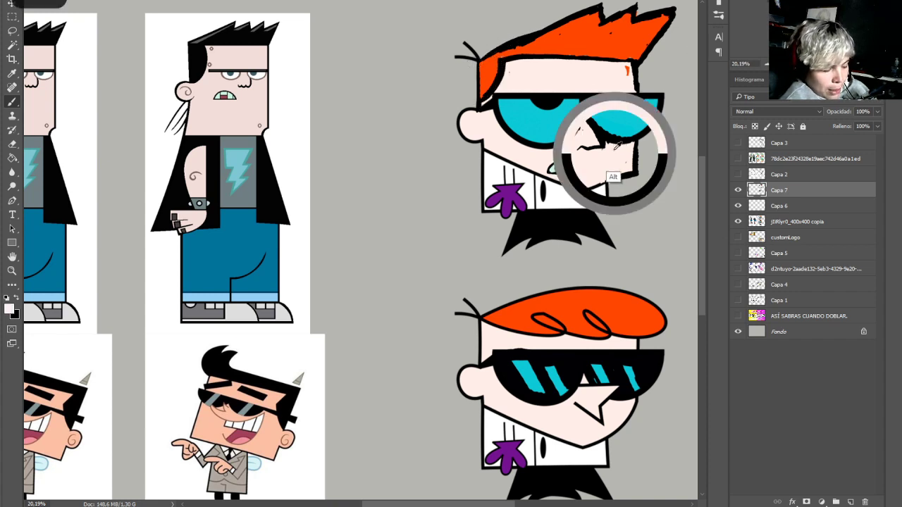
# Thin the lower rim of the upper head's right lens with skin colour and refill the lens edge with sampled turquoise
pyautogui.press('x')
pyautogui.moveTo(589, 113); pyautogui.dragTo(617, 133)
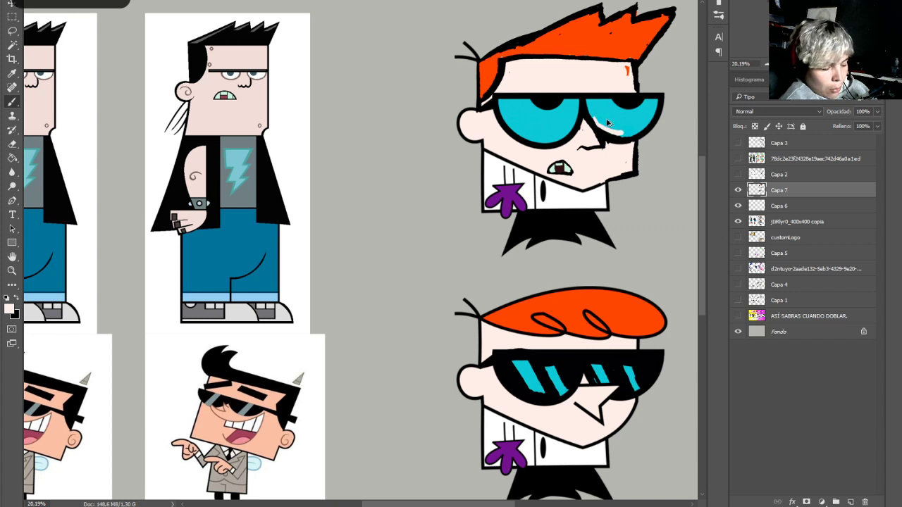
pyautogui.keyDown('alt'); pyautogui.click(607, 113); pyautogui.keyUp('alt')
pyautogui.moveTo(601, 127); pyautogui.dragTo(623, 136)
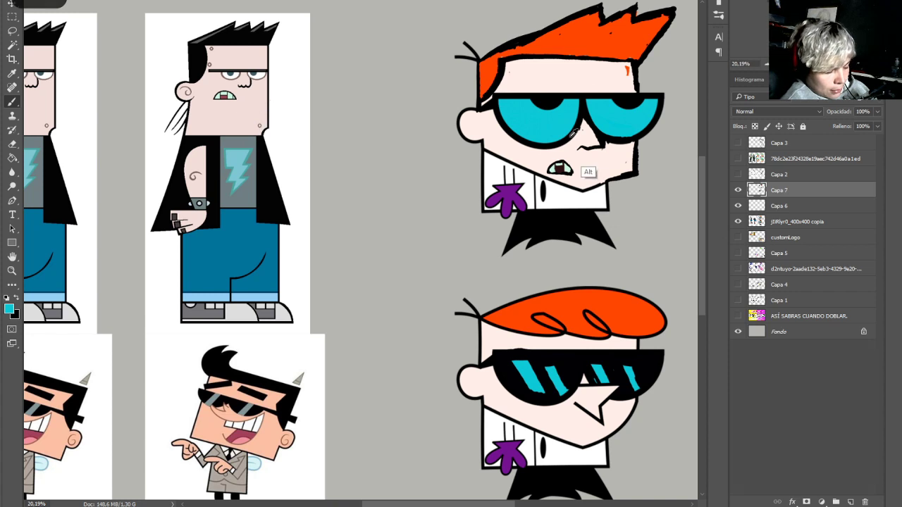
pyautogui.keyDown('alt'); pyautogui.click(490, 174); pyautogui.keyUp('alt')
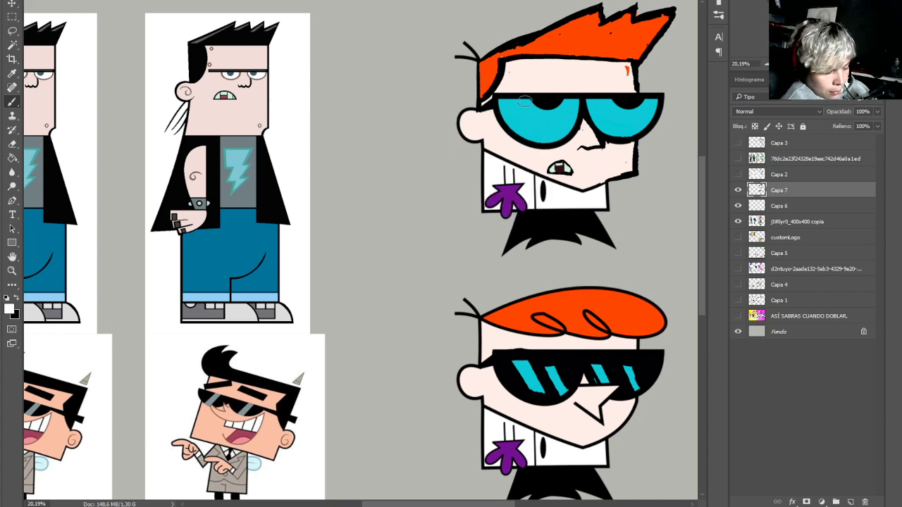
# Fill both glasses lenses of the upper head with white around the half-lidded pupils and touch up the frame in black
pyautogui.moveTo(523, 99)
pyautogui.mouseDown()
pyautogui.moveTo(531, 126)
pyautogui.moveTo(537, 110)
pyautogui.moveTo(572, 107)
pyautogui.moveTo(565, 130)
pyautogui.moveTo(539, 140)
pyautogui.moveTo(506, 119)
pyautogui.moveTo(502, 98)
pyautogui.moveTo(531, 106)
pyautogui.moveTo(546, 127)
pyautogui.moveTo(557, 108)
pyautogui.moveTo(532, 113)
pyautogui.mouseUp()
pyautogui.moveTo(590, 97)
pyautogui.mouseDown()
pyautogui.moveTo(627, 113)
pyautogui.moveTo(653, 103)
pyautogui.moveTo(642, 124)
pyautogui.moveTo(613, 131)
pyautogui.moveTo(592, 106)
pyautogui.moveTo(617, 122)
pyautogui.moveTo(645, 110)
pyautogui.moveTo(583, 98)
pyautogui.moveTo(642, 100)
pyautogui.moveTo(581, 98)
pyautogui.moveTo(653, 102)
pyautogui.moveTo(601, 91)
pyautogui.moveTo(500, 94)
pyautogui.moveTo(570, 93)
pyautogui.mouseUp()
pyautogui.press('x')
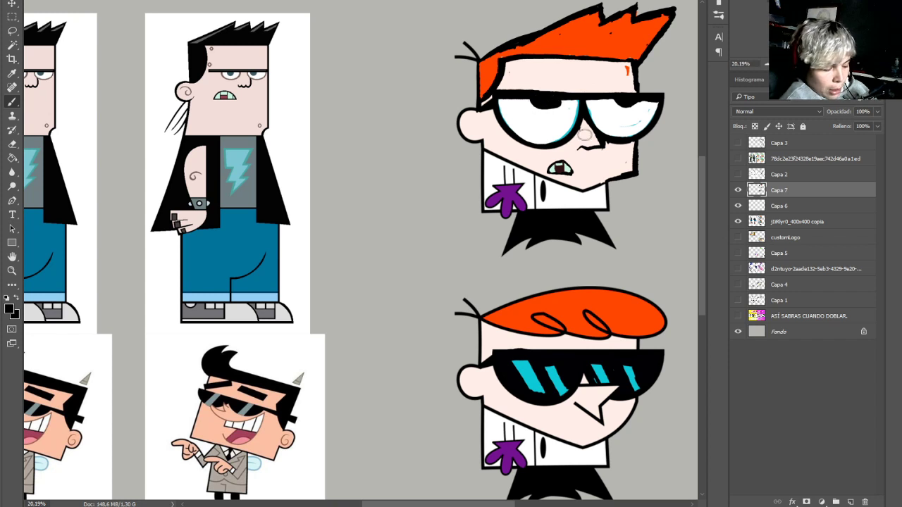
pyautogui.moveTo(602, 138)
pyautogui.mouseDown()
pyautogui.moveTo(640, 132)
pyautogui.moveTo(637, 104)
pyautogui.moveTo(613, 96)
pyautogui.moveTo(631, 104)
pyautogui.moveTo(618, 110)
pyautogui.moveTo(636, 89)
pyautogui.mouseUp()
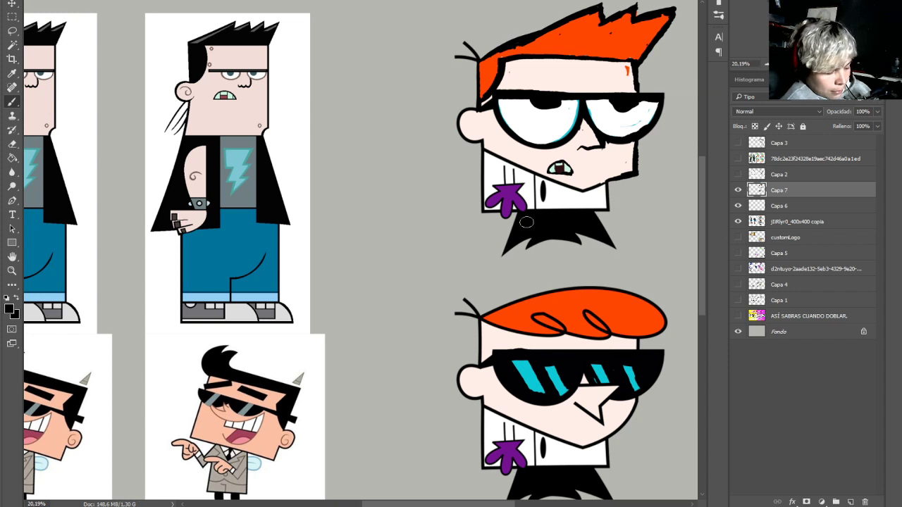
# Trim the black spikes below the upper figure's coat into a straight hem using the sampled background grey
pyautogui.keyDown('alt'); pyautogui.click(526, 263); pyautogui.keyUp('alt')
pyautogui.moveTo(493, 243)
pyautogui.mouseDown()
pyautogui.moveTo(630, 247)
pyautogui.moveTo(548, 250)
pyautogui.mouseUp()
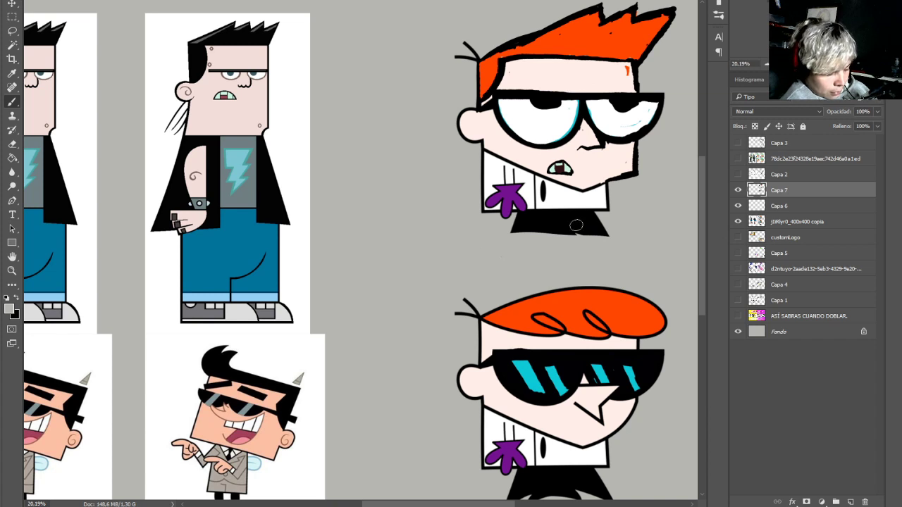
# Square off the upper head's jaw by covering the slanted chin line with skin colour and drawing a horizontal black jawline
pyautogui.keyDown('alt'); pyautogui.click(584, 203); pyautogui.keyUp('alt')
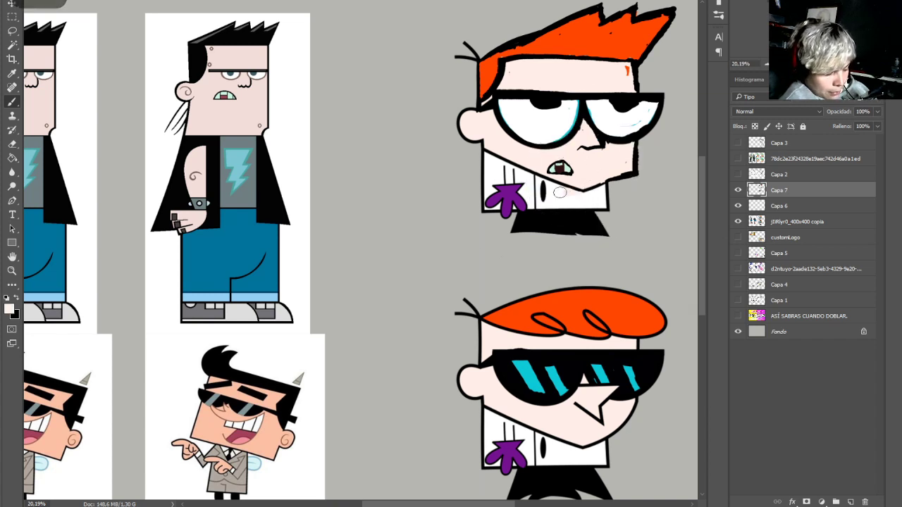
pyautogui.moveTo(567, 183)
pyautogui.mouseDown()
pyautogui.moveTo(488, 173)
pyautogui.moveTo(564, 175)
pyautogui.moveTo(498, 178)
pyautogui.moveTo(532, 174)
pyautogui.moveTo(507, 158)
pyautogui.moveTo(488, 175)
pyautogui.mouseUp()
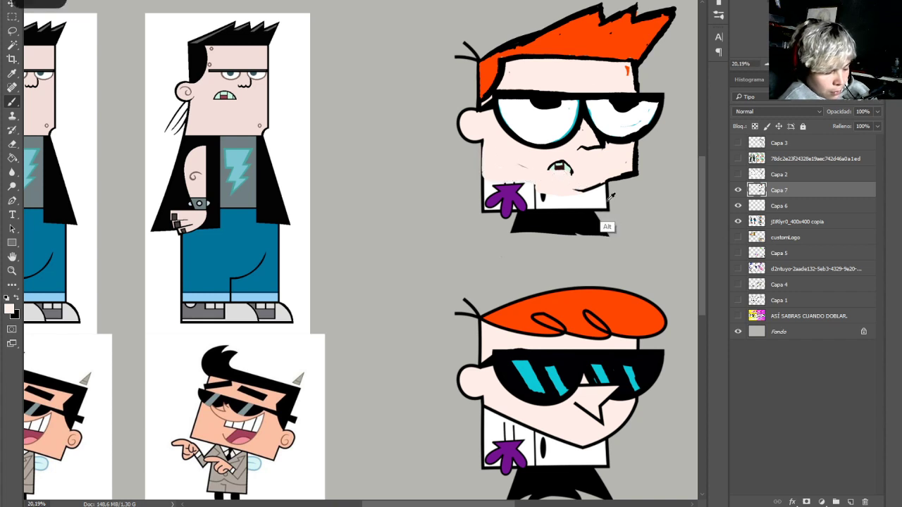
pyautogui.keyDown('alt'); pyautogui.click(601, 230); pyautogui.keyUp('alt')
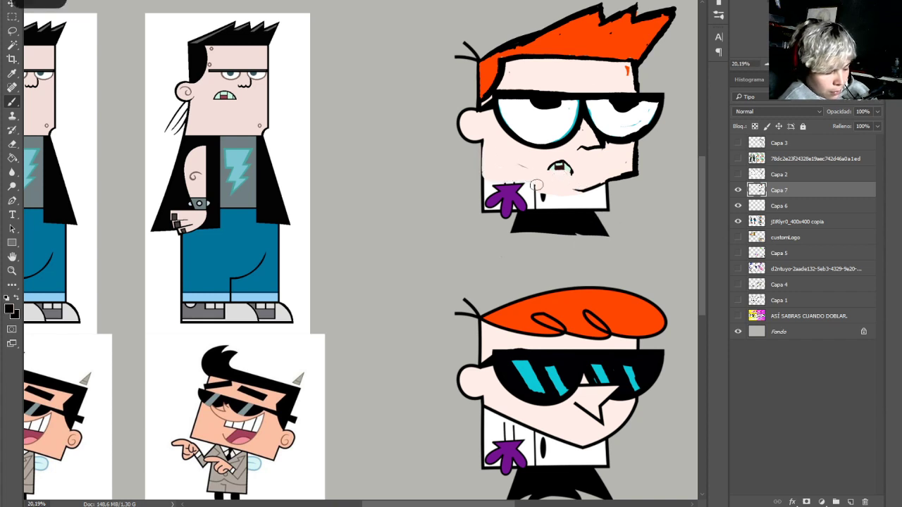
pyautogui.click(604, 180)
pyautogui.keyDown('shift'); pyautogui.click(479, 176); pyautogui.keyUp('shift')
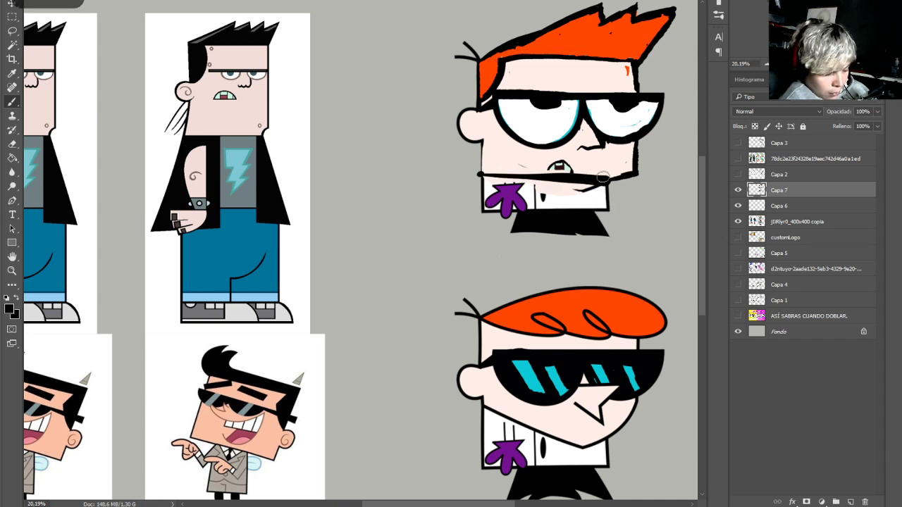
pyautogui.hotkey('ctrl', 'z')
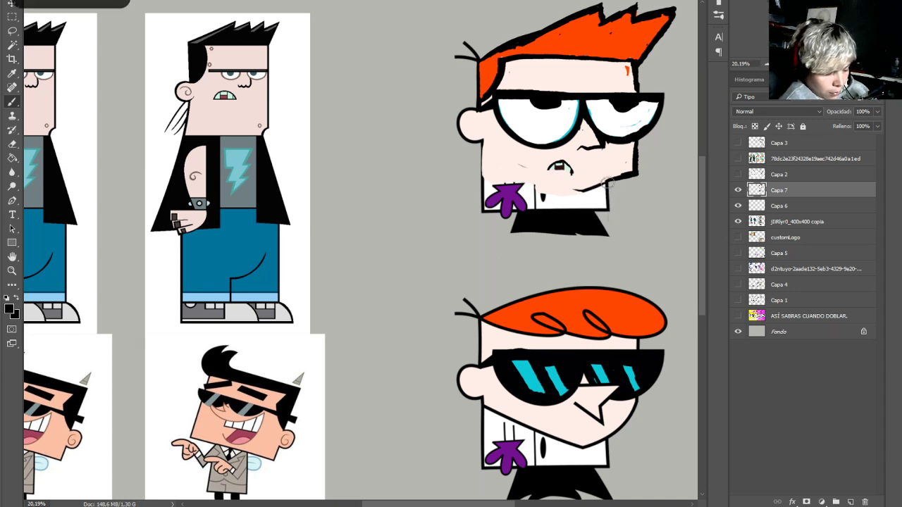
pyautogui.moveTo(607, 182); pyautogui.dragTo(486, 174)
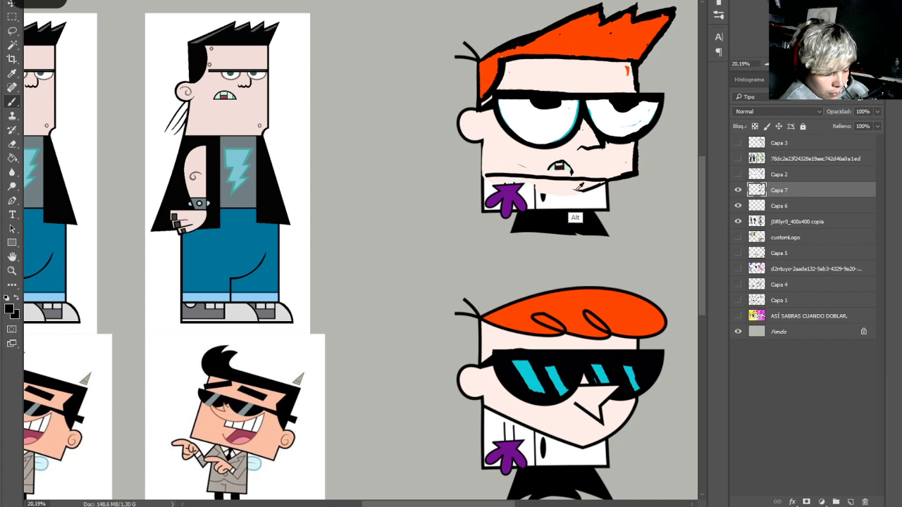
# Cover the leftover chin line and skin-coloured marks below the new jawline with the coat's sampled white
pyautogui.keyDown('alt'); pyautogui.click(576, 190); pyautogui.keyUp('alt')
pyautogui.moveTo(551, 186); pyautogui.dragTo(591, 191)
pyautogui.keyDown('alt'); pyautogui.click(589, 203); pyautogui.keyUp('alt')
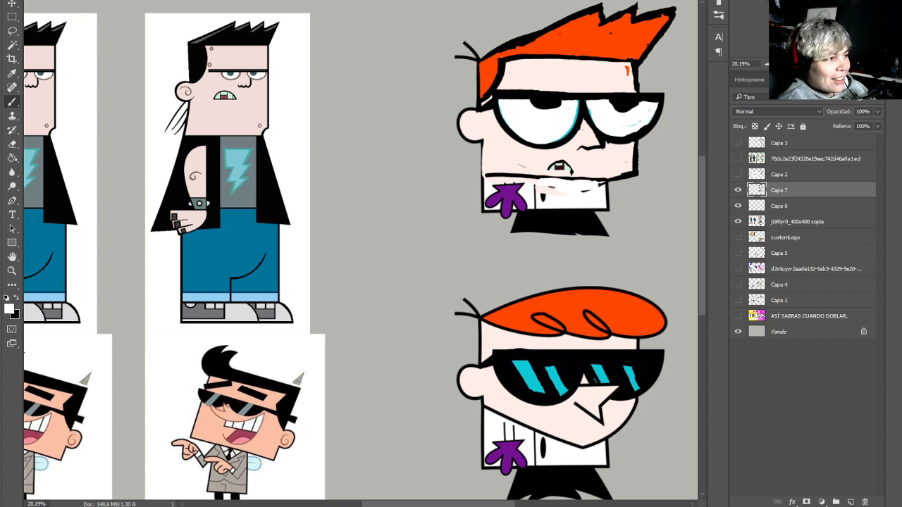
pyautogui.keyDown('alt'); pyautogui.click(595, 195); pyautogui.keyUp('alt')
pyautogui.moveTo(594, 190)
pyautogui.mouseDown()
pyautogui.moveTo(546, 185)
pyautogui.moveTo(538, 204)
pyautogui.moveTo(527, 185)
pyautogui.mouseUp()
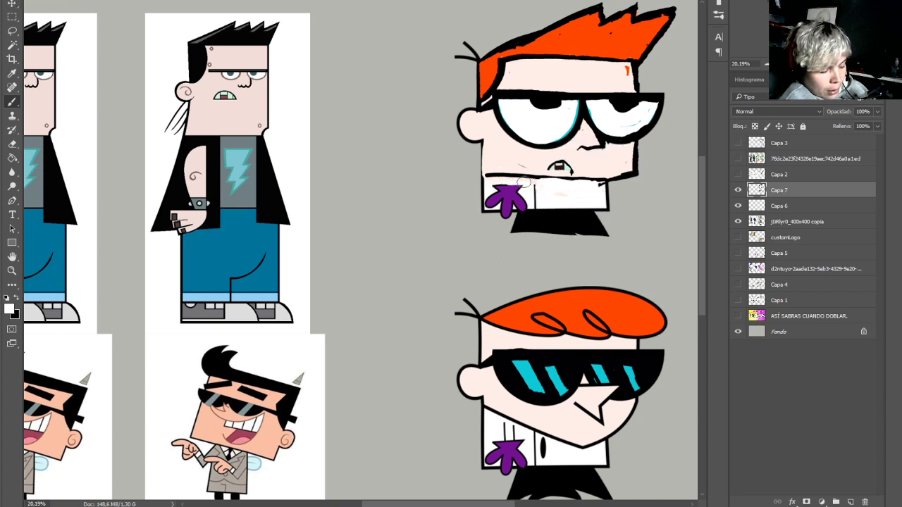
# Clean the upper head's right lens rim with skin colour and redraw the back jaw edge and mouth outline in black
pyautogui.keyDown('alt'); pyautogui.click(623, 166); pyautogui.keyUp('alt')
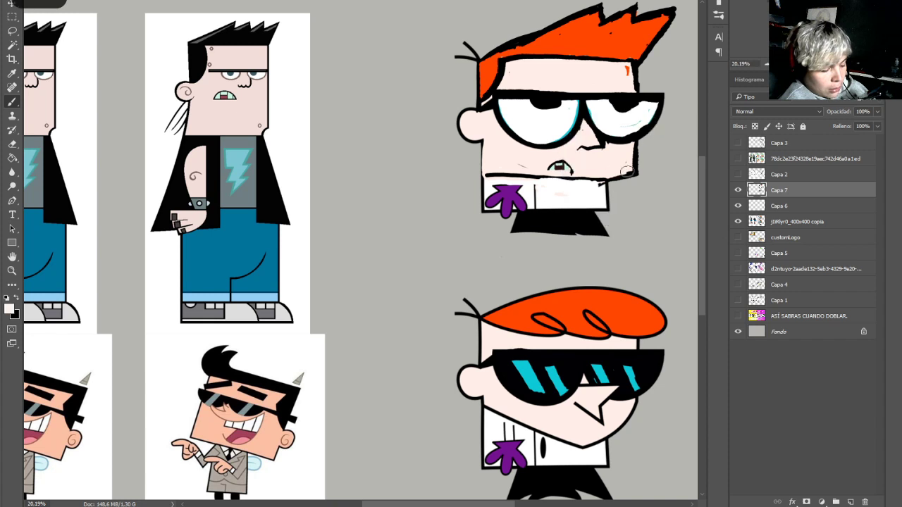
pyautogui.moveTo(603, 141)
pyautogui.mouseDown()
pyautogui.moveTo(641, 130)
pyautogui.moveTo(611, 132)
pyautogui.moveTo(639, 128)
pyautogui.moveTo(651, 107)
pyautogui.mouseUp()
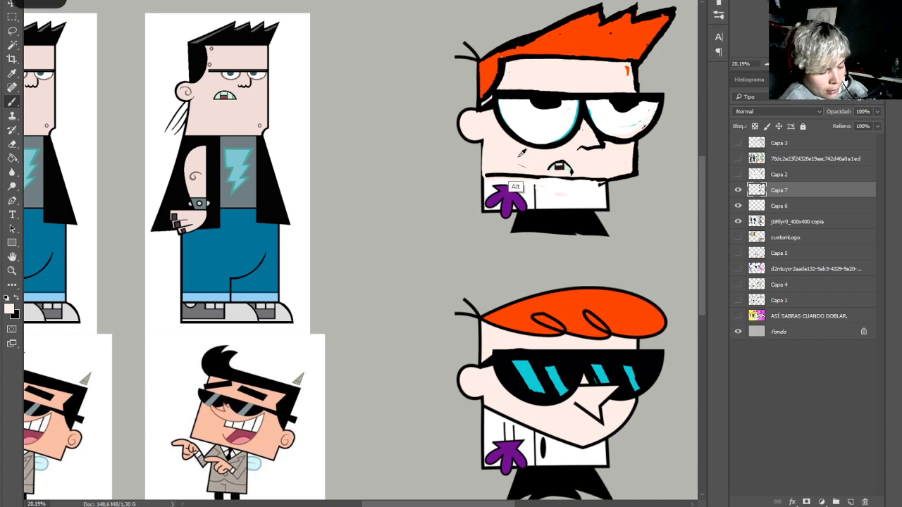
pyautogui.press('x')
pyautogui.moveTo(481, 139); pyautogui.dragTo(485, 198)
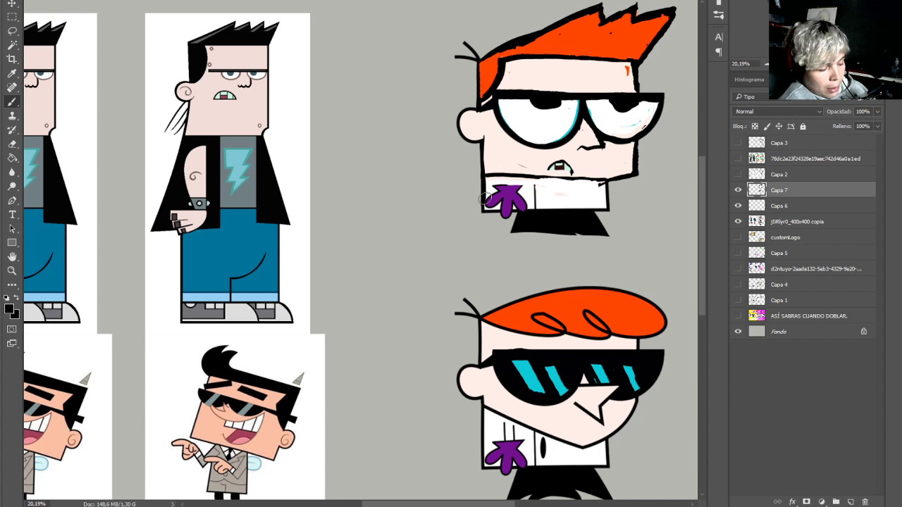
pyautogui.moveTo(556, 167)
pyautogui.mouseDown()
pyautogui.moveTo(546, 166)
pyautogui.moveTo(567, 163)
pyautogui.moveTo(547, 172)
pyautogui.mouseUp()
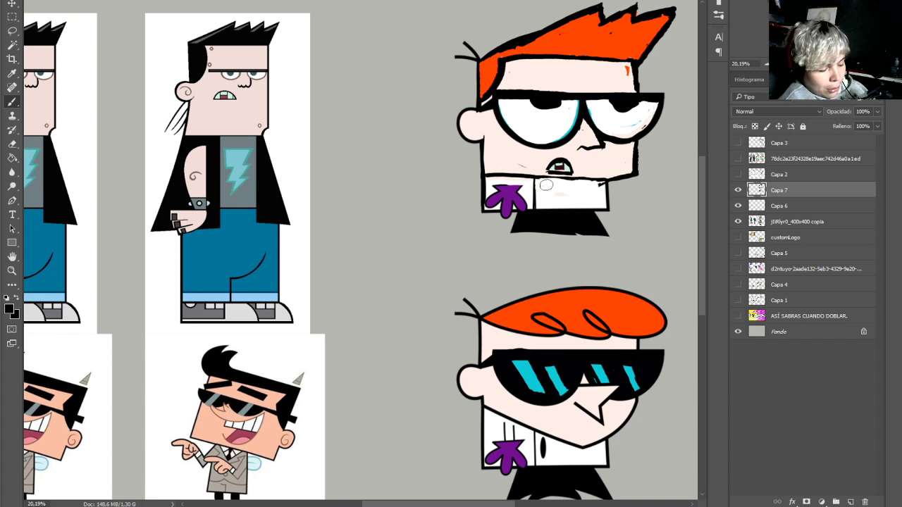
# Replace the upper figure's large purple glove with a thin black-outlined arm and a small hand in sampled purple
pyautogui.press('x')
pyautogui.moveTo(526, 189)
pyautogui.mouseDown()
pyautogui.moveTo(496, 183)
pyautogui.moveTo(491, 206)
pyautogui.moveTo(523, 204)
pyautogui.moveTo(517, 186)
pyautogui.moveTo(523, 204)
pyautogui.moveTo(506, 205)
pyautogui.moveTo(523, 206)
pyautogui.moveTo(503, 209)
pyautogui.moveTo(533, 212)
pyautogui.mouseUp()
pyautogui.press('x')
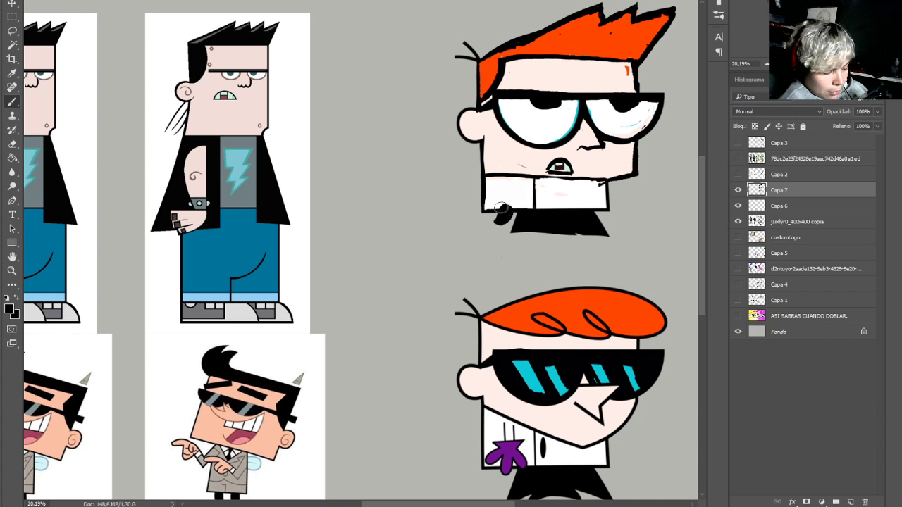
pyautogui.moveTo(501, 207)
pyautogui.mouseDown()
pyautogui.moveTo(512, 183)
pyautogui.moveTo(505, 218)
pyautogui.mouseUp()
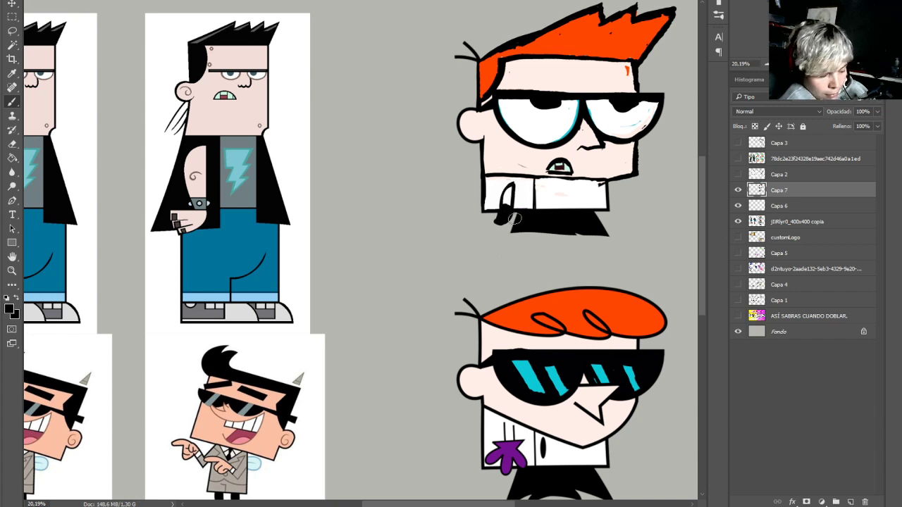
pyautogui.keyDown('alt'); pyautogui.click(508, 466); pyautogui.keyUp('alt')
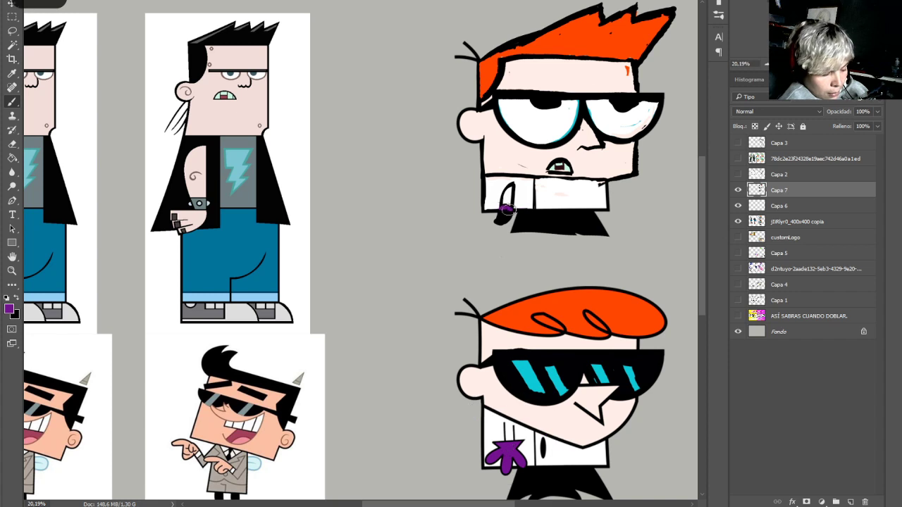
pyautogui.moveTo(502, 214)
pyautogui.mouseDown()
pyautogui.moveTo(489, 224)
pyautogui.moveTo(508, 205)
pyautogui.mouseUp()
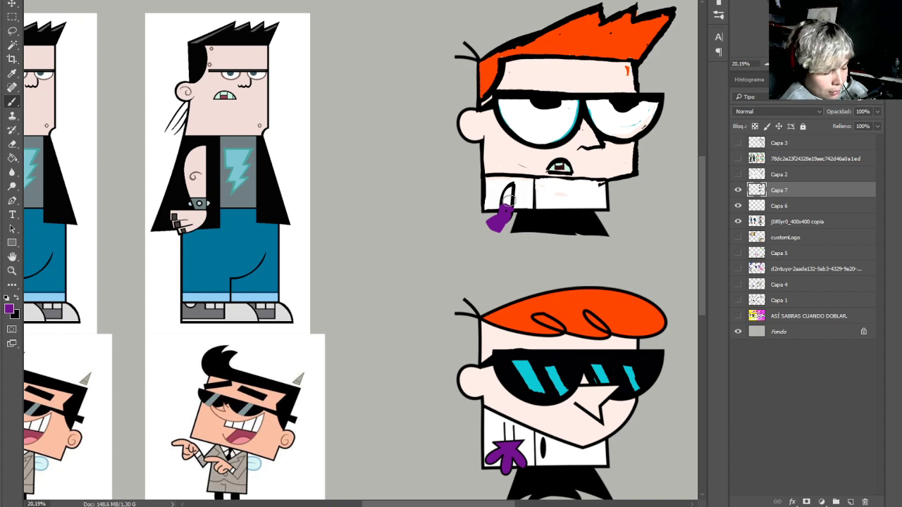
# Cut off the rounded front of the lower head's hair flush with the forehead using the sampled background grey
pyautogui.scroll(-1, 373, 244)
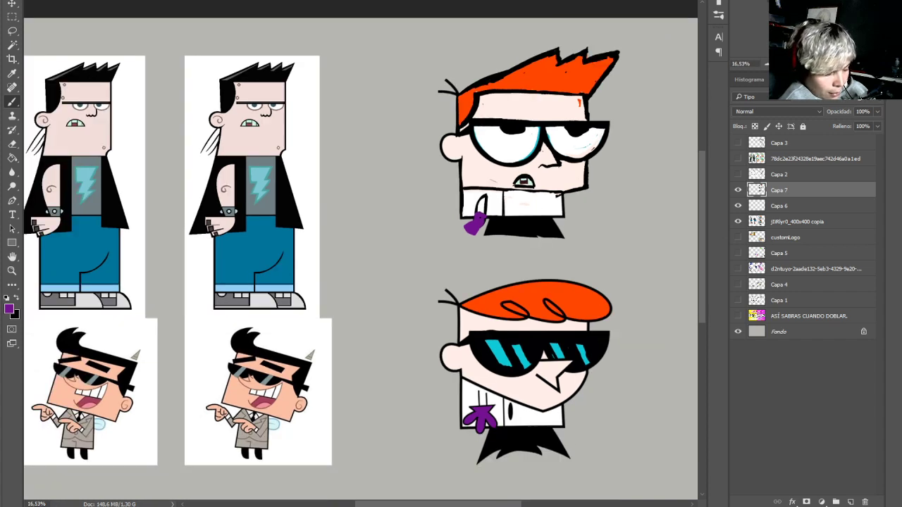
pyautogui.moveTo(374, 243); pyautogui.dragTo(362, 203)
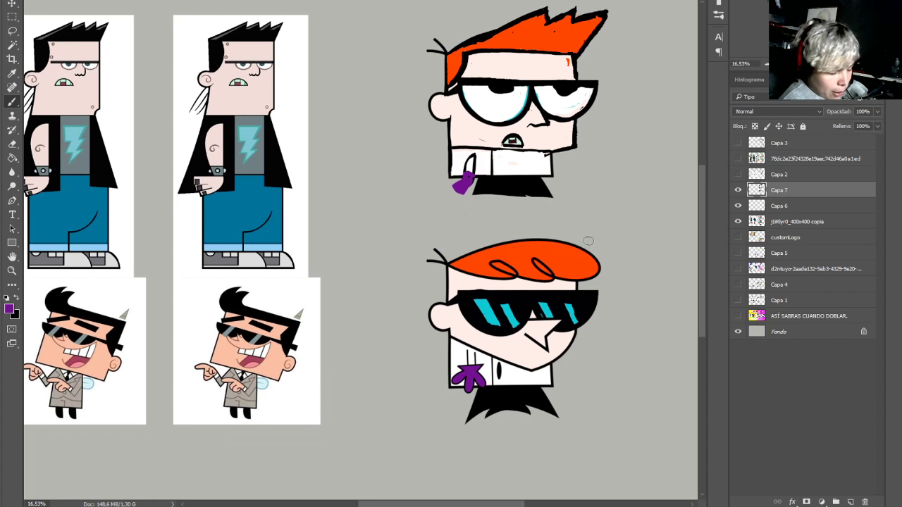
pyautogui.keyDown('alt'); pyautogui.click(588, 322); pyautogui.keyUp('alt')
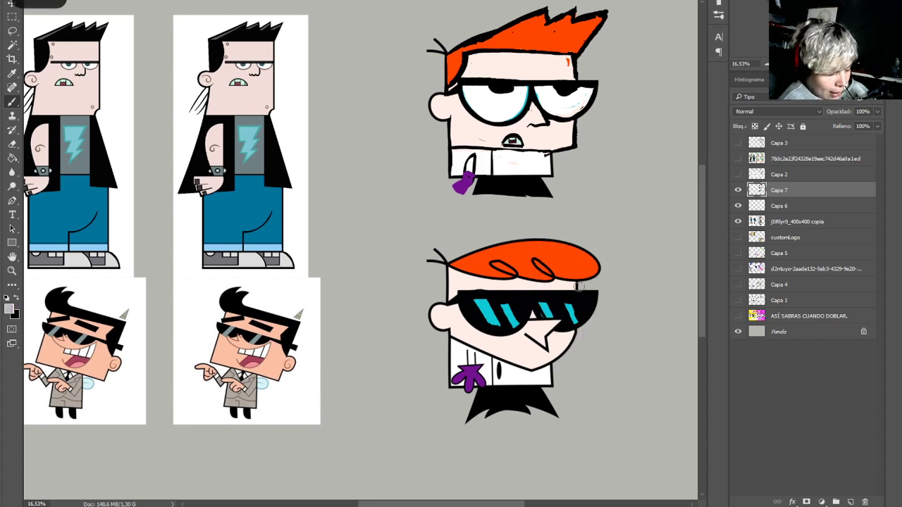
pyautogui.moveTo(579, 286)
pyautogui.mouseDown()
pyautogui.moveTo(581, 267)
pyautogui.moveTo(596, 271)
pyautogui.mouseUp()
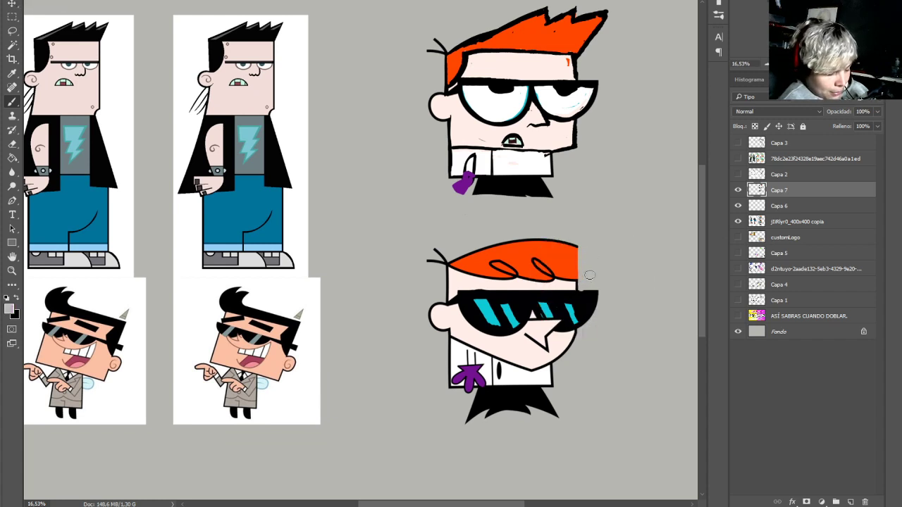
# Paint an orange sideburn on the lower head, straighten the hairline with skin colour, and cover the curl lines with orange
pyautogui.keyDown('alt'); pyautogui.click(458, 272); pyautogui.keyUp('alt')
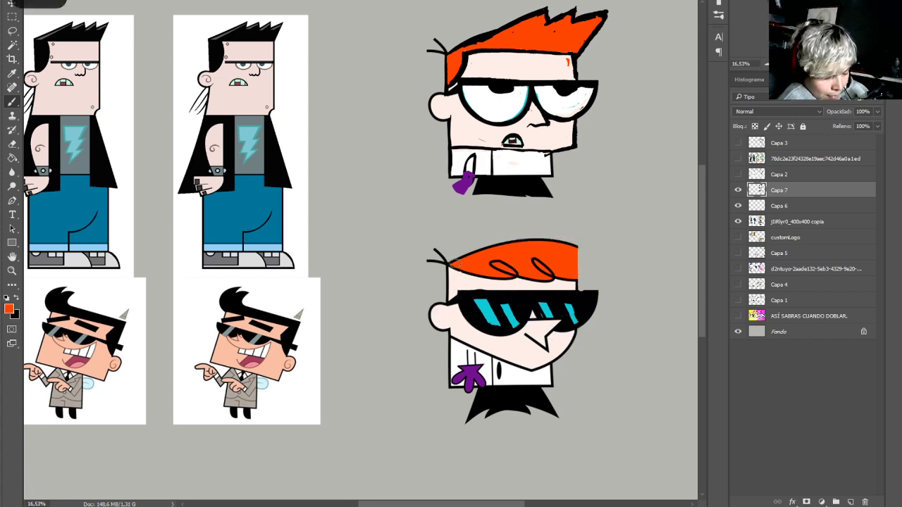
pyautogui.moveTo(455, 266)
pyautogui.mouseDown()
pyautogui.moveTo(448, 298)
pyautogui.moveTo(455, 269)
pyautogui.mouseUp()
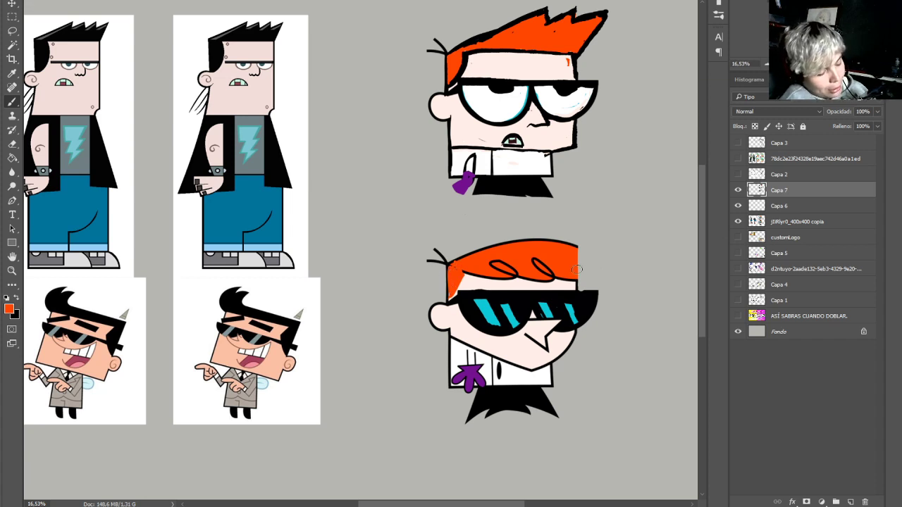
pyautogui.keyDown('alt'); pyautogui.click(473, 280); pyautogui.keyUp('alt')
pyautogui.moveTo(464, 272)
pyautogui.mouseDown()
pyautogui.moveTo(572, 271)
pyautogui.moveTo(572, 281)
pyautogui.moveTo(481, 278)
pyautogui.mouseUp()
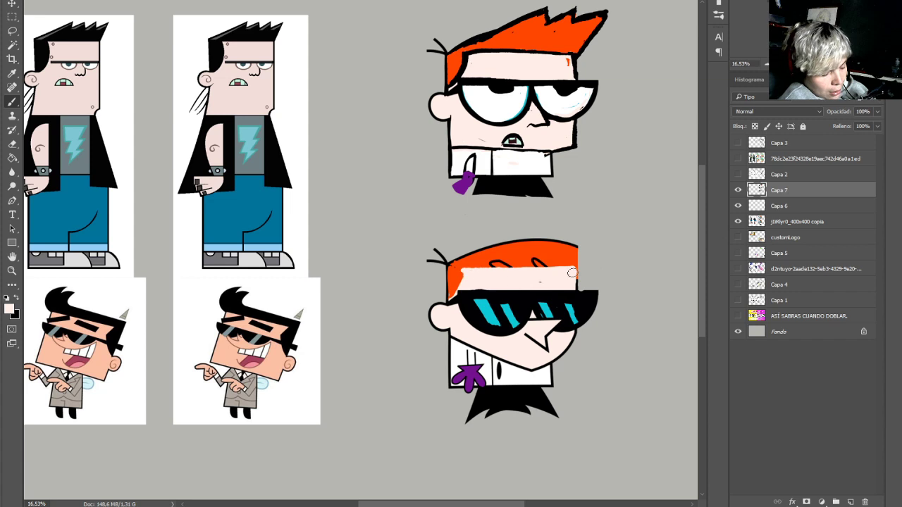
pyautogui.keyDown('alt'); pyautogui.click(527, 252); pyautogui.keyUp('alt')
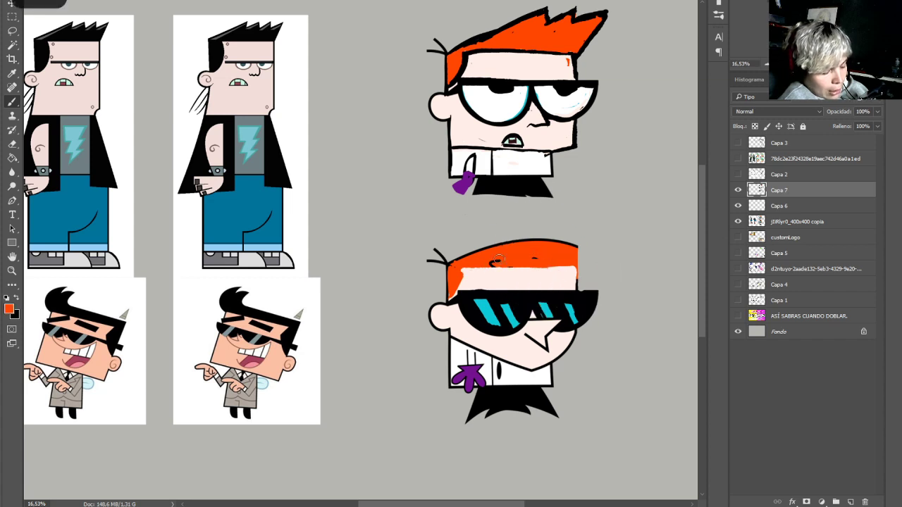
pyautogui.moveTo(488, 264); pyautogui.dragTo(503, 267)
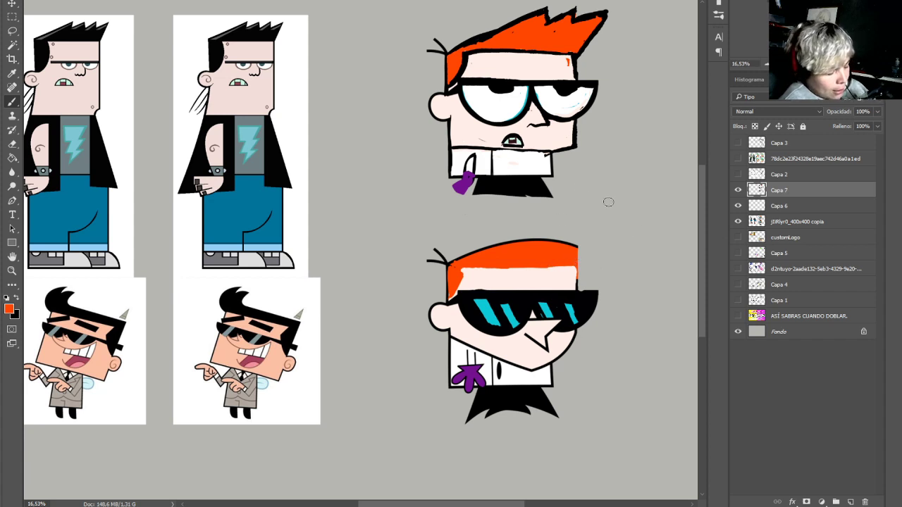
# Paint an upswept, backward-curling quiff in sampled orange at the front of the lower head's hair
pyautogui.keyDown('alt'); pyautogui.click(569, 262); pyautogui.keyUp('alt')
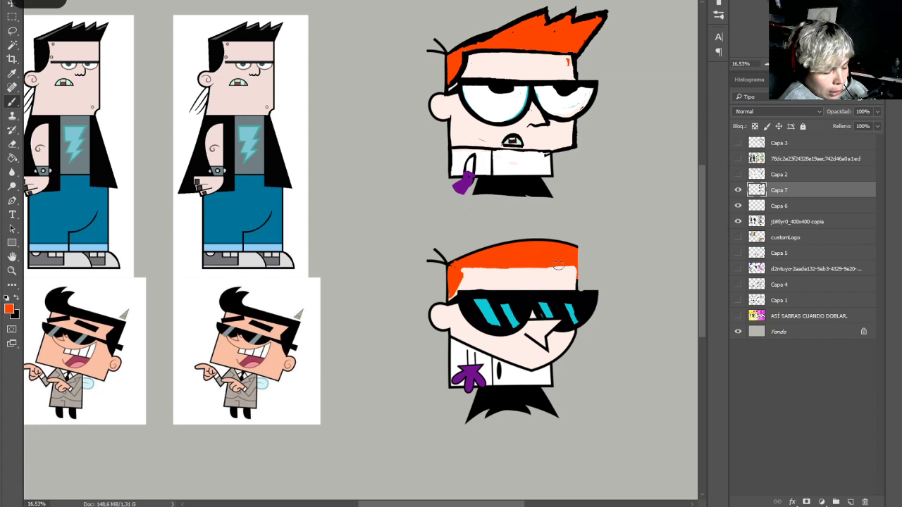
pyautogui.moveTo(553, 265); pyautogui.dragTo(578, 268)
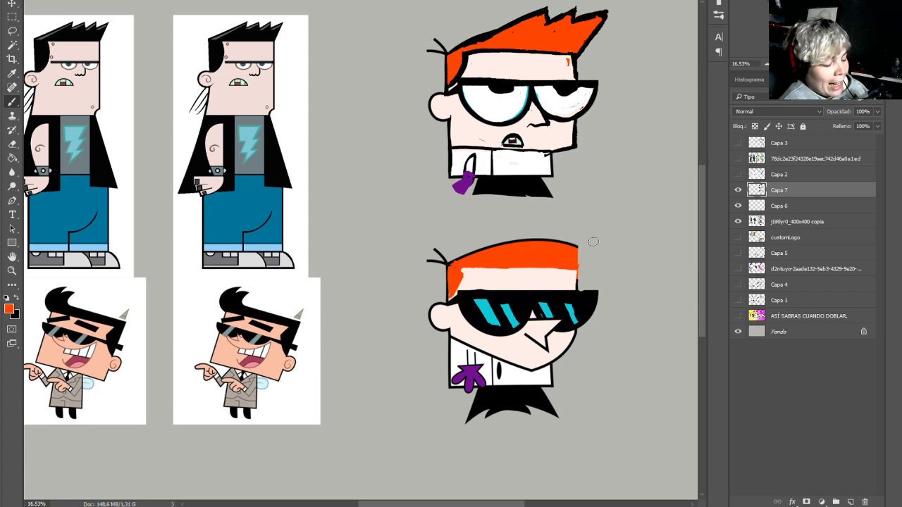
pyautogui.click(585, 261)
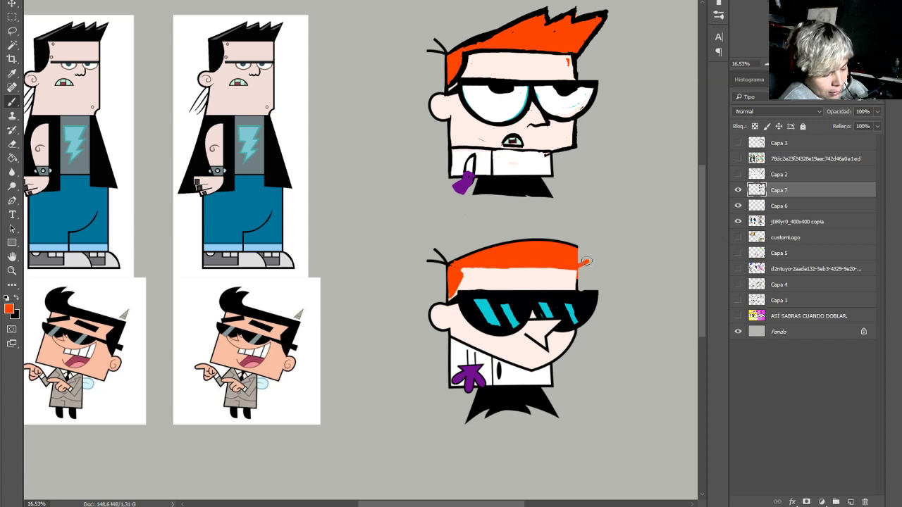
pyautogui.moveTo(591, 260); pyautogui.dragTo(588, 221)
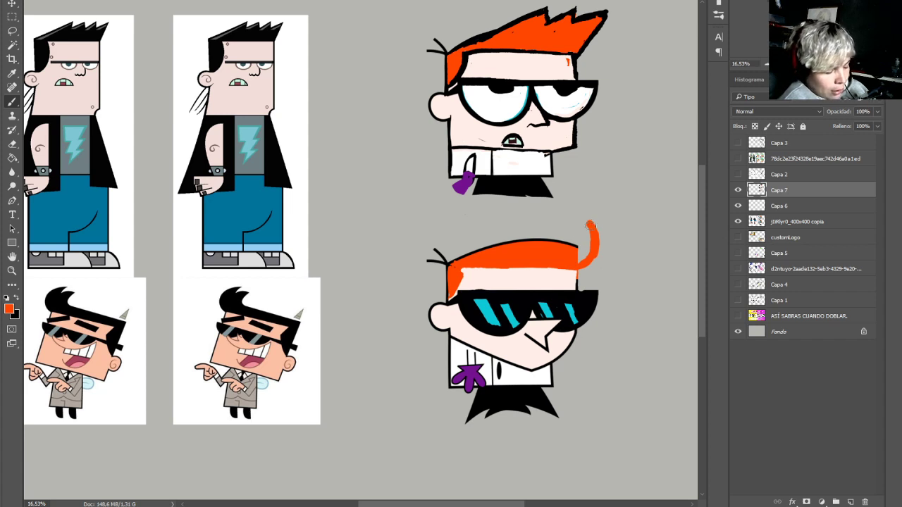
pyautogui.moveTo(586, 225); pyautogui.dragTo(584, 250)
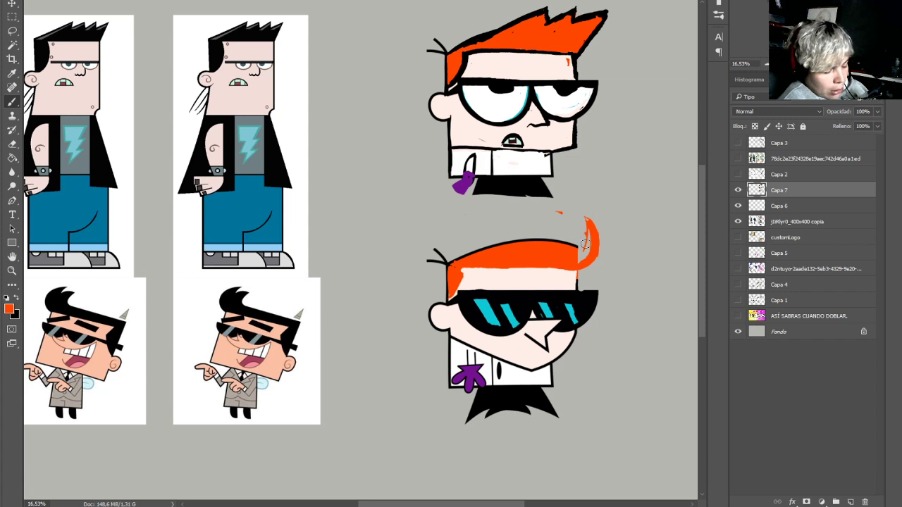
pyautogui.moveTo(586, 245)
pyautogui.mouseDown()
pyautogui.moveTo(528, 223)
pyautogui.moveTo(571, 224)
pyautogui.moveTo(550, 213)
pyautogui.moveTo(565, 239)
pyautogui.moveTo(551, 251)
pyautogui.moveTo(567, 252)
pyautogui.moveTo(560, 221)
pyautogui.moveTo(579, 250)
pyautogui.moveTo(569, 227)
pyautogui.moveTo(570, 246)
pyautogui.moveTo(590, 236)
pyautogui.mouseUp()
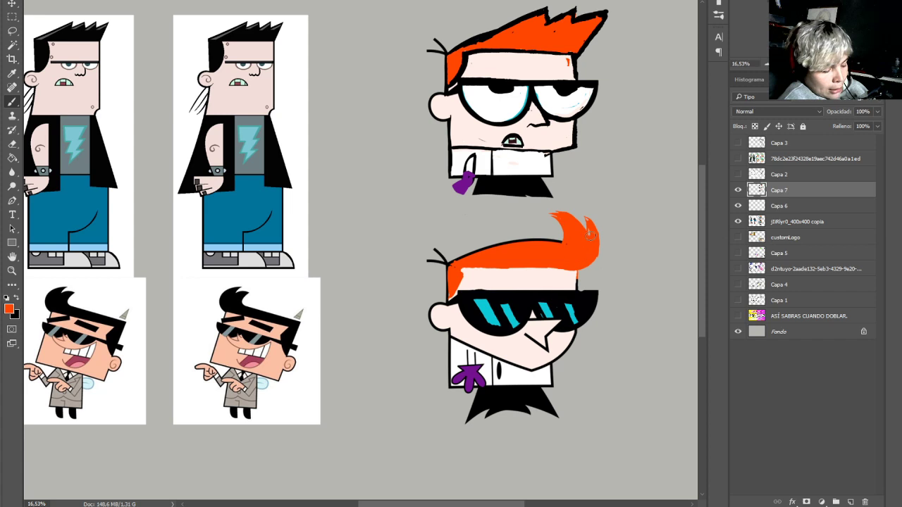
# Outline the lower head's orange quiff in sampled black, from its back-curling tip around the front curve to the forehead
pyautogui.keyDown('alt'); pyautogui.click(576, 290); pyautogui.keyUp('alt')
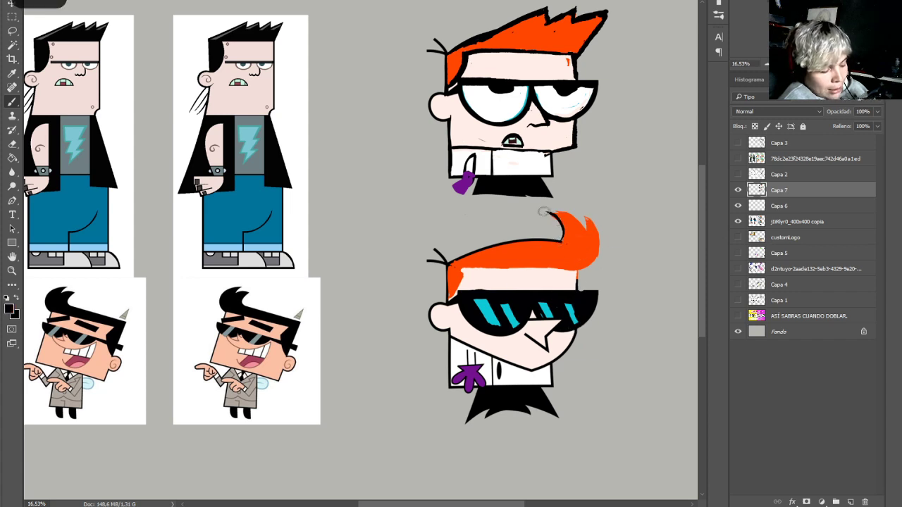
pyautogui.moveTo(544, 212)
pyautogui.mouseDown()
pyautogui.moveTo(587, 245)
pyautogui.moveTo(592, 223)
pyautogui.mouseUp()
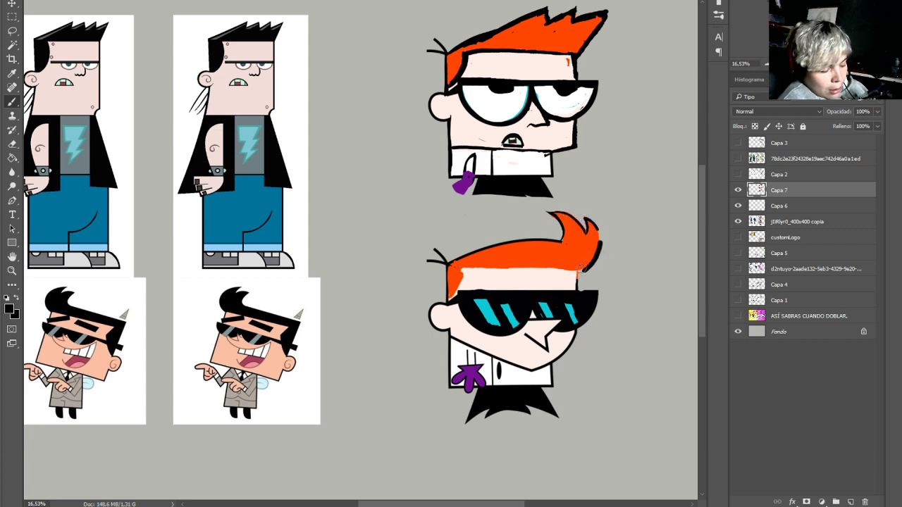
pyautogui.moveTo(599, 237)
pyautogui.mouseDown()
pyautogui.moveTo(593, 262)
pyautogui.moveTo(574, 274)
pyautogui.mouseUp()
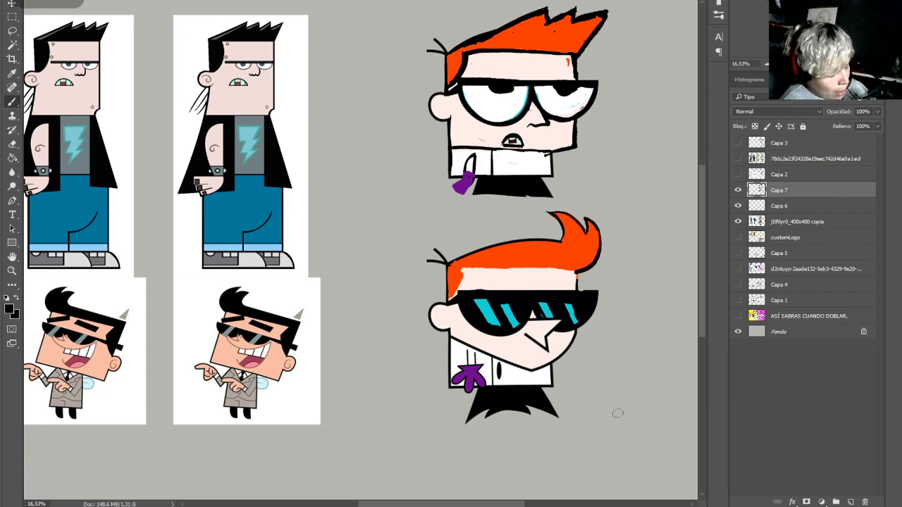
# Rotate the canvas and outline the lower head's hairline and sideburn in black down to the ear
pyautogui.press('r')
pyautogui.moveTo(630, 392); pyautogui.dragTo(573, 118)
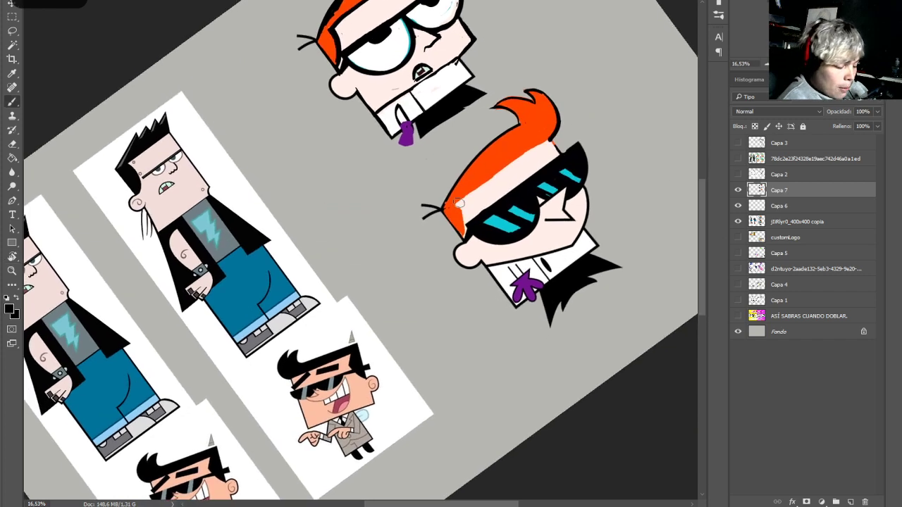
pyautogui.moveTo(462, 200); pyautogui.dragTo(552, 131)
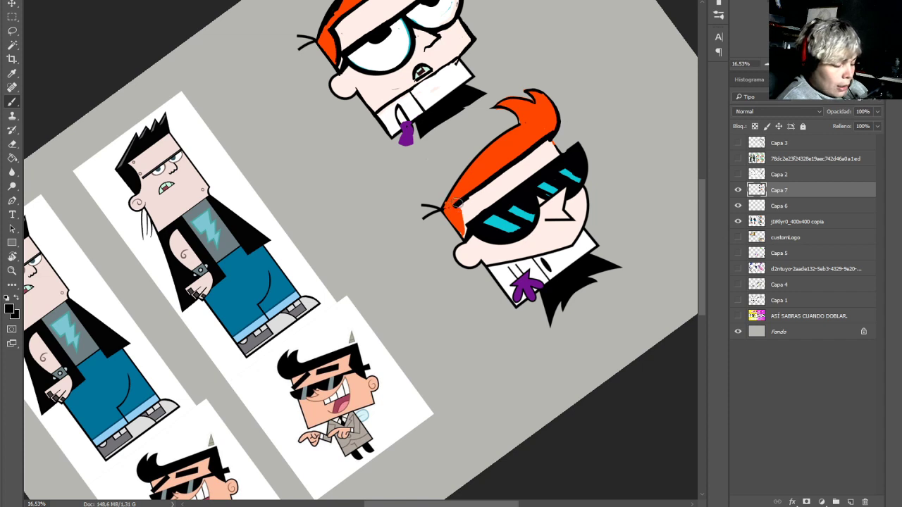
pyautogui.moveTo(464, 233)
pyautogui.mouseDown()
pyautogui.moveTo(455, 205)
pyautogui.moveTo(465, 238)
pyautogui.mouseUp()
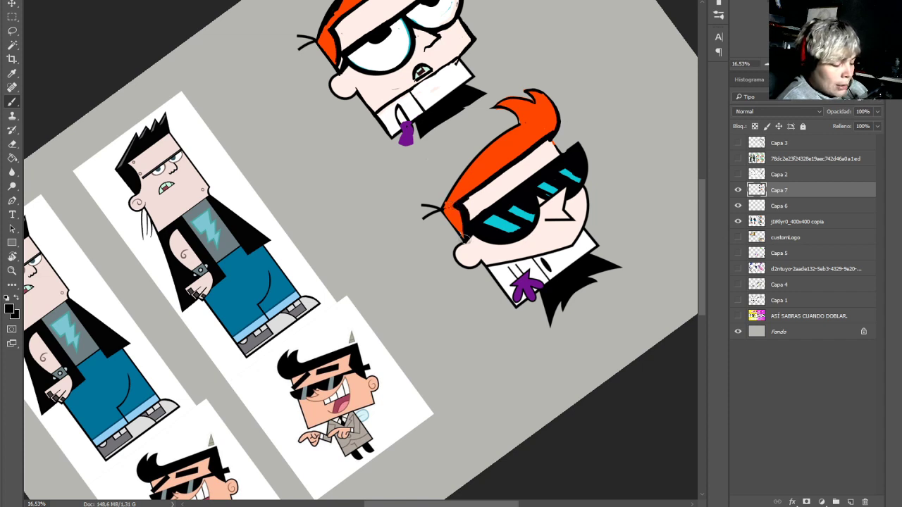
# Square off the front of the lower head's jaw with sampled skin colour and outline the new corner in black
pyautogui.press('r')
pyautogui.moveTo(647, 221)
pyautogui.mouseDown()
pyautogui.moveTo(604, 382)
pyautogui.moveTo(588, 403)
pyautogui.mouseUp()
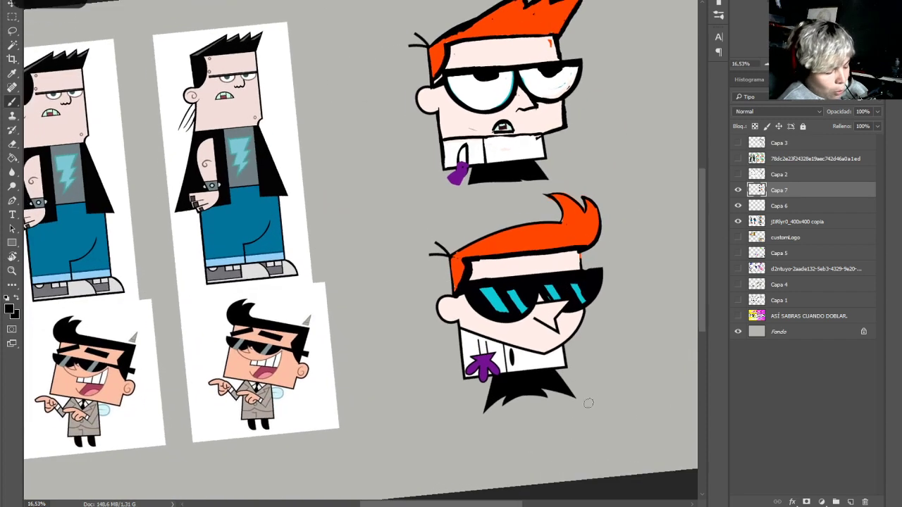
pyautogui.keyDown('alt'); pyautogui.click(573, 350); pyautogui.keyUp('alt')
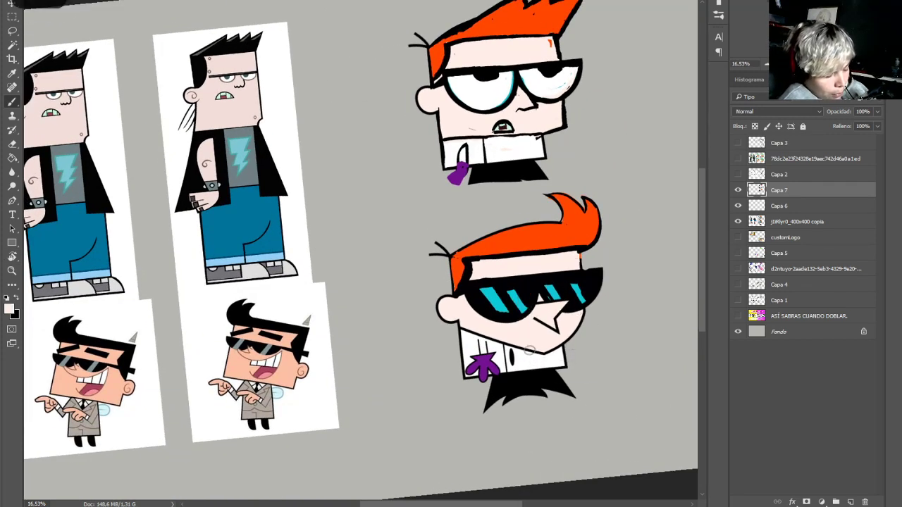
pyautogui.moveTo(548, 350)
pyautogui.mouseDown()
pyautogui.moveTo(581, 340)
pyautogui.moveTo(578, 317)
pyautogui.mouseUp()
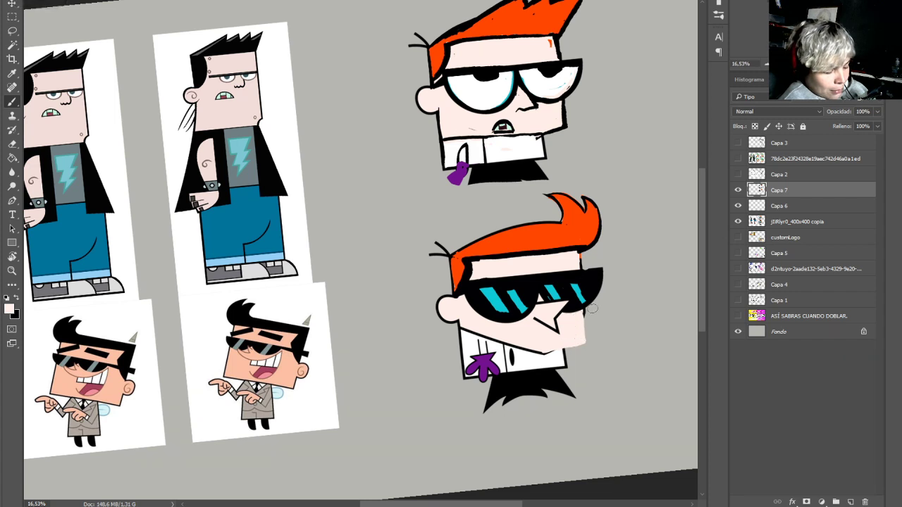
pyautogui.keyDown('alt'); pyautogui.click(589, 321); pyautogui.keyUp('alt')
pyautogui.moveTo(582, 308); pyautogui.dragTo(584, 347)
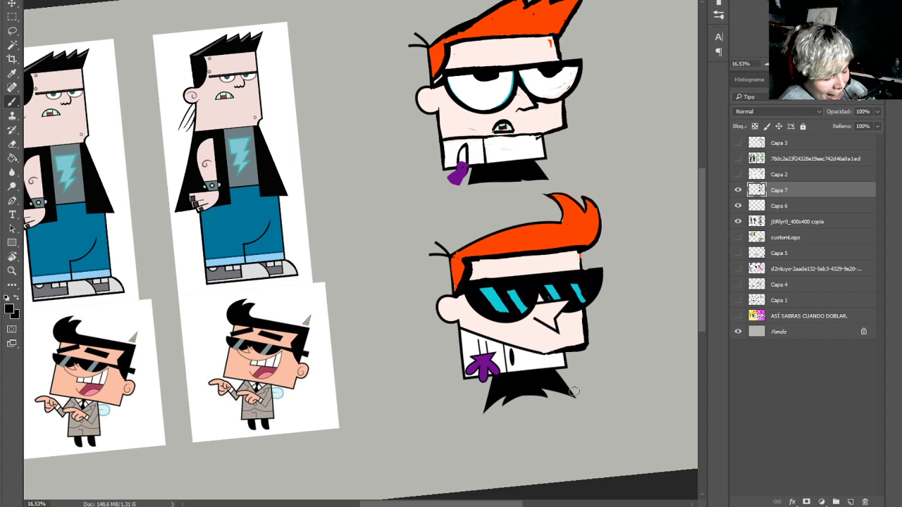
# Cover the jagged black base under the lower figure with background grey and paint two short, thin black legs under the coat
pyautogui.keyDown('alt'); pyautogui.click(596, 431); pyautogui.keyUp('alt')
pyautogui.moveTo(565, 380)
pyautogui.mouseDown()
pyautogui.moveTo(491, 382)
pyautogui.moveTo(481, 407)
pyautogui.moveTo(487, 400)
pyautogui.moveTo(503, 414)
pyautogui.moveTo(560, 391)
pyautogui.moveTo(531, 391)
pyautogui.moveTo(550, 386)
pyautogui.moveTo(525, 405)
pyautogui.mouseUp()
pyautogui.keyDown('alt'); pyautogui.click(573, 350); pyautogui.keyUp('alt')
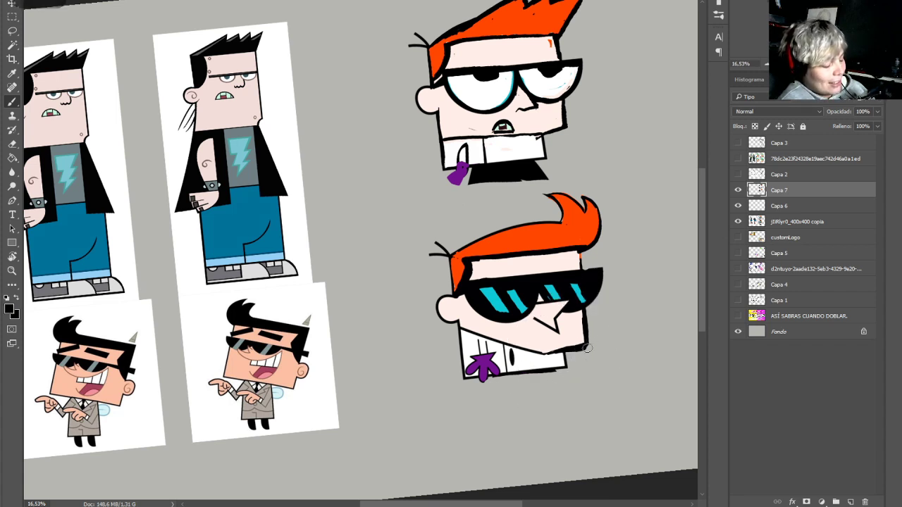
pyautogui.moveTo(498, 375); pyautogui.dragTo(500, 403)
pyautogui.moveTo(539, 372)
pyautogui.mouseDown()
pyautogui.moveTo(537, 384)
pyautogui.moveTo(529, 380)
pyautogui.moveTo(535, 396)
pyautogui.moveTo(536, 384)
pyautogui.mouseUp()
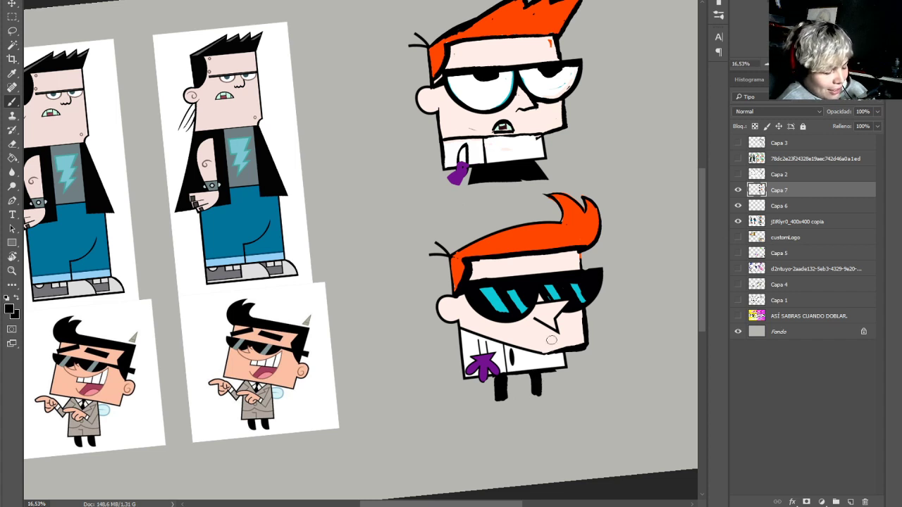
# Try to flatten the lower head's slanted jawline with skin colour and a straighter black outline
pyautogui.press('x')
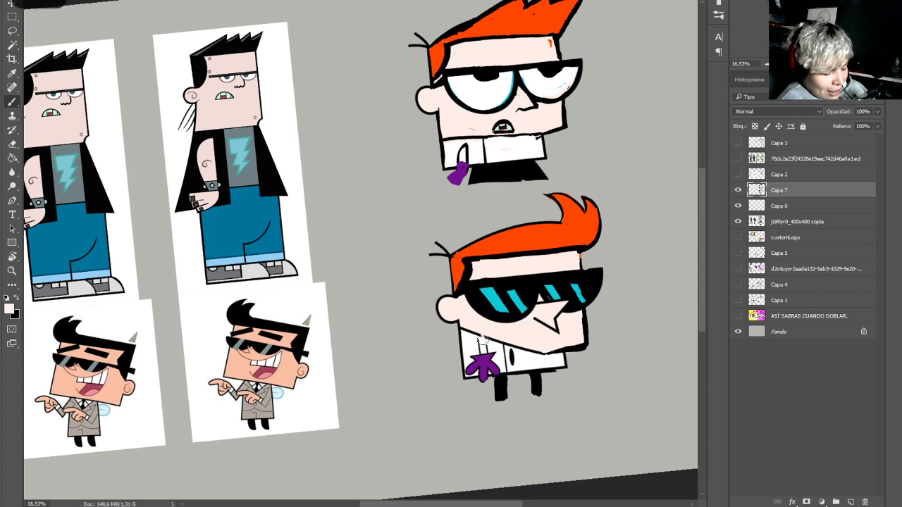
pyautogui.moveTo(496, 339)
pyautogui.mouseDown()
pyautogui.moveTo(541, 352)
pyautogui.moveTo(502, 342)
pyautogui.moveTo(499, 353)
pyautogui.moveTo(496, 342)
pyautogui.moveTo(506, 355)
pyautogui.moveTo(569, 353)
pyautogui.mouseUp()
pyautogui.keyDown('alt'); pyautogui.click(499, 342); pyautogui.keyUp('alt')
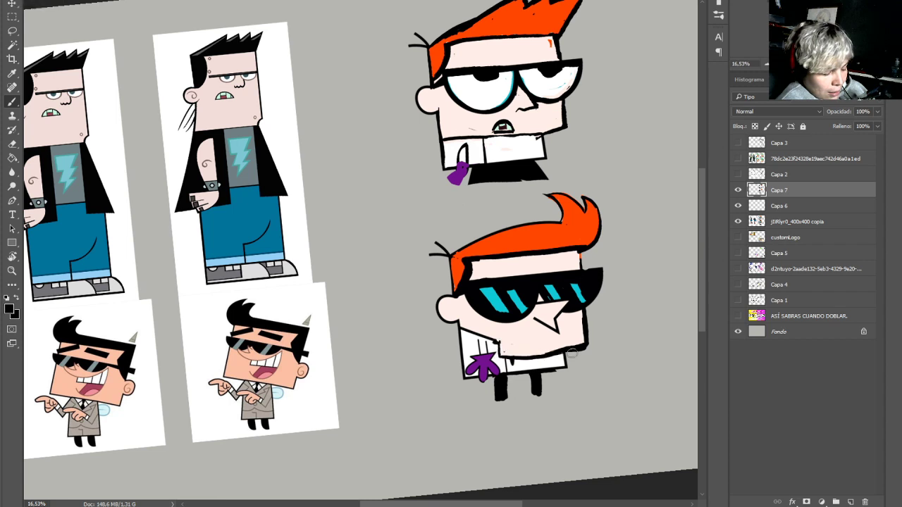
pyautogui.hotkey('ctrl', 'z')
pyautogui.moveTo(497, 345); pyautogui.dragTo(564, 351)
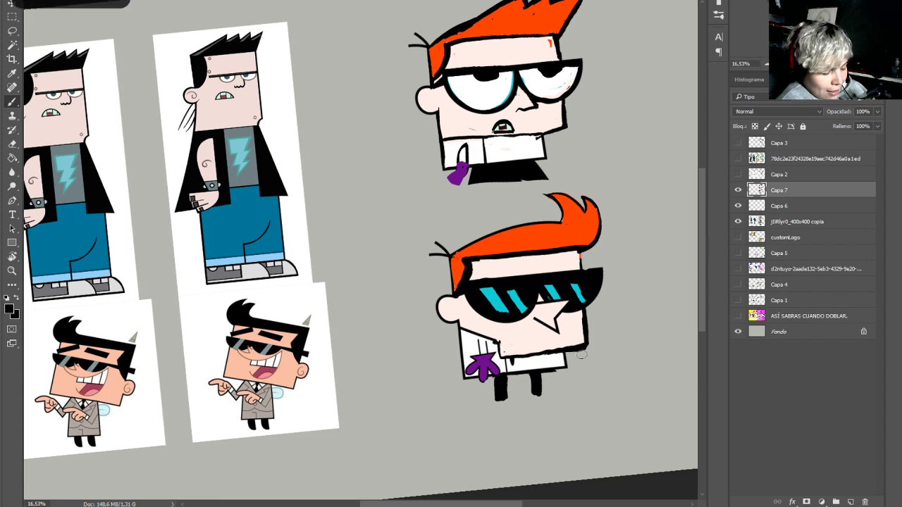
pyautogui.hotkey('ctrl', 'alt', 'z')
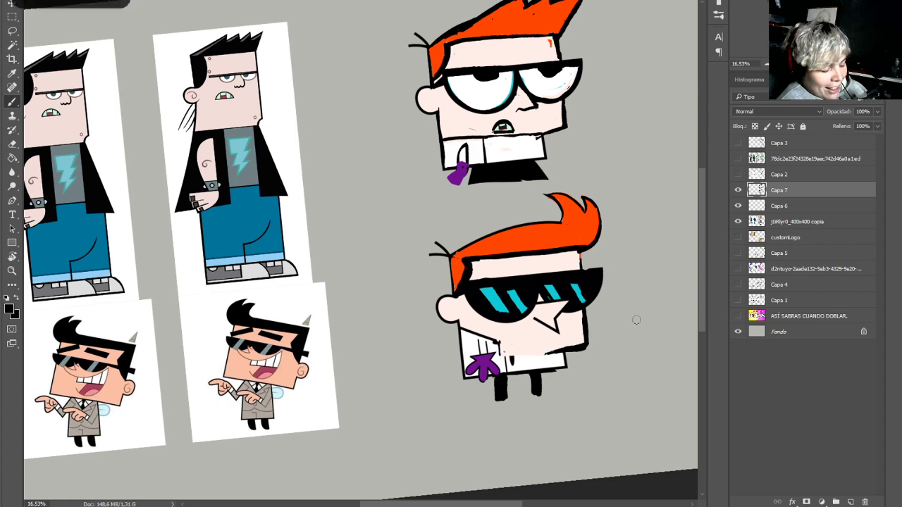
pyautogui.hotkey('ctrl', 'alt', 'z')
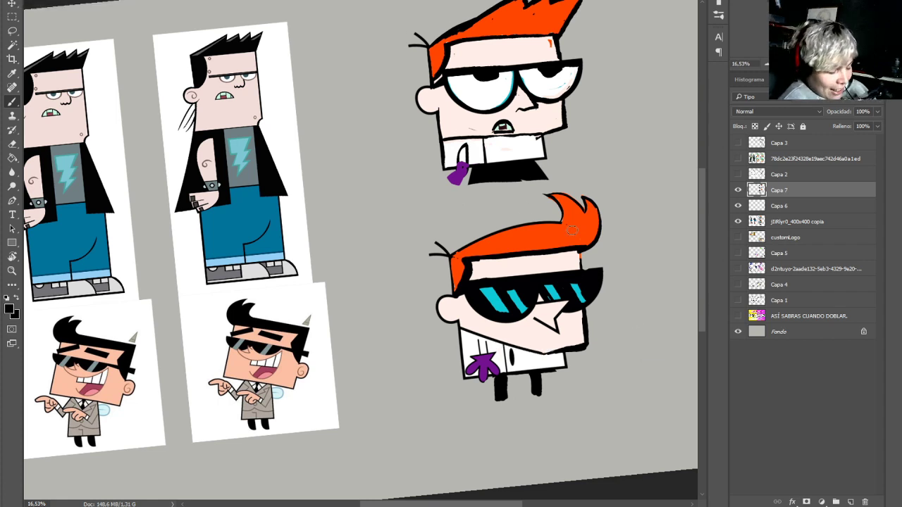
# Fill out the back of the lower head's hair to a square corner in sampled orange and start outlining it in black
pyautogui.keyDown('alt'); pyautogui.click(519, 237); pyautogui.keyUp('alt')
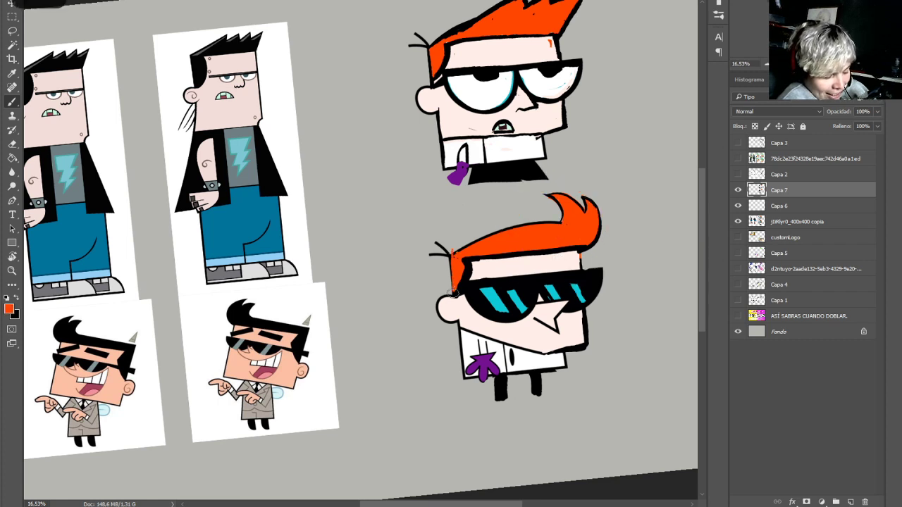
pyautogui.moveTo(448, 242)
pyautogui.mouseDown()
pyautogui.moveTo(558, 224)
pyautogui.moveTo(459, 237)
pyautogui.moveTo(450, 255)
pyautogui.mouseUp()
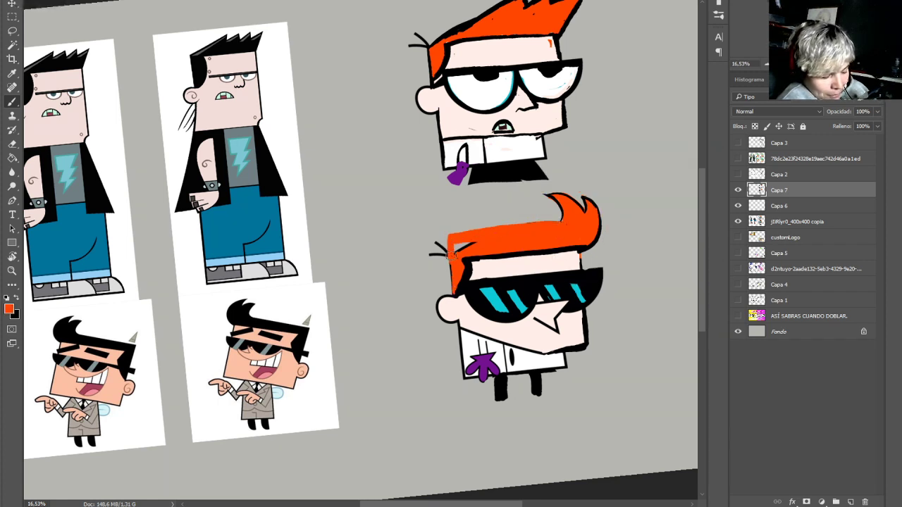
pyautogui.keyDown('alt'); pyautogui.click(536, 255); pyautogui.keyUp('alt')
pyautogui.moveTo(443, 238); pyautogui.dragTo(489, 232)
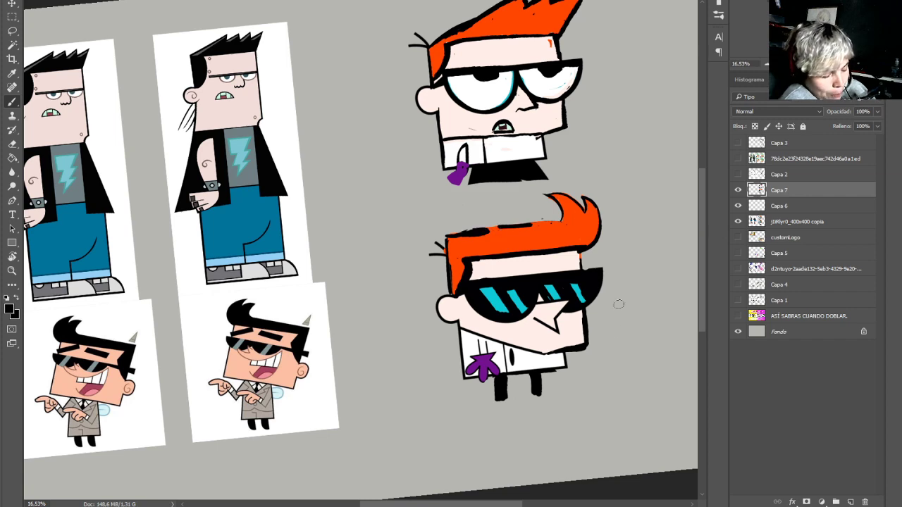
# Rotate the canvas and complete the black outline along the top of the lower head's hair up to the quiff
pyautogui.press('r')
pyautogui.moveTo(619, 304); pyautogui.dragTo(652, 94)
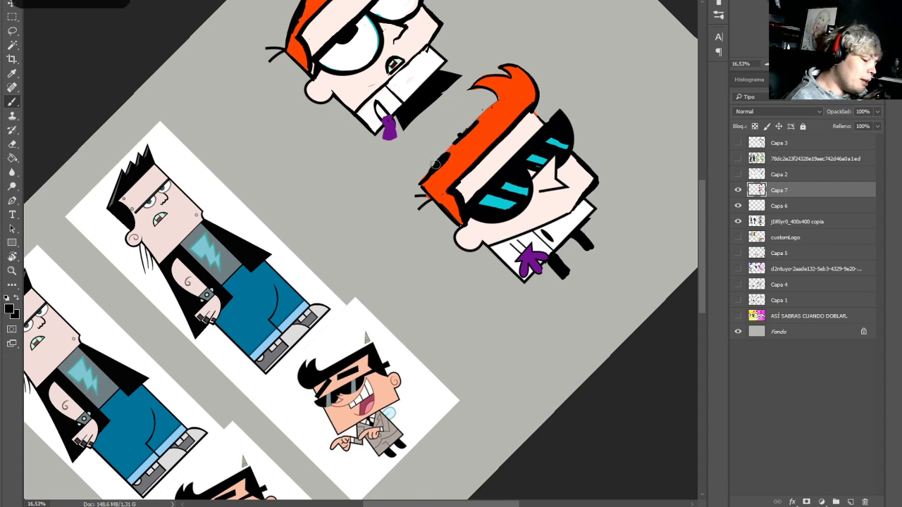
pyautogui.moveTo(482, 108); pyautogui.dragTo(429, 169)
pyautogui.hotkey('ctrl', 'z')
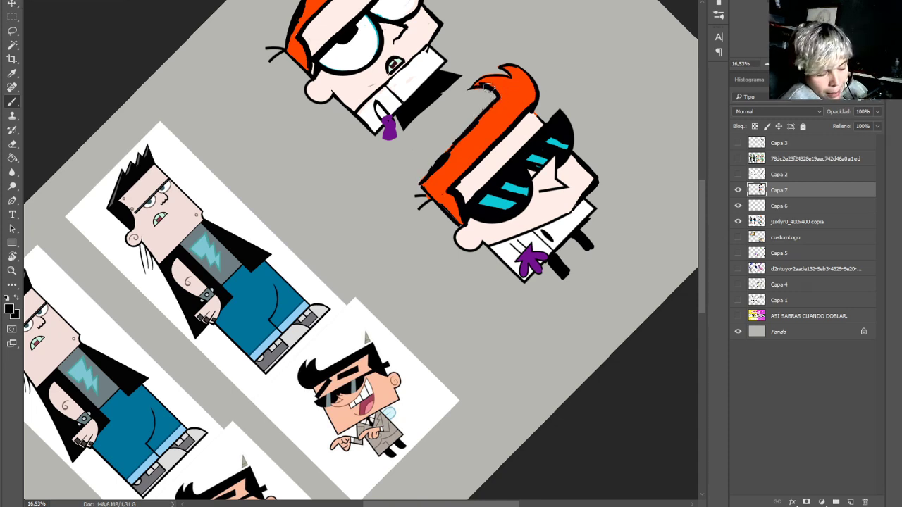
pyautogui.hotkey('ctrl', 'z')
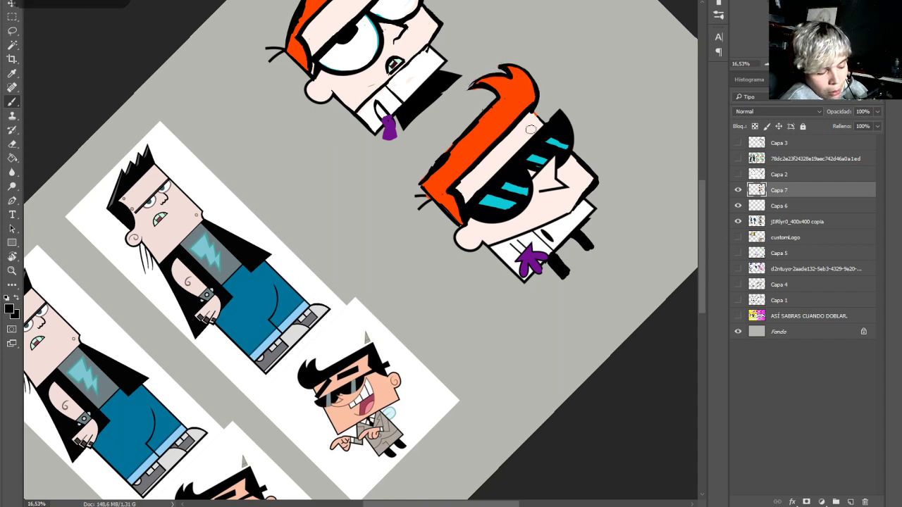
# Shrink the lower head's pointed nose with skin colour and draw a wide, open toothy grin with a tongue in black
pyautogui.press('r')
pyautogui.moveTo(531, 129)
pyautogui.mouseDown()
pyautogui.moveTo(650, 221)
pyautogui.moveTo(596, 339)
pyautogui.mouseUp()
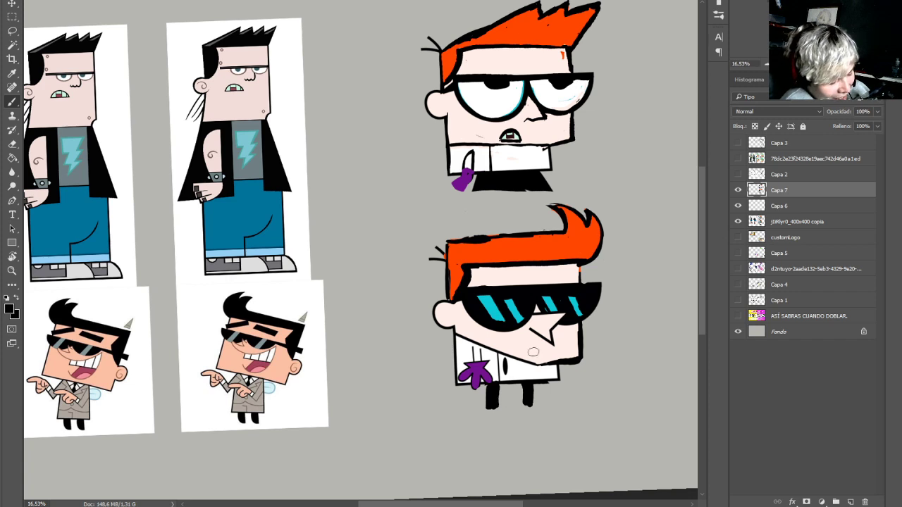
pyautogui.press('x')
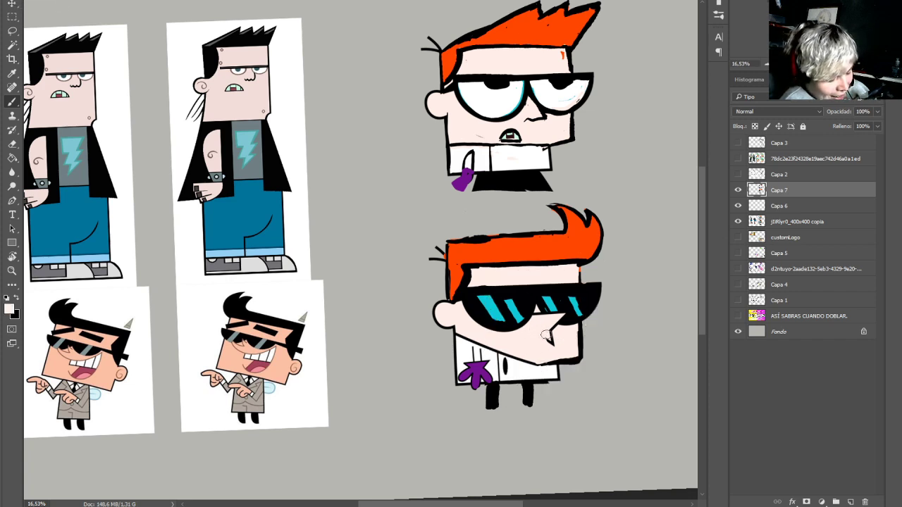
pyautogui.press('x')
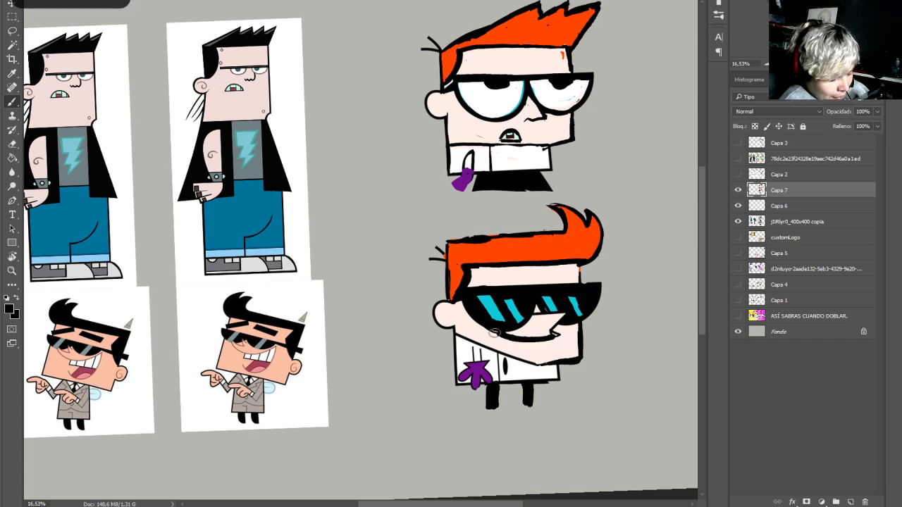
pyautogui.hotkey('ctrl', 'alt', 'z')
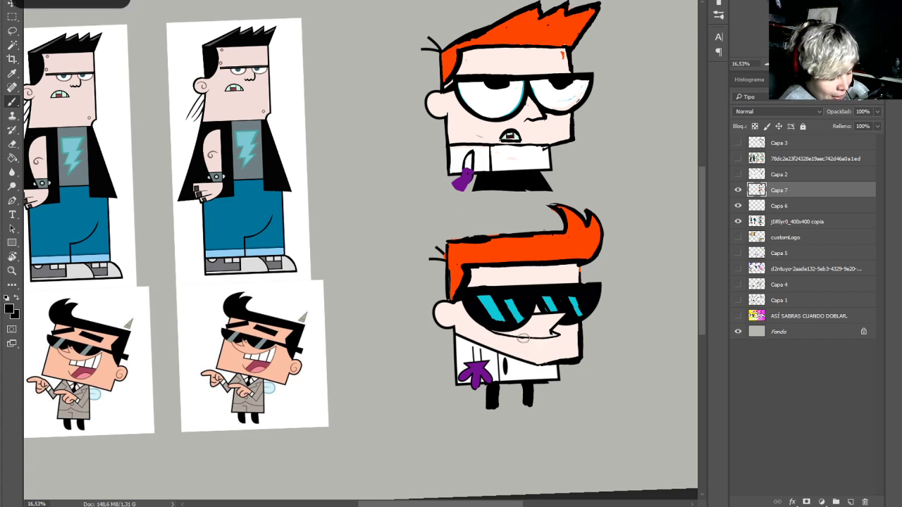
pyautogui.moveTo(523, 339); pyautogui.dragTo(554, 338)
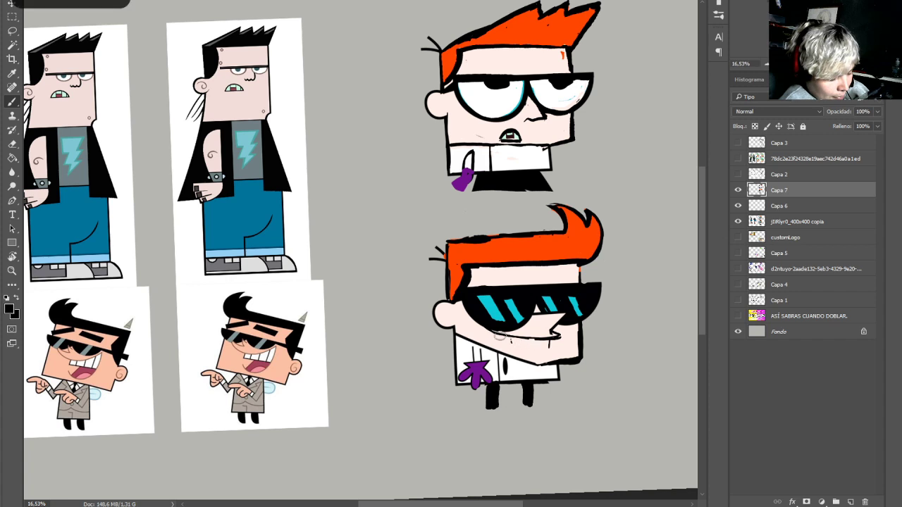
pyautogui.moveTo(519, 352); pyautogui.dragTo(542, 356)
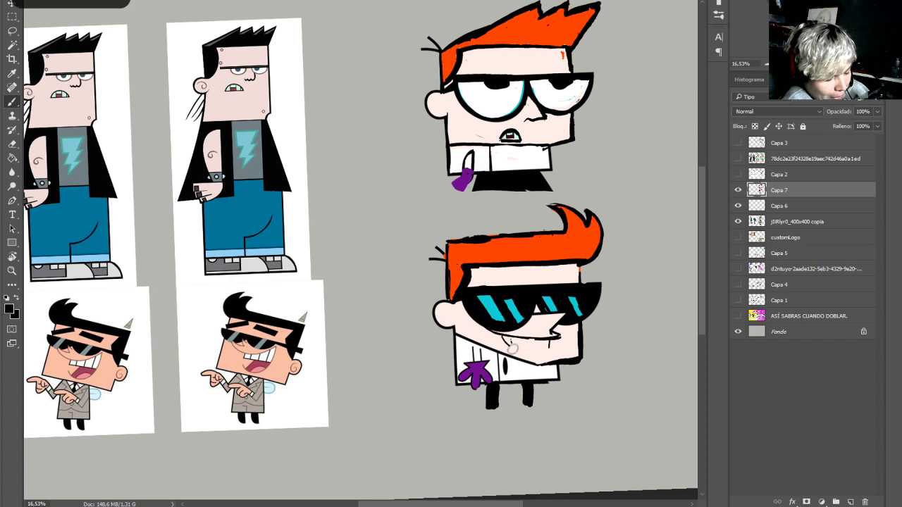
pyautogui.moveTo(493, 335)
pyautogui.mouseDown()
pyautogui.moveTo(576, 350)
pyautogui.moveTo(506, 338)
pyautogui.mouseUp()
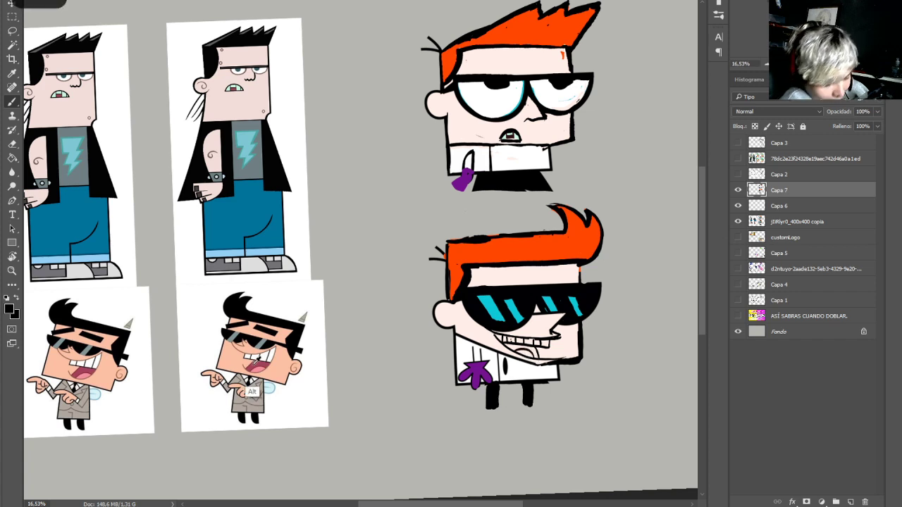
# Fill the tongue with pink and the mouth interior with dark red, both sampled from the sunglasses-wearing reference character
pyautogui.keyDown('alt'); pyautogui.click(258, 366); pyautogui.keyUp('alt')
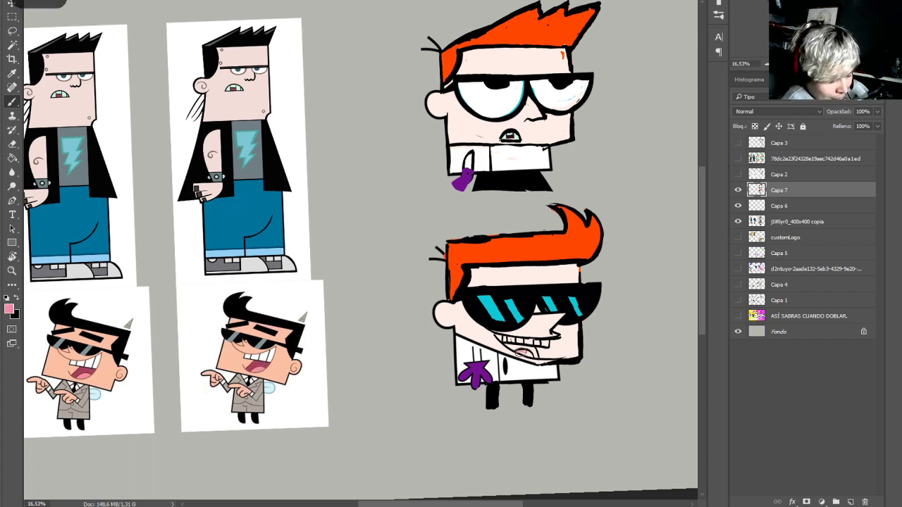
pyautogui.moveTo(523, 352); pyautogui.dragTo(527, 352)
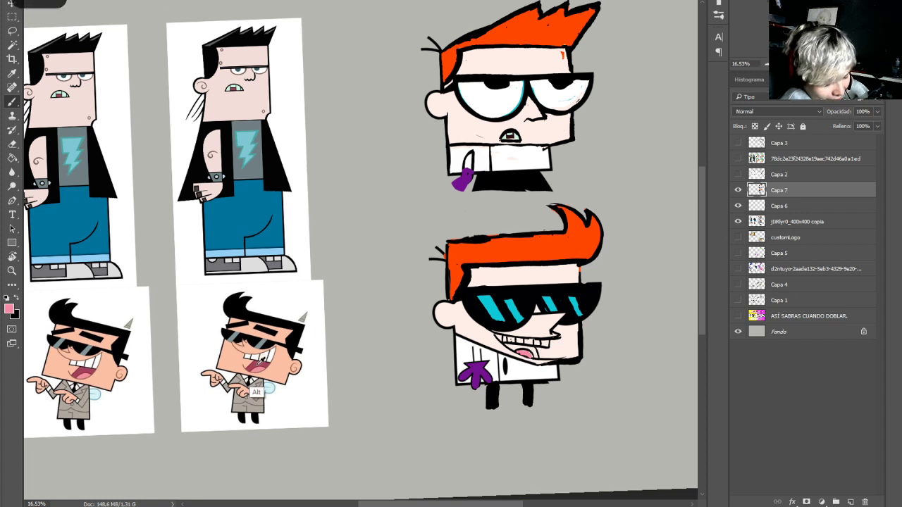
pyautogui.keyDown('alt'); pyautogui.click(257, 364); pyautogui.keyUp('alt')
pyautogui.moveTo(506, 346); pyautogui.dragTo(516, 345)
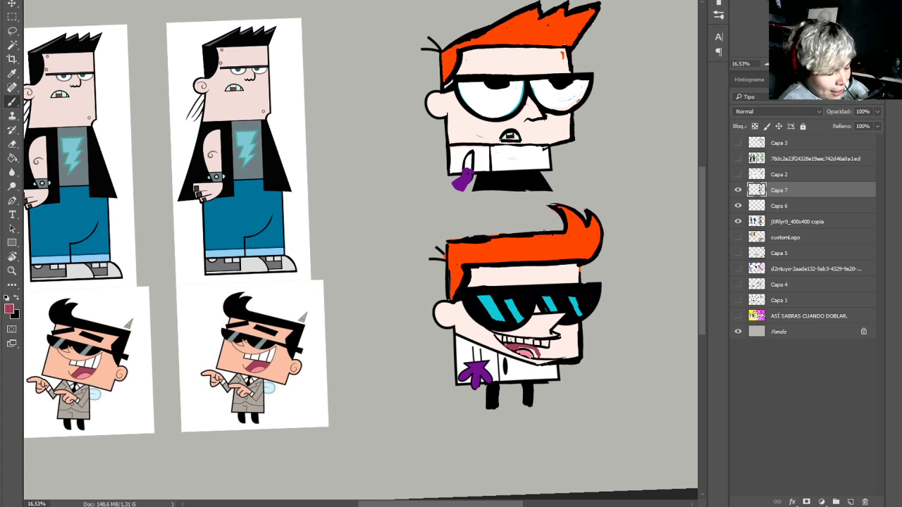
# Draw black arrows from the upper and lower reference characters to their matching red-haired redesigned heads
pyautogui.moveTo(540, 372); pyautogui.dragTo(587, 376)
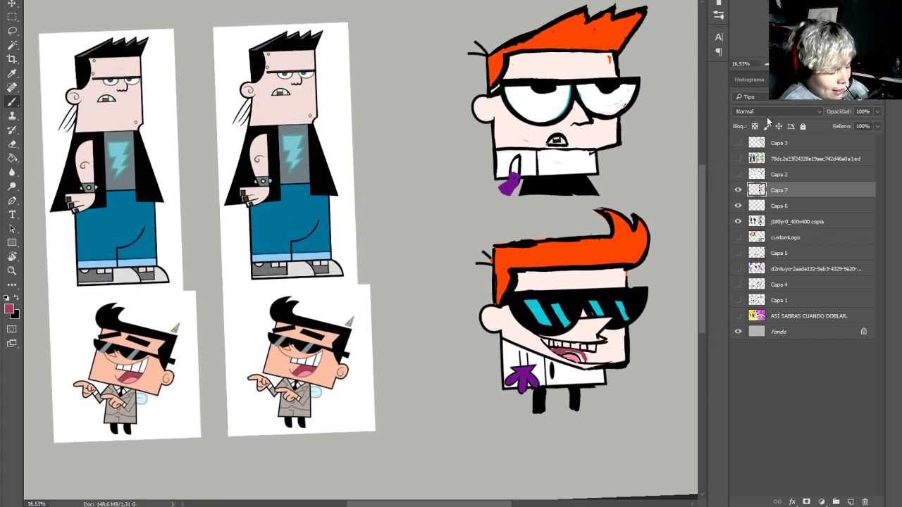
pyautogui.keyDown('alt'); pyautogui.click(564, 184); pyautogui.keyUp('alt')
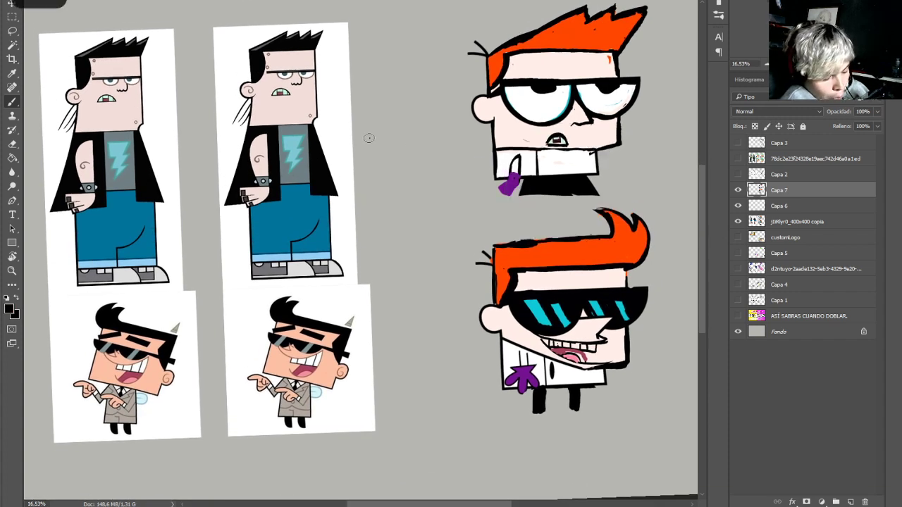
pyautogui.moveTo(368, 138); pyautogui.dragTo(435, 125)
pyautogui.moveTo(404, 111)
pyautogui.mouseDown()
pyautogui.moveTo(429, 116)
pyautogui.moveTo(420, 137)
pyautogui.mouseUp()
pyautogui.moveTo(387, 364); pyautogui.dragTo(444, 356)
pyautogui.moveTo(420, 340); pyautogui.dragTo(430, 386)
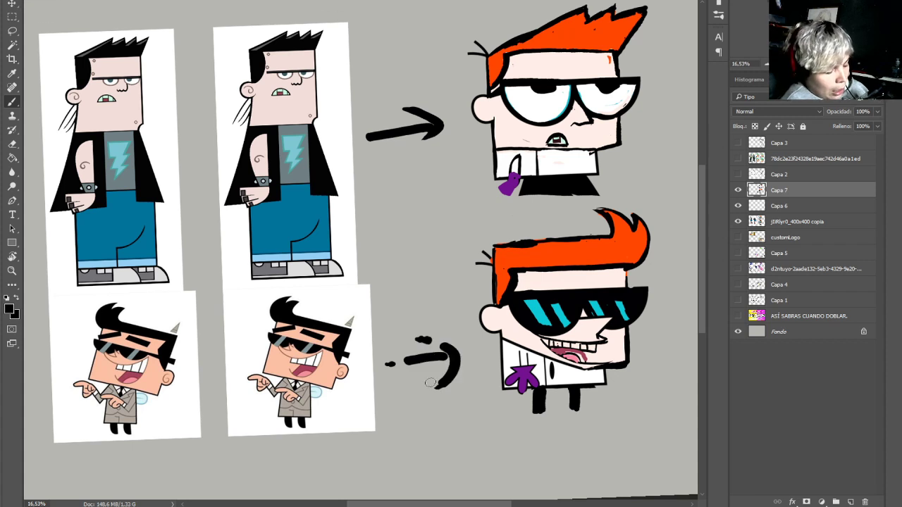
# Paint sampled cyan with black pupils over the second sunglasses character's lenses and cover his nose and mouth with sampled skin colour
pyautogui.keyDown('alt'); pyautogui.click(560, 309); pyautogui.keyUp('alt')
pyautogui.scroll(5, 365, 233)
pyautogui.moveTo(366, 233); pyautogui.dragTo(587, 28)
pyautogui.scroll(3, 360, 243)
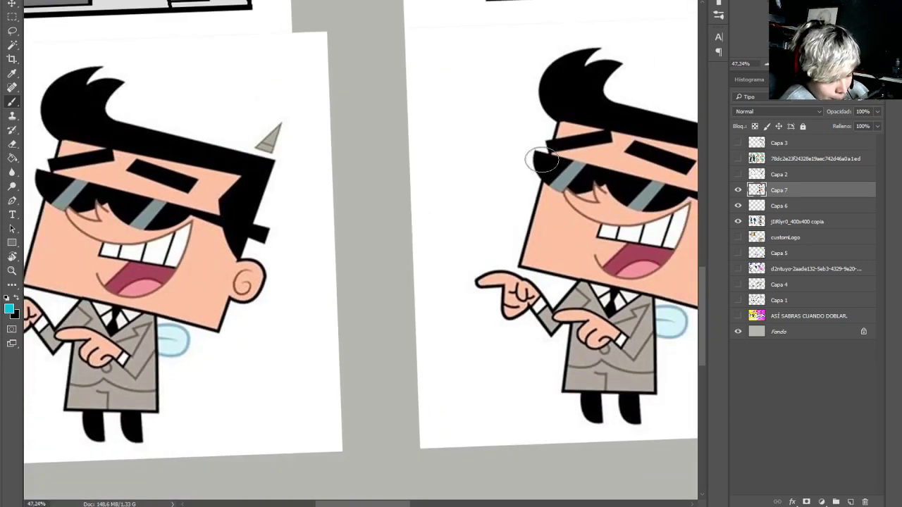
pyautogui.moveTo(543, 161)
pyautogui.mouseDown()
pyautogui.moveTo(568, 185)
pyautogui.moveTo(585, 180)
pyautogui.moveTo(543, 164)
pyautogui.moveTo(578, 182)
pyautogui.moveTo(568, 174)
pyautogui.moveTo(585, 175)
pyautogui.moveTo(542, 169)
pyautogui.moveTo(622, 185)
pyautogui.moveTo(647, 203)
pyautogui.moveTo(664, 194)
pyautogui.moveTo(614, 187)
pyautogui.moveTo(648, 187)
pyautogui.mouseUp()
pyautogui.press('x')
pyautogui.moveTo(572, 166)
pyautogui.mouseDown()
pyautogui.moveTo(590, 221)
pyautogui.moveTo(646, 243)
pyautogui.moveTo(610, 256)
pyautogui.moveTo(661, 272)
pyautogui.moveTo(637, 233)
pyautogui.mouseUp()
pyautogui.keyDown('alt'); pyautogui.click(596, 236); pyautogui.keyUp('alt')
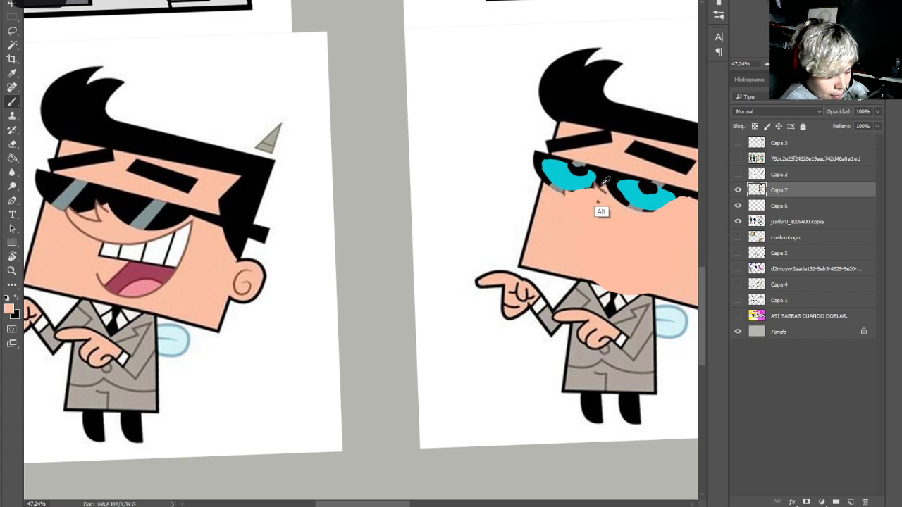
# Draw a long, pointed nose in black below the glasses of the second sunglasses character, redoing the first attempt with a shorter underside
pyautogui.keyDown('alt'); pyautogui.click(624, 198); pyautogui.keyUp('alt')
pyautogui.moveTo(585, 176)
pyautogui.mouseDown()
pyautogui.moveTo(592, 206)
pyautogui.moveTo(572, 235)
pyautogui.moveTo(638, 242)
pyautogui.mouseUp()
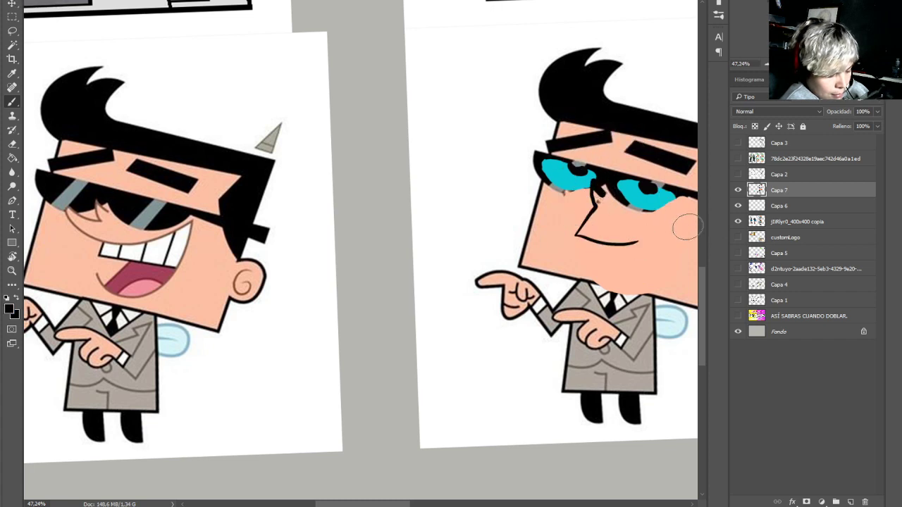
pyautogui.hotkey('ctrl', 'z')
pyautogui.moveTo(586, 175)
pyautogui.mouseDown()
pyautogui.moveTo(597, 199)
pyautogui.moveTo(585, 220)
pyautogui.moveTo(620, 233)
pyautogui.mouseUp()
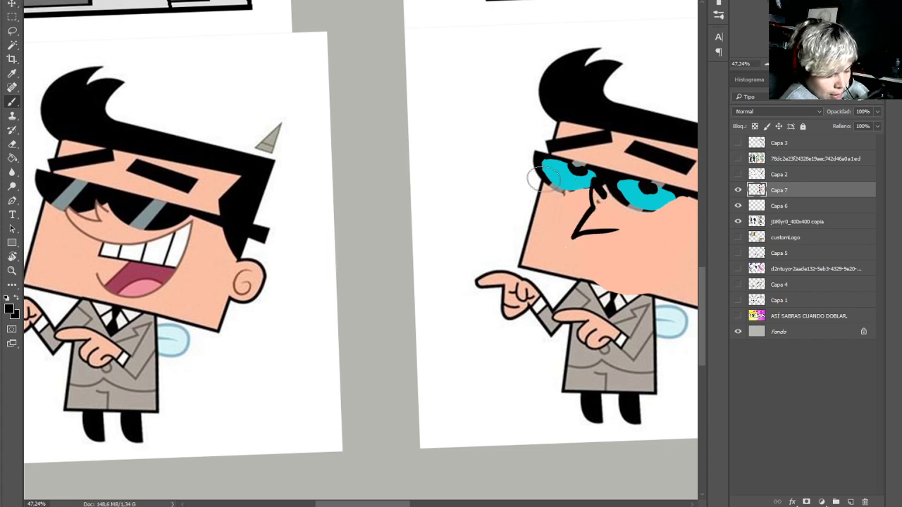
# Trim the front of the square jaw to a rounded curve with white and outline the new contour in black
pyautogui.keyDown('alt'); pyautogui.click(556, 290); pyautogui.keyUp('alt')
pyautogui.moveTo(584, 286)
pyautogui.mouseDown()
pyautogui.moveTo(542, 246)
pyautogui.moveTo(534, 192)
pyautogui.moveTo(514, 225)
pyautogui.moveTo(549, 277)
pyautogui.mouseUp()
pyautogui.keyDown('alt'); pyautogui.click(603, 146); pyautogui.keyUp('alt')
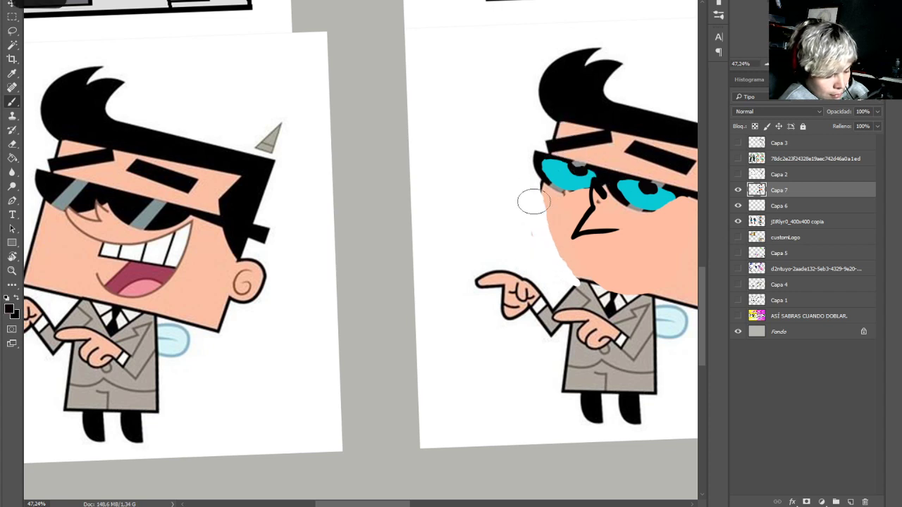
pyautogui.moveTo(542, 180)
pyautogui.mouseDown()
pyautogui.moveTo(540, 228)
pyautogui.moveTo(581, 285)
pyautogui.mouseUp()
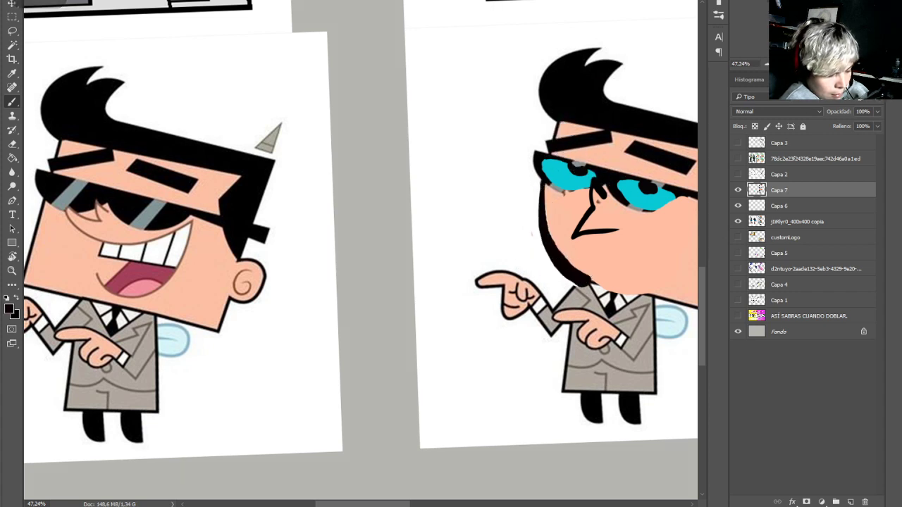
pyautogui.moveTo(829, 64)
pyautogui.mouseDown()
pyautogui.moveTo(837, 64)
pyautogui.moveTo(824, 63)
pyautogui.mouseUp()
# Cut away the back jaw corner and old ear in white, outline a slanted jaw and smaller ear in black, and fill the ear with skin colour
pyautogui.scroll(-6, 361, 250)
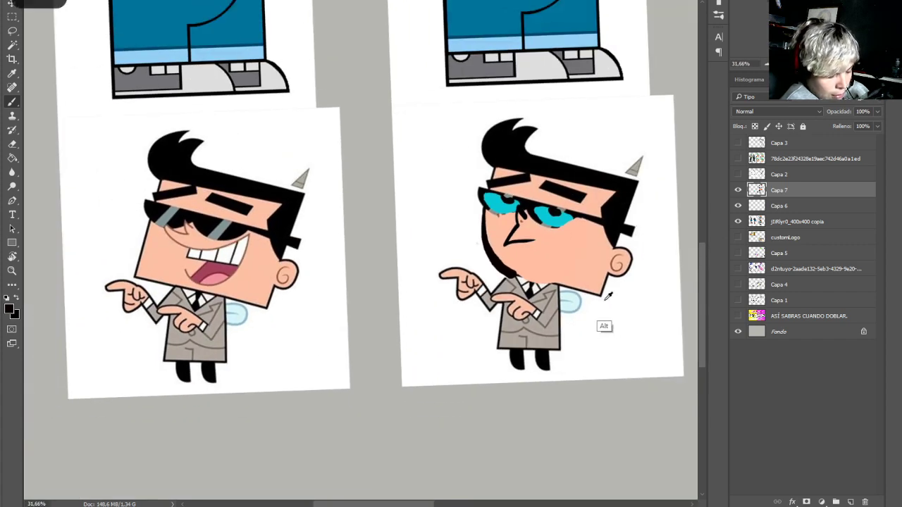
pyautogui.press('x')
pyautogui.moveTo(603, 291)
pyautogui.mouseDown()
pyautogui.moveTo(565, 286)
pyautogui.moveTo(584, 285)
pyautogui.moveTo(623, 230)
pyautogui.moveTo(592, 285)
pyautogui.moveTo(617, 250)
pyautogui.moveTo(604, 286)
pyautogui.mouseUp()
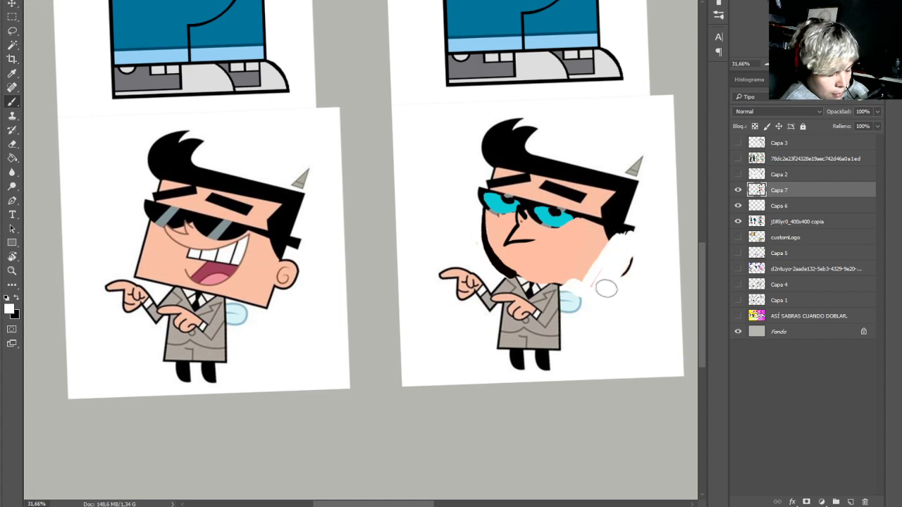
pyautogui.press('x')
pyautogui.moveTo(611, 240)
pyautogui.mouseDown()
pyautogui.moveTo(596, 255)
pyautogui.moveTo(577, 282)
pyautogui.moveTo(553, 285)
pyautogui.mouseUp()
pyautogui.keyDown('alt'); pyautogui.click(590, 254); pyautogui.keyUp('alt')
pyautogui.moveTo(608, 245)
pyautogui.mouseDown()
pyautogui.moveTo(605, 254)
pyautogui.moveTo(620, 249)
pyautogui.mouseUp()
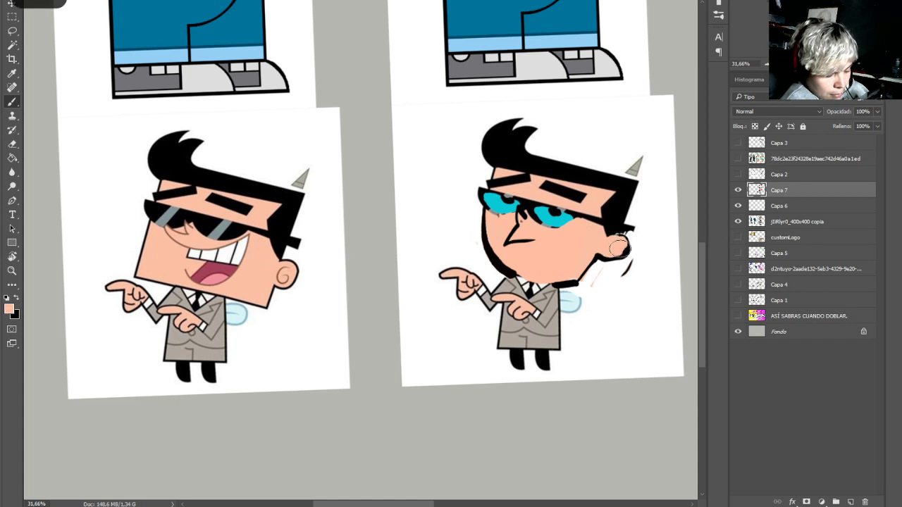
# Thicken the black glasses rims and upper edges around the cyan lenses with sampled black
pyautogui.keyDown('alt'); pyautogui.click(526, 241); pyautogui.keyUp('alt')
pyautogui.moveTo(531, 212)
pyautogui.mouseDown()
pyautogui.moveTo(567, 224)
pyautogui.moveTo(575, 215)
pyautogui.mouseUp()
pyautogui.moveTo(484, 191)
pyautogui.mouseDown()
pyautogui.moveTo(522, 200)
pyautogui.moveTo(514, 214)
pyautogui.mouseUp()
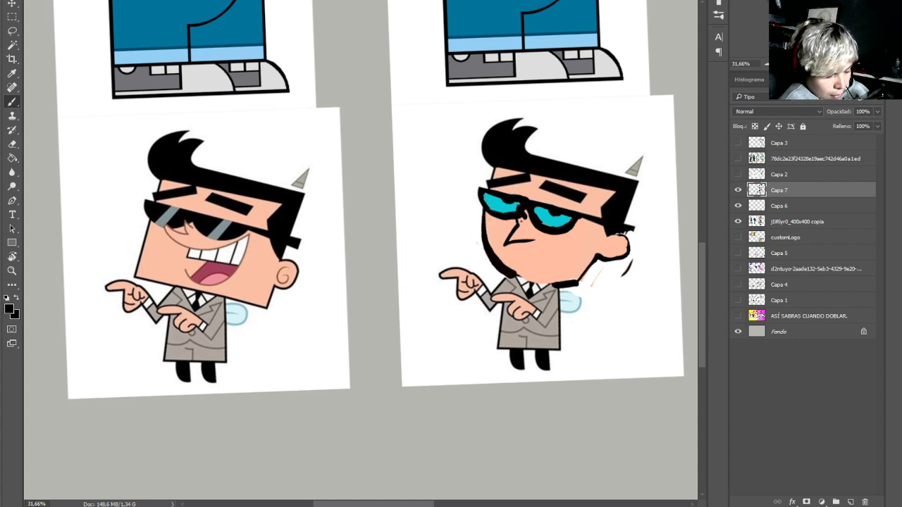
# Set the brush's foreground colour to golden yellow f9b90c
pyautogui.hotkey('ctrl', '-')
pyautogui.hotkey('ctrl', '-')
pyautogui.hotkey('ctrl', '-')
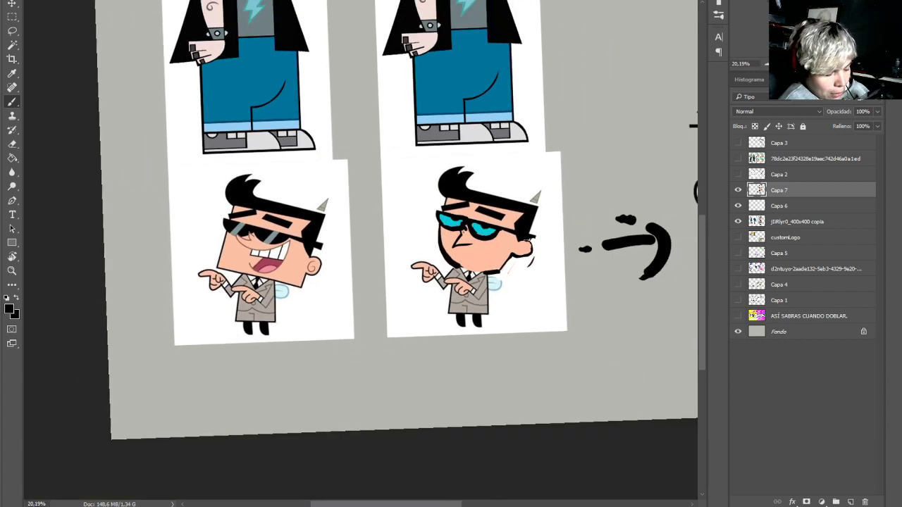
pyautogui.scroll(2, 335, 242)
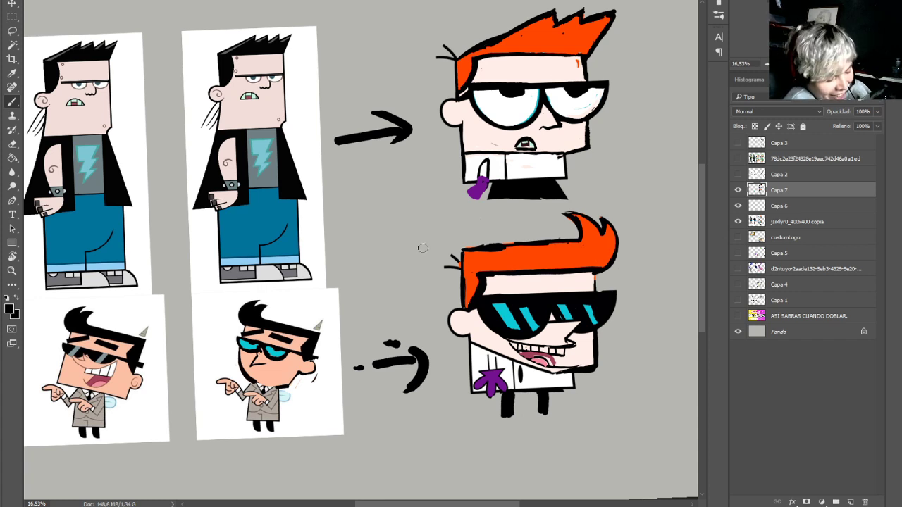
pyautogui.click(11, 308)
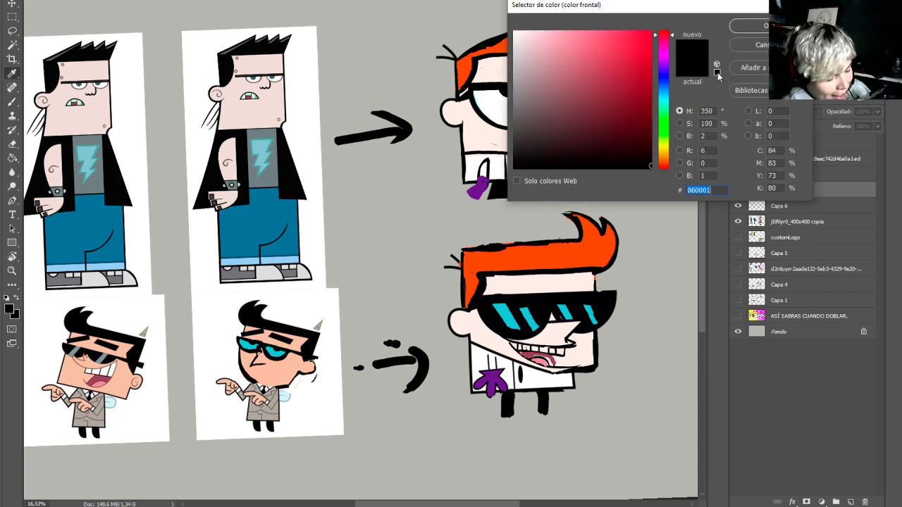
pyautogui.click(665, 152)
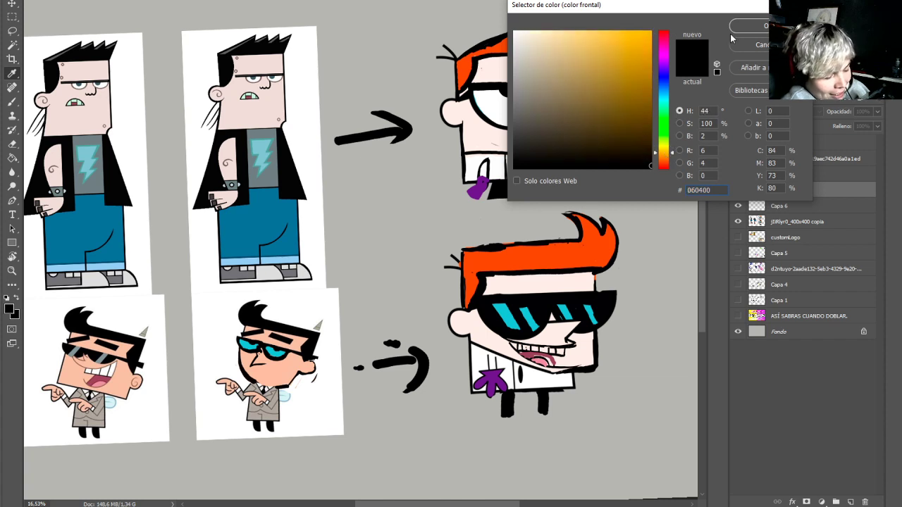
pyautogui.click(644, 33)
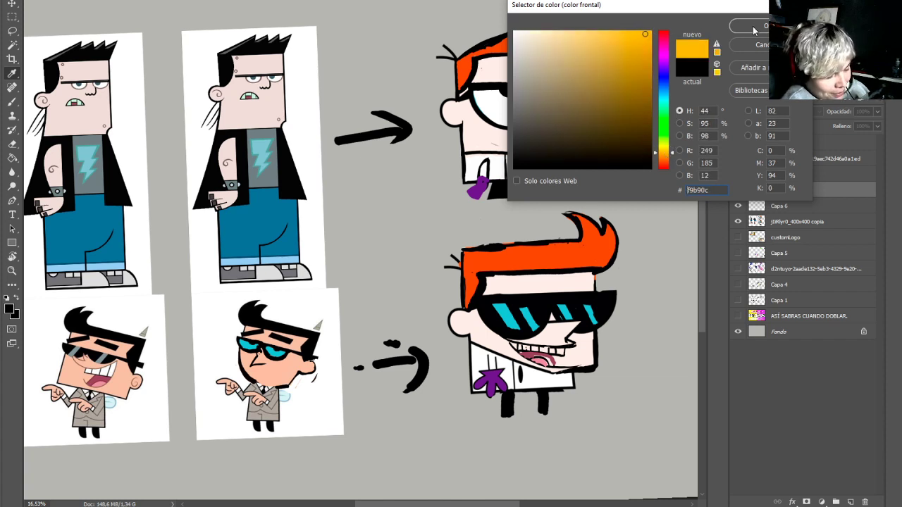
pyautogui.click(753, 26)
# Paint a necklace of golden yellow dots along the neckline of the lower red-haired character with sunglasses
pyautogui.moveTo(565, 376); pyautogui.dragTo(598, 395)
pyautogui.click(638, 402)
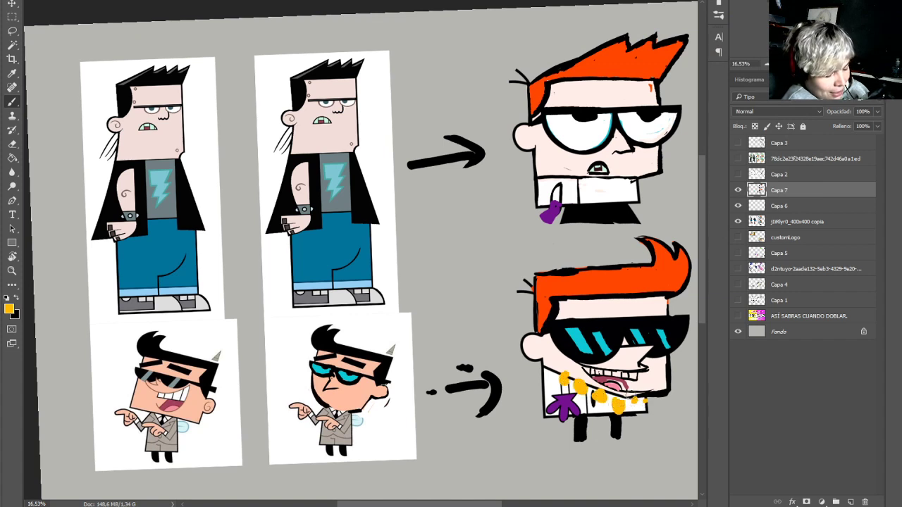
pyautogui.click(645, 399)
pyautogui.click(554, 373)
pyautogui.click(538, 367)
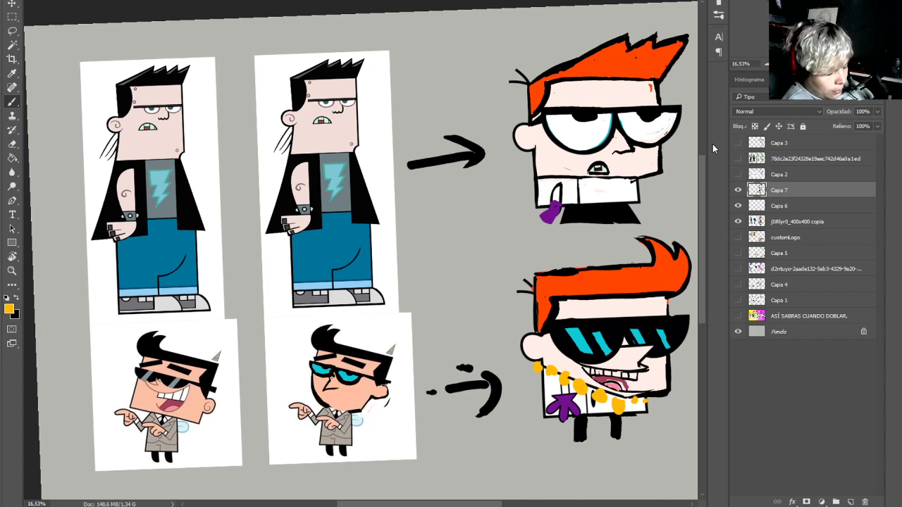
# Compare the original characters with their redrawn versions by repeatedly hiding and showing layer Capa 7
pyautogui.click(737, 191)
pyautogui.click(738, 190)
pyautogui.click(738, 190)
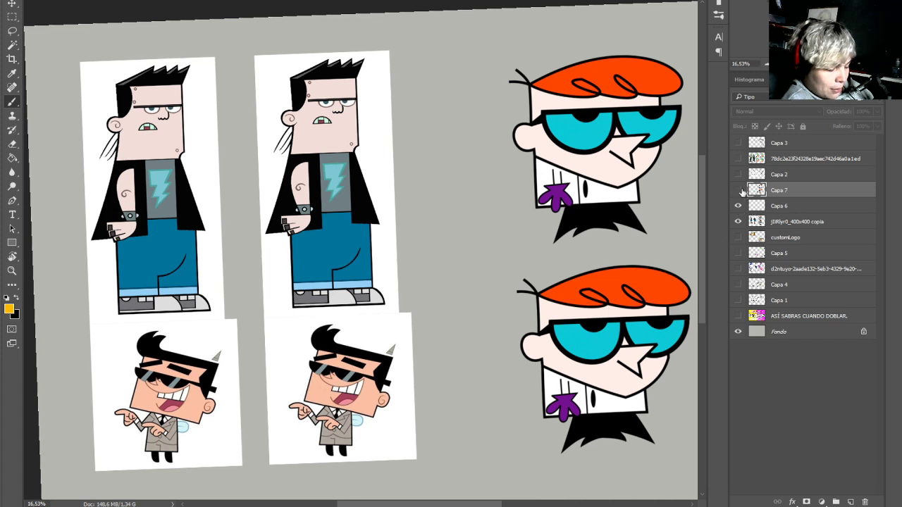
pyautogui.click(738, 190)
pyautogui.click(737, 190)
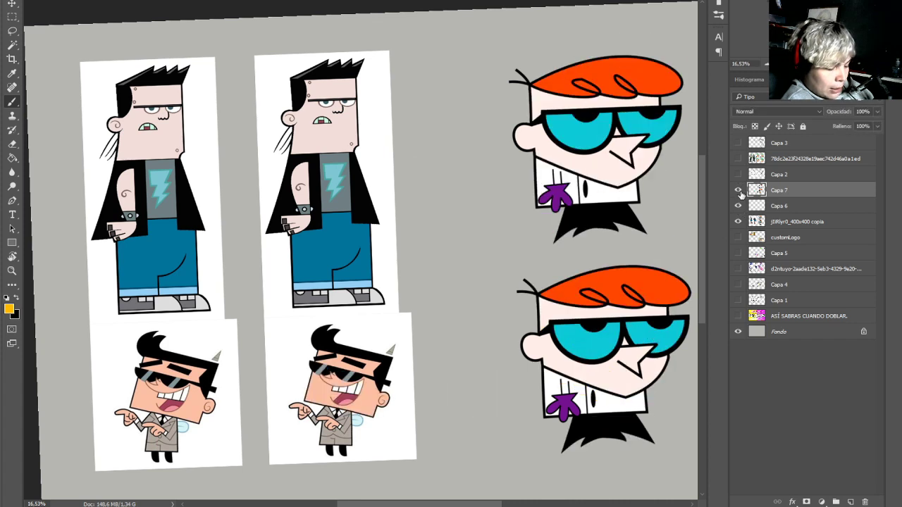
pyautogui.click(738, 190)
pyautogui.click(738, 190)
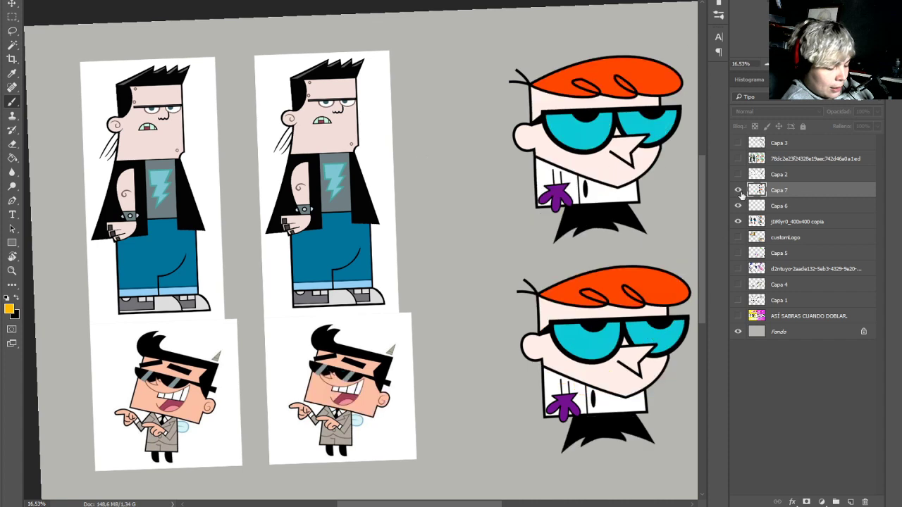
pyautogui.click(737, 190)
pyautogui.click(738, 190)
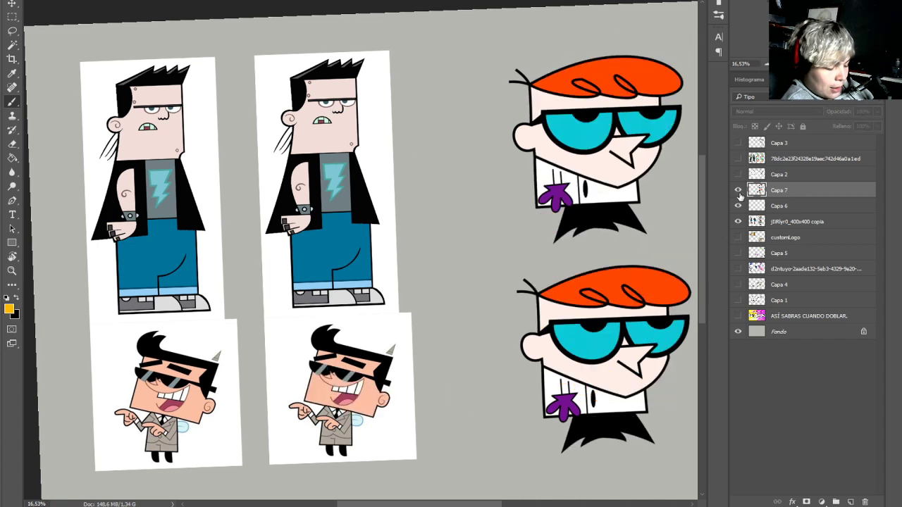
pyautogui.click(738, 190)
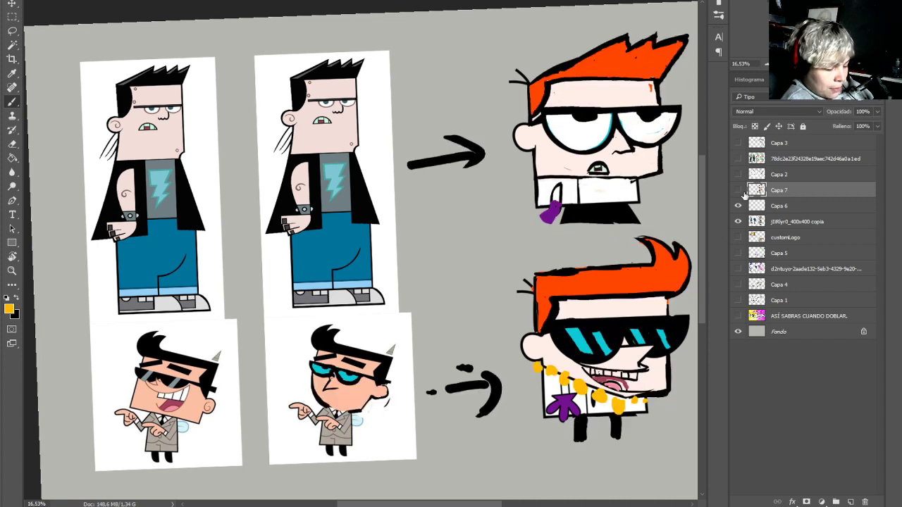
# Hide layer Capa 7 and make the reference image layer ending in "400x400 copia" active
pyautogui.click(739, 190)
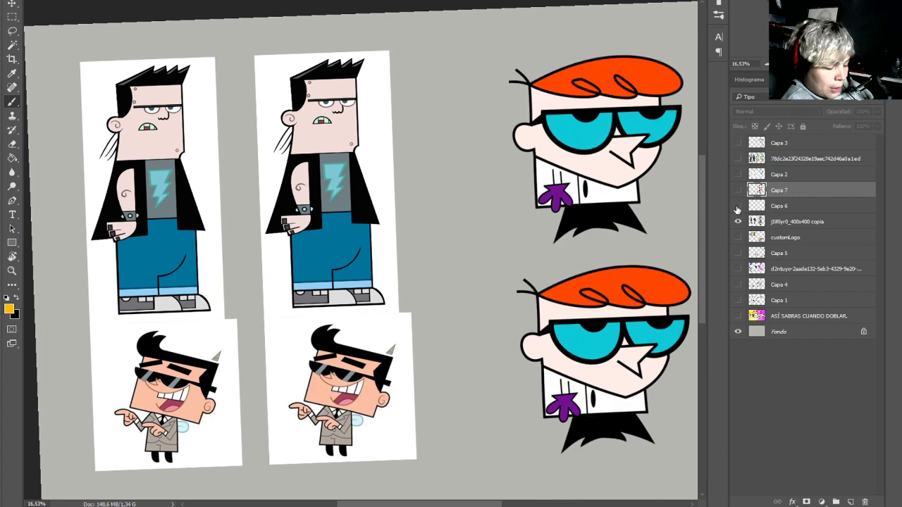
pyautogui.click(774, 209)
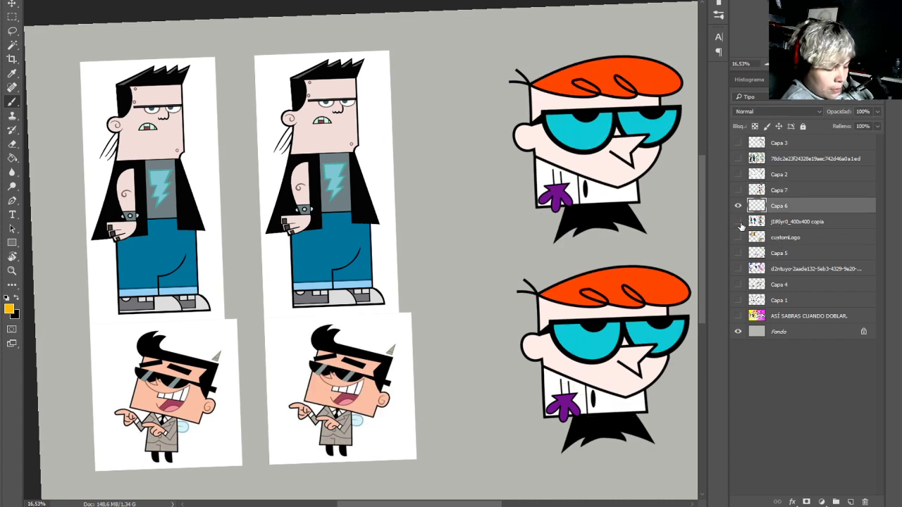
pyautogui.click(739, 224)
pyautogui.doubleClick(774, 223)
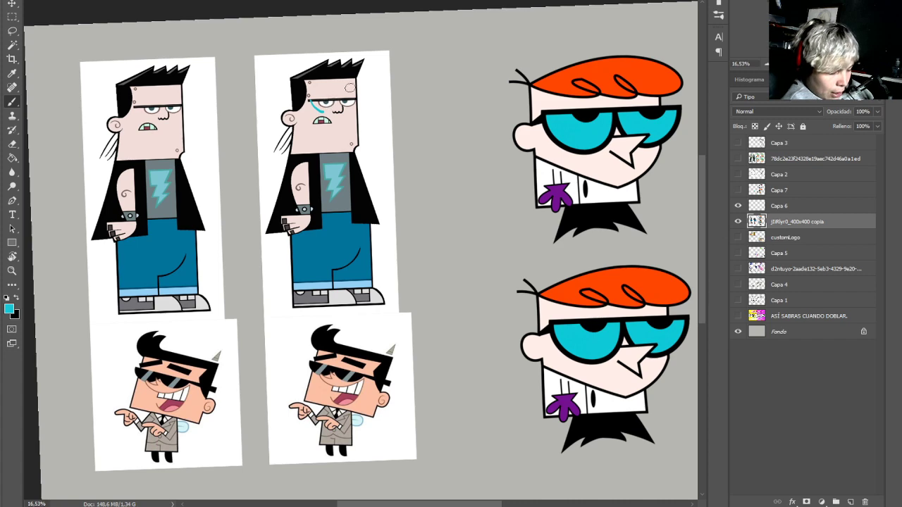
# Cover the eyes of the second black-jacketed character with cyan lenses, and add black glasses frames and half-round pupils
pyautogui.moveTo(783, 63); pyautogui.dragTo(803, 31)
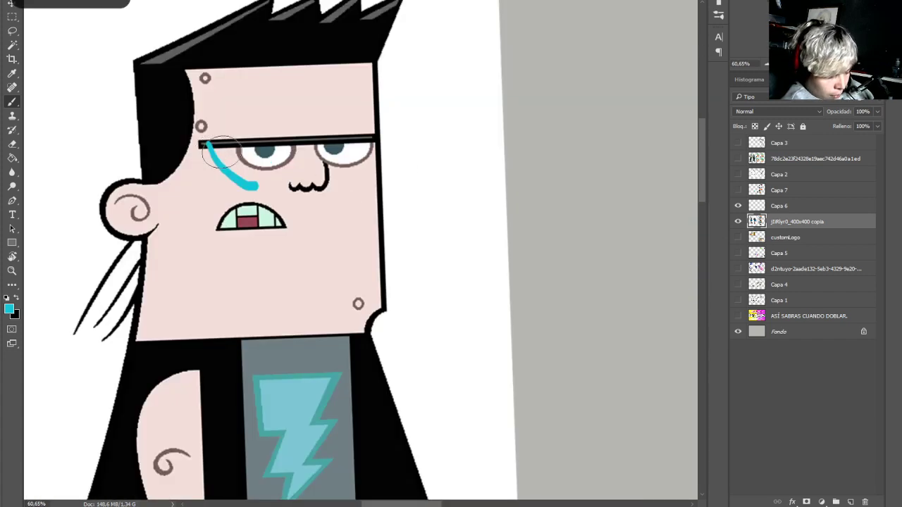
pyautogui.hotkey('ctrl', 'z')
pyautogui.hotkey('ctrl', 'z')
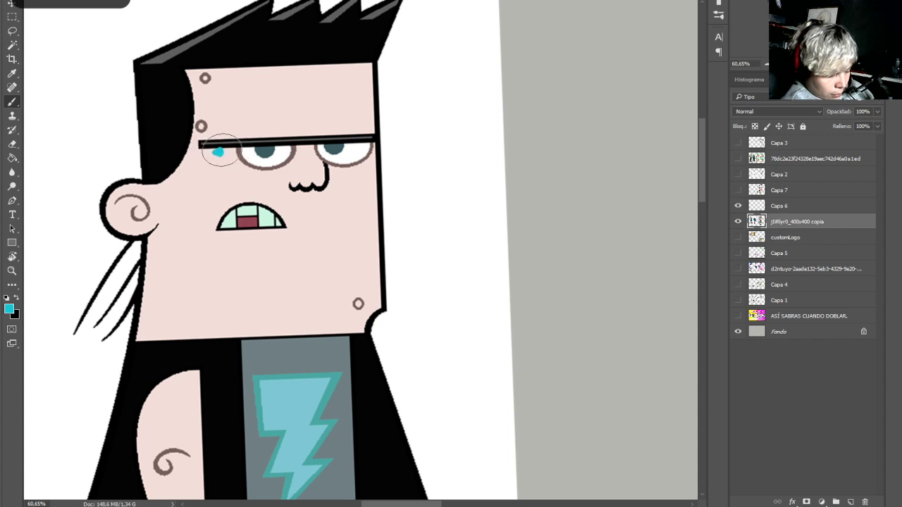
pyautogui.hotkey('ctrl', 'z')
pyautogui.moveTo(249, 165)
pyautogui.mouseDown()
pyautogui.moveTo(275, 164)
pyautogui.moveTo(215, 160)
pyautogui.moveTo(273, 170)
pyautogui.mouseUp()
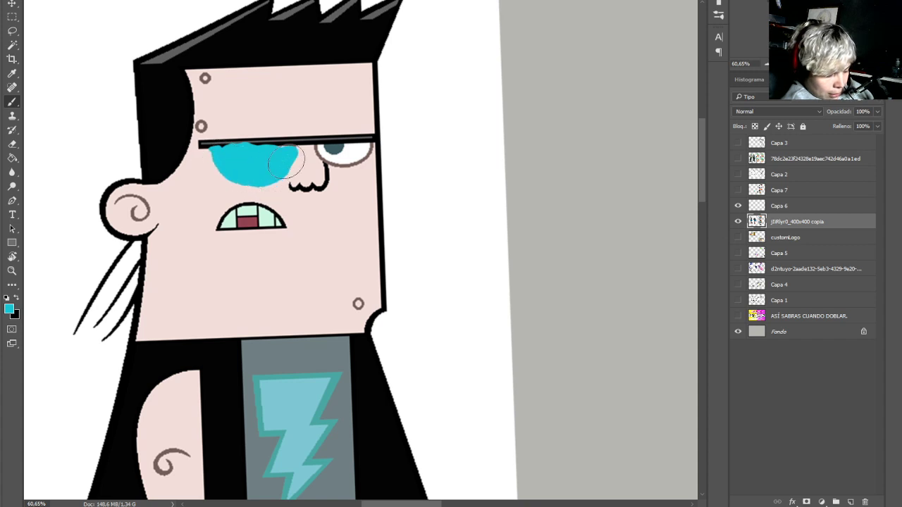
pyautogui.moveTo(318, 152)
pyautogui.mouseDown()
pyautogui.moveTo(340, 172)
pyautogui.moveTo(360, 153)
pyautogui.moveTo(322, 154)
pyautogui.mouseUp()
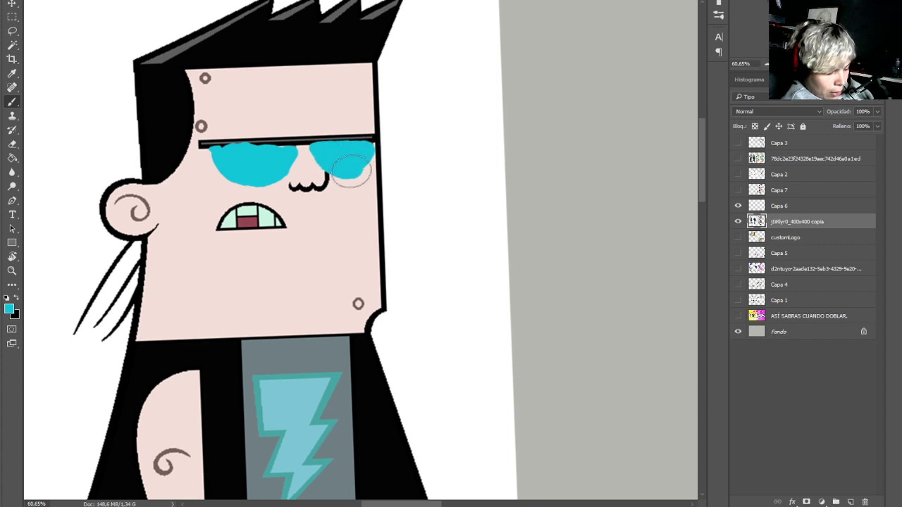
pyautogui.keyDown('alt'); pyautogui.click(288, 142); pyautogui.keyUp('alt')
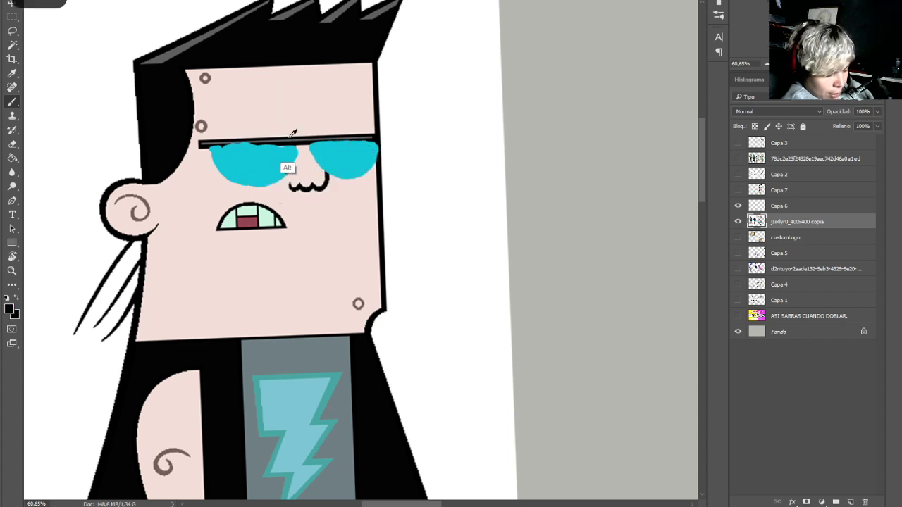
pyautogui.moveTo(211, 150)
pyautogui.mouseDown()
pyautogui.moveTo(266, 143)
pyautogui.moveTo(209, 144)
pyautogui.moveTo(384, 141)
pyautogui.moveTo(214, 171)
pyautogui.moveTo(231, 188)
pyautogui.moveTo(264, 186)
pyautogui.moveTo(290, 168)
pyautogui.moveTo(297, 139)
pyautogui.moveTo(338, 182)
pyautogui.moveTo(370, 161)
pyautogui.mouseUp()
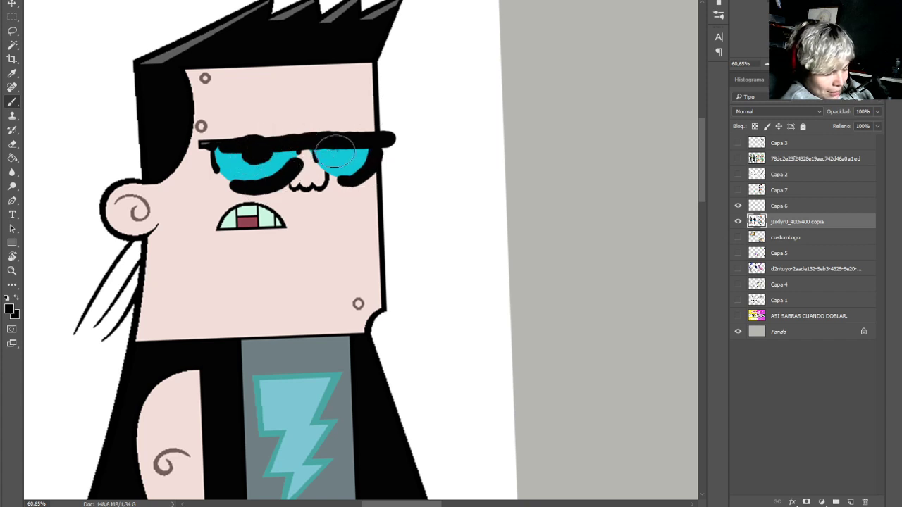
# Cover the character's nose and mouth with the sampled skin colour, and draw an angular black nose in their place
pyautogui.keyDown('alt'); pyautogui.click(321, 183); pyautogui.keyUp('alt')
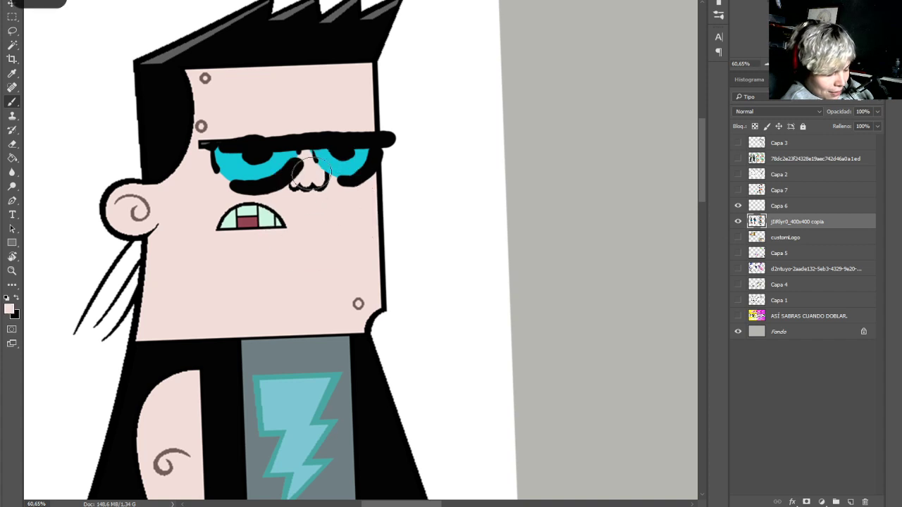
pyautogui.moveTo(299, 190)
pyautogui.mouseDown()
pyautogui.moveTo(258, 215)
pyautogui.moveTo(326, 185)
pyautogui.mouseUp()
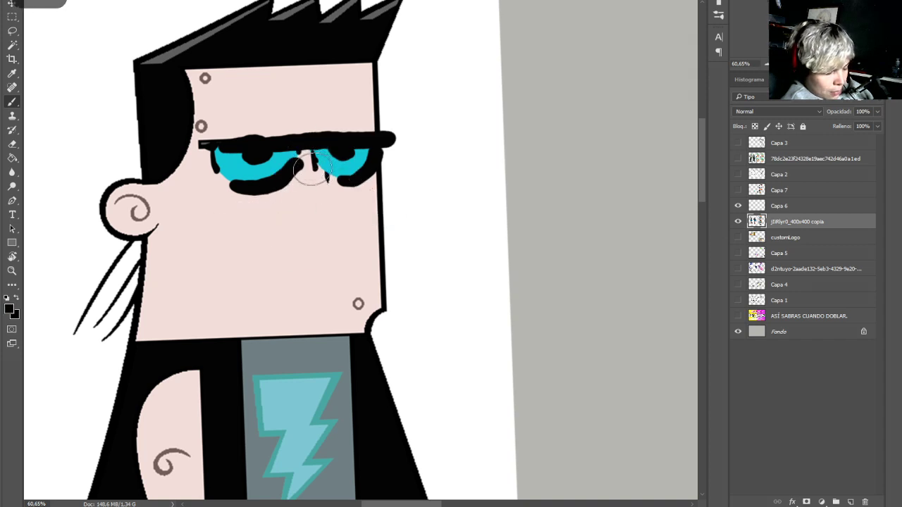
pyautogui.moveTo(304, 164)
pyautogui.mouseDown()
pyautogui.moveTo(331, 169)
pyautogui.moveTo(322, 191)
pyautogui.moveTo(337, 226)
pyautogui.moveTo(265, 230)
pyautogui.mouseUp()
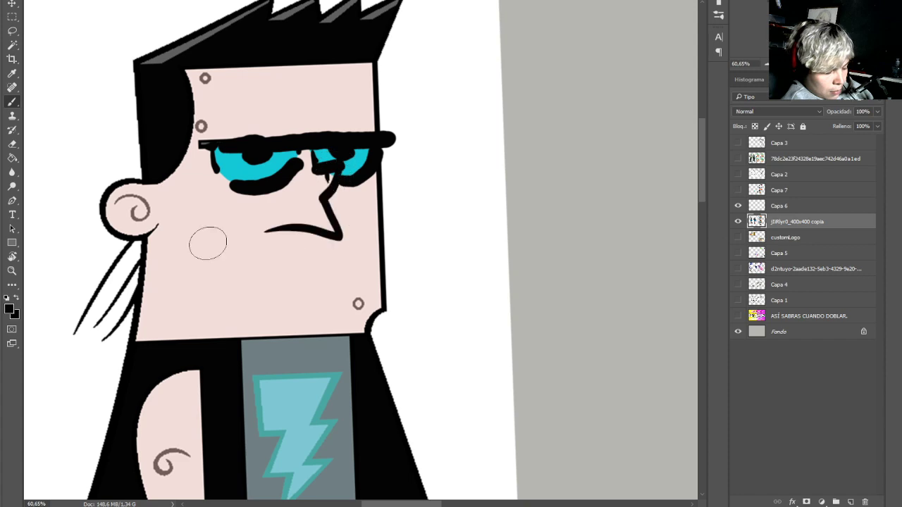
pyautogui.moveTo(350, 176); pyautogui.dragTo(375, 168)
# Paint out the squared front corner of the character's jaw in white, and draw a curved black jawline from the glasses to the collar
pyautogui.press('alt')
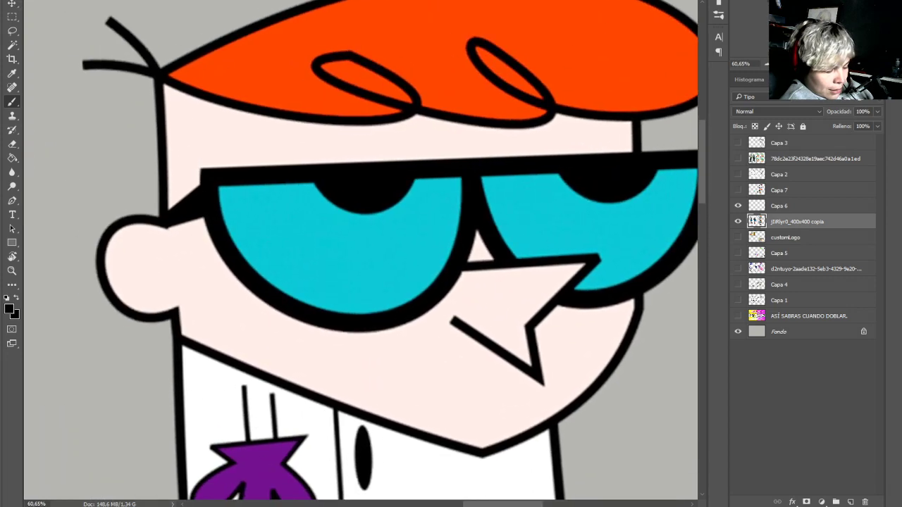
pyautogui.moveTo(819, 32); pyautogui.dragTo(797, 32)
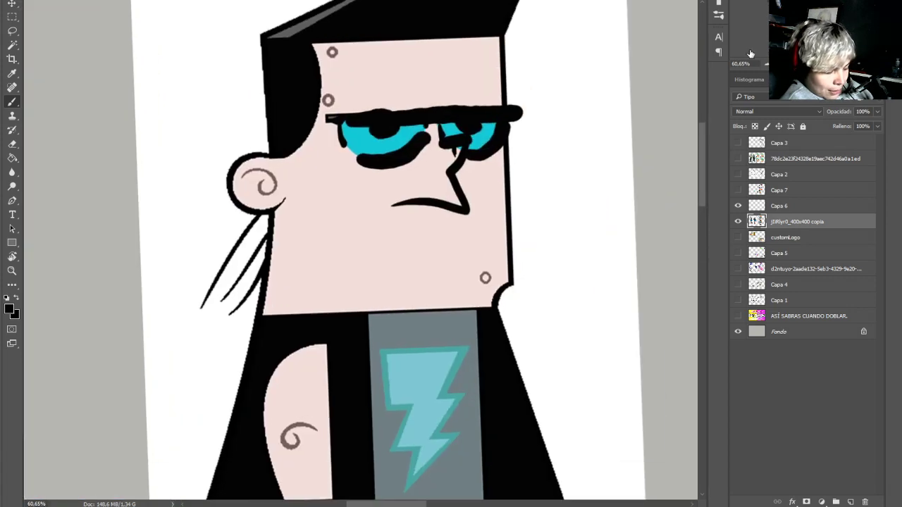
pyautogui.press('alt')
pyautogui.keyDown('alt'); pyautogui.click(525, 307); pyautogui.keyUp('alt')
pyautogui.moveTo(491, 308)
pyautogui.mouseDown()
pyautogui.moveTo(518, 223)
pyautogui.moveTo(505, 276)
pyautogui.moveTo(524, 207)
pyautogui.moveTo(516, 171)
pyautogui.moveTo(511, 238)
pyautogui.moveTo(480, 297)
pyautogui.moveTo(500, 267)
pyautogui.mouseUp()
pyautogui.keyDown('alt'); pyautogui.click(498, 127); pyautogui.keyUp('alt')
pyautogui.moveTo(507, 128)
pyautogui.mouseDown()
pyautogui.moveTo(501, 221)
pyautogui.moveTo(463, 303)
pyautogui.mouseUp()
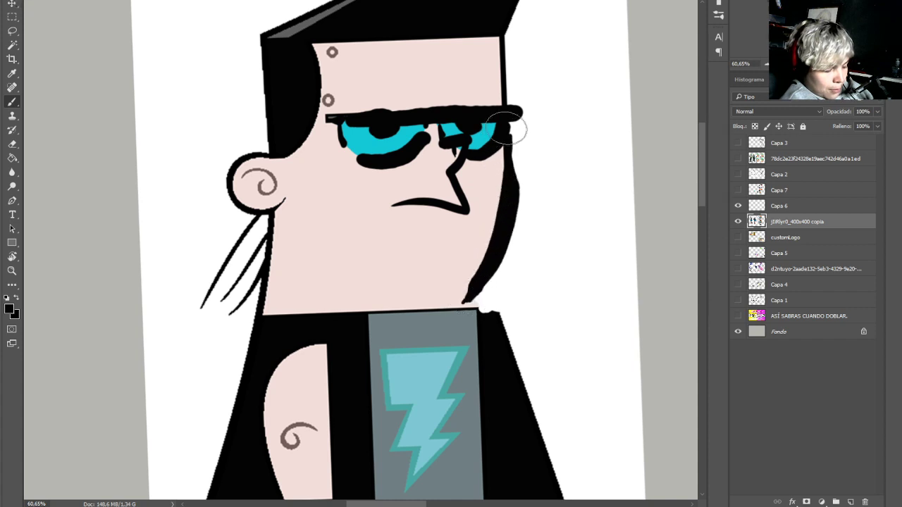
# Paint out most of the strands behind the character's neck in white, and redraw the back neck line in black below the ear
pyautogui.moveTo(267, 224)
pyautogui.mouseDown()
pyautogui.moveTo(268, 296)
pyautogui.moveTo(242, 237)
pyautogui.moveTo(245, 298)
pyautogui.moveTo(262, 268)
pyautogui.moveTo(262, 296)
pyautogui.mouseUp()
pyautogui.press('x')
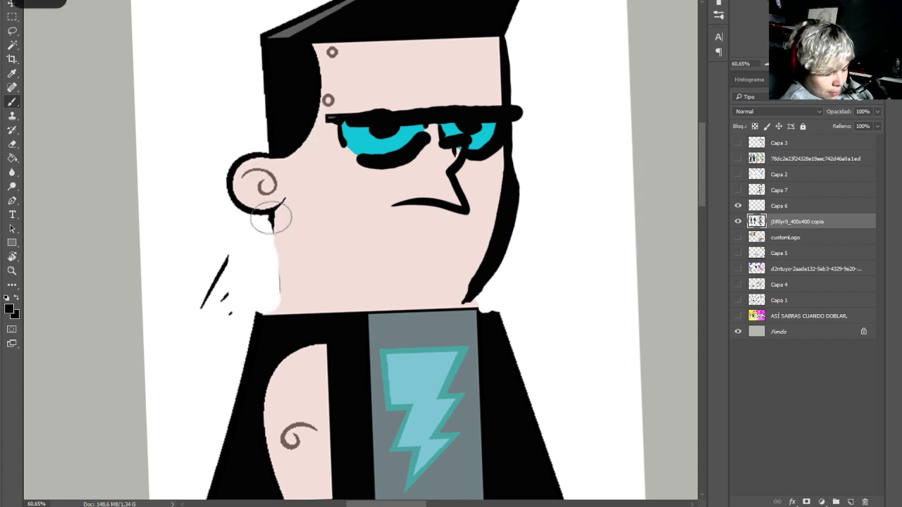
pyautogui.moveTo(266, 214); pyautogui.dragTo(276, 313)
# Paint out the hair spikes in white, and replace them with a rounded grey hair mass with a scalloped black fringe and outline
pyautogui.moveTo(803, 25)
pyautogui.mouseDown()
pyautogui.moveTo(803, 48)
pyautogui.moveTo(837, 46)
pyautogui.moveTo(802, 31)
pyautogui.mouseUp()
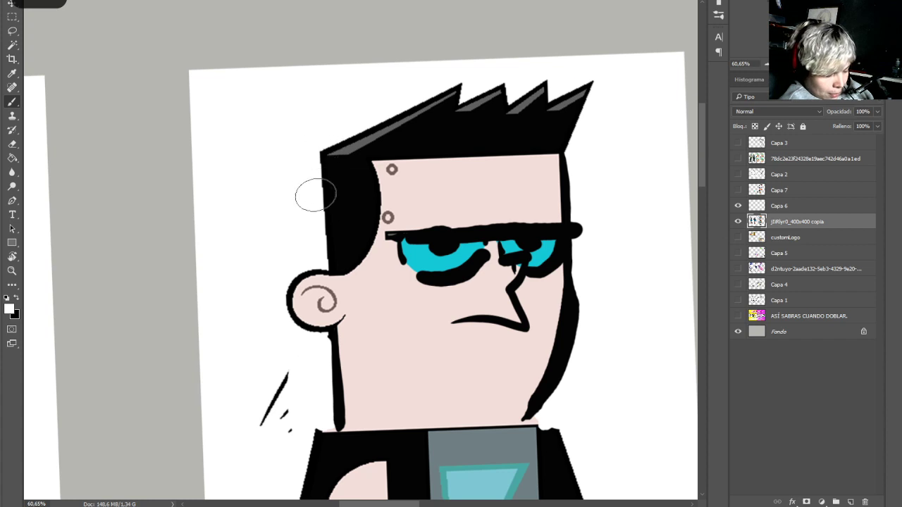
pyautogui.moveTo(312, 155)
pyautogui.mouseDown()
pyautogui.moveTo(345, 136)
pyautogui.moveTo(425, 119)
pyautogui.moveTo(572, 107)
pyautogui.moveTo(386, 104)
pyautogui.moveTo(600, 92)
pyautogui.mouseUp()
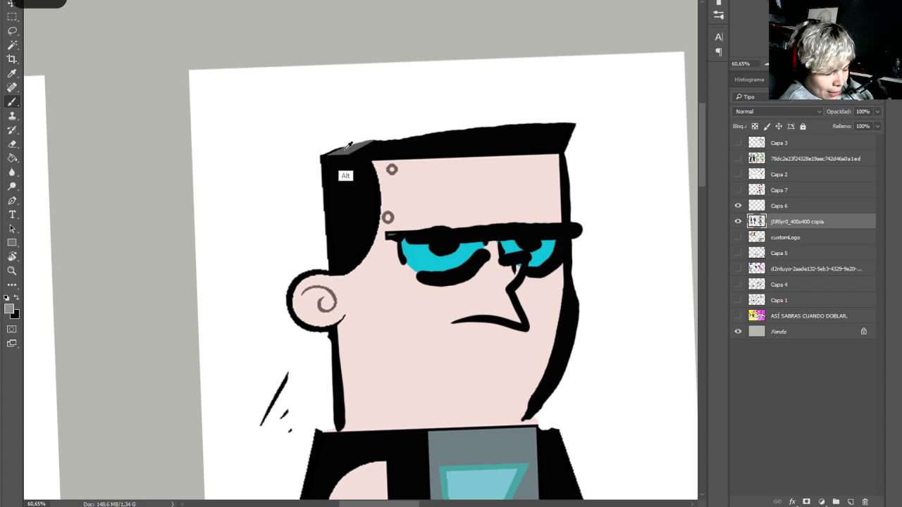
pyautogui.moveTo(347, 146)
pyautogui.mouseDown()
pyautogui.moveTo(468, 116)
pyautogui.moveTo(539, 123)
pyautogui.moveTo(559, 130)
pyautogui.moveTo(570, 155)
pyautogui.mouseUp()
pyautogui.keyDown('alt'); pyautogui.click(467, 148); pyautogui.keyUp('alt')
pyautogui.moveTo(417, 149)
pyautogui.mouseDown()
pyautogui.moveTo(470, 144)
pyautogui.moveTo(427, 163)
pyautogui.moveTo(460, 168)
pyautogui.moveTo(490, 143)
pyautogui.moveTo(540, 153)
pyautogui.moveTo(500, 165)
pyautogui.moveTo(548, 153)
pyautogui.moveTo(540, 170)
pyautogui.moveTo(578, 149)
pyautogui.mouseUp()
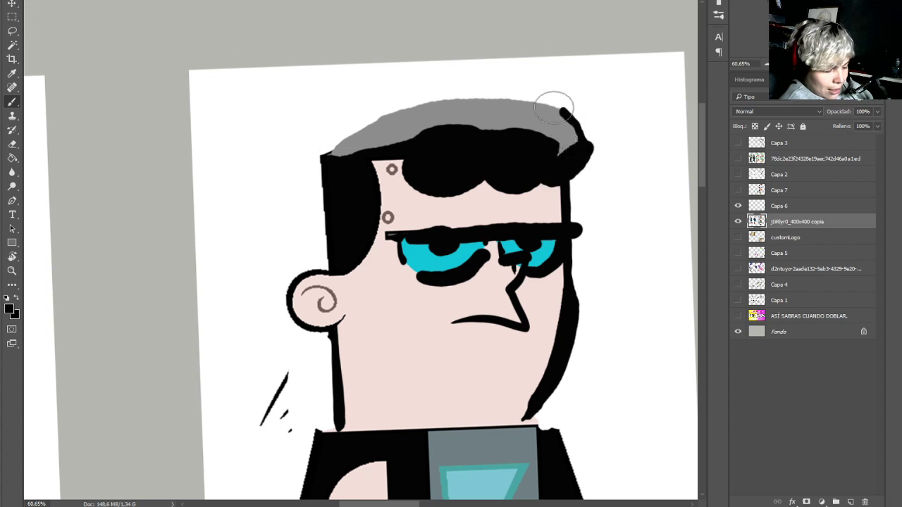
pyautogui.moveTo(554, 107)
pyautogui.mouseDown()
pyautogui.moveTo(484, 85)
pyautogui.moveTo(338, 141)
pyautogui.moveTo(321, 164)
pyautogui.mouseUp()
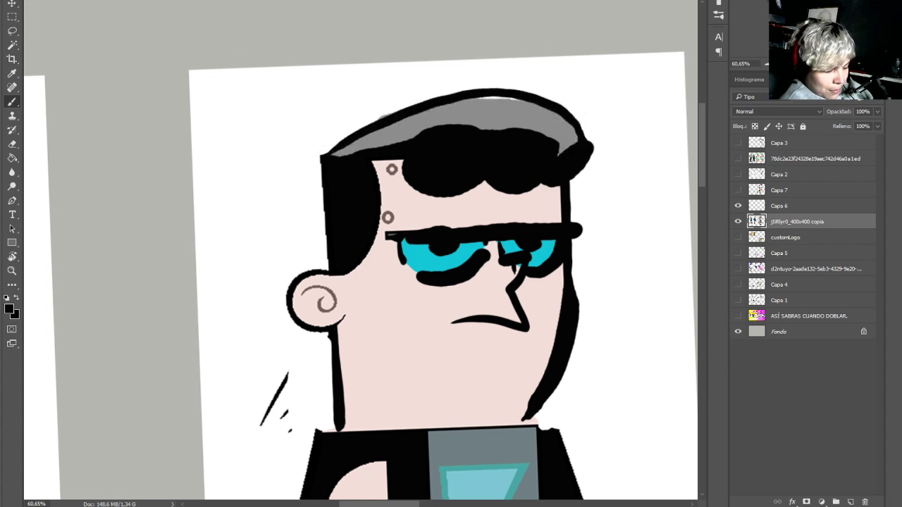
# Draw two short black stray hairs at the back corner of the character's hairline
pyautogui.moveTo(360, 317)
pyautogui.mouseDown()
pyautogui.moveTo(70, 267)
pyautogui.moveTo(115, 287)
pyautogui.moveTo(682, 42)
pyautogui.moveTo(538, 239)
pyautogui.moveTo(432, 263)
pyautogui.mouseUp()
pyautogui.moveTo(380, 67); pyautogui.dragTo(399, 98)
pyautogui.moveTo(396, 100); pyautogui.dragTo(370, 102)
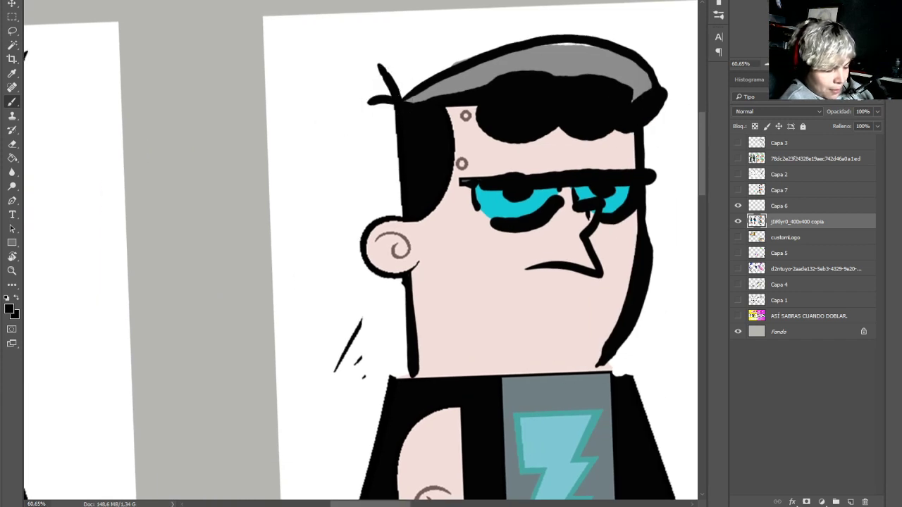
# Paint a raised black jacket collar from the back of the neck to the chest, with a curved black lapel edge over the grey shirt
pyautogui.moveTo(676, 282); pyautogui.dragTo(588, 199)
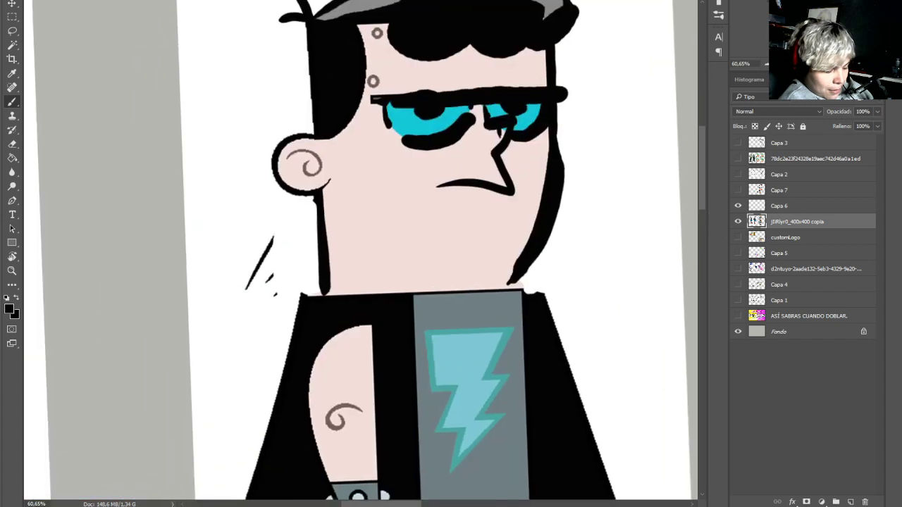
pyautogui.moveTo(386, 303); pyautogui.dragTo(406, 302)
pyautogui.moveTo(346, 235); pyautogui.dragTo(423, 289)
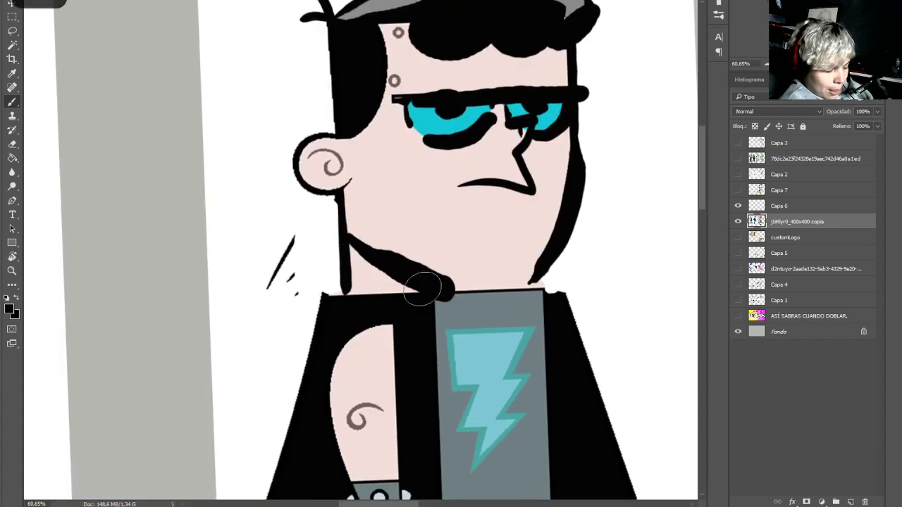
pyautogui.moveTo(338, 229)
pyautogui.mouseDown()
pyautogui.moveTo(322, 342)
pyautogui.moveTo(357, 262)
pyautogui.mouseUp()
pyautogui.moveTo(441, 292)
pyautogui.mouseDown()
pyautogui.moveTo(420, 449)
pyautogui.moveTo(353, 291)
pyautogui.moveTo(421, 322)
pyautogui.moveTo(437, 303)
pyautogui.mouseUp()
pyautogui.scroll(-5, 369, 257)
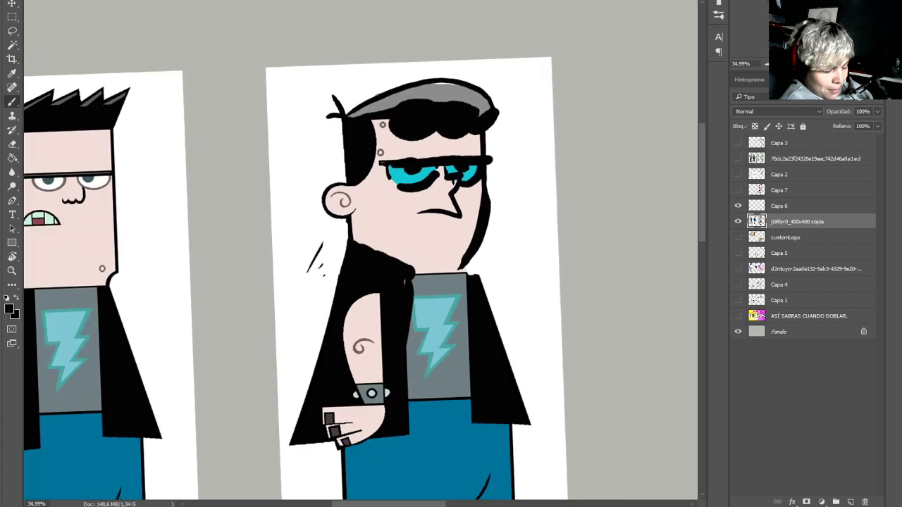
pyautogui.scroll(8, 368, 257)
pyautogui.scroll(-5, 368, 257)
pyautogui.scroll(-2, 371, 257)
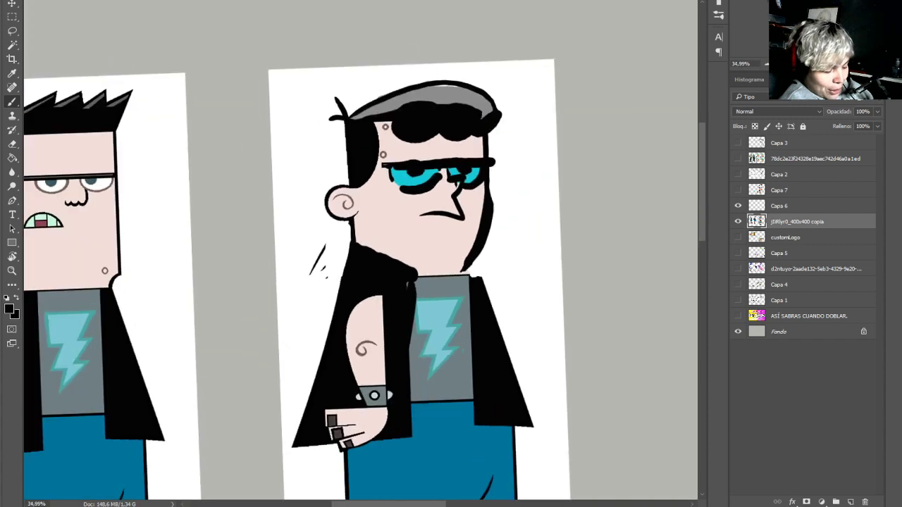
pyautogui.scroll(3, 371, 256)
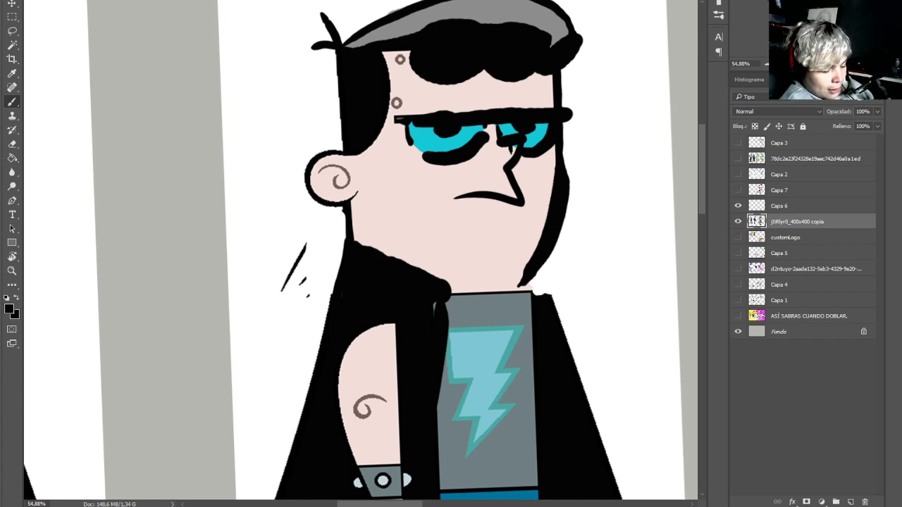
# Show the Capa 7 layer with the painted-over faces across the whole reference sheet
pyautogui.hotkey('ctrl', '-')
pyautogui.hotkey('ctrl', '-')
pyautogui.hotkey('ctrl', '-')
pyautogui.hotkey('ctrl', '-')
pyautogui.scroll(-3, 359, 253)
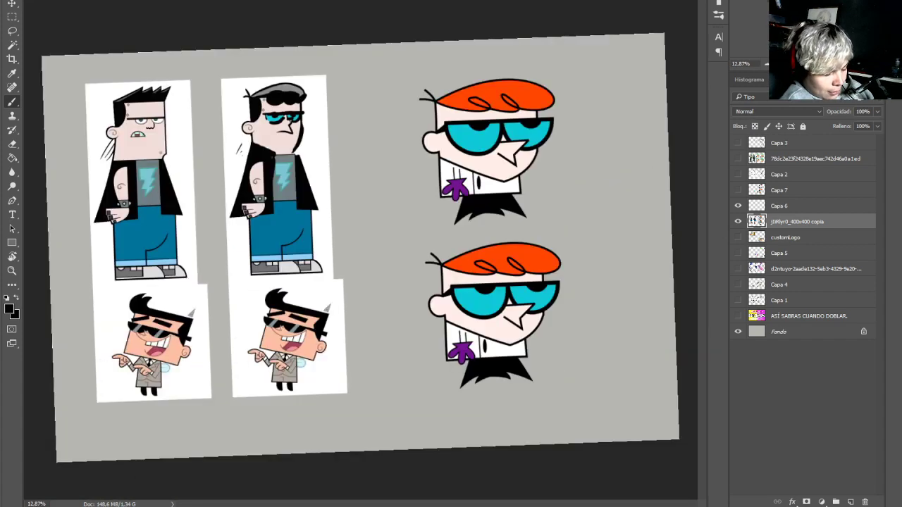
pyautogui.click(737, 190)
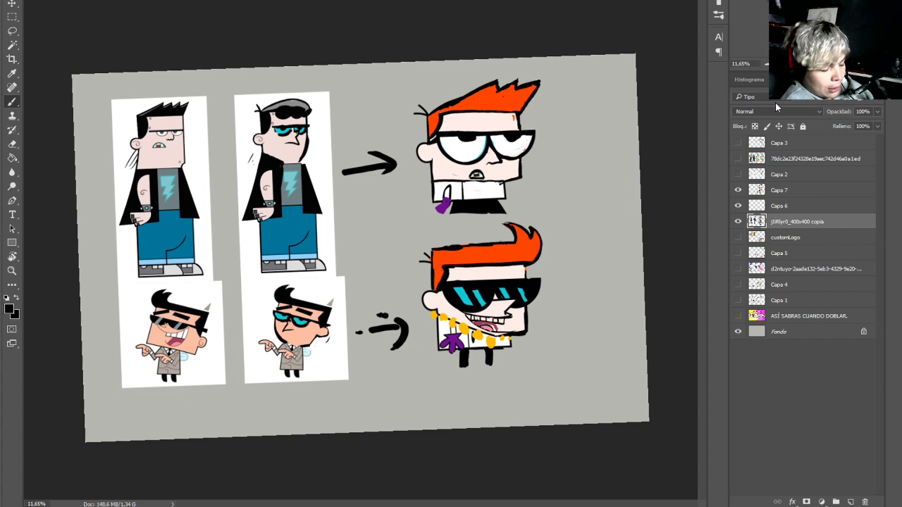
# Select the lower red-haired reference character with a rectangular marquee and move it to the lower-right corner of the canvas
pyautogui.press('m')
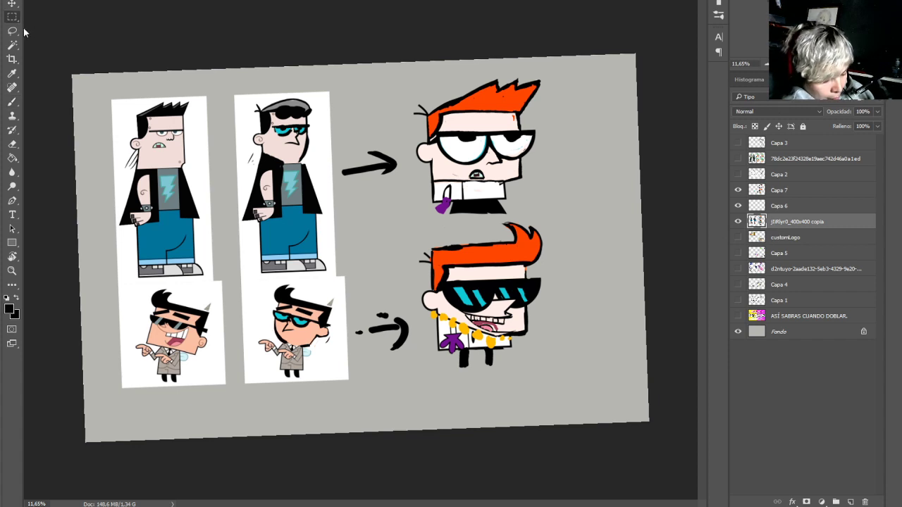
pyautogui.moveTo(575, 215); pyautogui.dragTo(417, 388)
pyautogui.moveTo(415, 224); pyautogui.dragTo(420, 264)
pyautogui.moveTo(501, 344); pyautogui.dragTo(521, 351)
pyautogui.moveTo(404, 243); pyautogui.dragTo(427, 292)
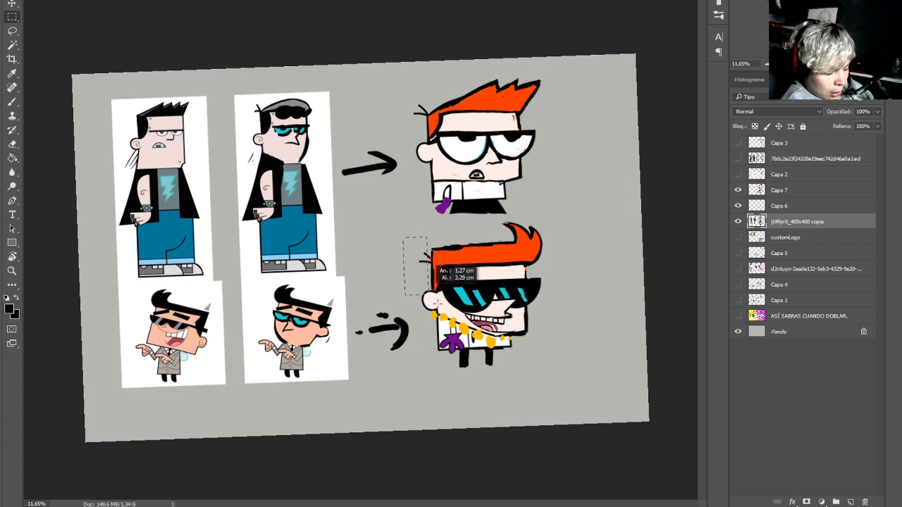
pyautogui.moveTo(458, 319); pyautogui.dragTo(547, 353)
pyautogui.moveTo(420, 285); pyautogui.dragTo(471, 323)
pyautogui.moveTo(414, 239); pyautogui.dragTo(581, 378)
pyautogui.moveTo(403, 226); pyautogui.dragTo(574, 405)
pyautogui.click(12, 4)
pyautogui.moveTo(507, 308)
pyautogui.mouseDown()
pyautogui.moveTo(529, 328)
pyautogui.moveTo(602, 348)
pyautogui.mouseUp()
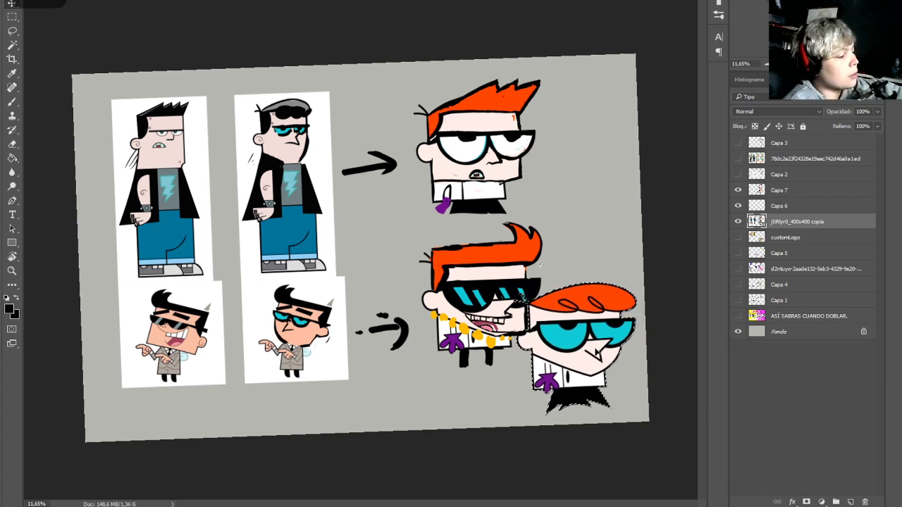
# Scale down the moved red-haired reference character with Free Transform so it sits clear beside the lower redrawing
pyautogui.press('ctrl')
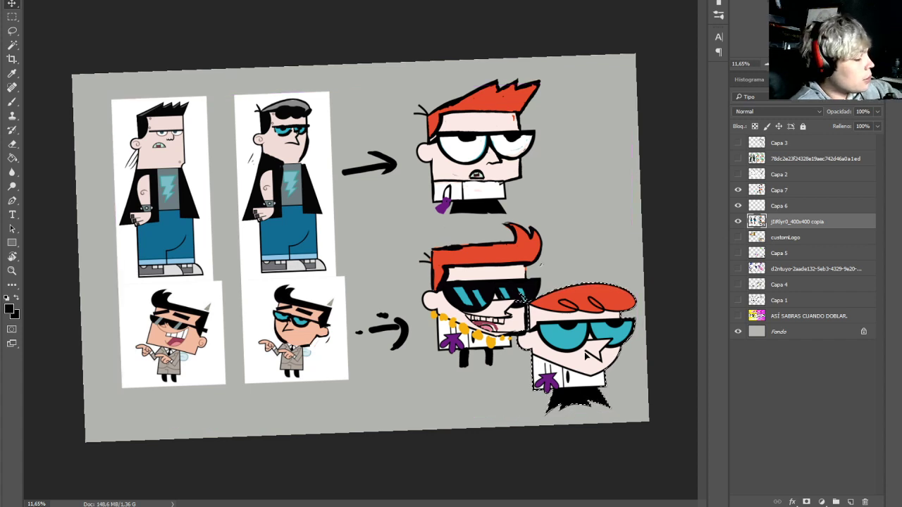
pyautogui.hotkey('ctrl', 't')
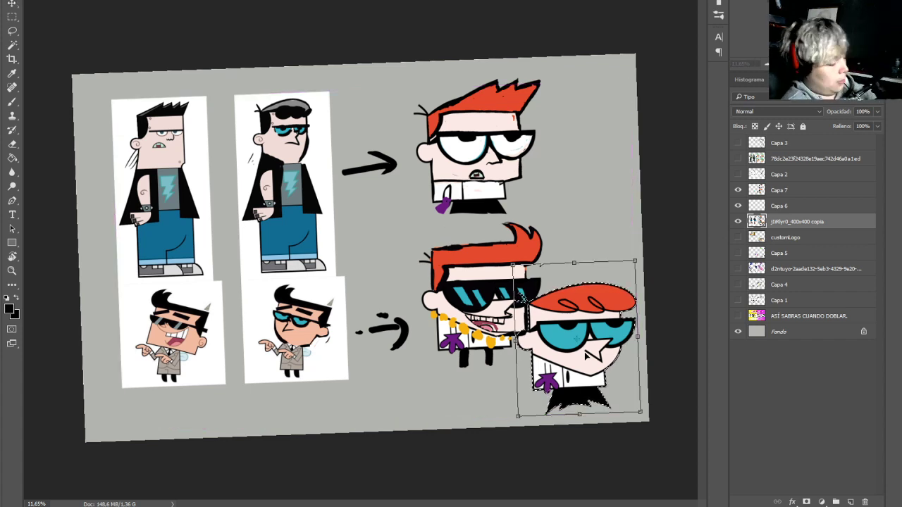
pyautogui.moveTo(634, 261); pyautogui.dragTo(611, 299)
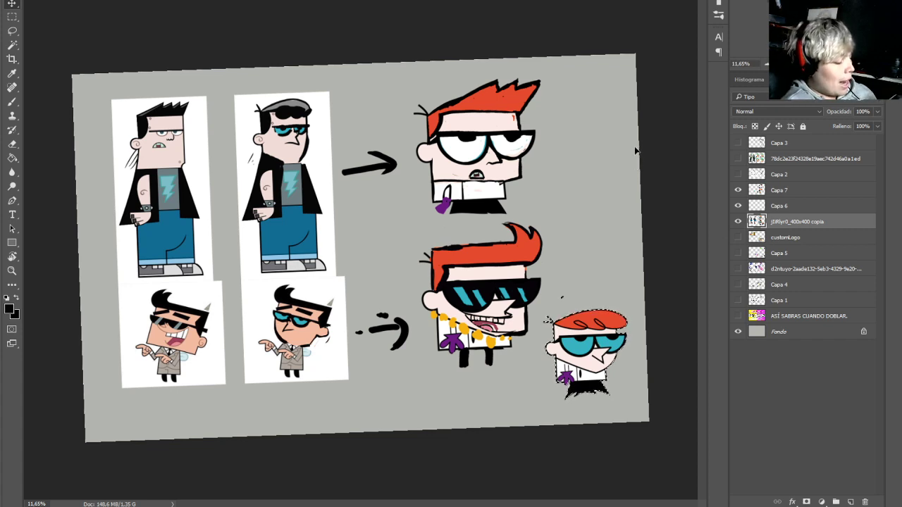
# Save the document with the redrawn characters
pyautogui.hotkey('ctrl', '+')
pyautogui.moveTo(56, 92); pyautogui.dragTo(410, 410)
pyautogui.hscroll(3, 359, 253)
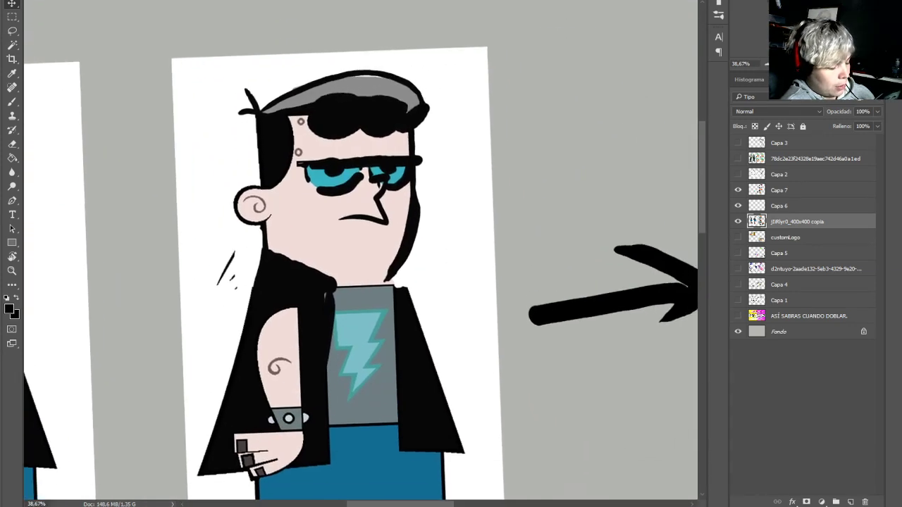
pyautogui.scroll(-4, 359, 254)
pyautogui.scroll(-7, 359, 253)
pyautogui.hscroll(-6, 359, 254)
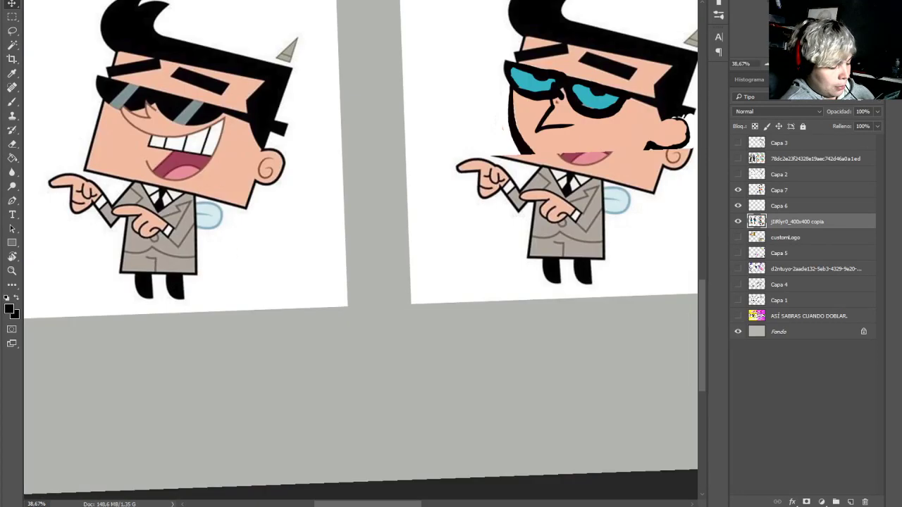
pyautogui.scroll(2, 359, 253)
pyautogui.scroll(-1, 359, 254)
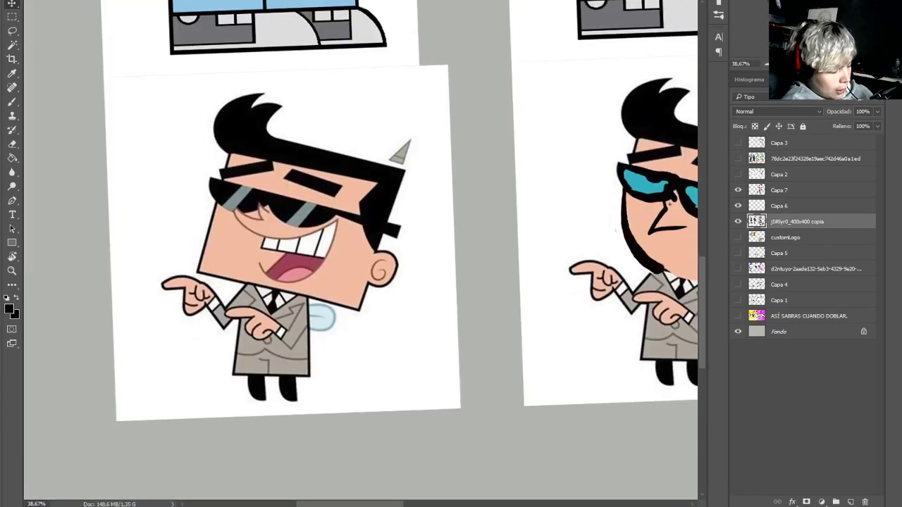
pyautogui.click(32, 1)
pyautogui.click(58, 59)
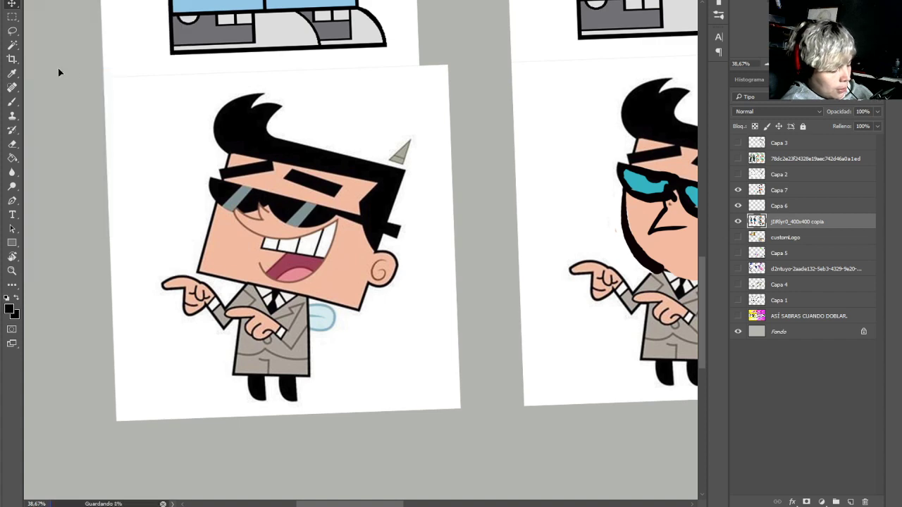
# Examine the suited character and both red-haired redrawings up close, comparing them with their original reference figures
pyautogui.hscroll(1, 359, 253)
pyautogui.hscroll(-2, 360, 253)
pyautogui.scroll(-1, 359, 253)
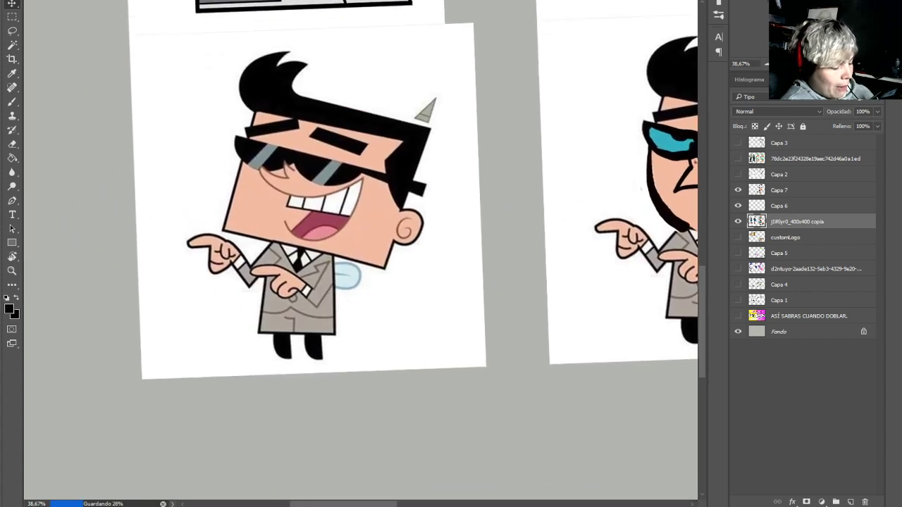
pyautogui.scroll(1, 359, 253)
pyautogui.hscroll(5, 359, 253)
pyautogui.hscroll(6, 360, 254)
pyautogui.scroll(1, 360, 254)
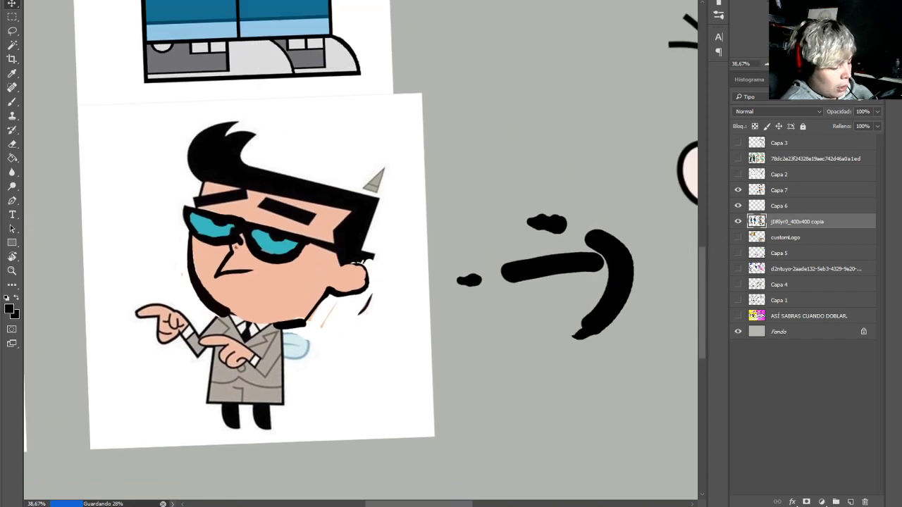
pyautogui.hscroll(7, 359, 253)
pyautogui.scroll(6, 360, 253)
pyautogui.scroll(-5, 359, 254)
pyautogui.hscroll(4, 360, 253)
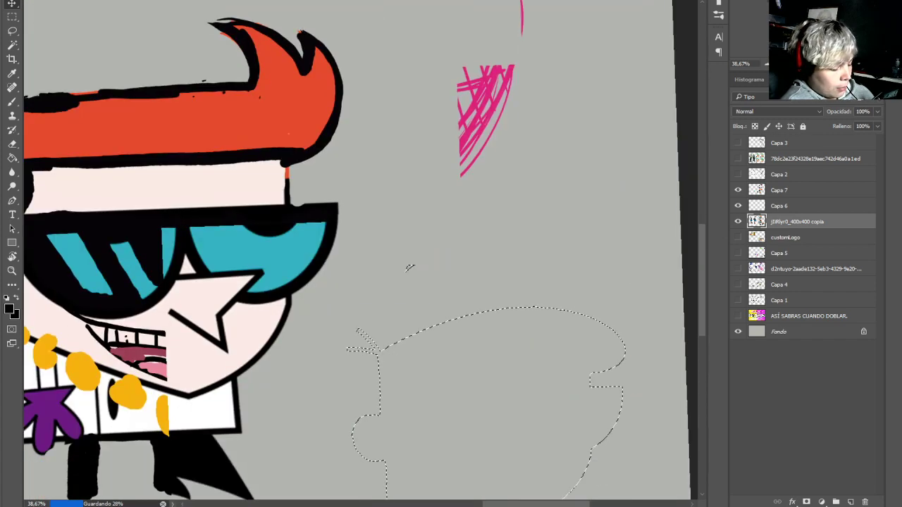
pyautogui.scroll(-6, 360, 254)
pyautogui.scroll(5, 359, 254)
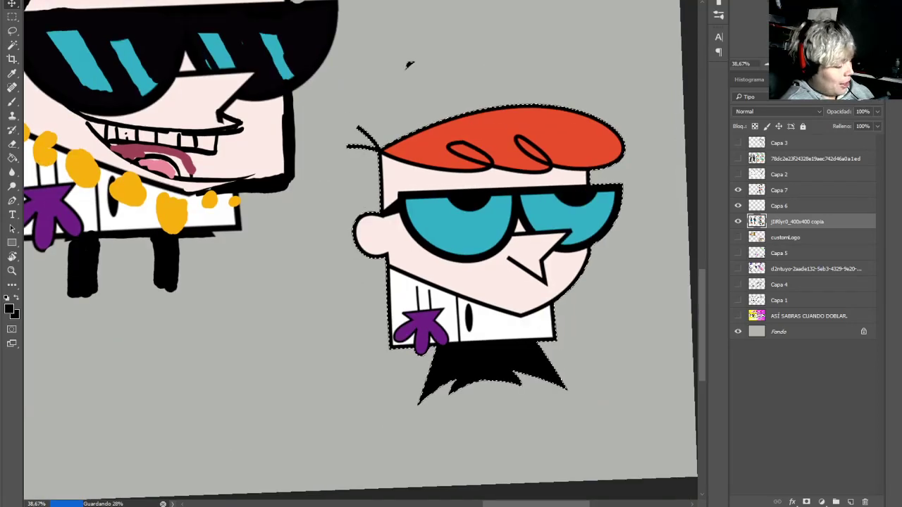
pyautogui.moveTo(409, 65); pyautogui.dragTo(687, 502)
pyautogui.scroll(2, 360, 251)
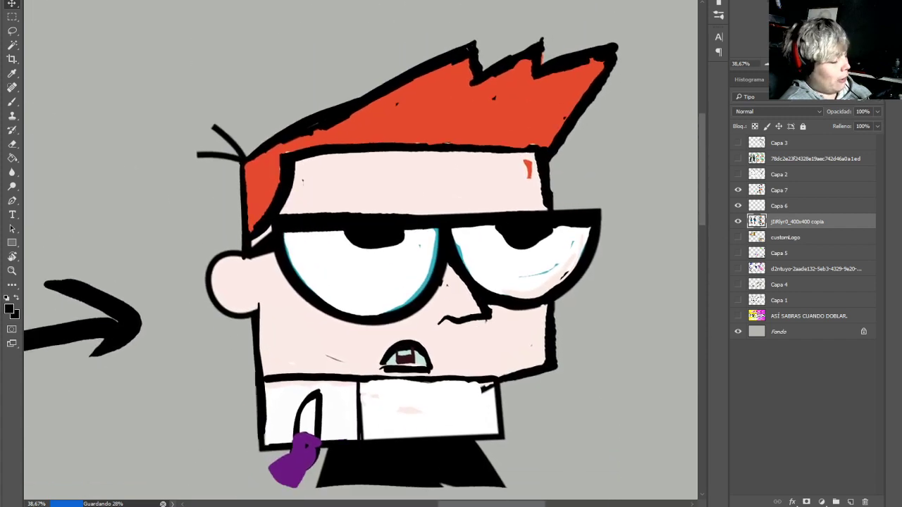
pyautogui.scroll(-1, 360, 251)
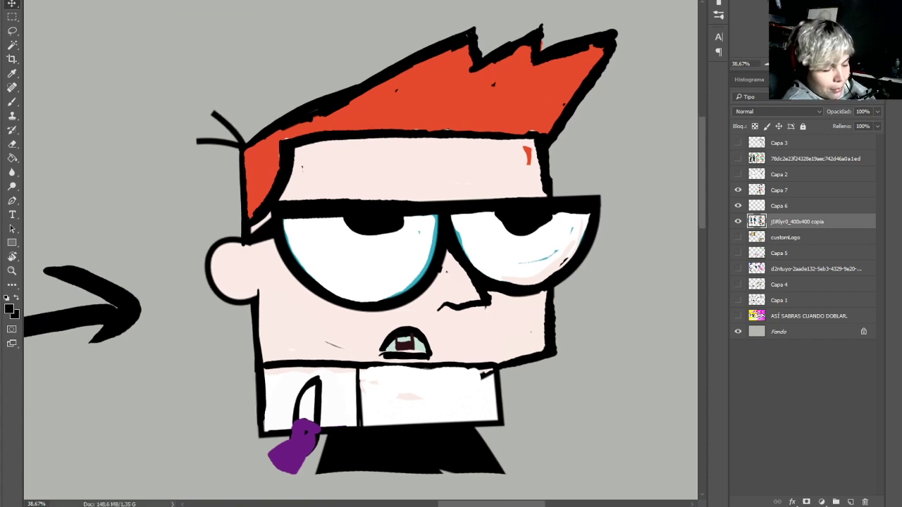
pyautogui.scroll(-6, 360, 250)
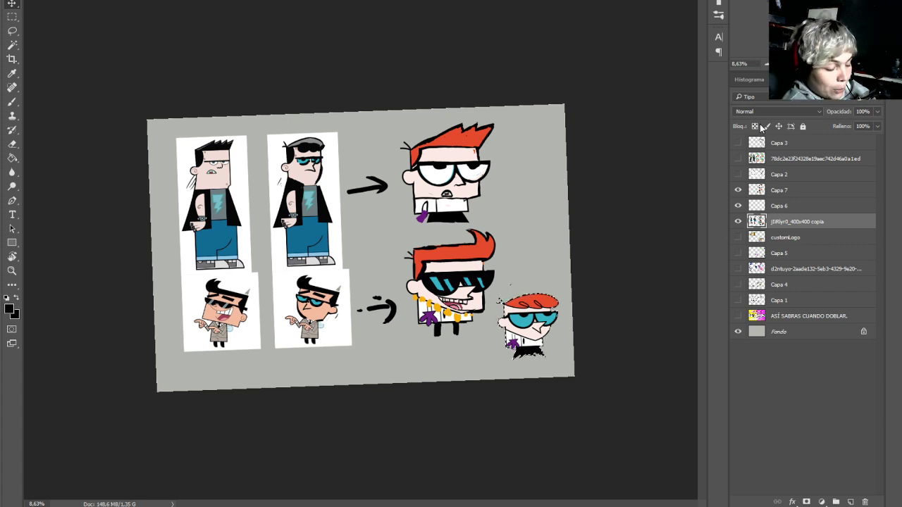
# Hide Capa 7, Capa 6 and the cartoon reference copy, show the samurai turnaround on Capa 2, and clear the selection
pyautogui.moveTo(737, 190); pyautogui.dragTo(737, 205)
pyautogui.click(737, 220)
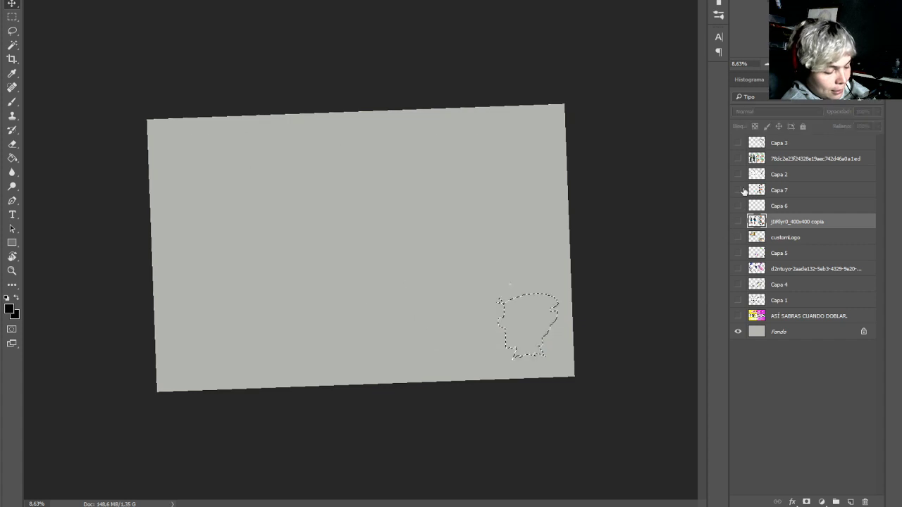
pyautogui.click(737, 174)
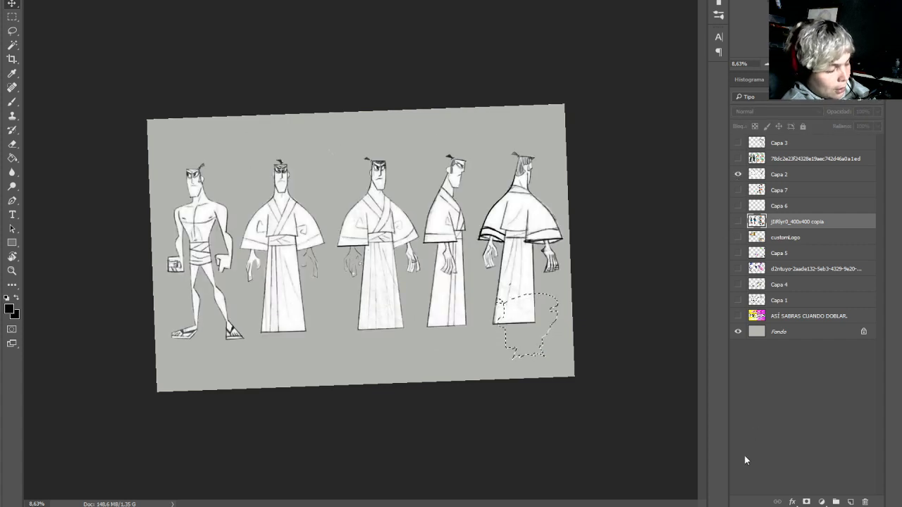
pyautogui.press('ctrl')
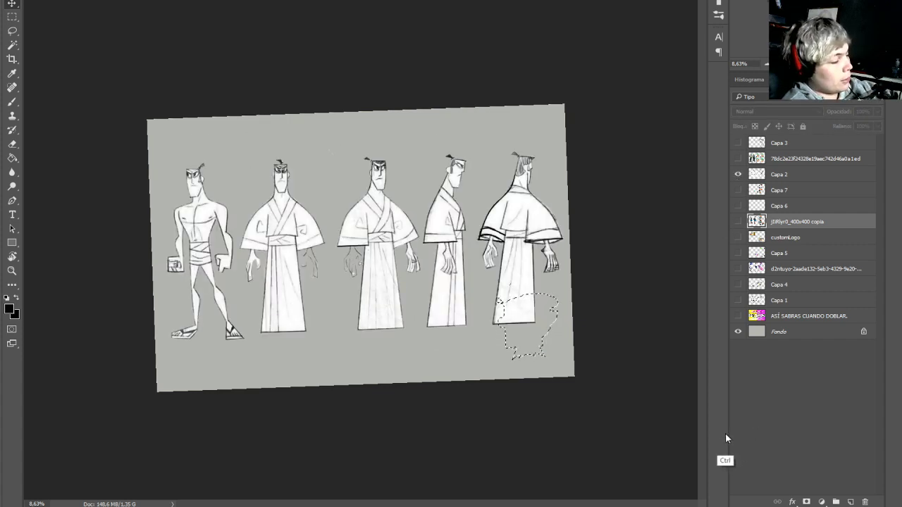
pyautogui.hotkey('ctrl', 'd')
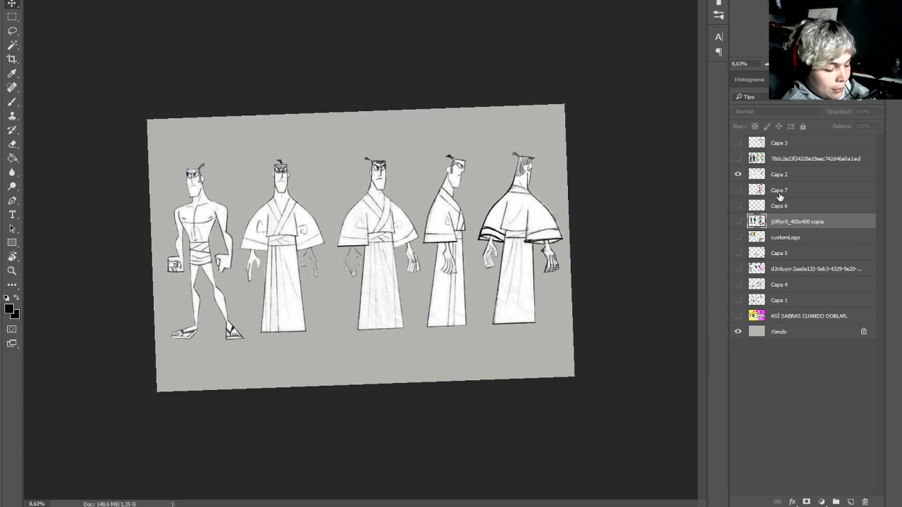
pyautogui.click(737, 191)
pyautogui.click(737, 190)
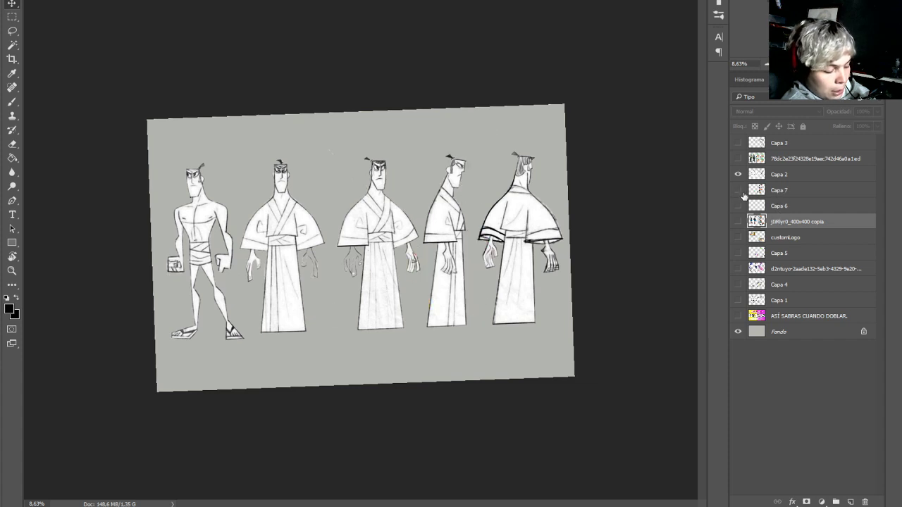
pyautogui.click(783, 193)
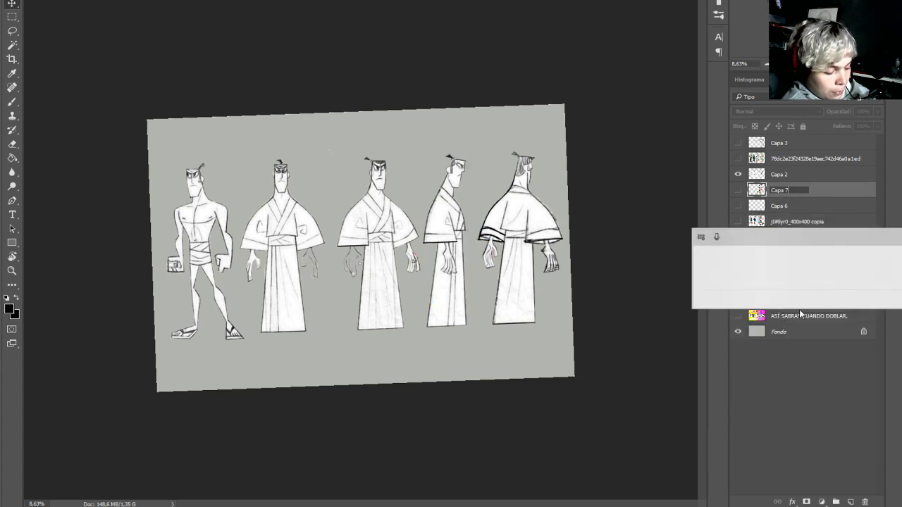
pyautogui.press('Return')
# Make Capa 2, the layer with the samurai turnaround, the active layer
pyautogui.click(792, 174)
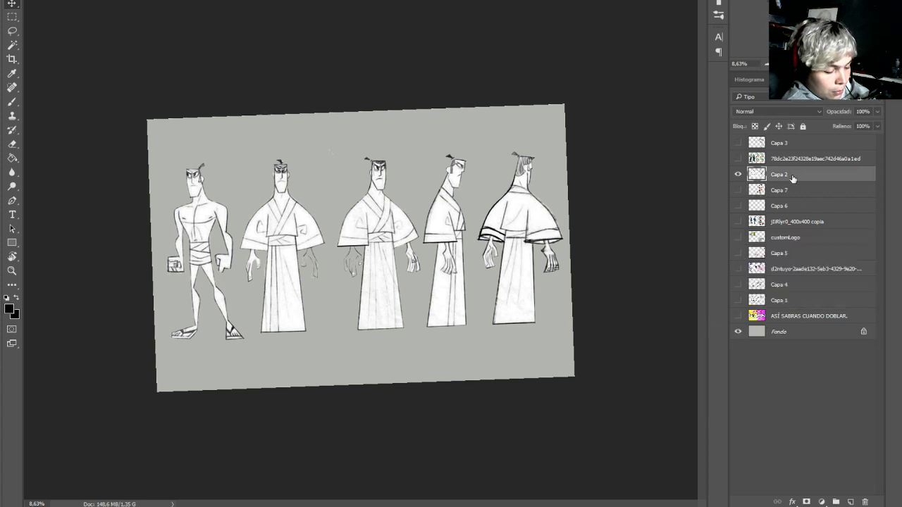
pyautogui.press('space')
pyautogui.doubleClick(785, 174)
pyautogui.press('Escape')
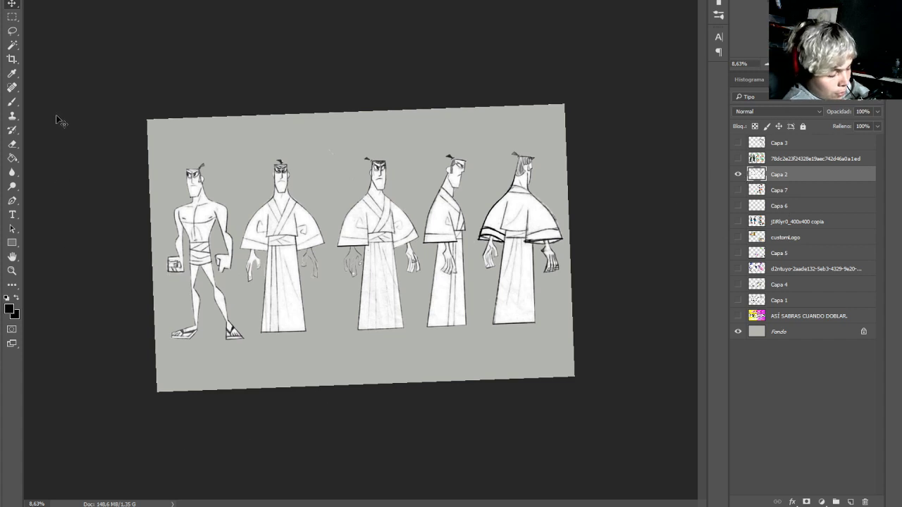
# Save a separate Photoshop copy of the document as dgbfd in the recursos folder
pyautogui.click(37, 2)
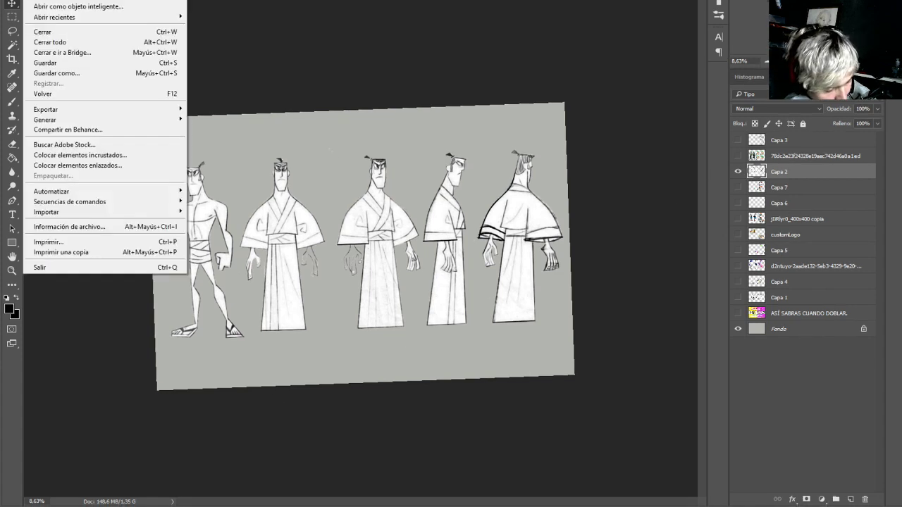
pyautogui.click(62, 74)
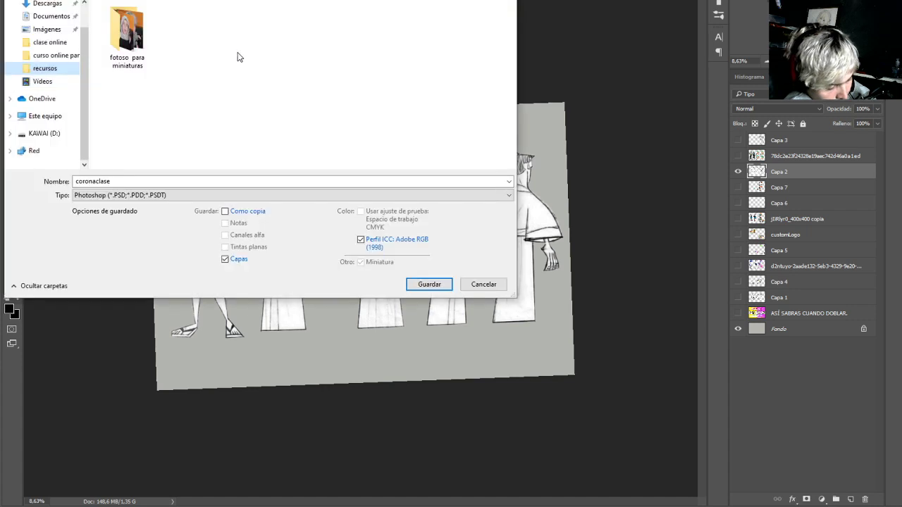
pyautogui.click(173, 182)
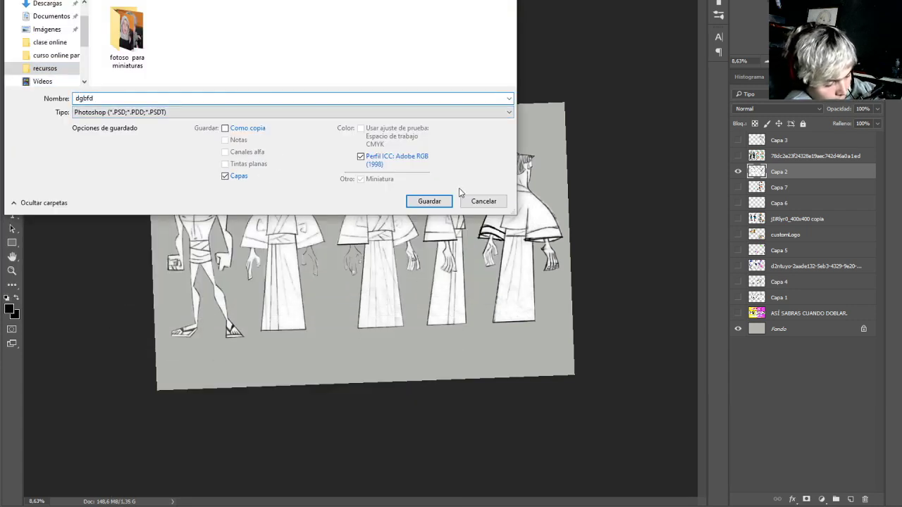
pyautogui.click(442, 205)
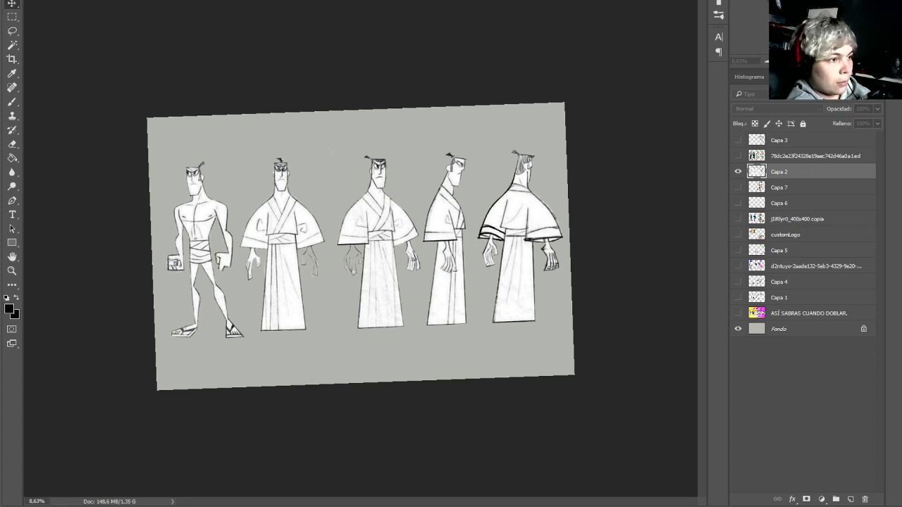
pyautogui.hotkey('ctrl', 's')
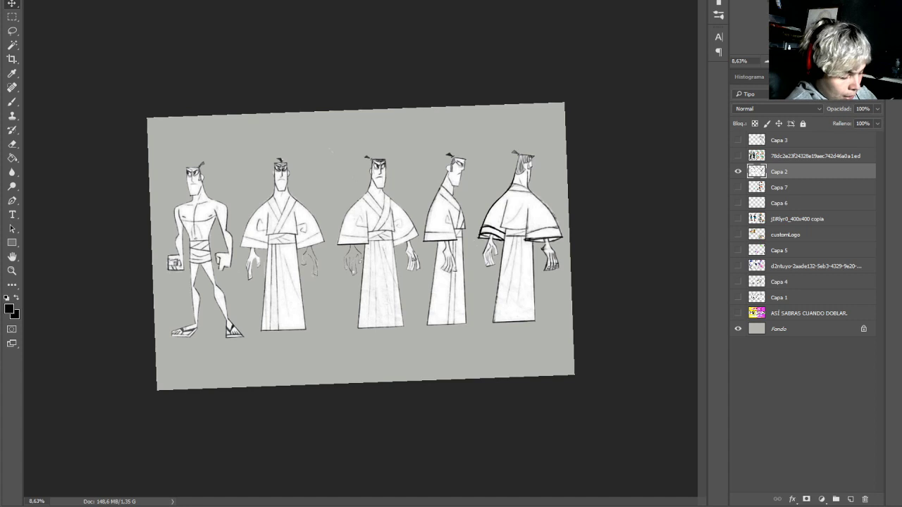
# Examine the samurai turnaround up close, from the robed front, profile and back views to the bare-chested figure
pyautogui.scroll(3, 360, 245)
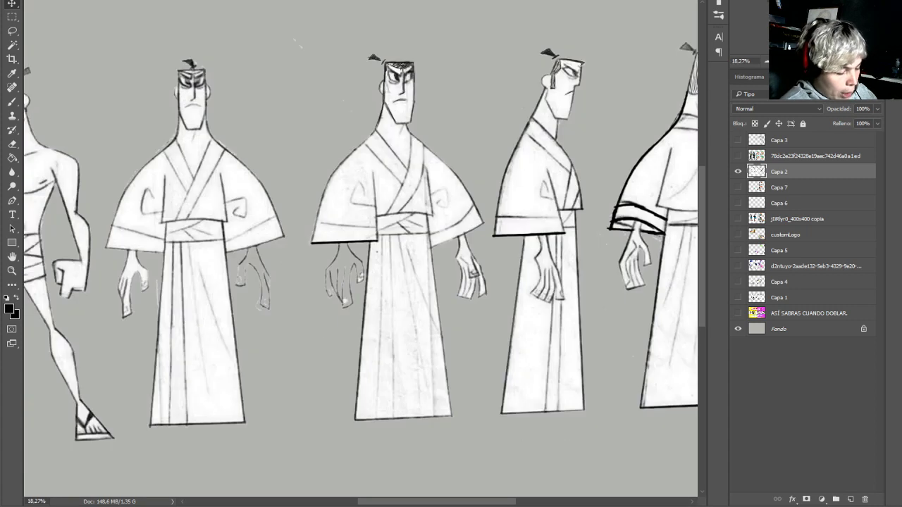
pyautogui.hotkey('ctrl', '+')
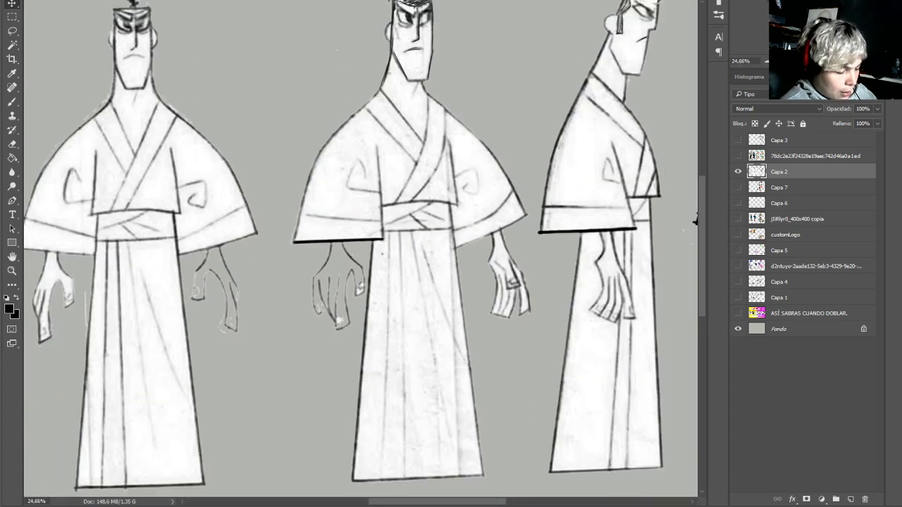
pyautogui.hscroll(-1, 360, 249)
pyautogui.hscroll(-1, 487, 487)
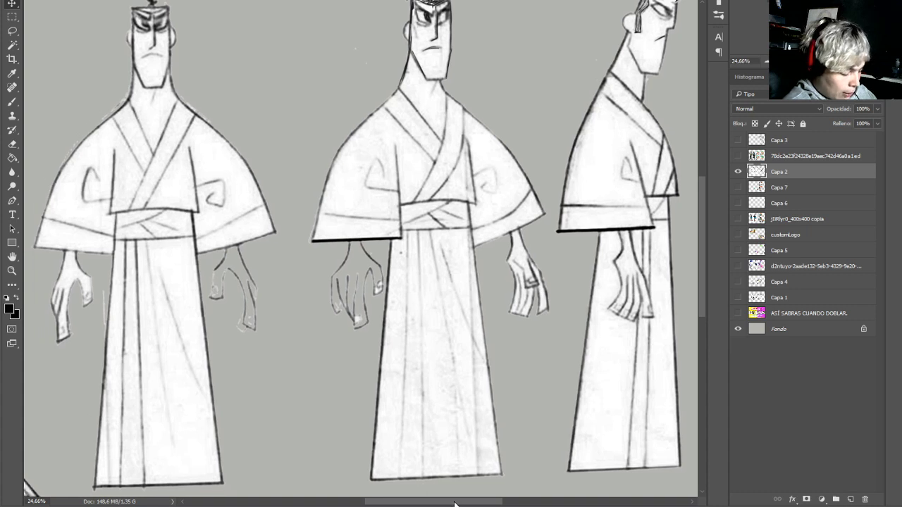
pyautogui.click(518, 504)
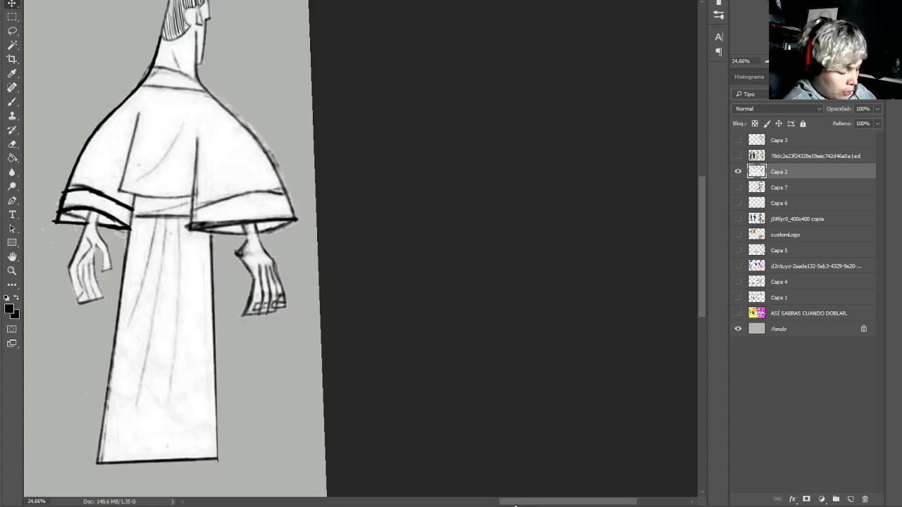
pyautogui.moveTo(515, 504); pyautogui.dragTo(468, 503)
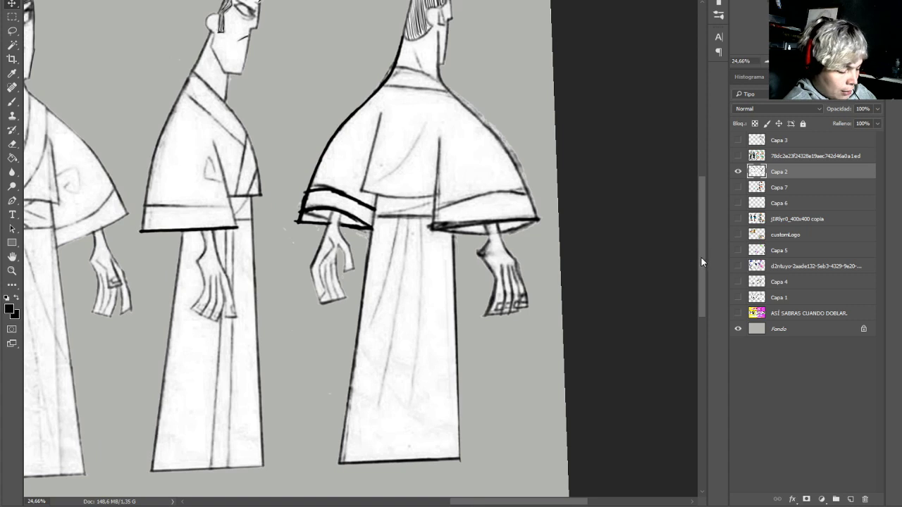
pyautogui.moveTo(701, 257); pyautogui.dragTo(703, 238)
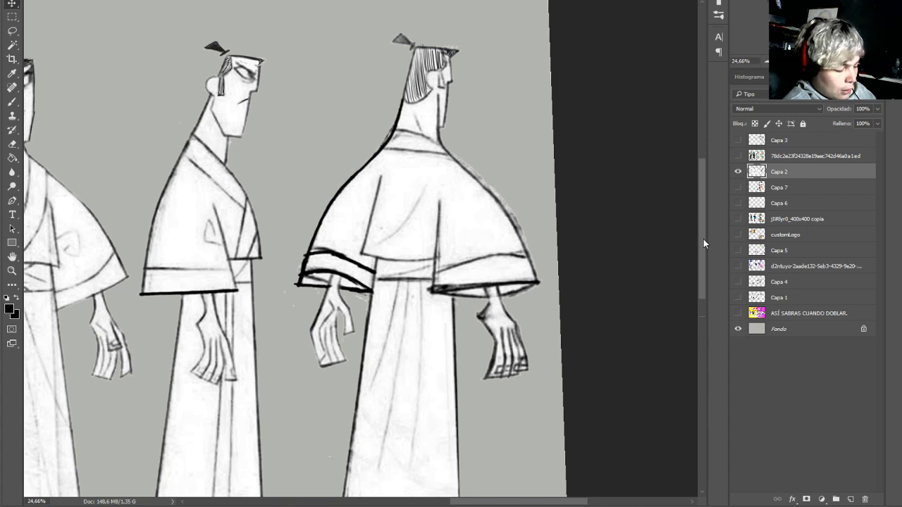
pyautogui.moveTo(703, 239); pyautogui.dragTo(703, 237)
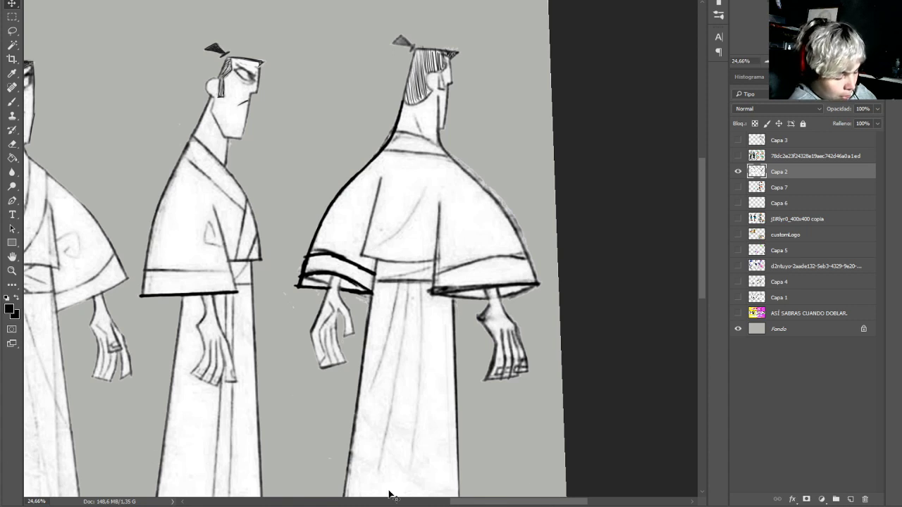
pyautogui.moveTo(504, 501); pyautogui.dragTo(374, 493)
pyautogui.moveTo(396, 492); pyautogui.dragTo(310, 483)
pyautogui.scroll(1, 320, 176)
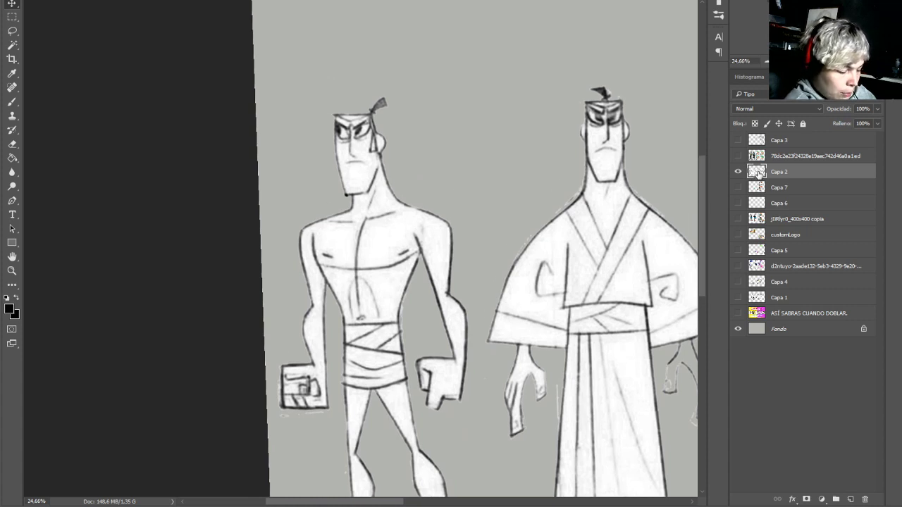
# Paint across the bare-chested samurai's lower face on Capa 2 with the Brush in the sampled background grey
pyautogui.scroll(10, 361, 246)
pyautogui.scroll(6, 361, 248)
pyautogui.hscroll(-2, 361, 247)
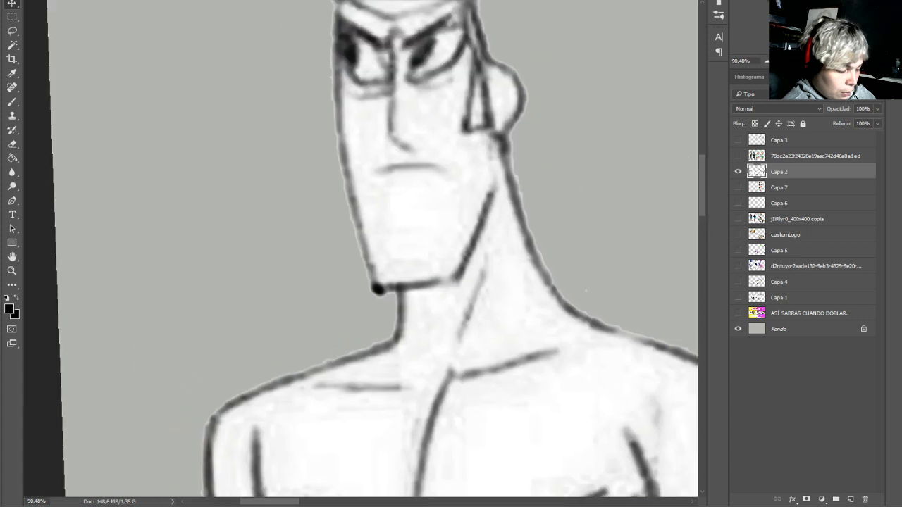
pyautogui.scroll(-1, 361, 248)
pyautogui.scroll(4, 360, 248)
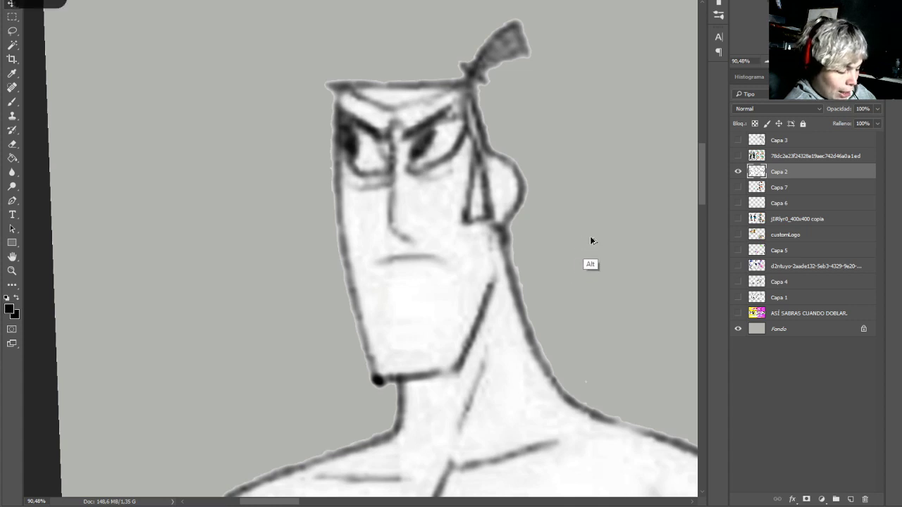
pyautogui.click(21, 102)
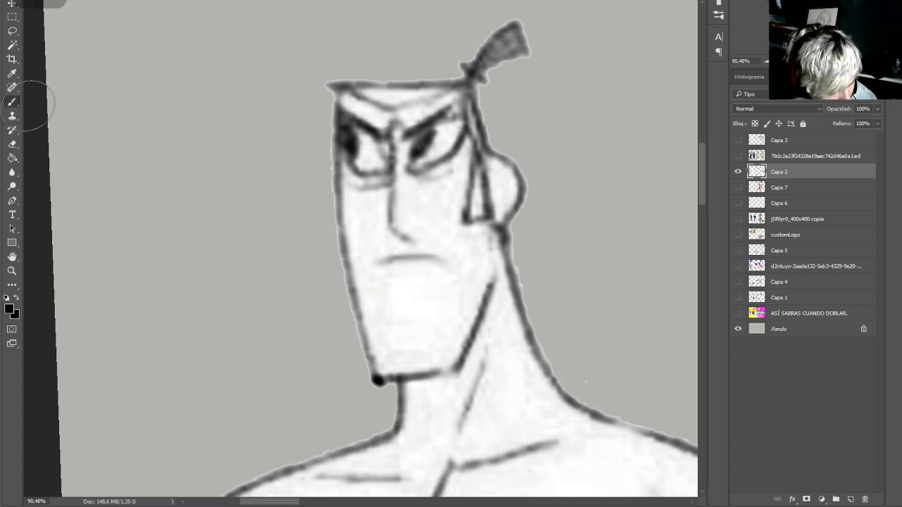
pyautogui.keyDown('alt'); pyautogui.click(606, 212); pyautogui.keyUp('alt')
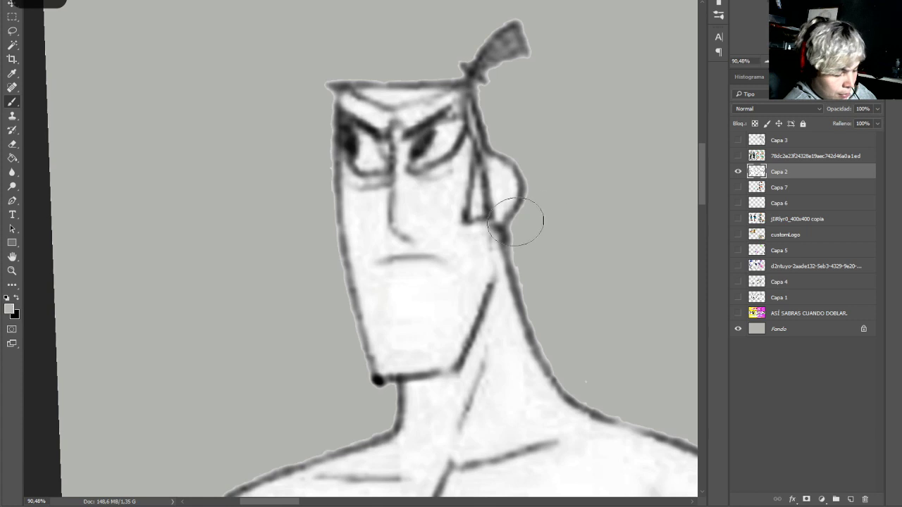
pyautogui.moveTo(353, 297); pyautogui.dragTo(364, 305)
pyautogui.click(393, 312)
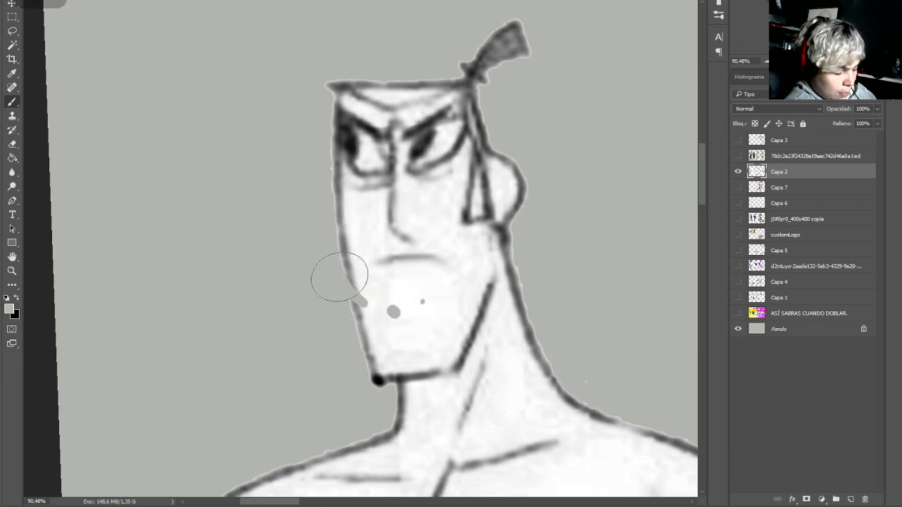
pyautogui.moveTo(341, 276)
pyautogui.mouseDown()
pyautogui.moveTo(353, 293)
pyautogui.moveTo(423, 307)
pyautogui.moveTo(377, 302)
pyautogui.mouseUp()
pyautogui.rightClick(544, 235)
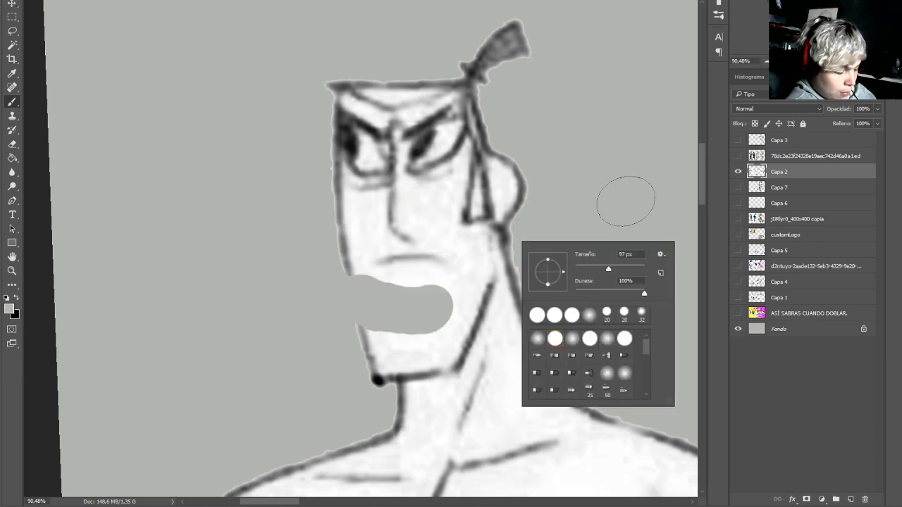
# Delete the layers from Capa 7 through Capa 1, plus the ASÍ SABRAS CUANDO DOBLAR layer
pyautogui.click(788, 185)
pyautogui.click(778, 190)
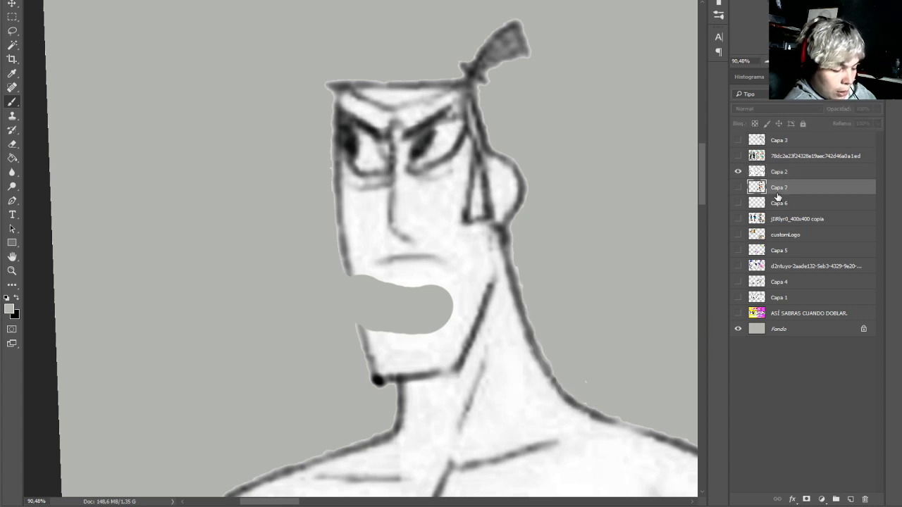
pyautogui.keyDown('shift'); pyautogui.click(781, 297); pyautogui.keyUp('shift')
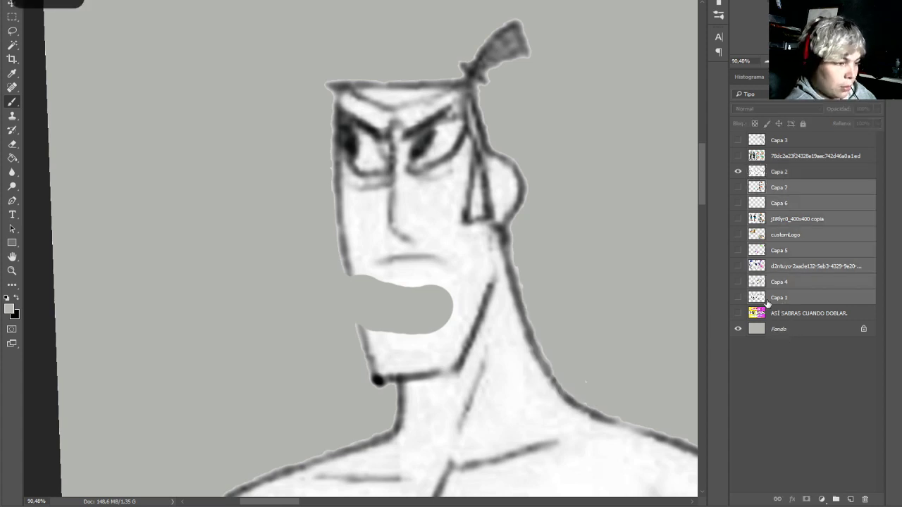
pyautogui.press('Delete')
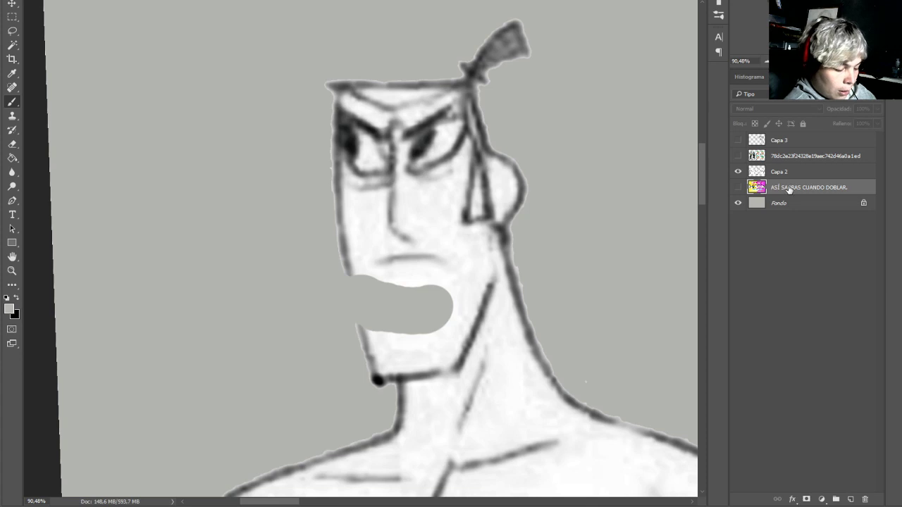
pyautogui.press('Delete')
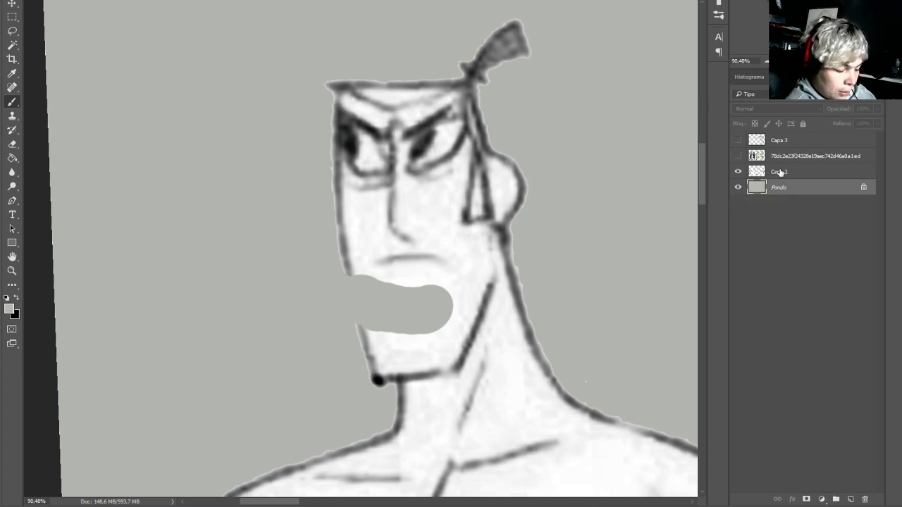
# Paint more background grey along the samurai's jaw on Capa 2, and briefly hide and show the layer
pyautogui.doubleClick(780, 173)
pyautogui.click(358, 291)
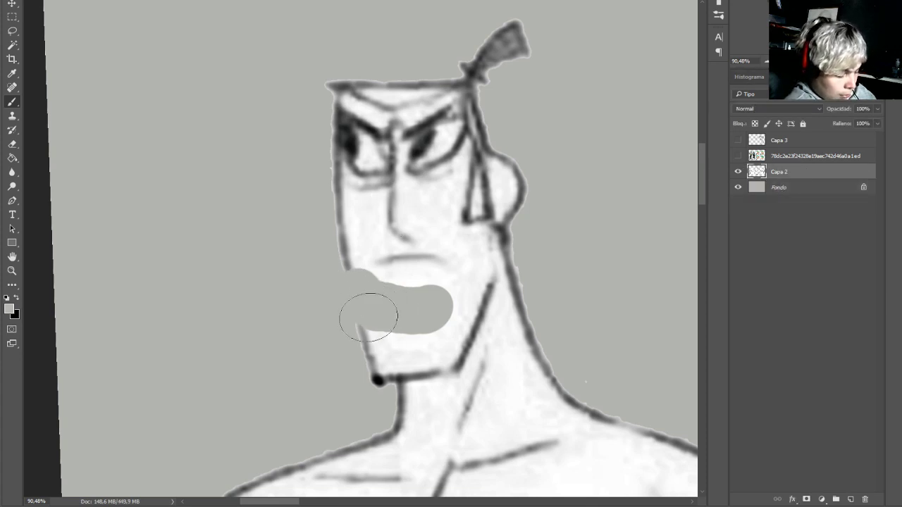
pyautogui.moveTo(378, 346); pyautogui.dragTo(362, 357)
pyautogui.click(737, 172)
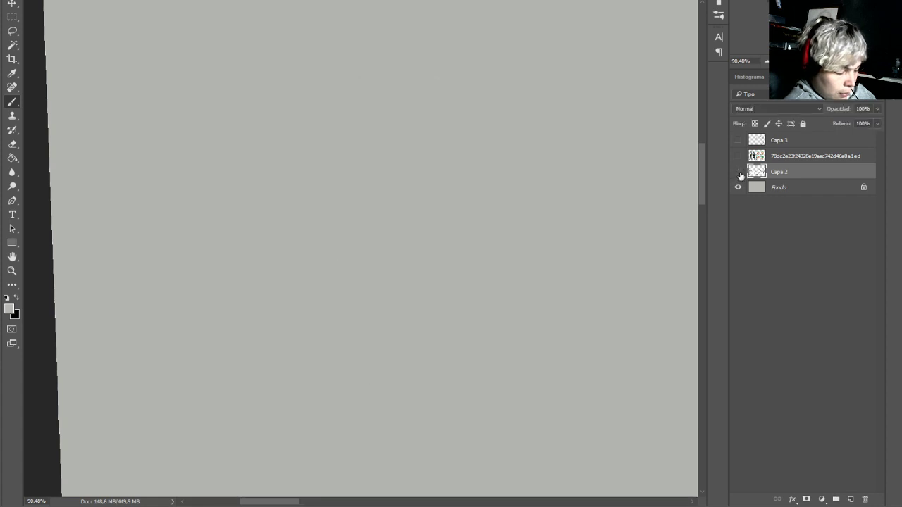
pyautogui.click(738, 172)
# Undo the layer deletions and all the grey brush marks on the samurai's face
pyautogui.hotkey('ctrl', 'z')
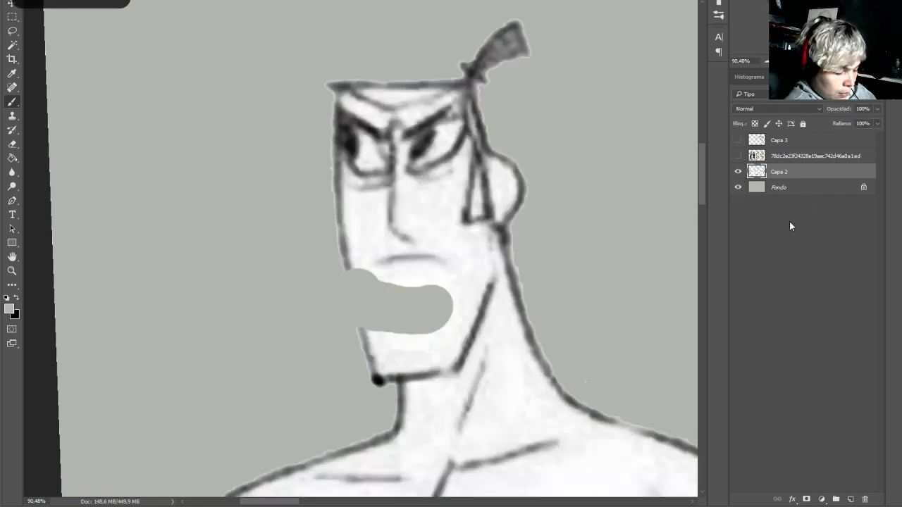
pyautogui.hotkey('ctrl', 'alt', 'z')
pyautogui.hotkey('ctrl', 'alt', 'z')
pyautogui.hotkey('ctrl', 'alt', 'z')
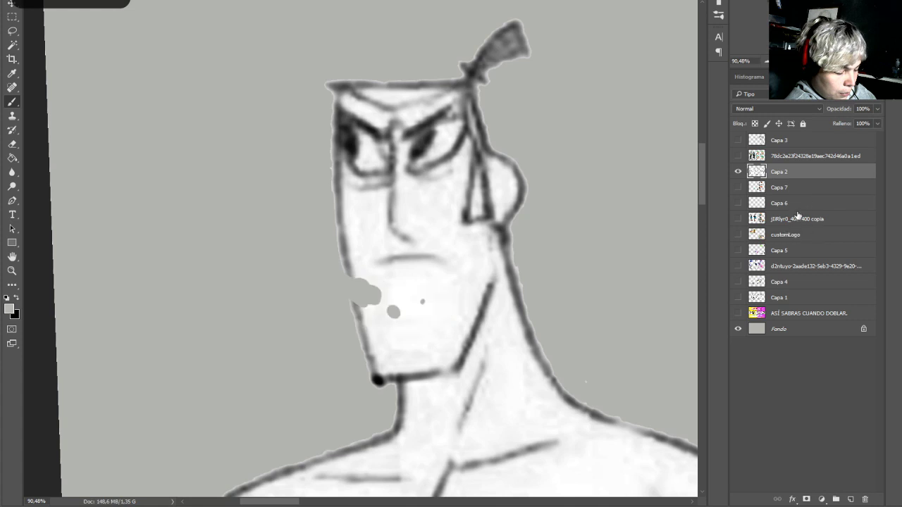
pyautogui.hotkey('ctrl', 'z')
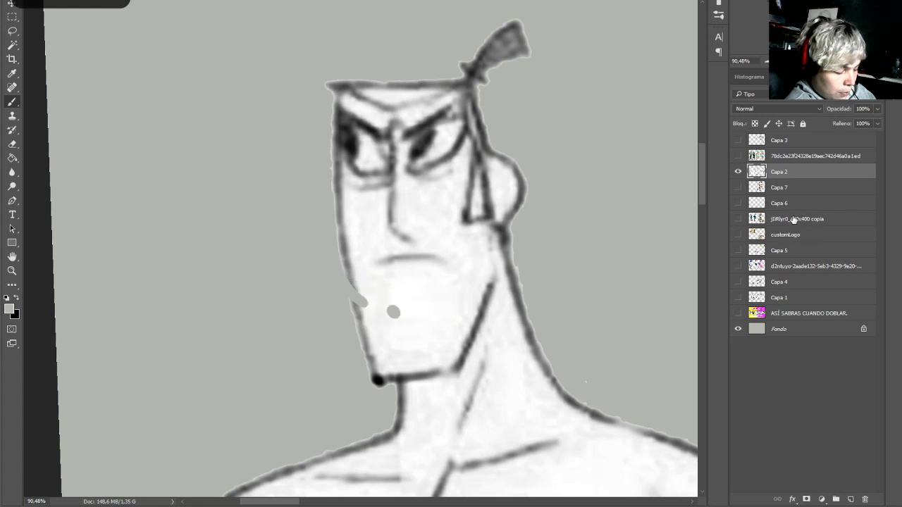
pyautogui.hotkey('ctrl', 'z')
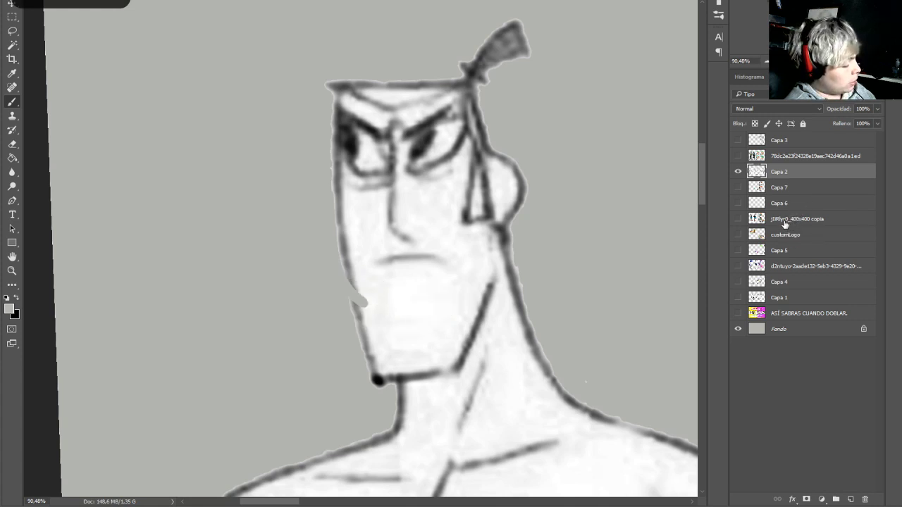
pyautogui.hotkey('ctrl', 'z')
pyautogui.doubleClick(774, 188)
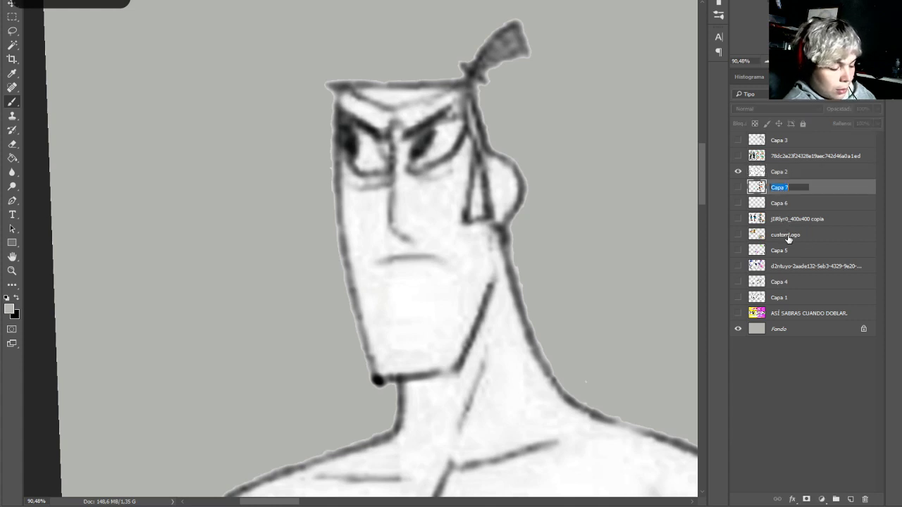
pyautogui.doubleClick(785, 302)
pyautogui.doubleClick(788, 314)
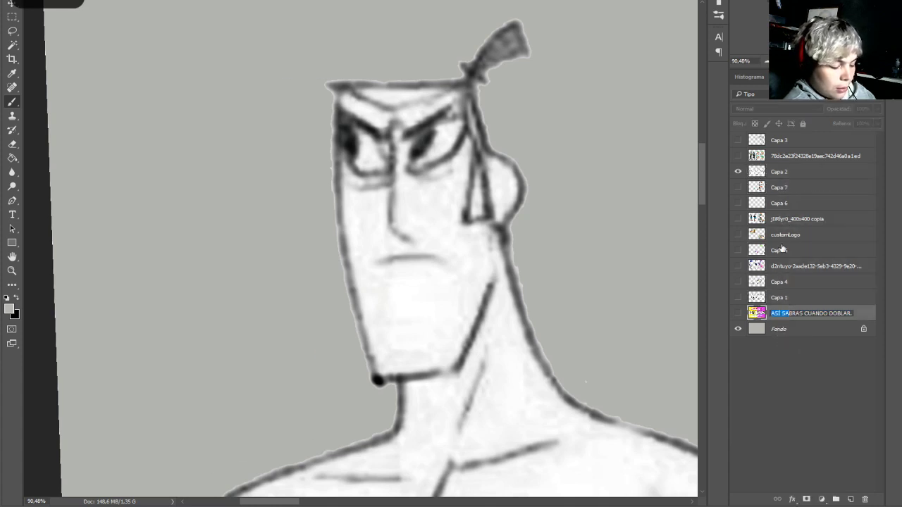
pyautogui.click(768, 187)
pyautogui.doubleClick(764, 187)
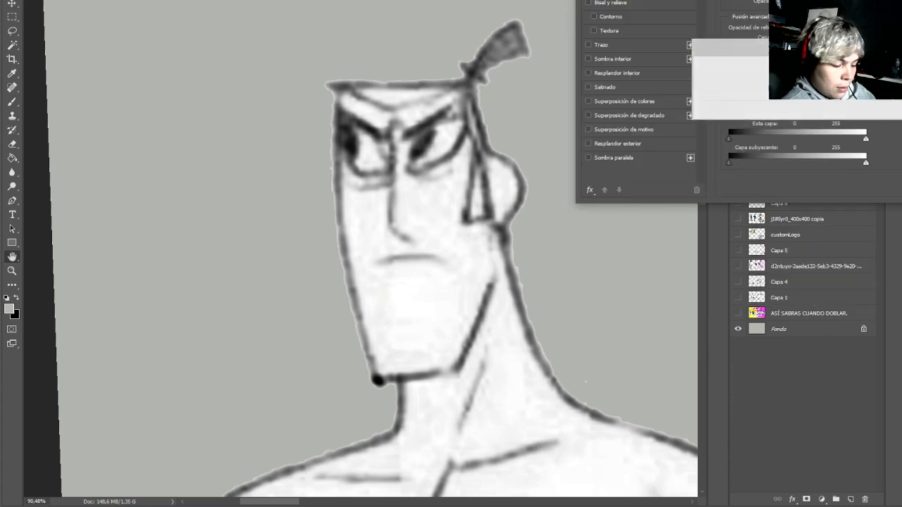
pyautogui.press('Escape')
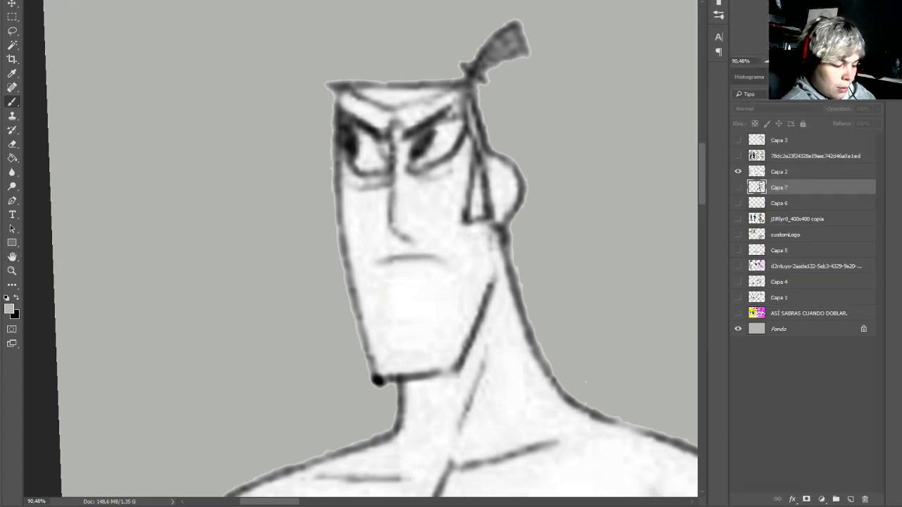
pyautogui.doubleClick(759, 187)
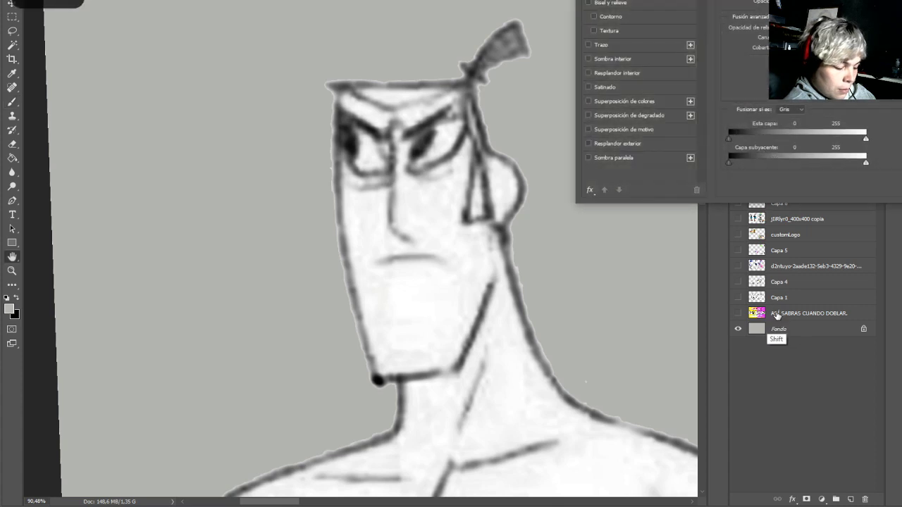
pyautogui.press('Escape')
pyautogui.hotkey('ctrl', 'f')
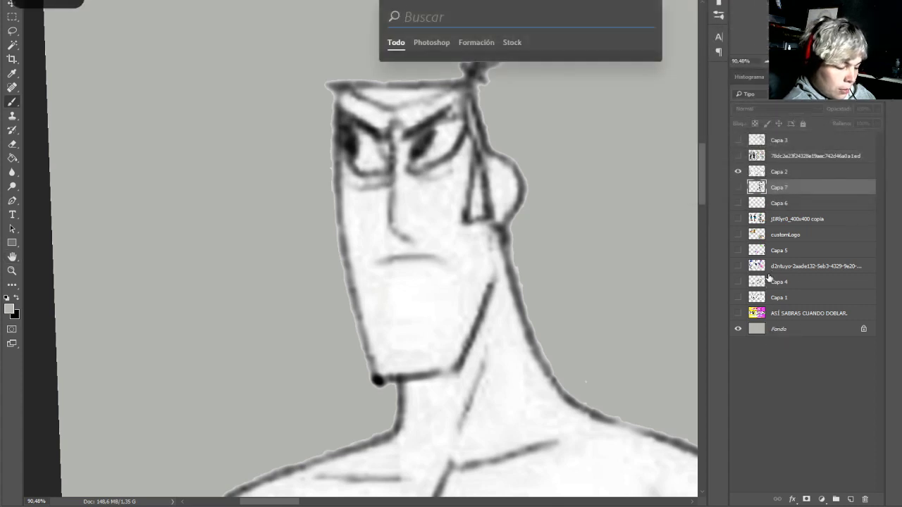
pyautogui.keyDown('shift'); pyautogui.doubleClick(779, 302); pyautogui.keyUp('shift')
pyautogui.doubleClick(782, 317)
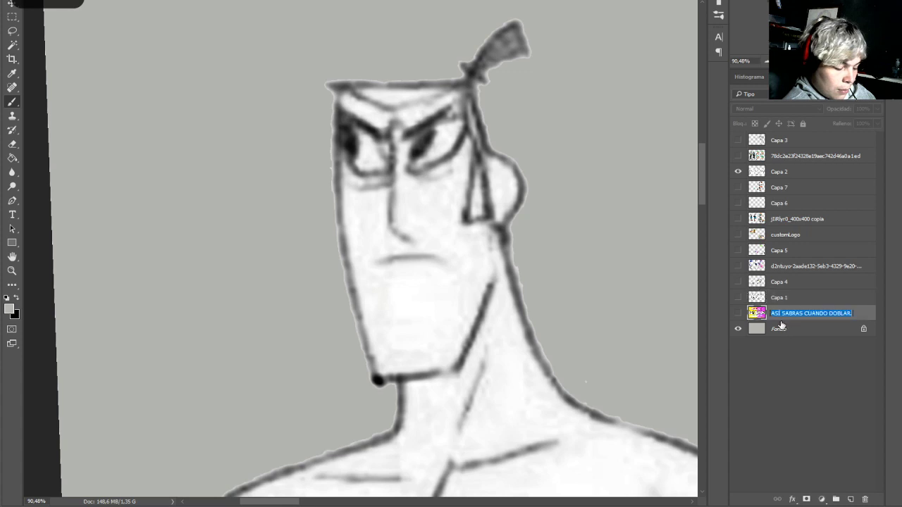
# Delete the layers from Capa 7 through ASÍ SABRAS CUANDO DOBLAR
pyautogui.keyDown('shift'); pyautogui.click(761, 188); pyautogui.keyUp('shift')
pyautogui.doubleClick(758, 202)
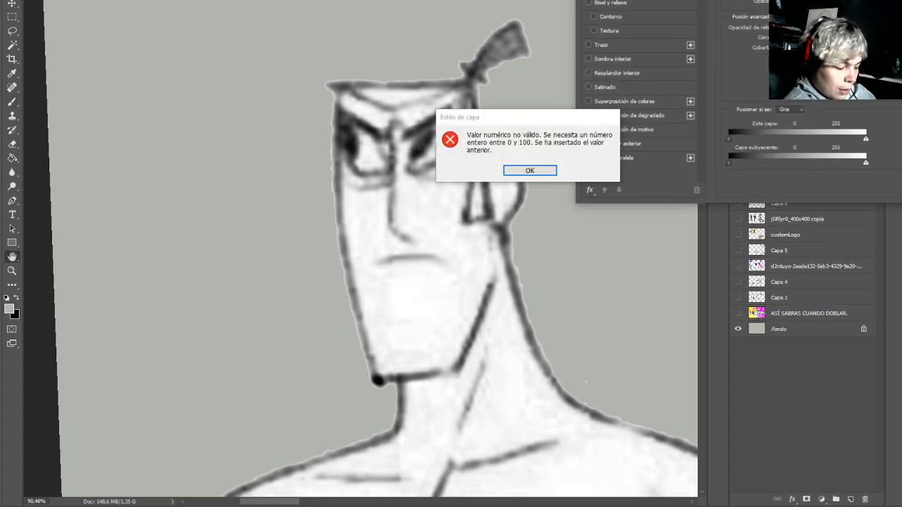
pyautogui.click(539, 169)
pyautogui.press('Escape')
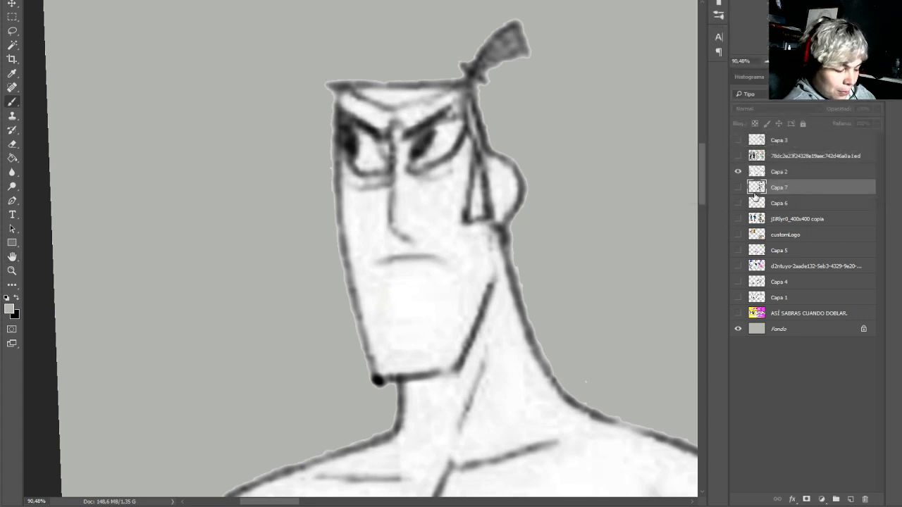
pyautogui.keyDown('shift'); pyautogui.click(747, 317); pyautogui.keyUp('shift')
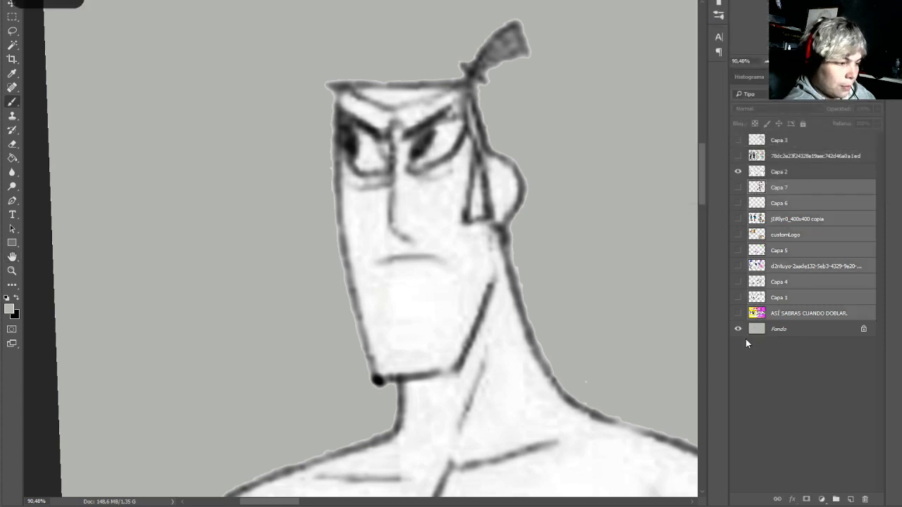
pyautogui.press('Delete')
# Add two new empty layers directly above Capa 2
pyautogui.click(775, 172)
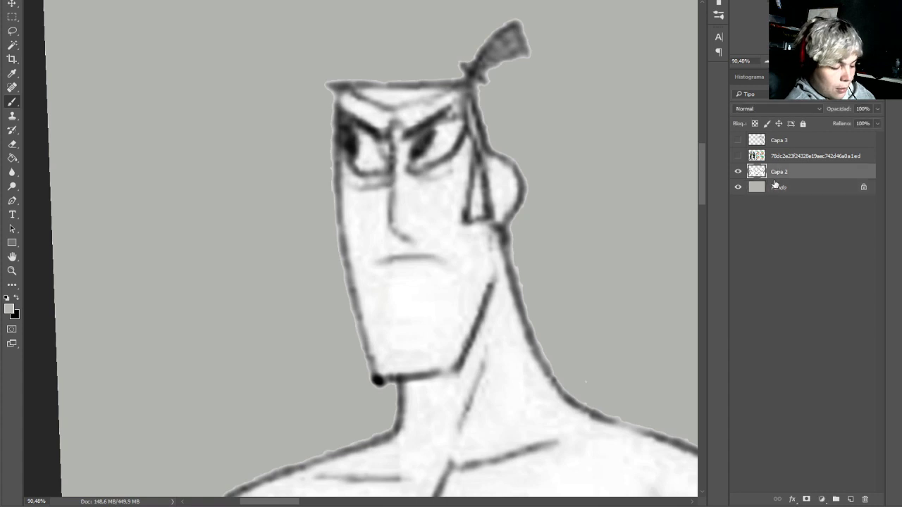
pyautogui.click(851, 499)
pyautogui.click(851, 499)
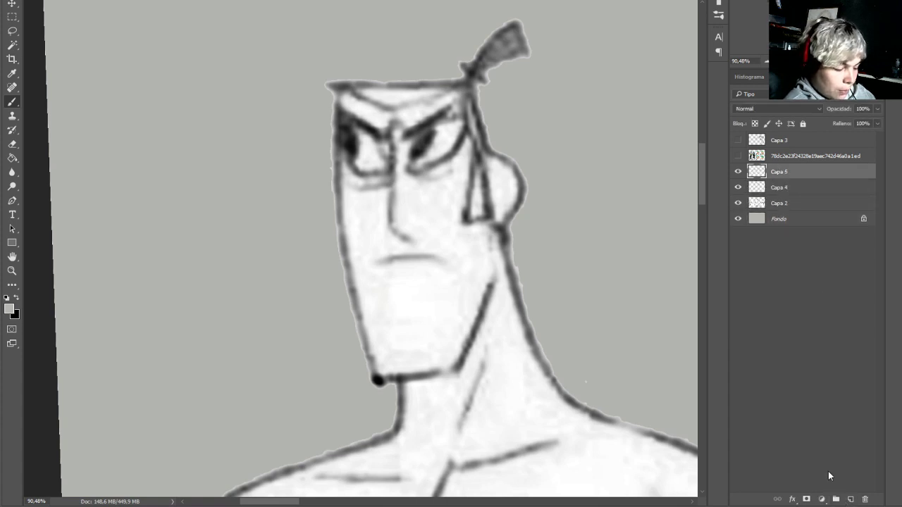
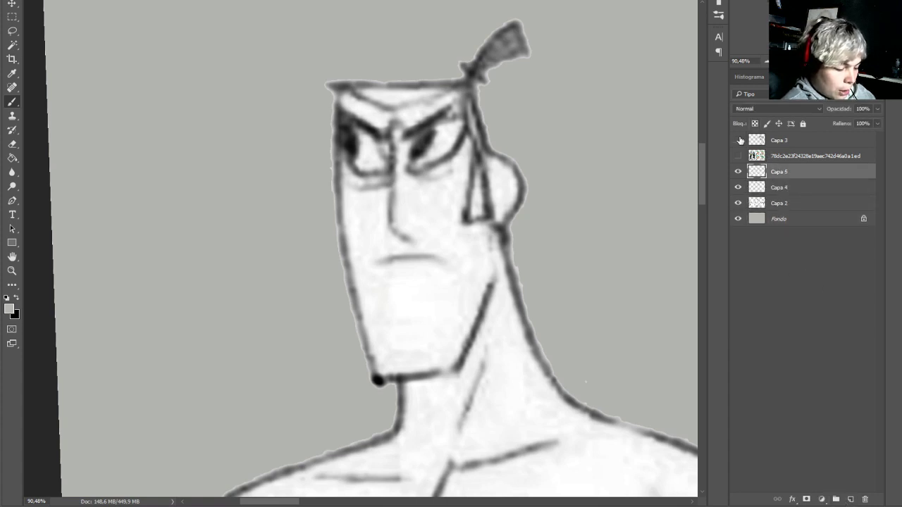
pyautogui.doubleClick(779, 172)
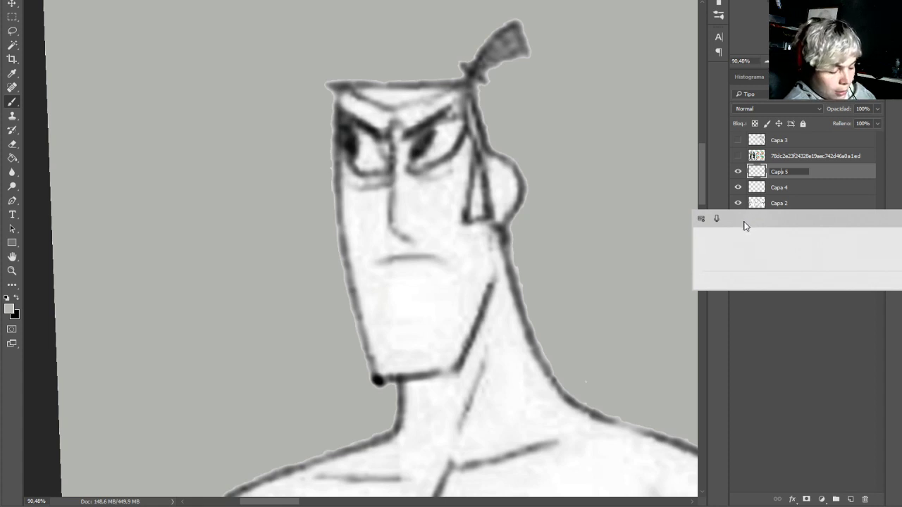
# Paint over the bare-chested samurai's jaw and chin on Capa 5 with the Brush in the sampled background grey
pyautogui.press('alt')
pyautogui.keyDown('alt'); pyautogui.click(329, 244); pyautogui.keyUp('alt')
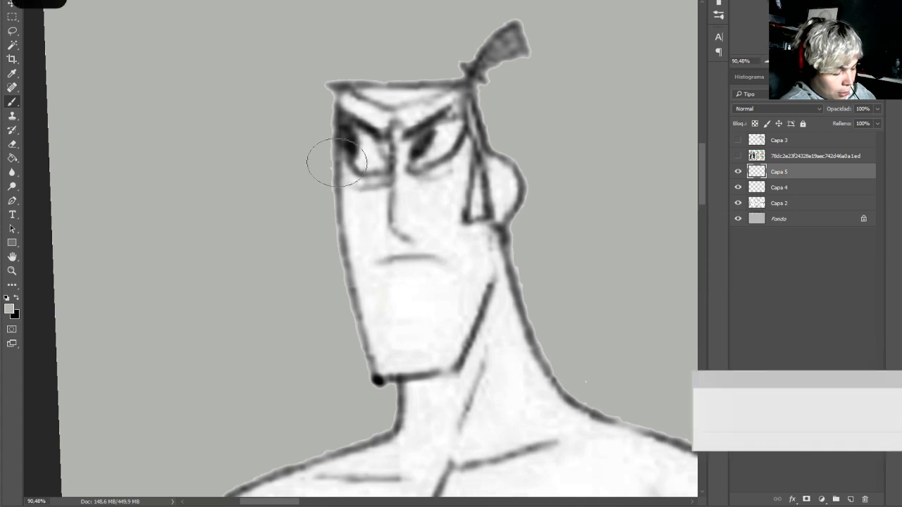
pyautogui.moveTo(346, 281); pyautogui.dragTo(380, 300)
pyautogui.moveTo(412, 267)
pyautogui.mouseDown()
pyautogui.moveTo(418, 299)
pyautogui.moveTo(360, 288)
pyautogui.moveTo(428, 291)
pyautogui.moveTo(340, 279)
pyautogui.moveTo(436, 295)
pyautogui.moveTo(356, 317)
pyautogui.moveTo(358, 351)
pyautogui.moveTo(372, 352)
pyautogui.moveTo(372, 364)
pyautogui.moveTo(355, 362)
pyautogui.moveTo(378, 377)
pyautogui.mouseUp()
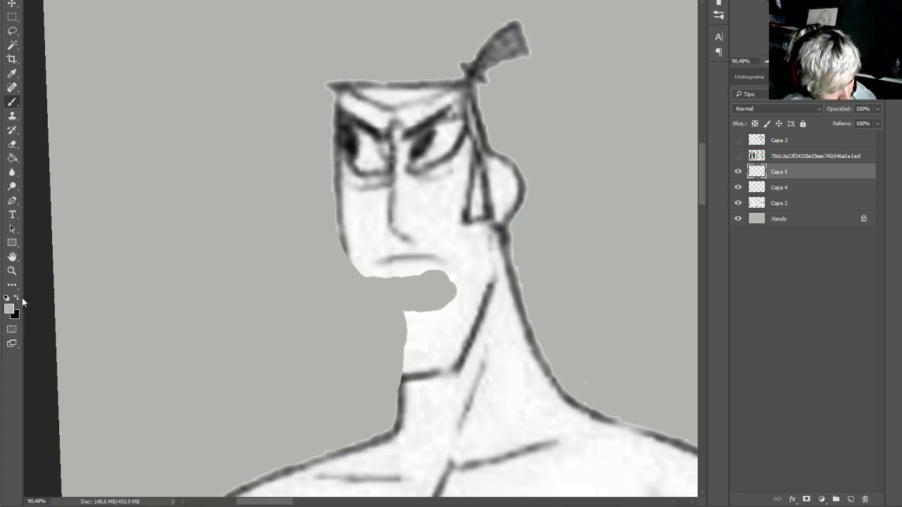
# Draw the left side of a rounder face outline and small chin guide marks in black with a smaller brush
pyautogui.moveTo(22, 302); pyautogui.dragTo(28, 304)
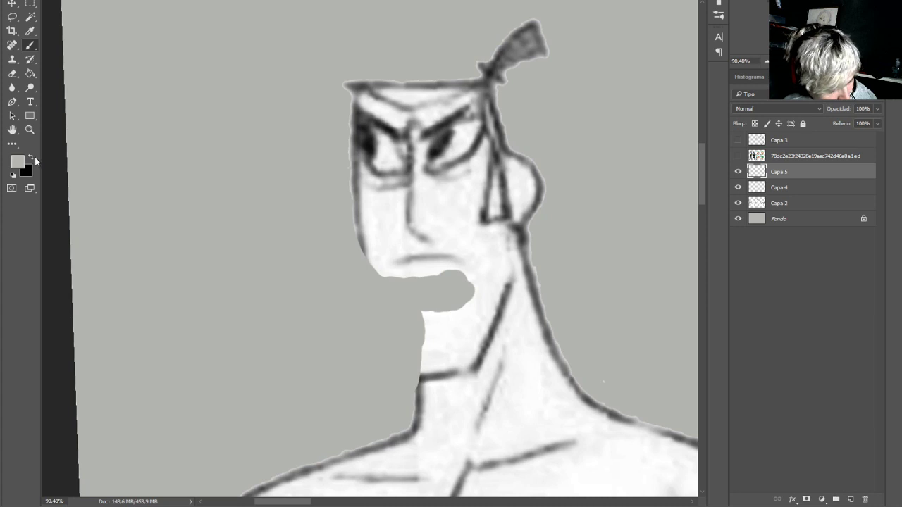
pyautogui.click(31, 158)
pyautogui.rightClick(557, 248)
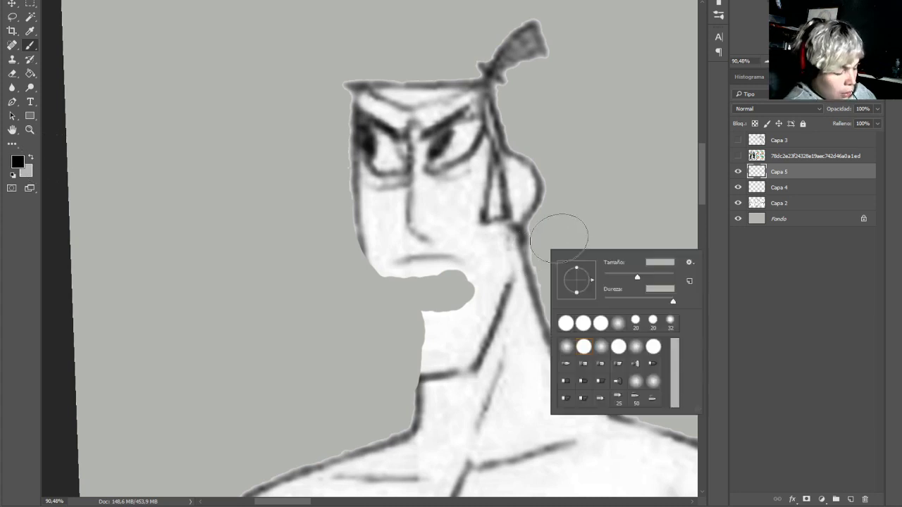
pyautogui.click(354, 176)
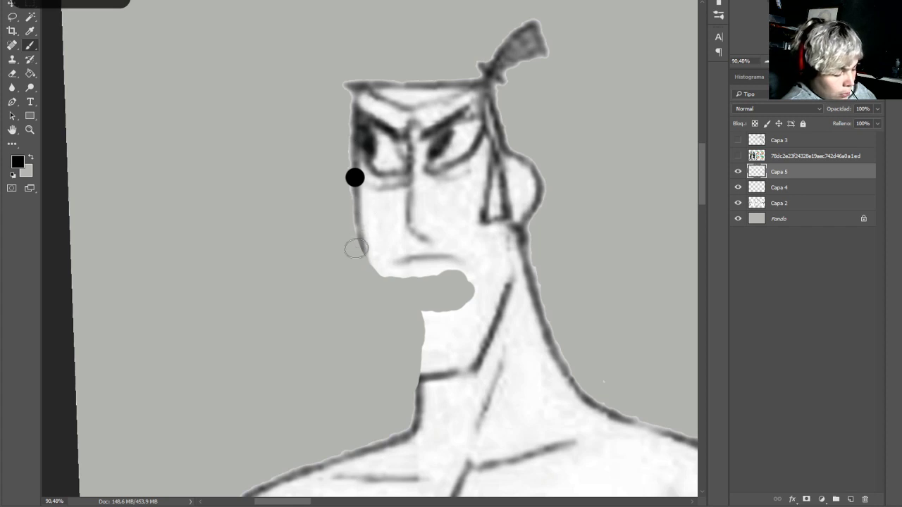
pyautogui.hotkey('ctrl', 'z')
pyautogui.moveTo(377, 271)
pyautogui.mouseDown()
pyautogui.moveTo(356, 220)
pyautogui.moveTo(355, 147)
pyautogui.mouseUp()
pyautogui.hotkey('ctrl', 'z')
pyautogui.moveTo(350, 94)
pyautogui.mouseDown()
pyautogui.moveTo(348, 159)
pyautogui.moveTo(372, 264)
pyautogui.moveTo(460, 290)
pyautogui.moveTo(423, 296)
pyautogui.mouseUp()
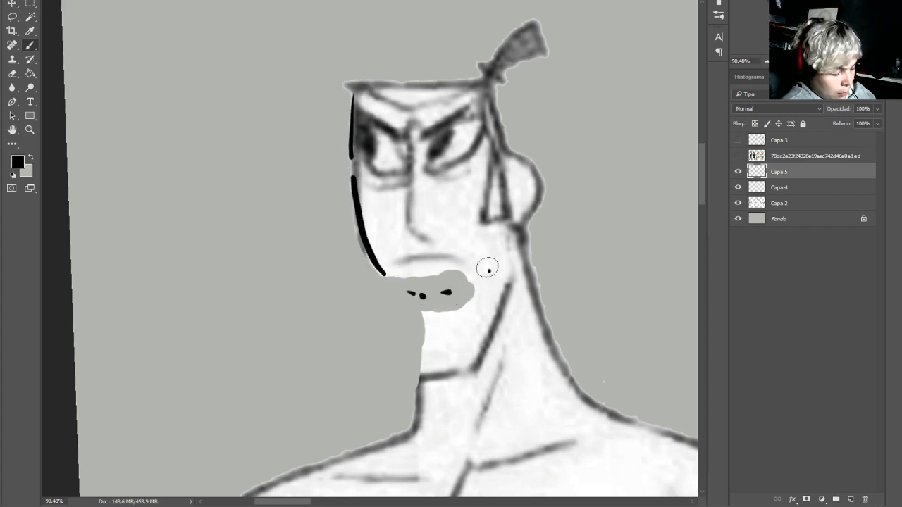
# Outline the right side of the face and the rounded top of the skull in black
pyautogui.moveTo(476, 280); pyautogui.dragTo(510, 209)
pyautogui.moveTo(506, 173); pyautogui.dragTo(508, 186)
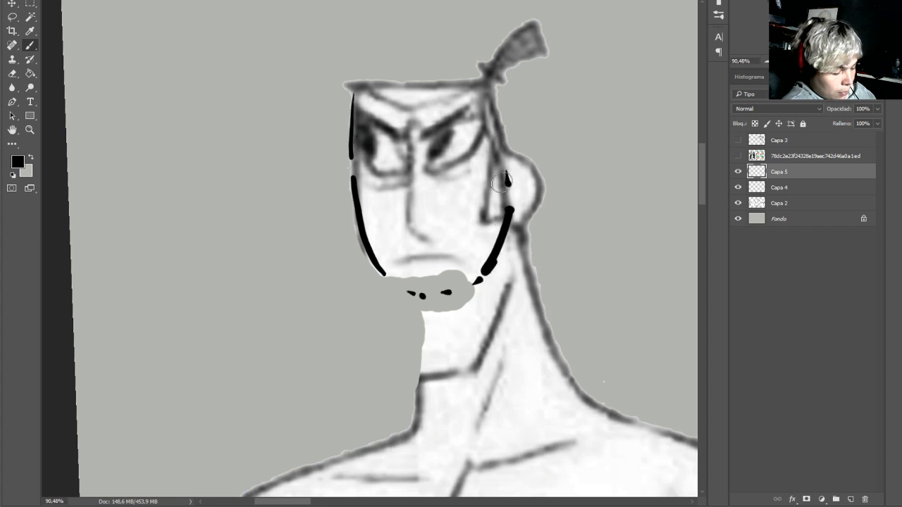
pyautogui.moveTo(491, 104); pyautogui.dragTo(508, 173)
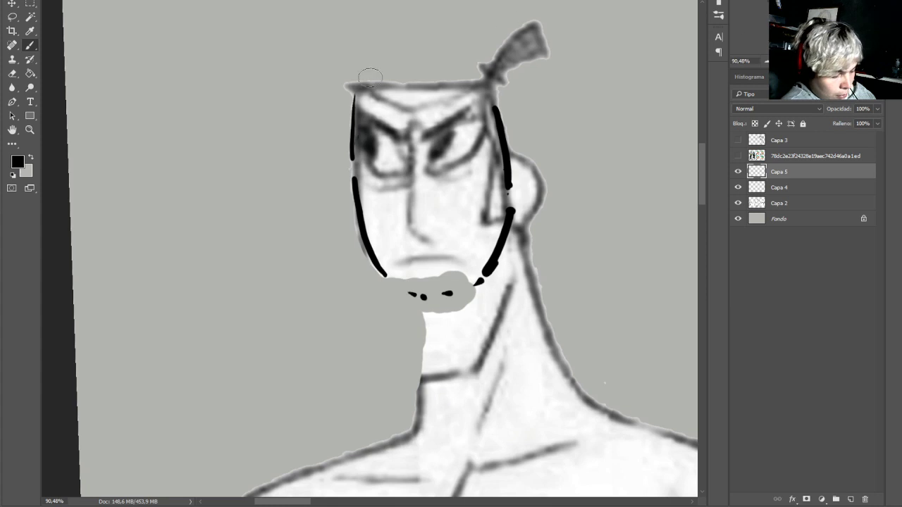
pyautogui.moveTo(364, 87)
pyautogui.mouseDown()
pyautogui.moveTo(386, 68)
pyautogui.moveTo(464, 64)
pyautogui.moveTo(481, 78)
pyautogui.moveTo(493, 121)
pyautogui.moveTo(480, 77)
pyautogui.moveTo(447, 55)
pyautogui.moveTo(408, 56)
pyautogui.moveTo(374, 73)
pyautogui.moveTo(354, 105)
pyautogui.moveTo(354, 128)
pyautogui.mouseUp()
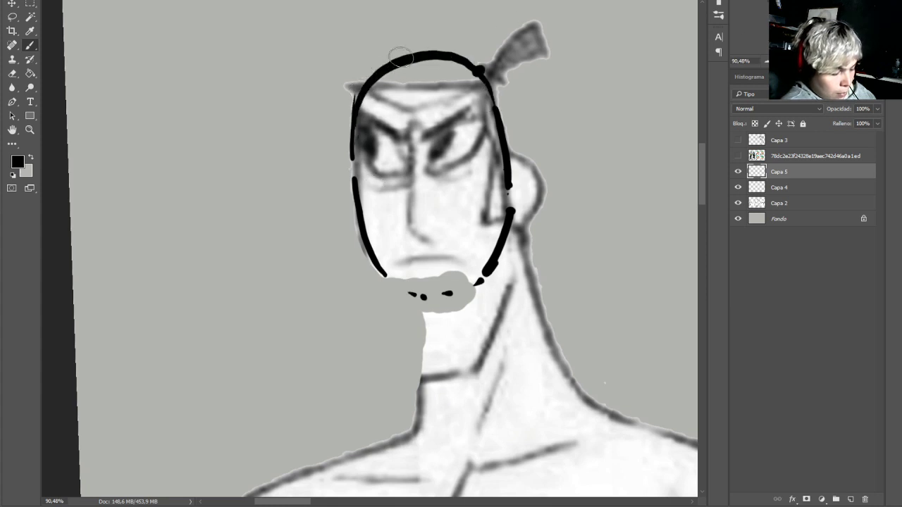
# Draw the curved hairline across the forehead, and the right-hand eye with a white eyeball and black pupil
pyautogui.moveTo(400, 57)
pyautogui.mouseDown()
pyautogui.moveTo(362, 85)
pyautogui.moveTo(399, 103)
pyautogui.moveTo(431, 100)
pyautogui.mouseUp()
pyautogui.moveTo(375, 85)
pyautogui.mouseDown()
pyautogui.moveTo(421, 106)
pyautogui.moveTo(408, 101)
pyautogui.moveTo(445, 94)
pyautogui.moveTo(416, 104)
pyautogui.moveTo(451, 82)
pyautogui.moveTo(484, 87)
pyautogui.moveTo(456, 82)
pyautogui.moveTo(424, 106)
pyautogui.mouseUp()
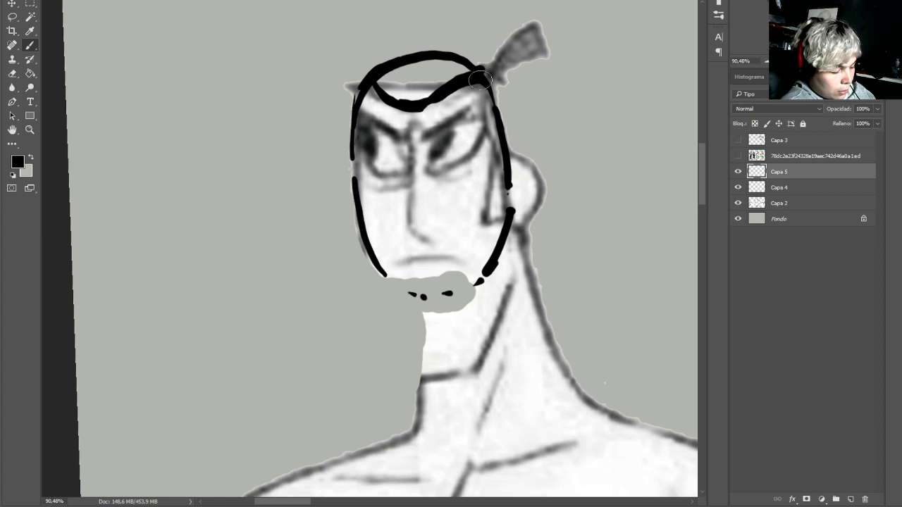
pyautogui.moveTo(433, 168)
pyautogui.mouseDown()
pyautogui.moveTo(464, 168)
pyautogui.moveTo(483, 125)
pyautogui.moveTo(472, 159)
pyautogui.moveTo(480, 116)
pyautogui.moveTo(434, 139)
pyautogui.moveTo(430, 160)
pyautogui.moveTo(464, 122)
pyautogui.moveTo(451, 164)
pyautogui.moveTo(470, 127)
pyautogui.moveTo(464, 141)
pyautogui.moveTo(441, 139)
pyautogui.moveTo(445, 149)
pyautogui.moveTo(450, 135)
pyautogui.moveTo(433, 154)
pyautogui.moveTo(449, 139)
pyautogui.moveTo(428, 162)
pyautogui.mouseUp()
pyautogui.press('x')
pyautogui.press('x')
pyautogui.press('x')
pyautogui.press('x')
# Close the rounded chin outline in black, and draw the curved topknot and fill the hair solid black
pyautogui.moveTo(407, 291)
pyautogui.mouseDown()
pyautogui.moveTo(376, 268)
pyautogui.moveTo(402, 291)
pyautogui.moveTo(466, 296)
pyautogui.moveTo(424, 297)
pyautogui.moveTo(486, 277)
pyautogui.moveTo(430, 297)
pyautogui.moveTo(478, 278)
pyautogui.moveTo(457, 291)
pyautogui.moveTo(485, 272)
pyautogui.mouseUp()
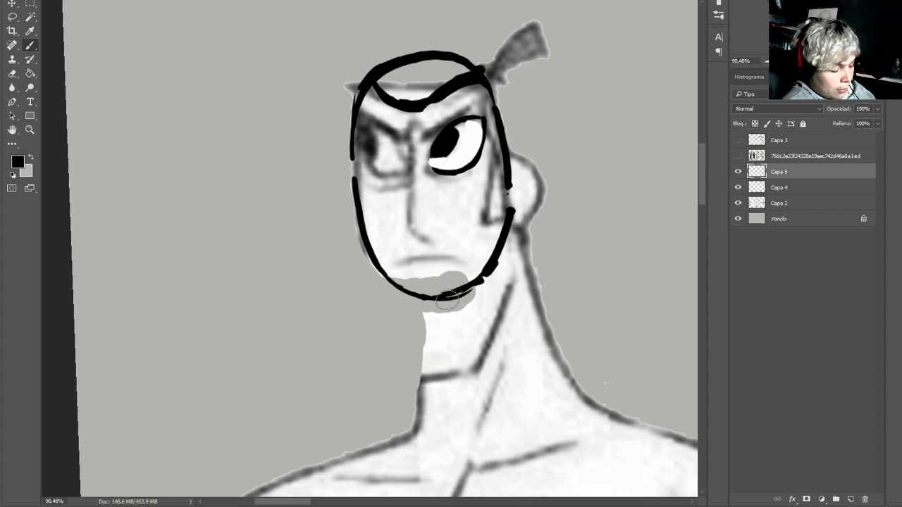
pyautogui.moveTo(447, 299); pyautogui.dragTo(476, 280)
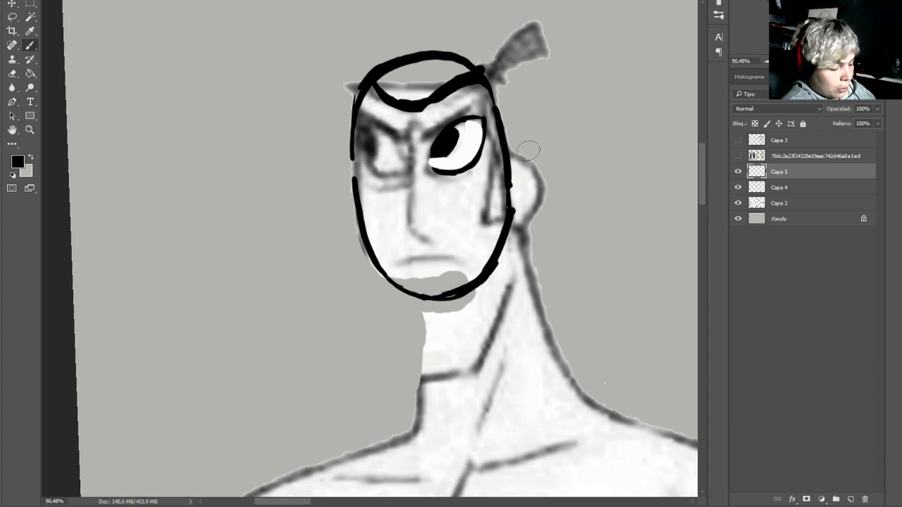
pyautogui.moveTo(493, 69)
pyautogui.mouseDown()
pyautogui.moveTo(530, 51)
pyautogui.moveTo(524, 32)
pyautogui.moveTo(553, 44)
pyautogui.moveTo(555, 69)
pyautogui.mouseUp()
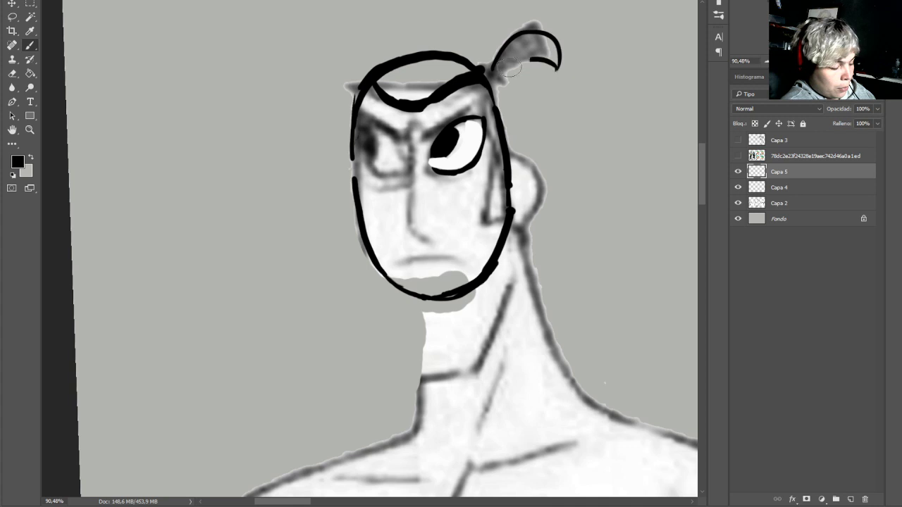
pyautogui.moveTo(491, 71)
pyautogui.mouseDown()
pyautogui.moveTo(524, 41)
pyautogui.moveTo(544, 47)
pyautogui.moveTo(524, 52)
pyautogui.moveTo(552, 49)
pyautogui.moveTo(524, 36)
pyautogui.moveTo(510, 44)
pyautogui.moveTo(552, 56)
pyautogui.moveTo(479, 65)
pyautogui.moveTo(497, 76)
pyautogui.moveTo(492, 88)
pyautogui.moveTo(484, 68)
pyautogui.moveTo(444, 74)
pyautogui.moveTo(447, 65)
pyautogui.moveTo(430, 75)
pyautogui.moveTo(429, 66)
pyautogui.moveTo(393, 96)
pyautogui.mouseUp()
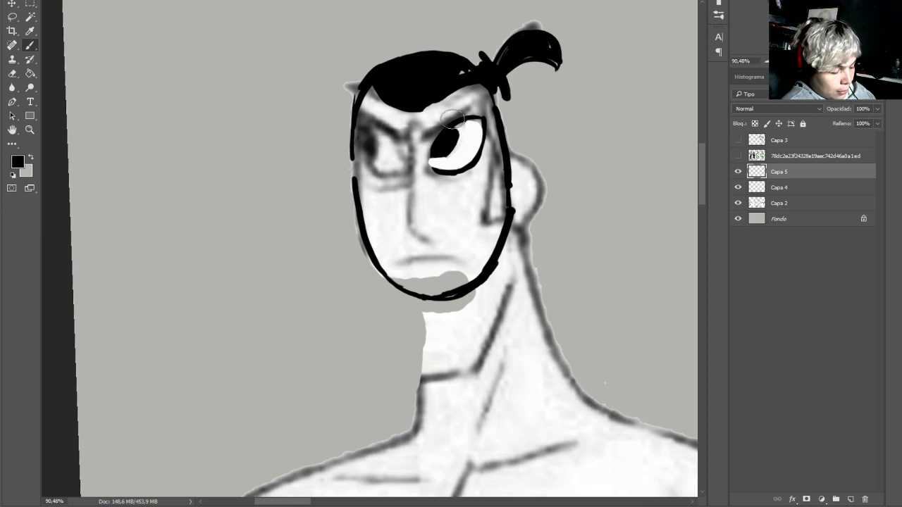
# Draw the slanted eyebrows, left-hand eye, nose and frowning mouth in black over the original face
pyautogui.moveTo(422, 133); pyautogui.dragTo(477, 99)
pyautogui.moveTo(356, 109); pyautogui.dragTo(416, 139)
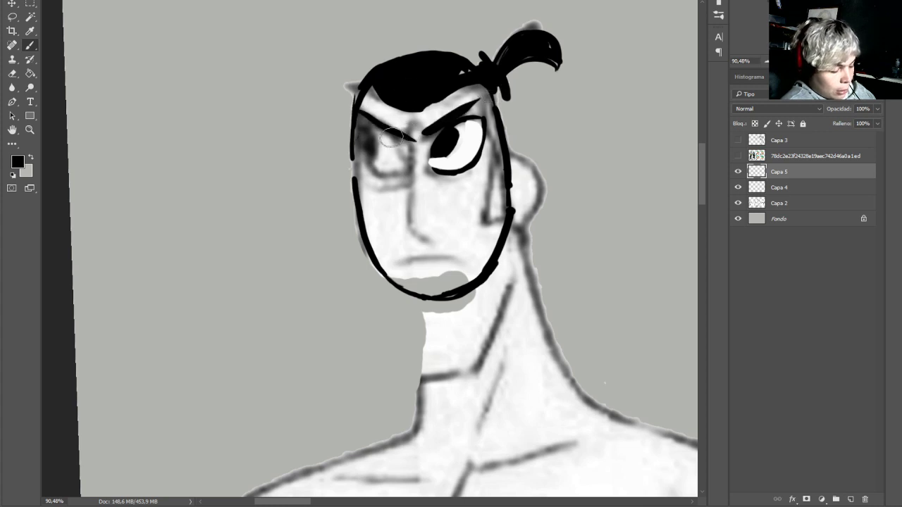
pyautogui.moveTo(364, 129)
pyautogui.mouseDown()
pyautogui.moveTo(369, 165)
pyautogui.moveTo(395, 167)
pyautogui.moveTo(370, 164)
pyautogui.moveTo(366, 130)
pyautogui.moveTo(409, 227)
pyautogui.moveTo(424, 237)
pyautogui.moveTo(410, 266)
pyautogui.moveTo(443, 258)
pyautogui.mouseUp()
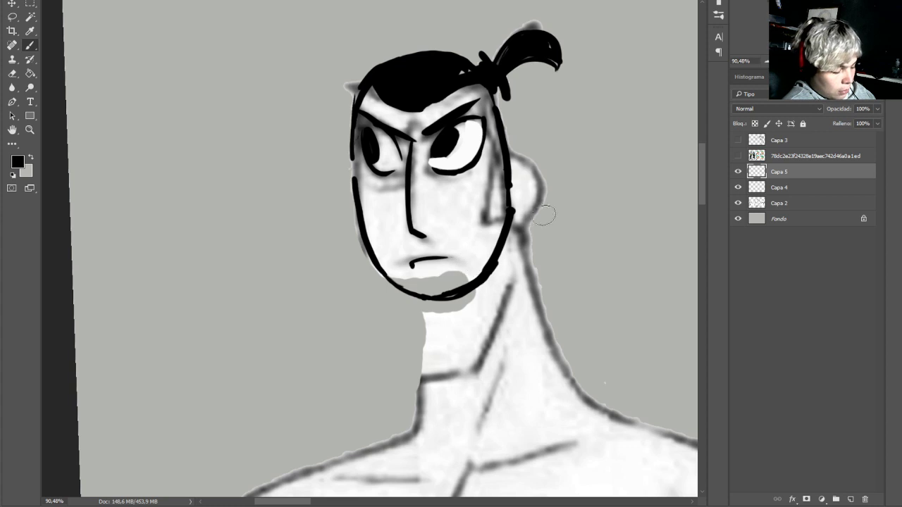
# Paint the grey chin area inside the new face outline off-white
pyautogui.press('x')
pyautogui.moveTo(388, 269)
pyautogui.mouseDown()
pyautogui.moveTo(429, 285)
pyautogui.moveTo(446, 279)
pyautogui.moveTo(414, 278)
pyautogui.moveTo(462, 275)
pyautogui.mouseUp()
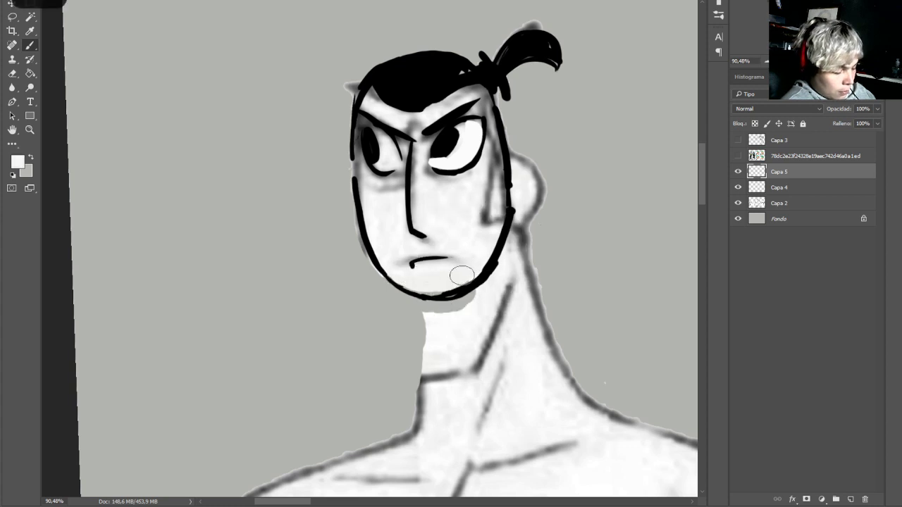
# Draw the ear, the sideburn strokes and both sides of the slim neck in black on the samurai's head
pyautogui.moveTo(374, 244)
pyautogui.mouseDown()
pyautogui.moveTo(284, 244)
pyautogui.moveTo(296, 244)
pyautogui.mouseUp()
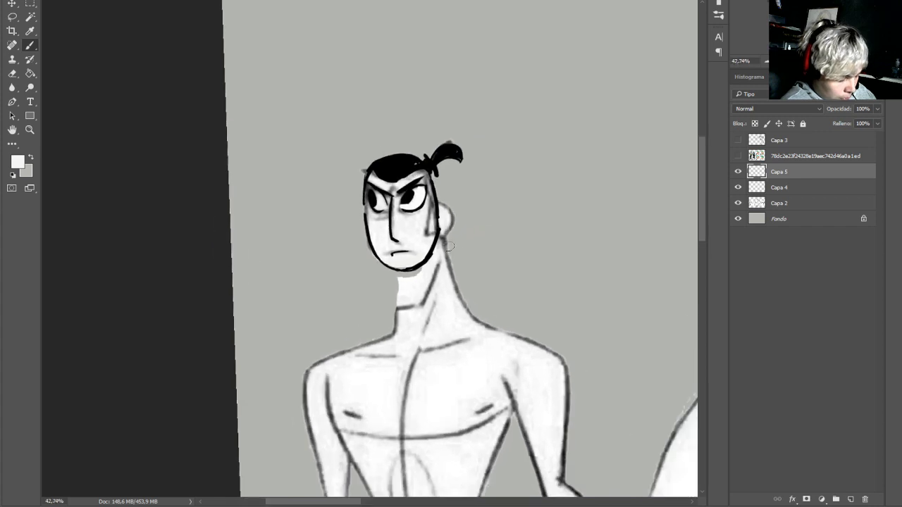
pyautogui.press('alt')
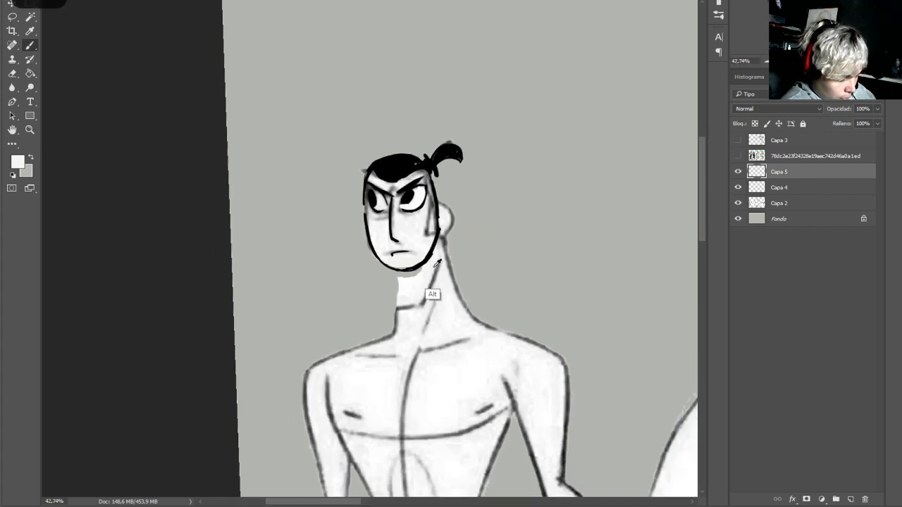
pyautogui.keyDown('alt'); pyautogui.click(440, 219); pyautogui.keyUp('alt')
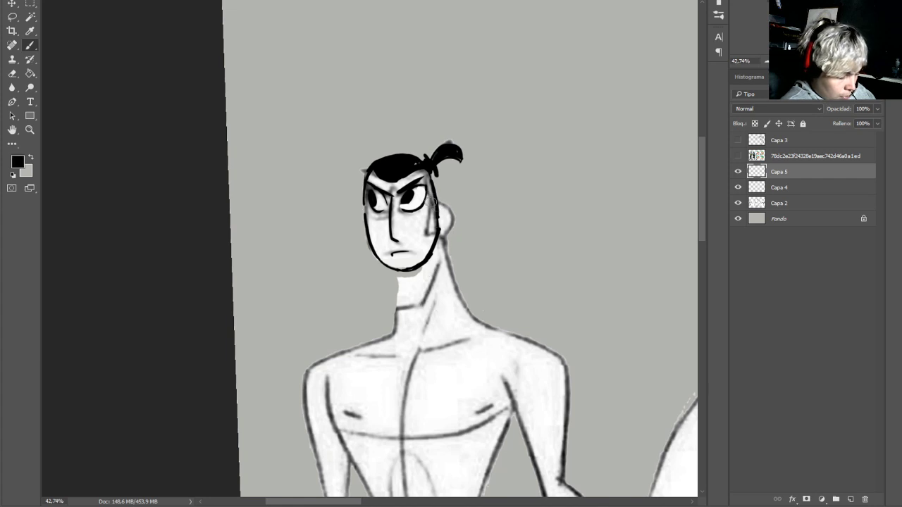
pyautogui.moveTo(444, 227)
pyautogui.mouseDown()
pyautogui.moveTo(268, 213)
pyautogui.moveTo(267, 183)
pyautogui.moveTo(267, 227)
pyautogui.mouseUp()
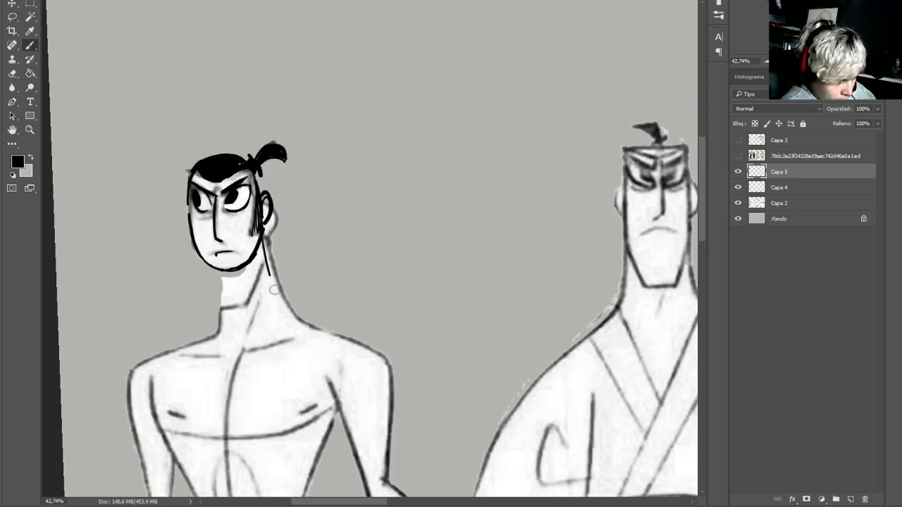
pyautogui.moveTo(279, 295); pyautogui.dragTo(265, 237)
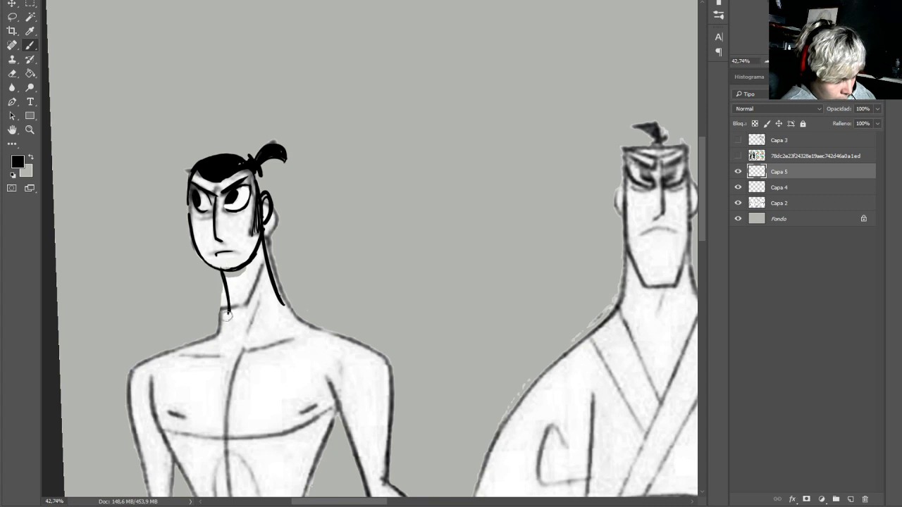
pyautogui.moveTo(801, 61); pyautogui.dragTo(809, 61)
pyautogui.moveTo(733, 37); pyautogui.dragTo(733, 38)
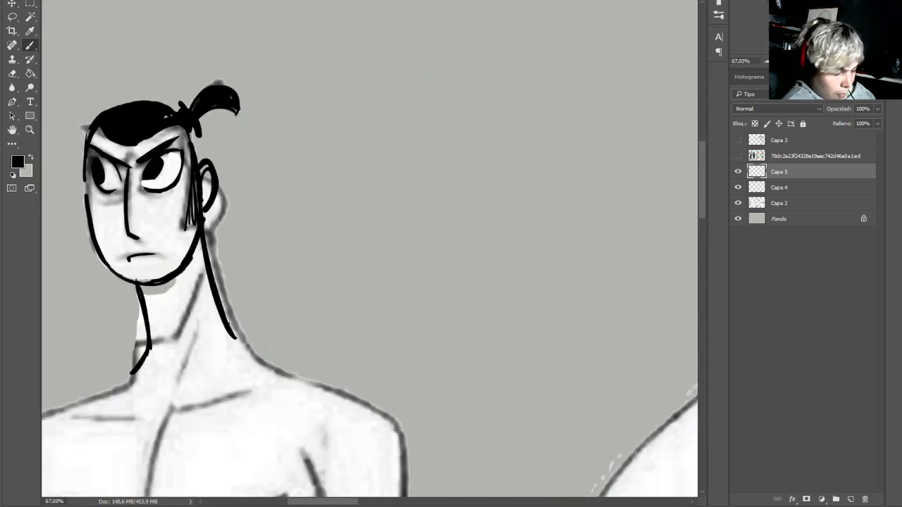
# Sketch a rounded chest contour in black over the original torso, joined to the base of the neck
pyautogui.scroll(-2, 362, 263)
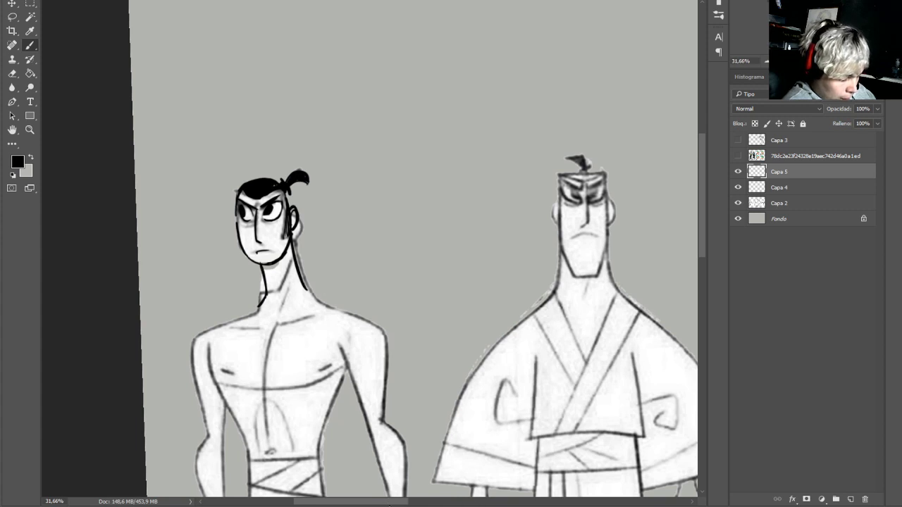
pyautogui.hscroll(-3, 369, 249)
pyautogui.scroll(-2, 703, 210)
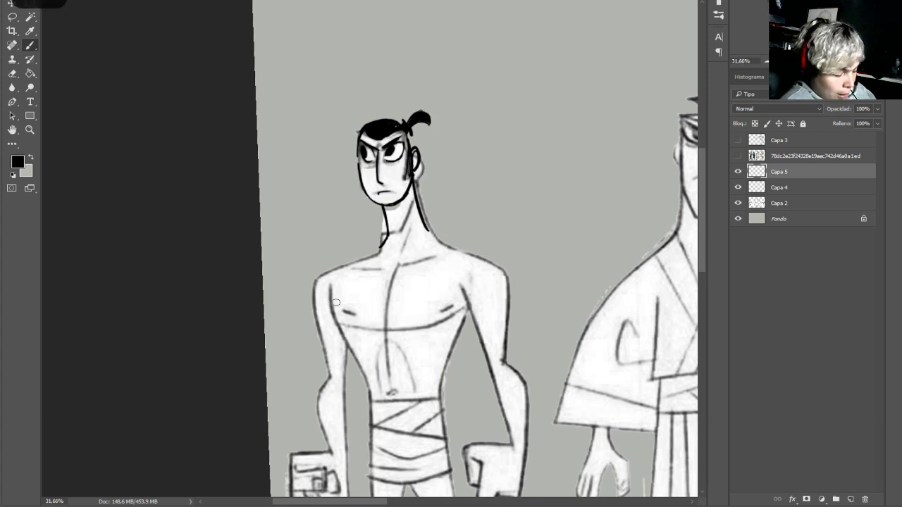
pyautogui.moveTo(347, 258)
pyautogui.mouseDown()
pyautogui.moveTo(339, 328)
pyautogui.moveTo(351, 262)
pyautogui.moveTo(338, 281)
pyautogui.mouseUp()
pyautogui.moveTo(380, 245)
pyautogui.mouseDown()
pyautogui.moveTo(335, 294)
pyautogui.moveTo(425, 240)
pyautogui.moveTo(346, 312)
pyautogui.moveTo(365, 345)
pyautogui.mouseUp()
pyautogui.moveTo(436, 341); pyautogui.dragTo(469, 279)
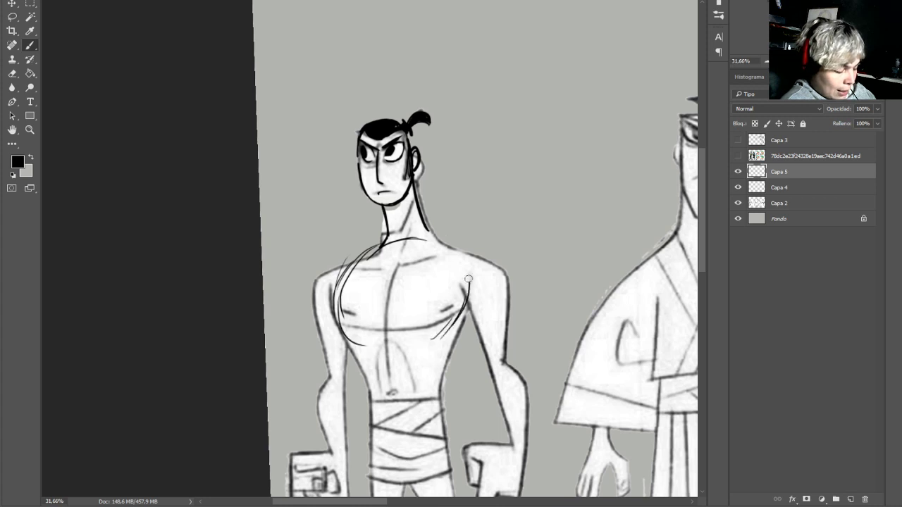
pyautogui.moveTo(421, 240)
pyautogui.mouseDown()
pyautogui.moveTo(337, 306)
pyautogui.moveTo(464, 261)
pyautogui.moveTo(451, 337)
pyautogui.mouseUp()
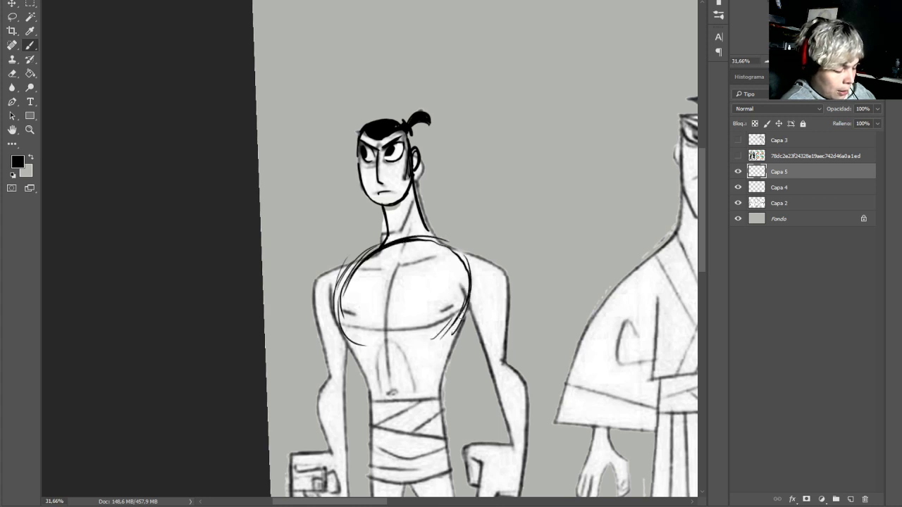
pyautogui.moveTo(467, 296); pyautogui.dragTo(437, 343)
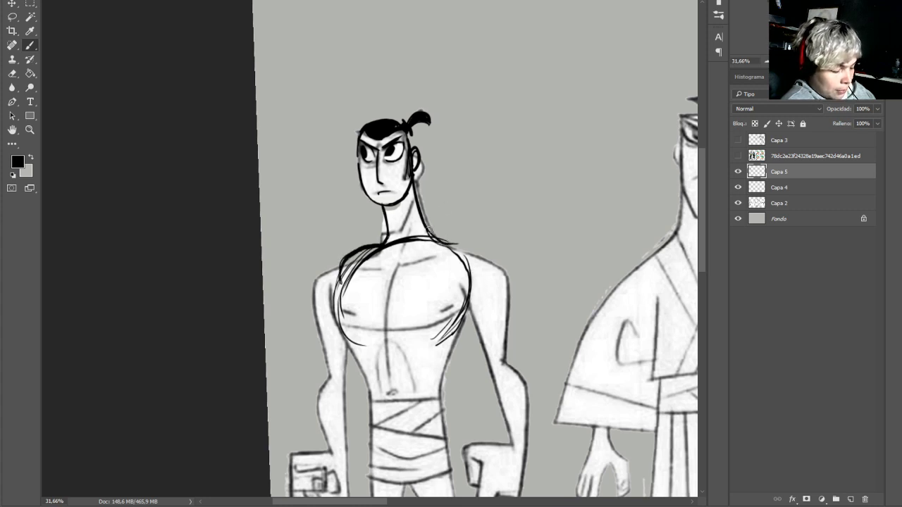
# Draw narrower, rounded shoulders and the outer edges of both upper arms in black
pyautogui.moveTo(372, 247)
pyautogui.mouseDown()
pyautogui.moveTo(343, 268)
pyautogui.moveTo(329, 368)
pyautogui.mouseUp()
pyautogui.moveTo(336, 281); pyautogui.dragTo(329, 362)
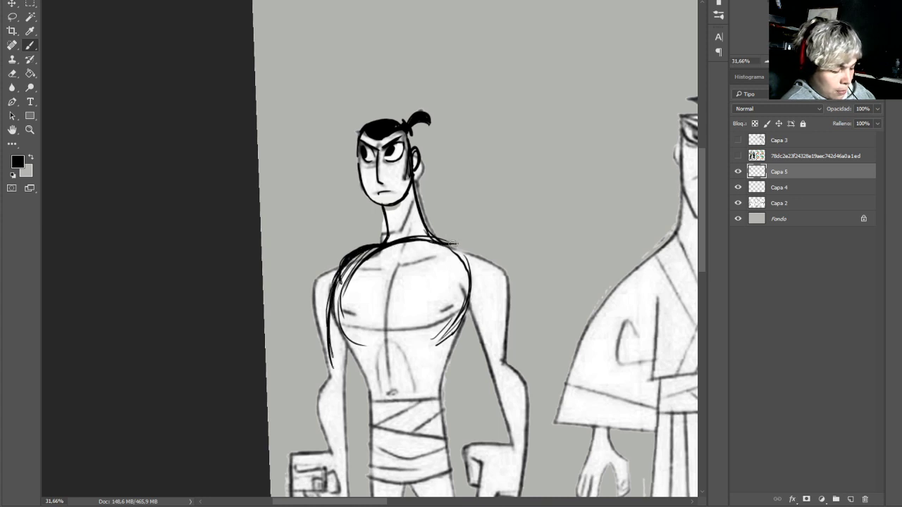
pyautogui.moveTo(479, 257)
pyautogui.mouseDown()
pyautogui.moveTo(447, 247)
pyautogui.moveTo(491, 292)
pyautogui.moveTo(498, 318)
pyautogui.mouseUp()
pyautogui.keyDown('alt'); pyautogui.click(518, 272); pyautogui.keyUp('alt')
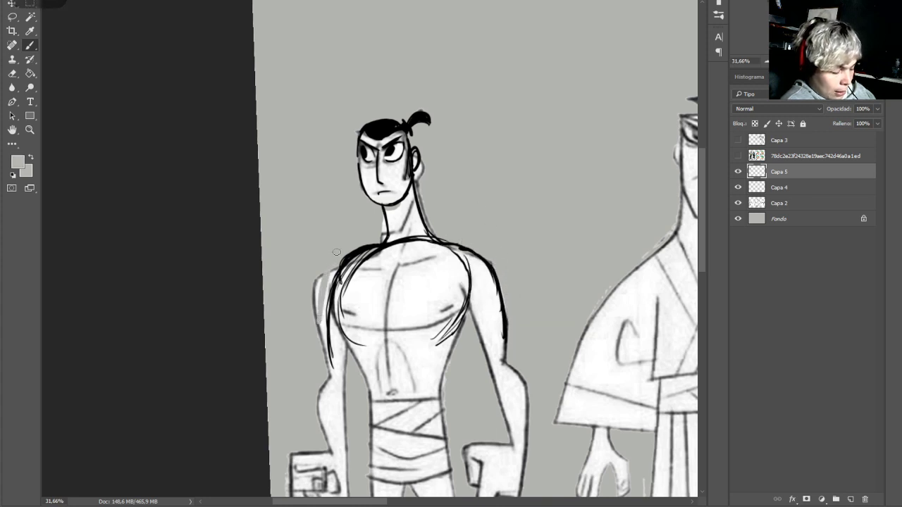
pyautogui.keyDown('alt'); pyautogui.click(369, 245); pyautogui.keyUp('alt')
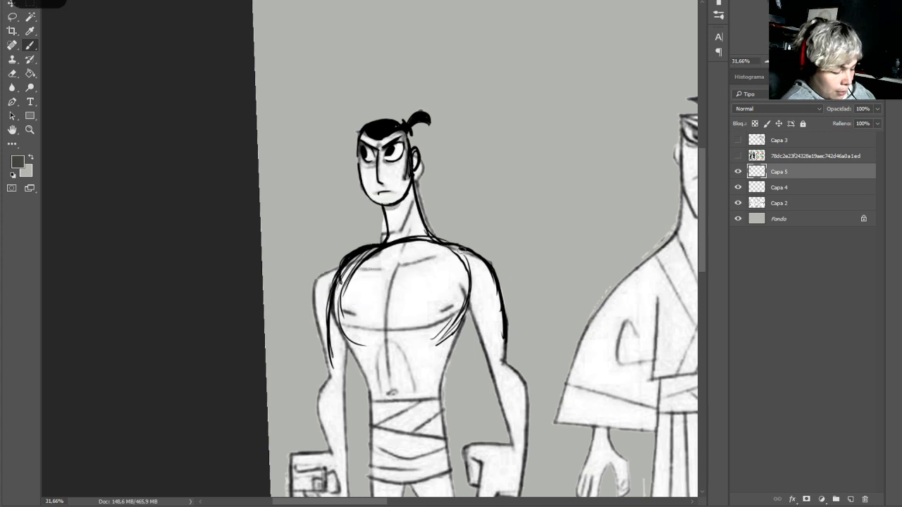
pyautogui.hotkey('ctrl', 'z')
pyautogui.moveTo(506, 270)
pyautogui.mouseDown()
pyautogui.moveTo(359, 266)
pyautogui.moveTo(307, 276)
pyautogui.moveTo(330, 356)
pyautogui.mouseUp()
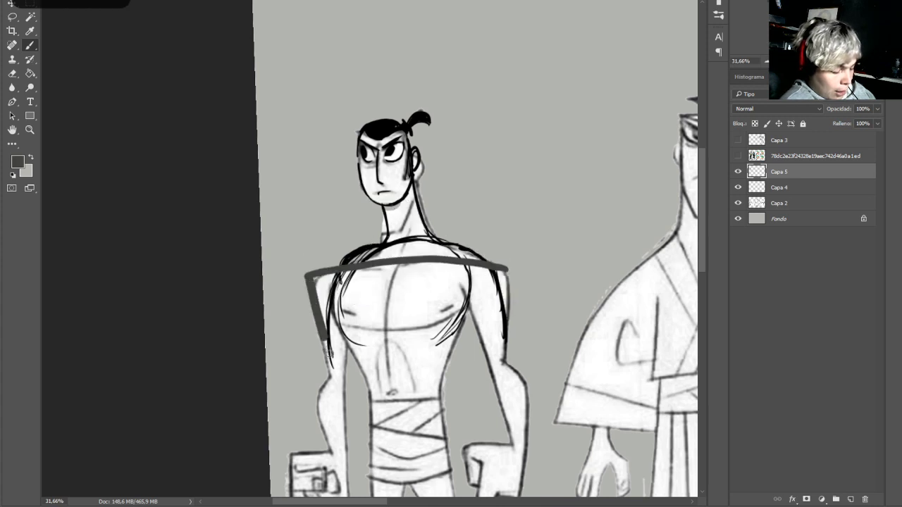
pyautogui.moveTo(507, 270); pyautogui.dragTo(494, 380)
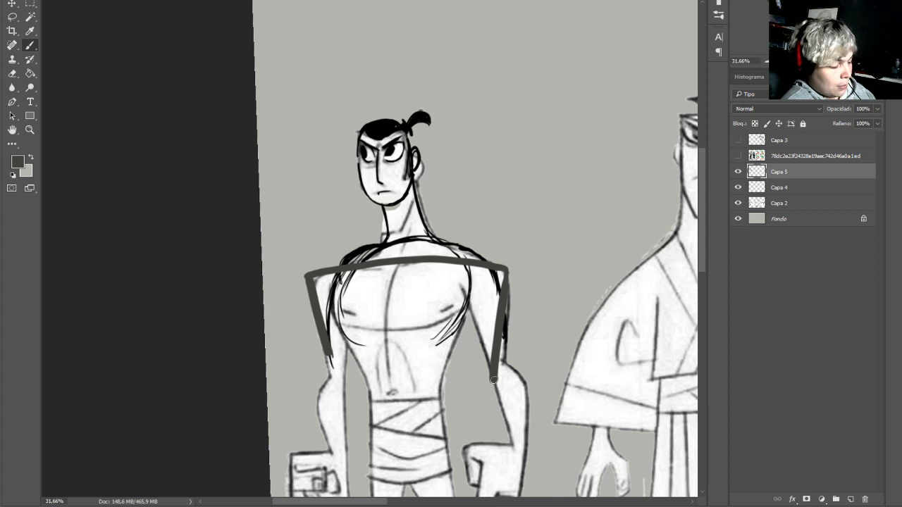
pyautogui.hotkey('ctrl', 'alt', 'z')
pyautogui.hotkey('ctrl', 'alt', 'z')
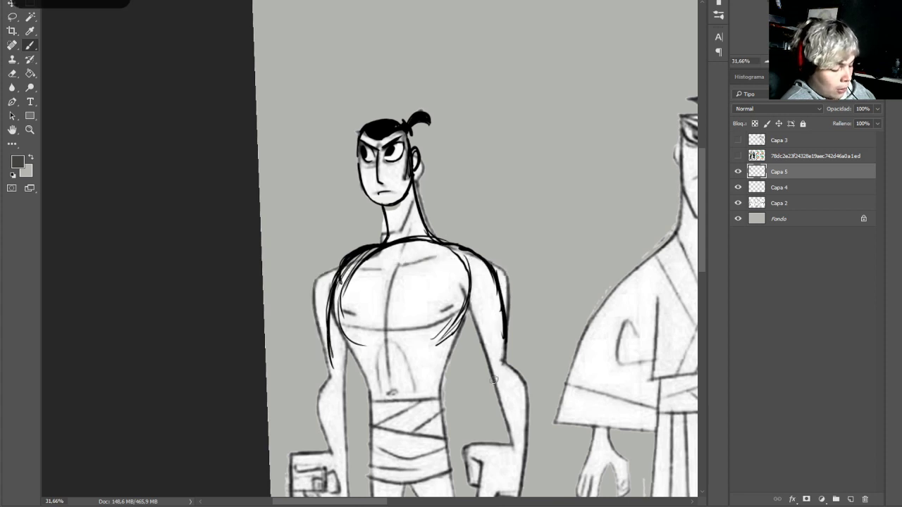
# Cover the original right-hand shoulder edge with the background grey, and close the bottom of the rounded chest with a black curve
pyautogui.keyDown('alt'); pyautogui.click(506, 240); pyautogui.keyUp('alt')
pyautogui.moveTo(496, 264); pyautogui.dragTo(513, 324)
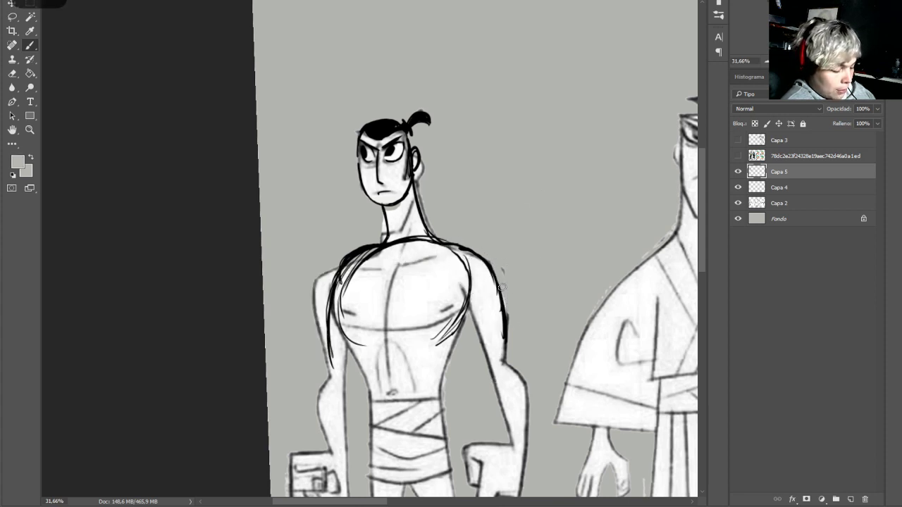
pyautogui.keyDown('alt'); pyautogui.click(344, 286); pyautogui.keyUp('alt')
pyautogui.moveTo(420, 247)
pyautogui.mouseDown()
pyautogui.moveTo(342, 303)
pyautogui.moveTo(356, 257)
pyautogui.moveTo(458, 268)
pyautogui.mouseUp()
pyautogui.hotkey('ctrl', 'z')
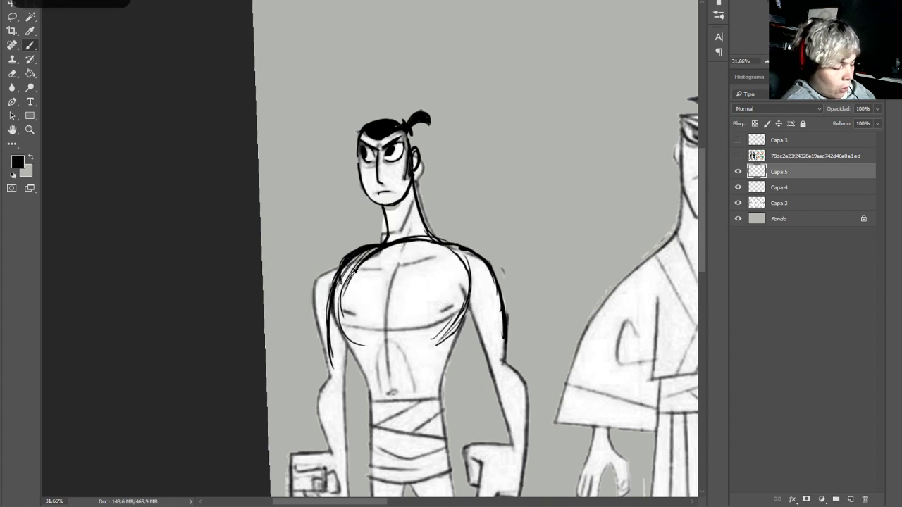
pyautogui.moveTo(346, 343)
pyautogui.mouseDown()
pyautogui.moveTo(392, 358)
pyautogui.moveTo(464, 310)
pyautogui.moveTo(458, 251)
pyautogui.moveTo(391, 246)
pyautogui.moveTo(368, 361)
pyautogui.mouseUp()
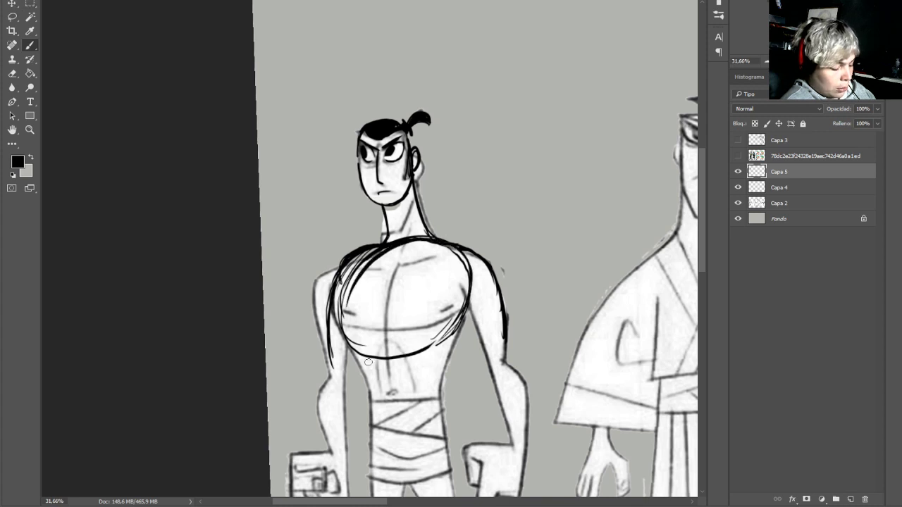
# Paint the background grey over the original left-hand shoulder and upper arm outside the new outline
pyautogui.keyDown('alt'); pyautogui.click(338, 238); pyautogui.keyUp('alt')
pyautogui.moveTo(343, 257)
pyautogui.mouseDown()
pyautogui.moveTo(320, 327)
pyautogui.moveTo(326, 356)
pyautogui.mouseUp()
pyautogui.moveTo(323, 275); pyautogui.dragTo(313, 325)
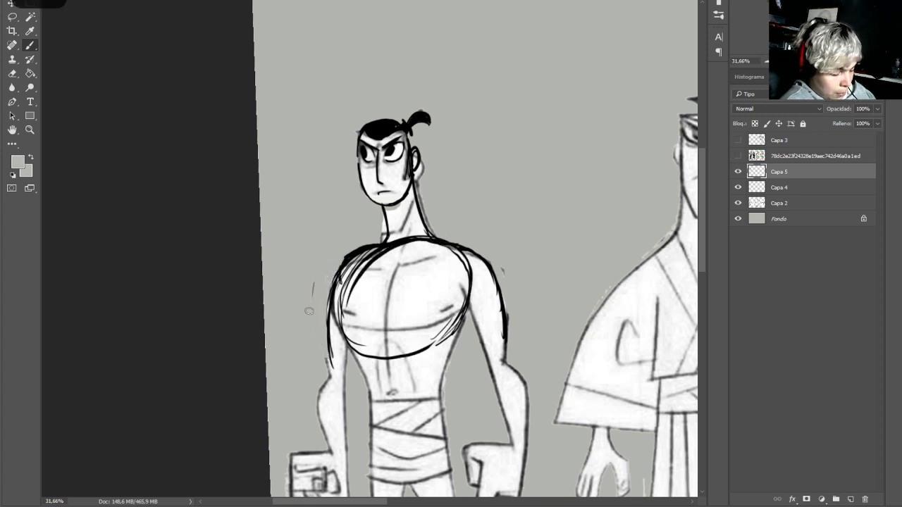
# Draw the narrow waist, hips and outer thighs in black, plus the inner line of the right-hand thigh
pyautogui.moveTo(702, 166)
pyautogui.mouseDown()
pyautogui.moveTo(698, 190)
pyautogui.moveTo(705, 183)
pyautogui.mouseUp()
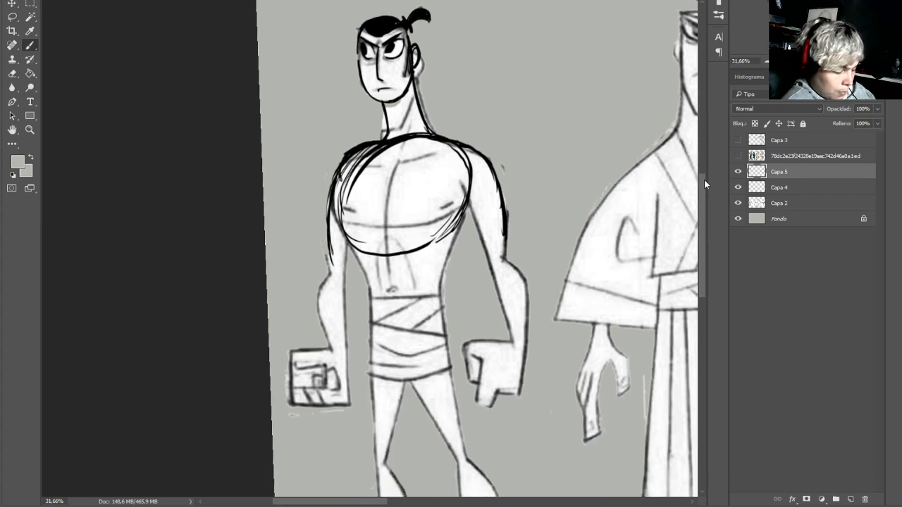
pyautogui.keyDown('alt'); pyautogui.click(405, 140); pyautogui.keyUp('alt')
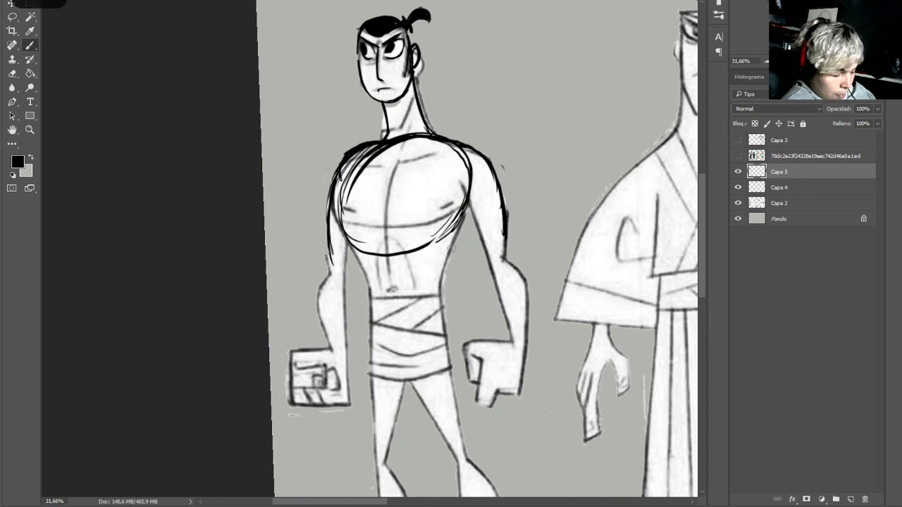
pyautogui.moveTo(463, 215)
pyautogui.mouseDown()
pyautogui.moveTo(438, 283)
pyautogui.moveTo(457, 347)
pyautogui.mouseUp()
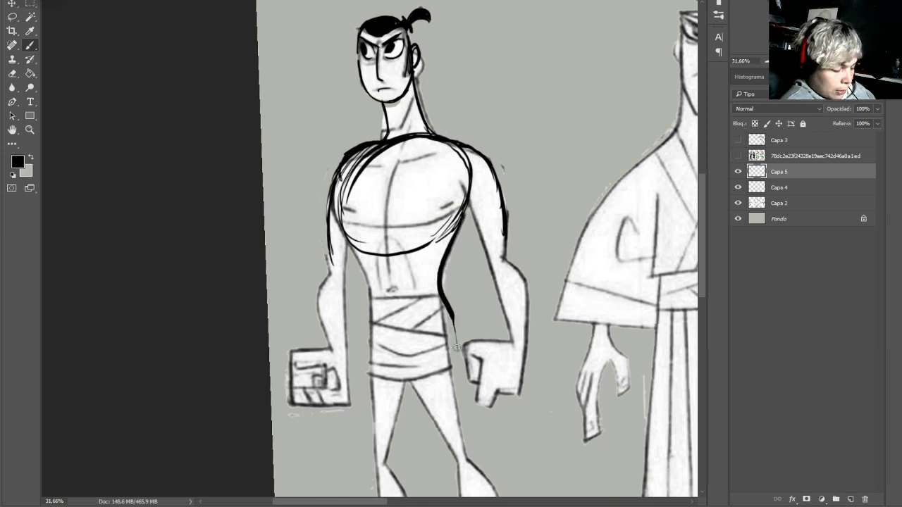
pyautogui.moveTo(348, 248)
pyautogui.mouseDown()
pyautogui.moveTo(364, 275)
pyautogui.moveTo(364, 411)
pyautogui.moveTo(375, 456)
pyautogui.mouseUp()
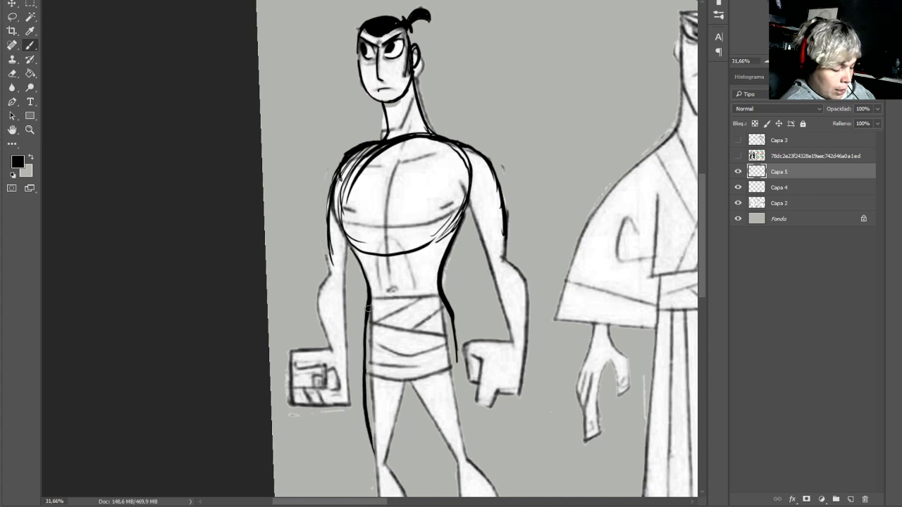
pyautogui.moveTo(376, 287); pyautogui.dragTo(373, 439)
pyautogui.moveTo(439, 289); pyautogui.dragTo(460, 380)
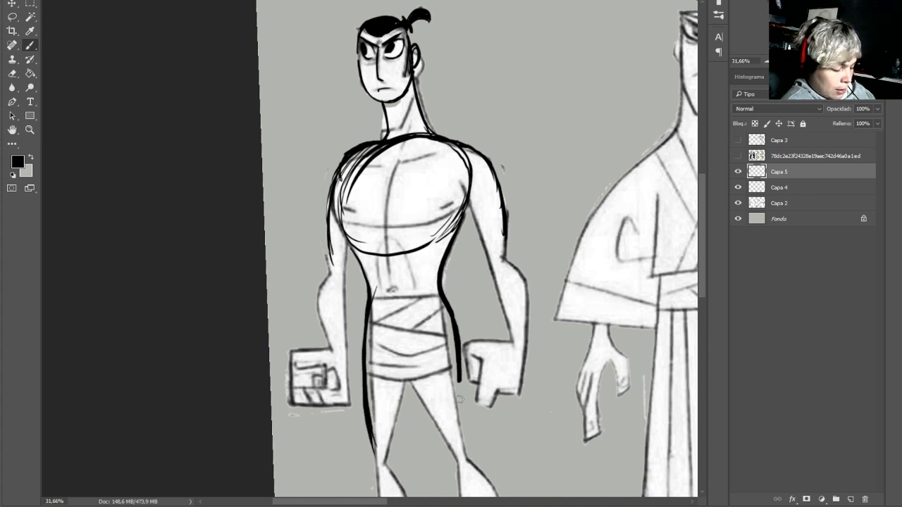
pyautogui.moveTo(401, 315)
pyautogui.mouseDown()
pyautogui.moveTo(429, 422)
pyautogui.moveTo(453, 465)
pyautogui.mouseUp()
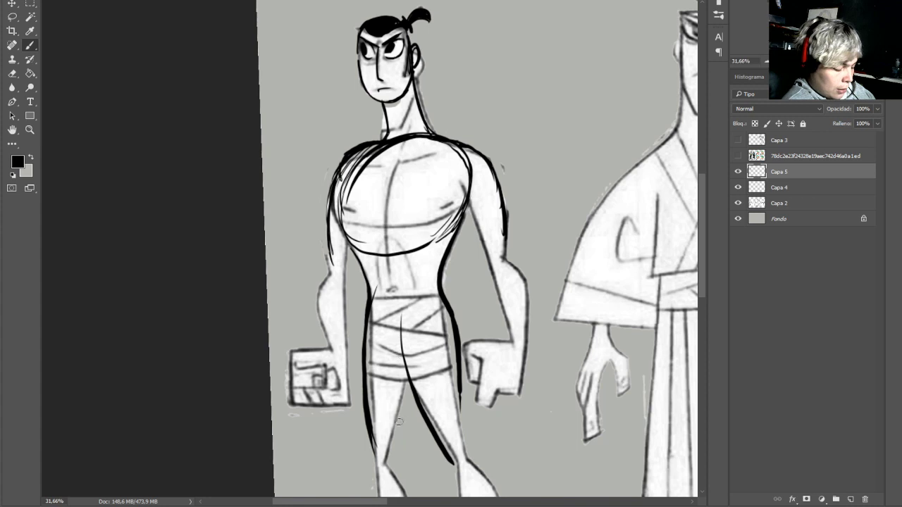
pyautogui.moveTo(406, 371); pyautogui.dragTo(388, 467)
pyautogui.hotkey('ctrl', 'z')
pyautogui.moveTo(411, 390)
pyautogui.mouseDown()
pyautogui.moveTo(384, 461)
pyautogui.moveTo(408, 494)
pyautogui.mouseUp()
pyautogui.scroll(-2, 703, 205)
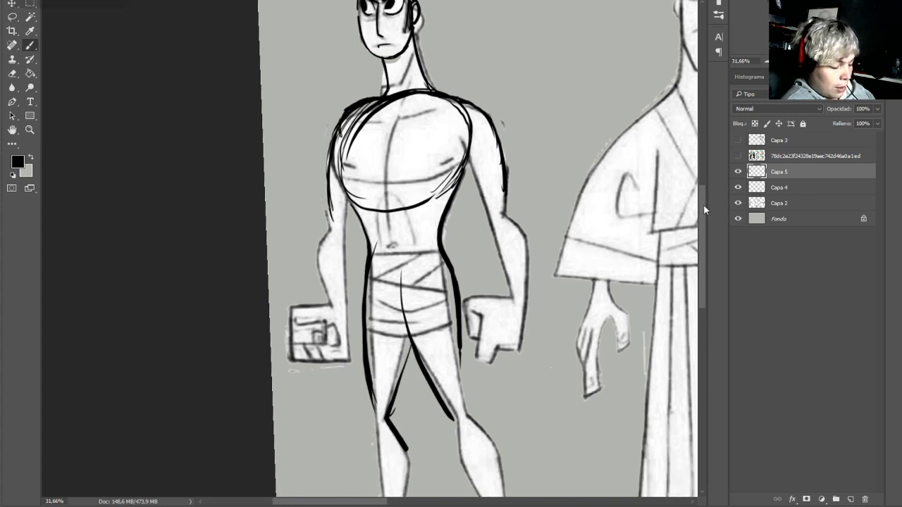
pyautogui.scroll(-3, 703, 204)
pyautogui.moveTo(407, 215)
pyautogui.mouseDown()
pyautogui.moveTo(386, 295)
pyautogui.moveTo(407, 337)
pyautogui.mouseUp()
pyautogui.hotkey('ctrl', 'z')
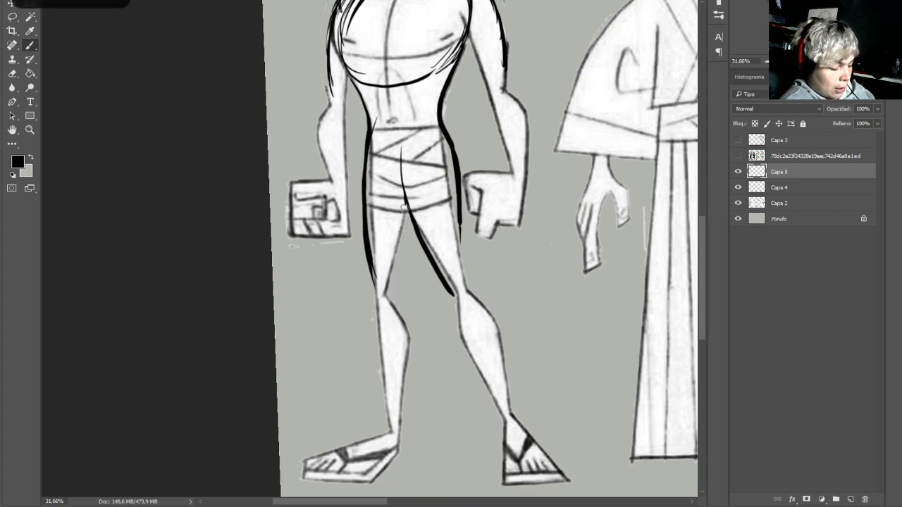
# Outline the left-hand leg in black from the crotch and knee down to the ankle, and draw the curved waistline above the wraps
pyautogui.moveTo(404, 206)
pyautogui.mouseDown()
pyautogui.moveTo(391, 276)
pyautogui.moveTo(407, 377)
pyautogui.moveTo(398, 423)
pyautogui.mouseUp()
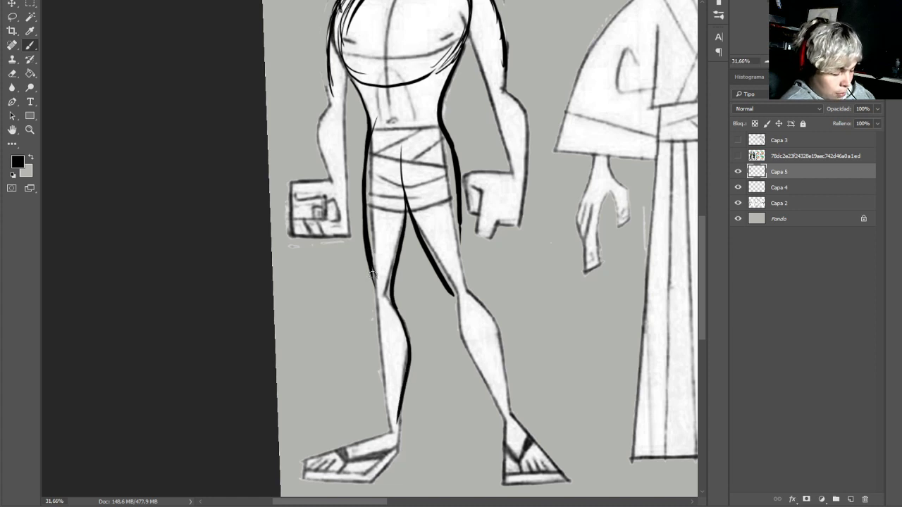
pyautogui.moveTo(372, 275)
pyautogui.mouseDown()
pyautogui.moveTo(386, 372)
pyautogui.moveTo(387, 421)
pyautogui.moveTo(377, 433)
pyautogui.mouseUp()
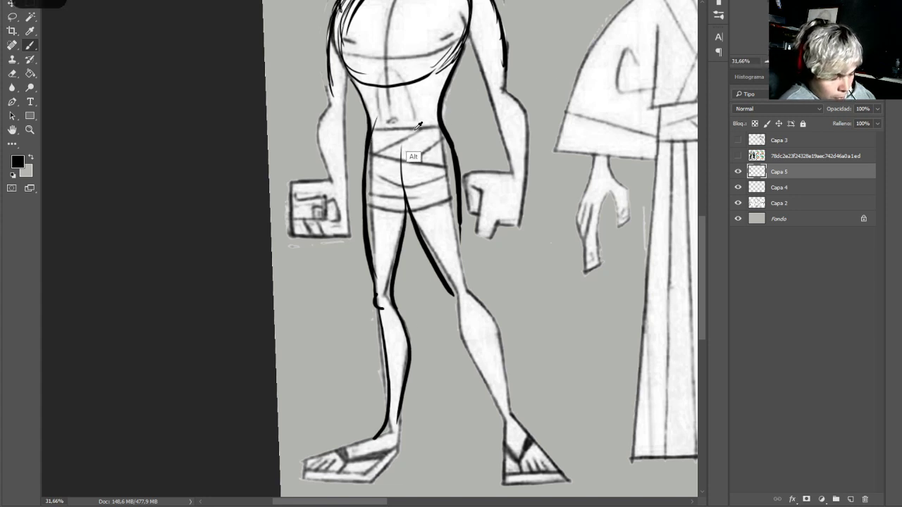
pyautogui.moveTo(370, 129); pyautogui.dragTo(435, 127)
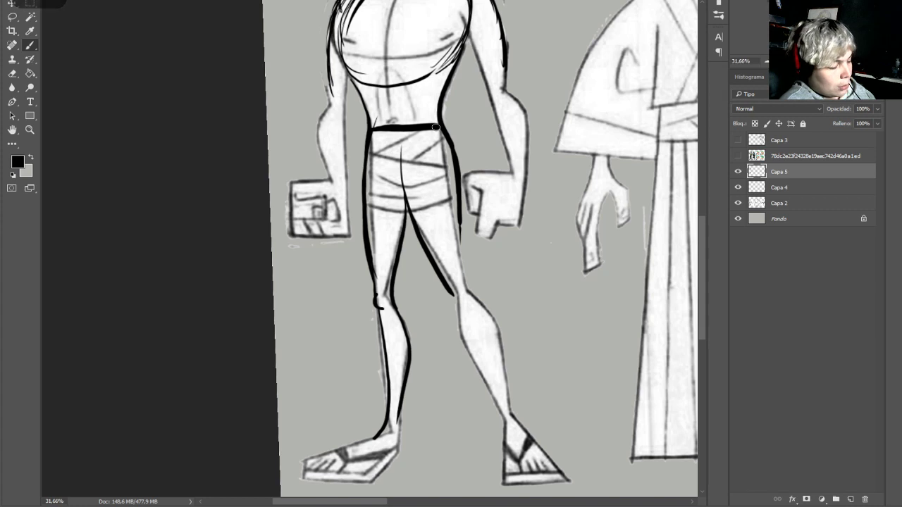
pyautogui.hotkey('ctrl', 'z')
pyautogui.moveTo(370, 124)
pyautogui.mouseDown()
pyautogui.moveTo(398, 133)
pyautogui.moveTo(427, 127)
pyautogui.mouseUp()
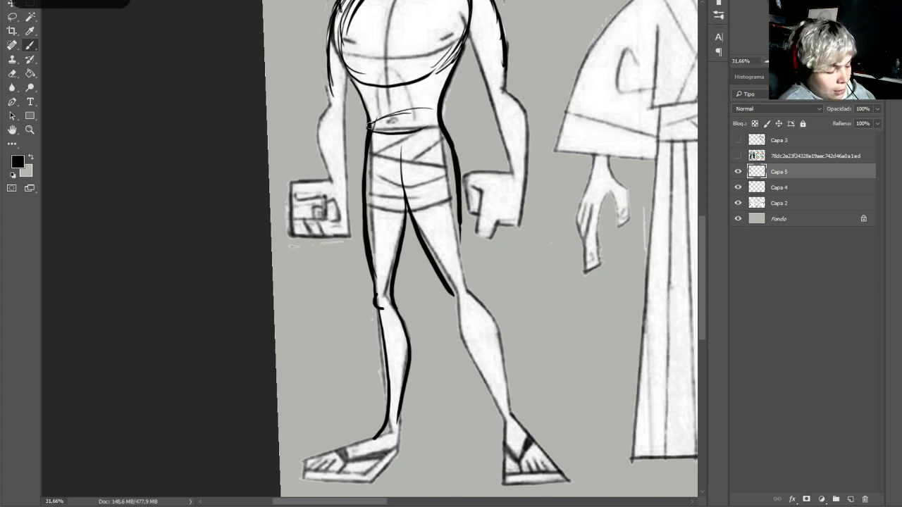
pyautogui.moveTo(367, 131); pyautogui.dragTo(436, 128)
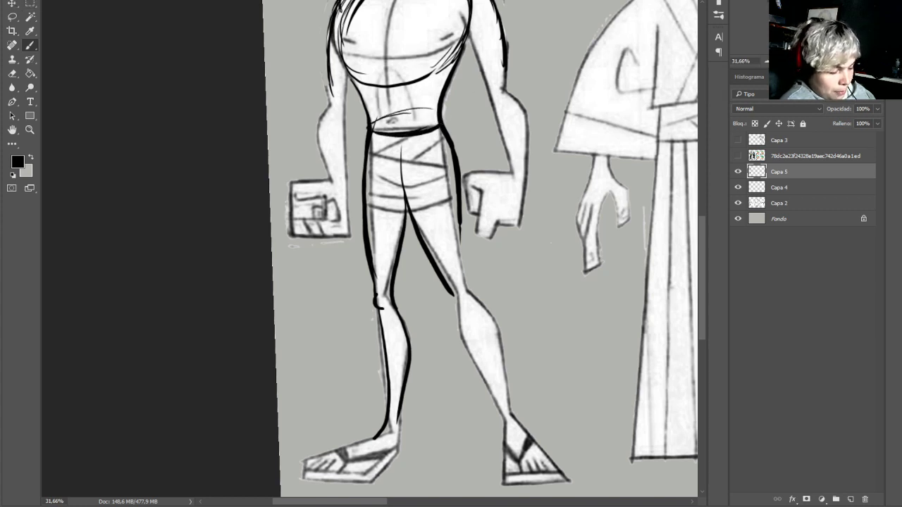
pyautogui.moveTo(576, 43); pyautogui.dragTo(368, 155)
pyautogui.scroll(3, 369, 248)
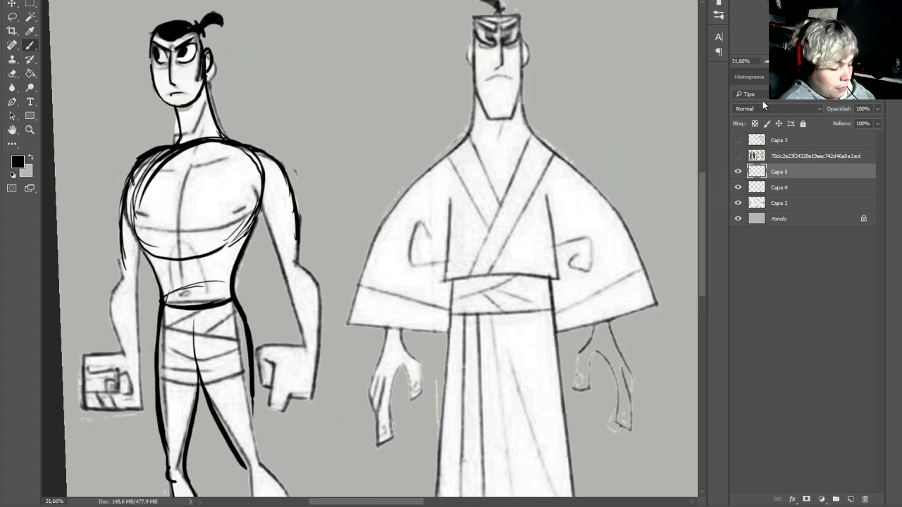
# Thicken the inner line of the right-hand thigh in black and close it with a small rounded curve at the knee
pyautogui.click(739, 172)
pyautogui.click(738, 172)
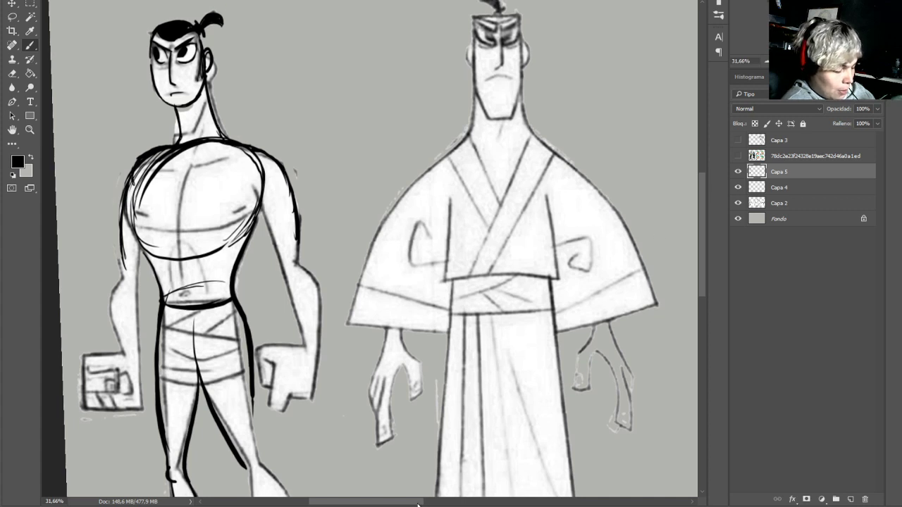
pyautogui.moveTo(419, 503); pyautogui.dragTo(400, 503)
pyautogui.moveTo(701, 193); pyautogui.dragTo(703, 196)
pyautogui.keyDown('alt'); pyautogui.click(328, 49); pyautogui.keyUp('alt')
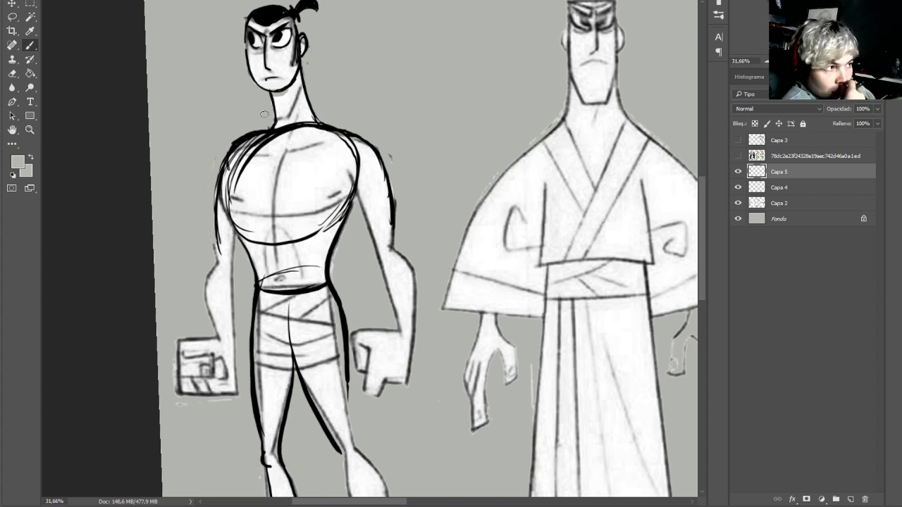
pyautogui.moveTo(701, 181); pyautogui.dragTo(704, 233)
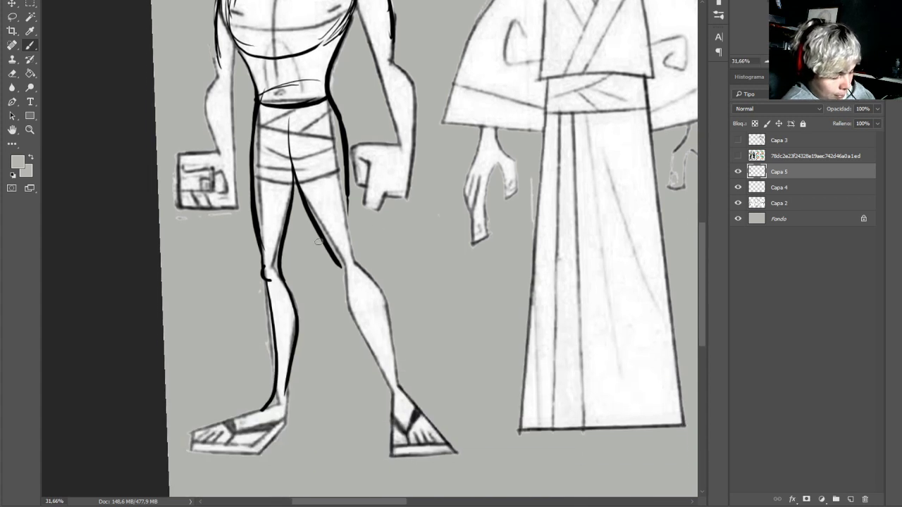
pyautogui.keyDown('alt'); pyautogui.click(343, 265); pyautogui.keyUp('alt')
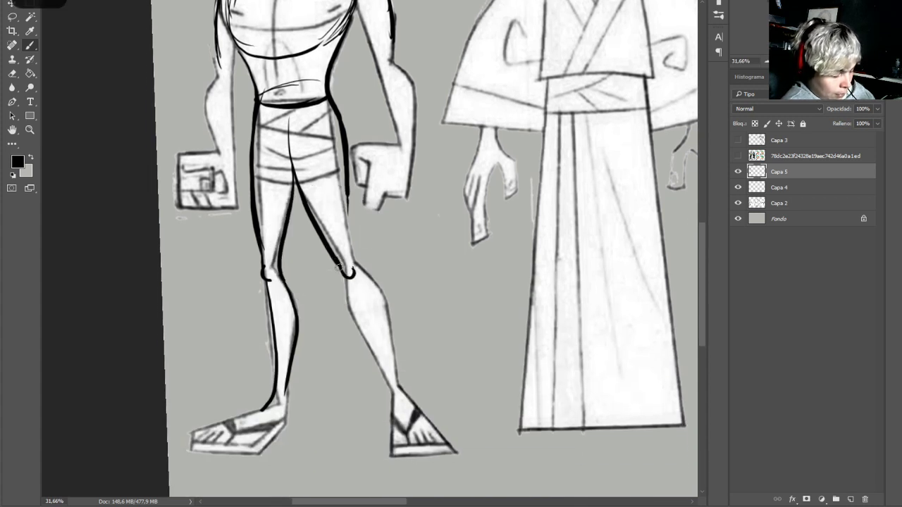
pyautogui.moveTo(380, 173); pyautogui.dragTo(271, 399)
# Examine the redrawn figure from the chest down to the feet against the original sketch
pyautogui.moveTo(578, 246); pyautogui.dragTo(132, 274)
pyautogui.moveTo(422, 296); pyautogui.dragTo(883, 101)
pyautogui.scroll(7, 369, 248)
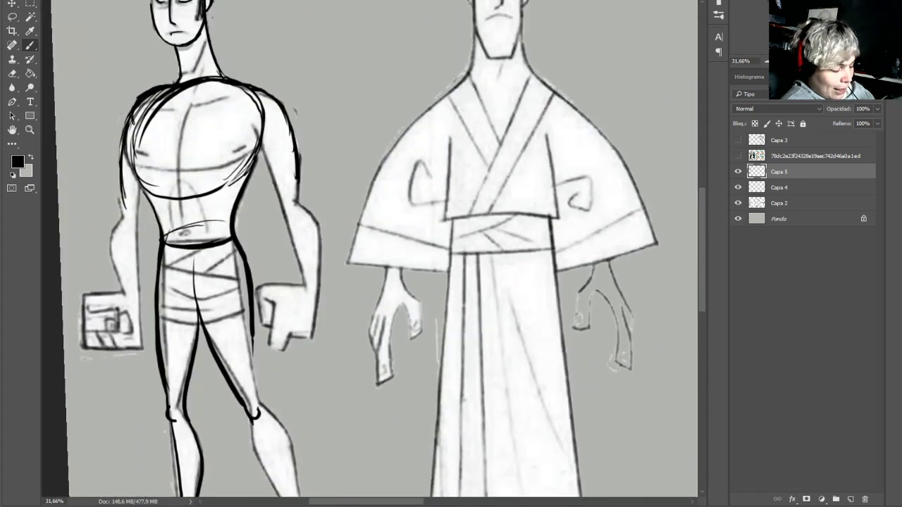
pyautogui.scroll(-3, 369, 249)
pyautogui.scroll(2, 369, 248)
pyautogui.scroll(-6, 374, 253)
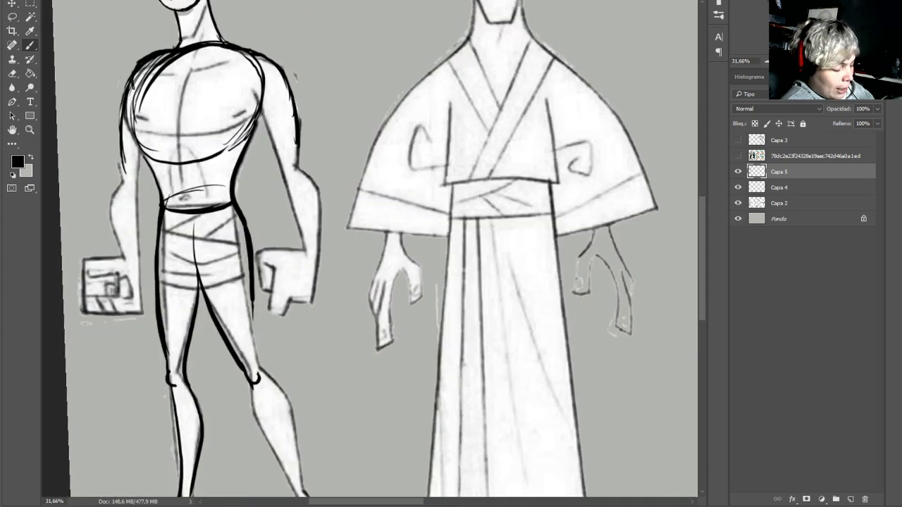
pyautogui.scroll(4, 369, 248)
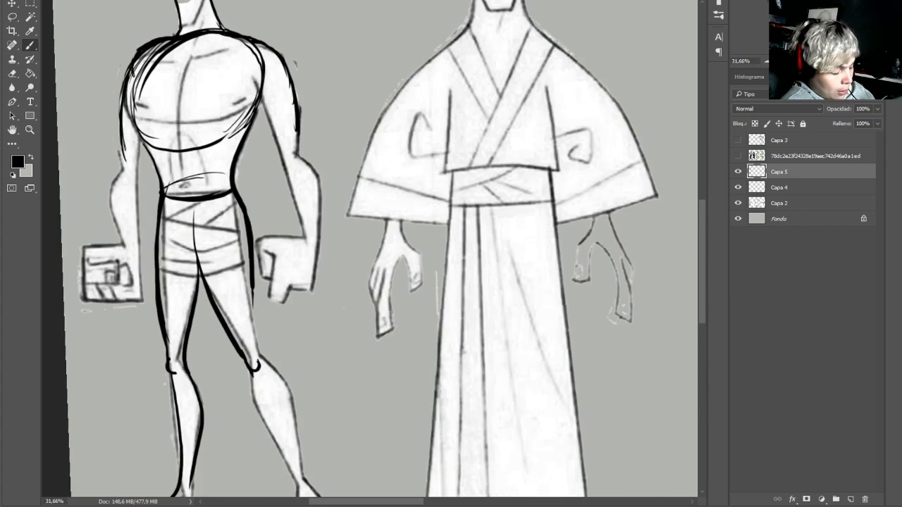
pyautogui.scroll(-1, 369, 249)
pyautogui.scroll(1, 369, 249)
pyautogui.scroll(-2, 369, 248)
pyautogui.scroll(-1, 369, 248)
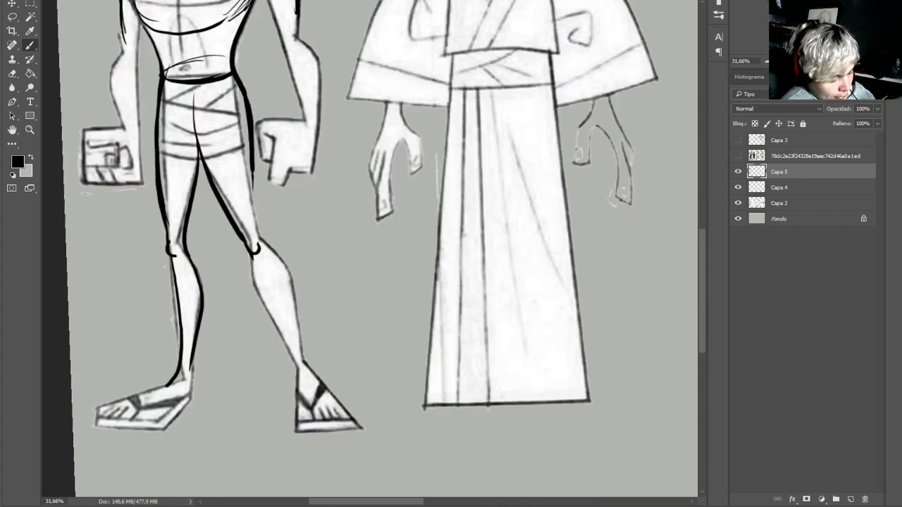
pyautogui.scroll(2, 369, 249)
# Trim the square left-hand fist with the background grey and redraw it in black with rounded fingers and knuckles
pyautogui.keyDown('alt'); pyautogui.click(116, 234); pyautogui.keyUp('alt')
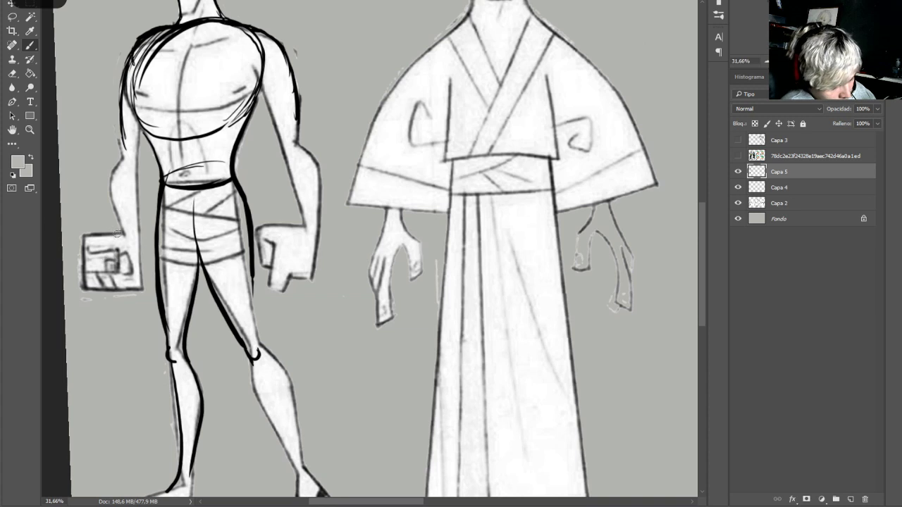
pyautogui.moveTo(86, 248)
pyautogui.mouseDown()
pyautogui.moveTo(84, 277)
pyautogui.moveTo(84, 265)
pyautogui.moveTo(89, 280)
pyautogui.moveTo(136, 282)
pyautogui.moveTo(143, 259)
pyautogui.moveTo(146, 270)
pyautogui.moveTo(84, 280)
pyautogui.mouseUp()
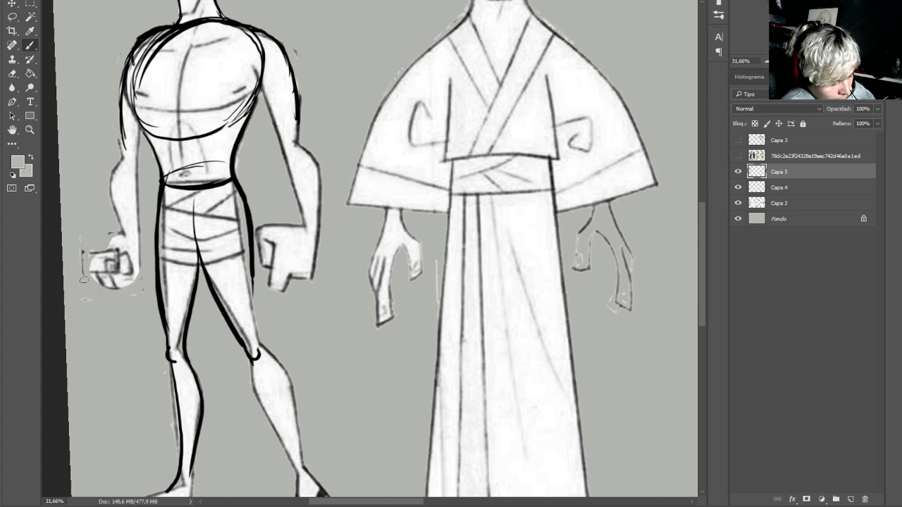
pyautogui.keyDown('alt'); pyautogui.click(169, 187); pyautogui.keyUp('alt')
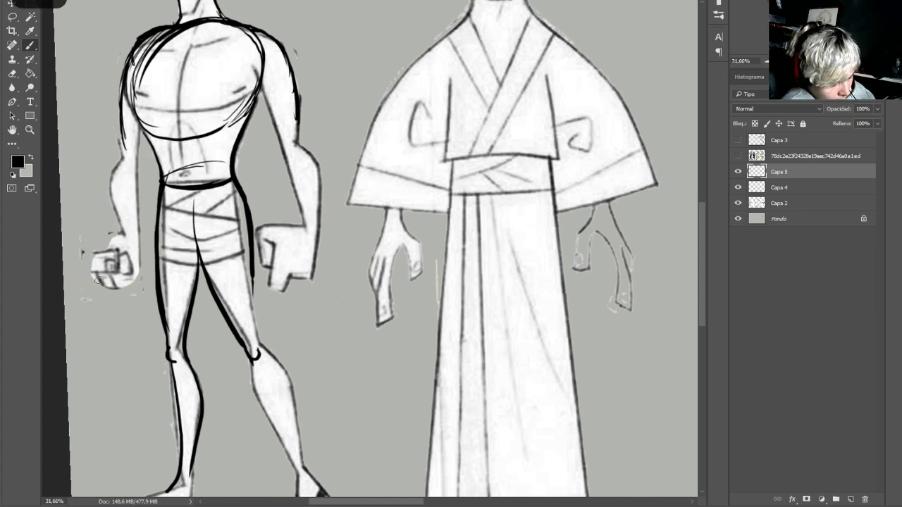
pyautogui.moveTo(98, 281)
pyautogui.mouseDown()
pyautogui.moveTo(101, 287)
pyautogui.moveTo(100, 270)
pyautogui.mouseUp()
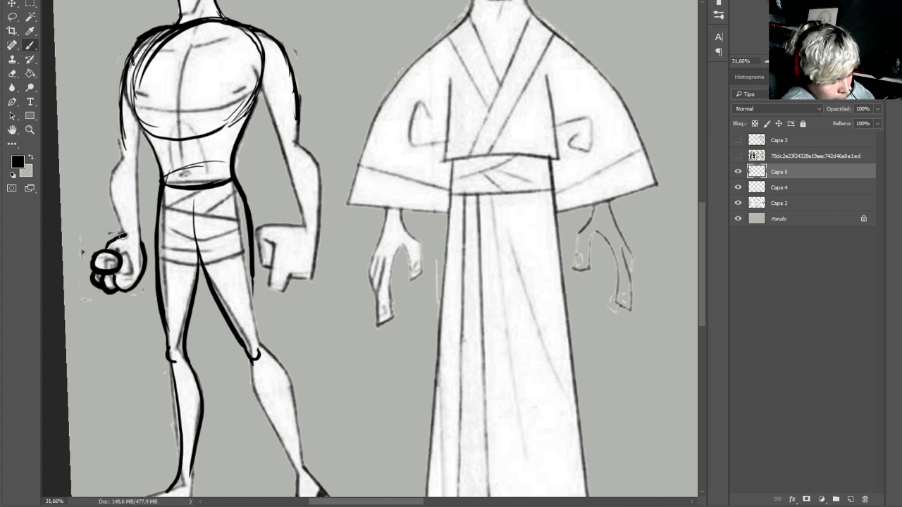
# Outline both sides of the left-hand arm in black from the upper arm to the wrist, undoing the surplus stroke
pyautogui.moveTo(124, 238); pyautogui.dragTo(112, 176)
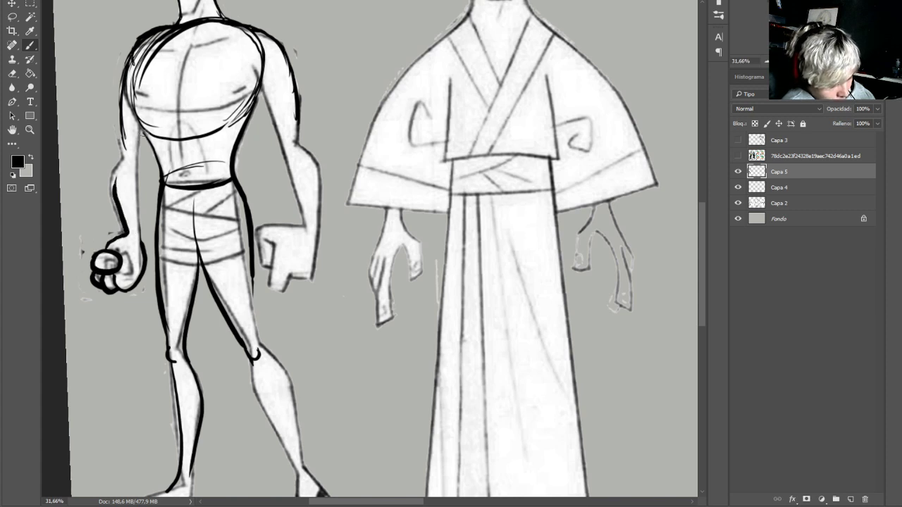
pyautogui.moveTo(124, 104); pyautogui.dragTo(112, 197)
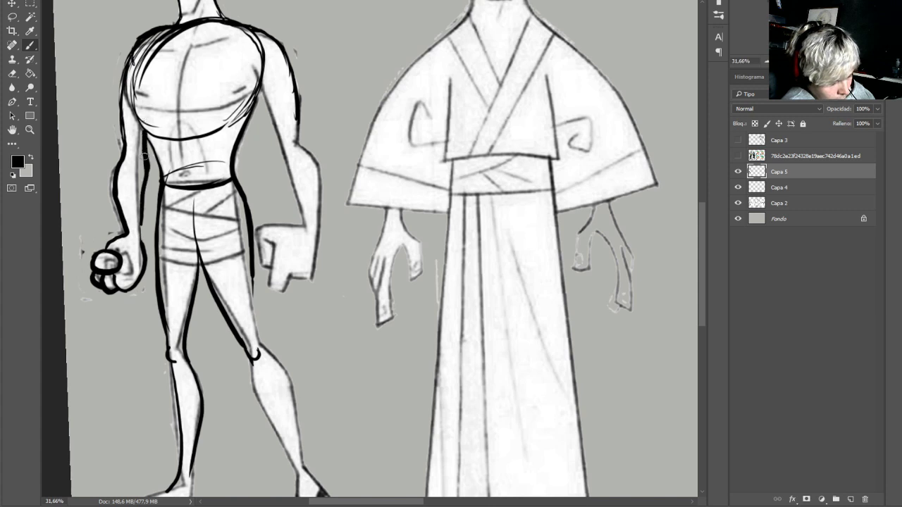
pyautogui.moveTo(144, 157); pyautogui.dragTo(140, 239)
pyautogui.moveTo(136, 205); pyautogui.dragTo(141, 125)
pyautogui.hotkey('ctrl', 'alt', 'z')
# Paint the arm's white over the original pencil lines inside the left-hand arm around the elbow and forearm
pyautogui.keyDown('alt'); pyautogui.click(128, 181); pyautogui.keyUp('alt')
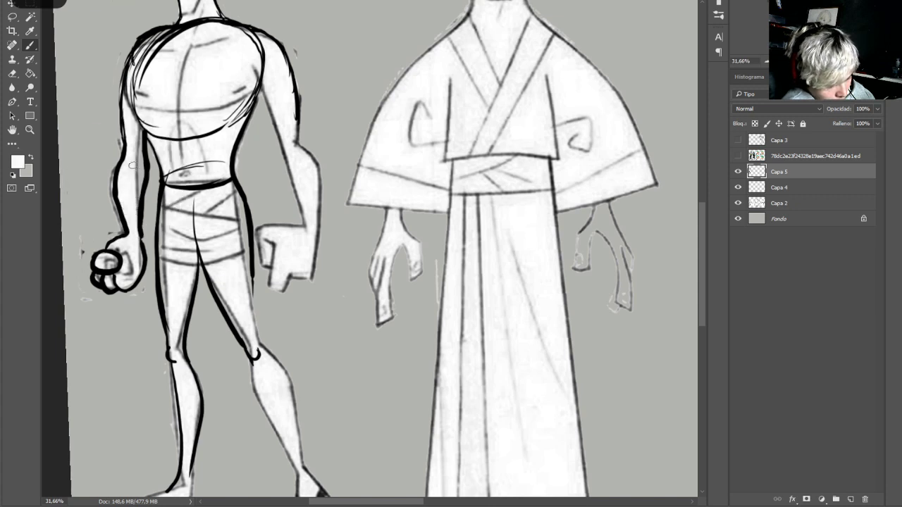
pyautogui.moveTo(135, 174); pyautogui.dragTo(136, 129)
pyautogui.moveTo(140, 162); pyautogui.dragTo(136, 209)
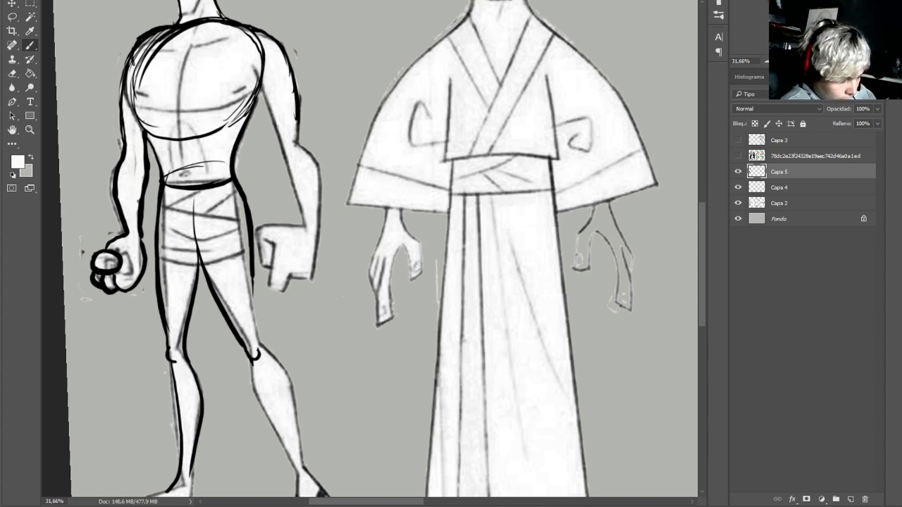
# Paint the background grey over the sole and pointed tip of the right-hand sandal
pyautogui.scroll(-5, 377, 239)
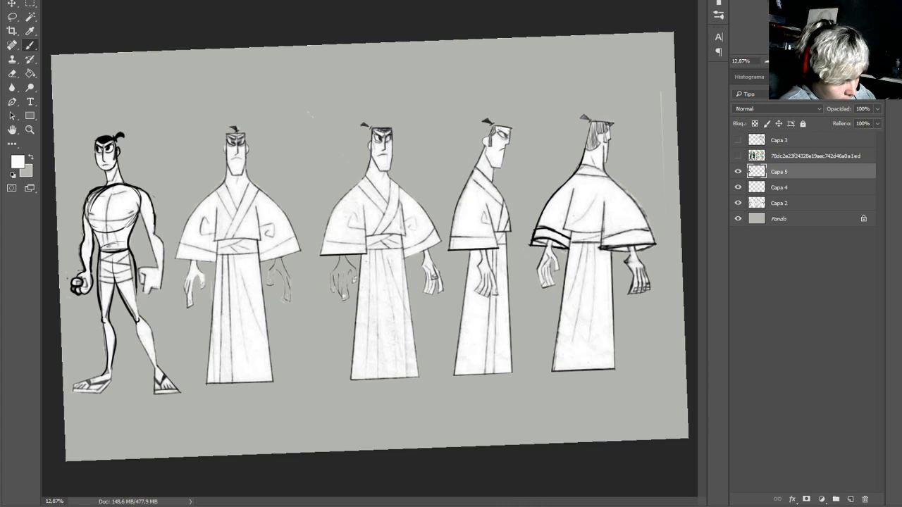
pyautogui.scroll(7, 372, 247)
pyautogui.moveTo(233, 338); pyautogui.dragTo(512, 228)
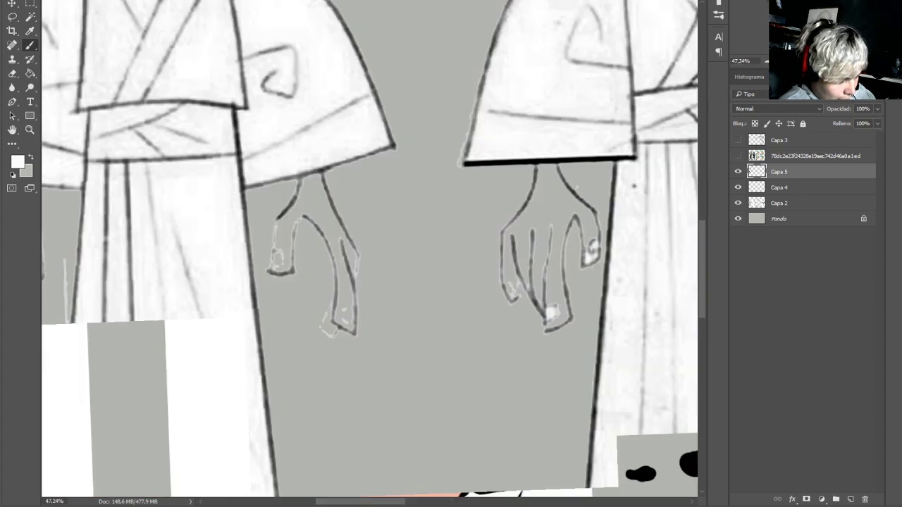
pyautogui.moveTo(106, 380); pyautogui.dragTo(674, 185)
pyautogui.scroll(-5, 492, 115)
pyautogui.scroll(2, 631, 115)
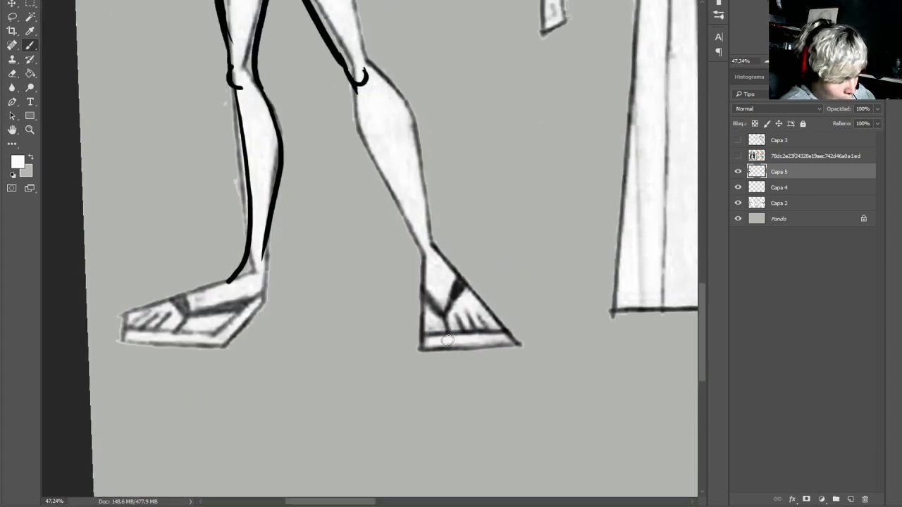
pyautogui.keyDown('alt'); pyautogui.click(418, 345); pyautogui.keyUp('alt')
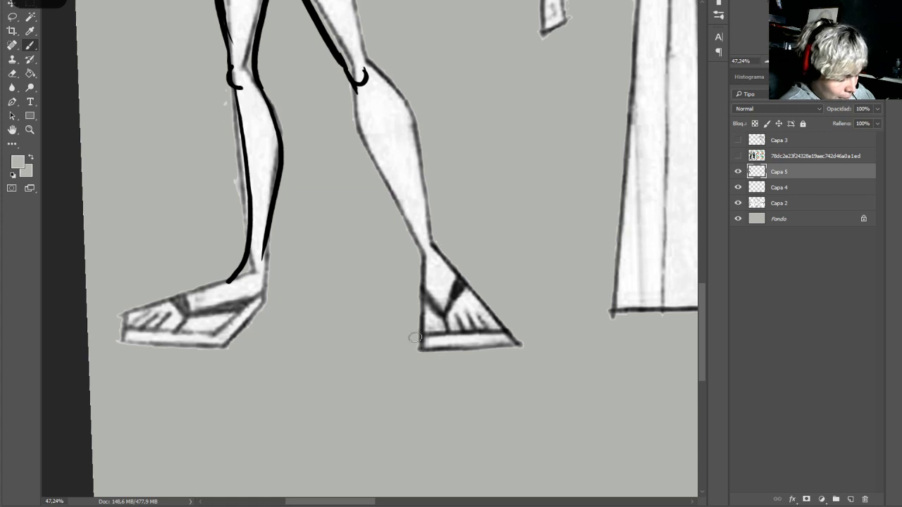
pyautogui.moveTo(415, 338)
pyautogui.mouseDown()
pyautogui.moveTo(425, 349)
pyautogui.moveTo(414, 339)
pyautogui.mouseUp()
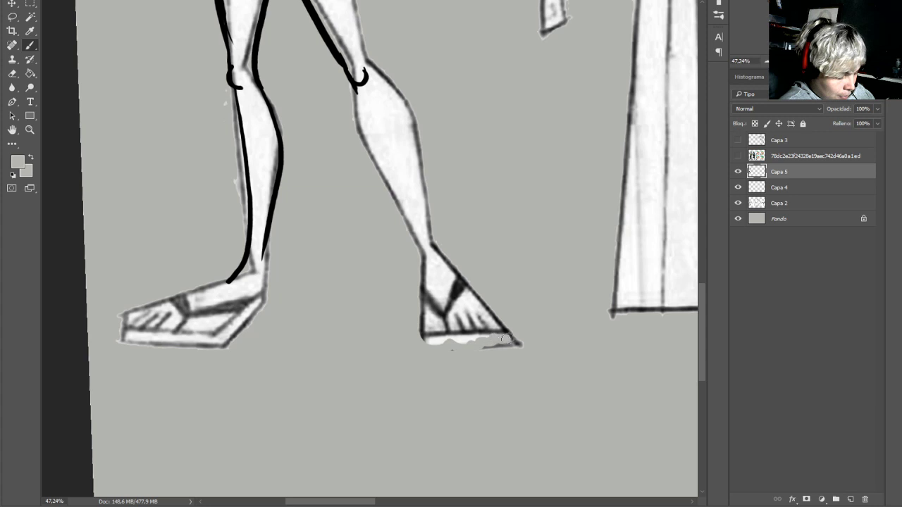
pyautogui.moveTo(504, 339); pyautogui.dragTo(489, 351)
# Cover the original ankle and inner calf edges of the right-hand leg with the skin's white
pyautogui.keyDown('alt'); pyautogui.click(431, 291); pyautogui.keyUp('alt')
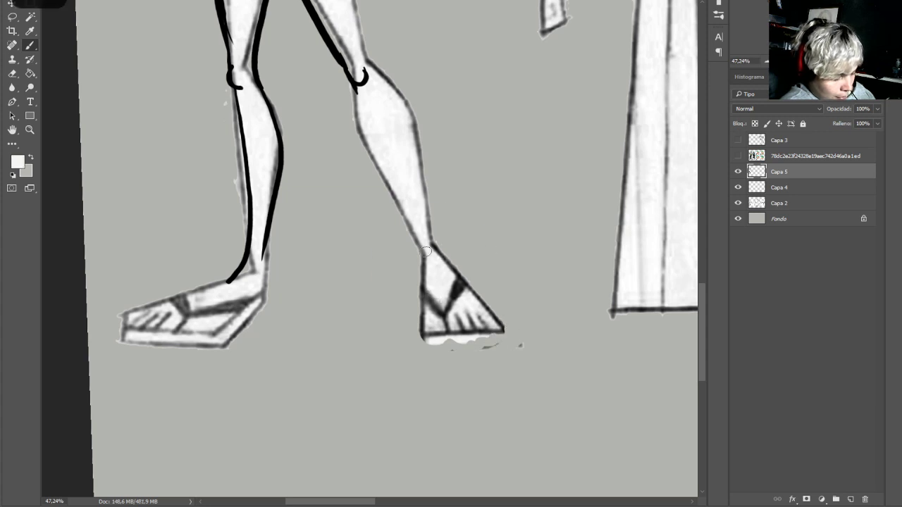
pyautogui.moveTo(425, 270)
pyautogui.mouseDown()
pyautogui.moveTo(417, 229)
pyautogui.moveTo(436, 255)
pyautogui.moveTo(423, 217)
pyautogui.mouseUp()
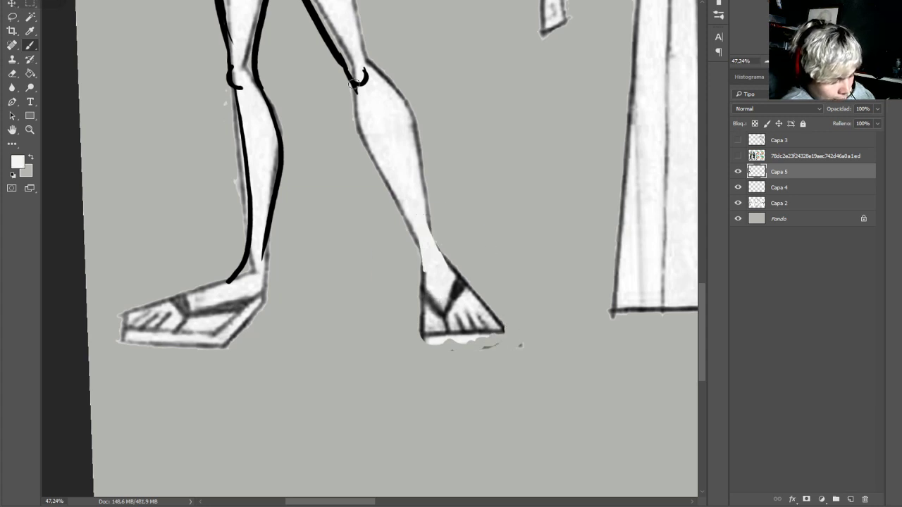
pyautogui.moveTo(354, 101); pyautogui.dragTo(367, 152)
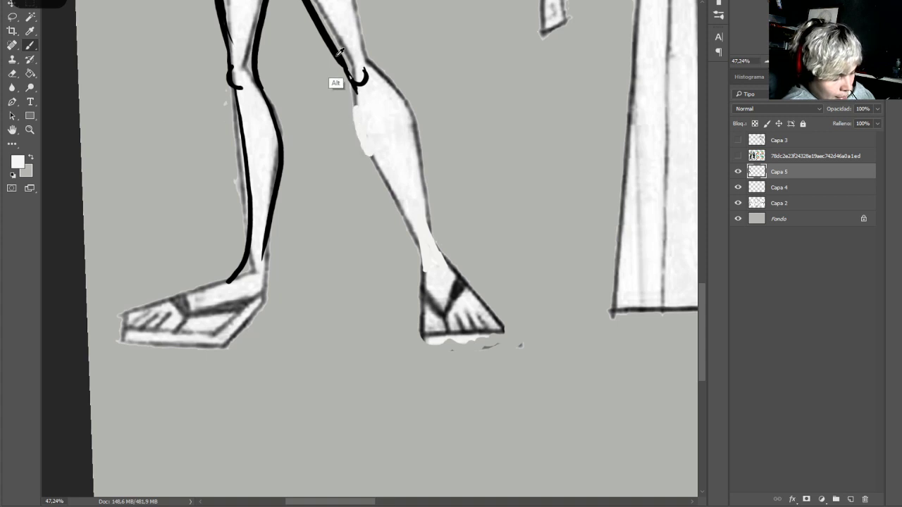
# Outline the right-hand lower leg in black from knee to ankle, and draw its foot with rounded toes
pyautogui.keyDown('alt'); pyautogui.click(345, 69); pyautogui.keyUp('alt')
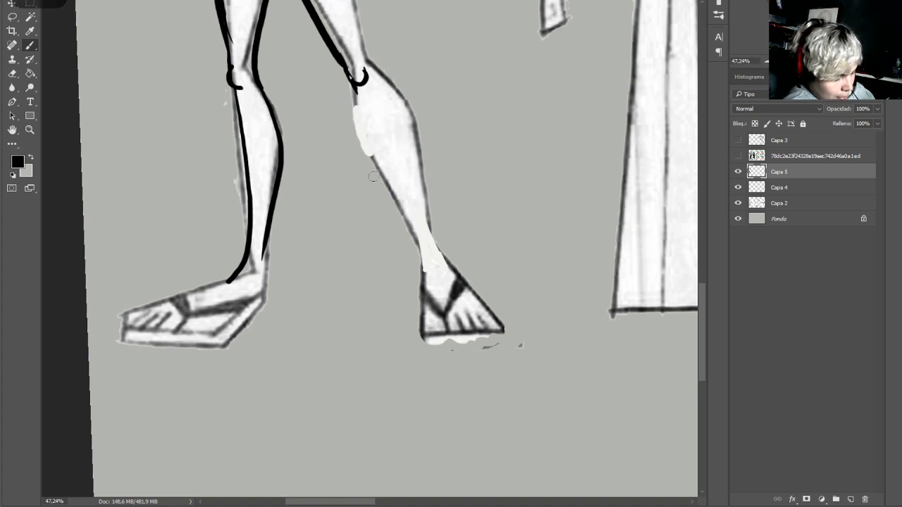
pyautogui.moveTo(423, 281)
pyautogui.mouseDown()
pyautogui.moveTo(407, 230)
pyautogui.moveTo(358, 145)
pyautogui.moveTo(350, 93)
pyautogui.mouseUp()
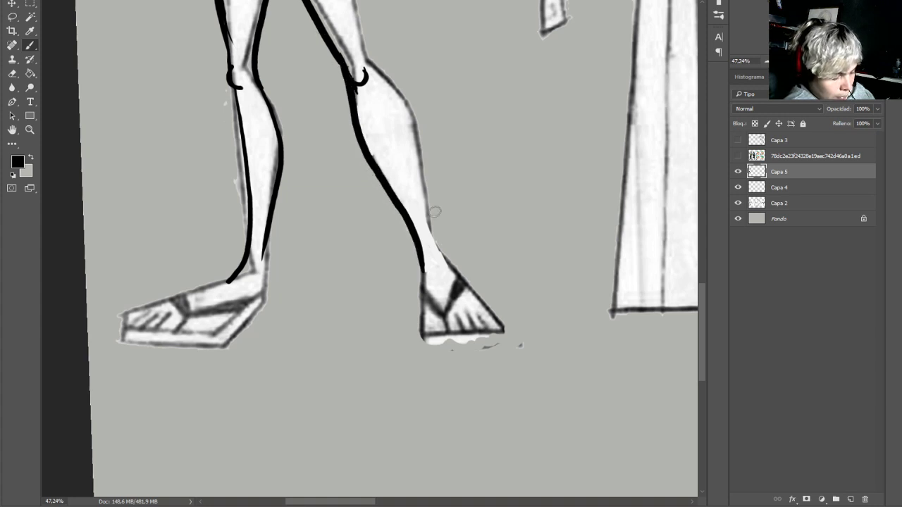
pyautogui.moveTo(458, 278)
pyautogui.mouseDown()
pyautogui.moveTo(430, 224)
pyautogui.moveTo(418, 149)
pyautogui.moveTo(377, 69)
pyautogui.mouseUp()
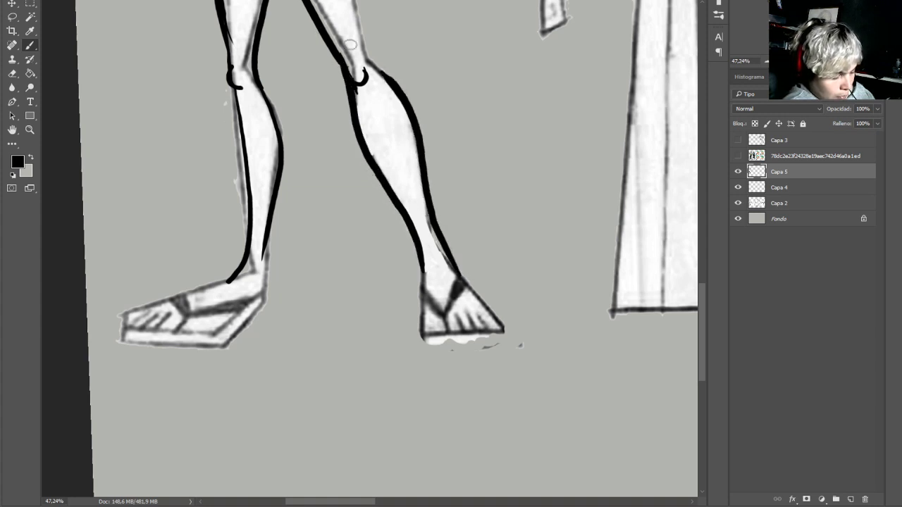
pyautogui.moveTo(423, 280)
pyautogui.mouseDown()
pyautogui.moveTo(421, 335)
pyautogui.moveTo(471, 343)
pyautogui.moveTo(495, 334)
pyautogui.moveTo(501, 329)
pyautogui.moveTo(458, 275)
pyautogui.mouseUp()
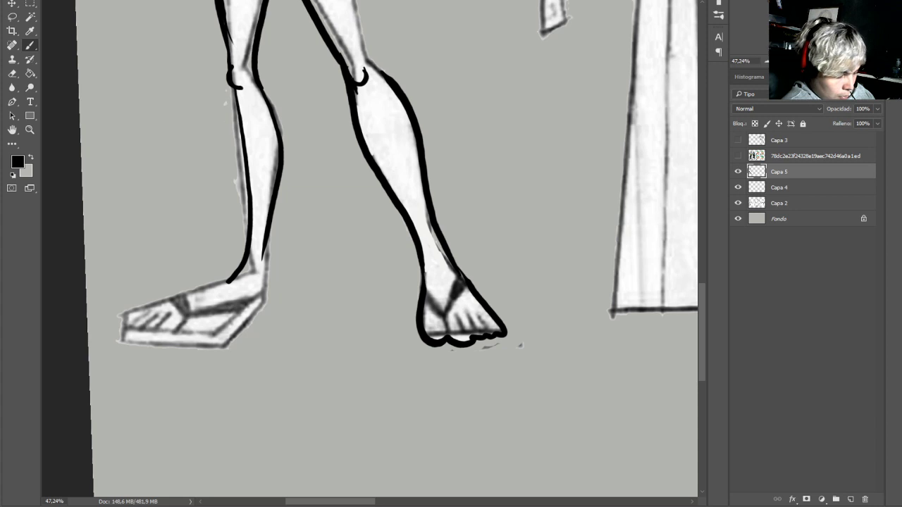
# Round off the heel, sole and toe corners of the left-hand sandal with the background grey
pyautogui.scroll(-1, 425, 244)
pyautogui.scroll(5, 425, 244)
pyautogui.scroll(-4, 425, 245)
pyautogui.scroll(1, 426, 245)
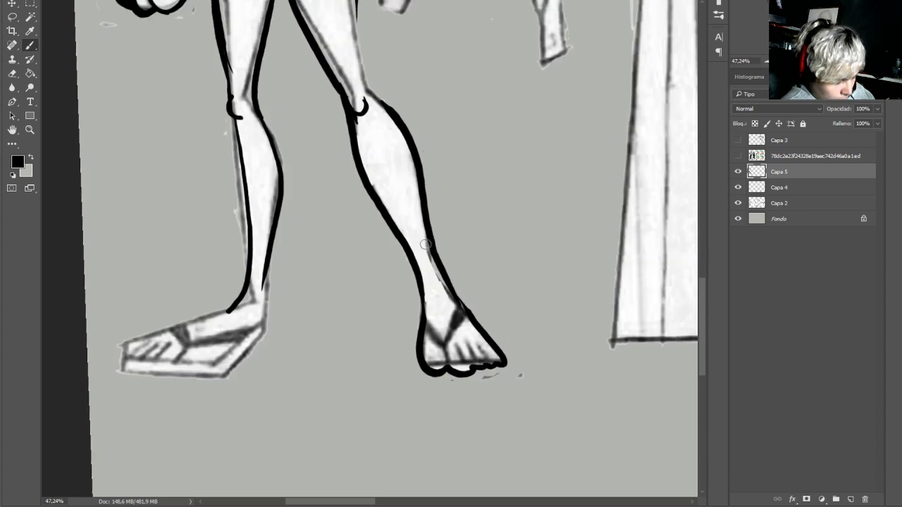
pyautogui.keyDown('alt'); pyautogui.click(270, 335); pyautogui.keyUp('alt')
pyautogui.moveTo(211, 383); pyautogui.dragTo(249, 367)
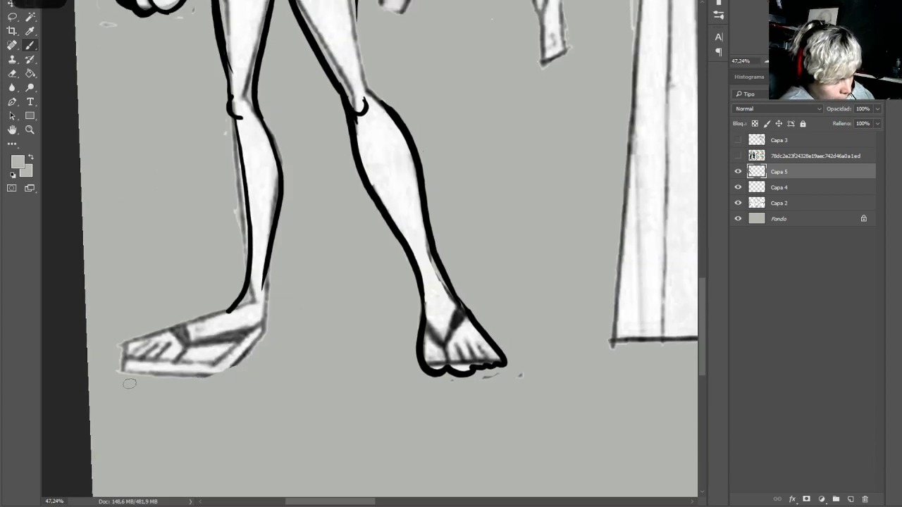
pyautogui.moveTo(130, 383); pyautogui.dragTo(120, 352)
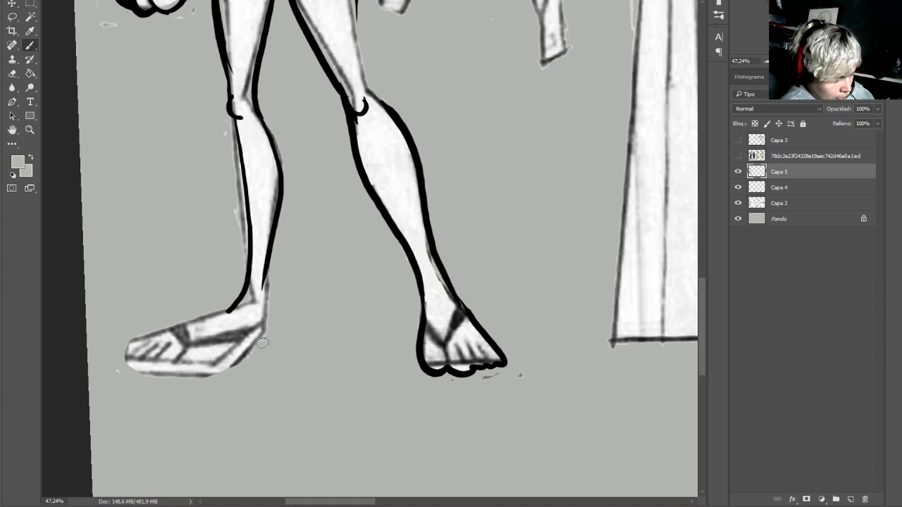
# Outline the left-hand foot in black with a rounded heel, sole and toe, joining it to the ankle
pyautogui.keyDown('alt'); pyautogui.click(366, 186); pyautogui.keyUp('alt')
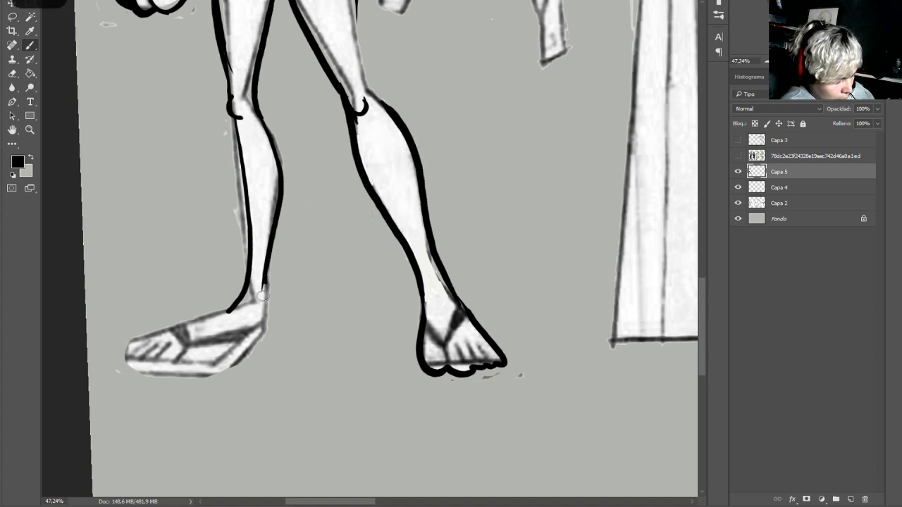
pyautogui.moveTo(262, 294)
pyautogui.mouseDown()
pyautogui.moveTo(262, 340)
pyautogui.moveTo(230, 368)
pyautogui.moveTo(138, 373)
pyautogui.moveTo(126, 359)
pyautogui.moveTo(154, 331)
pyautogui.mouseUp()
pyautogui.moveTo(176, 322); pyautogui.dragTo(230, 302)
pyautogui.hotkey('ctrl', 'z')
pyautogui.moveTo(129, 350)
pyautogui.mouseDown()
pyautogui.moveTo(208, 319)
pyautogui.moveTo(242, 295)
pyautogui.mouseUp()
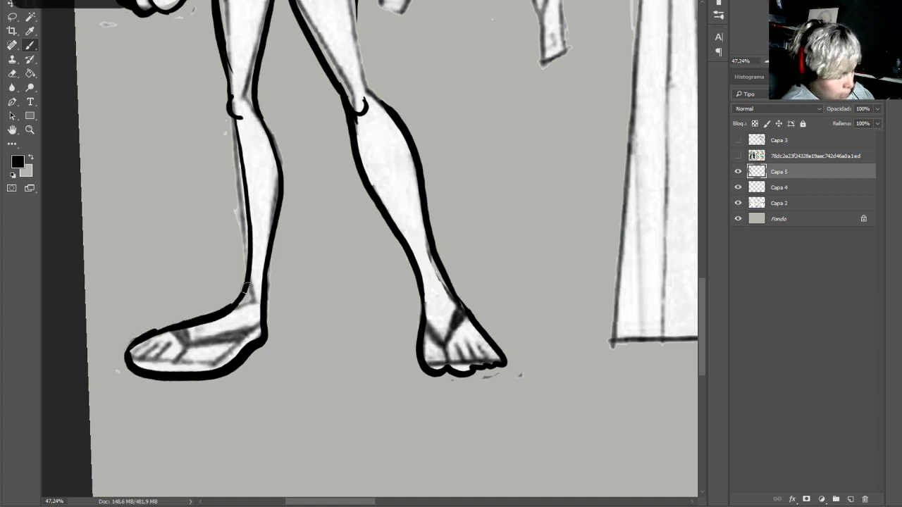
# Cover the right-hand wrist's old edge with the skin's white, and round off that fist's corners with the background grey
pyautogui.scroll(-5, 370, 248)
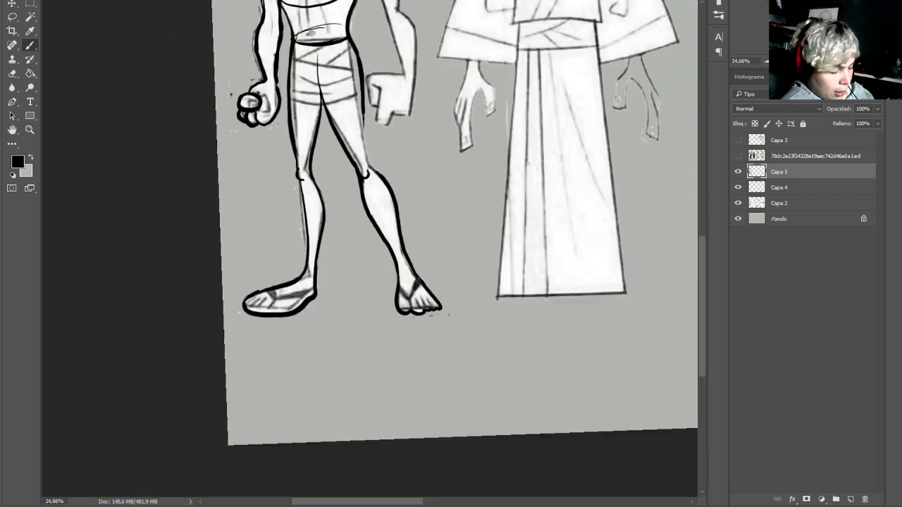
pyautogui.scroll(1, 370, 248)
pyautogui.scroll(-2, 370, 248)
pyautogui.moveTo(451, 211); pyautogui.dragTo(277, 379)
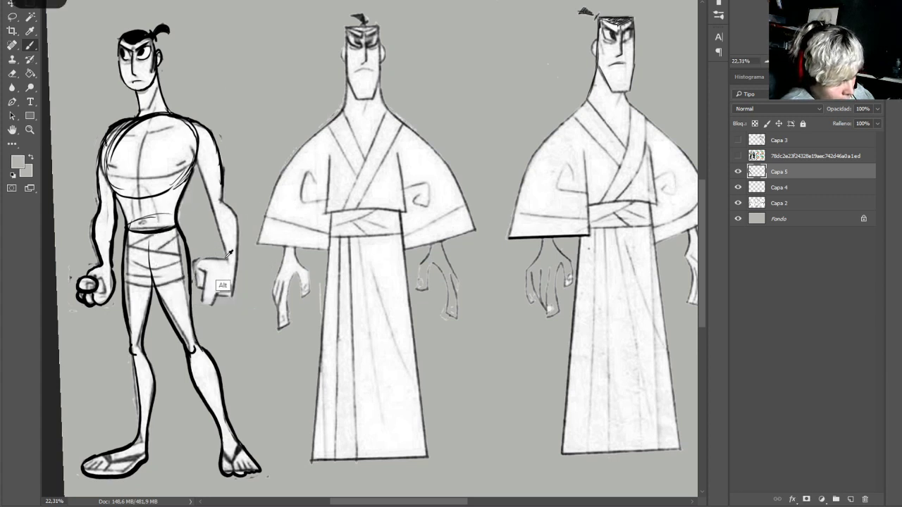
pyautogui.keyDown('alt'); pyautogui.click(229, 263); pyautogui.keyUp('alt')
pyautogui.keyDown('alt'); pyautogui.click(227, 266); pyautogui.keyUp('alt')
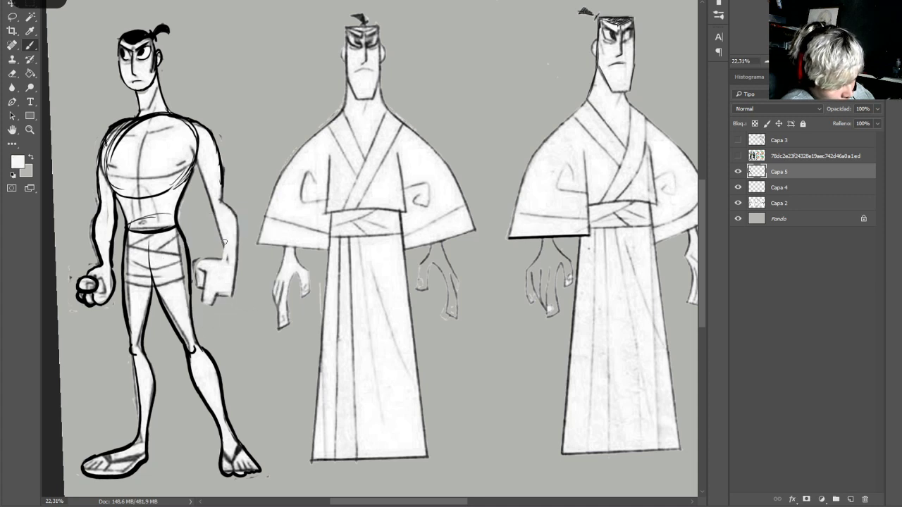
pyautogui.moveTo(203, 259)
pyautogui.mouseDown()
pyautogui.moveTo(223, 258)
pyautogui.moveTo(230, 243)
pyautogui.moveTo(213, 258)
pyautogui.mouseUp()
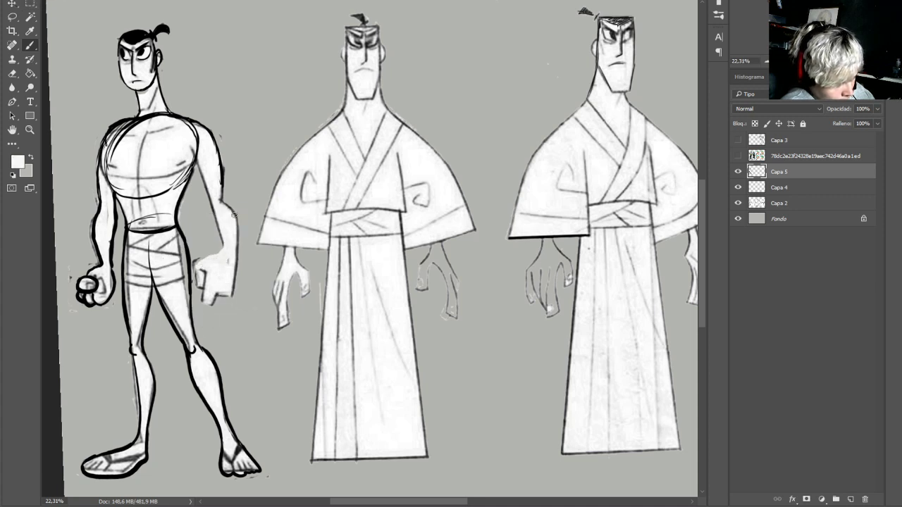
pyautogui.keyDown('alt'); pyautogui.click(205, 241); pyautogui.keyUp('alt')
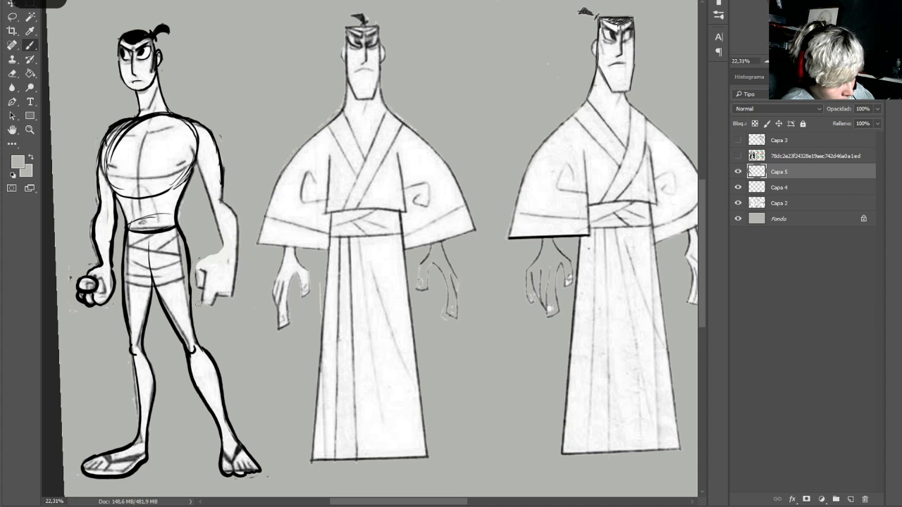
pyautogui.moveTo(199, 303)
pyautogui.mouseDown()
pyautogui.moveTo(210, 303)
pyautogui.moveTo(199, 292)
pyautogui.moveTo(235, 291)
pyautogui.moveTo(236, 257)
pyautogui.moveTo(231, 287)
pyautogui.moveTo(235, 278)
pyautogui.mouseUp()
pyautogui.keyDown('alt'); pyautogui.click(232, 272); pyautogui.keyUp('alt')
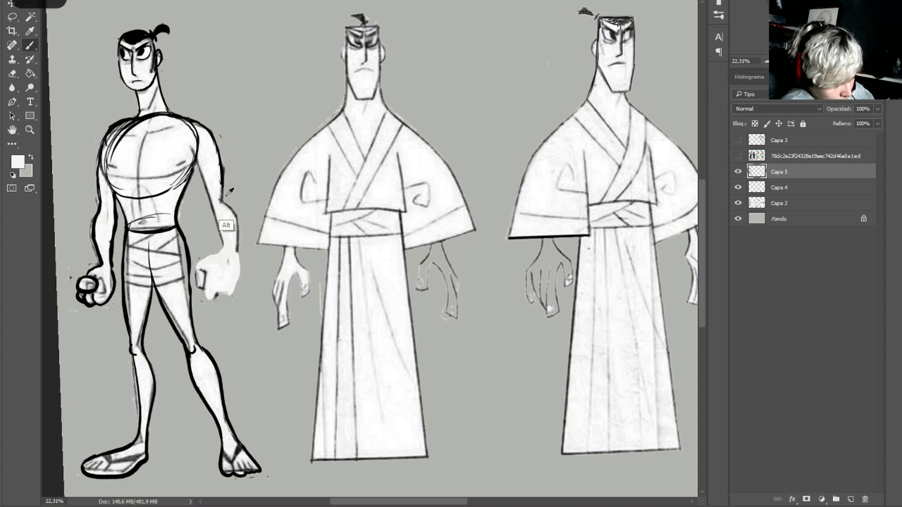
# Outline the right-hand fist, forearm and upper arm with rounded black lines, and cover the old elbow edge with white
pyautogui.keyDown('alt'); pyautogui.click(188, 279); pyautogui.keyUp('alt')
pyautogui.moveTo(236, 238)
pyautogui.mouseDown()
pyautogui.moveTo(235, 287)
pyautogui.moveTo(225, 294)
pyautogui.moveTo(205, 288)
pyautogui.moveTo(198, 275)
pyautogui.moveTo(216, 206)
pyautogui.mouseUp()
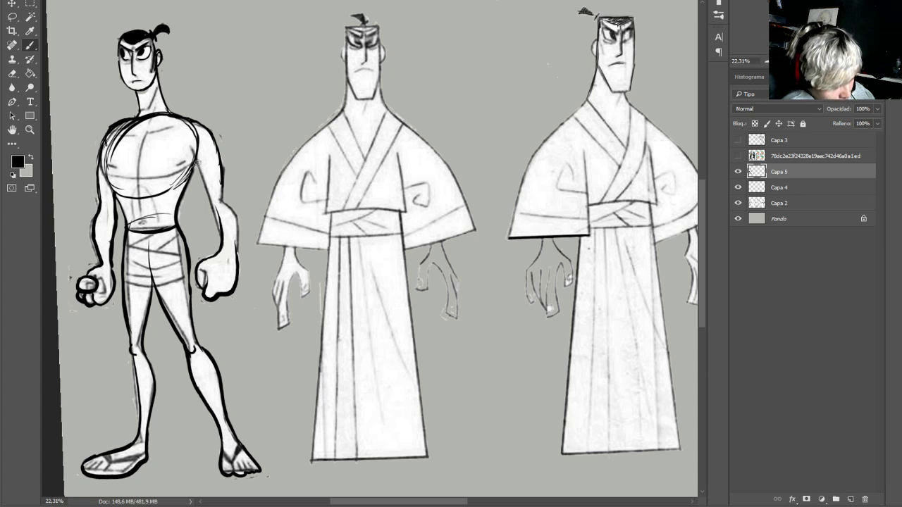
pyautogui.moveTo(194, 161); pyautogui.dragTo(219, 236)
pyautogui.moveTo(223, 185); pyautogui.dragTo(236, 262)
pyautogui.keyDown('alt'); pyautogui.click(226, 257); pyautogui.keyUp('alt')
pyautogui.moveTo(223, 183)
pyautogui.mouseDown()
pyautogui.moveTo(230, 214)
pyautogui.moveTo(224, 194)
pyautogui.mouseUp()
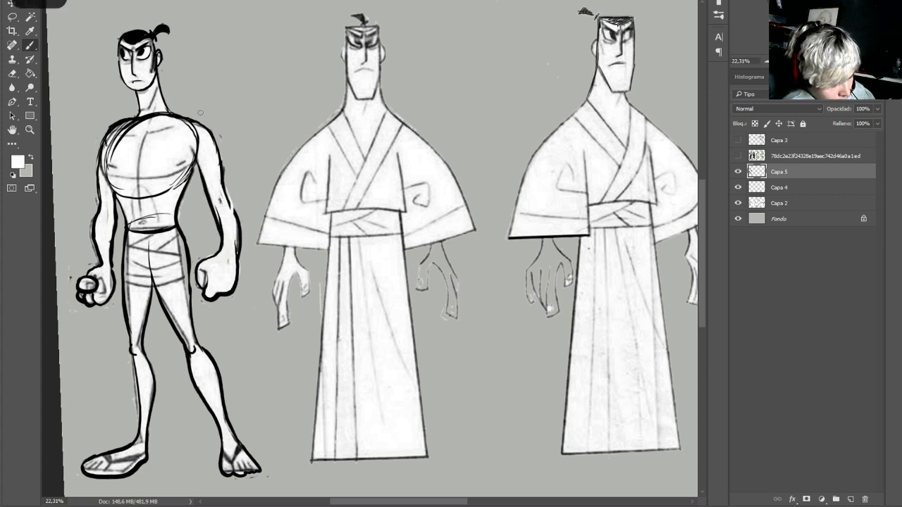
# Draw the curved undersides of both pectorals, the two nipples and the chest's centre line in black
pyautogui.moveTo(810, 61); pyautogui.dragTo(826, 61)
pyautogui.moveTo(799, 29); pyautogui.dragTo(784, 22)
pyautogui.keyDown('alt'); pyautogui.click(454, 368); pyautogui.keyUp('alt')
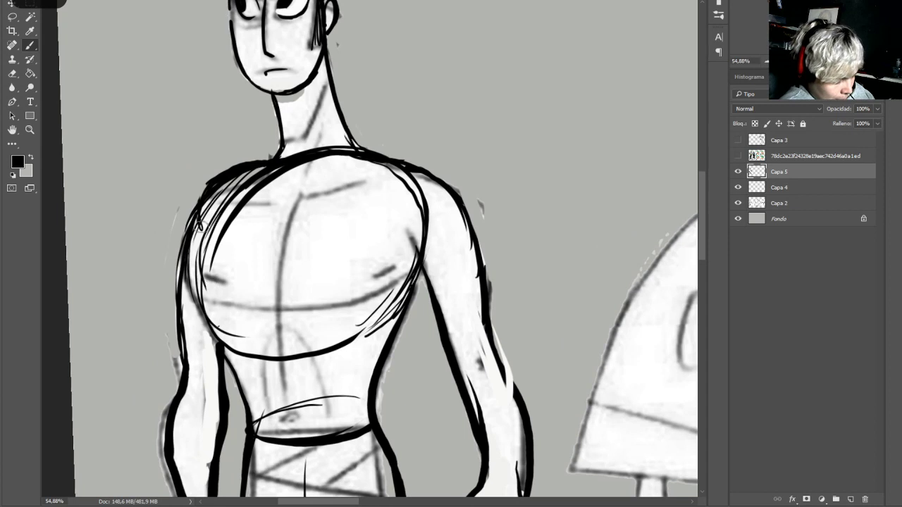
pyautogui.moveTo(191, 241)
pyautogui.mouseDown()
pyautogui.moveTo(201, 301)
pyautogui.moveTo(347, 303)
pyautogui.moveTo(400, 266)
pyautogui.moveTo(375, 268)
pyautogui.moveTo(395, 262)
pyautogui.mouseUp()
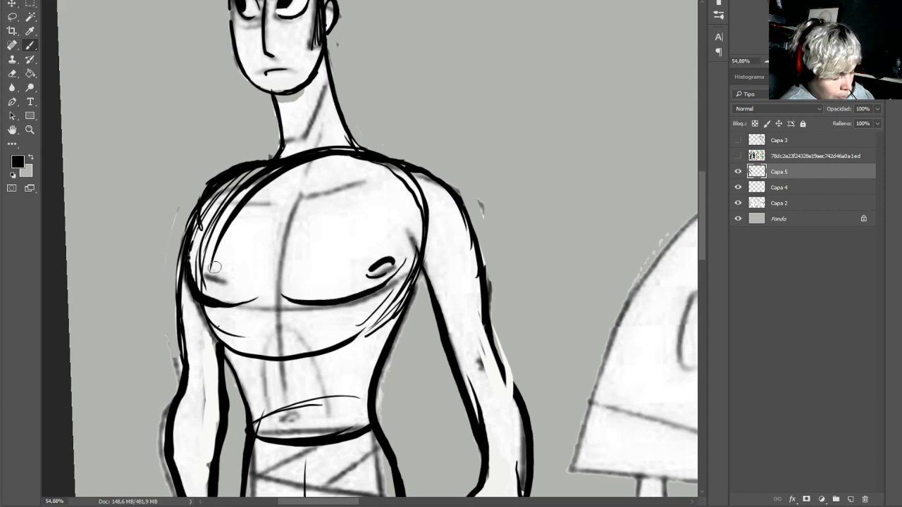
pyautogui.moveTo(205, 281); pyautogui.dragTo(226, 284)
pyautogui.moveTo(294, 209); pyautogui.dragTo(281, 285)
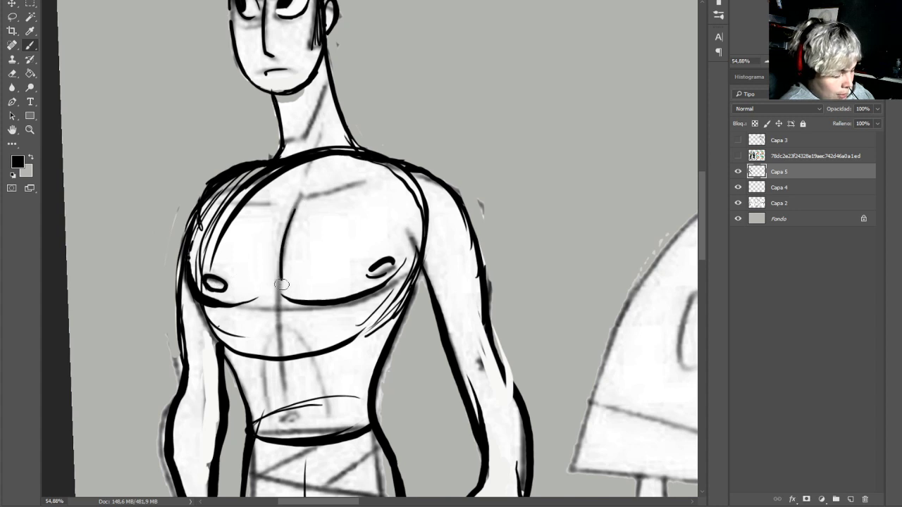
# Draw both collarbones in black, and add thin tendon lines running down the neck to meet them
pyautogui.moveTo(264, 189)
pyautogui.mouseDown()
pyautogui.moveTo(285, 209)
pyautogui.moveTo(375, 182)
pyautogui.mouseUp()
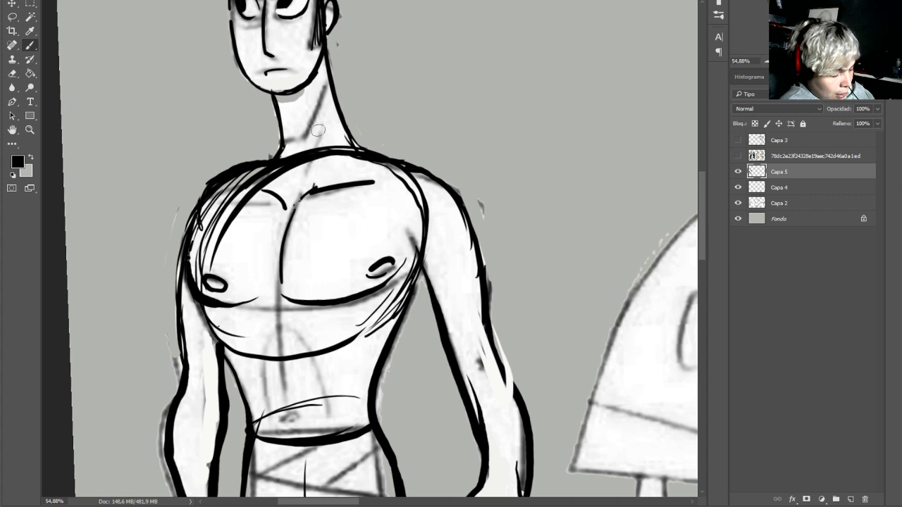
pyautogui.moveTo(320, 112); pyautogui.dragTo(313, 186)
pyautogui.hotkey('ctrl', 'z')
pyautogui.moveTo(324, 108)
pyautogui.mouseDown()
pyautogui.moveTo(314, 187)
pyautogui.moveTo(288, 181)
pyautogui.mouseUp()
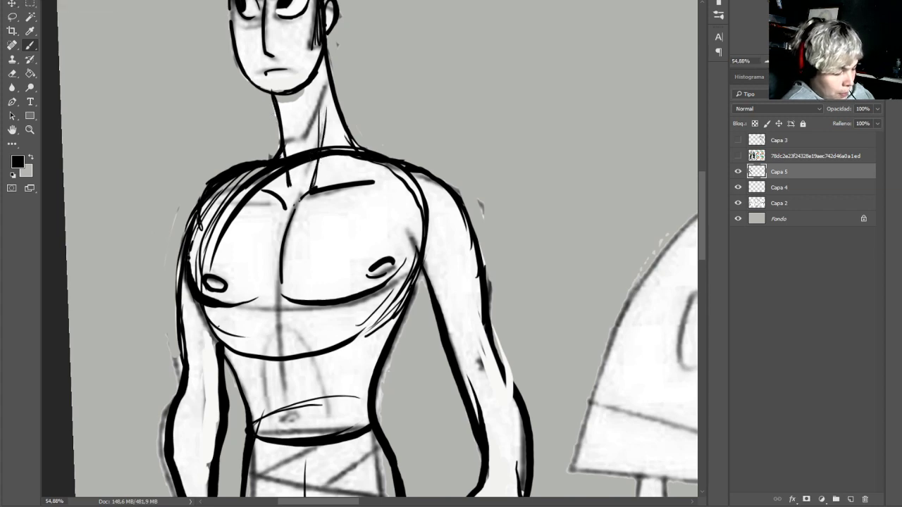
# Compare the rounded redraw with the original samurai by hiding and showing the Capa 5 layer
pyautogui.scroll(-2, 374, 250)
pyautogui.scroll(-15, 373, 250)
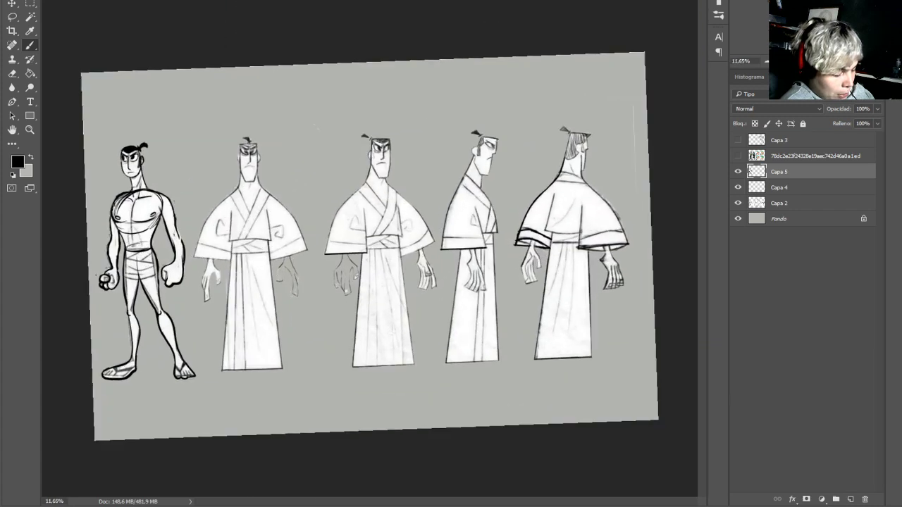
pyautogui.scroll(5, 368, 244)
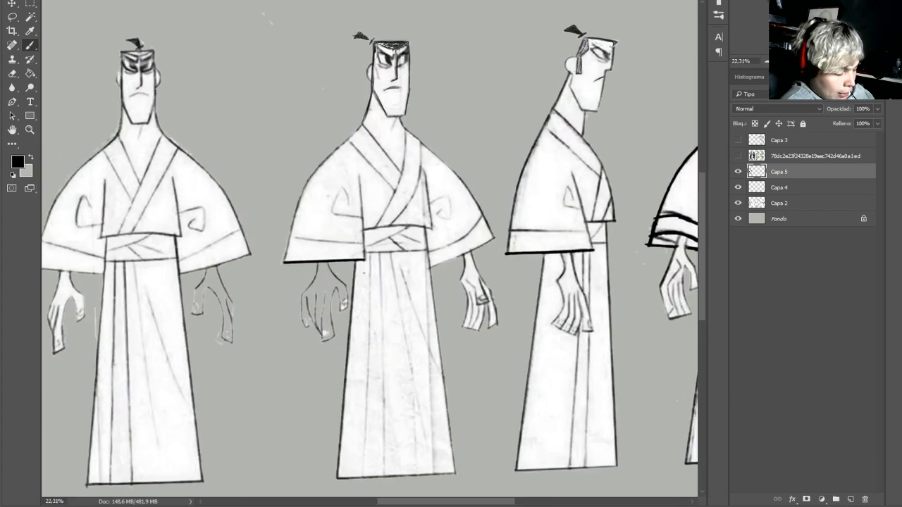
pyautogui.scroll(1, 380, 240)
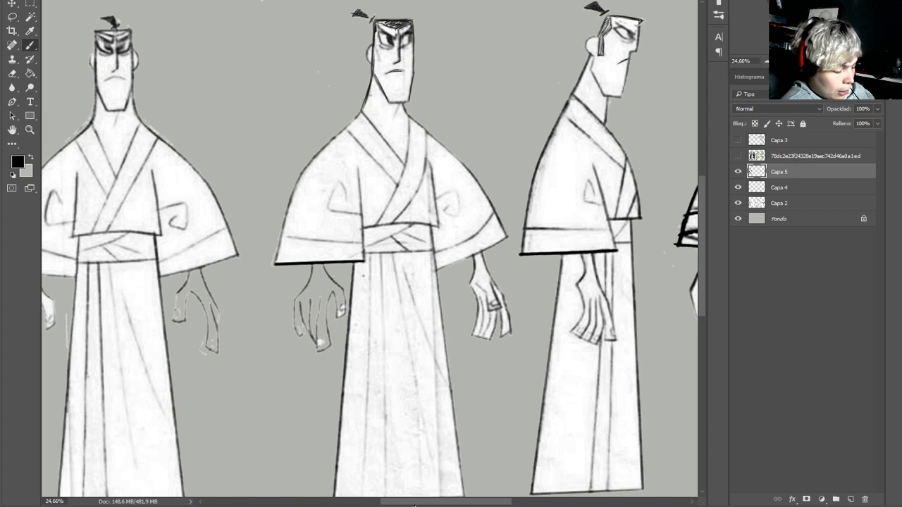
pyautogui.moveTo(414, 504); pyautogui.dragTo(327, 501)
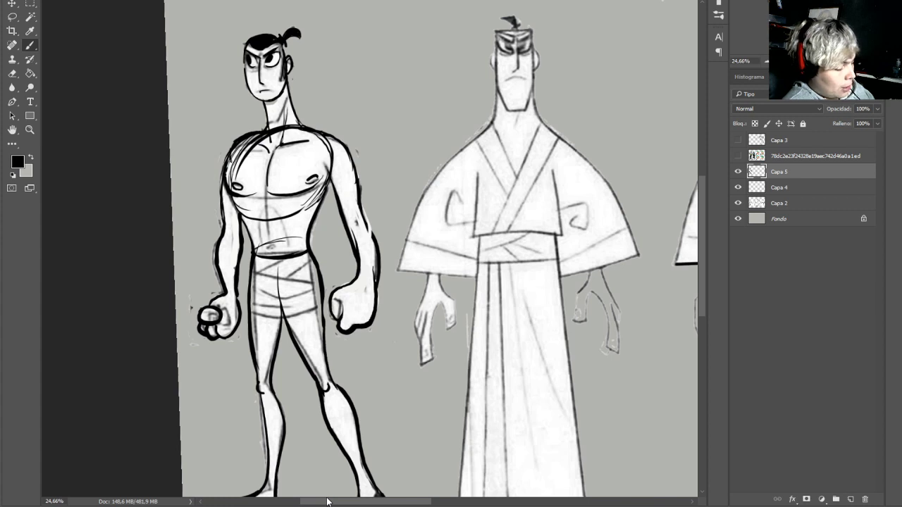
pyautogui.click(737, 172)
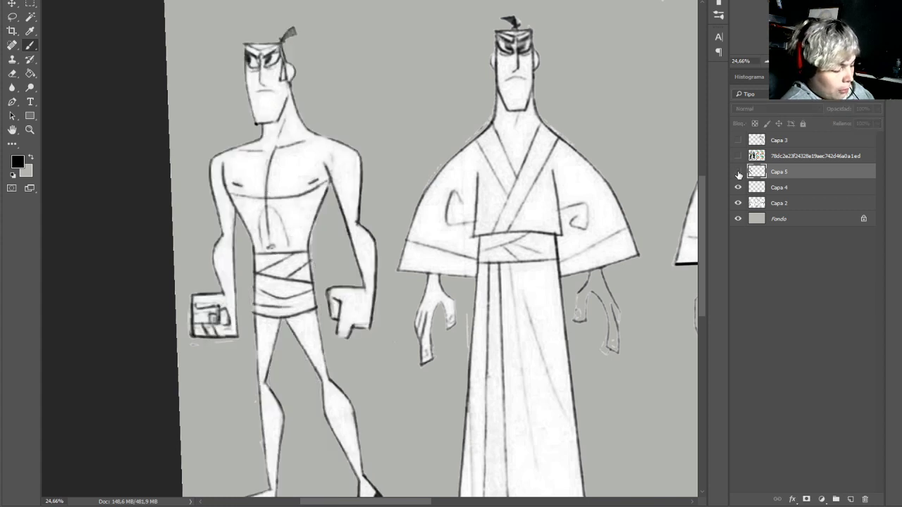
pyautogui.click(737, 172)
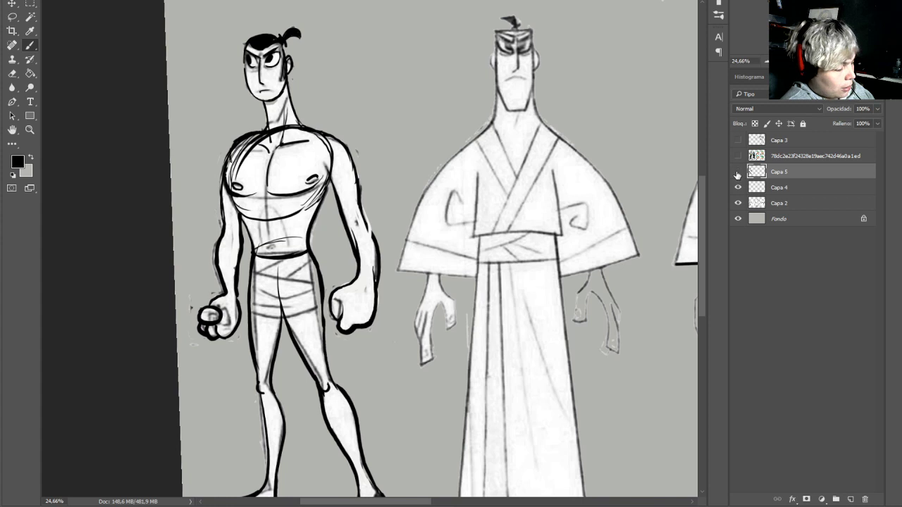
pyautogui.click(737, 172)
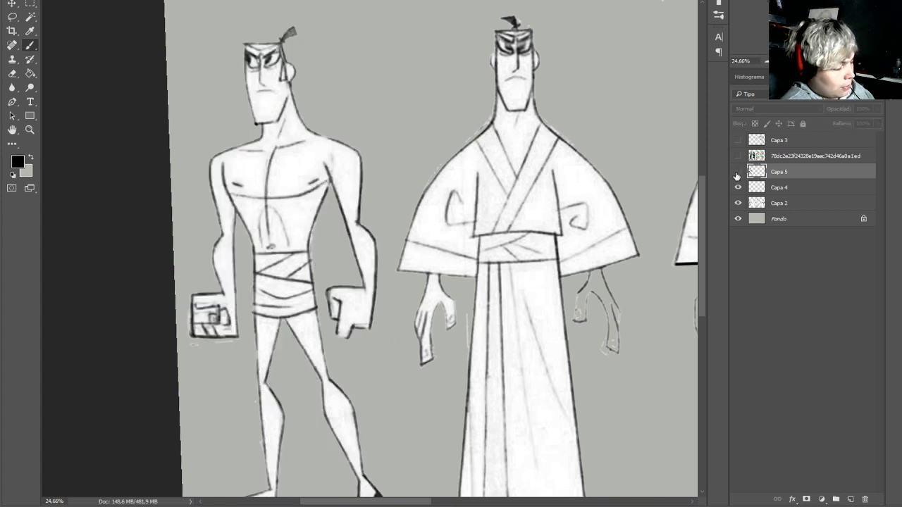
pyautogui.click(737, 172)
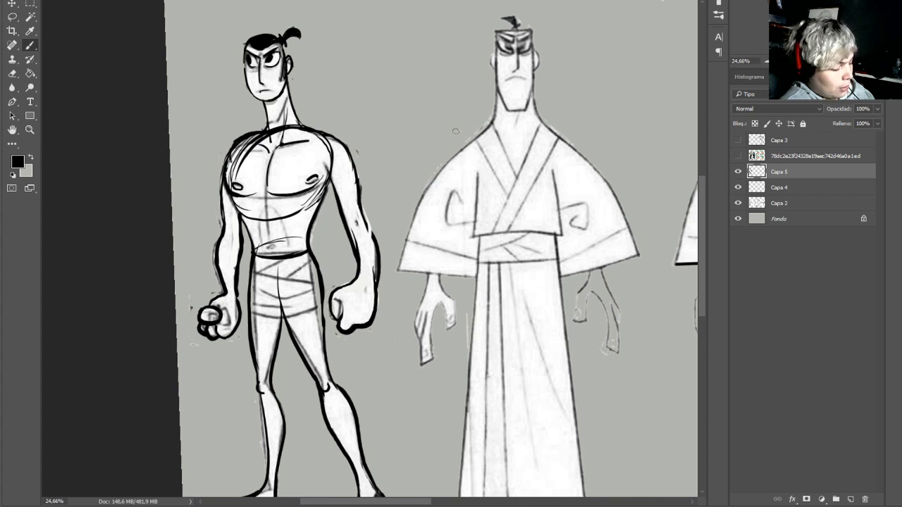
# Draw a curved black stroke beside the robed front figure's neck and an arrow pointing to the redrawn figure's shoulder
pyautogui.press('alt')
pyautogui.moveTo(411, 60)
pyautogui.mouseDown()
pyautogui.moveTo(449, 93)
pyautogui.moveTo(438, 111)
pyautogui.mouseUp()
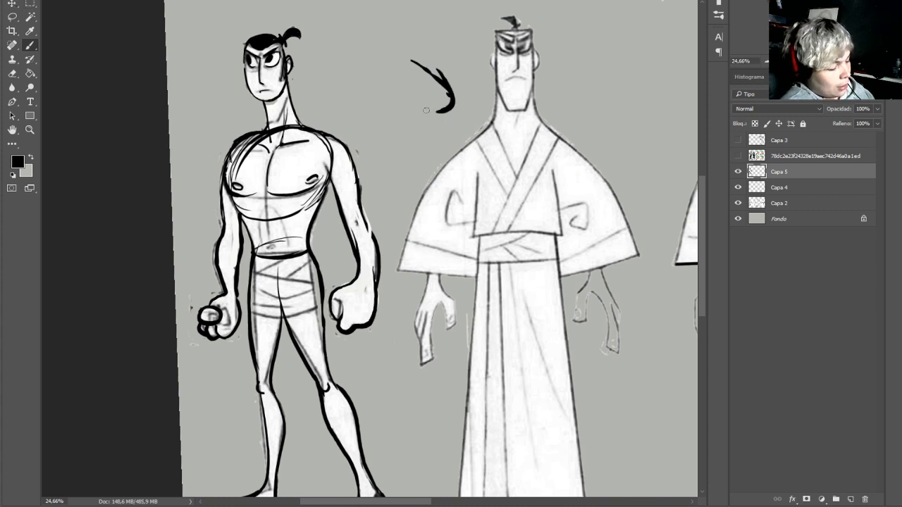
pyautogui.moveTo(355, 41)
pyautogui.mouseDown()
pyautogui.moveTo(323, 109)
pyautogui.moveTo(343, 55)
pyautogui.moveTo(325, 76)
pyautogui.moveTo(321, 109)
pyautogui.moveTo(352, 96)
pyautogui.mouseUp()
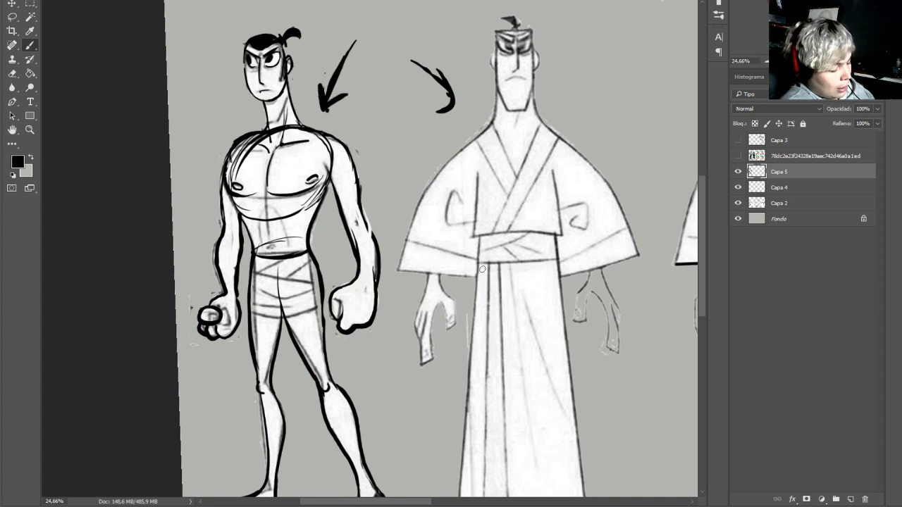
# Cover the old right-hand edge of the waist wrap and upper thigh with the skin's white
pyautogui.keyDown('alt'); pyautogui.click(317, 328); pyautogui.keyUp('alt')
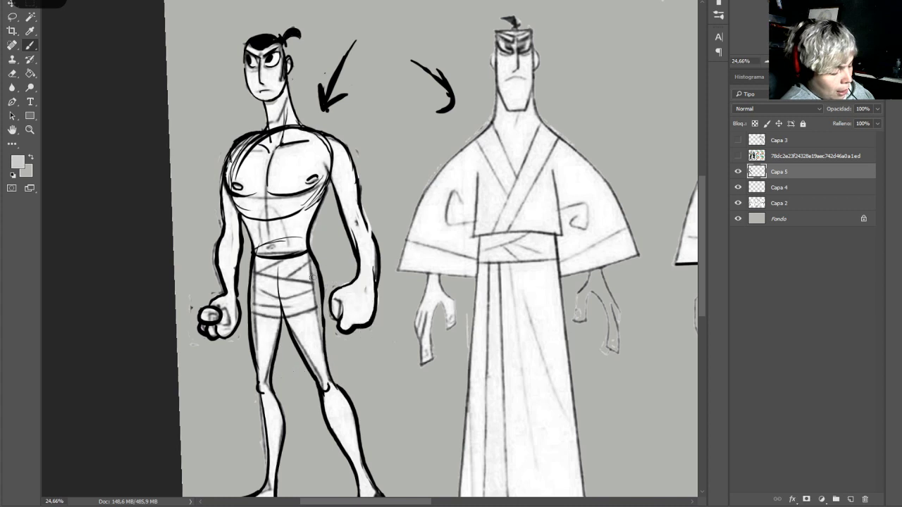
pyautogui.moveTo(314, 328); pyautogui.dragTo(310, 262)
pyautogui.keyDown('alt'); pyautogui.click(313, 335); pyautogui.keyUp('alt')
pyautogui.moveTo(319, 337)
pyautogui.mouseDown()
pyautogui.moveTo(306, 290)
pyautogui.moveTo(314, 277)
pyautogui.moveTo(323, 318)
pyautogui.moveTo(305, 255)
pyautogui.mouseUp()
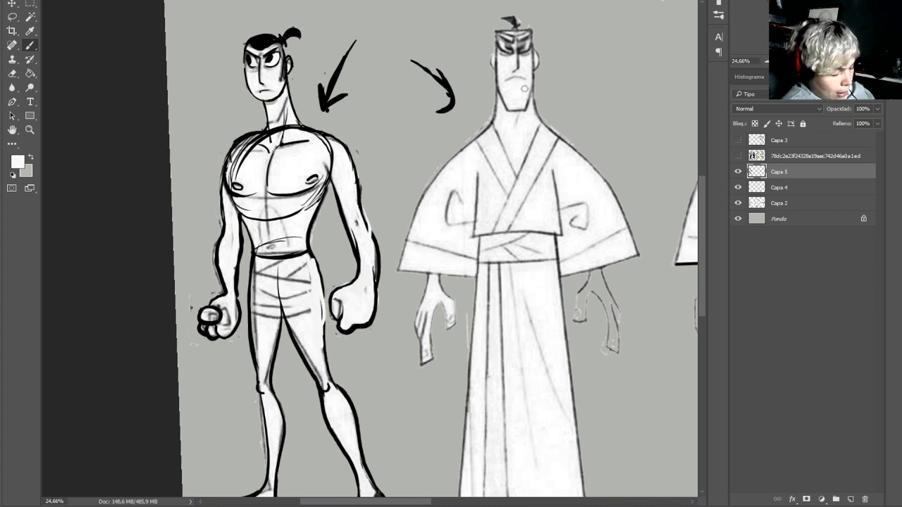
# Complete the black arrowhead pointing at the robed front figure's shoulder, and add two small dots beside it
pyautogui.keyDown('alt'); pyautogui.click(451, 98); pyautogui.keyUp('alt')
pyautogui.moveTo(447, 62); pyautogui.dragTo(456, 111)
pyautogui.click(421, 114)
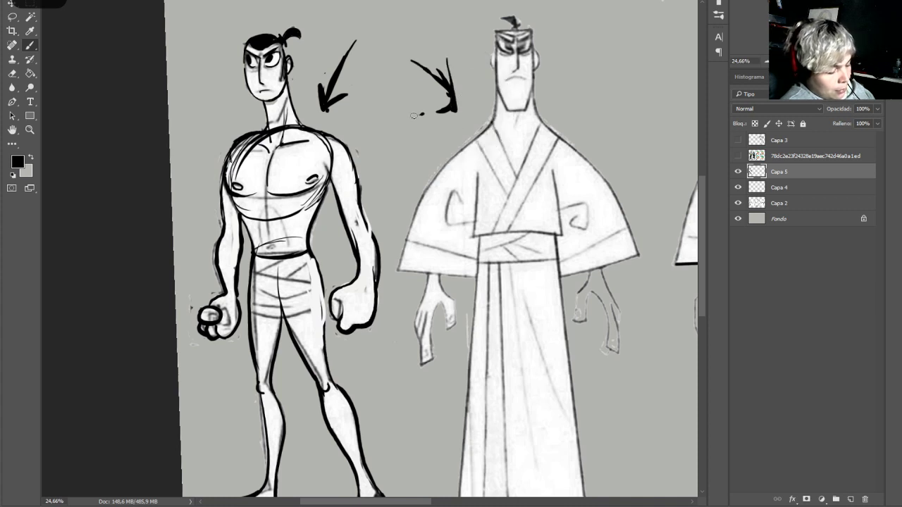
pyautogui.click(415, 113)
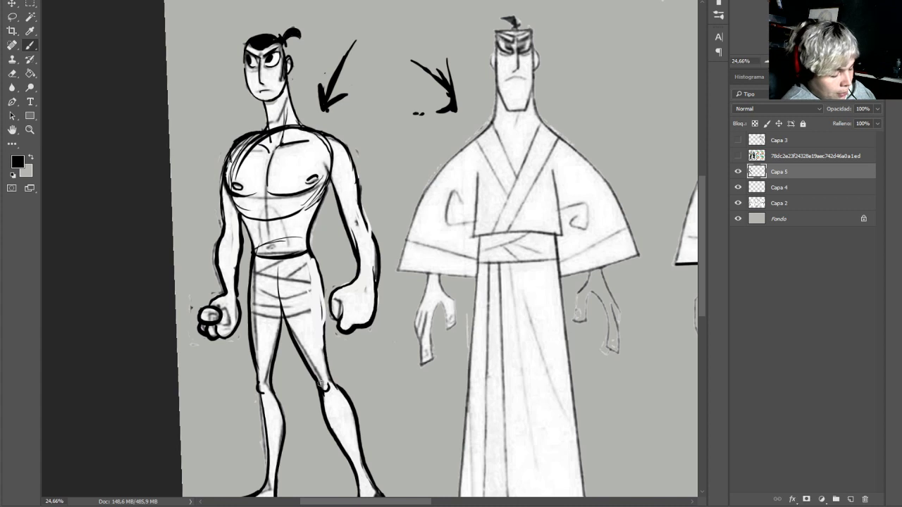
pyautogui.moveTo(318, 386); pyautogui.dragTo(337, 380)
pyautogui.moveTo(262, 384)
pyautogui.mouseDown()
pyautogui.moveTo(257, 393)
pyautogui.moveTo(267, 386)
pyautogui.mouseUp()
pyautogui.hotkey('ctrl', 'z')
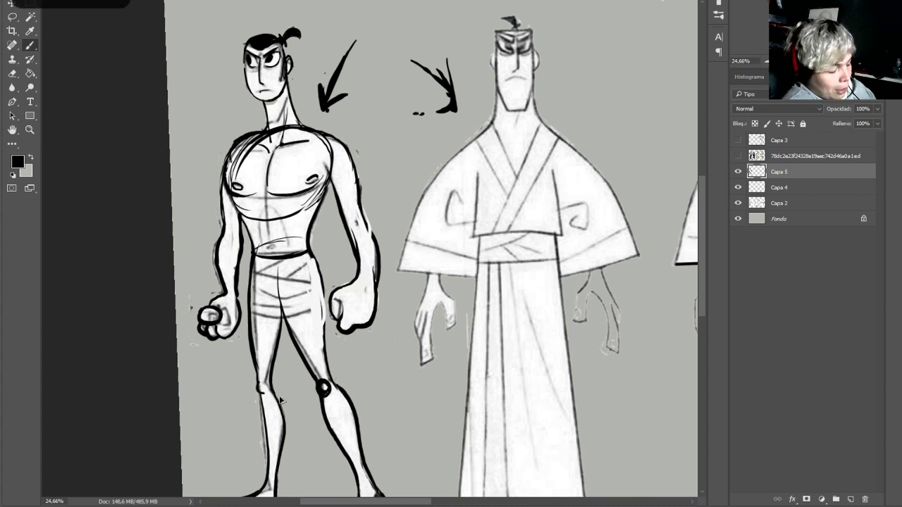
pyautogui.hotkey('ctrl', 'z')
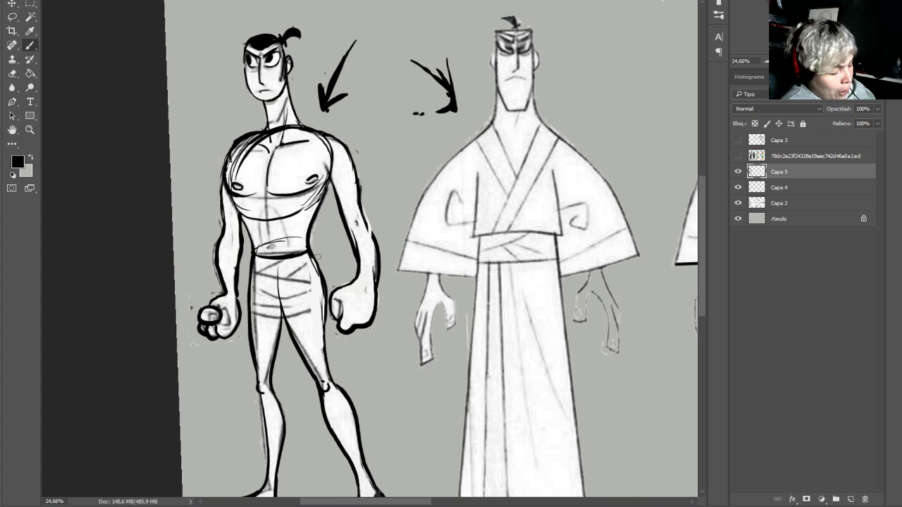
# Draw a thick black arc above the navel, and thicken the torso's centre line and the collarbones
pyautogui.moveTo(264, 248); pyautogui.dragTo(299, 247)
pyautogui.moveTo(323, 205)
pyautogui.mouseDown()
pyautogui.moveTo(336, 178)
pyautogui.moveTo(279, 135)
pyautogui.moveTo(259, 219)
pyautogui.mouseUp()
pyautogui.hotkey('ctrl', 'z')
pyautogui.moveTo(283, 132)
pyautogui.mouseDown()
pyautogui.moveTo(268, 222)
pyautogui.moveTo(279, 146)
pyautogui.moveTo(271, 155)
pyautogui.moveTo(327, 143)
pyautogui.mouseUp()
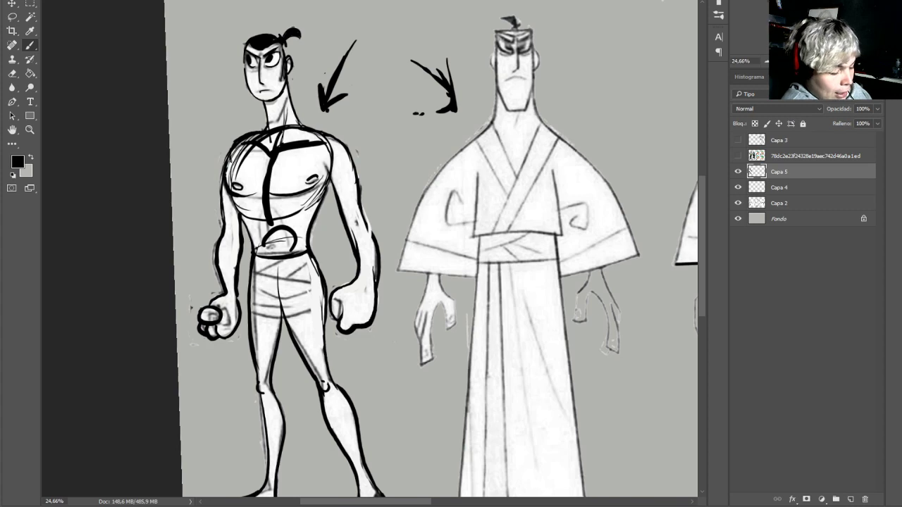
# Extend the left-hand sleeve of the three-quarter robed figure below its straight hem with a rounded shape in the robe's white
pyautogui.scroll(1, 347, 241)
pyautogui.scroll(-7, 347, 241)
pyautogui.scroll(3, 346, 241)
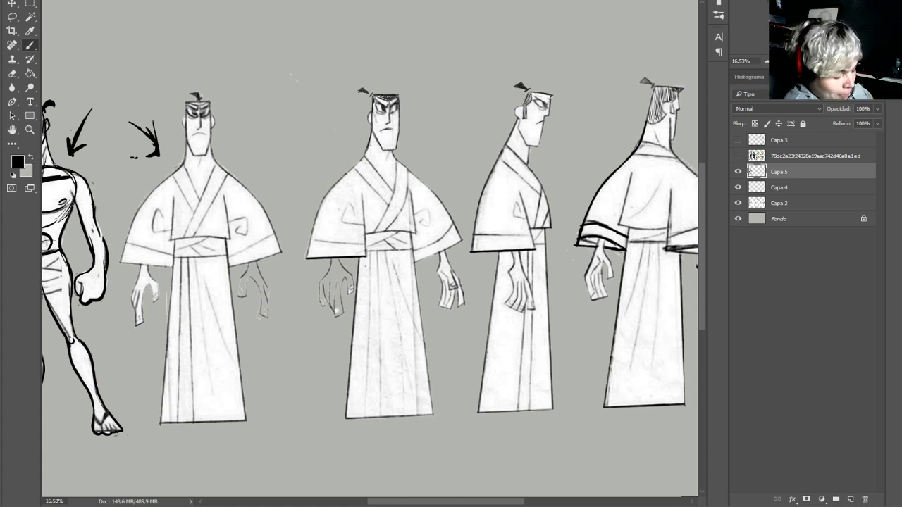
pyautogui.moveTo(437, 505); pyautogui.dragTo(366, 500)
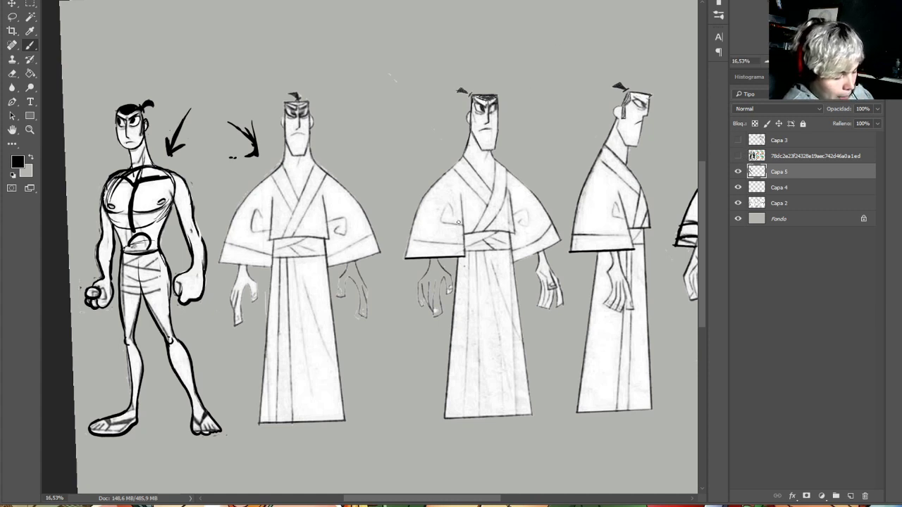
pyautogui.keyDown('alt'); pyautogui.click(422, 251); pyautogui.keyUp('alt')
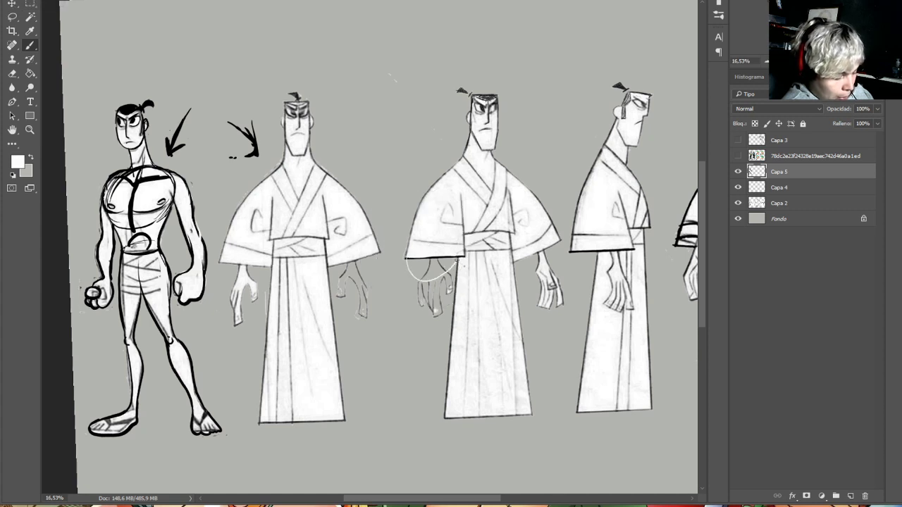
pyautogui.moveTo(457, 255); pyautogui.dragTo(439, 273)
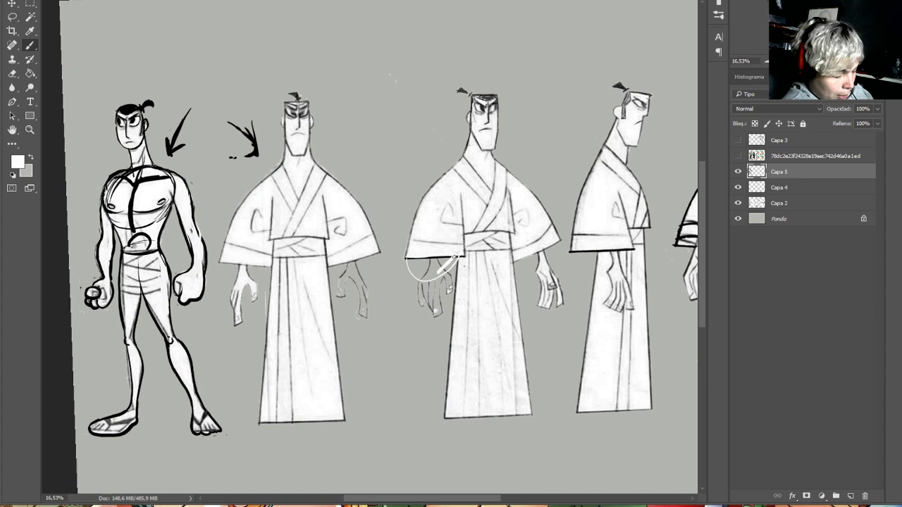
pyautogui.rightClick(457, 254)
pyautogui.moveTo(525, 283); pyautogui.dragTo(531, 284)
pyautogui.click(409, 258)
pyautogui.moveTo(465, 257)
pyautogui.mouseDown()
pyautogui.moveTo(410, 265)
pyautogui.moveTo(412, 252)
pyautogui.moveTo(412, 270)
pyautogui.moveTo(428, 279)
pyautogui.moveTo(457, 257)
pyautogui.moveTo(425, 267)
pyautogui.moveTo(428, 258)
pyautogui.moveTo(420, 272)
pyautogui.moveTo(441, 271)
pyautogui.moveTo(420, 269)
pyautogui.moveTo(445, 261)
pyautogui.mouseUp()
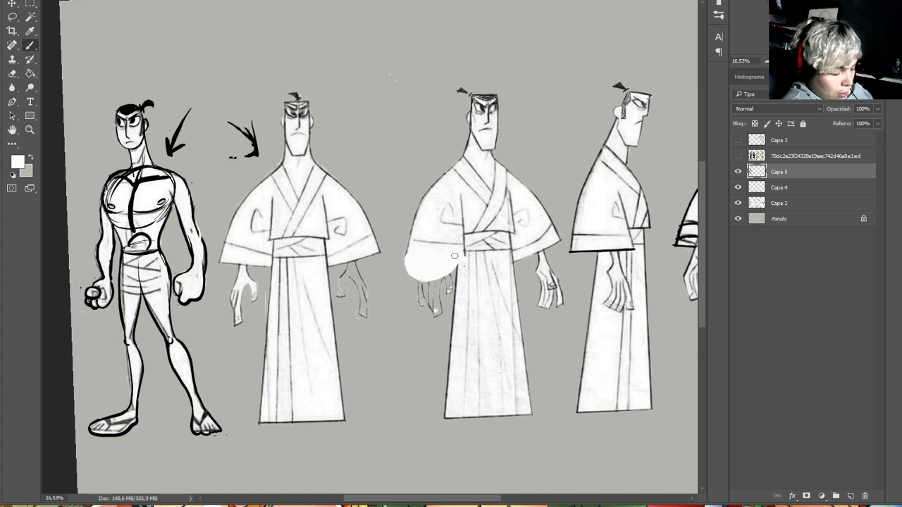
# Extend the right-hand sleeve of the three-quarter robed figure below its straight hem with a rounded shape in the robe's white
pyautogui.moveTo(516, 265)
pyautogui.mouseDown()
pyautogui.moveTo(532, 271)
pyautogui.moveTo(553, 254)
pyautogui.moveTo(554, 232)
pyautogui.moveTo(550, 258)
pyautogui.mouseUp()
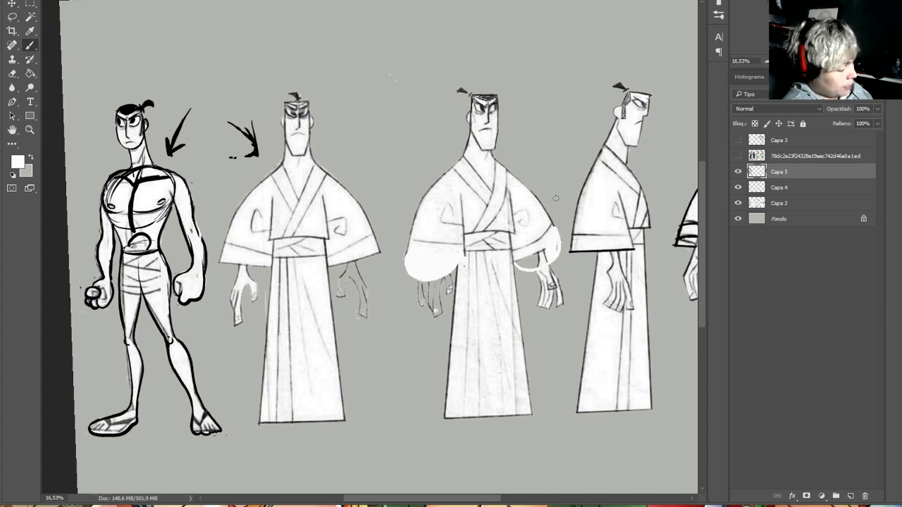
pyautogui.keyDown('alt'); pyautogui.click(543, 241); pyautogui.keyUp('alt')
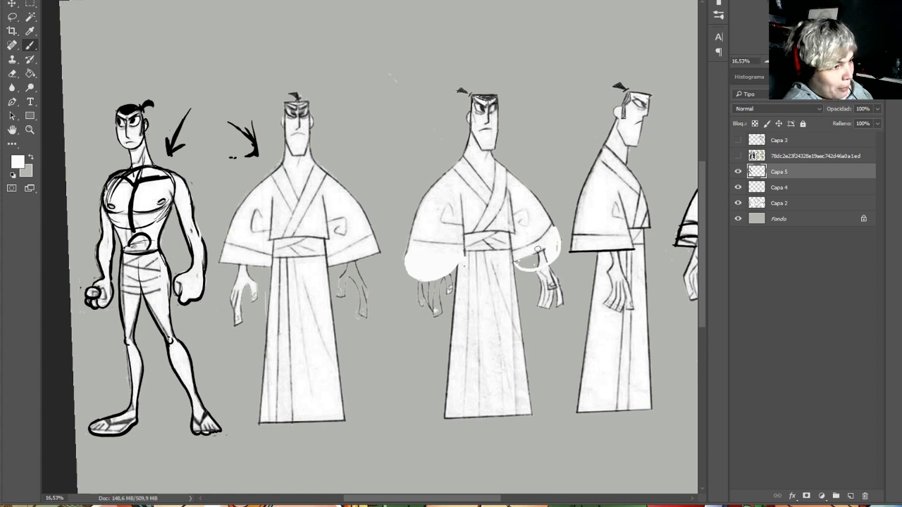
pyautogui.moveTo(532, 260)
pyautogui.mouseDown()
pyautogui.moveTo(545, 255)
pyautogui.moveTo(516, 263)
pyautogui.mouseUp()
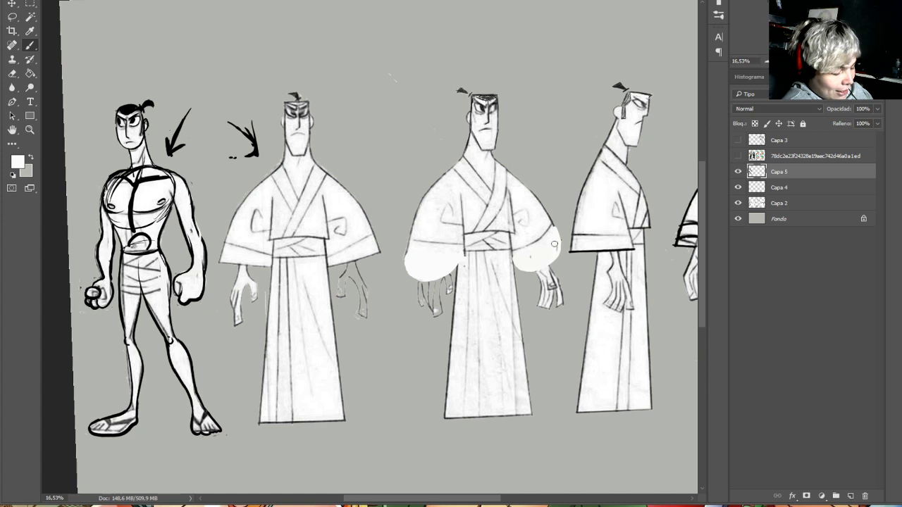
# Outline the rounded lower parts of both sleeves on the three-quarter robed figure in black
pyautogui.press('d')
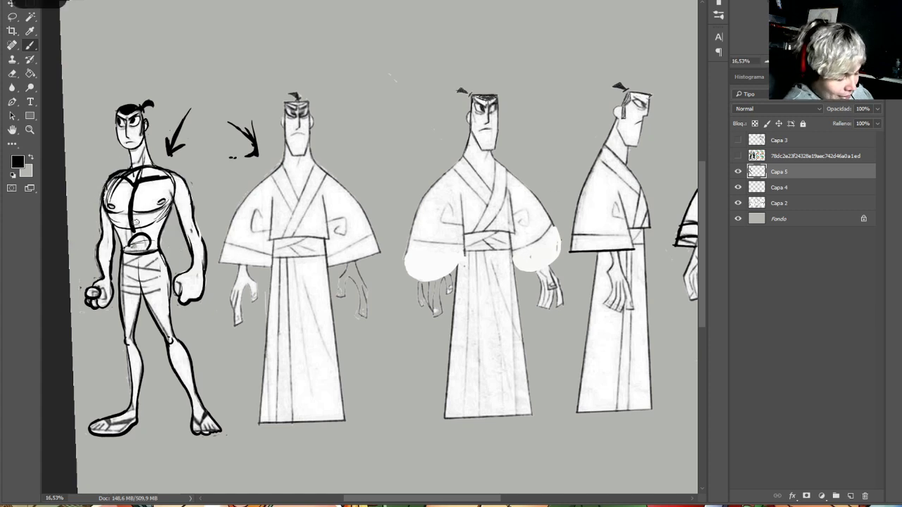
pyautogui.moveTo(512, 271)
pyautogui.mouseDown()
pyautogui.moveTo(546, 268)
pyautogui.moveTo(560, 250)
pyautogui.moveTo(553, 223)
pyautogui.mouseUp()
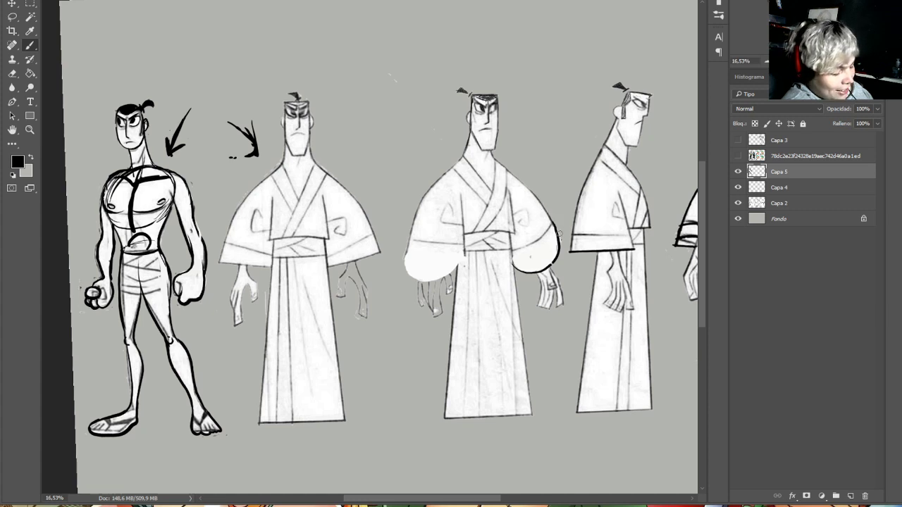
pyautogui.moveTo(414, 219)
pyautogui.mouseDown()
pyautogui.moveTo(407, 275)
pyautogui.moveTo(429, 283)
pyautogui.moveTo(453, 270)
pyautogui.moveTo(464, 244)
pyautogui.mouseUp()
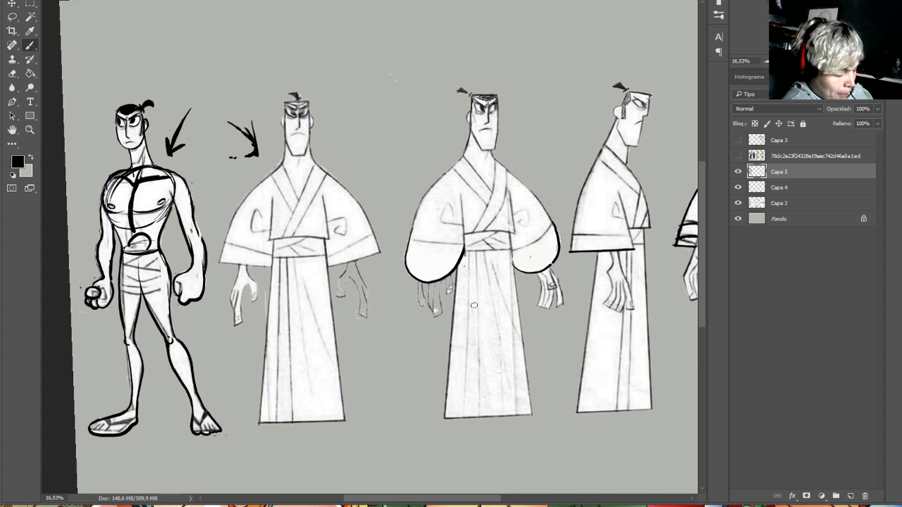
# Paint the fingers of both hands below the rounded sleeves as thicker, round-tipped shapes in white
pyautogui.press('x')
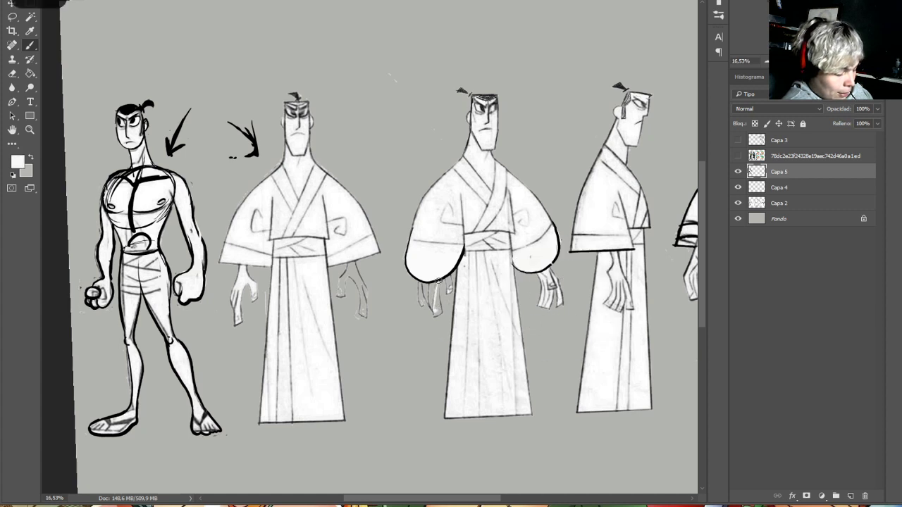
pyautogui.moveTo(438, 280); pyautogui.dragTo(437, 318)
pyautogui.moveTo(448, 288)
pyautogui.mouseDown()
pyautogui.moveTo(450, 295)
pyautogui.moveTo(449, 282)
pyautogui.moveTo(431, 289)
pyautogui.moveTo(432, 307)
pyautogui.moveTo(419, 281)
pyautogui.moveTo(421, 305)
pyautogui.moveTo(422, 286)
pyautogui.mouseUp()
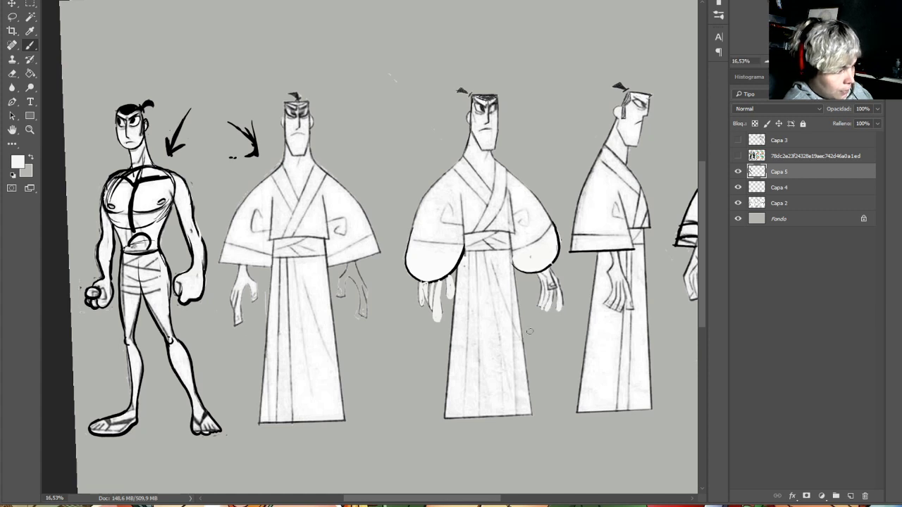
# Draw a black circle over the three-quarter figure's chest and thick curved shoulder lines running from it to both sleeves
pyautogui.keyDown('alt'); pyautogui.click(459, 268); pyautogui.keyUp('alt')
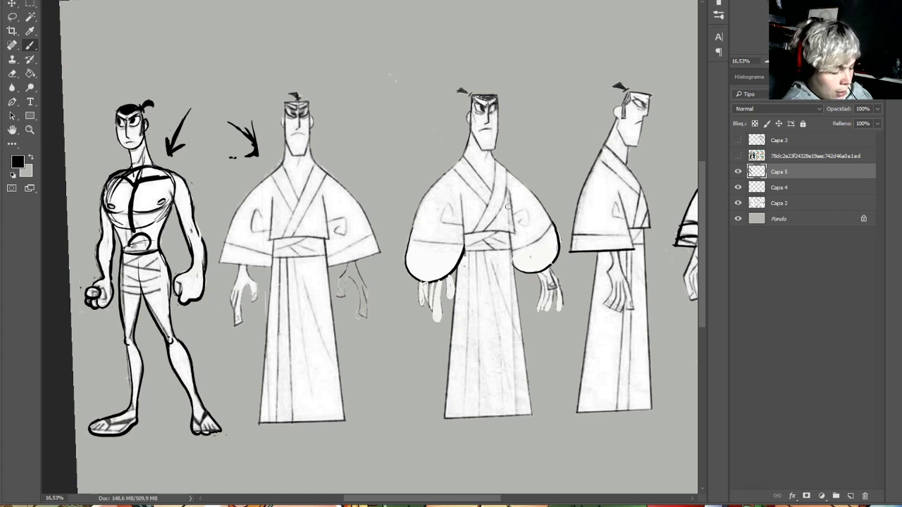
pyautogui.moveTo(501, 166)
pyautogui.mouseDown()
pyautogui.moveTo(455, 160)
pyautogui.moveTo(449, 205)
pyautogui.moveTo(508, 213)
pyautogui.moveTo(503, 170)
pyautogui.moveTo(458, 160)
pyautogui.mouseUp()
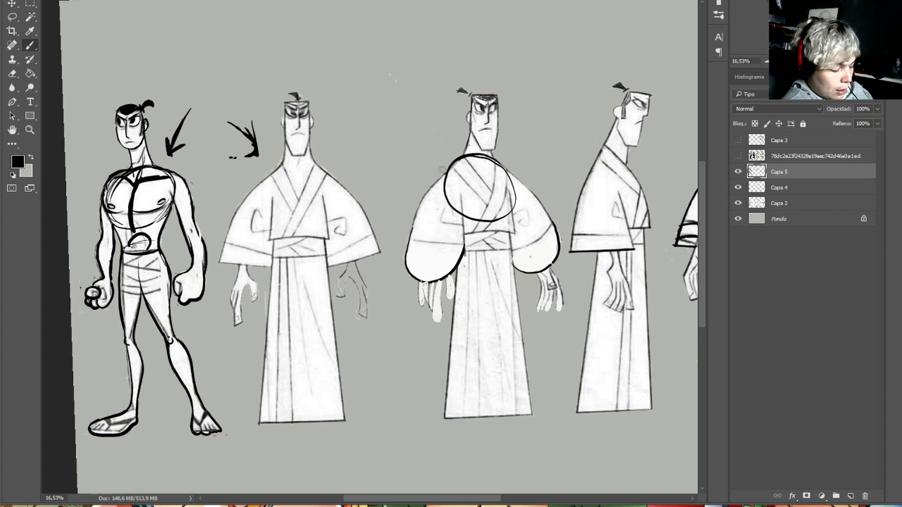
pyautogui.moveTo(421, 208)
pyautogui.mouseDown()
pyautogui.moveTo(452, 162)
pyautogui.moveTo(524, 183)
pyautogui.moveTo(493, 159)
pyautogui.moveTo(456, 160)
pyautogui.moveTo(423, 208)
pyautogui.mouseUp()
# Cover the chest circle's left-hand side with white and draw the left-hand sleeve's curved inner and shoulder edges in black
pyautogui.keyDown('alt'); pyautogui.click(429, 240); pyautogui.keyUp('alt')
pyautogui.moveTo(440, 176)
pyautogui.mouseDown()
pyautogui.moveTo(455, 164)
pyautogui.moveTo(442, 194)
pyautogui.moveTo(453, 209)
pyautogui.mouseUp()
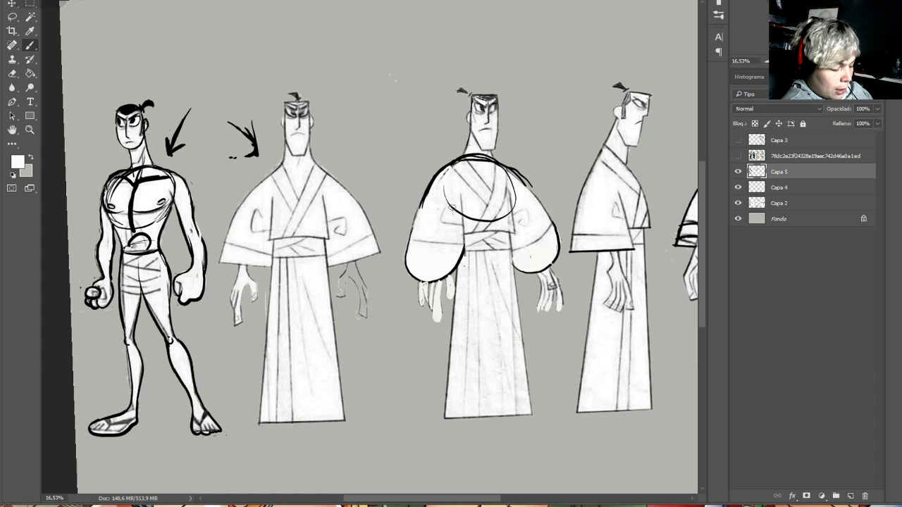
pyautogui.press('alt')
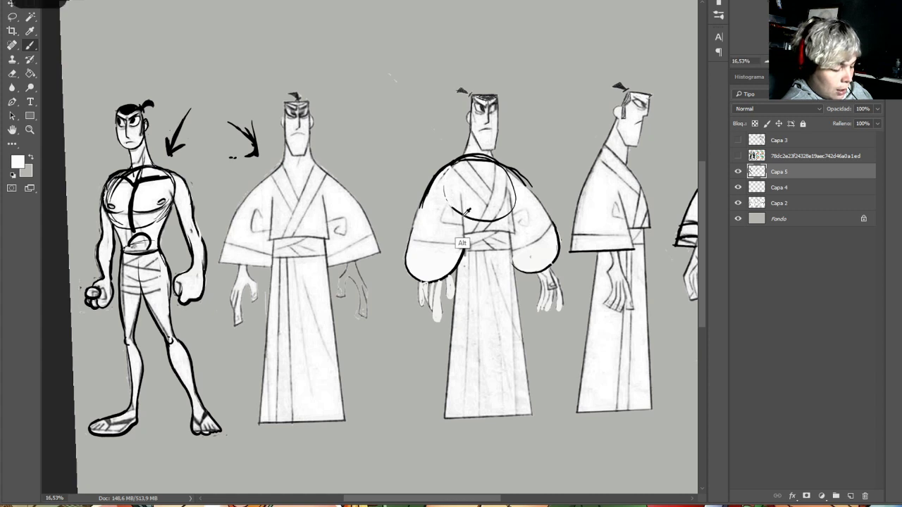
pyautogui.keyDown('alt'); pyautogui.click(462, 221); pyautogui.keyUp('alt')
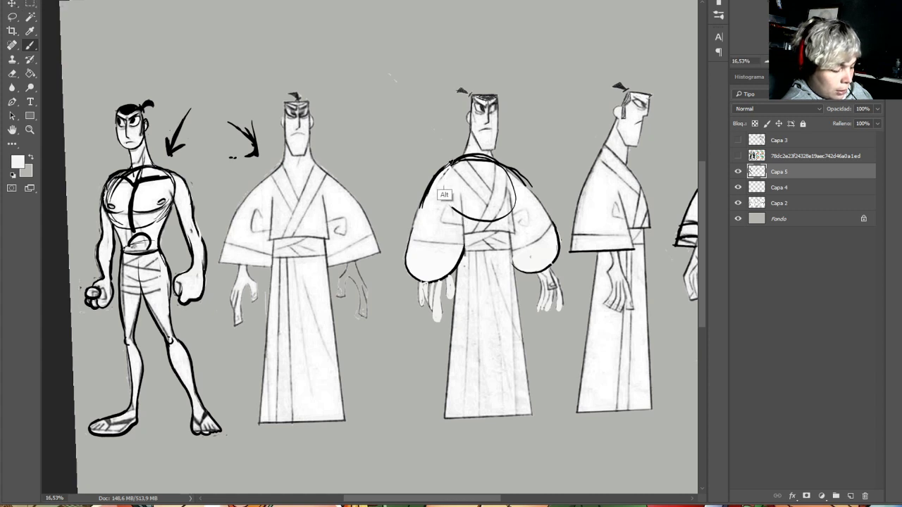
pyautogui.moveTo(450, 172)
pyautogui.mouseDown()
pyautogui.moveTo(463, 233)
pyautogui.moveTo(422, 206)
pyautogui.mouseUp()
pyautogui.keyDown('alt'); pyautogui.click(461, 254); pyautogui.keyUp('alt')
pyautogui.moveTo(462, 254)
pyautogui.mouseDown()
pyautogui.moveTo(452, 180)
pyautogui.moveTo(431, 177)
pyautogui.moveTo(408, 251)
pyautogui.mouseUp()
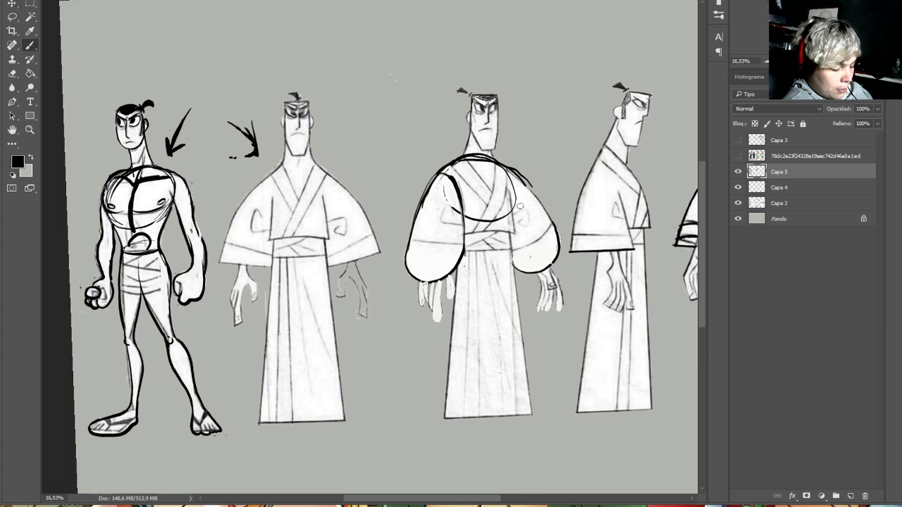
# Draw the chest's right-hand edge down towards the sash and a V-shaped neckline in thick black lines
pyautogui.moveTo(503, 231)
pyautogui.mouseDown()
pyautogui.moveTo(512, 231)
pyautogui.moveTo(514, 190)
pyautogui.moveTo(514, 222)
pyautogui.mouseUp()
pyautogui.moveTo(514, 178); pyautogui.dragTo(512, 211)
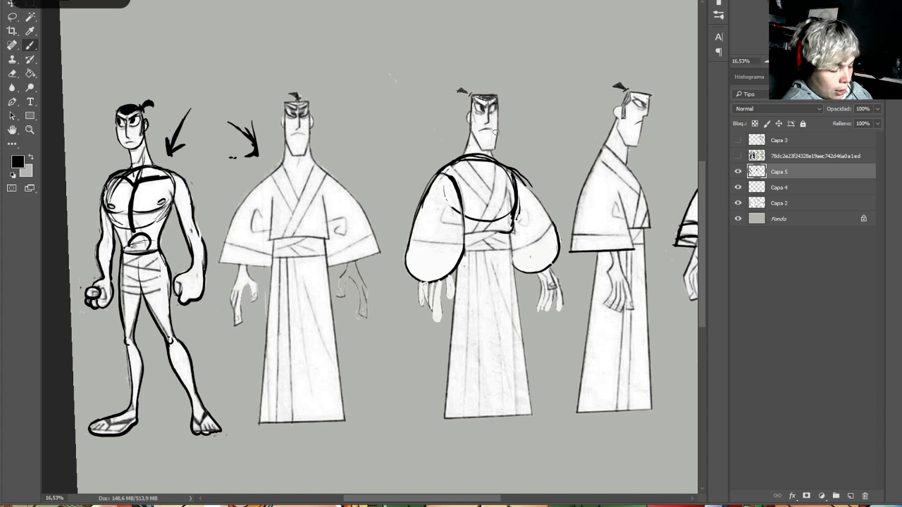
pyautogui.moveTo(458, 160)
pyautogui.mouseDown()
pyautogui.moveTo(486, 189)
pyautogui.moveTo(497, 164)
pyautogui.mouseUp()
# Trim the square chin and jaw of the three-quarter figure with the background grey
pyautogui.keyDown('alt'); pyautogui.click(509, 137); pyautogui.keyUp('alt')
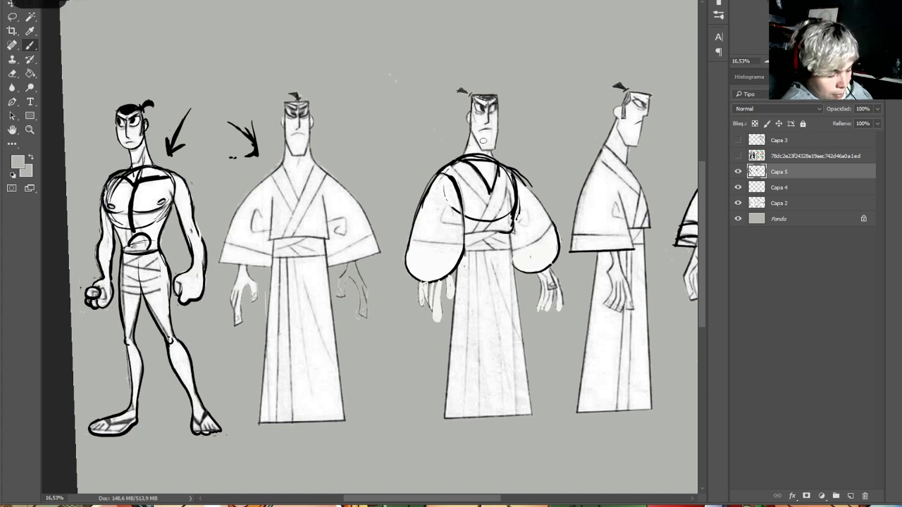
pyautogui.moveTo(477, 138); pyautogui.dragTo(494, 139)
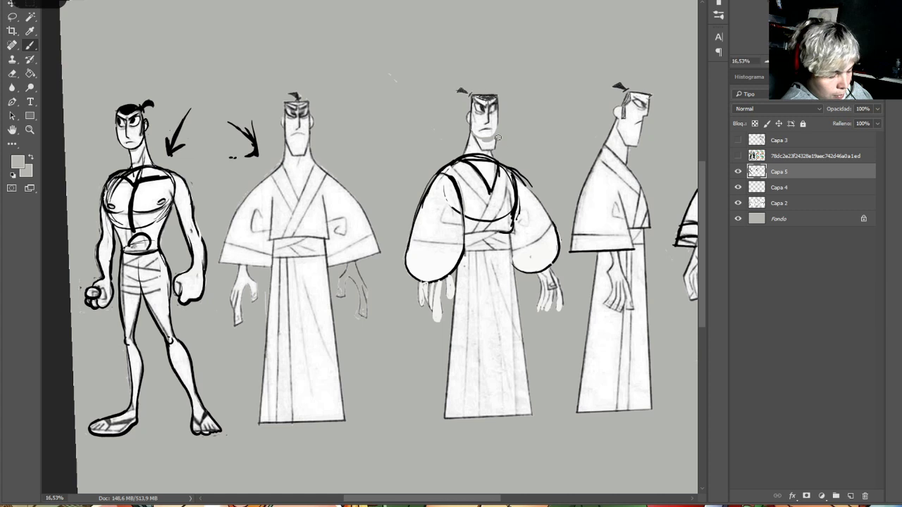
pyautogui.moveTo(496, 140)
pyautogui.mouseDown()
pyautogui.moveTo(493, 153)
pyautogui.moveTo(482, 149)
pyautogui.moveTo(492, 154)
pyautogui.mouseUp()
# Redraw the three-quarter figure's jaw, neck, ear, rounded hair and curved topknot in black
pyautogui.keyDown('alt'); pyautogui.click(472, 176); pyautogui.keyUp('alt')
pyautogui.keyDown('alt'); pyautogui.click(480, 179); pyautogui.keyUp('alt')
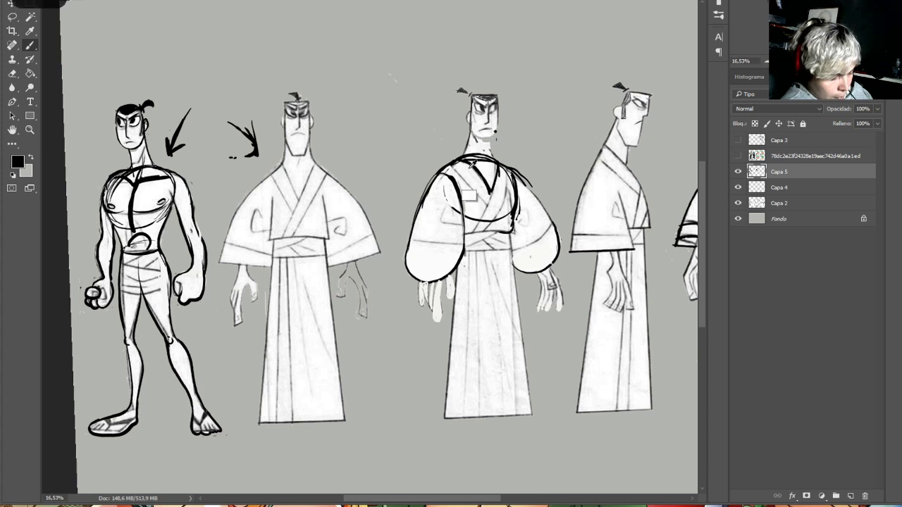
pyautogui.keyDown('alt'); pyautogui.click(454, 185); pyautogui.keyUp('alt')
pyautogui.moveTo(471, 131)
pyautogui.mouseDown()
pyautogui.moveTo(495, 131)
pyautogui.moveTo(481, 93)
pyautogui.moveTo(469, 111)
pyautogui.moveTo(476, 95)
pyautogui.moveTo(491, 92)
pyautogui.moveTo(455, 96)
pyautogui.moveTo(467, 118)
pyautogui.moveTo(496, 109)
pyautogui.moveTo(487, 149)
pyautogui.moveTo(494, 161)
pyautogui.mouseUp()
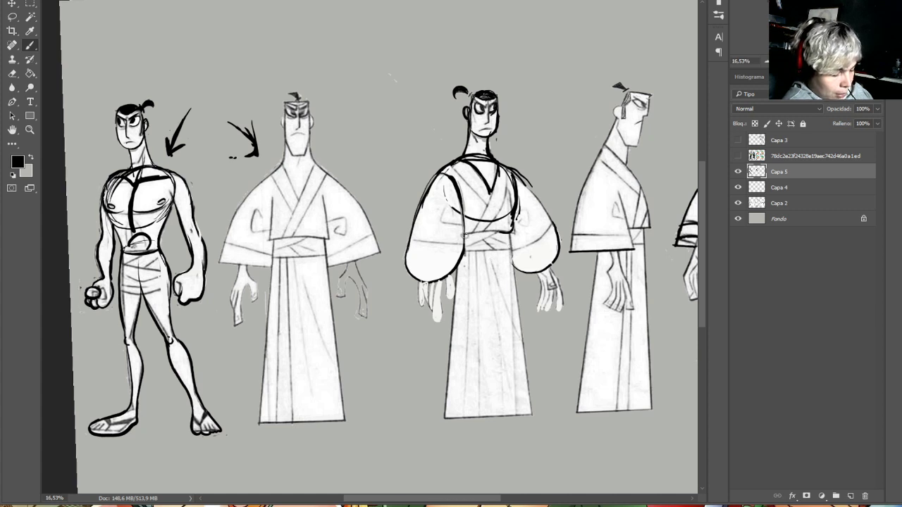
# Draw thick curved black lines along the sash's upper and lower edges, and ink the crossing lapel lines on the chest
pyautogui.moveTo(469, 237)
pyautogui.mouseDown()
pyautogui.moveTo(512, 233)
pyautogui.moveTo(468, 240)
pyautogui.moveTo(492, 252)
pyautogui.moveTo(511, 248)
pyautogui.mouseUp()
pyautogui.hotkey('ctrl', 'z')
pyautogui.hotkey('ctrl', 'z')
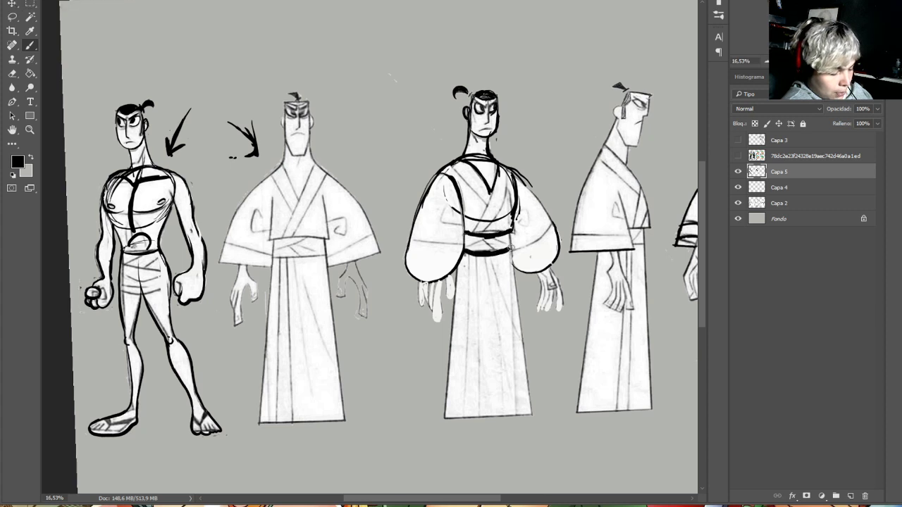
pyautogui.moveTo(490, 191); pyautogui.dragTo(469, 233)
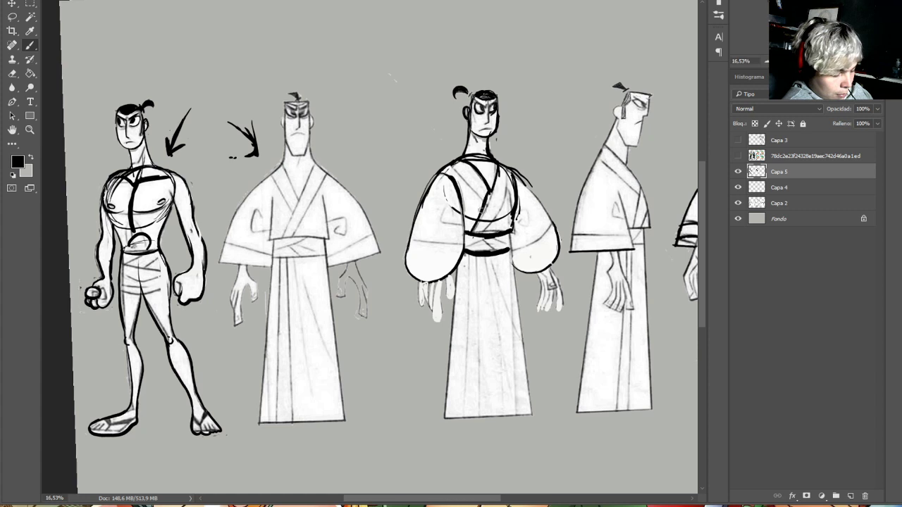
pyautogui.hotkey('ctrl', 'z')
pyautogui.moveTo(491, 189)
pyautogui.mouseDown()
pyautogui.moveTo(472, 232)
pyautogui.moveTo(507, 194)
pyautogui.moveTo(509, 171)
pyautogui.mouseUp()
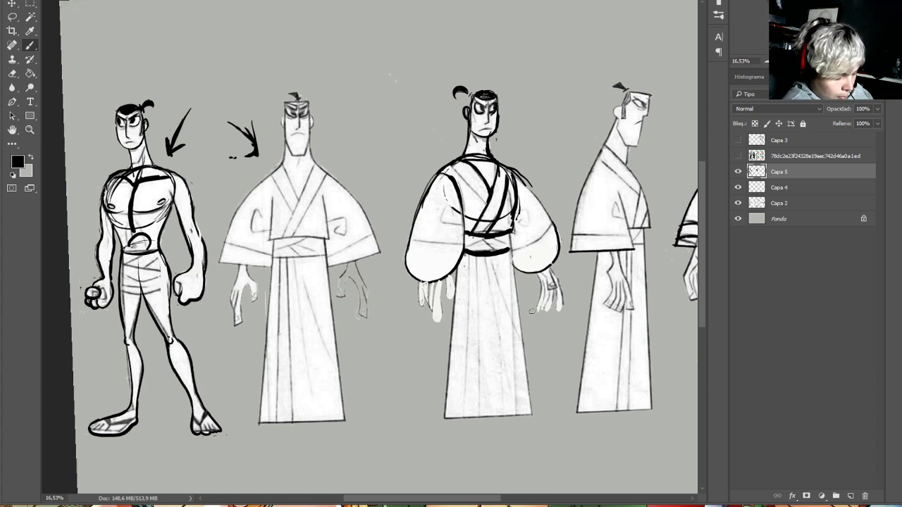
# Outline the rounded fingers of both hands on the three-quarter figure in black
pyautogui.moveTo(437, 290)
pyautogui.mouseDown()
pyautogui.moveTo(434, 324)
pyautogui.moveTo(442, 274)
pyautogui.moveTo(428, 303)
pyautogui.mouseUp()
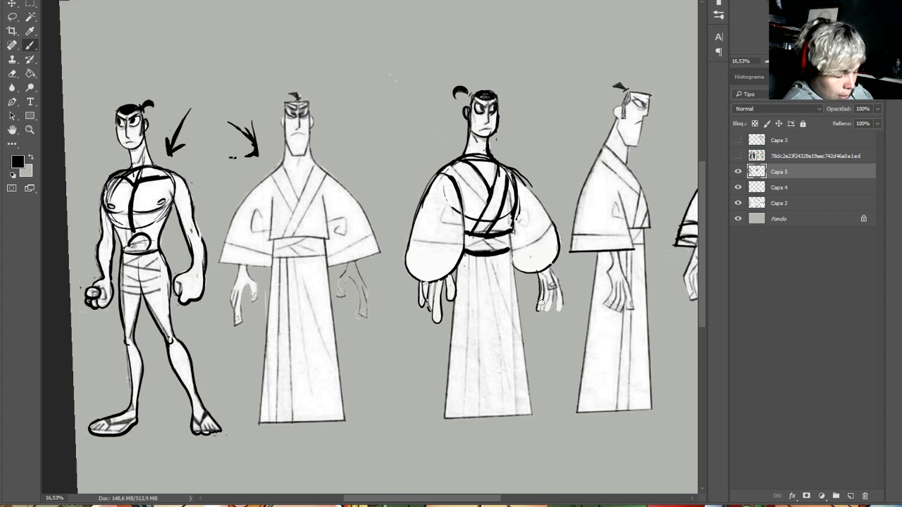
pyautogui.moveTo(547, 293)
pyautogui.mouseDown()
pyautogui.moveTo(544, 310)
pyautogui.moveTo(557, 285)
pyautogui.moveTo(566, 303)
pyautogui.moveTo(564, 316)
pyautogui.moveTo(554, 308)
pyautogui.mouseUp()
# Sketch a curved hem below the three-quarter figure's skirt and a bulging left-hand edge in the robe's white
pyautogui.keyDown('alt'); pyautogui.click(454, 393); pyautogui.keyUp('alt')
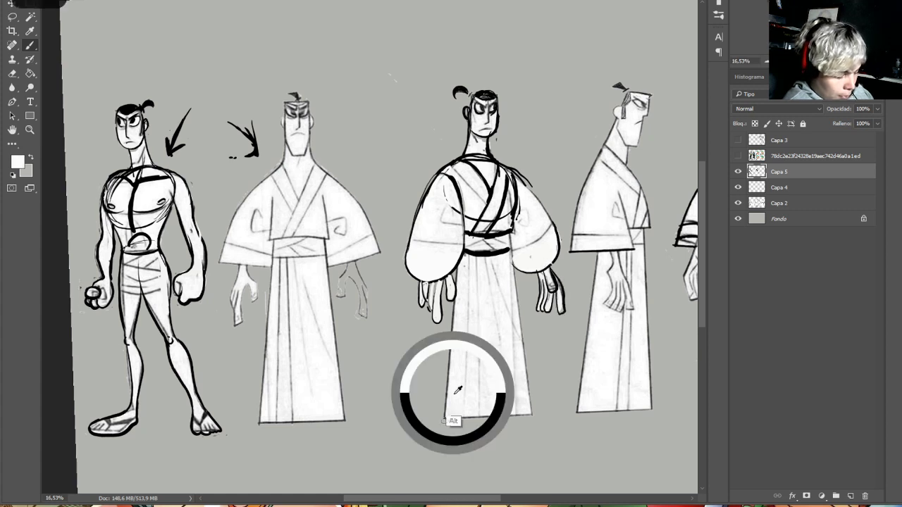
pyautogui.moveTo(446, 420)
pyautogui.mouseDown()
pyautogui.moveTo(490, 434)
pyautogui.moveTo(529, 412)
pyautogui.mouseUp()
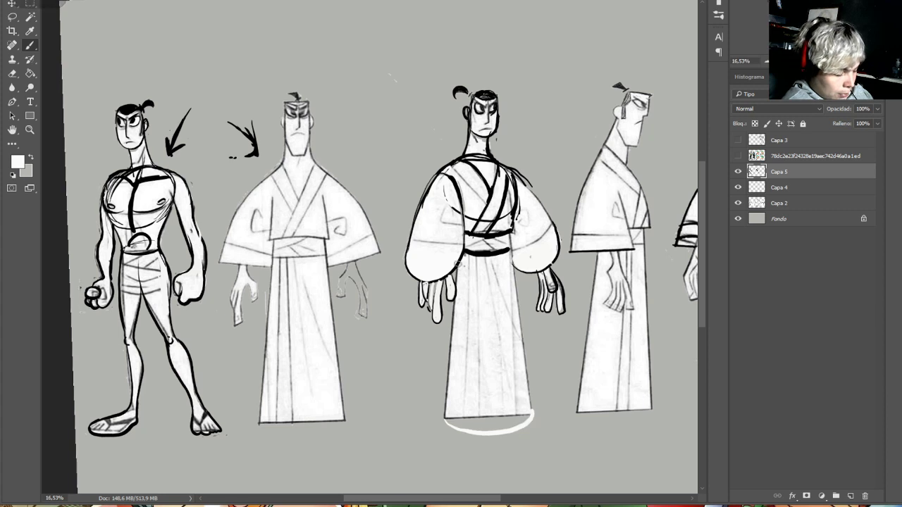
pyautogui.moveTo(452, 329)
pyautogui.mouseDown()
pyautogui.moveTo(438, 382)
pyautogui.moveTo(461, 425)
pyautogui.moveTo(445, 415)
pyautogui.moveTo(448, 360)
pyautogui.moveTo(449, 408)
pyautogui.mouseUp()
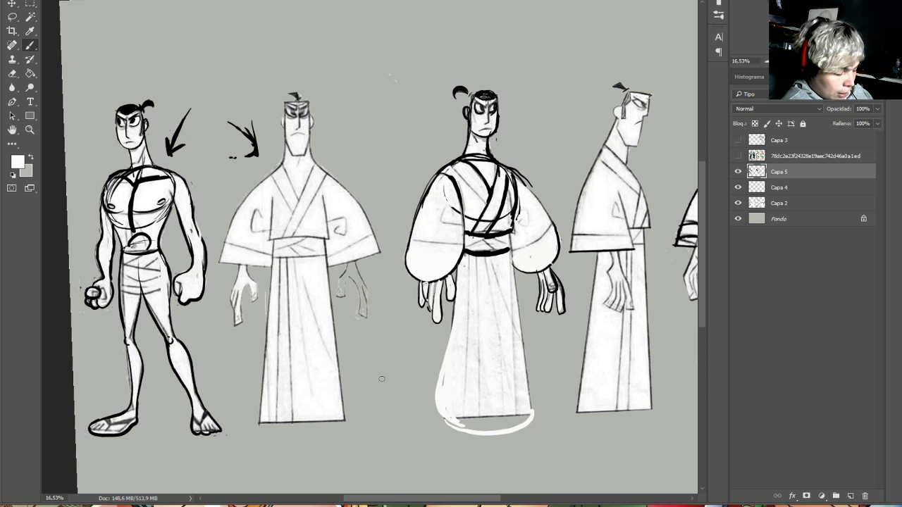
# Sketch a small flared skirt shape with a slightly curved hem in black between the front and three-quarter robed figures
pyautogui.keyDown('alt'); pyautogui.click(485, 253); pyautogui.keyUp('alt')
pyautogui.moveTo(375, 321)
pyautogui.mouseDown()
pyautogui.moveTo(407, 395)
pyautogui.moveTo(394, 351)
pyautogui.moveTo(360, 383)
pyautogui.moveTo(379, 401)
pyautogui.moveTo(362, 383)
pyautogui.moveTo(382, 304)
pyautogui.mouseUp()
pyautogui.hotkey('ctrl', 'z')
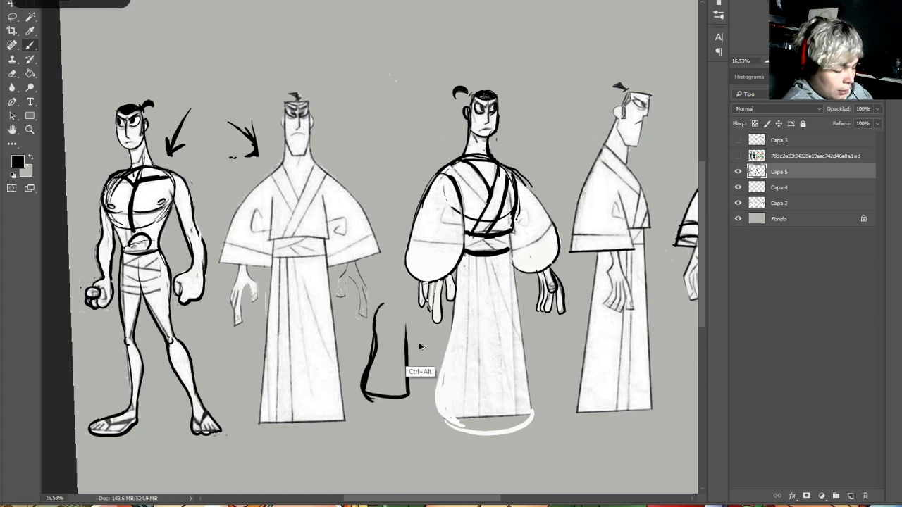
pyautogui.hotkey('ctrl', 'z')
# Draw a black right-angled corner above the gap between the three-quarter and side-view figures, undoing the extra marks on it
pyautogui.moveTo(540, 32); pyautogui.dragTo(540, 95)
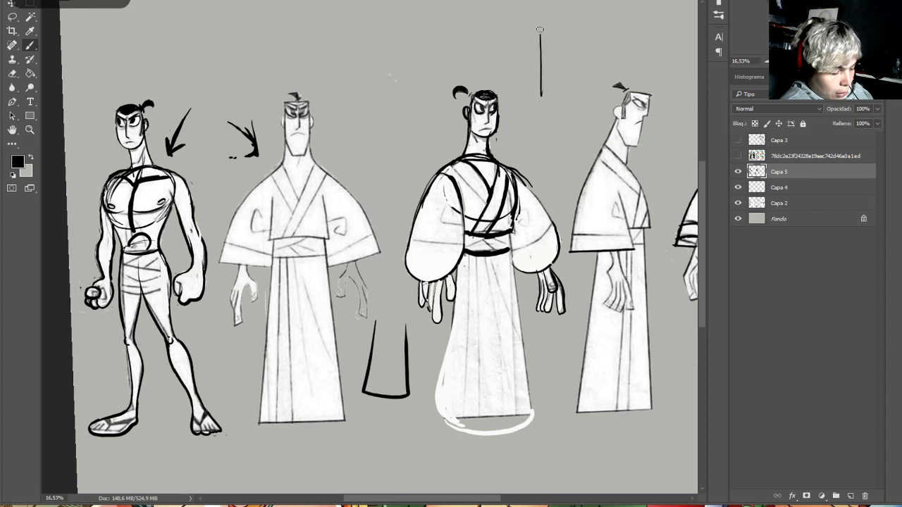
pyautogui.moveTo(540, 31); pyautogui.dragTo(542, 90)
pyautogui.moveTo(547, 51); pyautogui.dragTo(548, 79)
pyautogui.hotkey('ctrl', 'z')
pyautogui.hotkey('ctrl', 'z')
pyautogui.moveTo(541, 31)
pyautogui.mouseDown()
pyautogui.moveTo(532, 77)
pyautogui.moveTo(541, 95)
pyautogui.moveTo(589, 89)
pyautogui.mouseUp()
pyautogui.hotkey('ctrl', 'z')
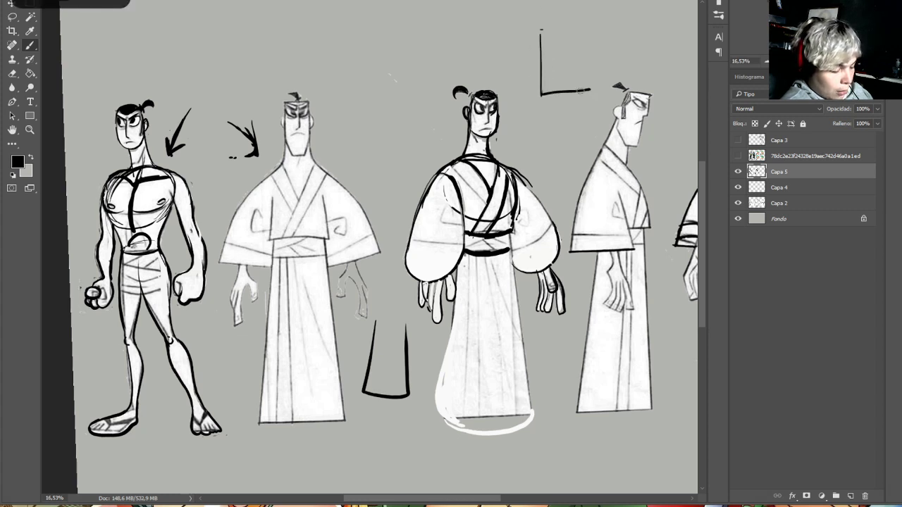
pyautogui.moveTo(541, 71); pyautogui.dragTo(550, 94)
pyautogui.hotkey('ctrl', 'z')
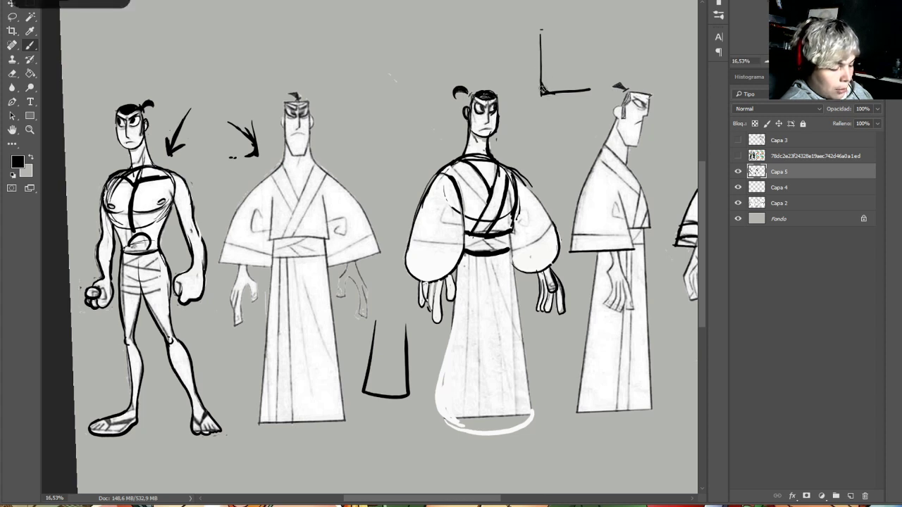
pyautogui.hotkey('ctrl', 'z')
# Fill the three-quarter figure's skirt out to a rounded, bulging shape in white and outline it with a thick black line
pyautogui.press('x')
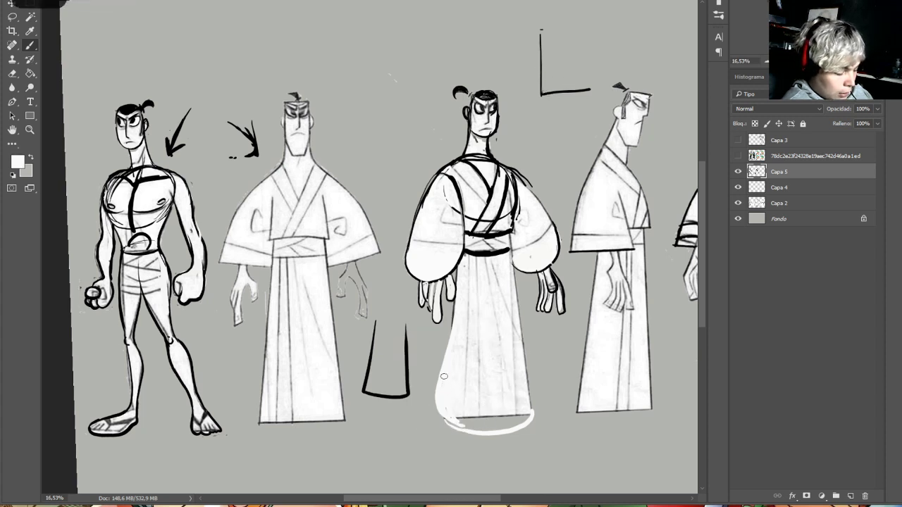
pyautogui.moveTo(453, 422)
pyautogui.mouseDown()
pyautogui.moveTo(501, 424)
pyautogui.moveTo(477, 416)
pyautogui.moveTo(505, 424)
pyautogui.mouseUp()
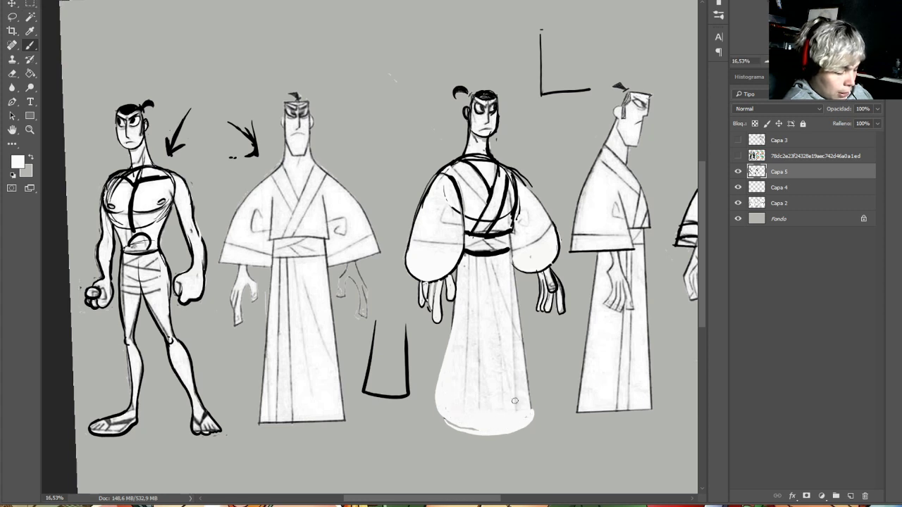
pyautogui.moveTo(507, 252)
pyautogui.mouseDown()
pyautogui.moveTo(523, 303)
pyautogui.moveTo(510, 261)
pyautogui.moveTo(526, 392)
pyautogui.moveTo(512, 276)
pyautogui.moveTo(524, 359)
pyautogui.moveTo(525, 316)
pyautogui.moveTo(531, 331)
pyautogui.moveTo(534, 405)
pyautogui.moveTo(533, 349)
pyautogui.mouseUp()
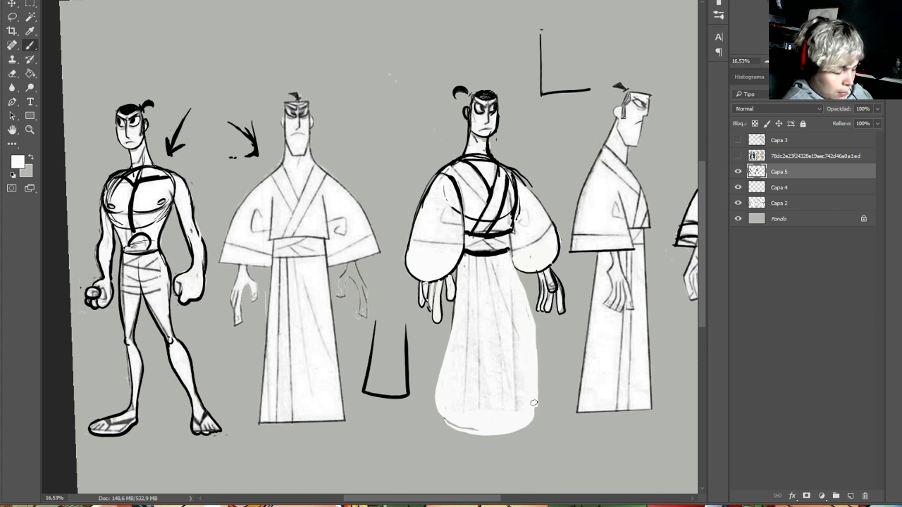
pyautogui.moveTo(451, 310)
pyautogui.mouseDown()
pyautogui.moveTo(433, 363)
pyautogui.moveTo(437, 406)
pyautogui.moveTo(429, 393)
pyautogui.moveTo(475, 432)
pyautogui.moveTo(431, 406)
pyautogui.moveTo(445, 344)
pyautogui.moveTo(434, 388)
pyautogui.mouseUp()
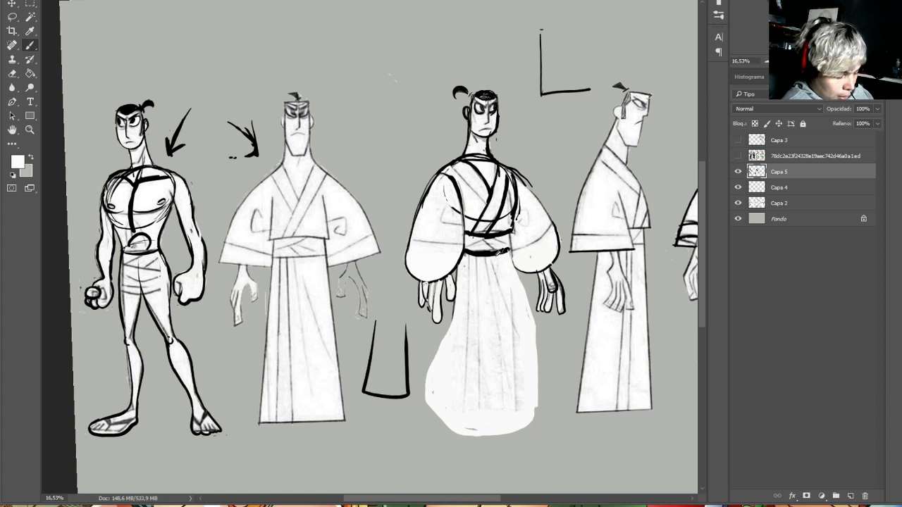
pyautogui.press('x')
pyautogui.moveTo(457, 314)
pyautogui.mouseDown()
pyautogui.moveTo(424, 387)
pyautogui.moveTo(438, 422)
pyautogui.moveTo(484, 438)
pyautogui.moveTo(517, 430)
pyautogui.moveTo(539, 403)
pyautogui.moveTo(541, 356)
pyautogui.moveTo(509, 255)
pyautogui.moveTo(516, 274)
pyautogui.mouseUp()
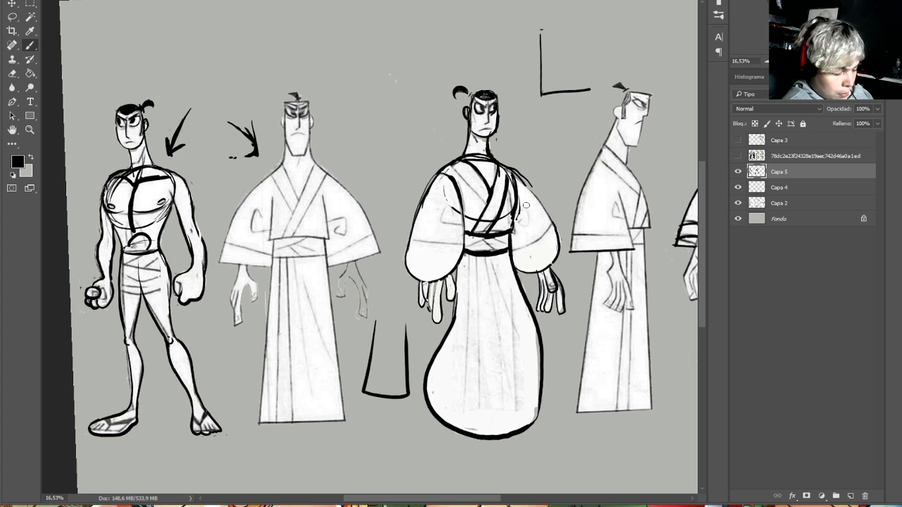
# Toggle the visibility of layer Capa 5 to compare the rounded redraws with the original angular figures, leaving it shown
pyautogui.click(738, 172)
pyautogui.click(739, 172)
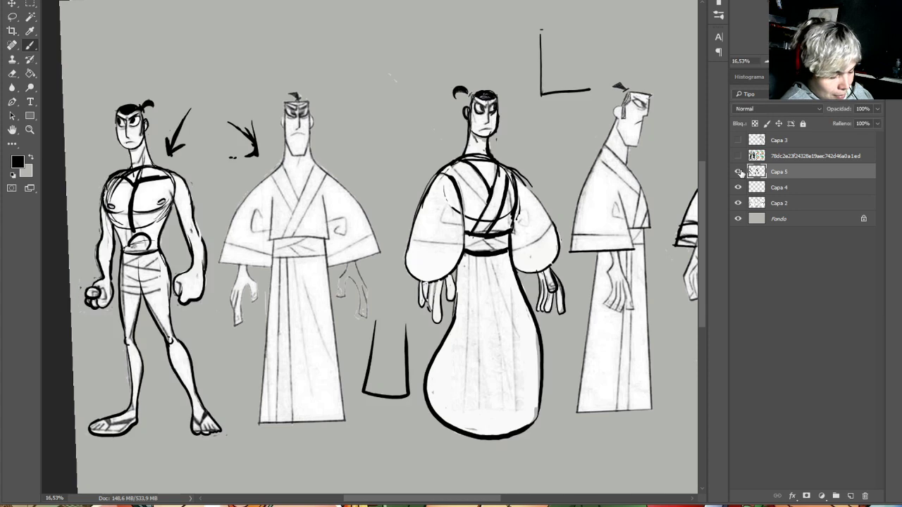
pyautogui.click(738, 172)
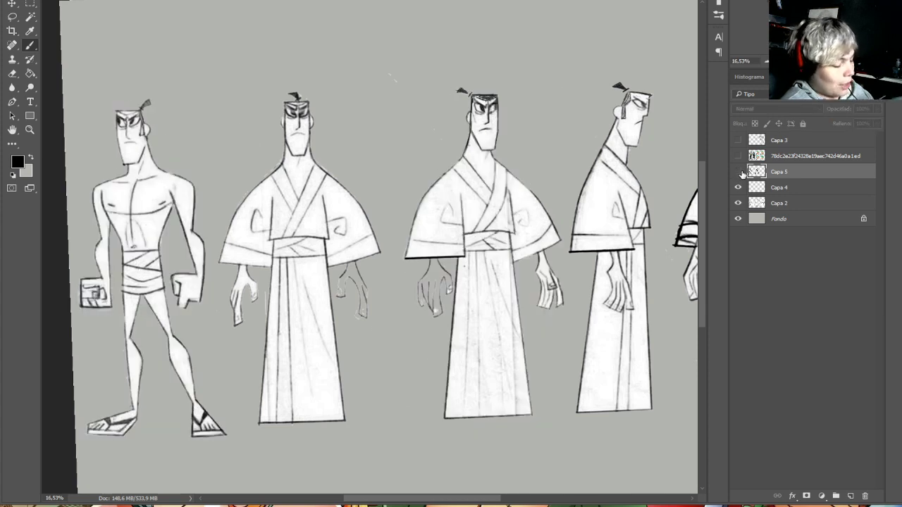
pyautogui.click(739, 173)
pyautogui.click(738, 173)
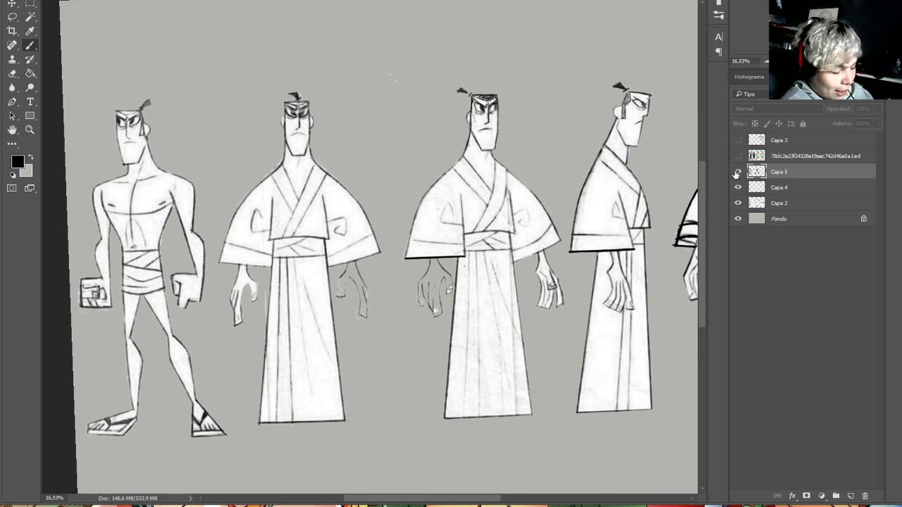
pyautogui.click(737, 172)
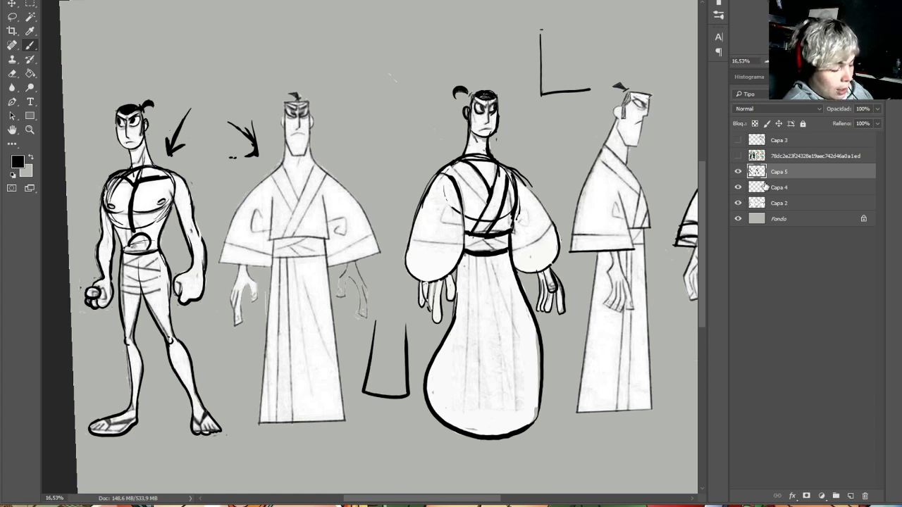
pyautogui.click(737, 182)
pyautogui.click(737, 176)
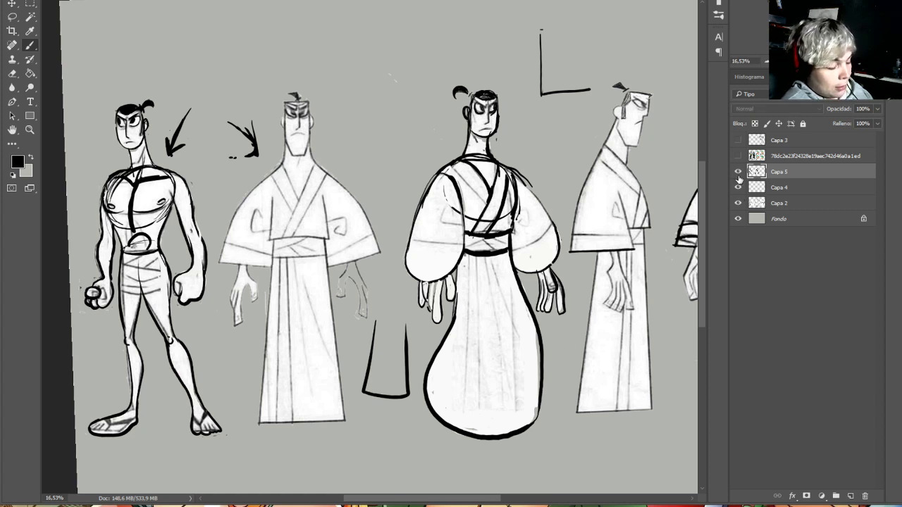
pyautogui.click(737, 174)
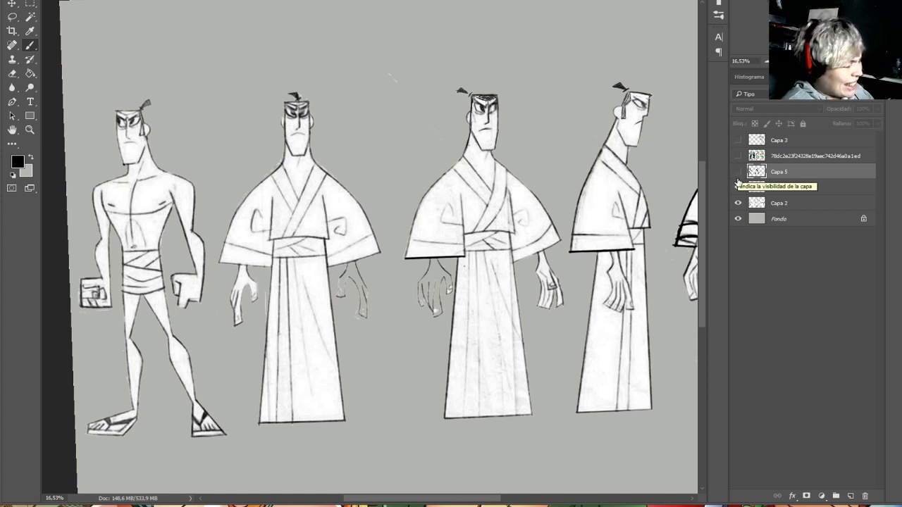
pyautogui.click(737, 186)
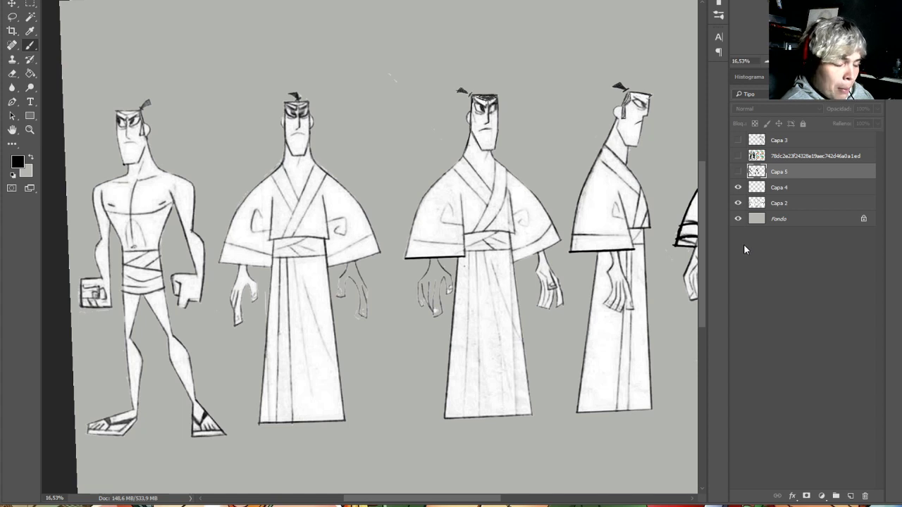
pyautogui.click(737, 172)
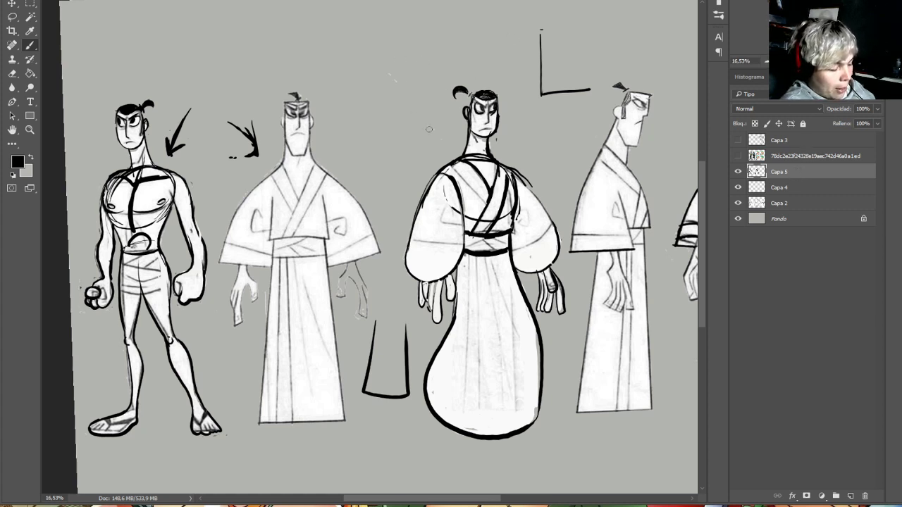
# Draw a thick curved black arrow toward the three-quarter figure's shoulder and place a dot beside its head
pyautogui.moveTo(410, 53)
pyautogui.mouseDown()
pyautogui.moveTo(423, 145)
pyautogui.moveTo(406, 152)
pyautogui.mouseUp()
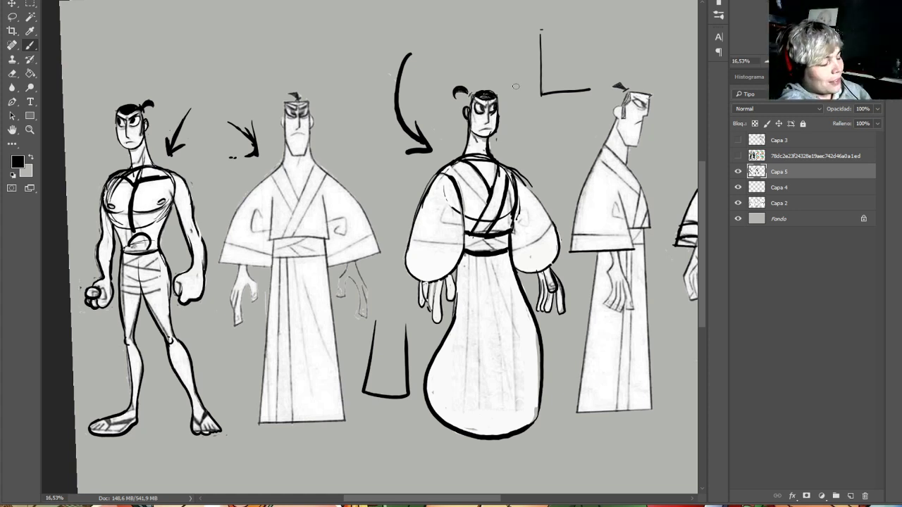
pyautogui.click(516, 86)
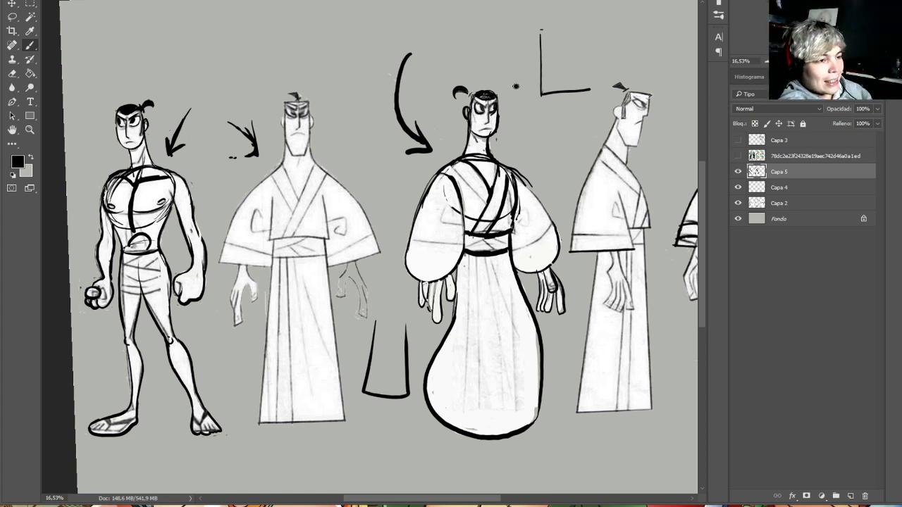
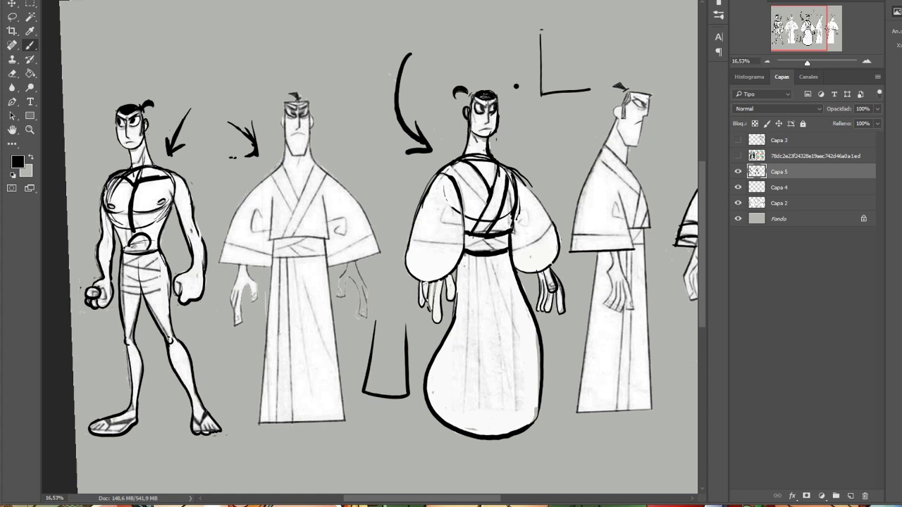
# Hide layers Capa 5, Capa 4 and Capa 2 and add a new empty layer above Capa 3
pyautogui.click(738, 171)
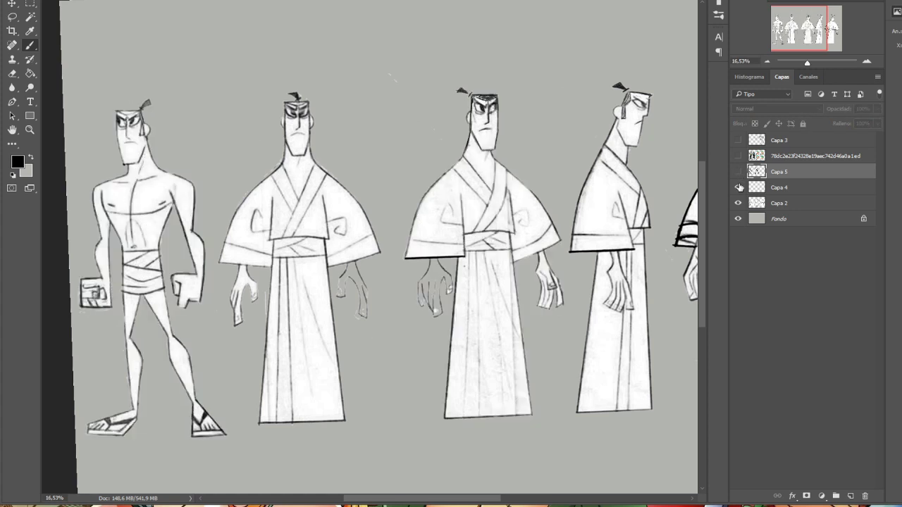
pyautogui.click(737, 187)
pyautogui.click(738, 203)
pyautogui.click(738, 205)
pyautogui.click(793, 144)
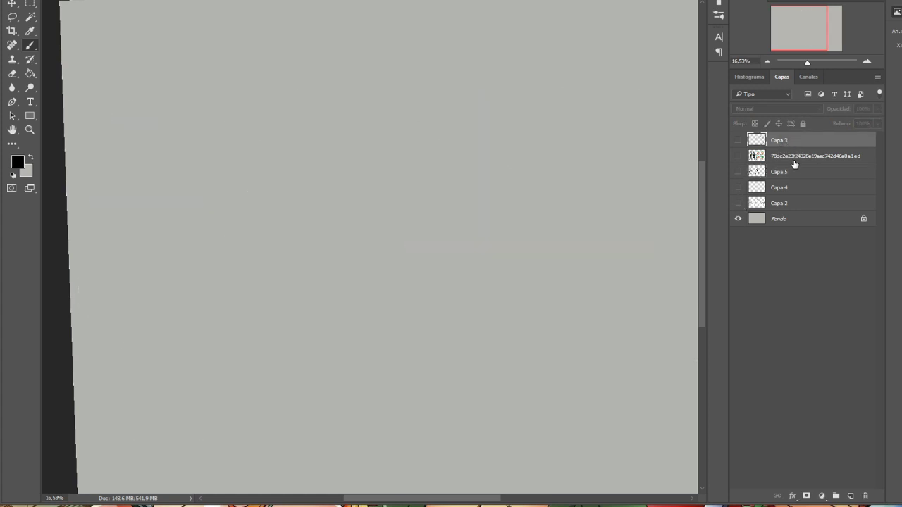
pyautogui.click(850, 496)
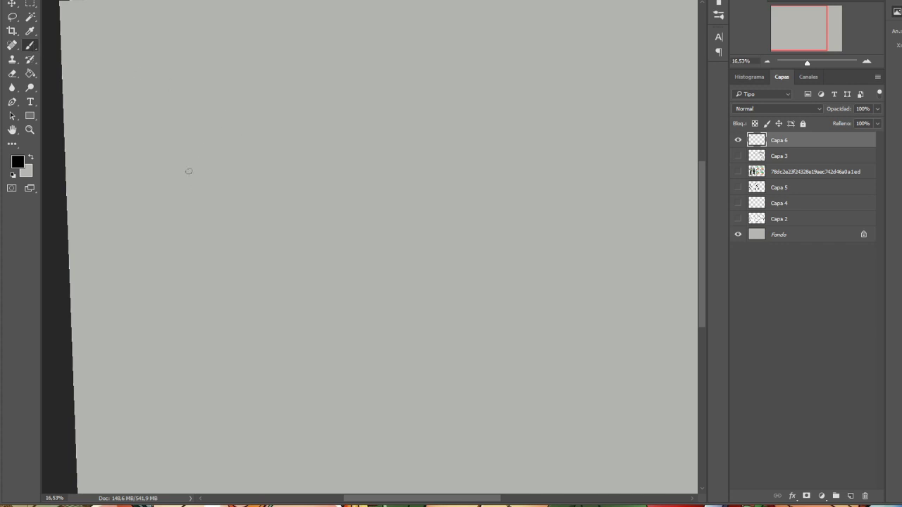
# Sketch a round cartoon mouse head outline with a large eye and a thick black nose in the upper part of the canvas
pyautogui.moveTo(187, 188)
pyautogui.mouseDown()
pyautogui.moveTo(182, 151)
pyautogui.moveTo(200, 126)
pyautogui.moveTo(236, 122)
pyautogui.mouseUp()
pyautogui.click(258, 165)
pyautogui.click(207, 144)
pyautogui.moveTo(199, 148)
pyautogui.mouseDown()
pyautogui.moveTo(210, 171)
pyautogui.moveTo(224, 153)
pyautogui.moveTo(265, 176)
pyautogui.mouseUp()
pyautogui.click(226, 156)
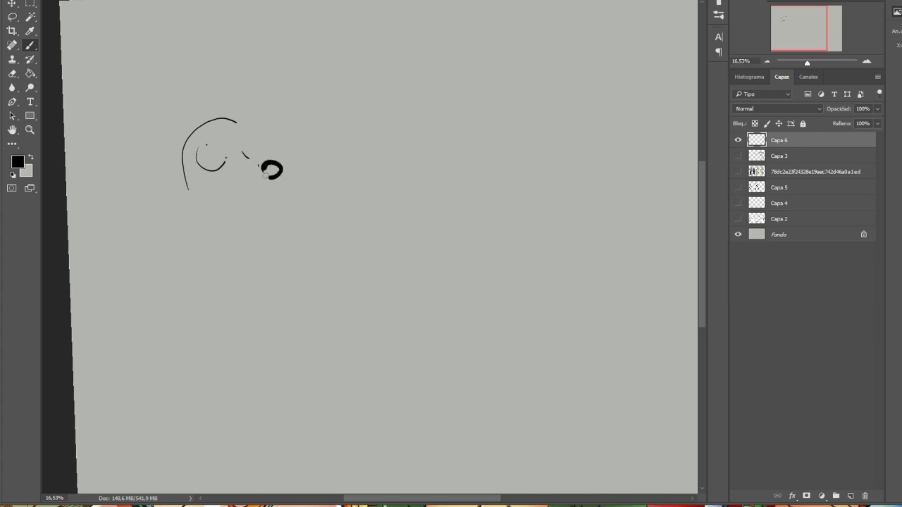
pyautogui.click(267, 176)
# Complete the mouse head with two huge rounded ears, pupils, a jaw line and protruding teeth
pyautogui.click(222, 190)
pyautogui.moveTo(213, 151)
pyautogui.mouseDown()
pyautogui.moveTo(254, 140)
pyautogui.moveTo(252, 152)
pyautogui.mouseUp()
pyautogui.moveTo(196, 129)
pyautogui.mouseDown()
pyautogui.moveTo(203, 74)
pyautogui.moveTo(164, 59)
pyautogui.moveTo(172, 166)
pyautogui.moveTo(184, 144)
pyautogui.mouseUp()
pyautogui.moveTo(227, 116)
pyautogui.mouseDown()
pyautogui.moveTo(291, 71)
pyautogui.moveTo(278, 139)
pyautogui.mouseUp()
pyautogui.moveTo(244, 123)
pyautogui.mouseDown()
pyautogui.moveTo(262, 113)
pyautogui.moveTo(267, 133)
pyautogui.mouseUp()
pyautogui.moveTo(209, 180)
pyautogui.mouseDown()
pyautogui.moveTo(276, 180)
pyautogui.moveTo(257, 194)
pyautogui.moveTo(245, 186)
pyautogui.moveTo(233, 217)
pyautogui.moveTo(253, 184)
pyautogui.mouseUp()
pyautogui.click(285, 177)
pyautogui.click(225, 199)
pyautogui.moveTo(184, 159)
pyautogui.mouseDown()
pyautogui.moveTo(220, 204)
pyautogui.moveTo(258, 206)
pyautogui.moveTo(265, 184)
pyautogui.mouseUp()
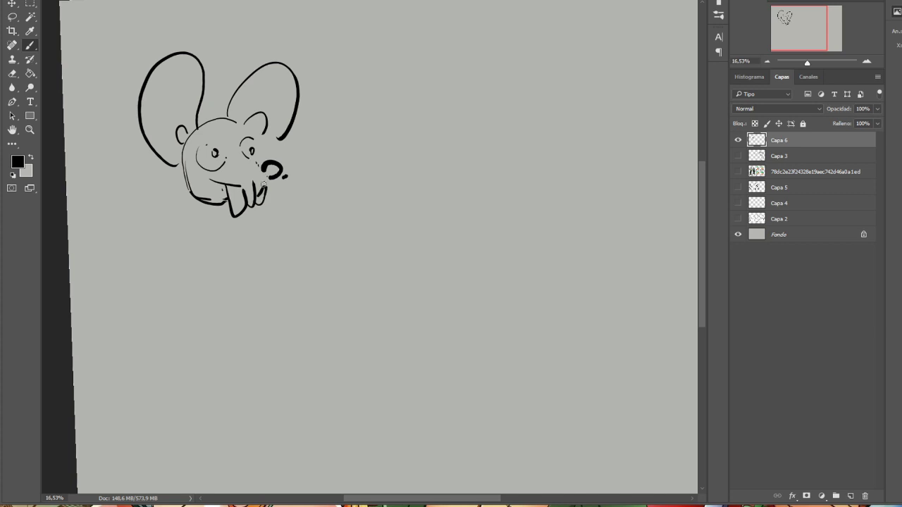
# Hand-letter "OFICINA USA." on two lines in thick black strokes beneath the mouse head
pyautogui.moveTo(187, 226)
pyautogui.mouseDown()
pyautogui.moveTo(193, 251)
pyautogui.moveTo(177, 259)
pyautogui.moveTo(192, 252)
pyautogui.moveTo(208, 268)
pyautogui.moveTo(221, 224)
pyautogui.mouseUp()
pyautogui.moveTo(209, 245)
pyautogui.mouseDown()
pyautogui.moveTo(220, 218)
pyautogui.moveTo(225, 258)
pyautogui.mouseUp()
pyautogui.moveTo(236, 225)
pyautogui.mouseDown()
pyautogui.moveTo(247, 258)
pyautogui.moveTo(257, 250)
pyautogui.mouseUp()
pyautogui.moveTo(262, 222)
pyautogui.mouseDown()
pyautogui.moveTo(265, 252)
pyautogui.moveTo(276, 253)
pyautogui.mouseUp()
pyautogui.moveTo(279, 218); pyautogui.dragTo(289, 253)
pyautogui.moveTo(269, 244); pyautogui.dragTo(283, 237)
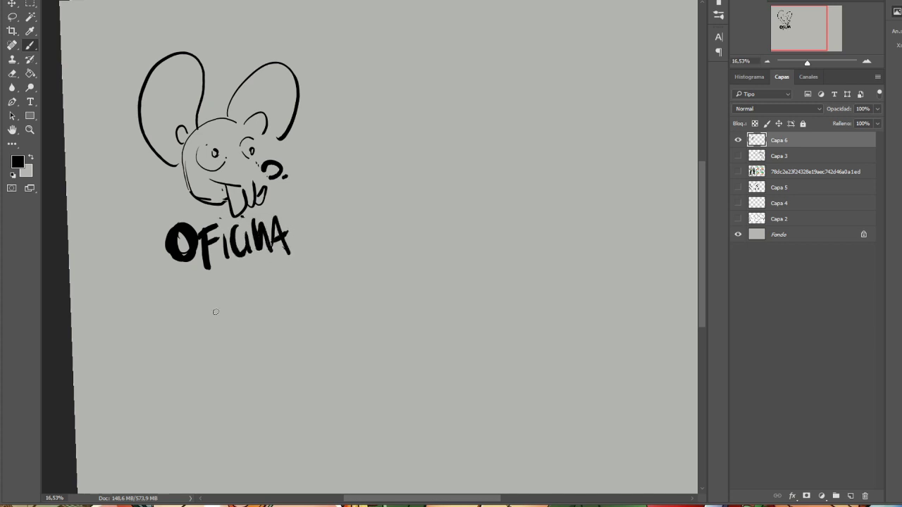
pyautogui.moveTo(186, 284)
pyautogui.mouseDown()
pyautogui.moveTo(205, 283)
pyautogui.moveTo(208, 315)
pyautogui.mouseUp()
pyautogui.moveTo(227, 317)
pyautogui.mouseDown()
pyautogui.moveTo(237, 287)
pyautogui.moveTo(246, 319)
pyautogui.mouseUp()
pyautogui.click(252, 302)
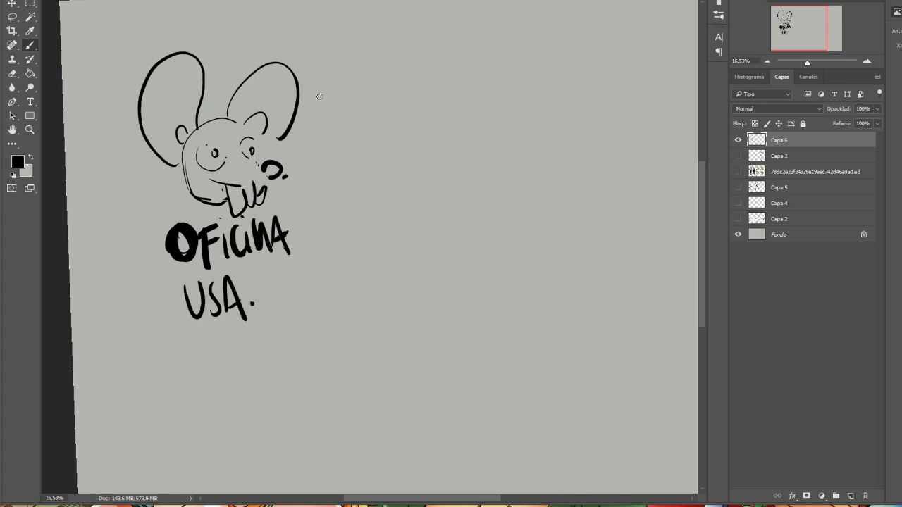
# Draw a long vertical divider beside the mouse column and sketch a striped, tapering cone with a leafy tuft in the second column
pyautogui.moveTo(309, 25); pyautogui.dragTo(314, 345)
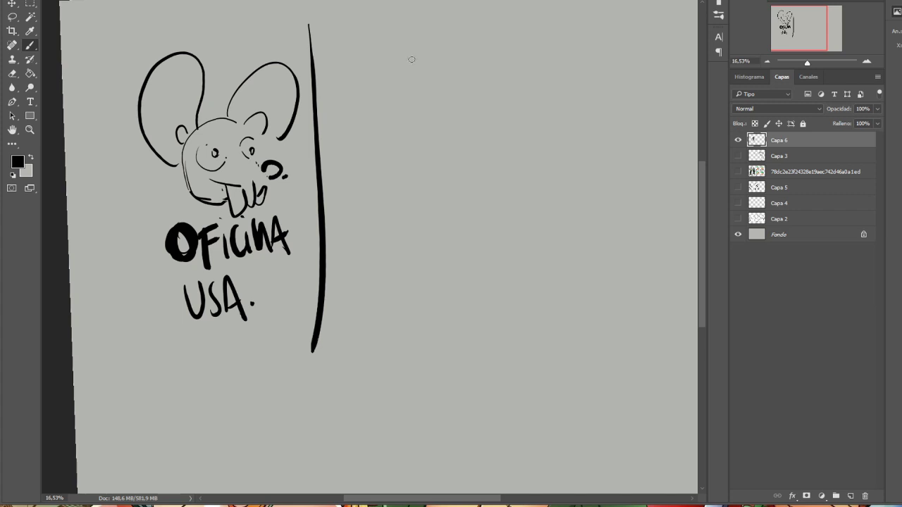
pyautogui.moveTo(357, 128)
pyautogui.mouseDown()
pyautogui.moveTo(380, 157)
pyautogui.moveTo(437, 70)
pyautogui.mouseUp()
pyautogui.moveTo(378, 107); pyautogui.dragTo(400, 149)
pyautogui.moveTo(395, 93); pyautogui.dragTo(421, 135)
pyautogui.moveTo(412, 80); pyautogui.dragTo(435, 96)
pyautogui.moveTo(430, 65)
pyautogui.mouseDown()
pyautogui.moveTo(451, 82)
pyautogui.moveTo(441, 103)
pyautogui.moveTo(389, 159)
pyautogui.moveTo(330, 179)
pyautogui.mouseUp()
pyautogui.moveTo(360, 156)
pyautogui.mouseDown()
pyautogui.moveTo(362, 180)
pyautogui.moveTo(385, 145)
pyautogui.mouseUp()
pyautogui.moveTo(444, 59); pyautogui.dragTo(449, 69)
pyautogui.moveTo(450, 61); pyautogui.dragTo(453, 71)
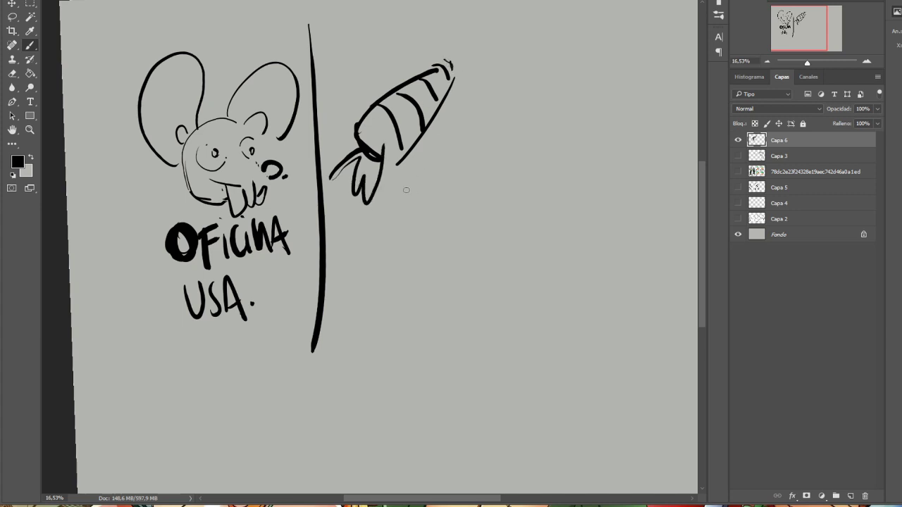
# Sketch a wide-brimmed hat with a band below the striped cone and draw a second long vertical divider beyond it
pyautogui.moveTo(443, 166); pyautogui.dragTo(498, 199)
pyautogui.moveTo(431, 188)
pyautogui.mouseDown()
pyautogui.moveTo(435, 150)
pyautogui.moveTo(473, 177)
pyautogui.moveTo(471, 186)
pyautogui.mouseUp()
pyautogui.moveTo(471, 164)
pyautogui.mouseDown()
pyautogui.moveTo(517, 188)
pyautogui.moveTo(503, 201)
pyautogui.mouseUp()
pyautogui.moveTo(509, 180); pyautogui.dragTo(509, 200)
pyautogui.moveTo(511, 30); pyautogui.dragTo(536, 344)
pyautogui.moveTo(448, 501); pyautogui.dragTo(465, 502)
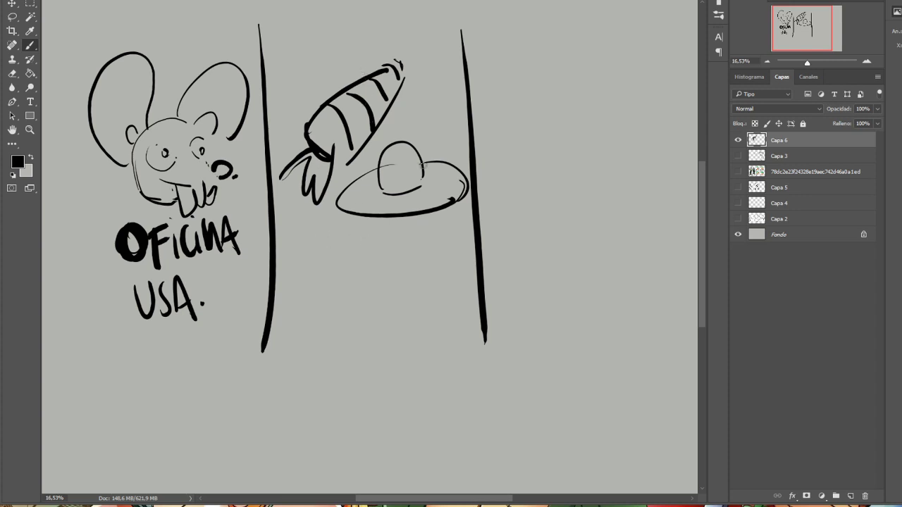
pyautogui.moveTo(378, 185); pyautogui.dragTo(427, 173)
# Hand-letter "LATINA." in black beneath the wide-brimmed hat in the second column
pyautogui.moveTo(317, 260); pyautogui.dragTo(331, 291)
pyautogui.moveTo(338, 255)
pyautogui.mouseDown()
pyautogui.moveTo(333, 293)
pyautogui.moveTo(352, 294)
pyautogui.mouseUp()
pyautogui.moveTo(338, 285); pyautogui.dragTo(348, 281)
pyautogui.moveTo(359, 266)
pyautogui.mouseDown()
pyautogui.moveTo(363, 298)
pyautogui.moveTo(370, 272)
pyautogui.mouseUp()
pyautogui.moveTo(374, 274)
pyautogui.mouseDown()
pyautogui.moveTo(393, 290)
pyautogui.moveTo(428, 290)
pyautogui.mouseUp()
pyautogui.click(431, 277)
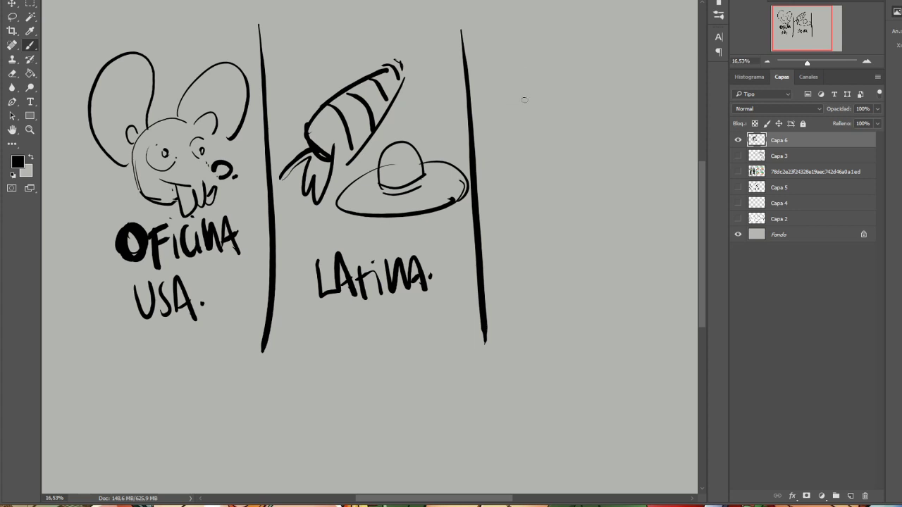
# Hand-letter "CHICOLA" in black at the top of the third column
pyautogui.moveTo(523, 61); pyautogui.dragTo(520, 99)
pyautogui.moveTo(534, 73)
pyautogui.mouseDown()
pyautogui.moveTo(535, 103)
pyautogui.moveTo(548, 101)
pyautogui.mouseUp()
pyautogui.moveTo(534, 87)
pyautogui.mouseDown()
pyautogui.moveTo(547, 86)
pyautogui.moveTo(556, 100)
pyautogui.mouseUp()
pyautogui.moveTo(564, 82); pyautogui.dragTo(580, 79)
pyautogui.moveTo(599, 61)
pyautogui.mouseDown()
pyautogui.moveTo(598, 99)
pyautogui.moveTo(619, 99)
pyautogui.mouseUp()
pyautogui.moveTo(609, 86)
pyautogui.mouseDown()
pyautogui.moveTo(619, 84)
pyautogui.moveTo(602, 106)
pyautogui.mouseUp()
# Hand-letter "ROBOT" on a second line in the third column, thickening the stem of the final T
pyautogui.moveTo(514, 132); pyautogui.dragTo(523, 167)
pyautogui.moveTo(516, 134)
pyautogui.mouseDown()
pyautogui.moveTo(519, 158)
pyautogui.moveTo(554, 162)
pyautogui.mouseUp()
pyautogui.moveTo(563, 139); pyautogui.dragTo(568, 163)
pyautogui.moveTo(569, 135)
pyautogui.mouseDown()
pyautogui.moveTo(571, 162)
pyautogui.moveTo(603, 126)
pyautogui.mouseUp()
pyautogui.click(615, 122)
pyautogui.click(607, 153)
pyautogui.moveTo(606, 111); pyautogui.dragTo(607, 158)
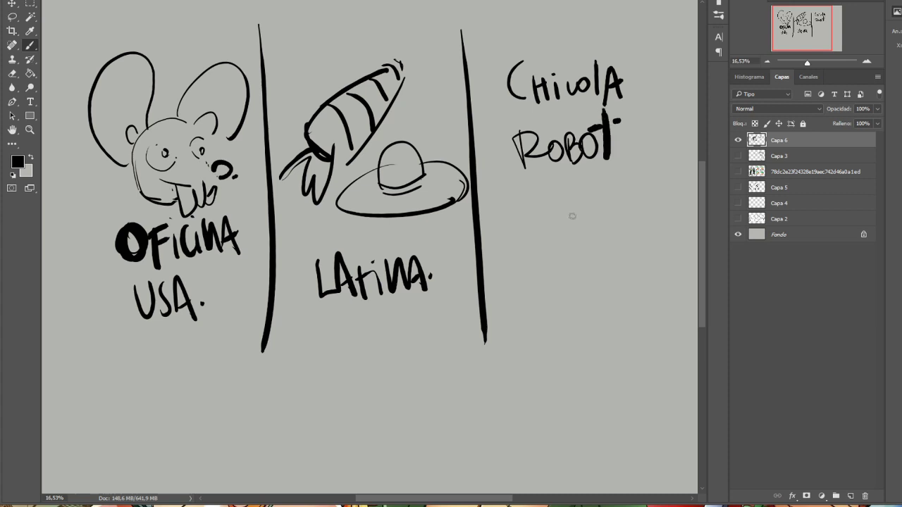
# Sketch a round face with slanted eyes, a moustache and a broad conical hat below the third column's lettering
pyautogui.moveTo(527, 200); pyautogui.dragTo(615, 215)
pyautogui.moveTo(530, 233)
pyautogui.mouseDown()
pyautogui.moveTo(553, 248)
pyautogui.moveTo(590, 234)
pyautogui.mouseUp()
pyautogui.click(554, 262)
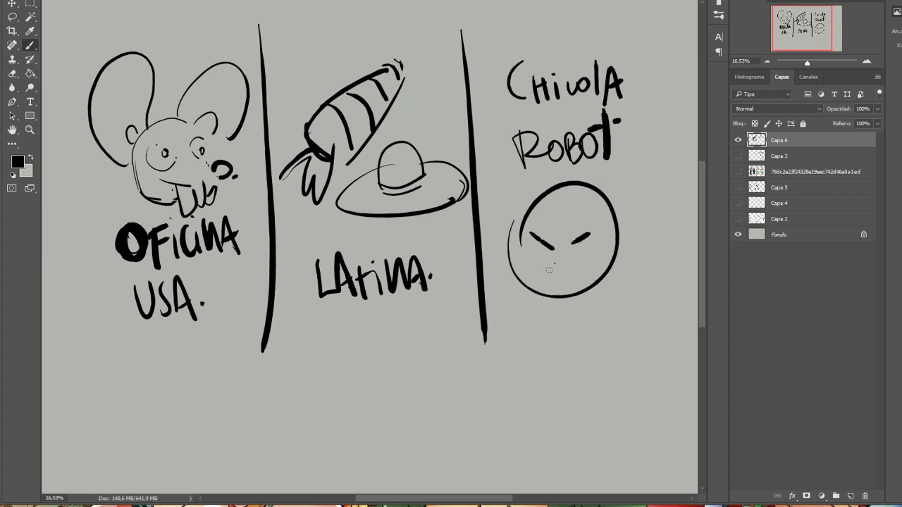
pyautogui.moveTo(549, 270); pyautogui.dragTo(532, 278)
pyautogui.moveTo(546, 275); pyautogui.dragTo(612, 279)
pyautogui.moveTo(480, 220); pyautogui.dragTo(502, 225)
pyautogui.moveTo(635, 224); pyautogui.dragTo(667, 203)
pyautogui.moveTo(490, 222)
pyautogui.mouseDown()
pyautogui.moveTo(536, 178)
pyautogui.moveTo(655, 224)
pyautogui.mouseUp()
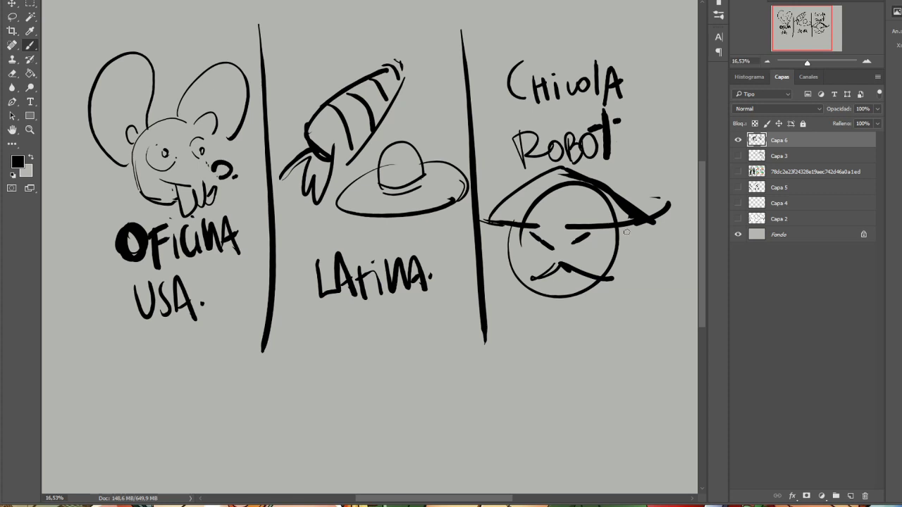
# Thicken one of the face's slanted eye lines and draw a small upward arrow with a filled-out head below the face
pyautogui.moveTo(534, 366)
pyautogui.mouseDown()
pyautogui.moveTo(543, 319)
pyautogui.moveTo(555, 334)
pyautogui.mouseUp()
pyautogui.moveTo(567, 253); pyautogui.dragTo(585, 239)
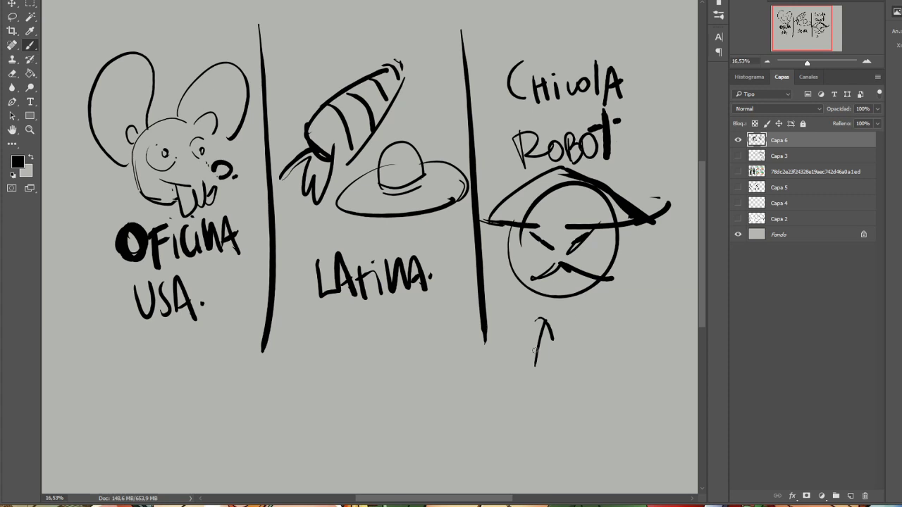
pyautogui.moveTo(528, 342)
pyautogui.mouseDown()
pyautogui.moveTo(549, 310)
pyautogui.moveTo(555, 343)
pyautogui.mouseUp()
pyautogui.moveTo(530, 331)
pyautogui.mouseDown()
pyautogui.moveTo(548, 311)
pyautogui.moveTo(564, 348)
pyautogui.mouseUp()
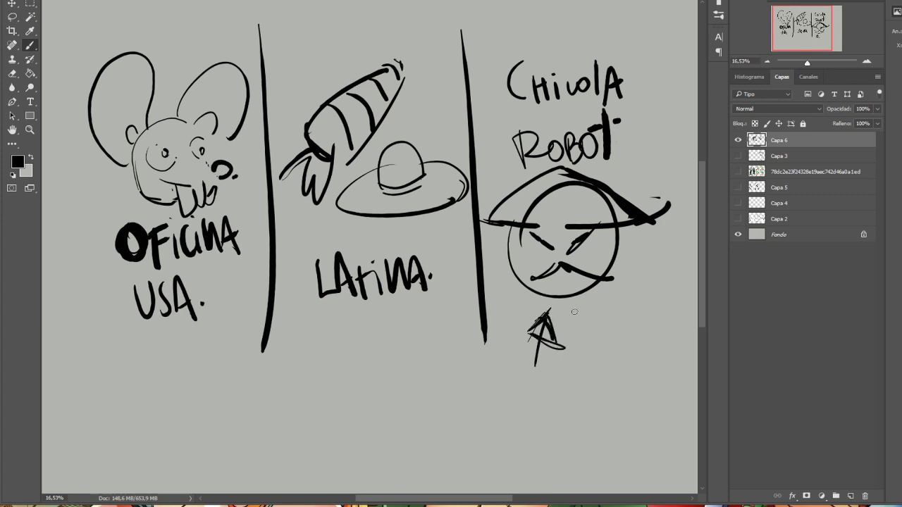